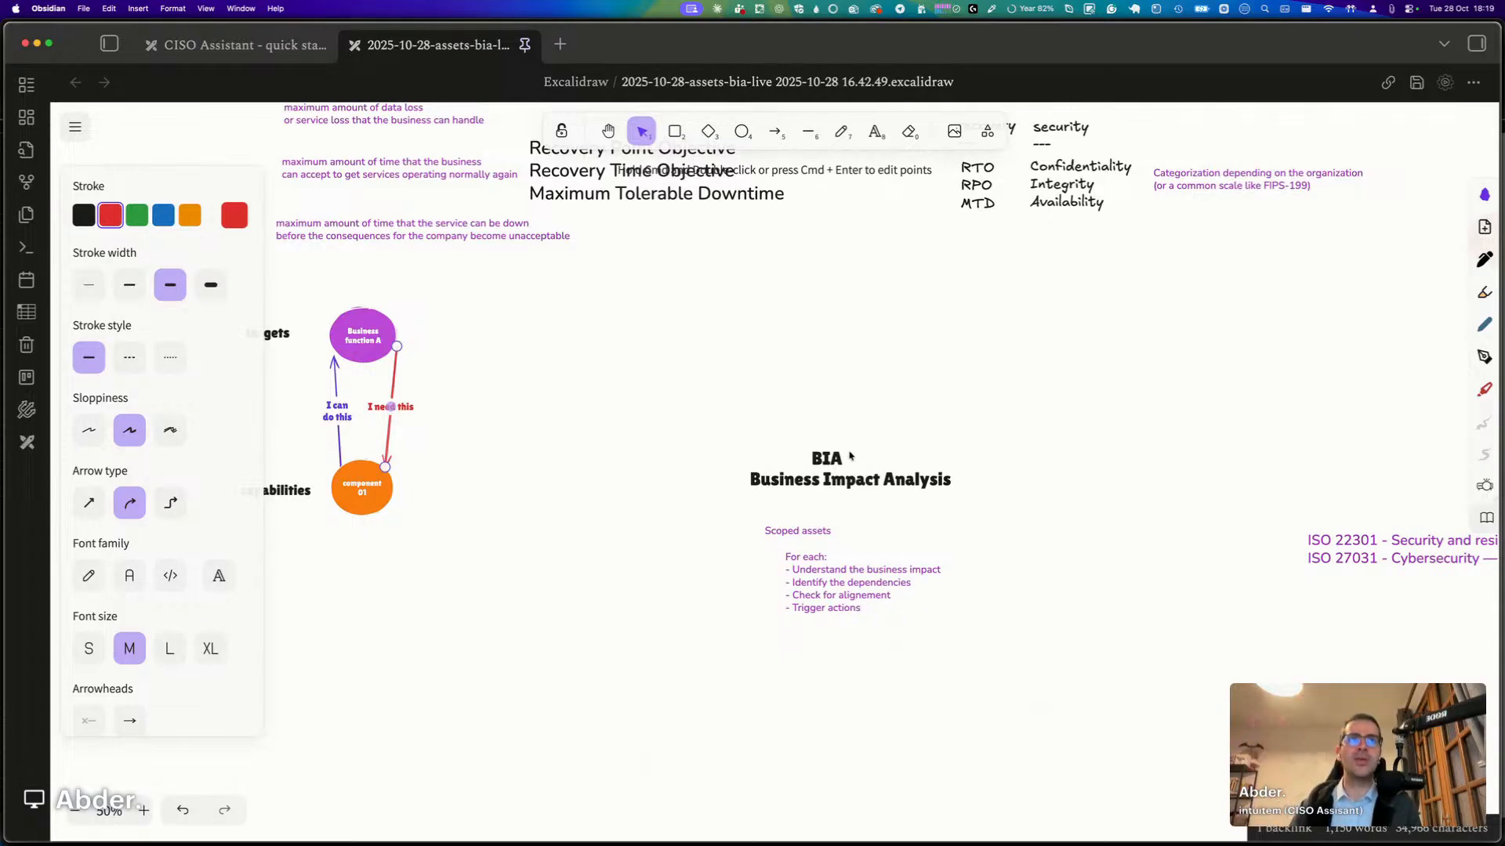
Examine the asset class, type and attribute notes and the dependency graph of business functions and components on the canvas.
scroll(851, 456, "up", 5)
scroll(851, 456, "right", 3)
scroll(850, 456, "right", 3)
scroll(850, 456, "up", 1)
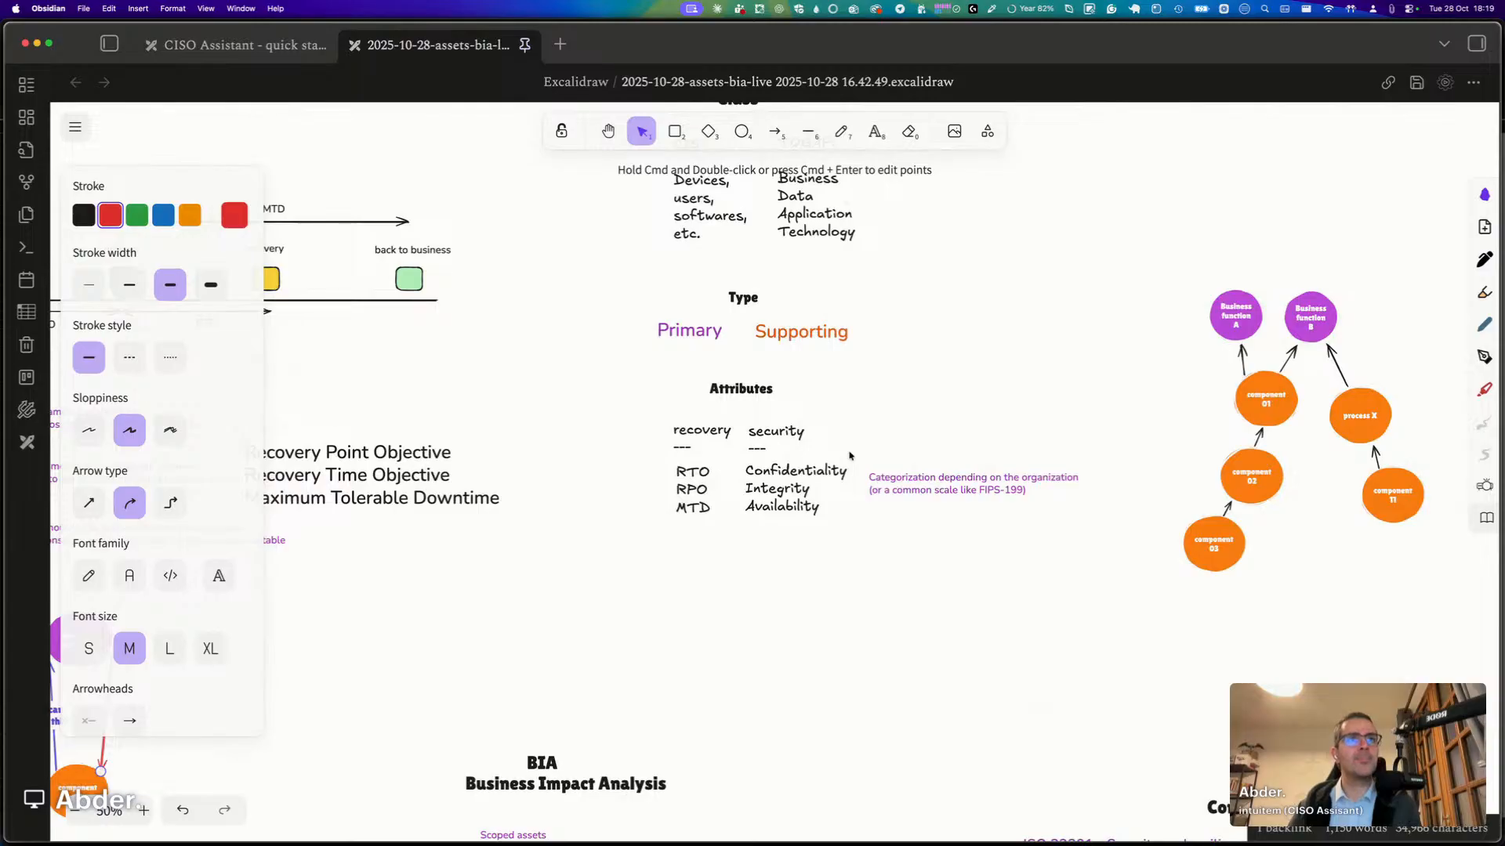
scroll(1297, 439, "up", 2)
scroll(1297, 440, "right", 2)
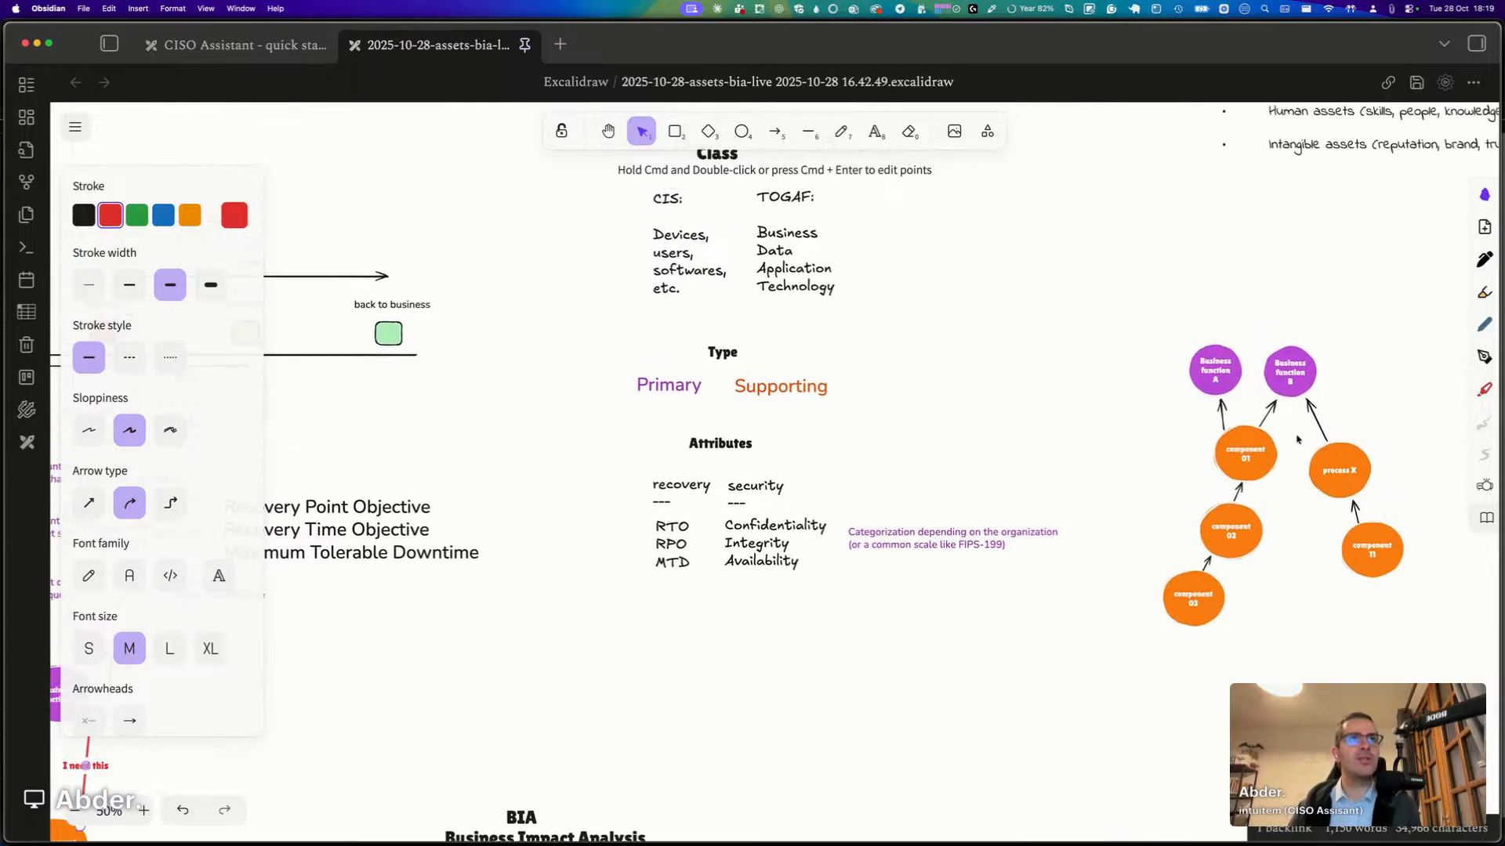
scroll(1297, 440, "right", 1)
scroll(1297, 440, "up", 1)
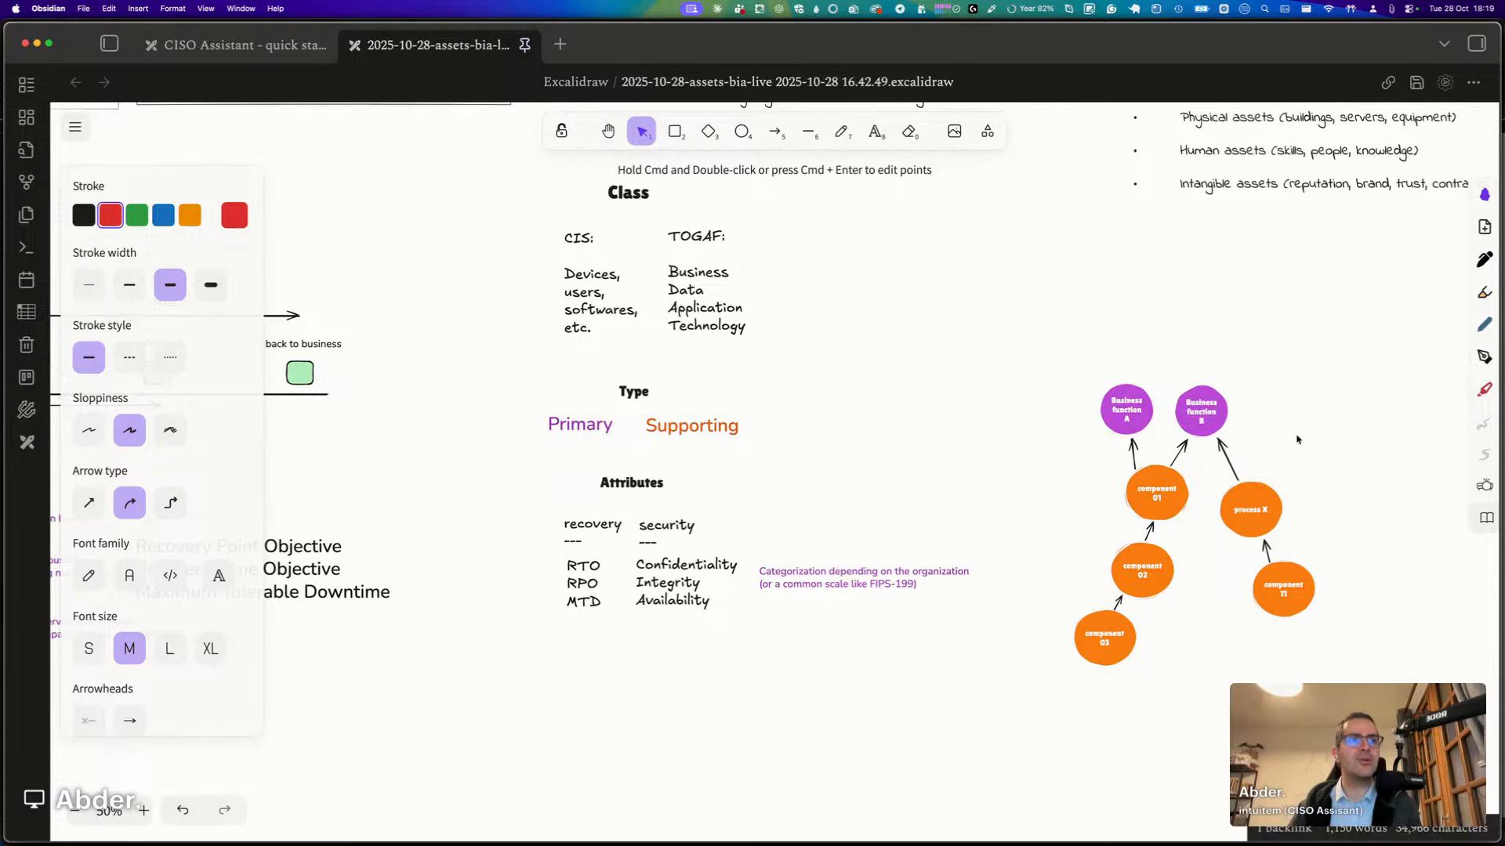
scroll(1297, 439, "down", 2)
scroll(1297, 440, "right", 1)
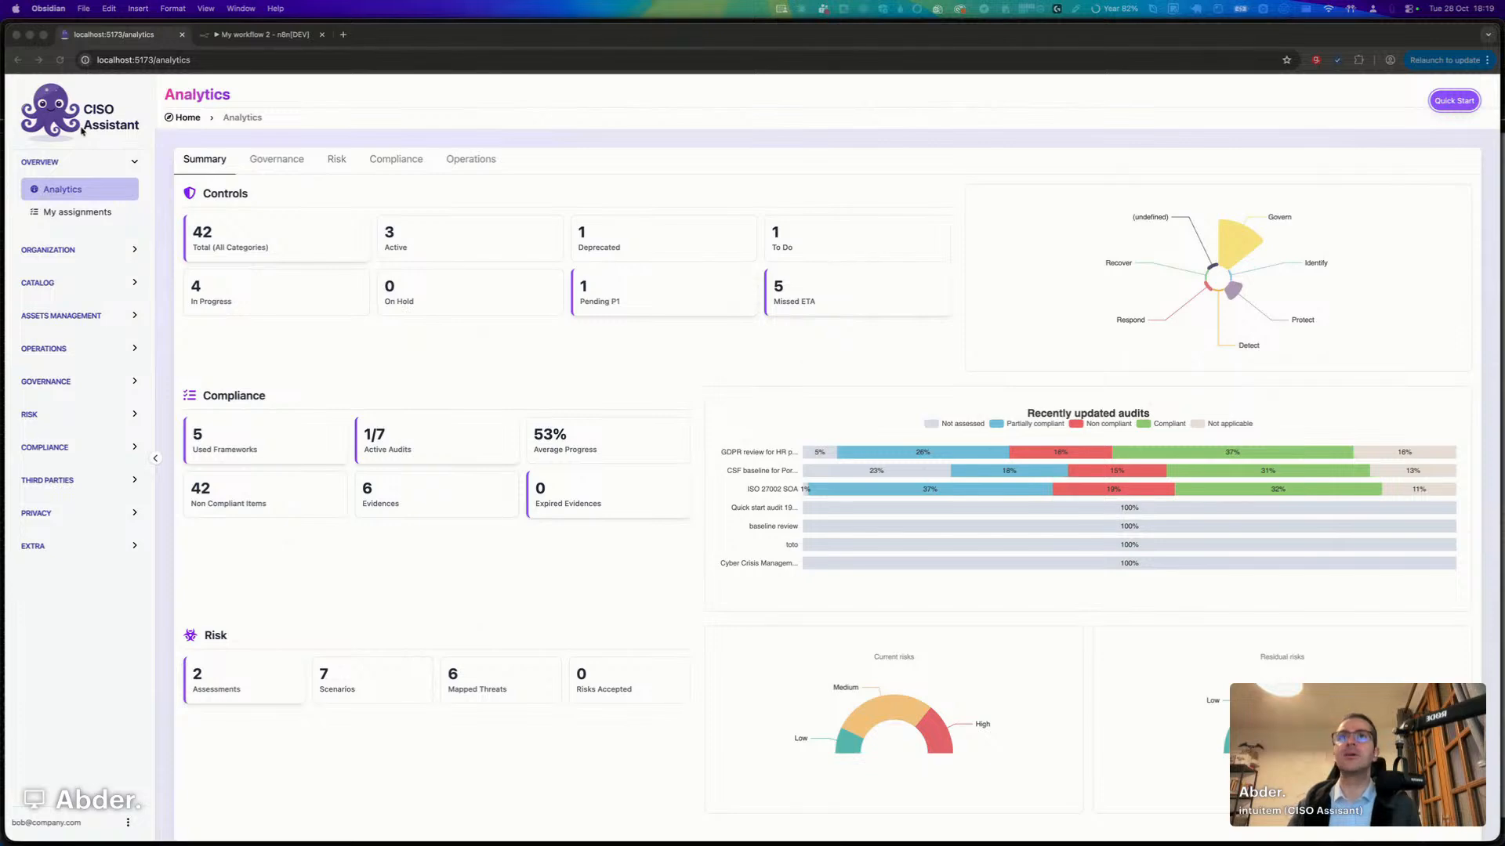
Switch to CISO Assistant in the browser and open a new asset form from the Assets list.
left_click(60, 61)
left_click(60, 60)
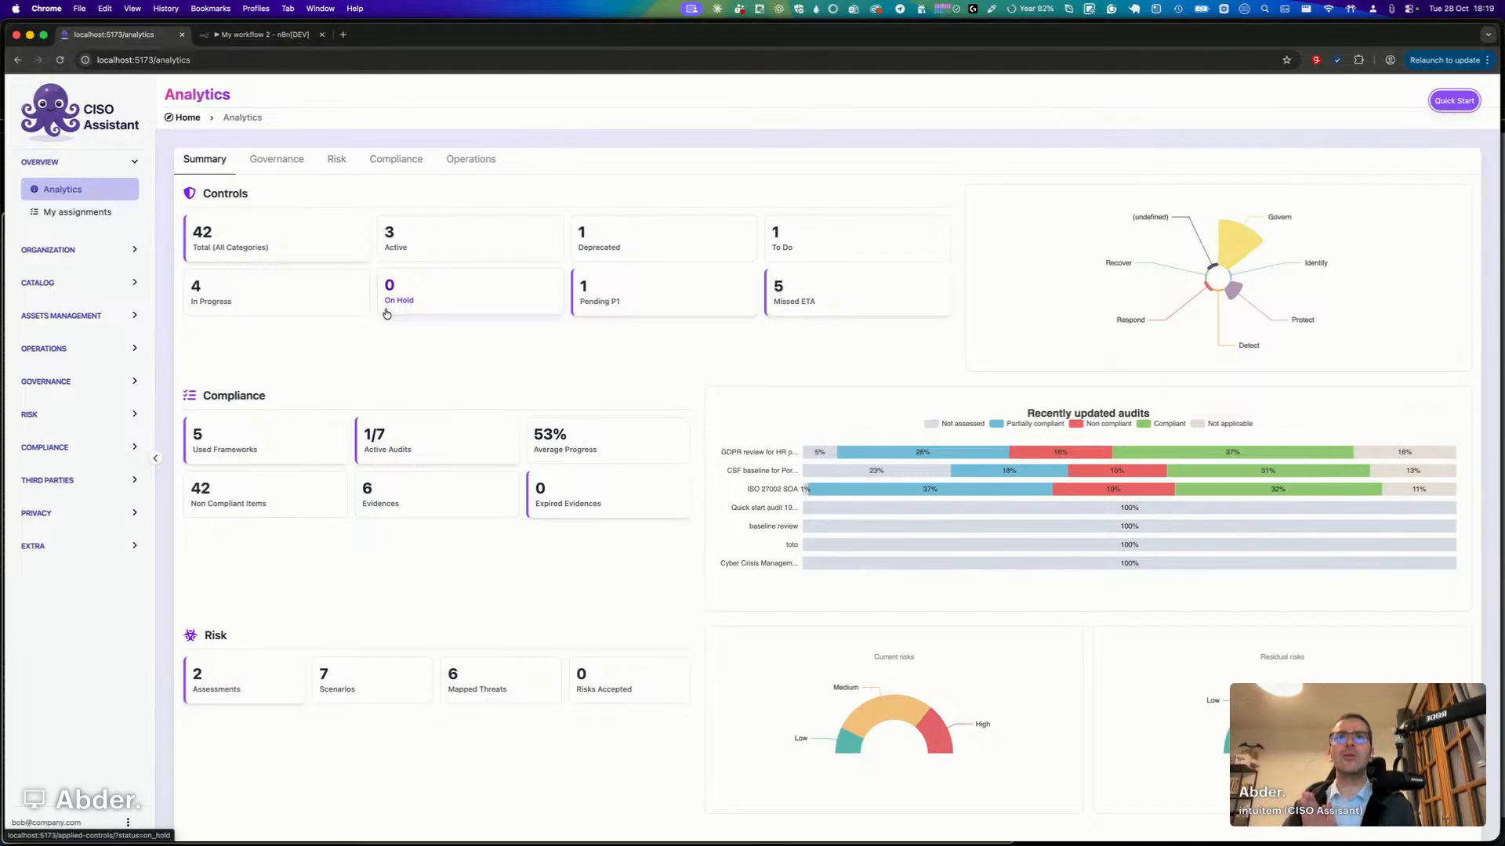
left_click(103, 317)
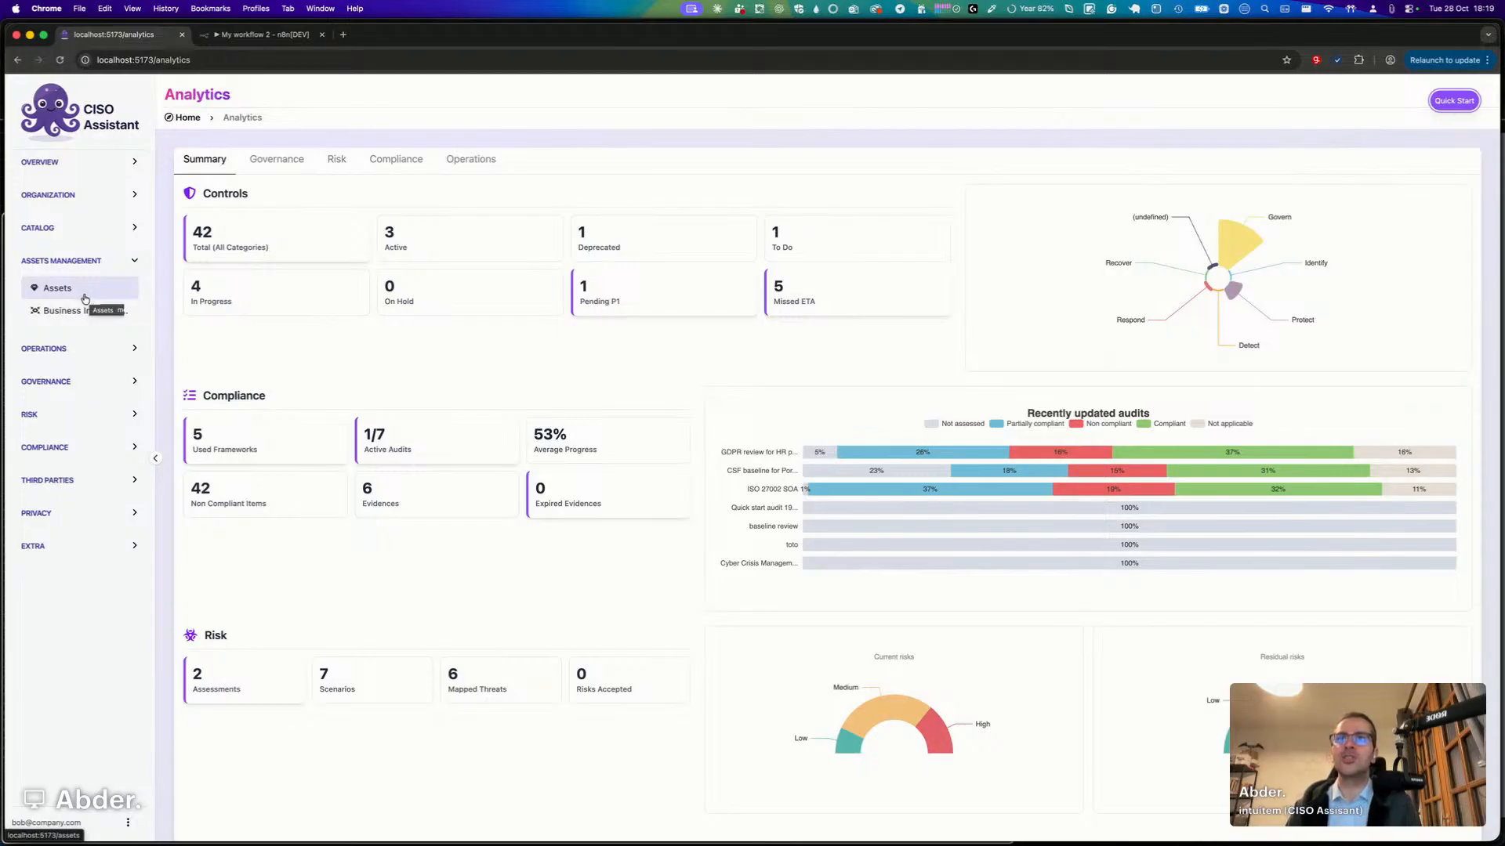
left_click(78, 298)
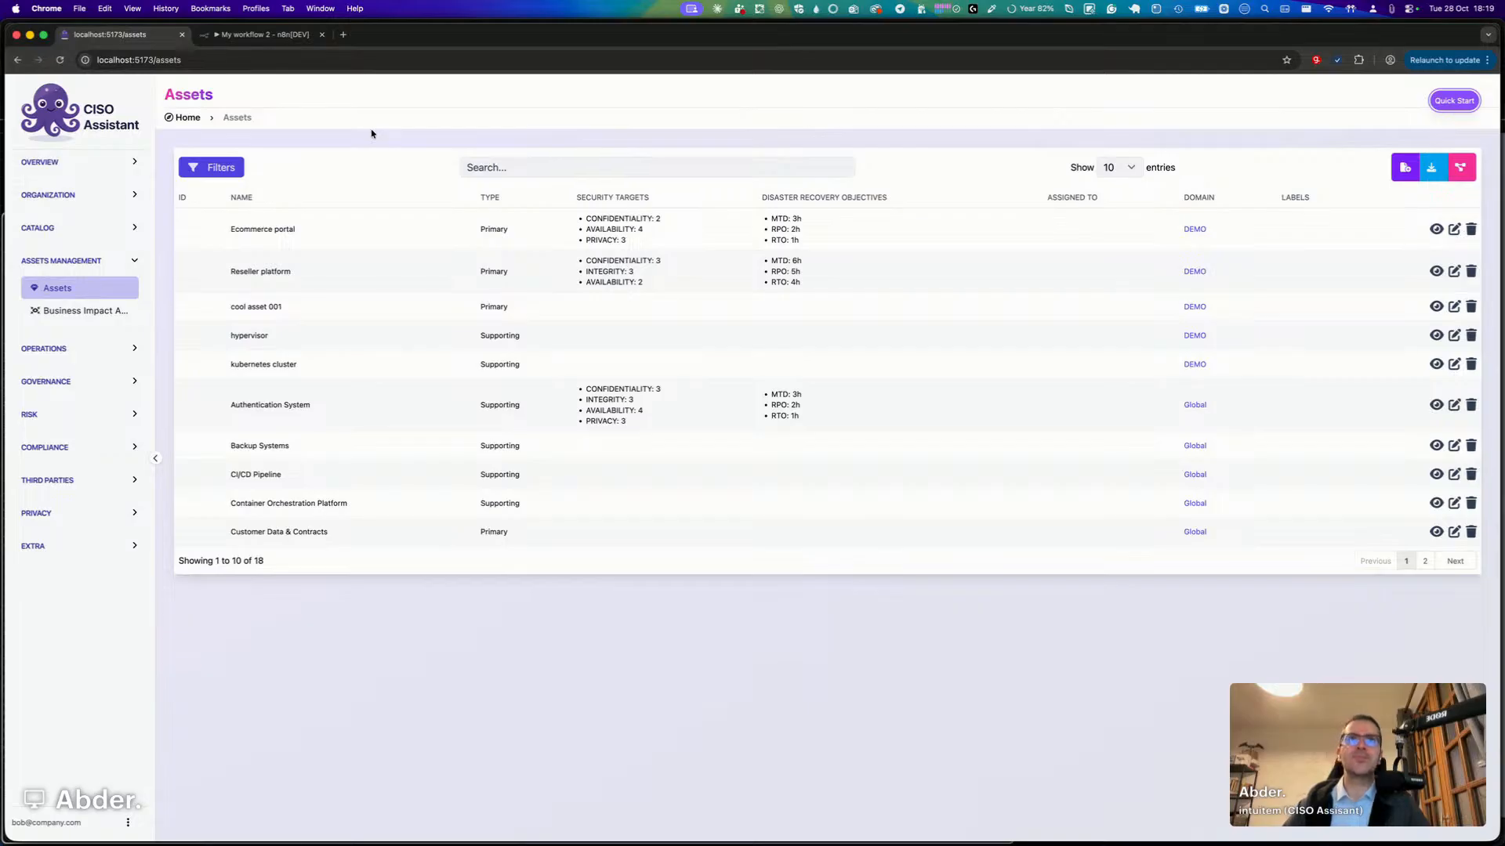
left_click(1407, 169)
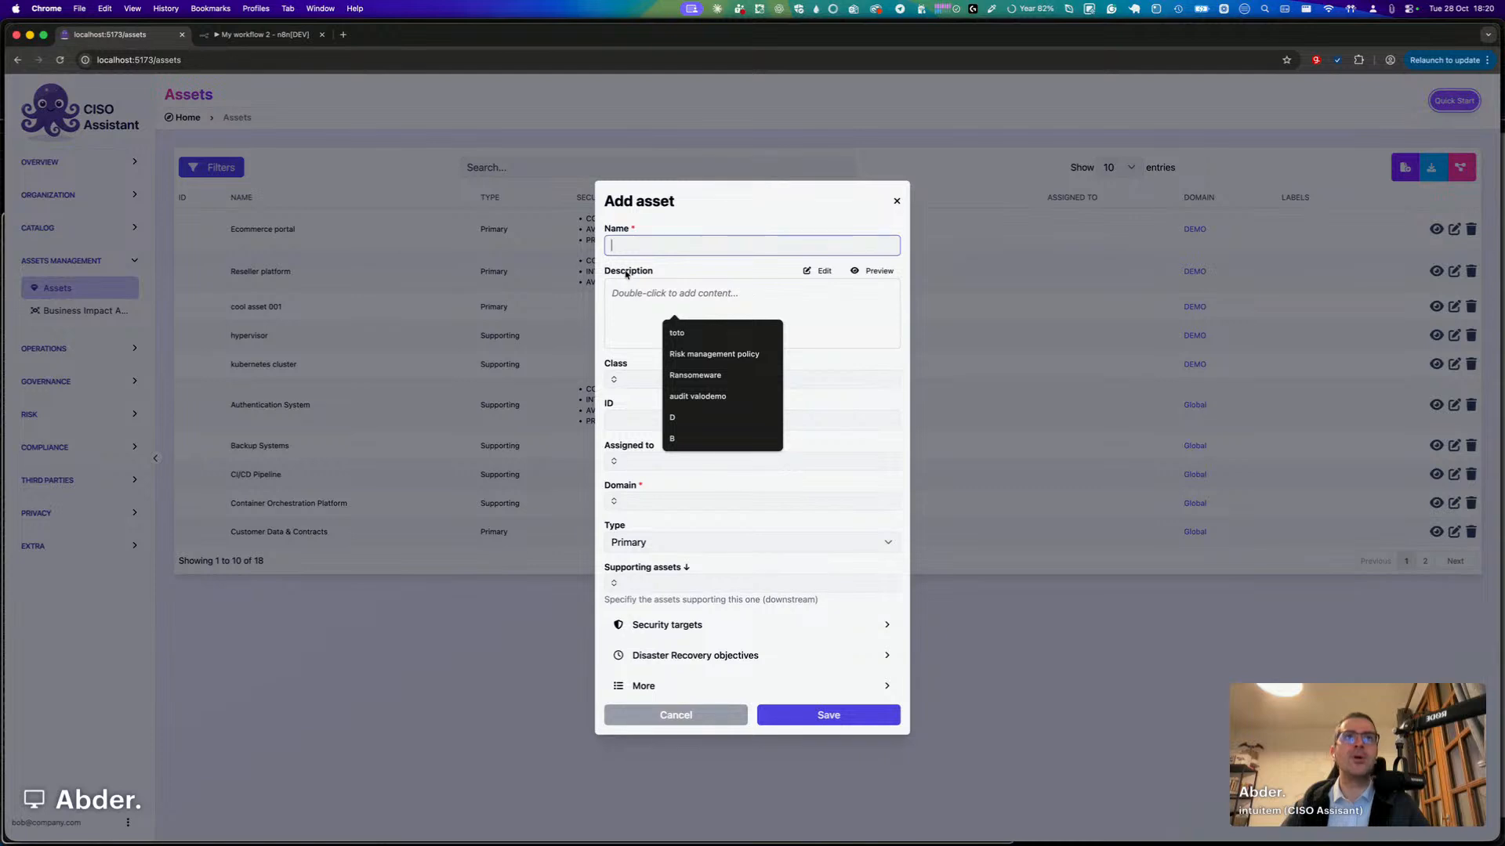
Review the name field and the available class and domain options in the new asset form.
left_click(643, 267)
left_click(659, 243)
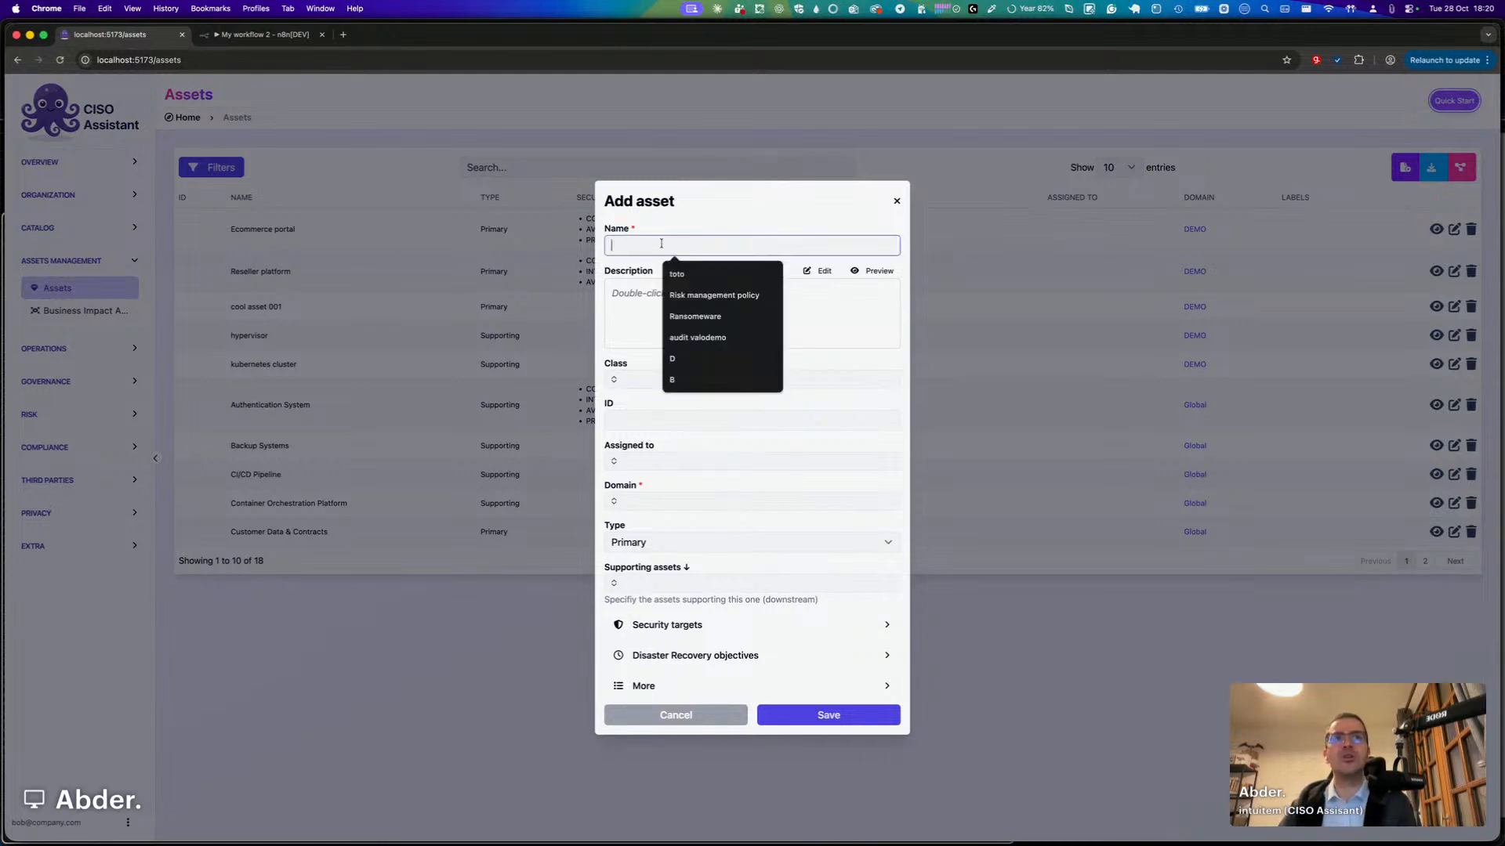
left_click(699, 222)
left_click(706, 374)
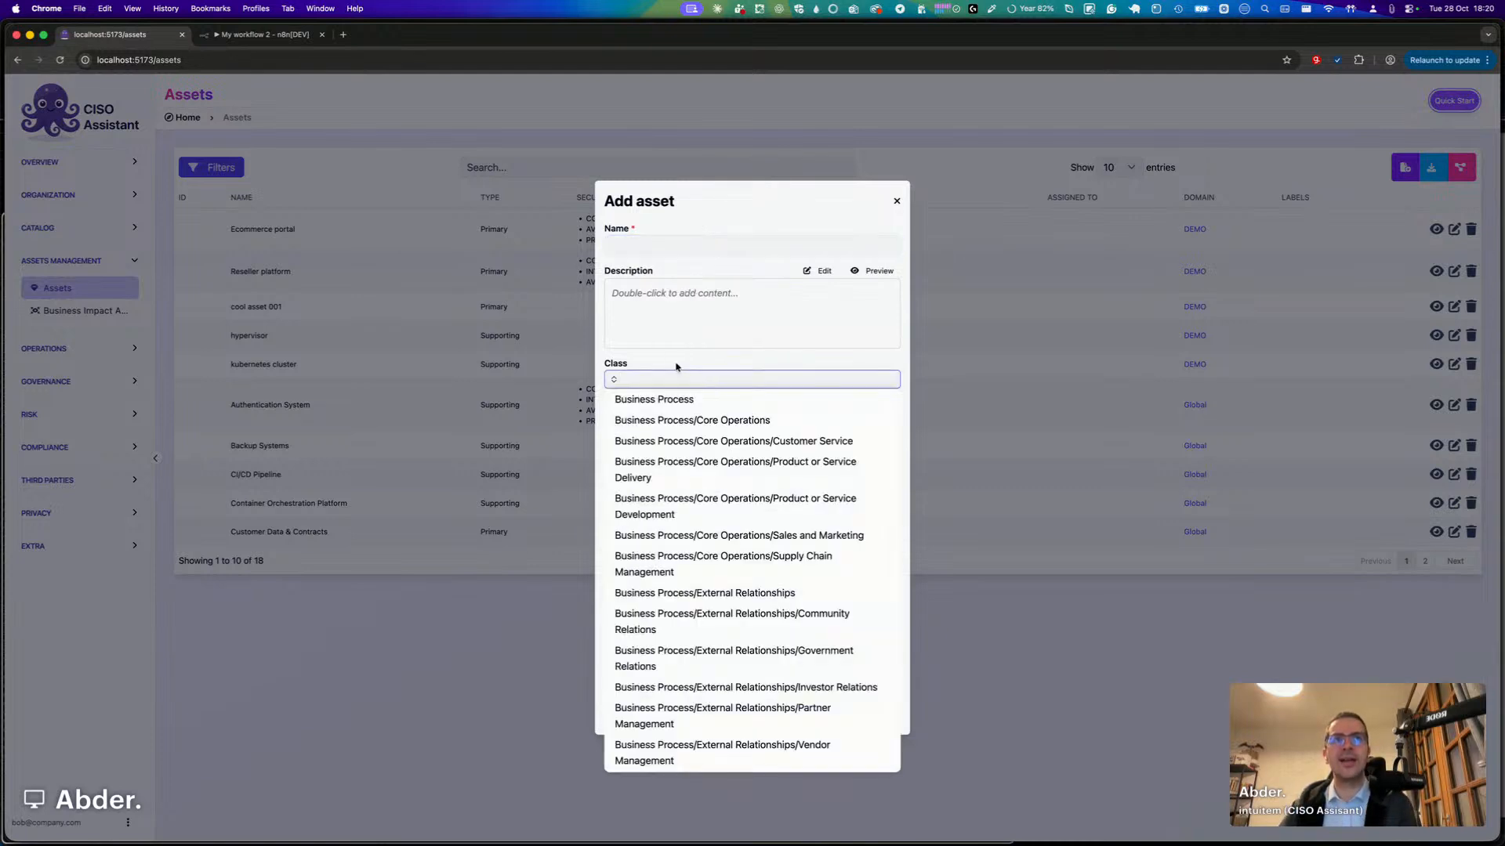
left_click(681, 364)
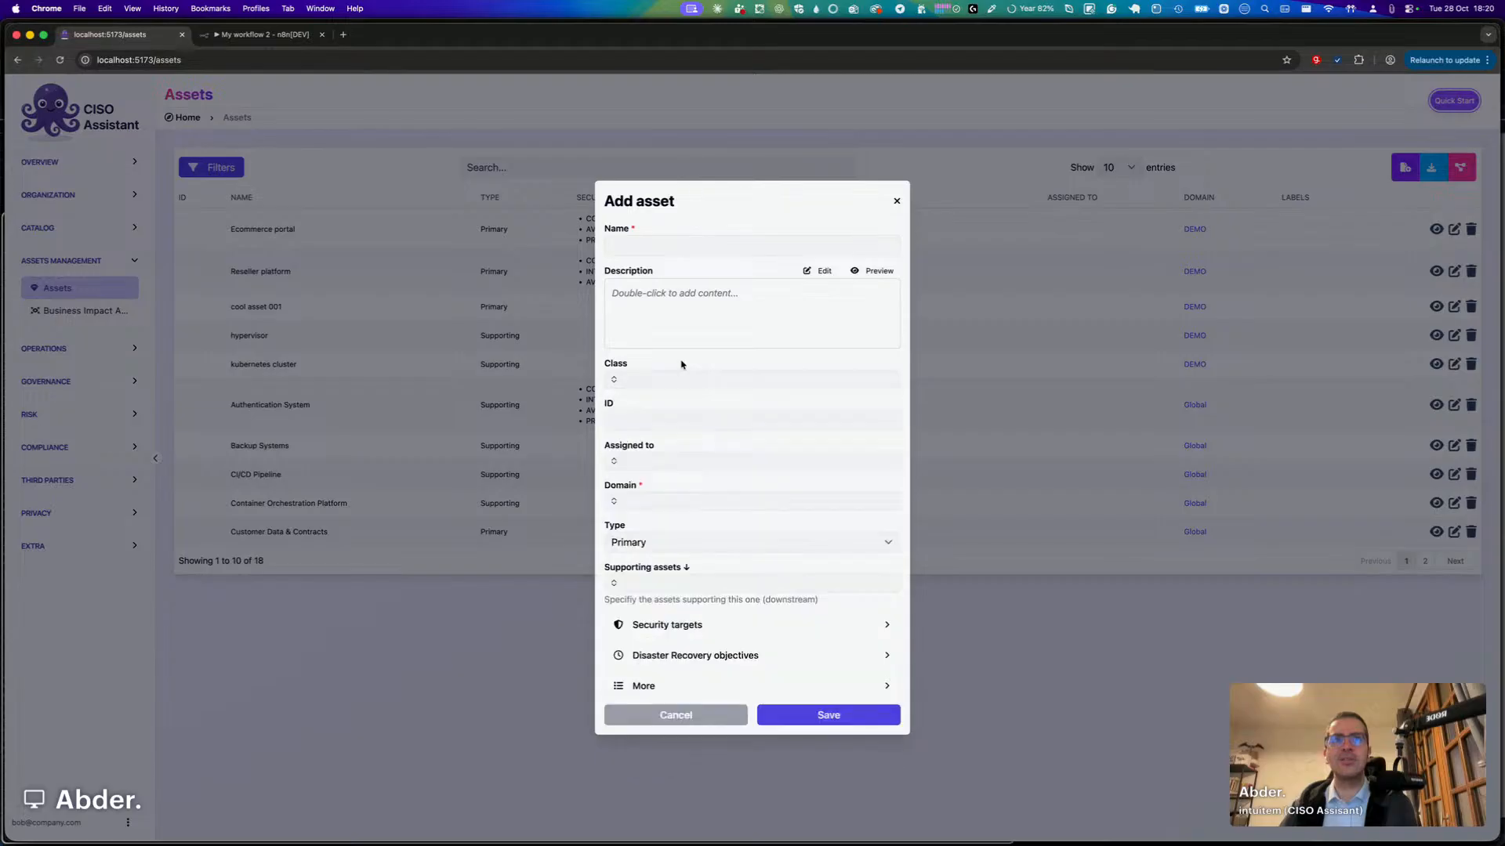
left_click(701, 501)
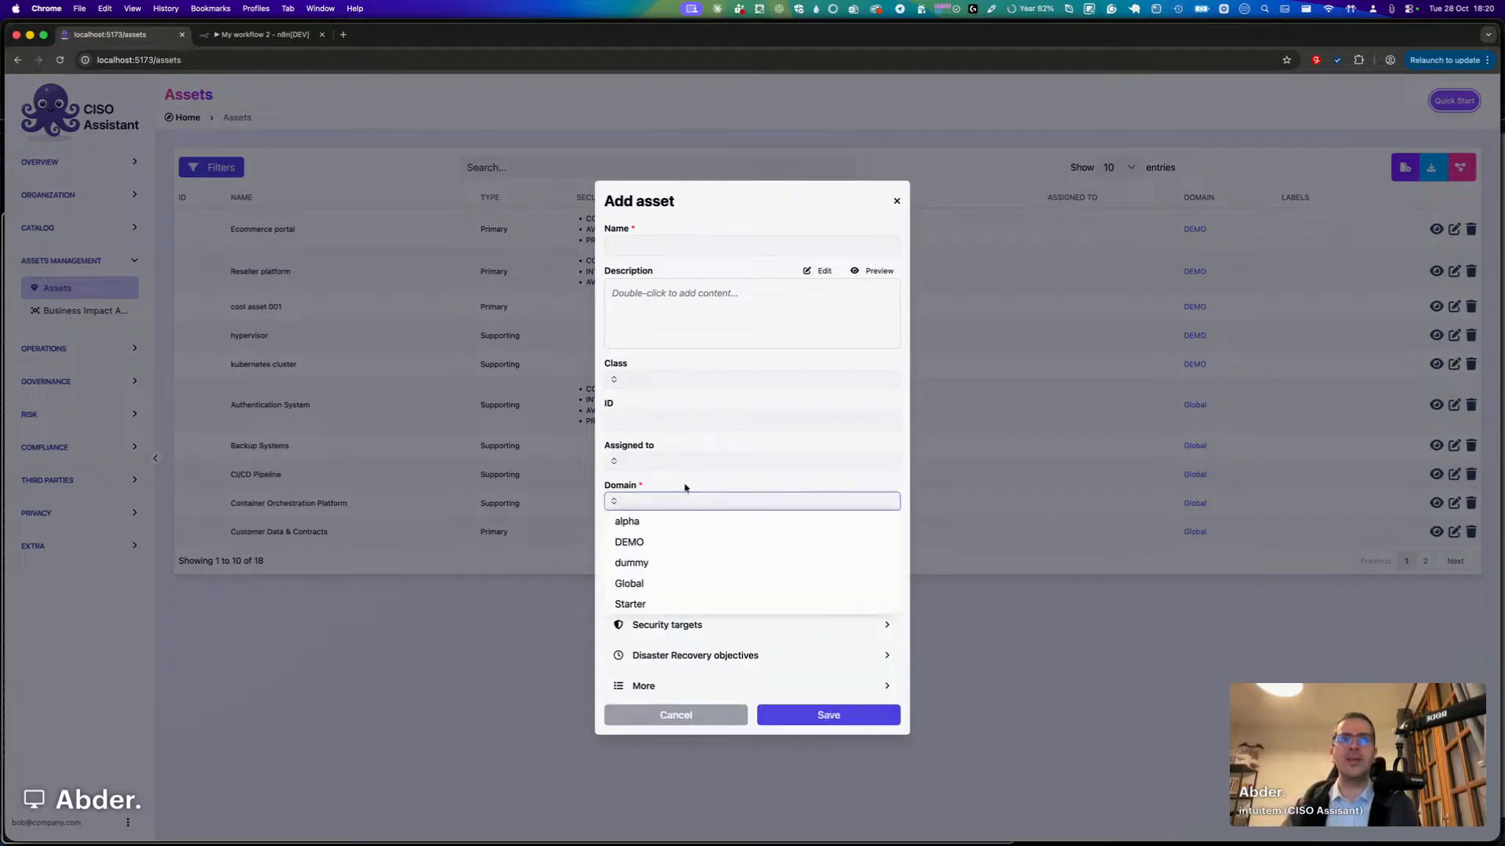
left_click(684, 487)
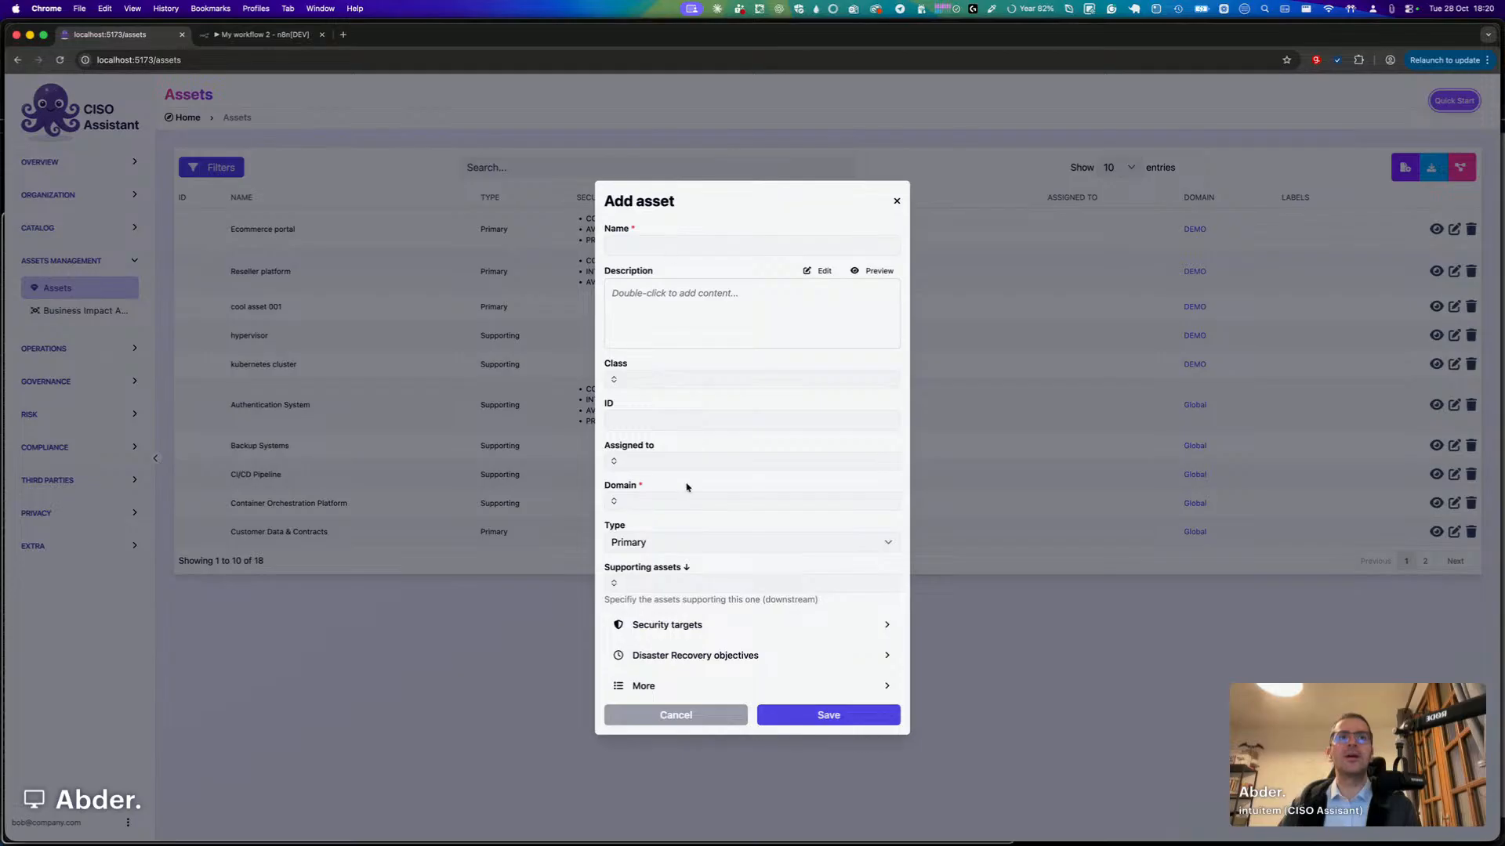
Switch the asset type to Supporting and back to Primary, and view the selectable supporting assets.
left_click(669, 547)
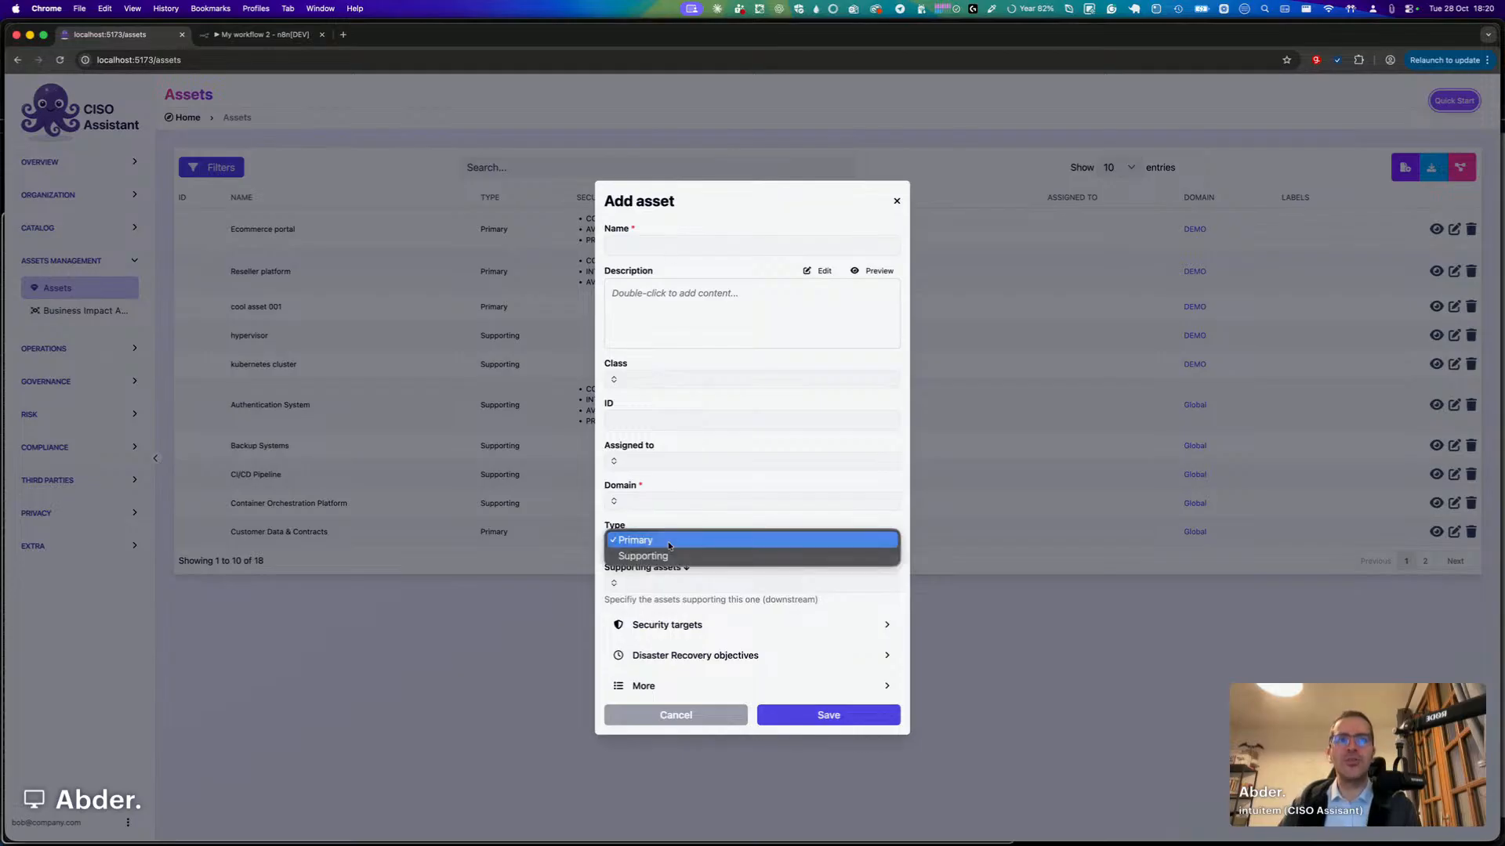
left_click(681, 557)
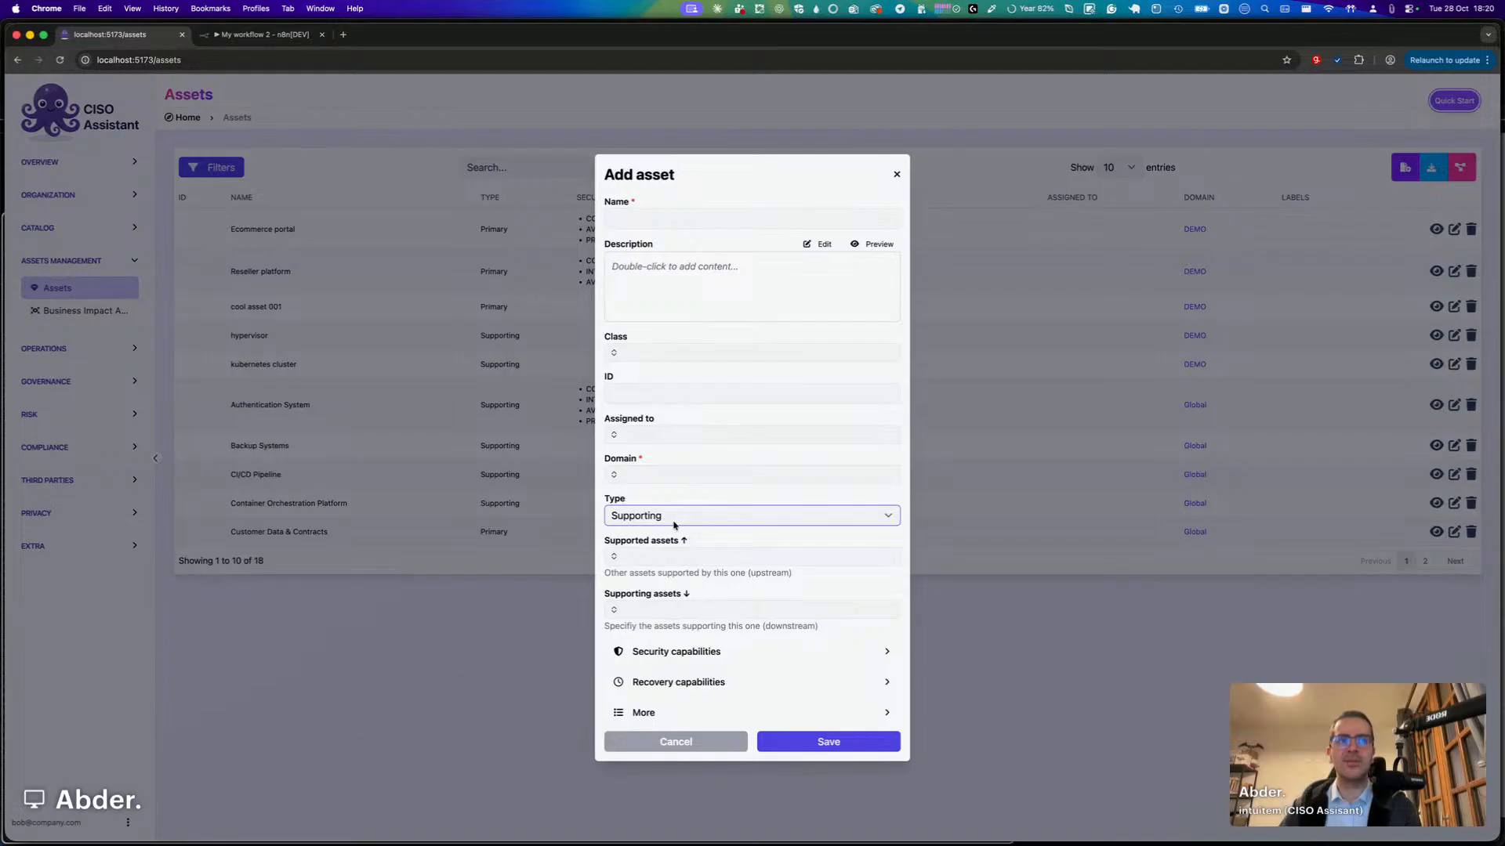
left_click(684, 521)
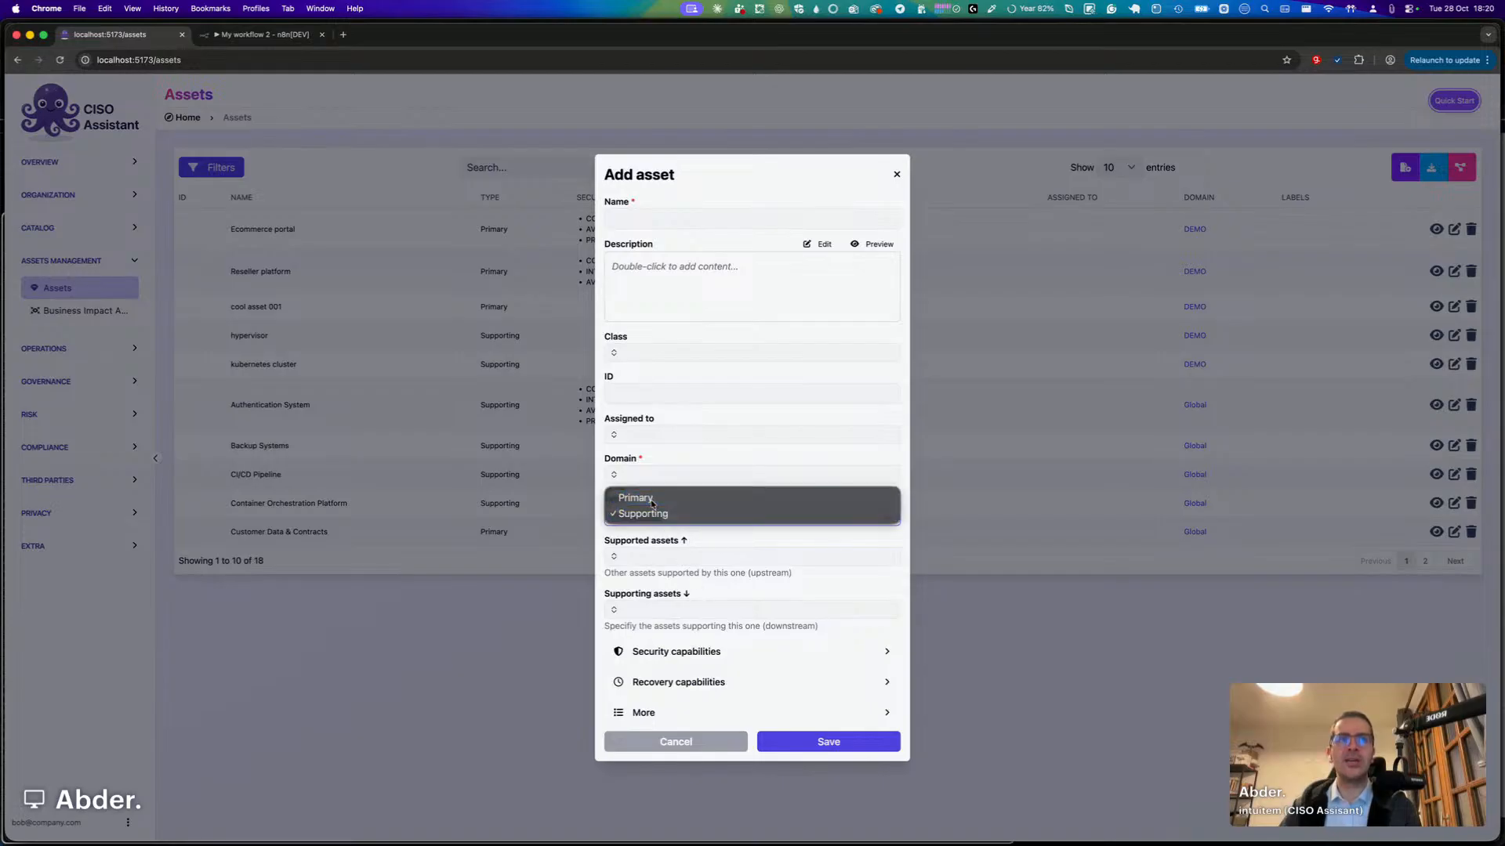
left_click(681, 493)
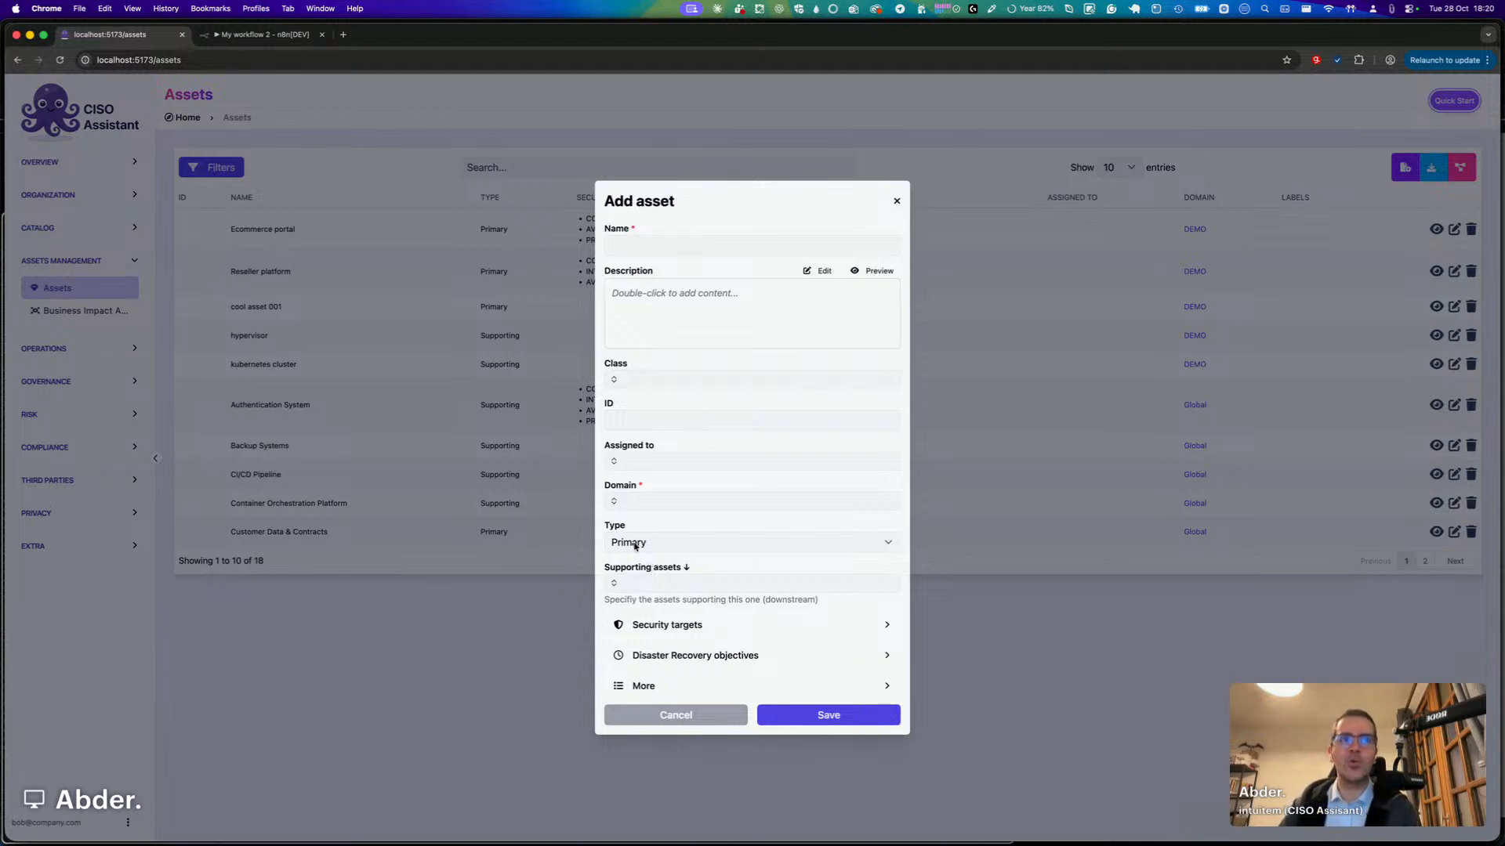
left_click(666, 581)
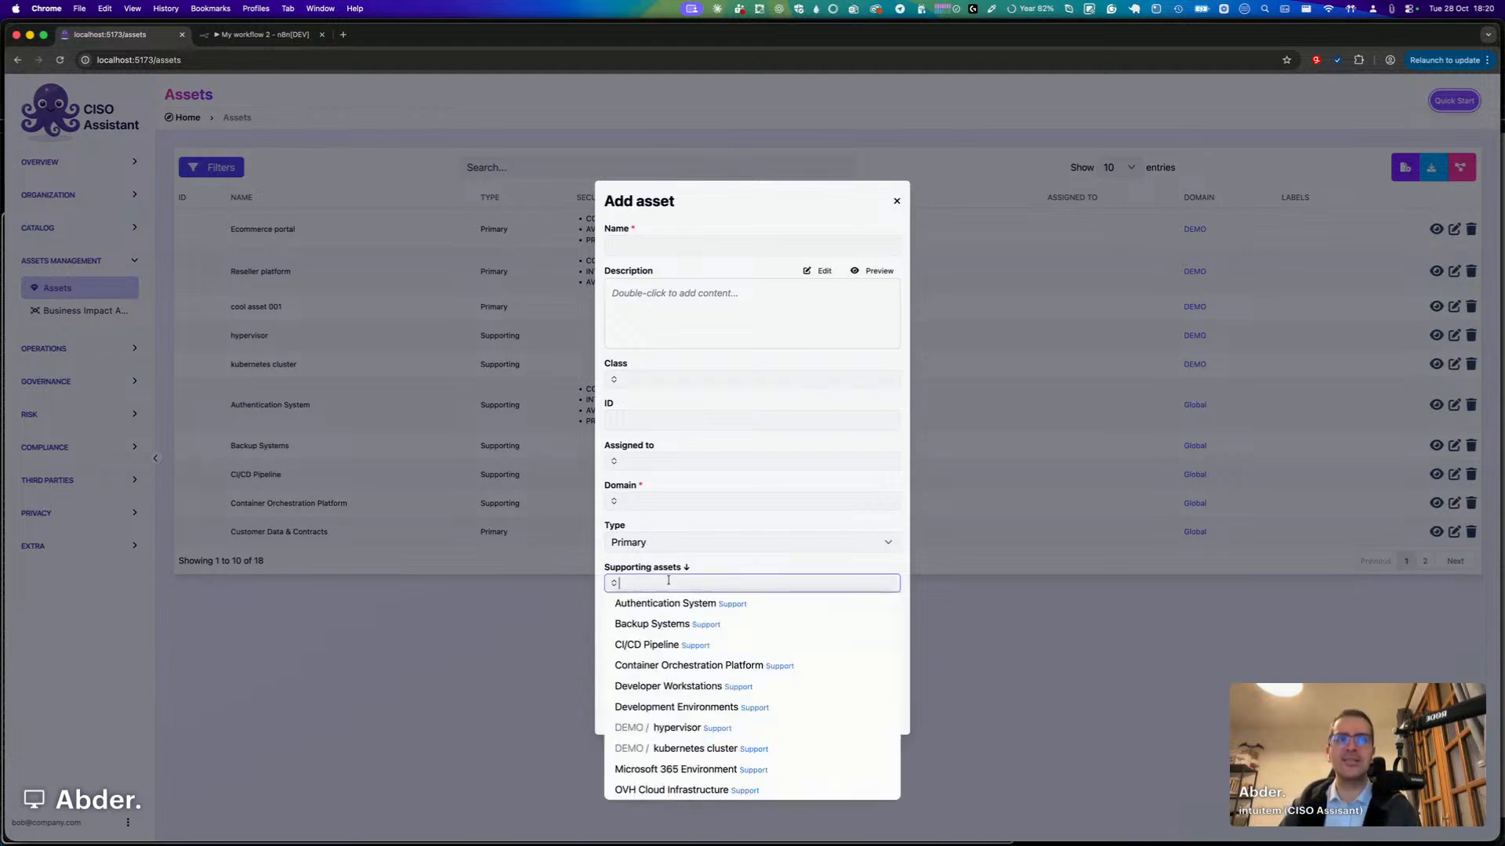
left_click(759, 569)
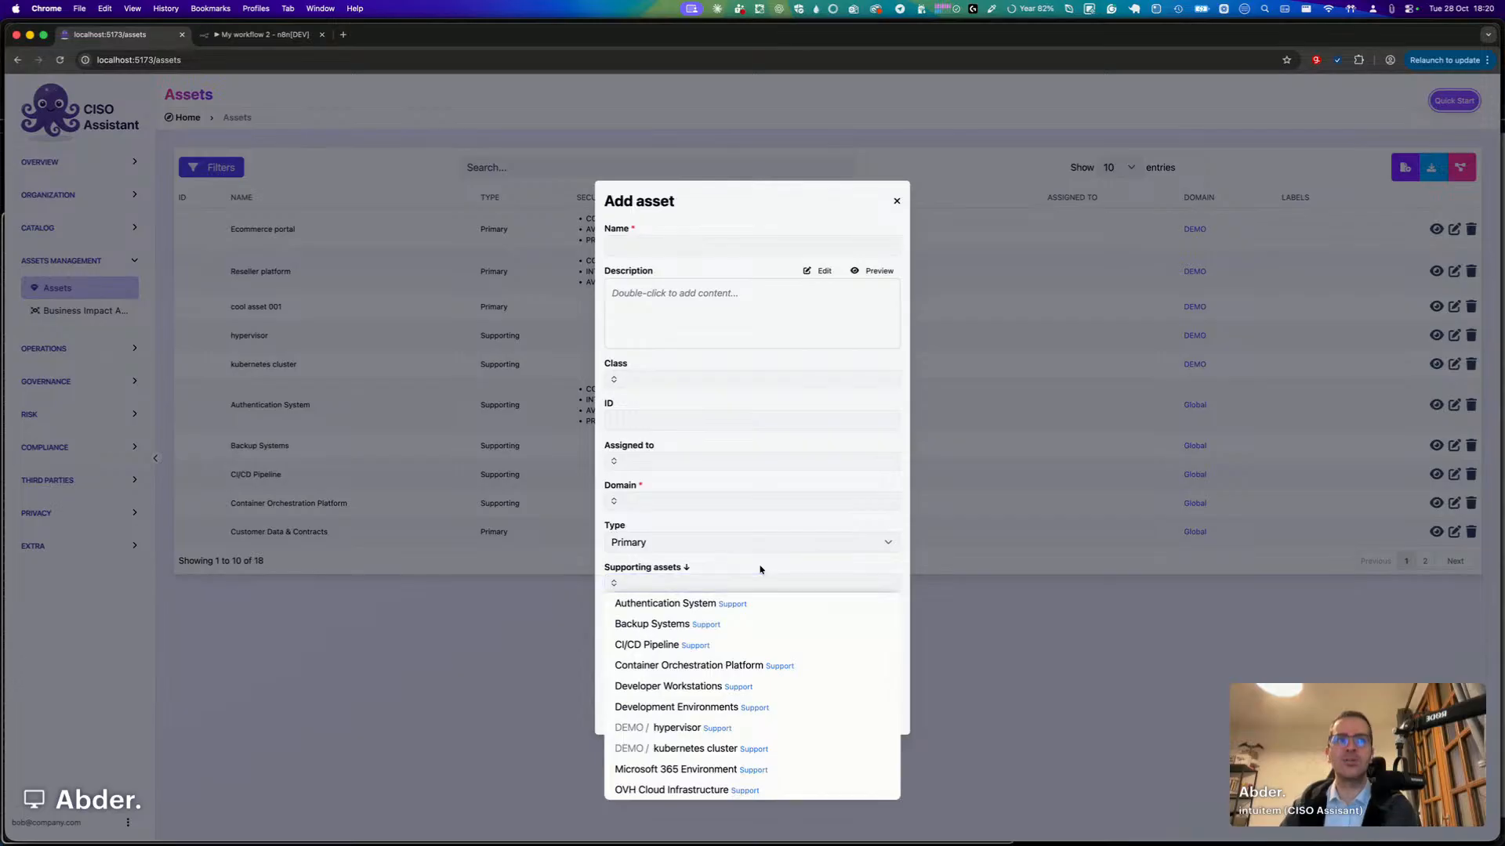
Set the new asset's type to Supporting.
left_click(711, 544)
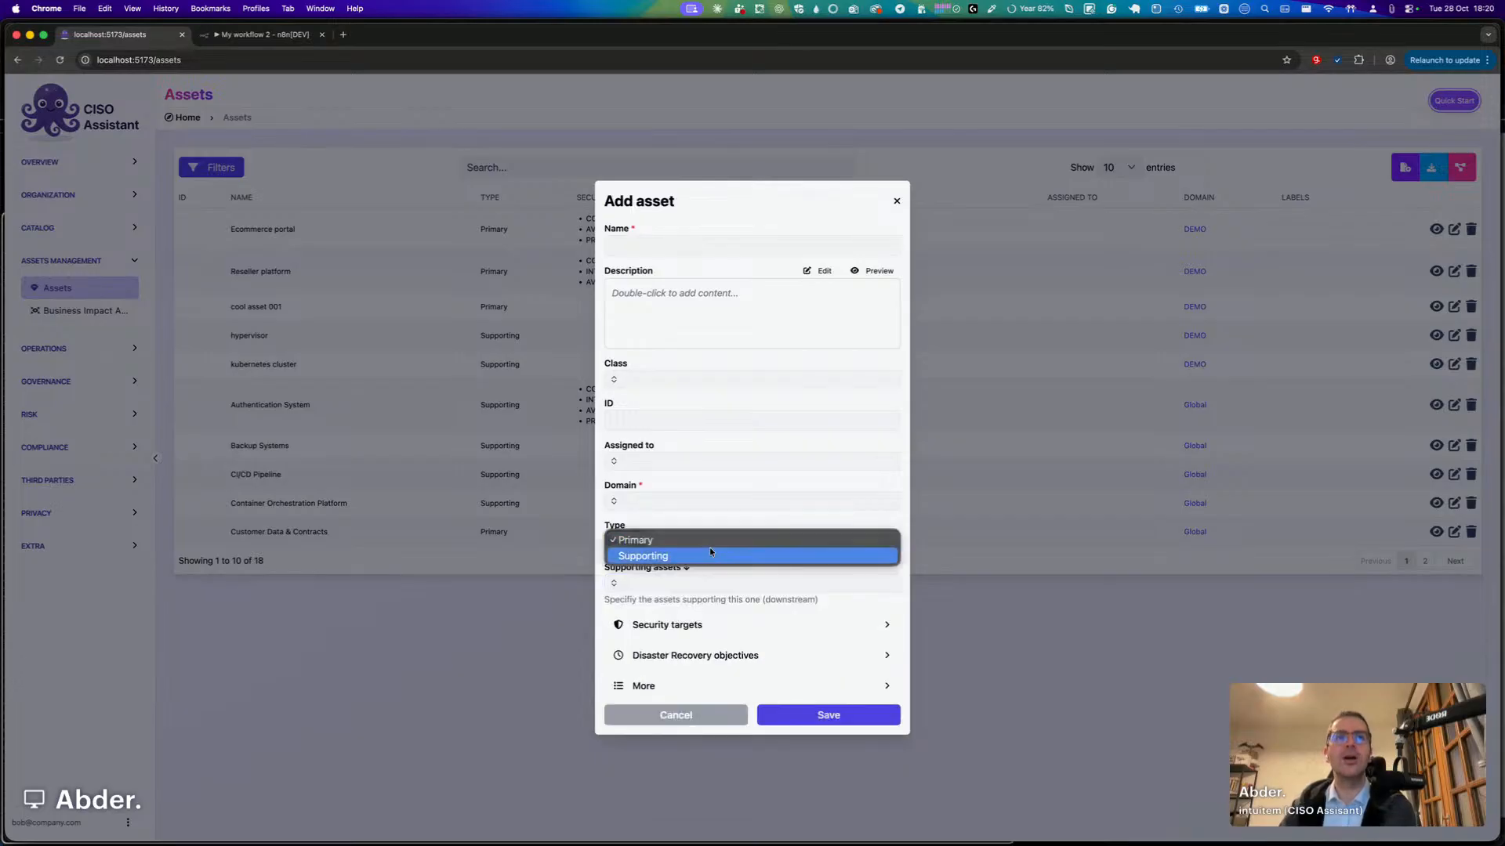
left_click(655, 524)
double_click(616, 525)
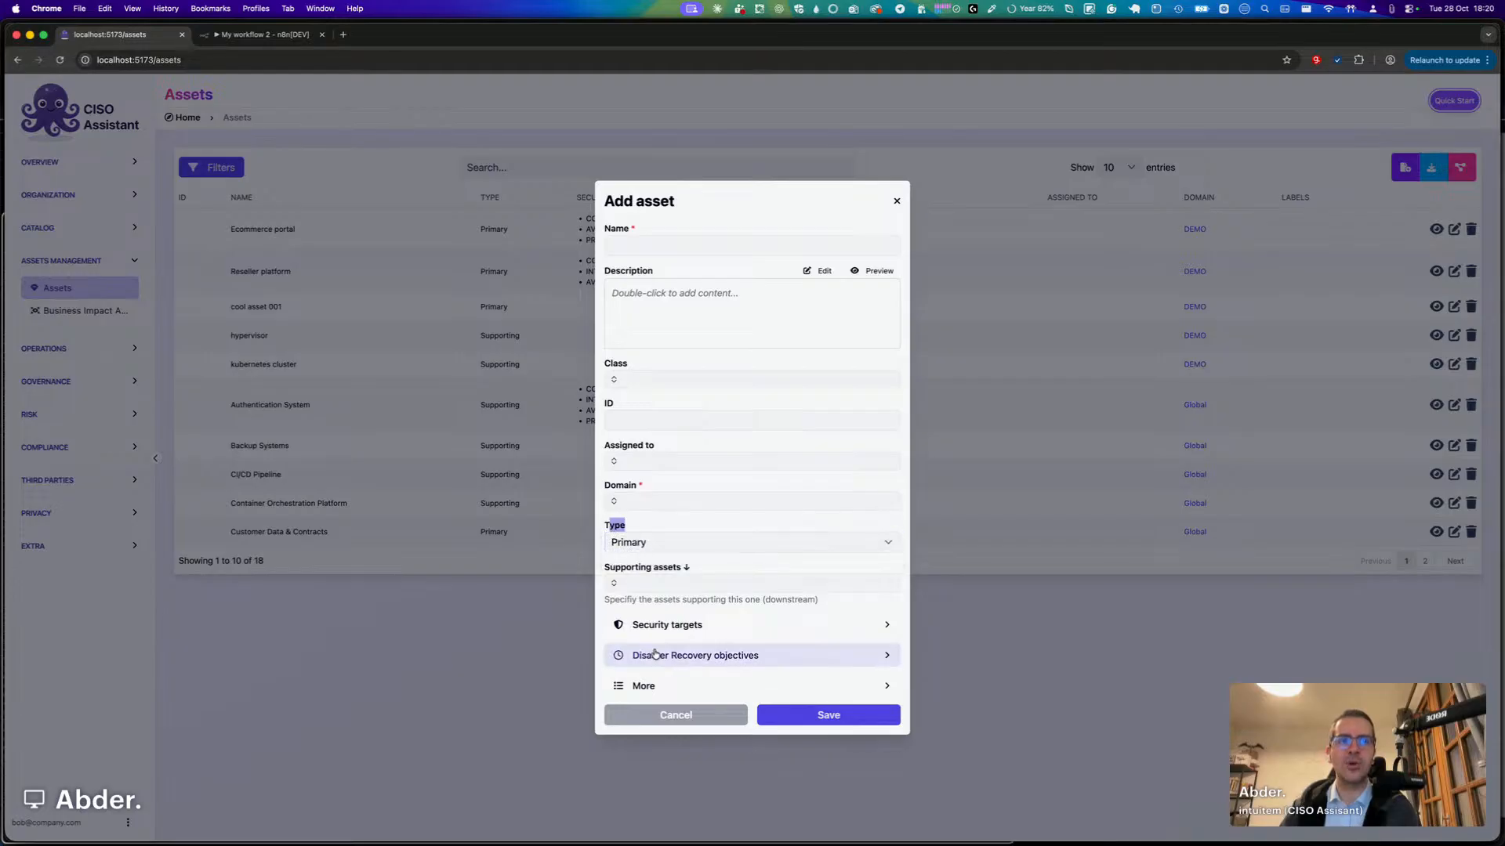
left_click(645, 541)
left_click(658, 558)
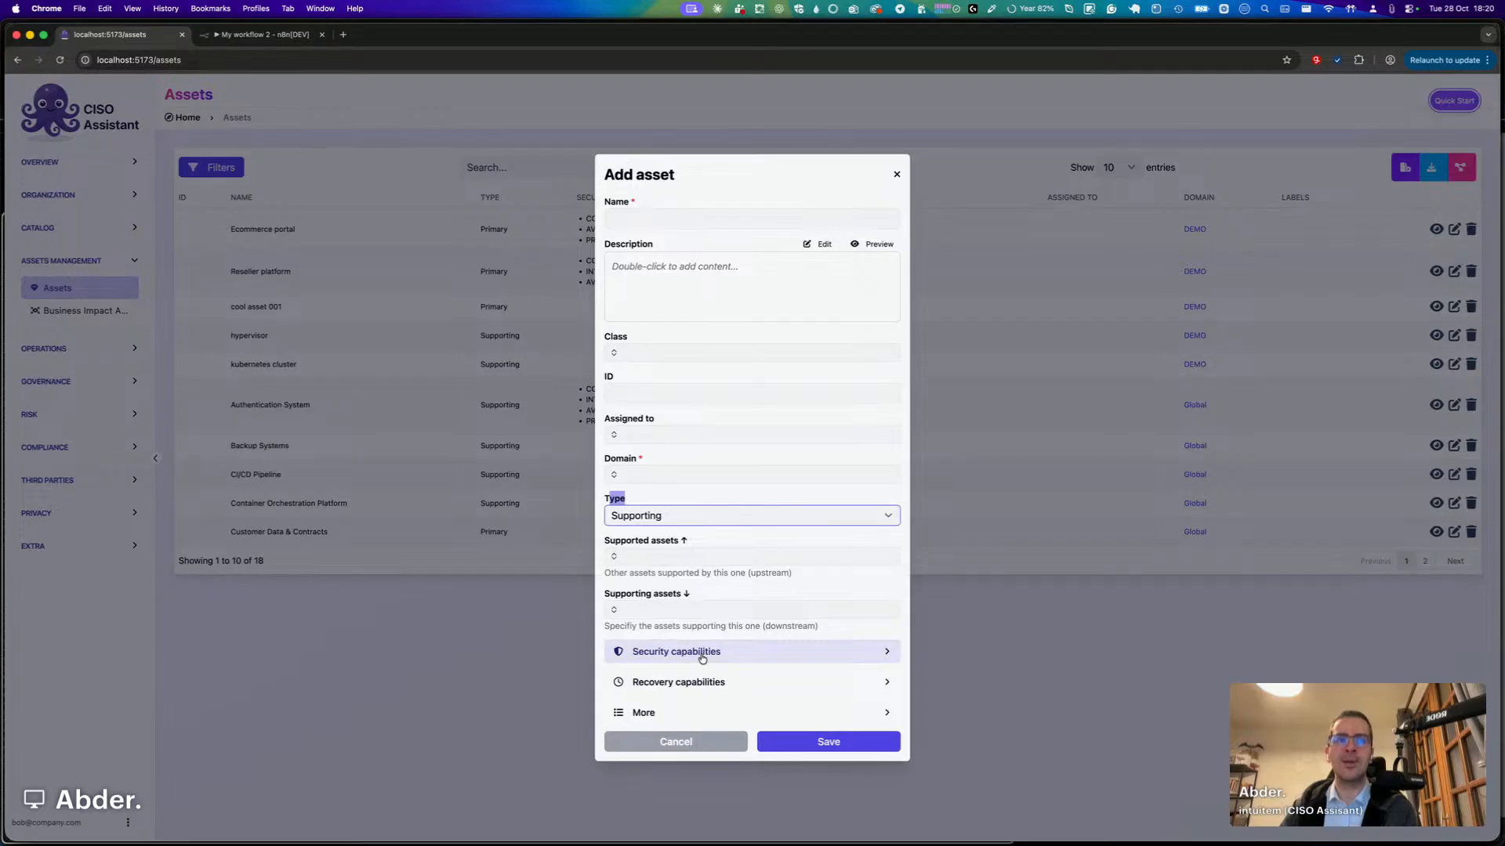
Examine the targets and capabilities diagram on the Obsidian canvas, and return to the new asset form in Chrome.
key("ctrl+Up")
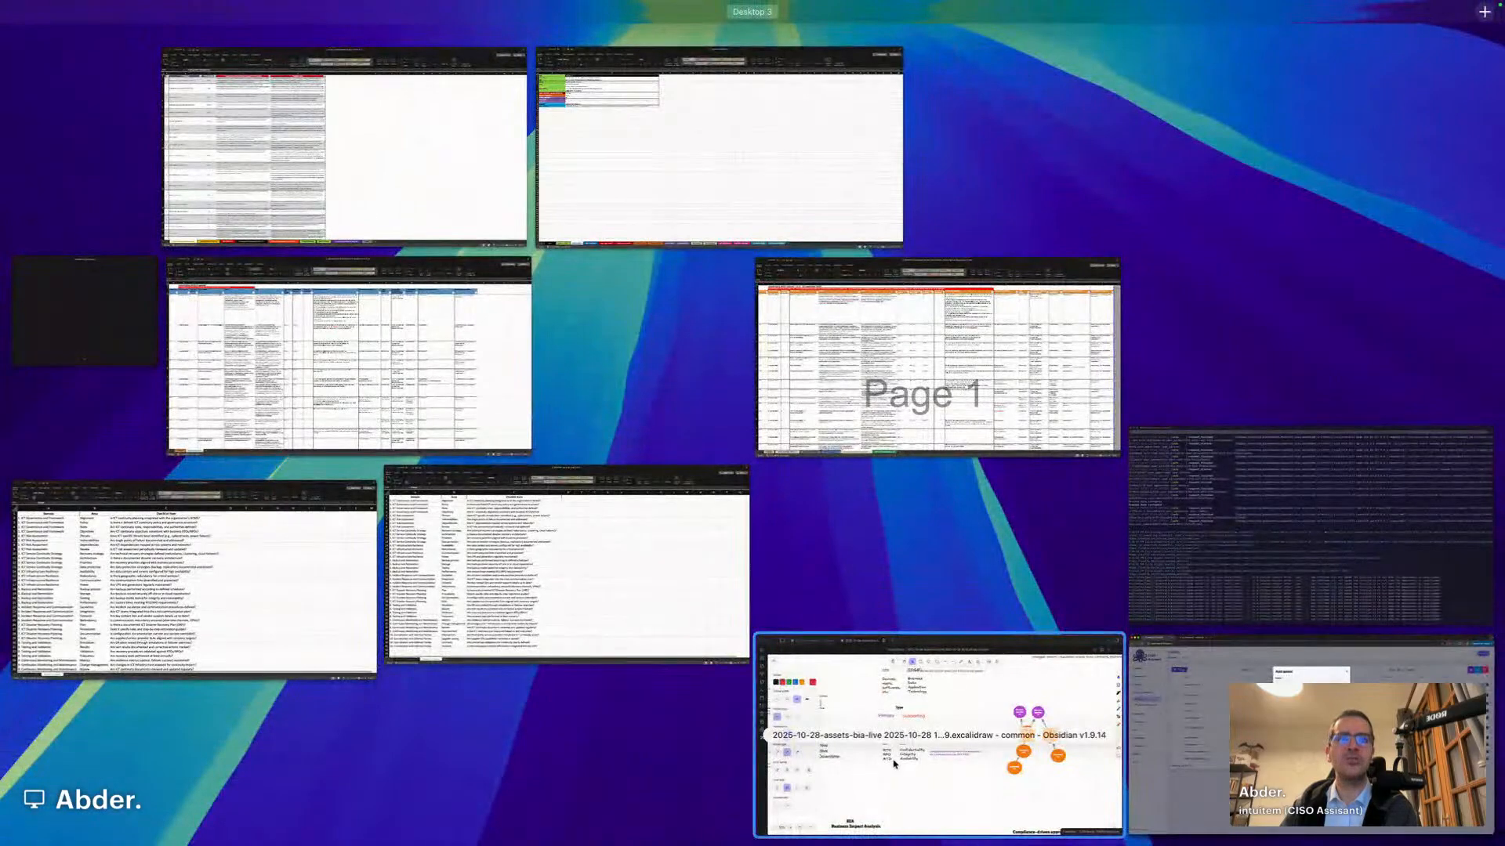
left_click(893, 764)
scroll(540, 489, "left", 10)
scroll(540, 489, "down", 3)
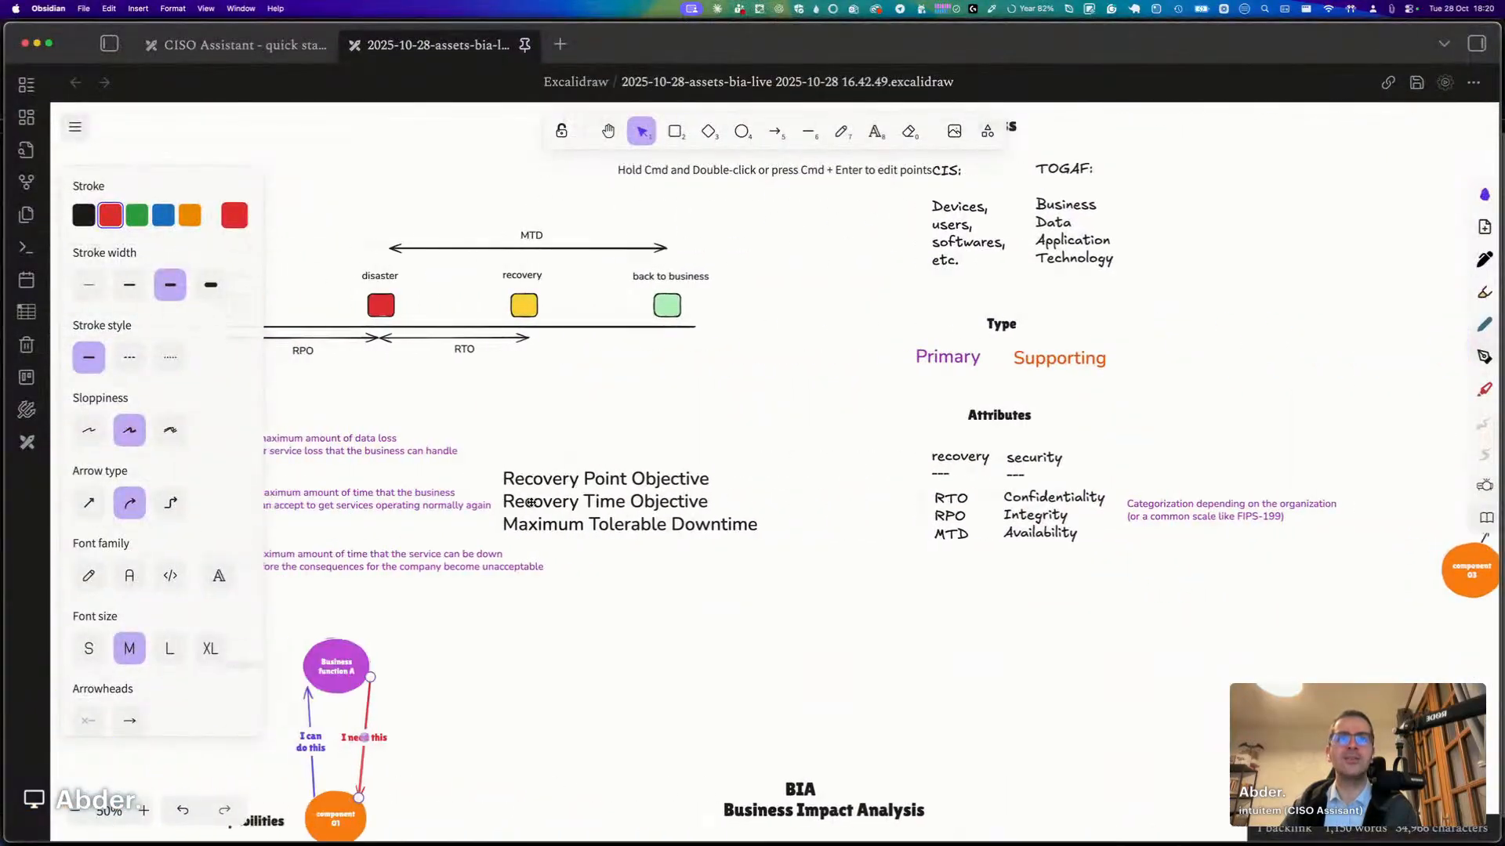
scroll(531, 502, "up", 6)
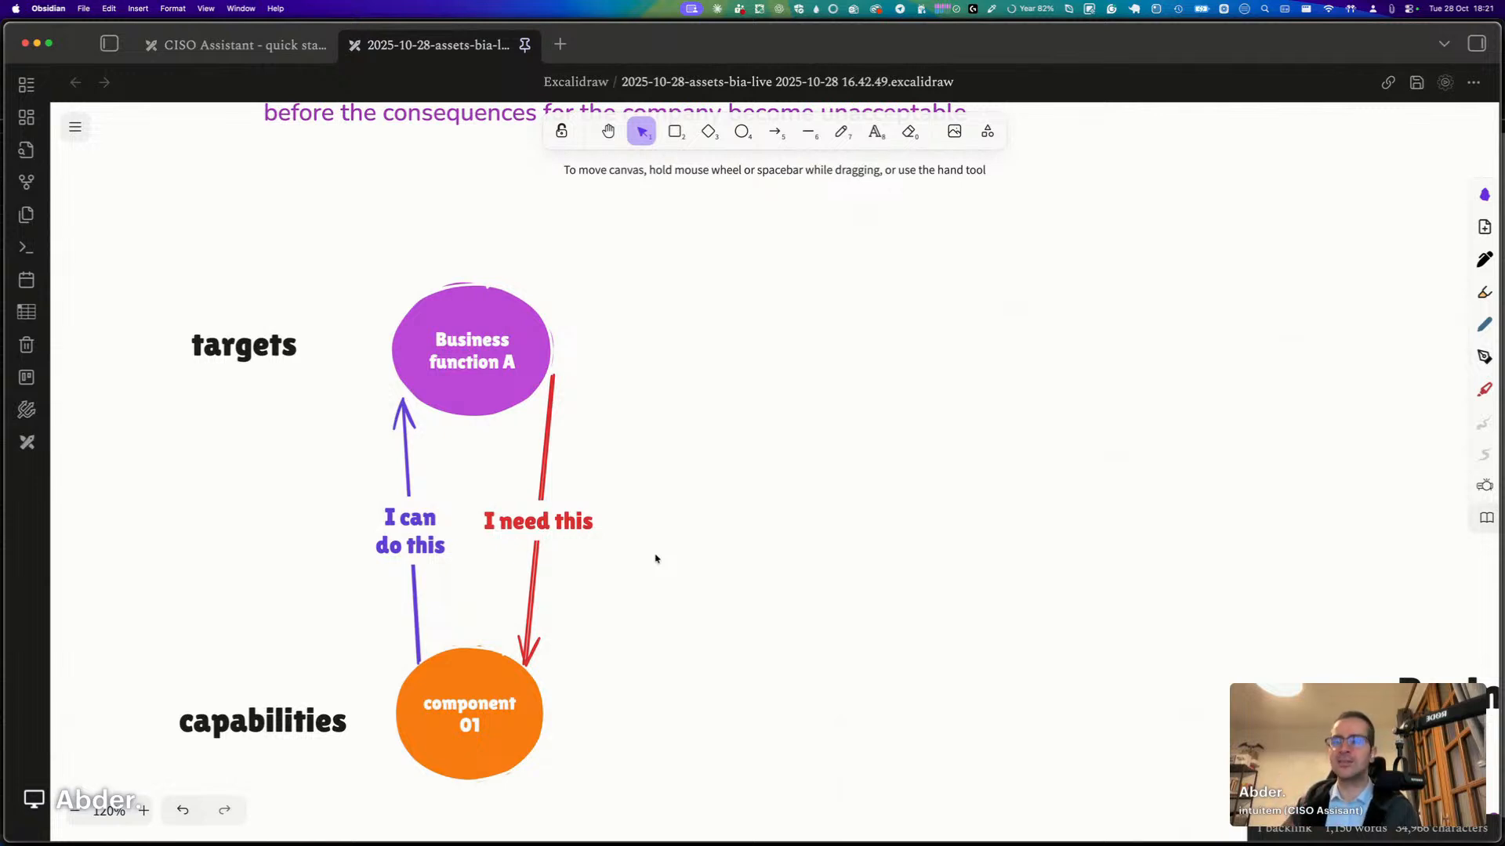
key("super+Tab")
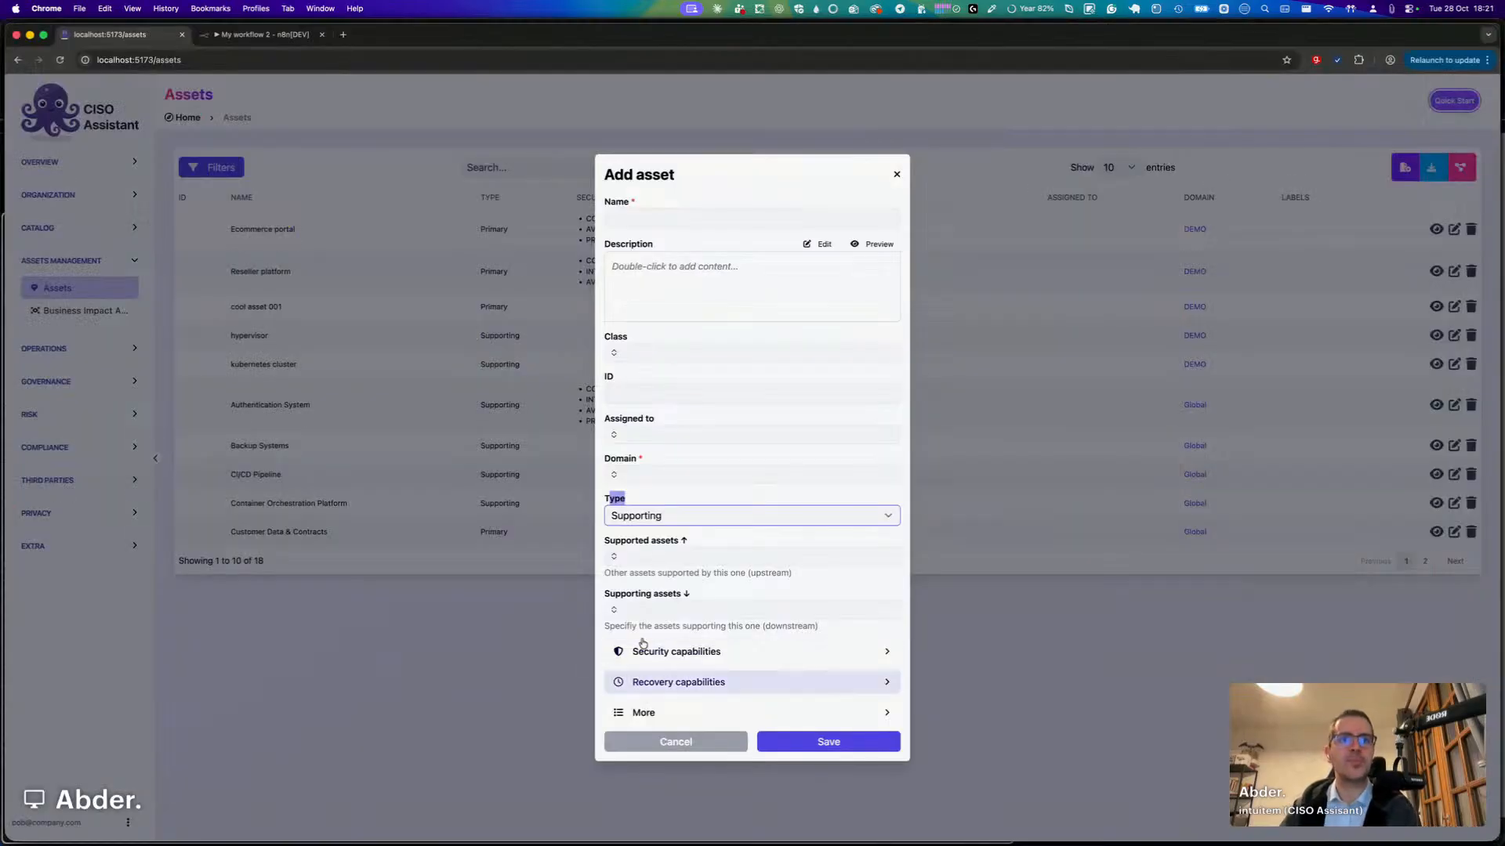
left_click(734, 534)
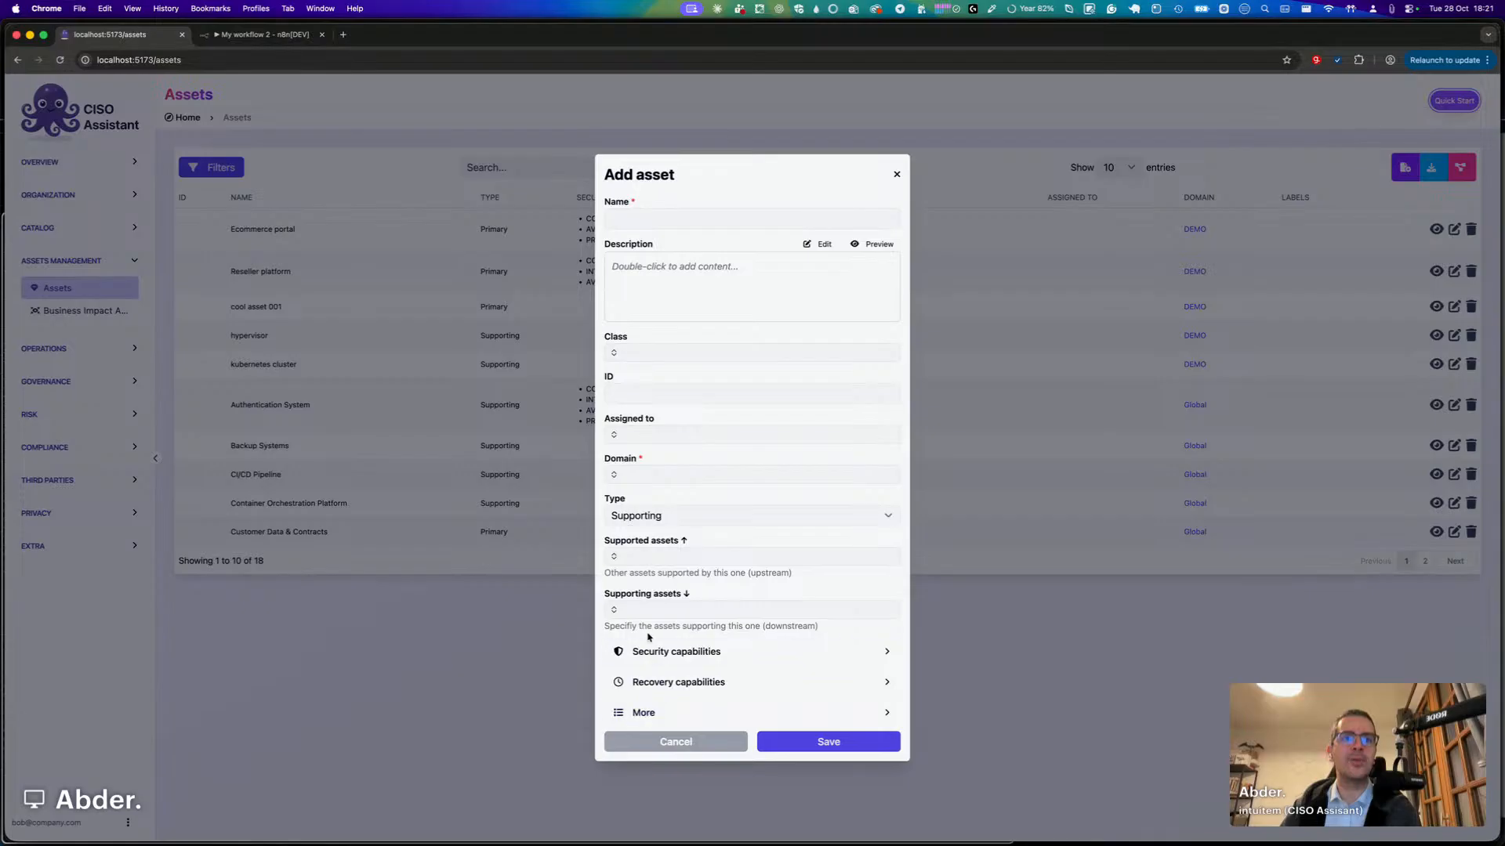
Name the new asset "my asset here" and assign it to the alpha domain.
left_click(631, 218)
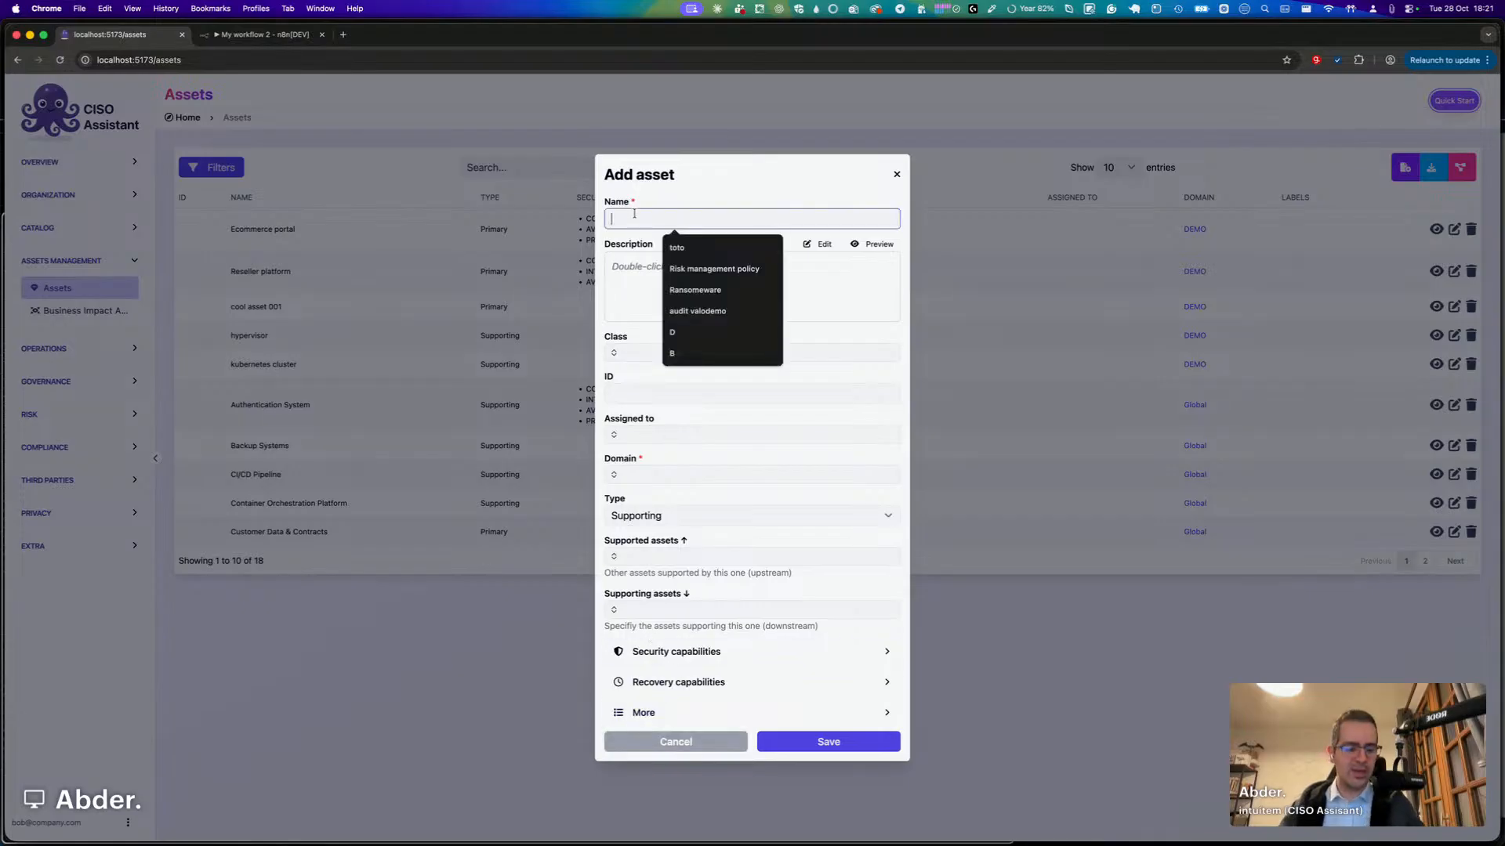
type("my assedt")
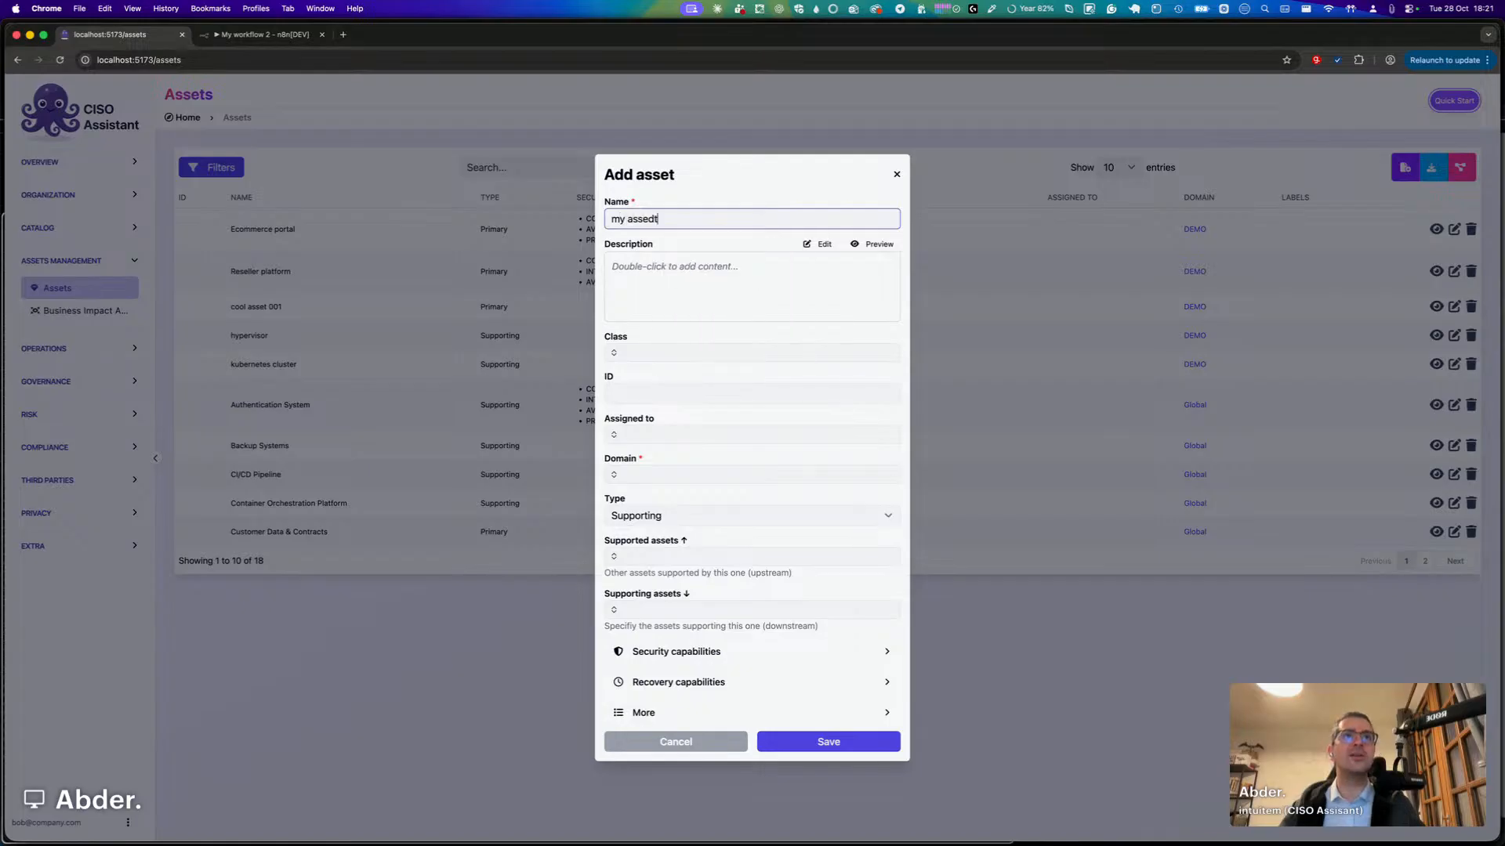
key("BackSpace")
key("BackSpace")
type("t gere")
key("BackSpace")
key("BackSpace")
key("BackSpace")
key("BackSpace")
type("here")
left_click(650, 472)
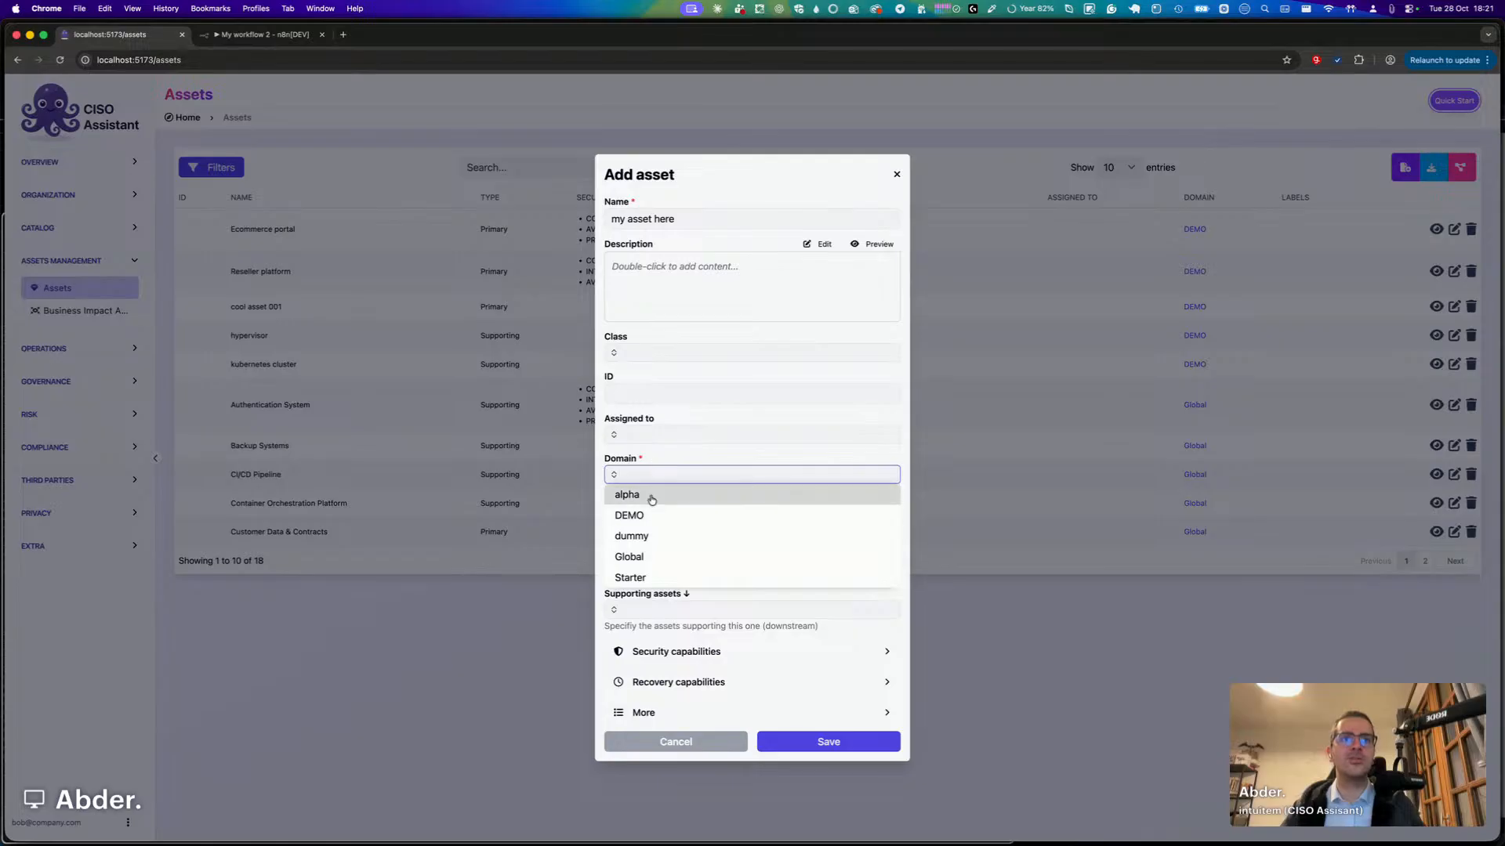
left_click(651, 497)
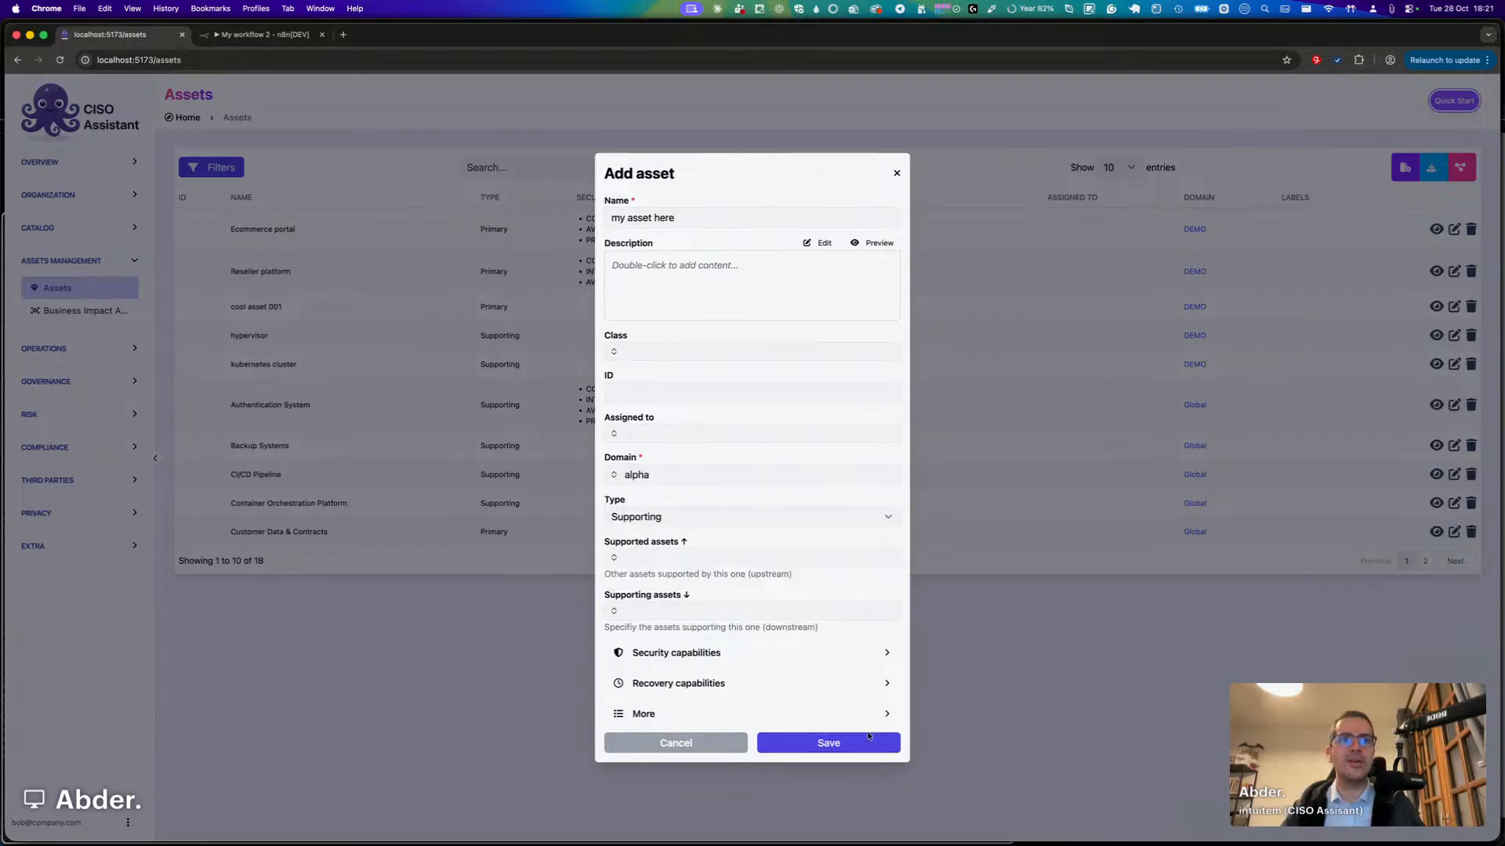
Set the asset's type to Primary and save the new asset.
left_click(721, 517)
left_click(691, 501)
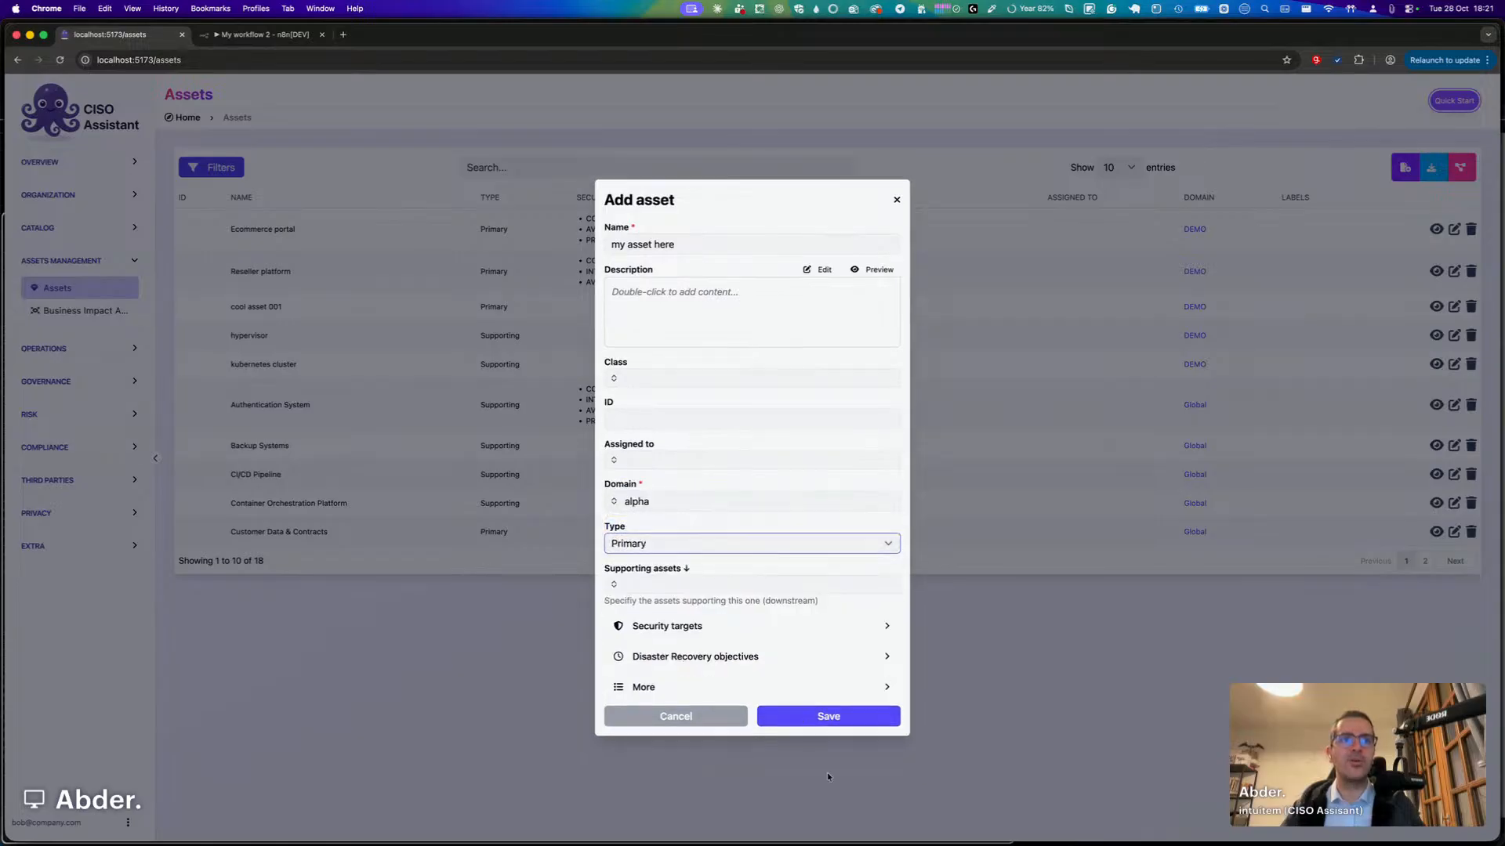
left_click(798, 717)
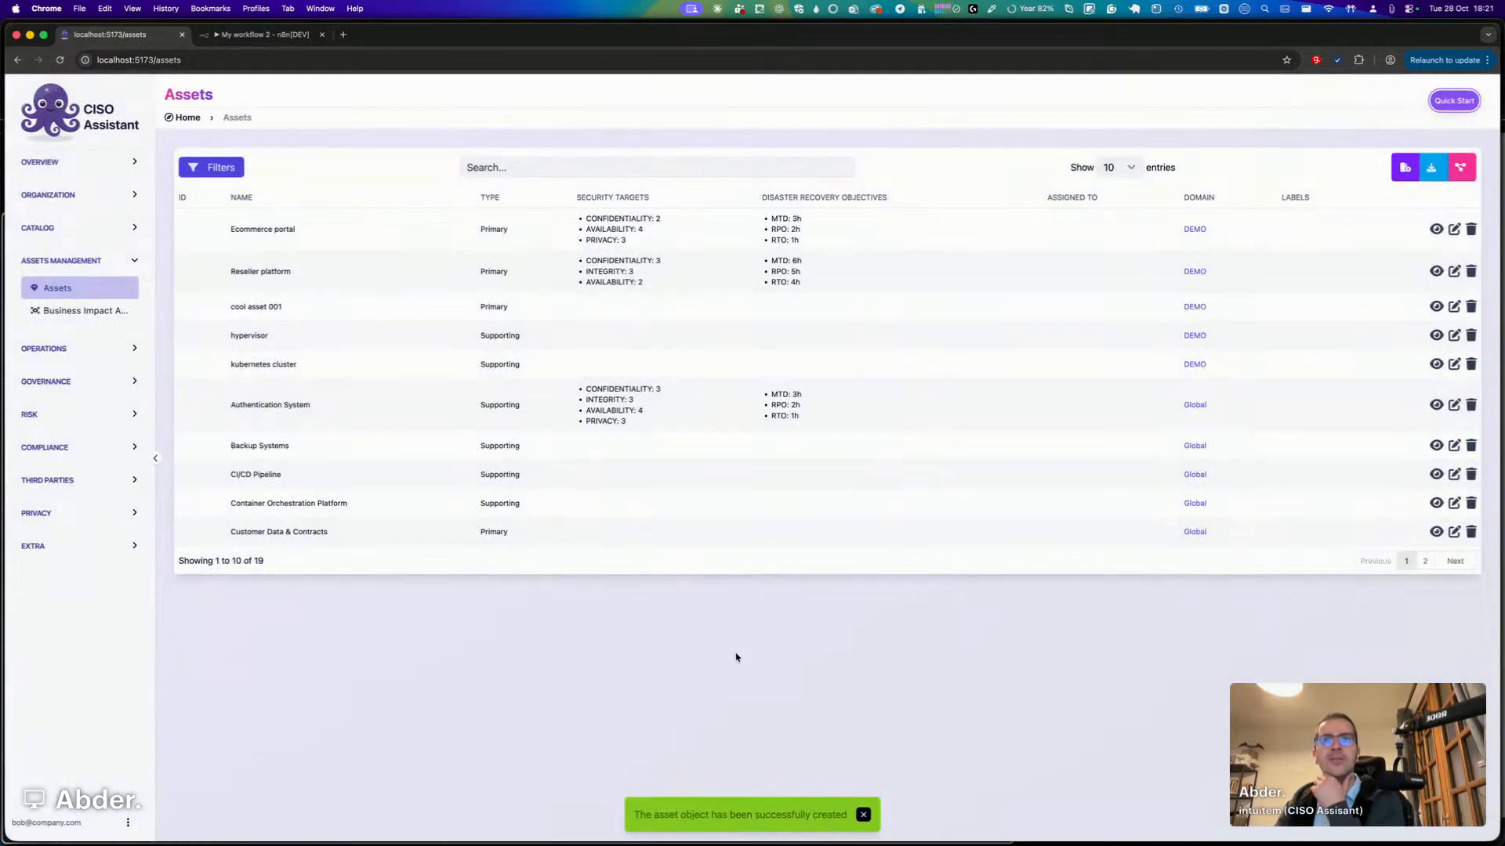
Look for the new asset on the second page of the assets list, and return to the first page.
left_click(1422, 561)
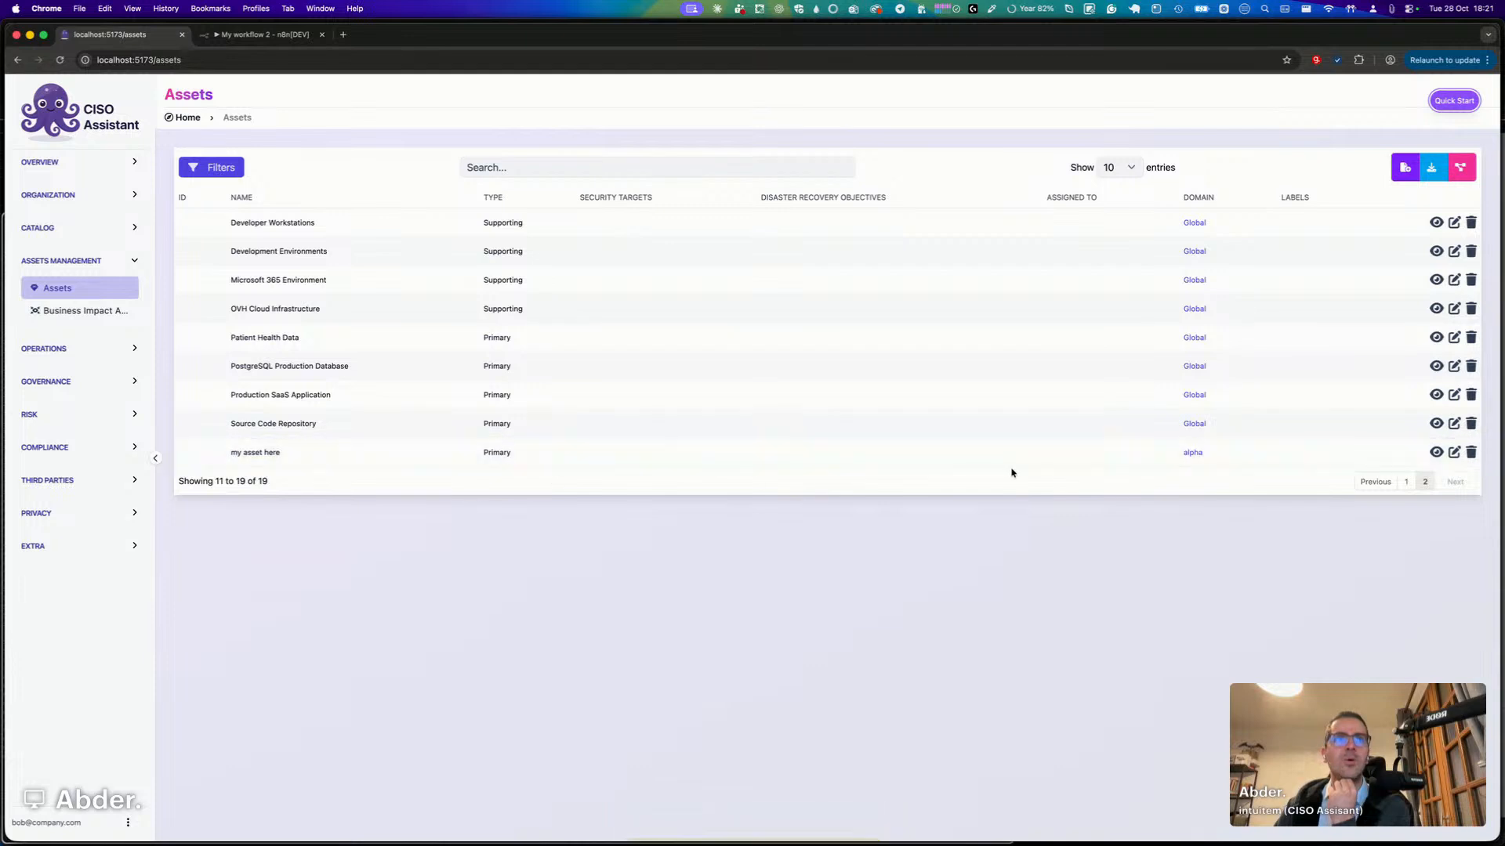
left_click(1409, 482)
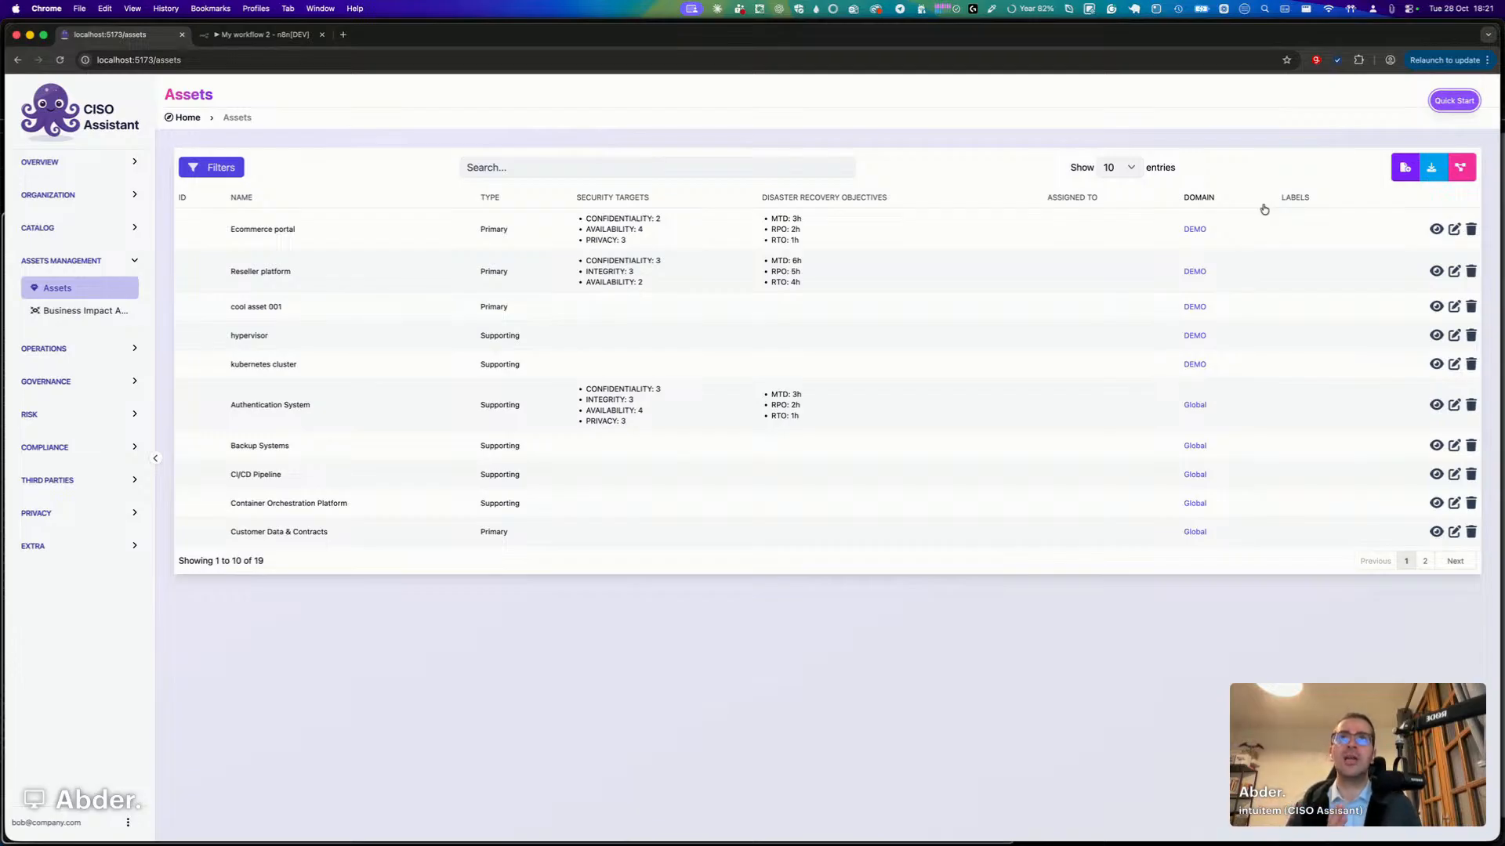
Look at the n8n workflow open in the other browser tab, and return to the assets list.
left_click(233, 39)
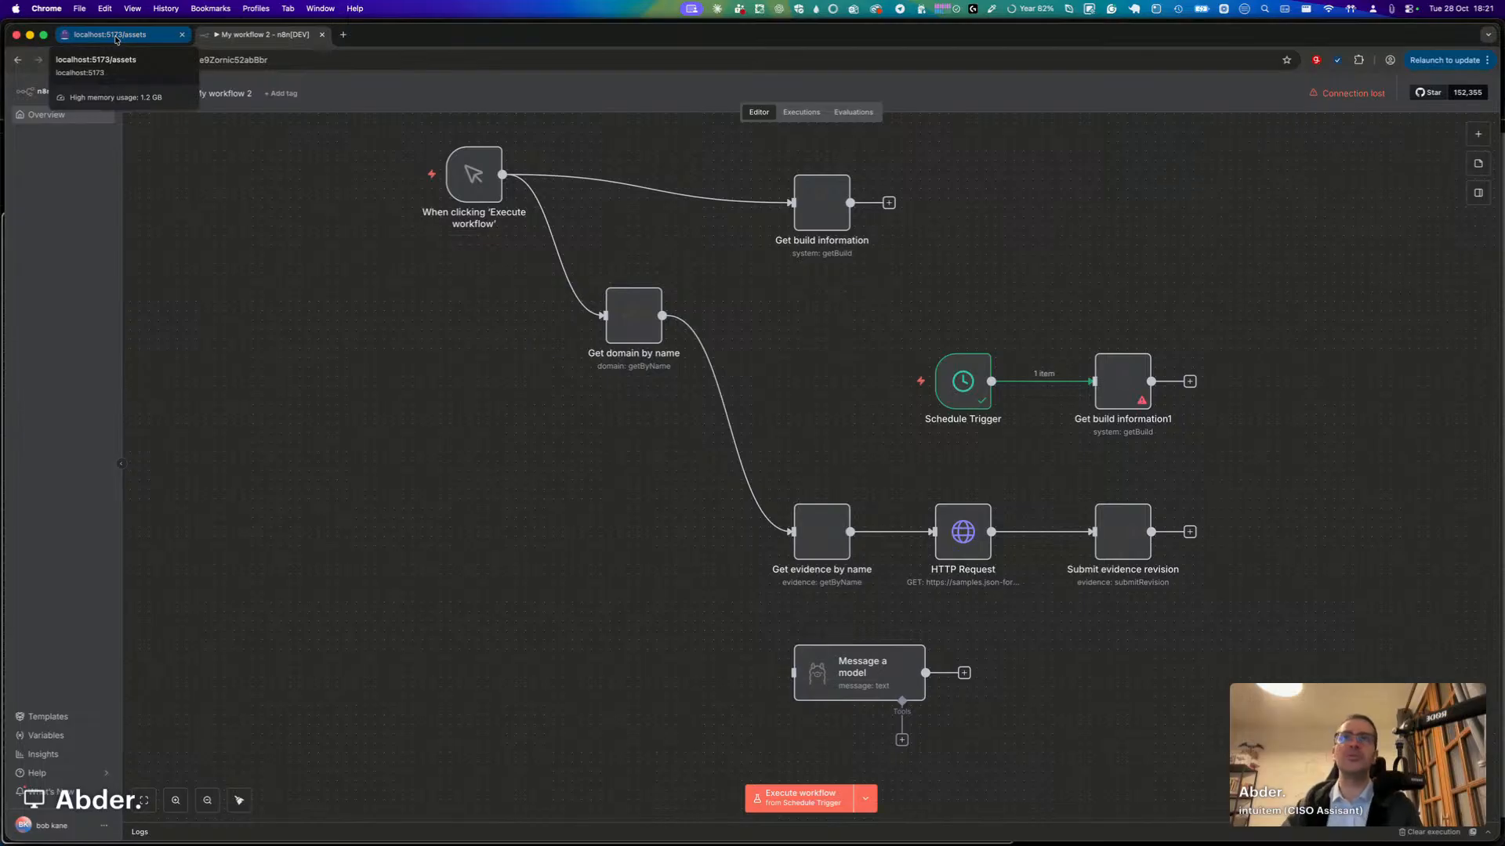
left_click(116, 36)
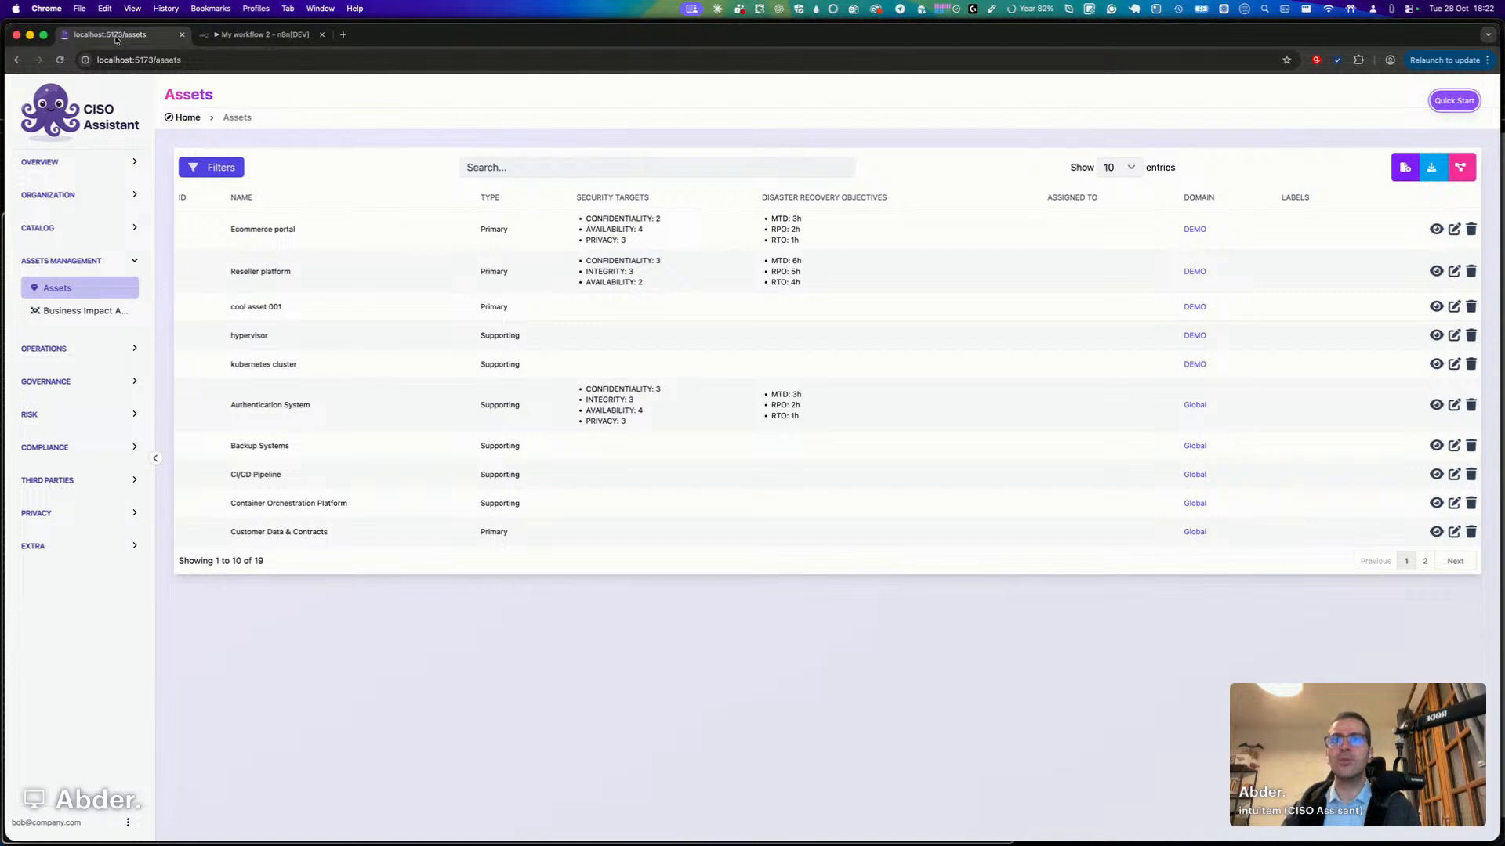
Switch to the Zen browser, open the CISO Assistant sandbox site, and sign in with the saved account.
key("super+Tab")
key("super+t")
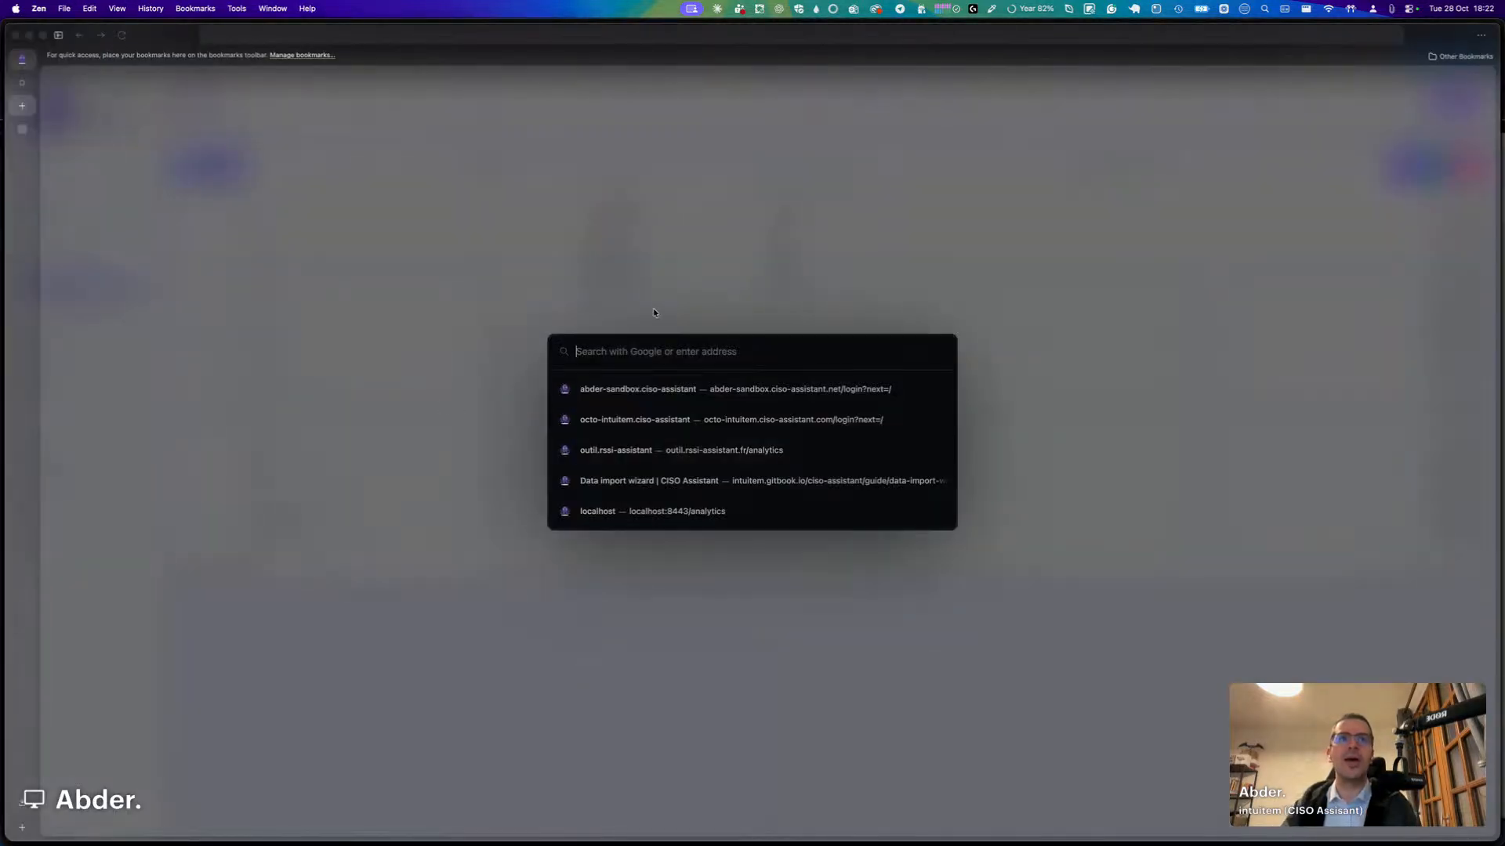
left_click(679, 388)
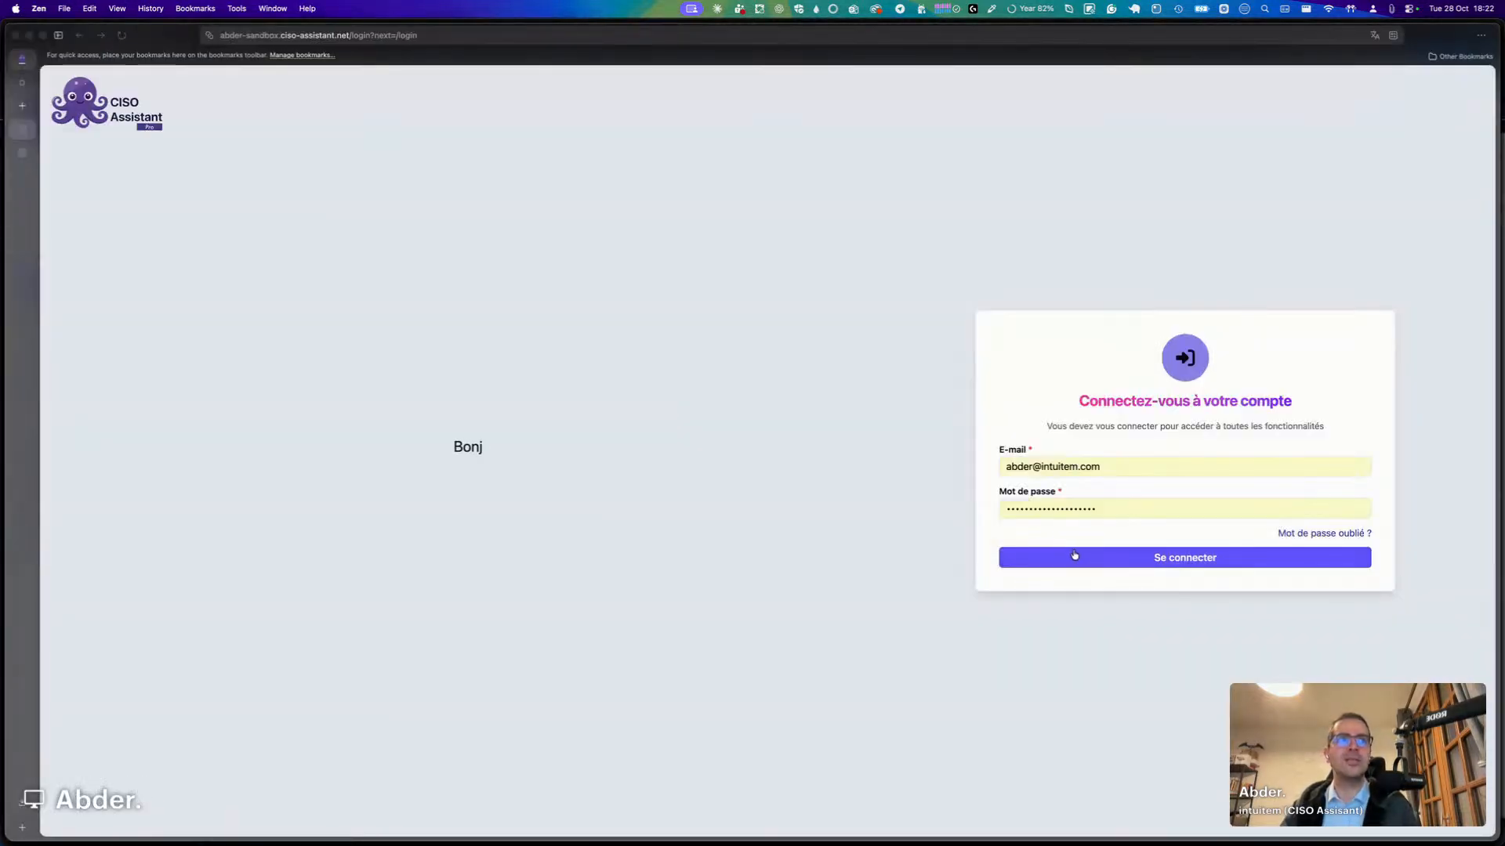
left_click(1077, 556)
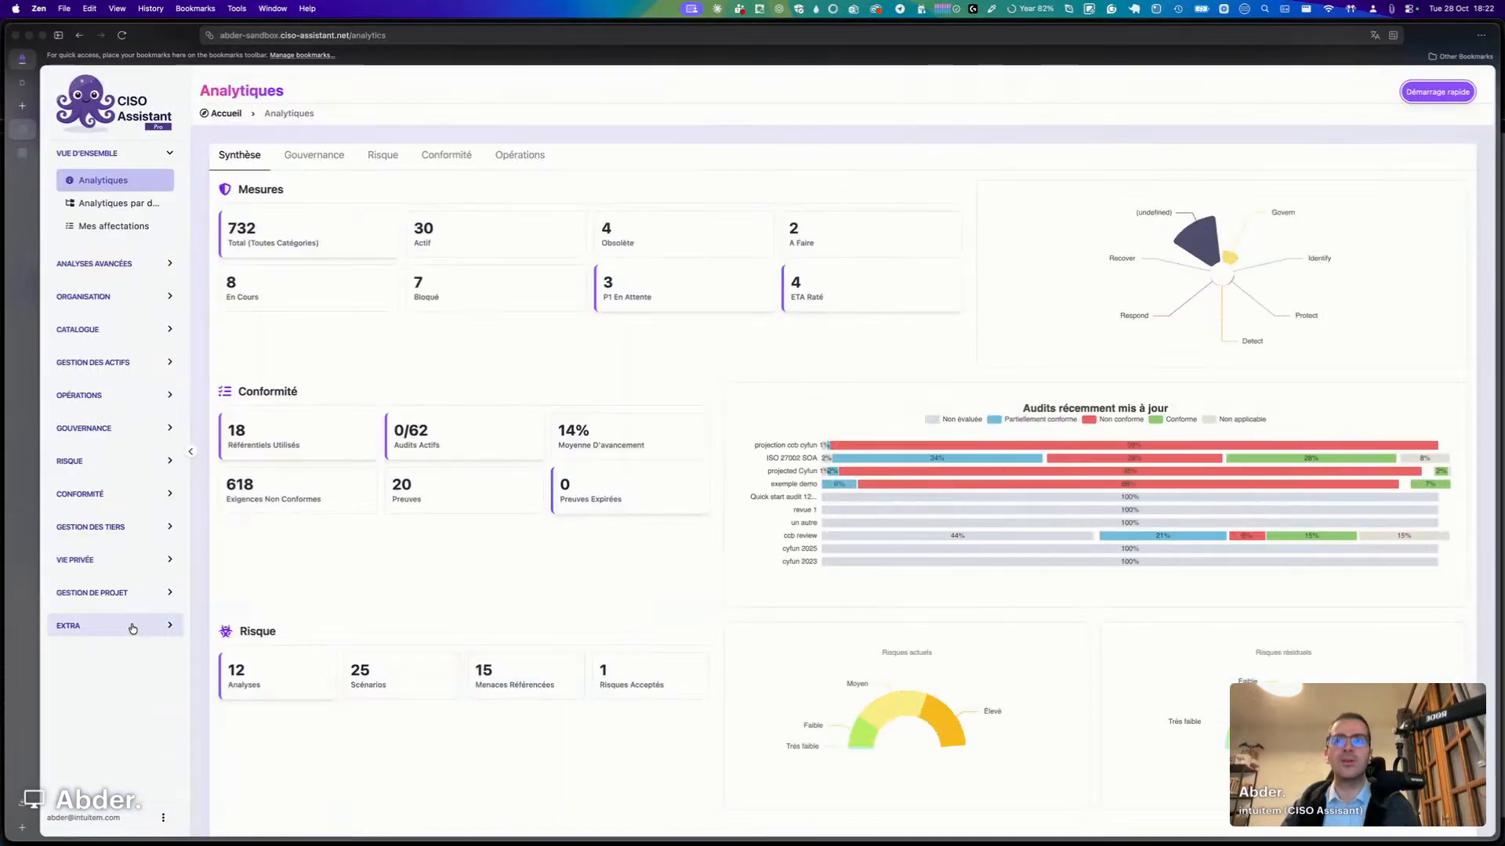
Set the sandbox's interface language to English and expand the Extra section.
left_click(133, 626)
left_click(110, 815)
left_click(122, 661)
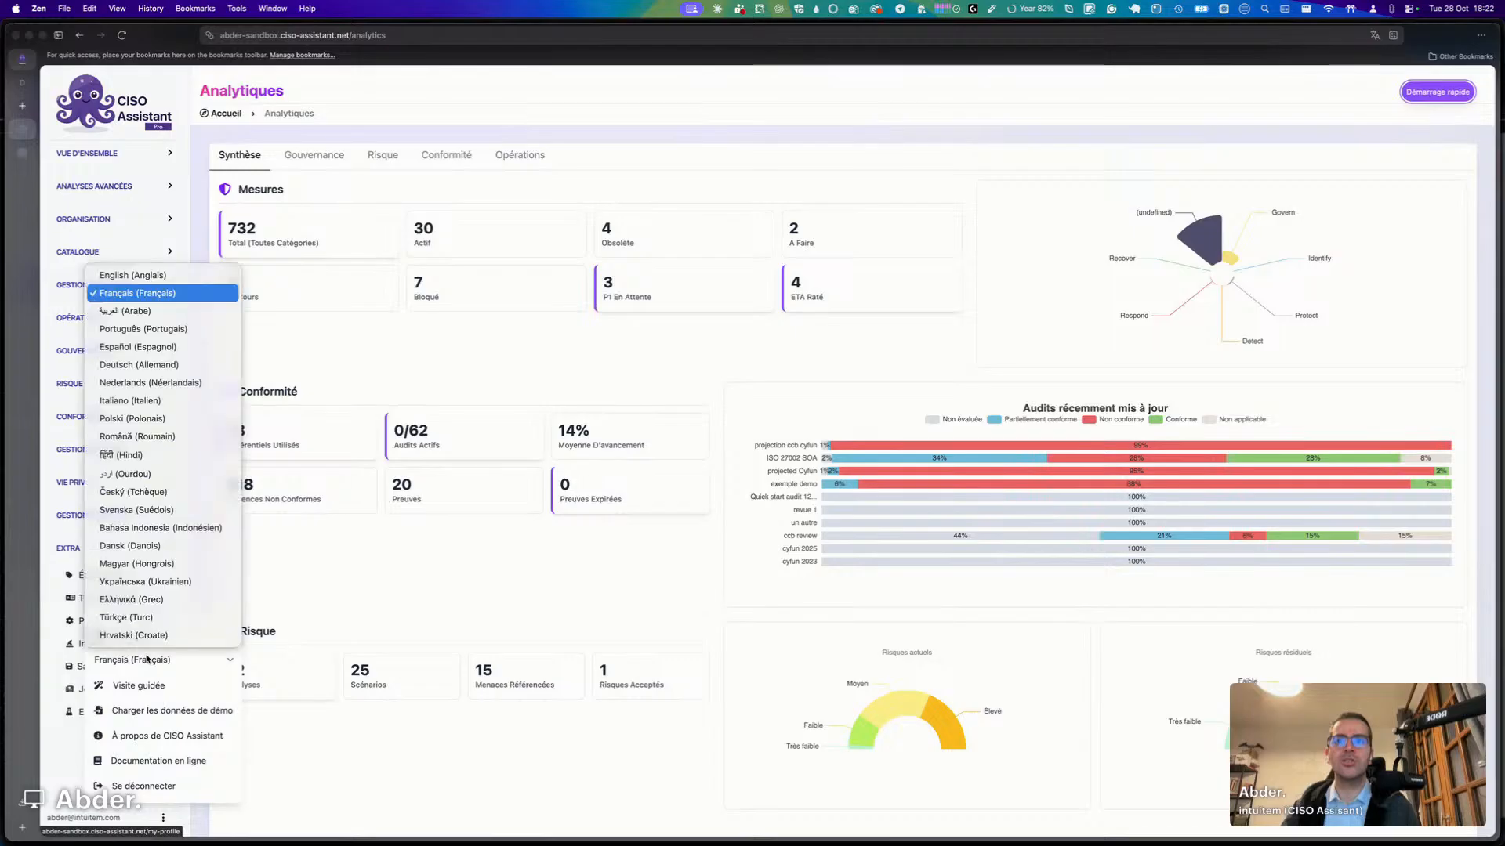
left_click(117, 273)
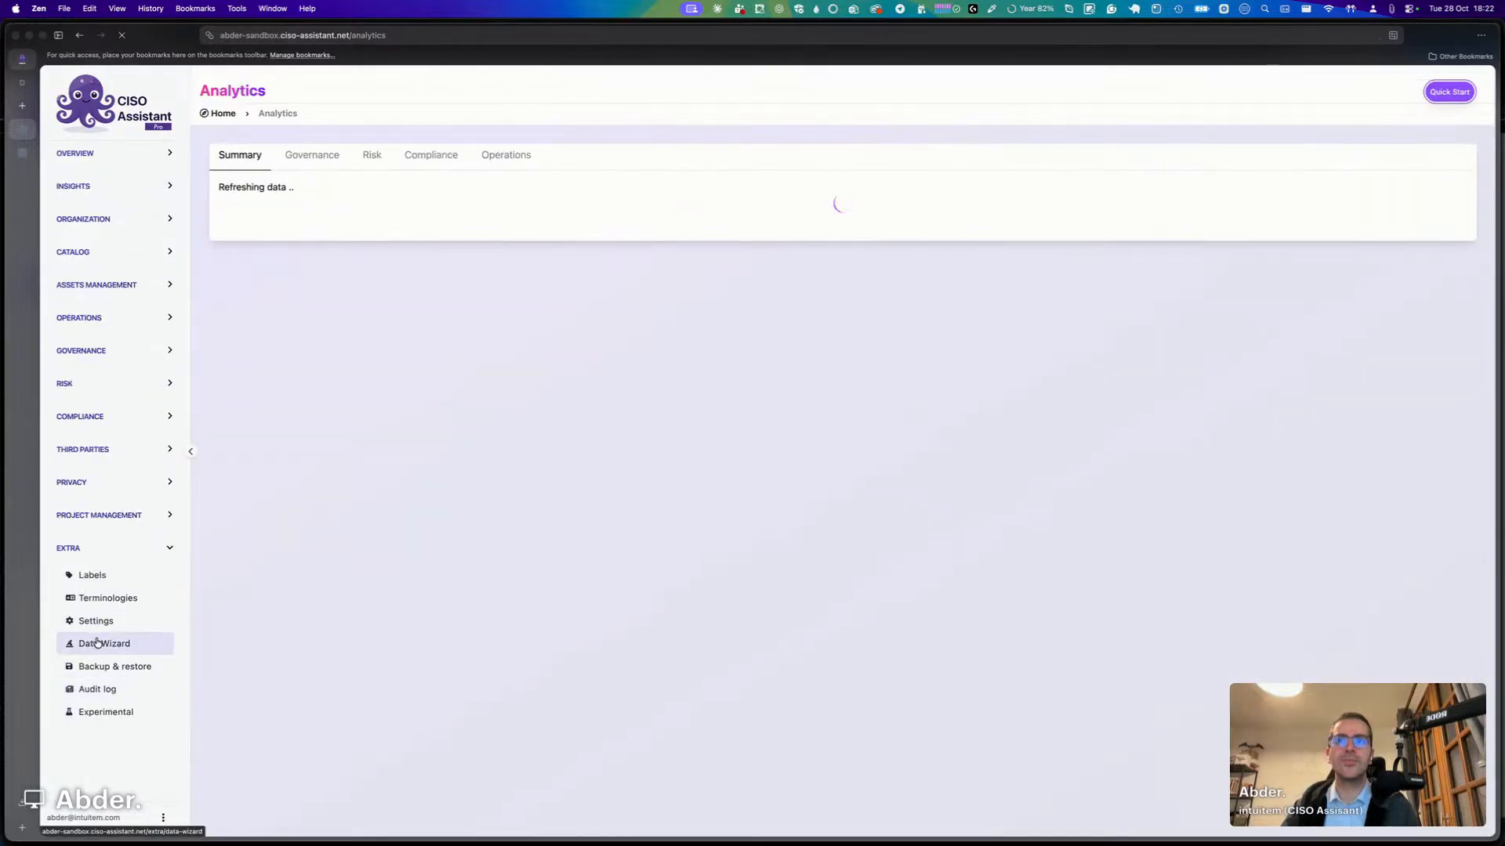
Open the Data Wizard to review its Excel import options, and return to the assets list in Chrome.
left_click(102, 645)
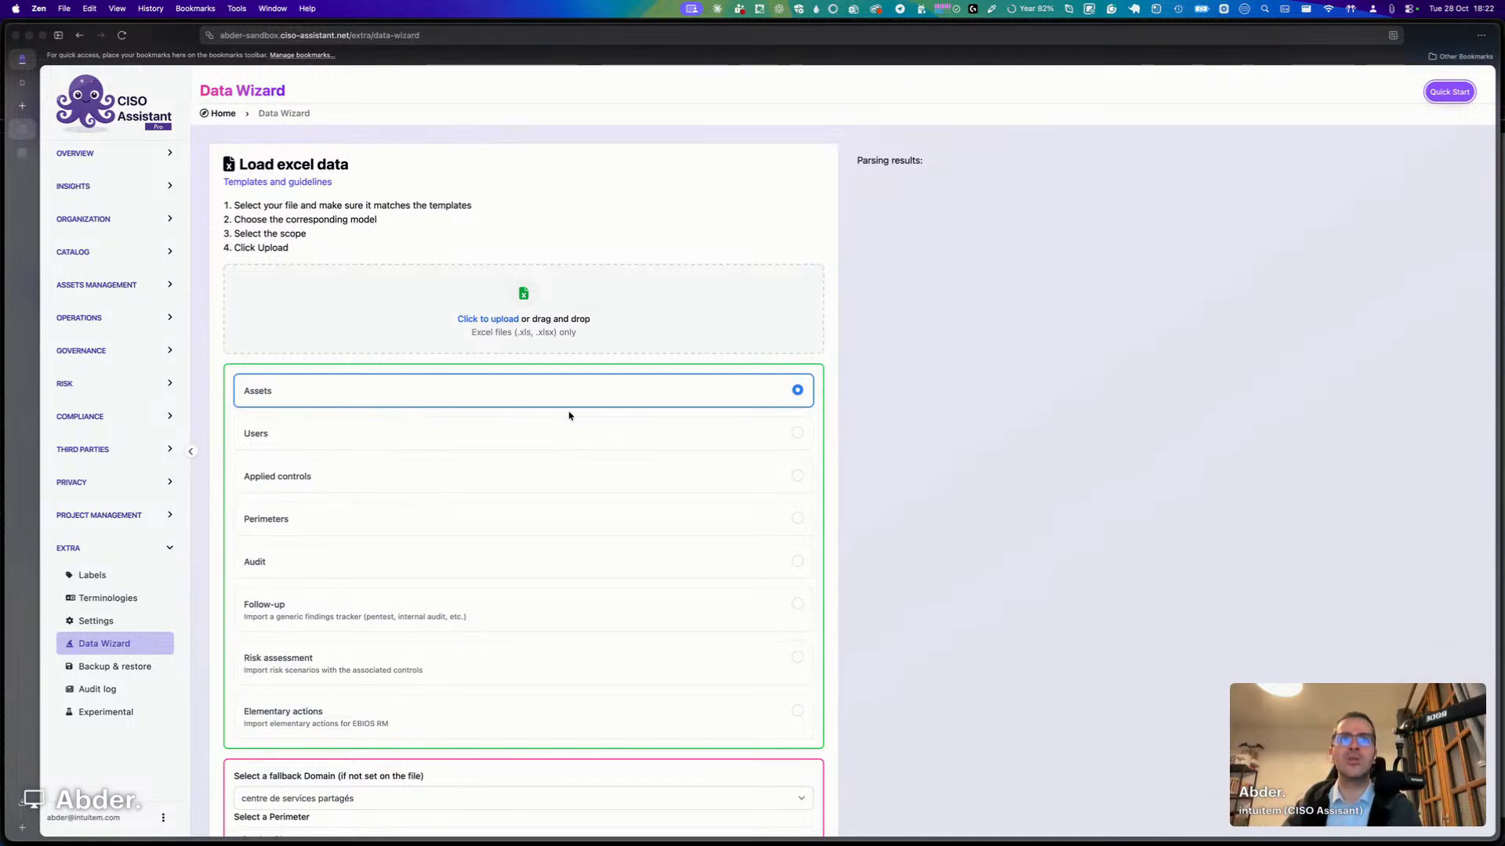
key("ctrl+Up")
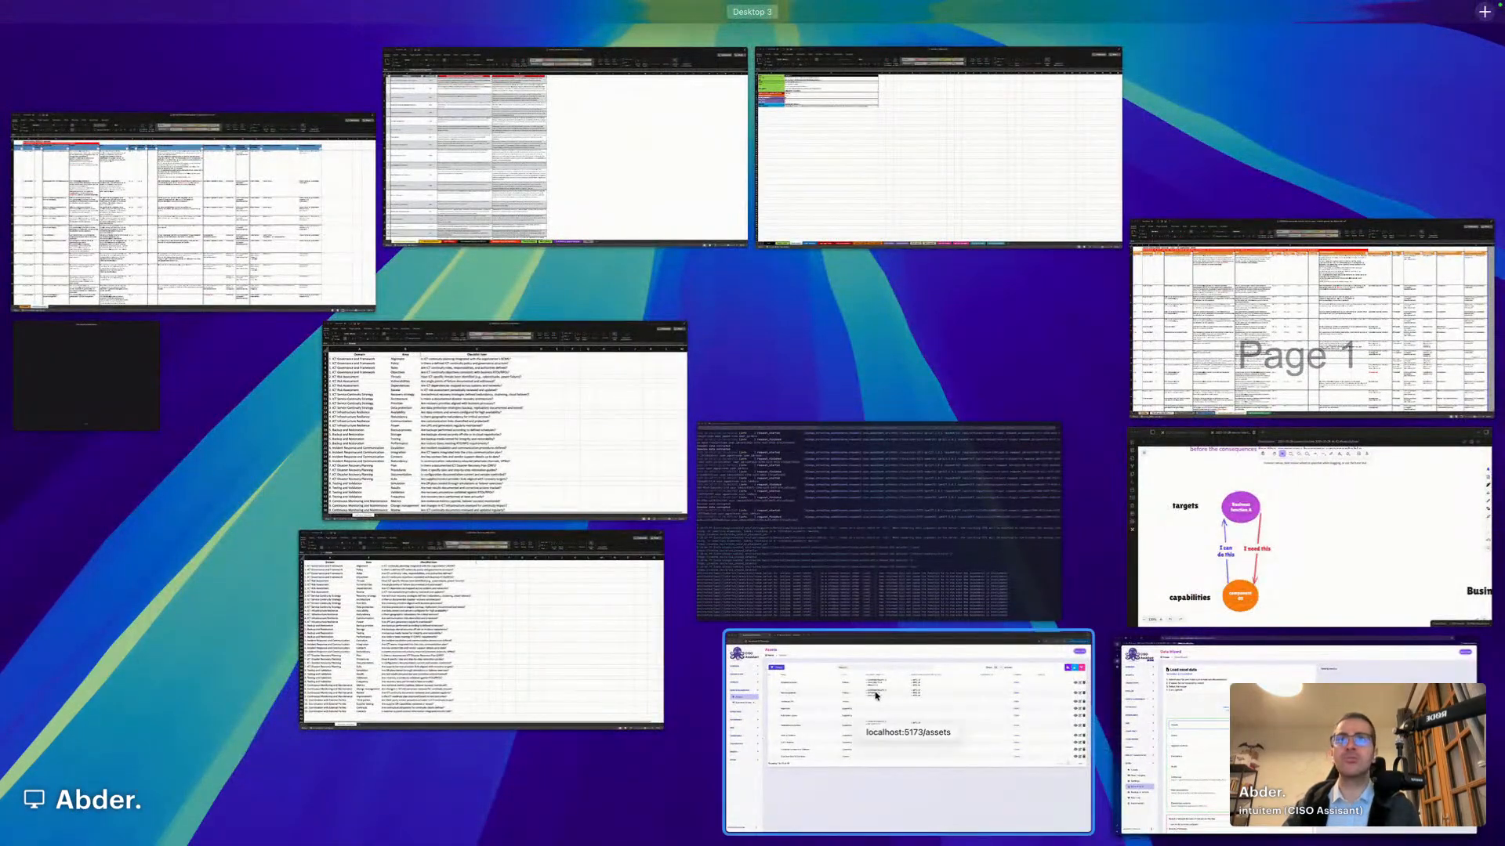
left_click(876, 695)
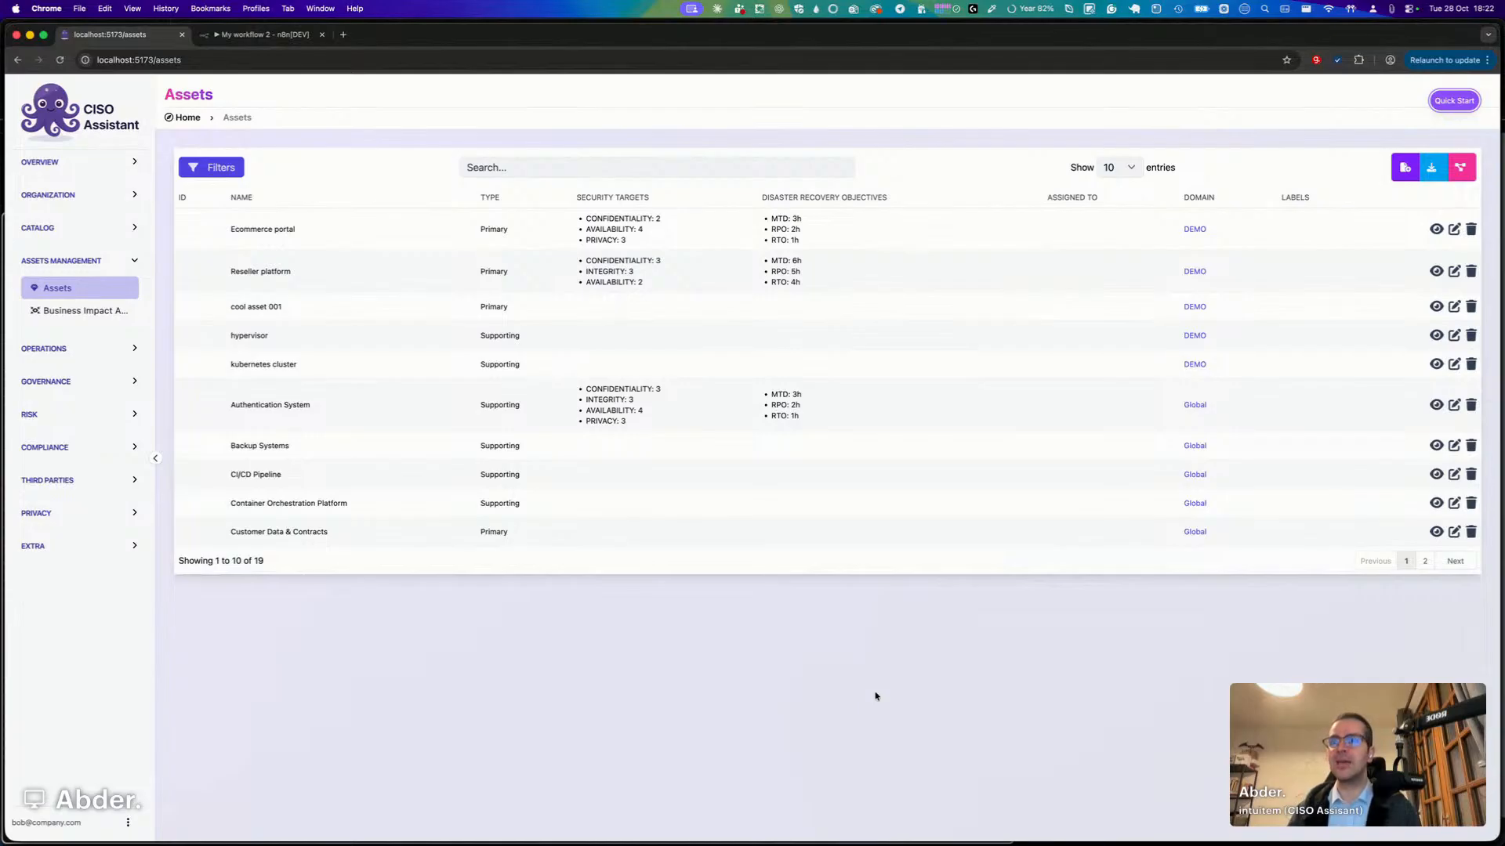
Open the Claude app and bring its window over the assets list.
key("alt+space")
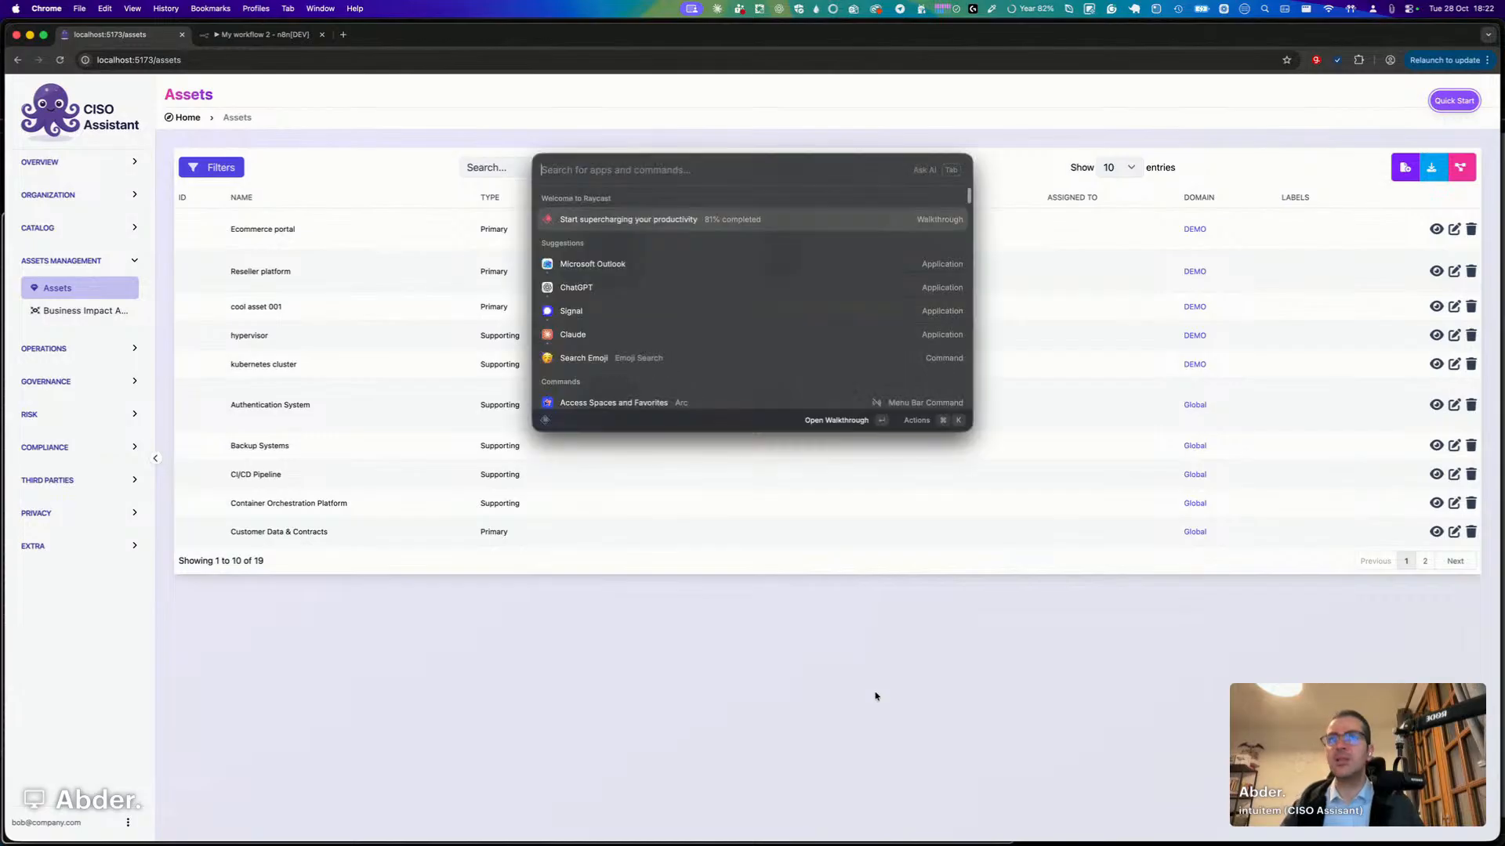
key("Down")
key("Down")
key("Down")
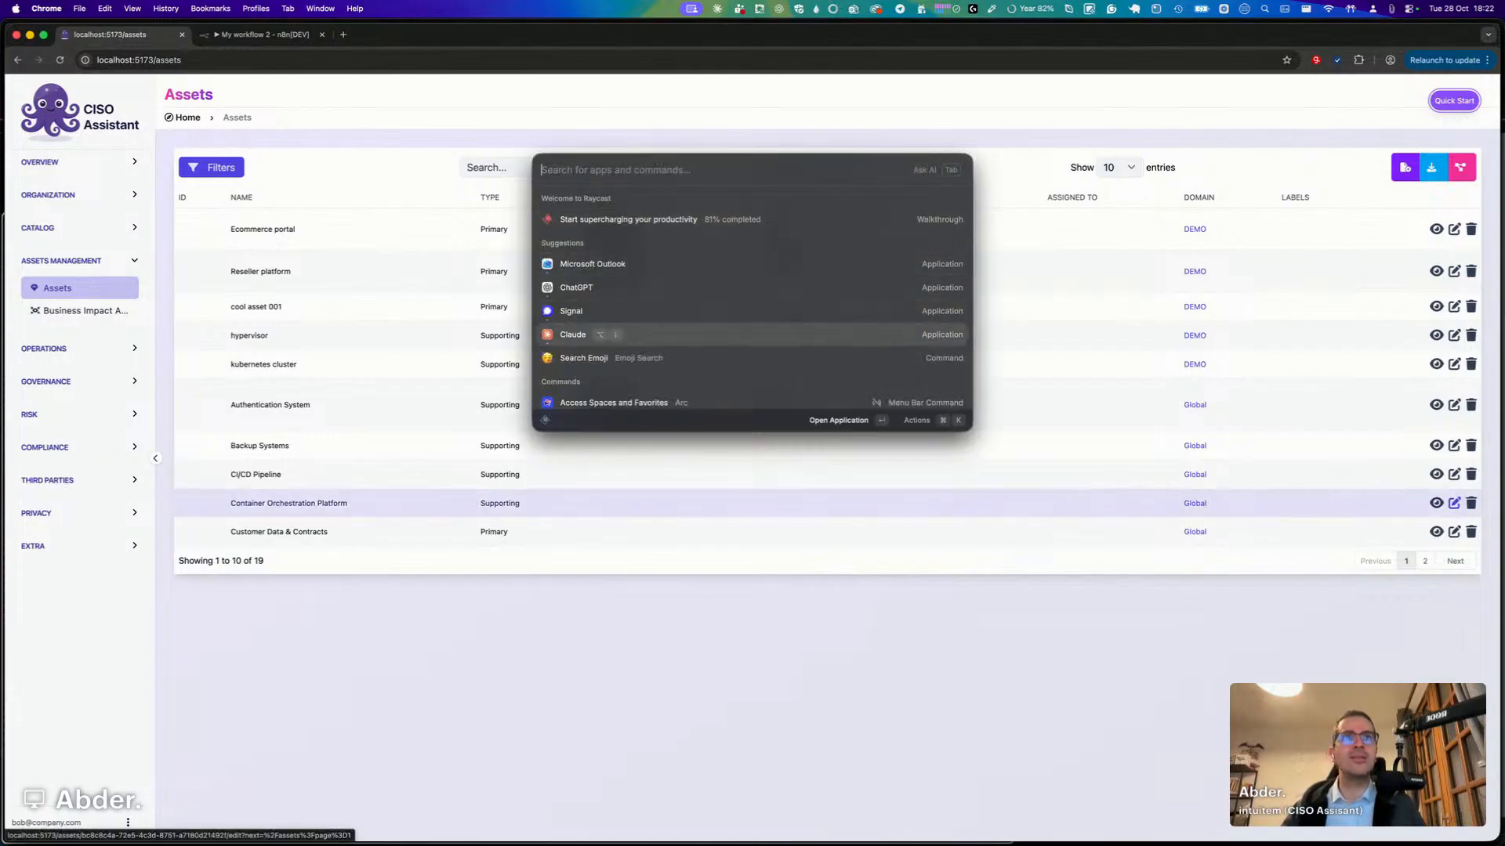
key("Escape")
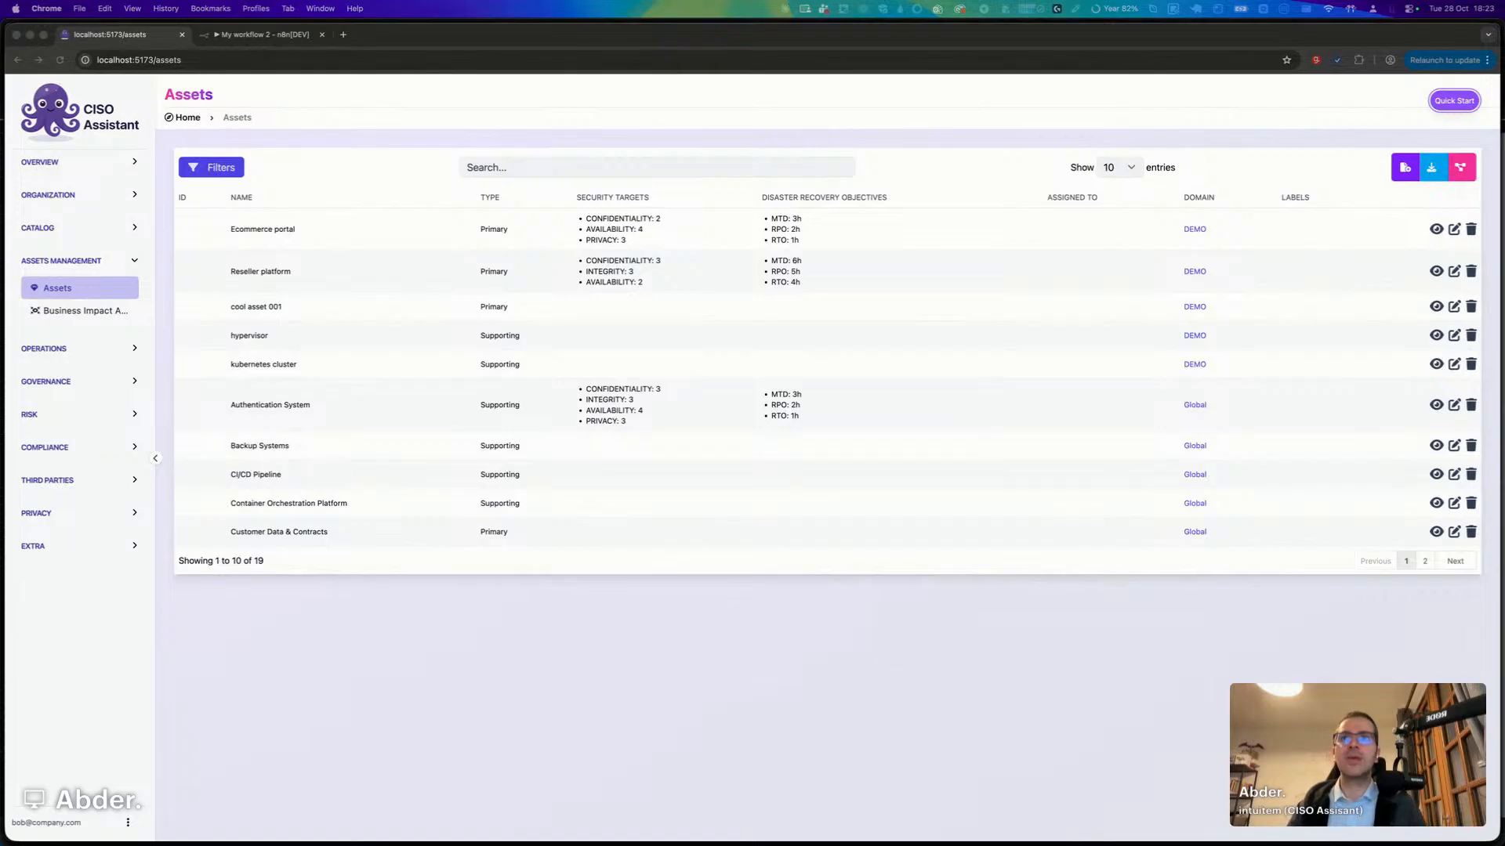
left_click_drag(0, 47, 468, 216)
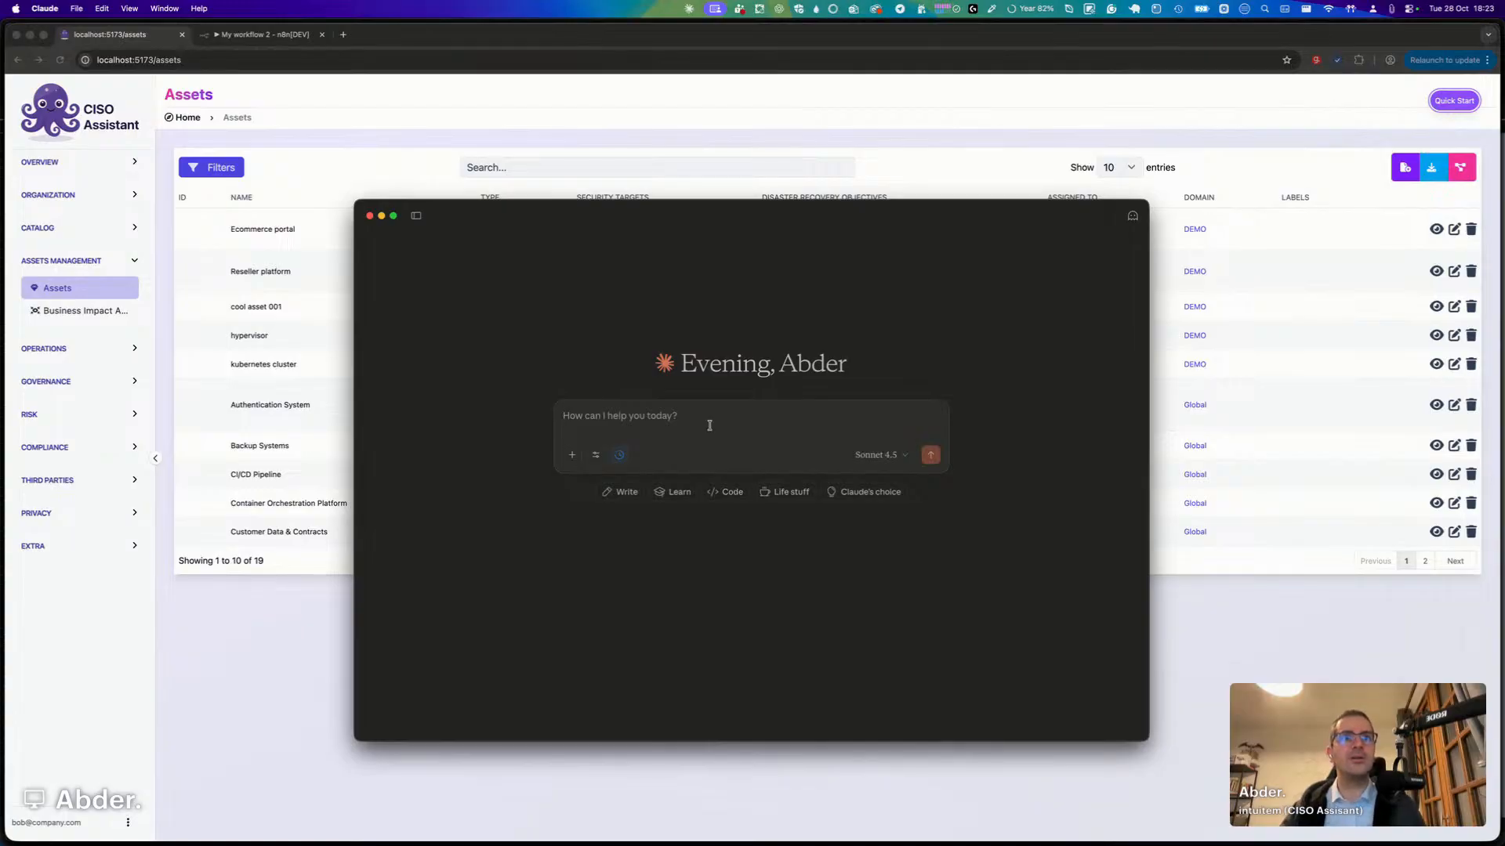
type("on ciso assist")
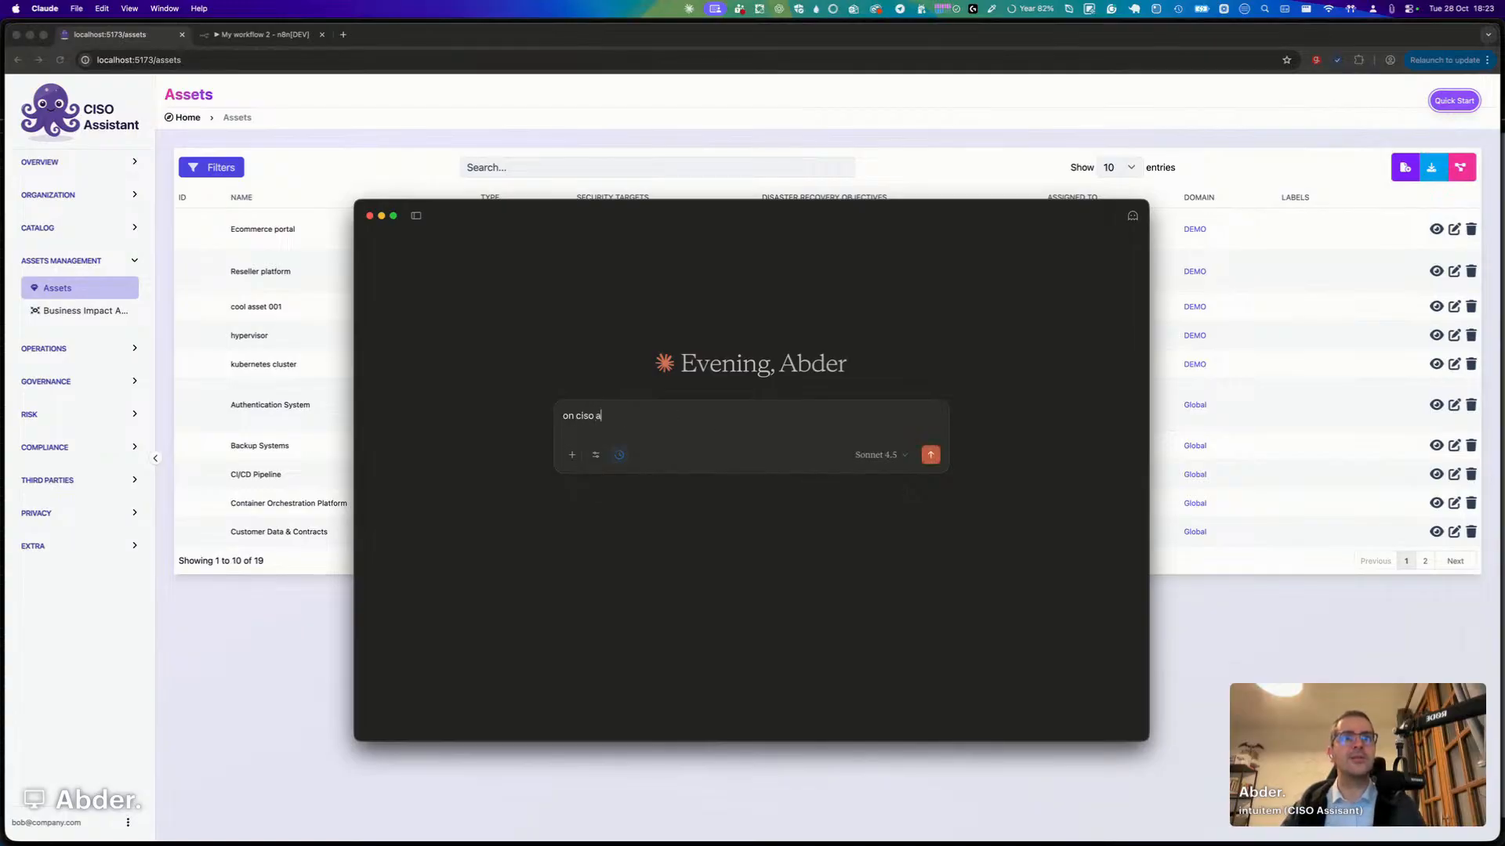
type("ant,")
key("super+h")
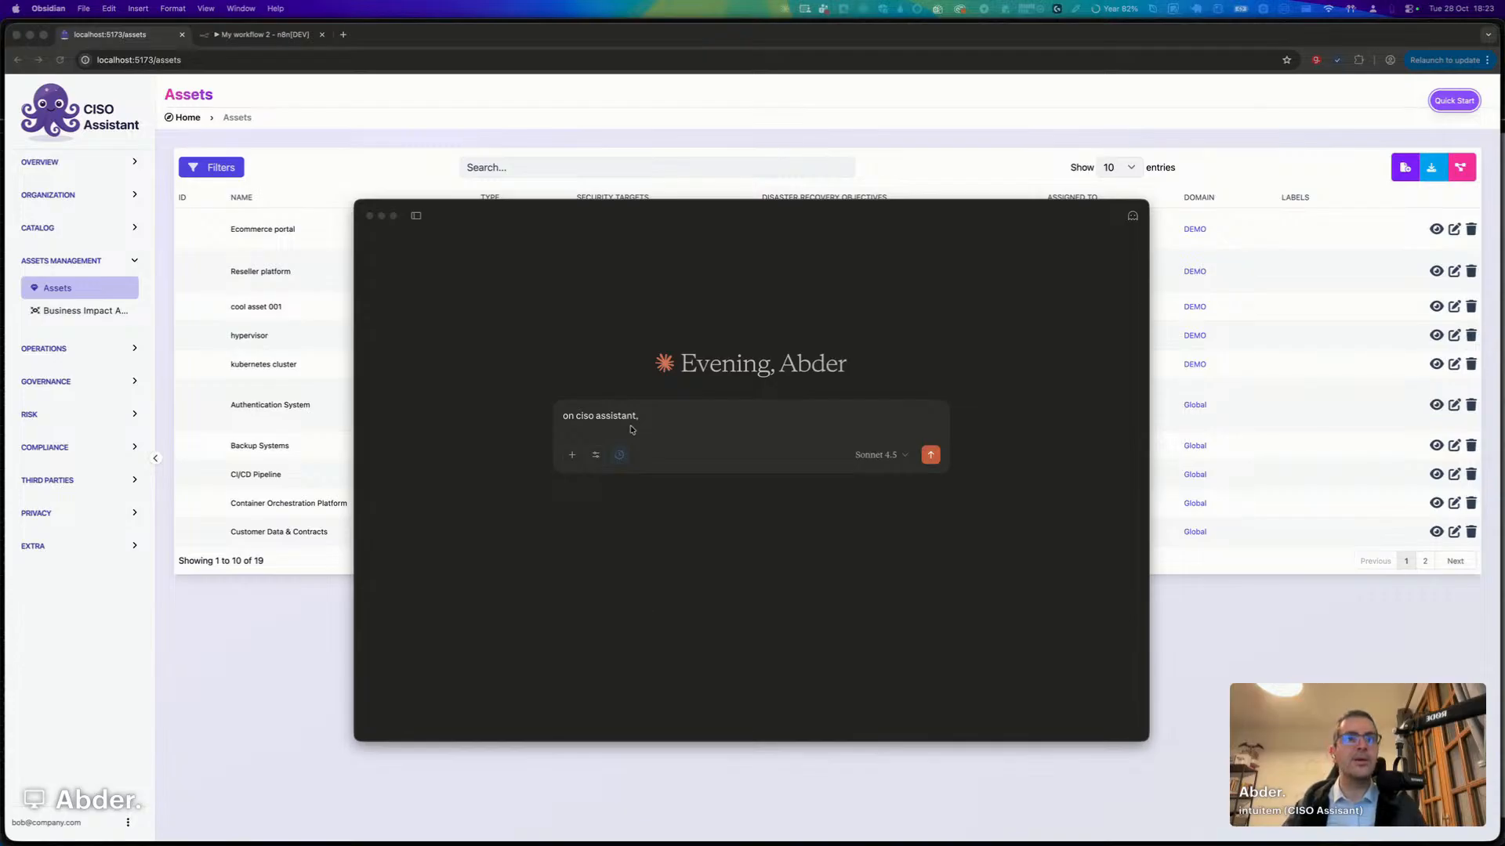
Ask Claude to create a "SPECIAL" domain under the global one, with Web App (PR) supported by VM (SP) and DB cluster (SP), each on Hypervisor (SP).
left_click(672, 420)
left_click_drag(678, 410, 438, 405)
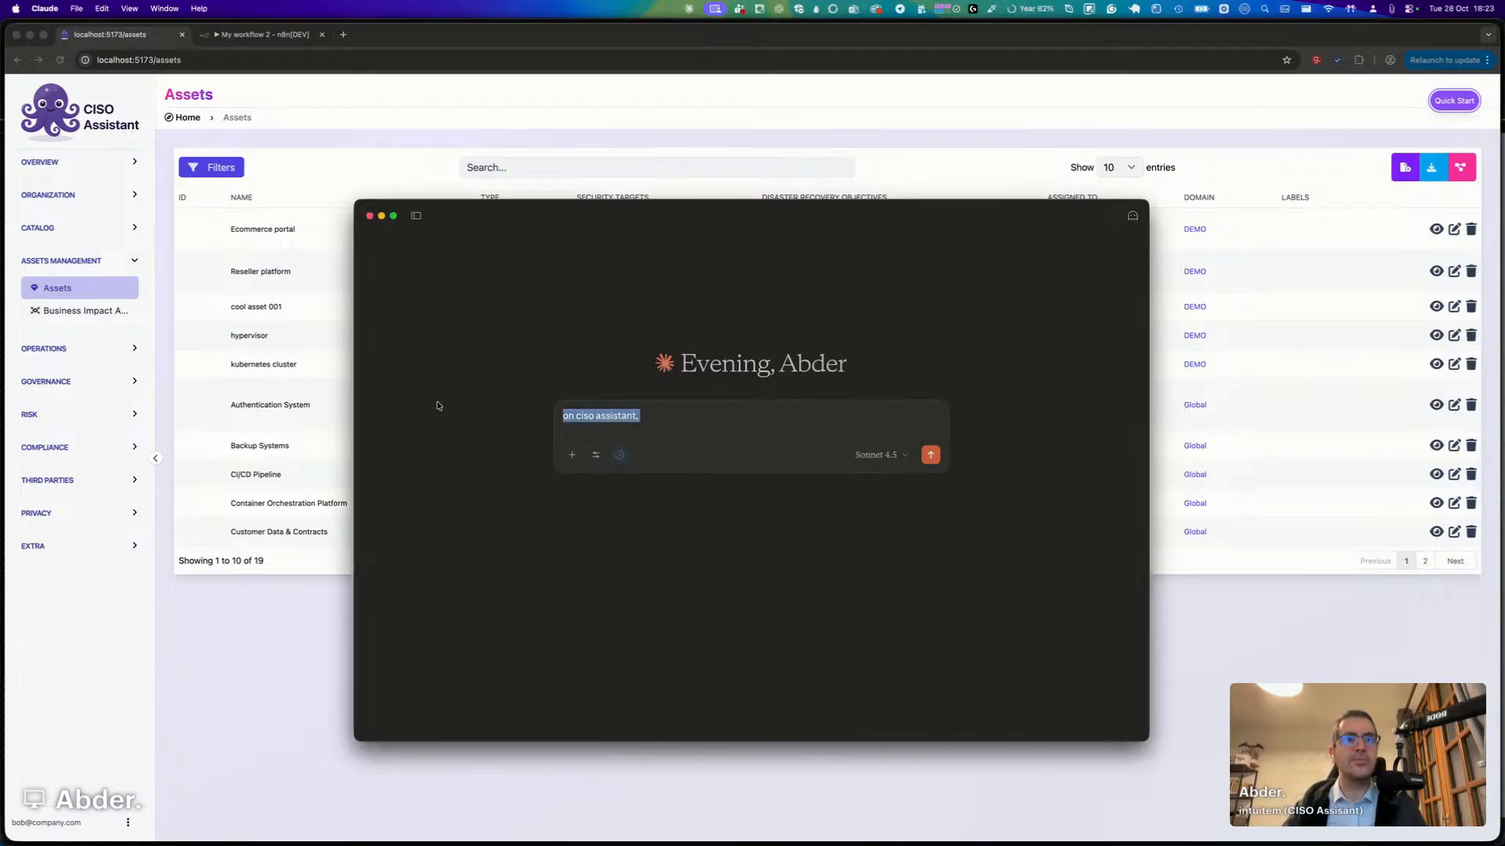
type("let's create a \"SPECIAL\" domain on CISO Assistant under the global one, with assets like this: * Web App (PR)   * VM (SP)     * Hypervisor (SP)   * DB cluster (SP)     * Hypervisor (SP)")
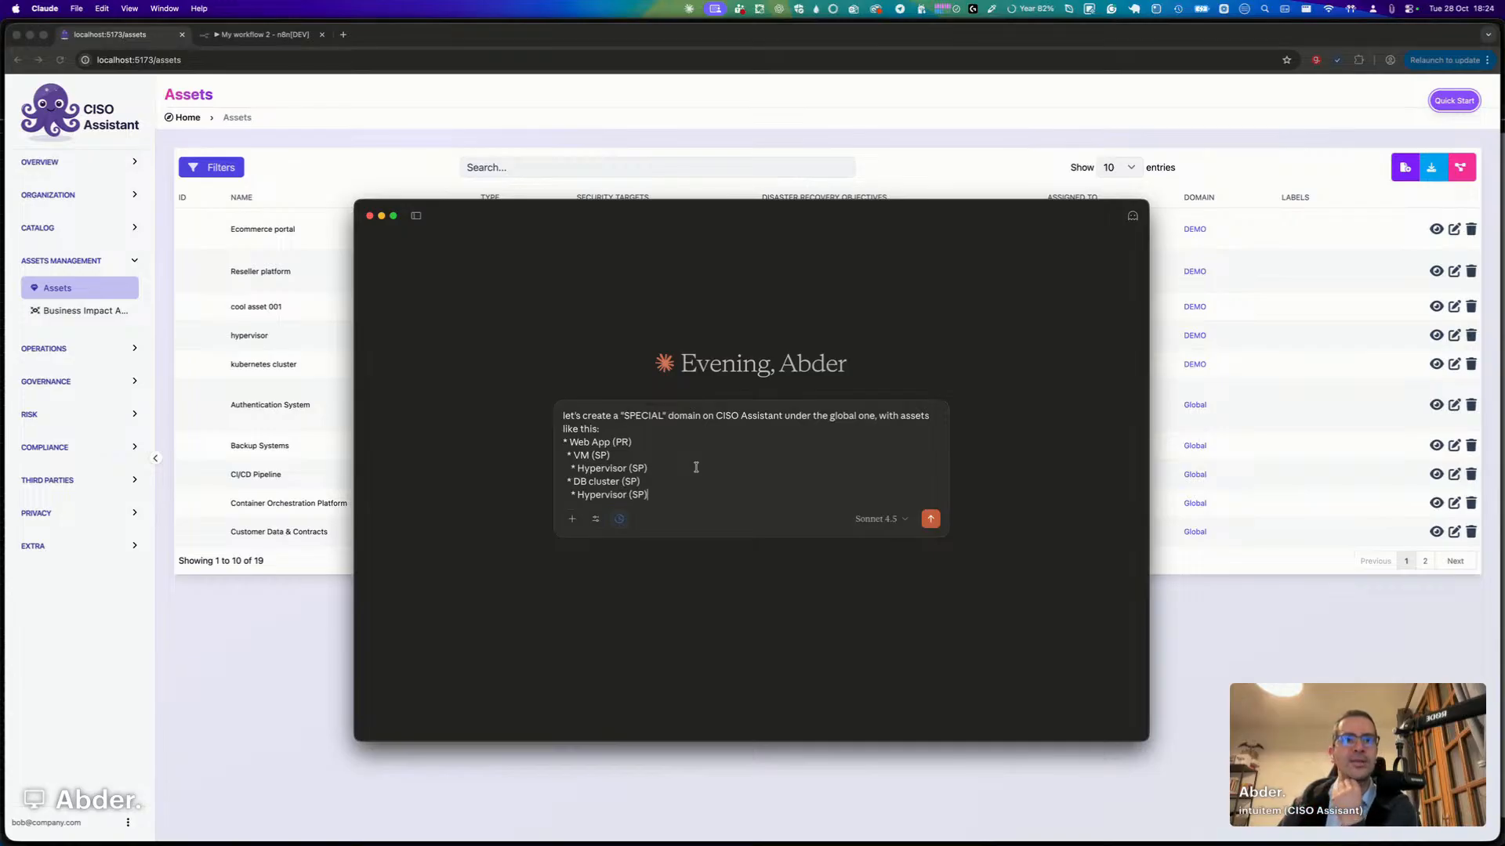
key("Return")
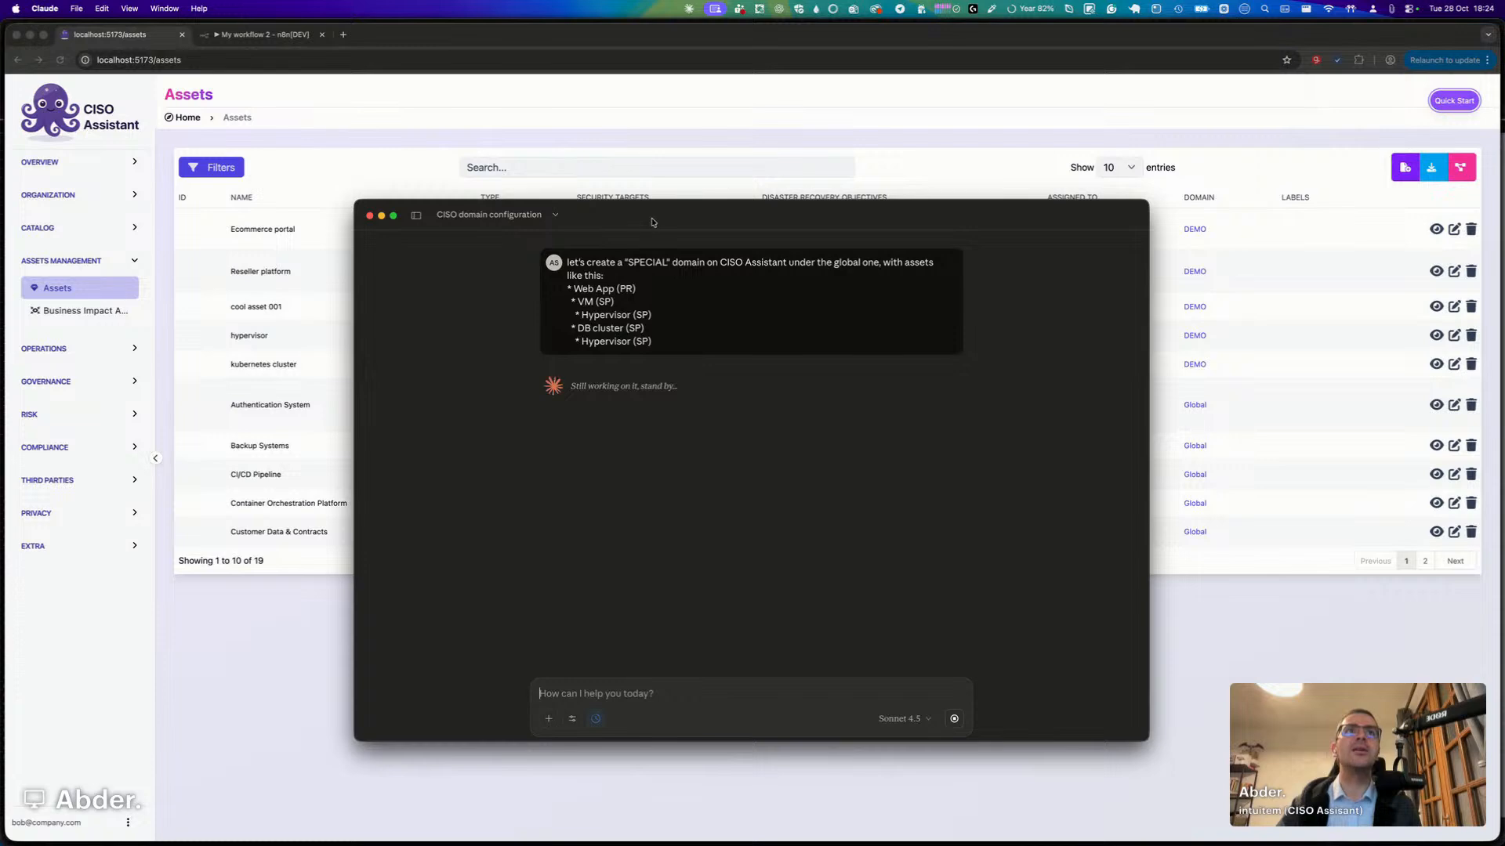
left_click_drag(653, 218, 0, 82)
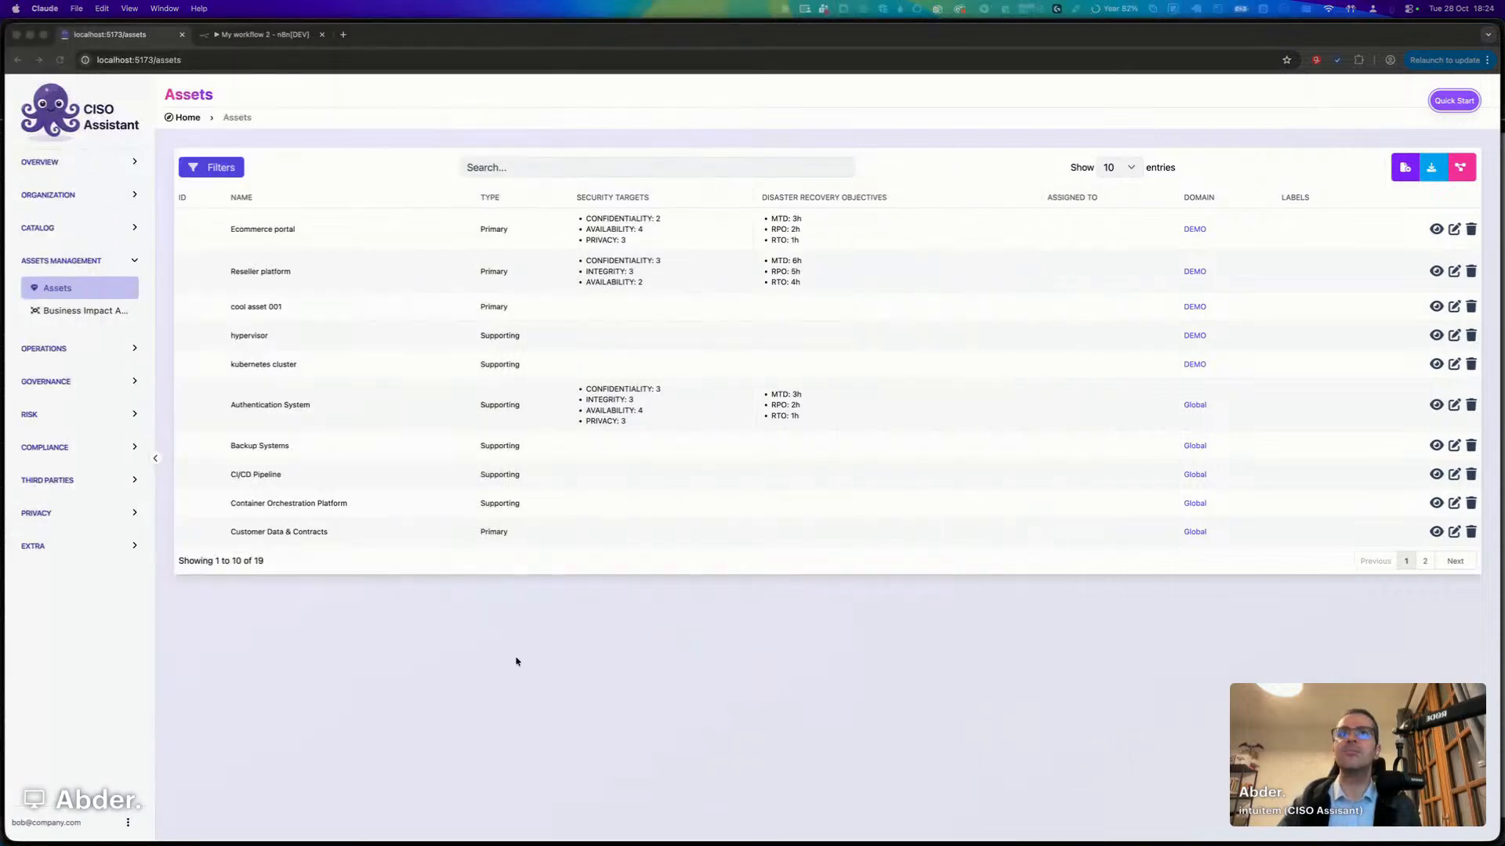
Open the assets graph and examine the Starter and Global domains and the links of OVH Cloud Infrastructure.
left_click(1462, 168)
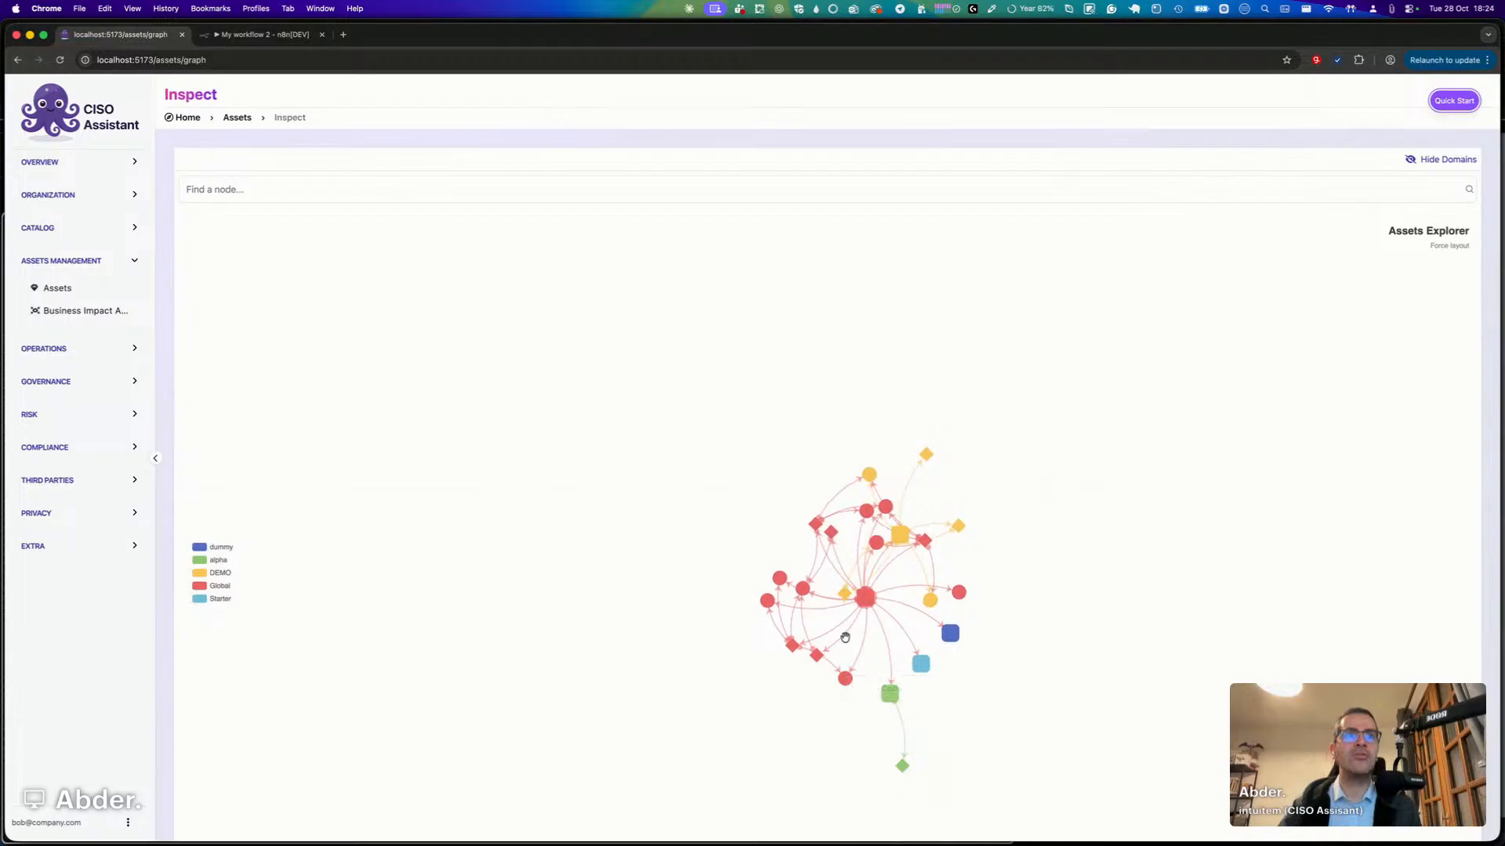
scroll(844, 637, "up", 3)
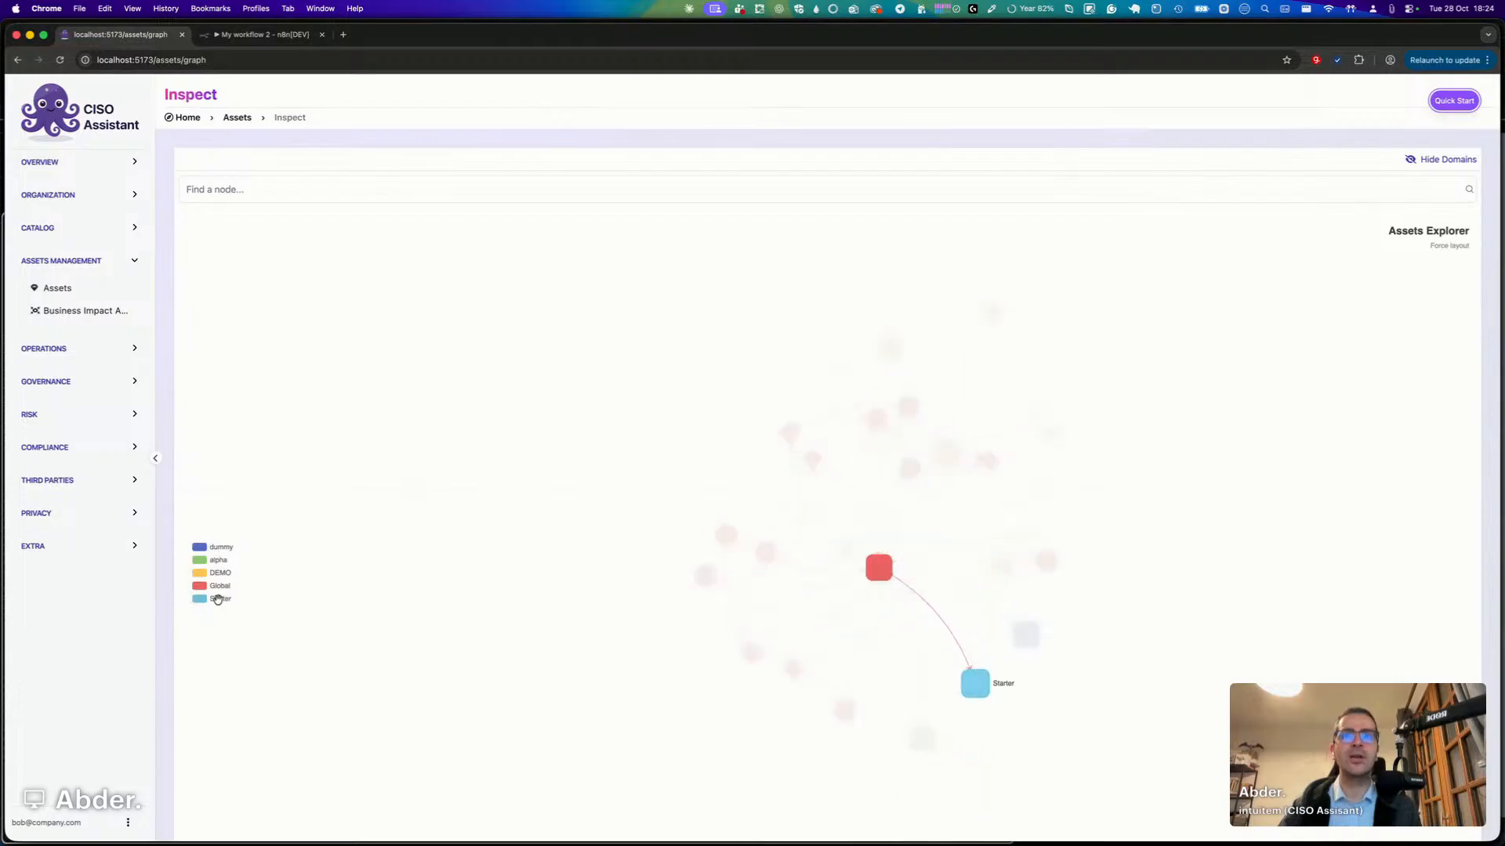
mouse_move(224, 590)
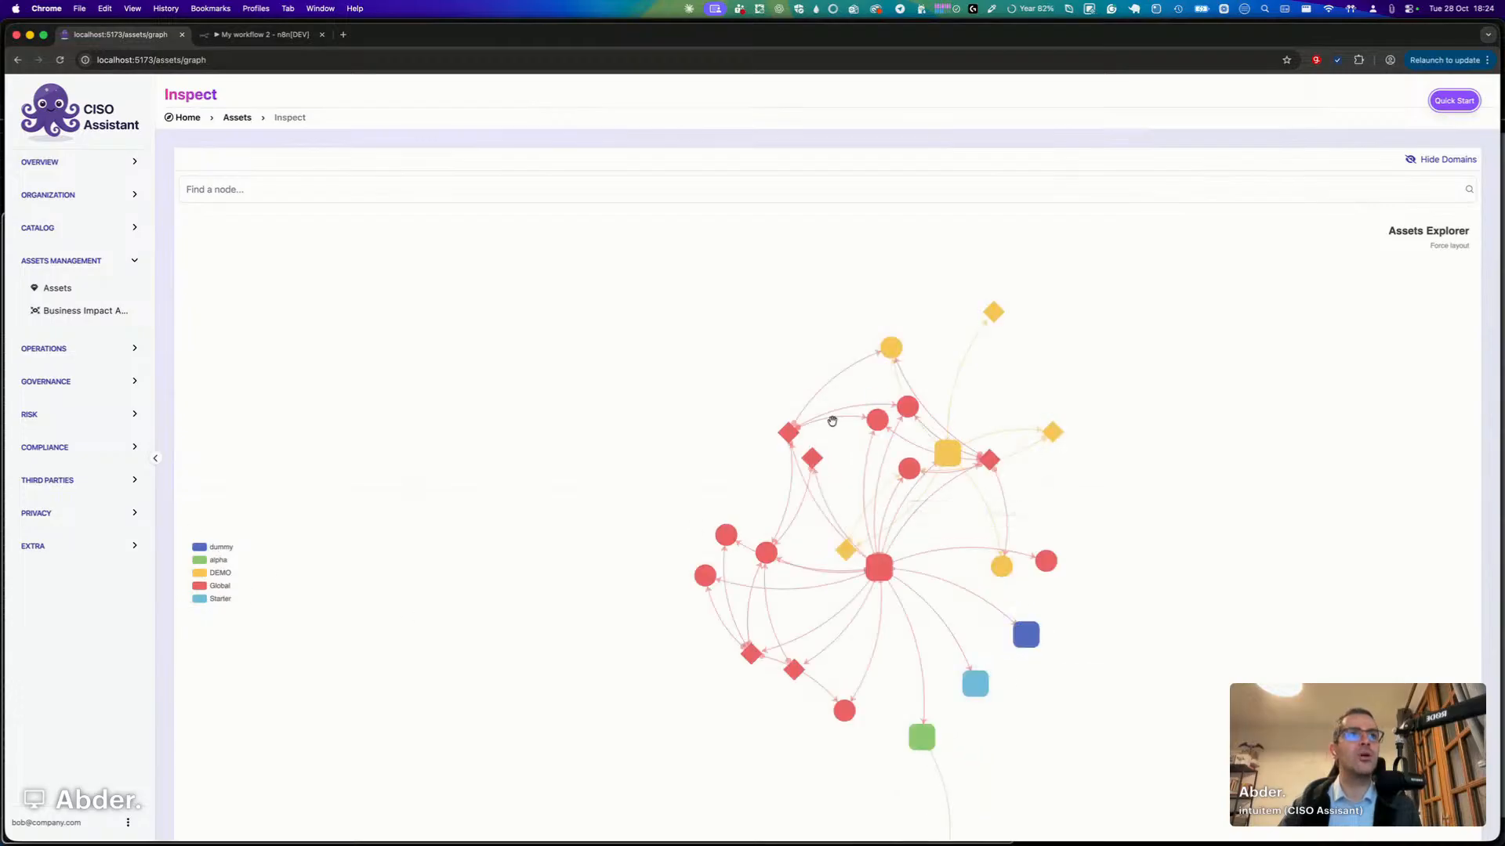
mouse_move(849, 417)
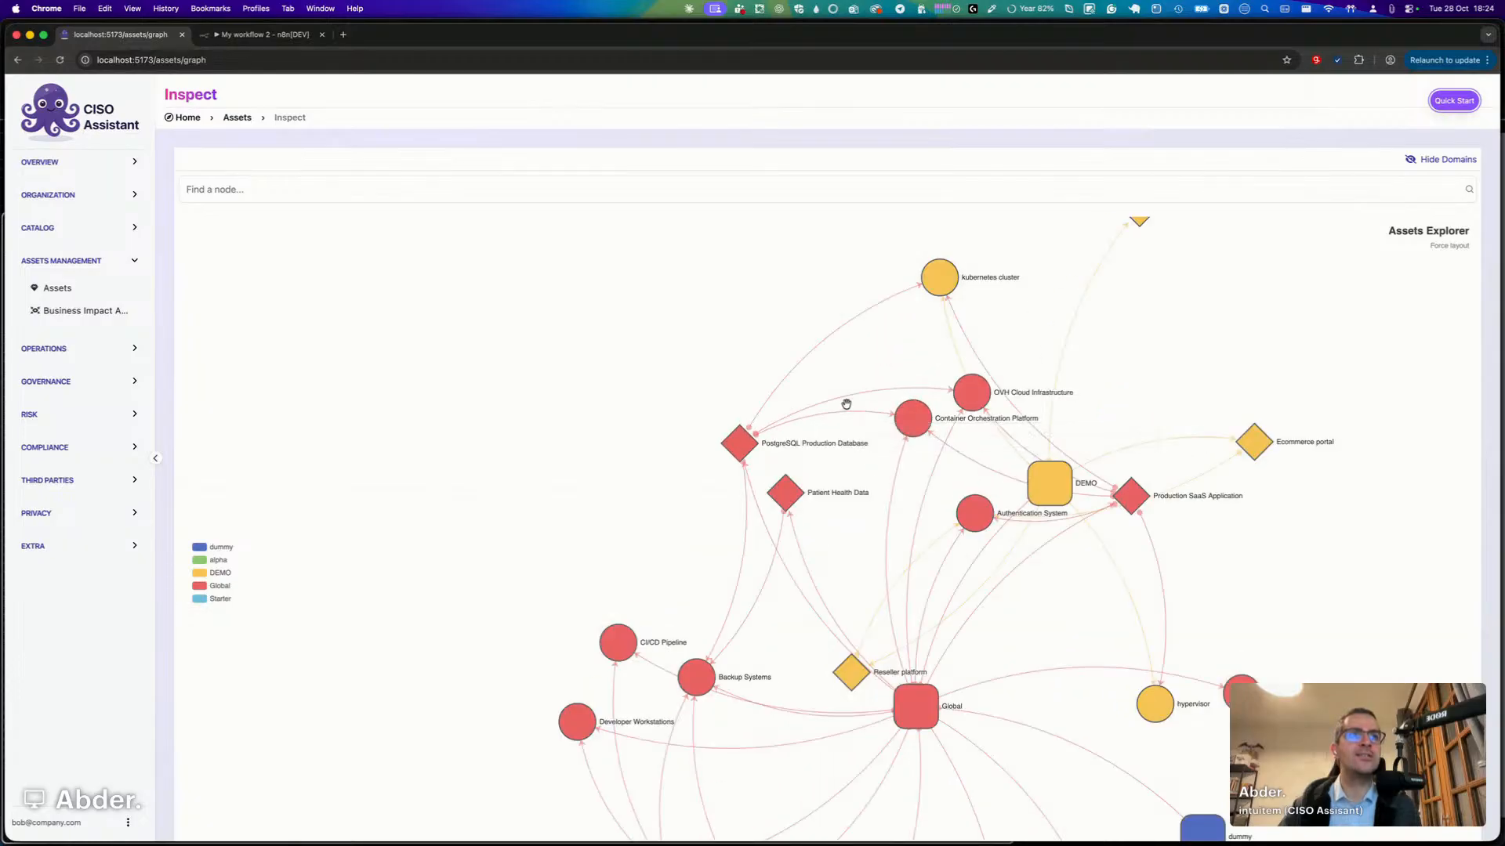
mouse_move(974, 379)
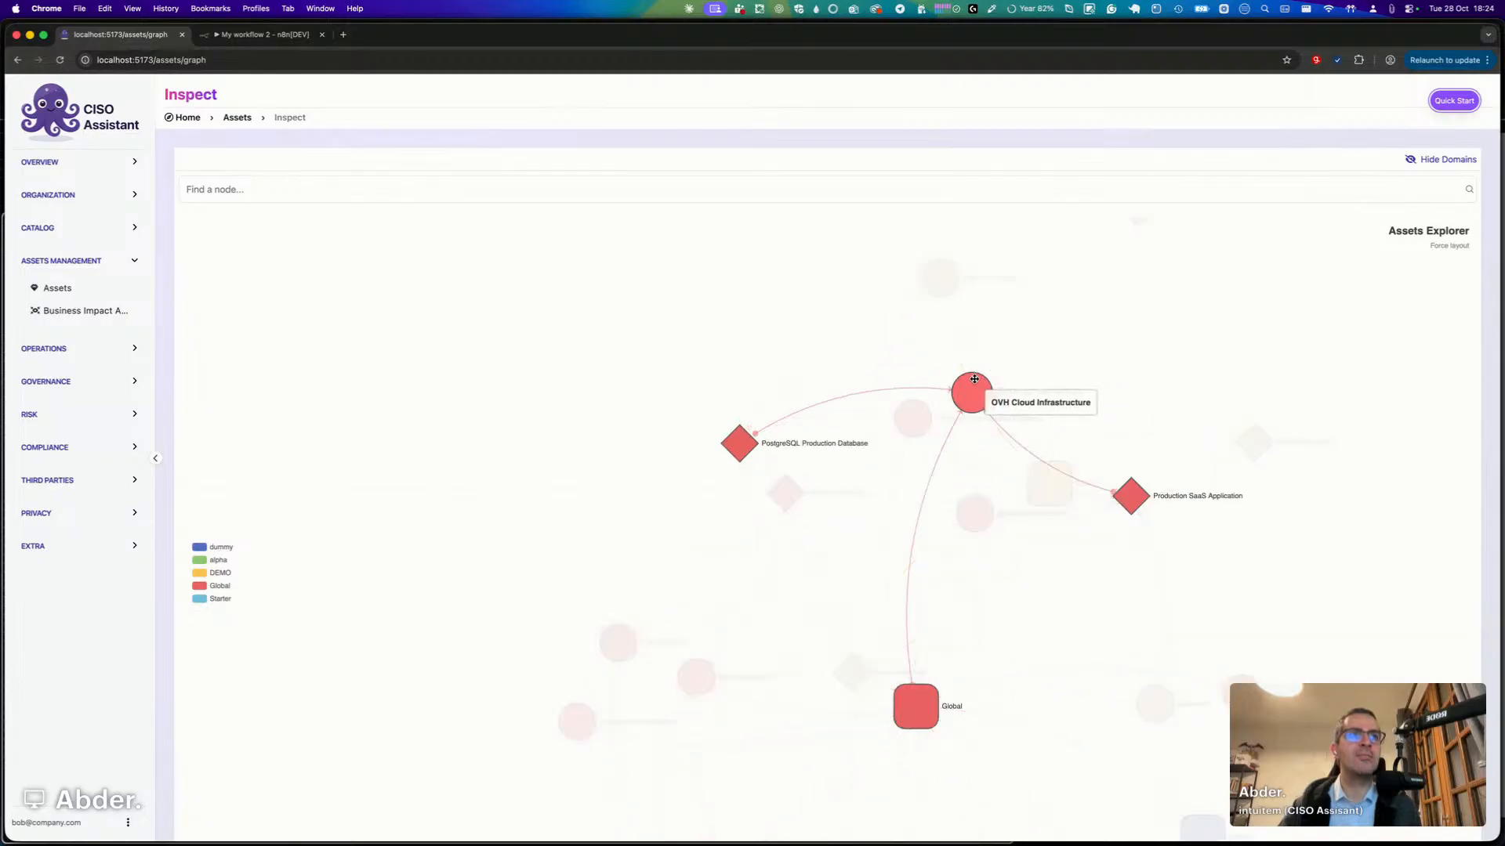
Hide the domains in the assets graph and pull the PostgreSQL Production Database node aside to examine its dependencies.
left_click(1441, 161)
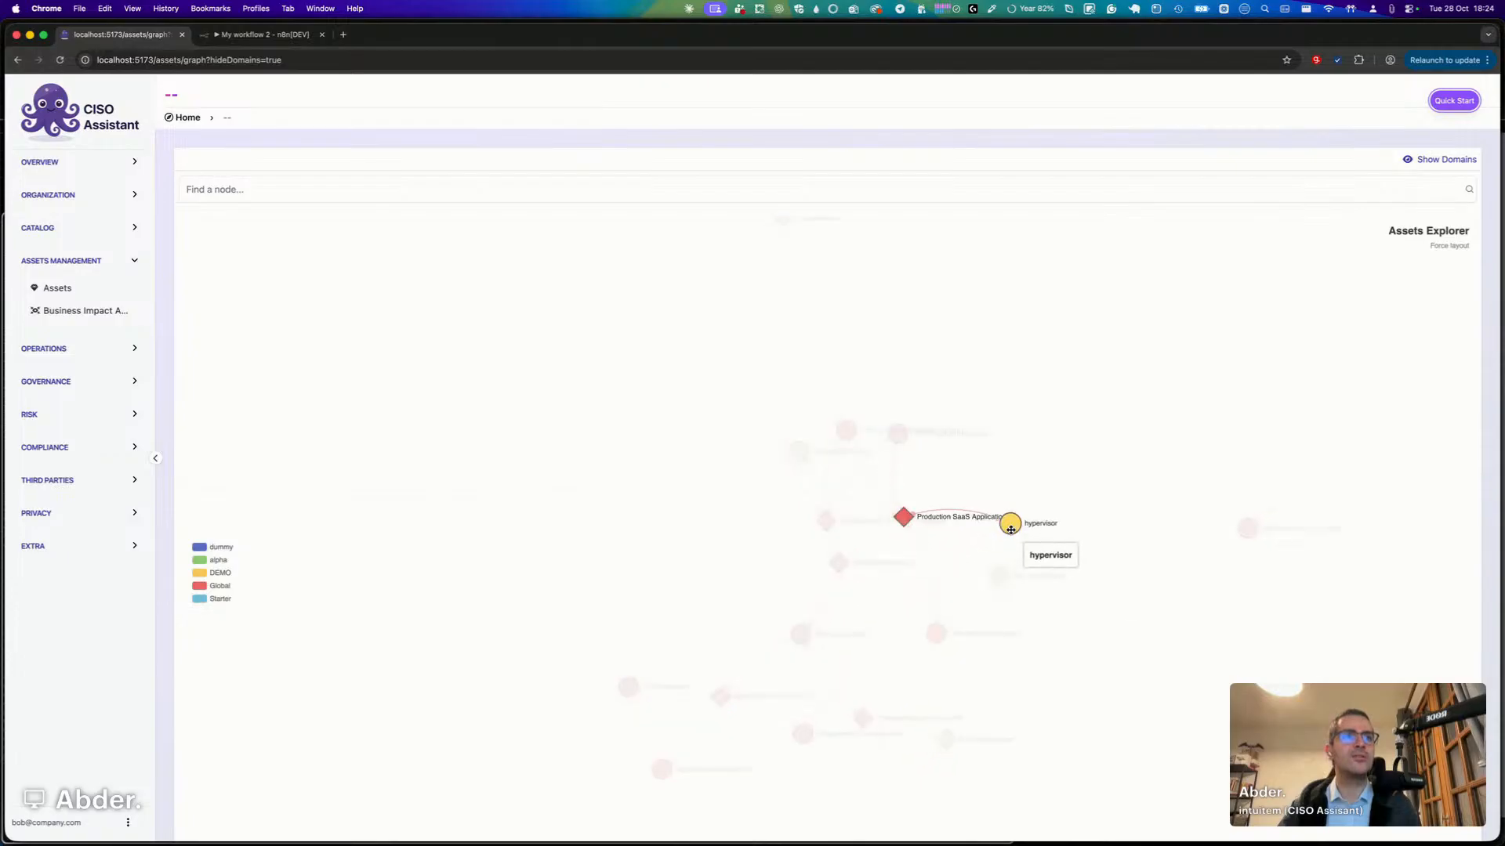
scroll(881, 499, "up", 5)
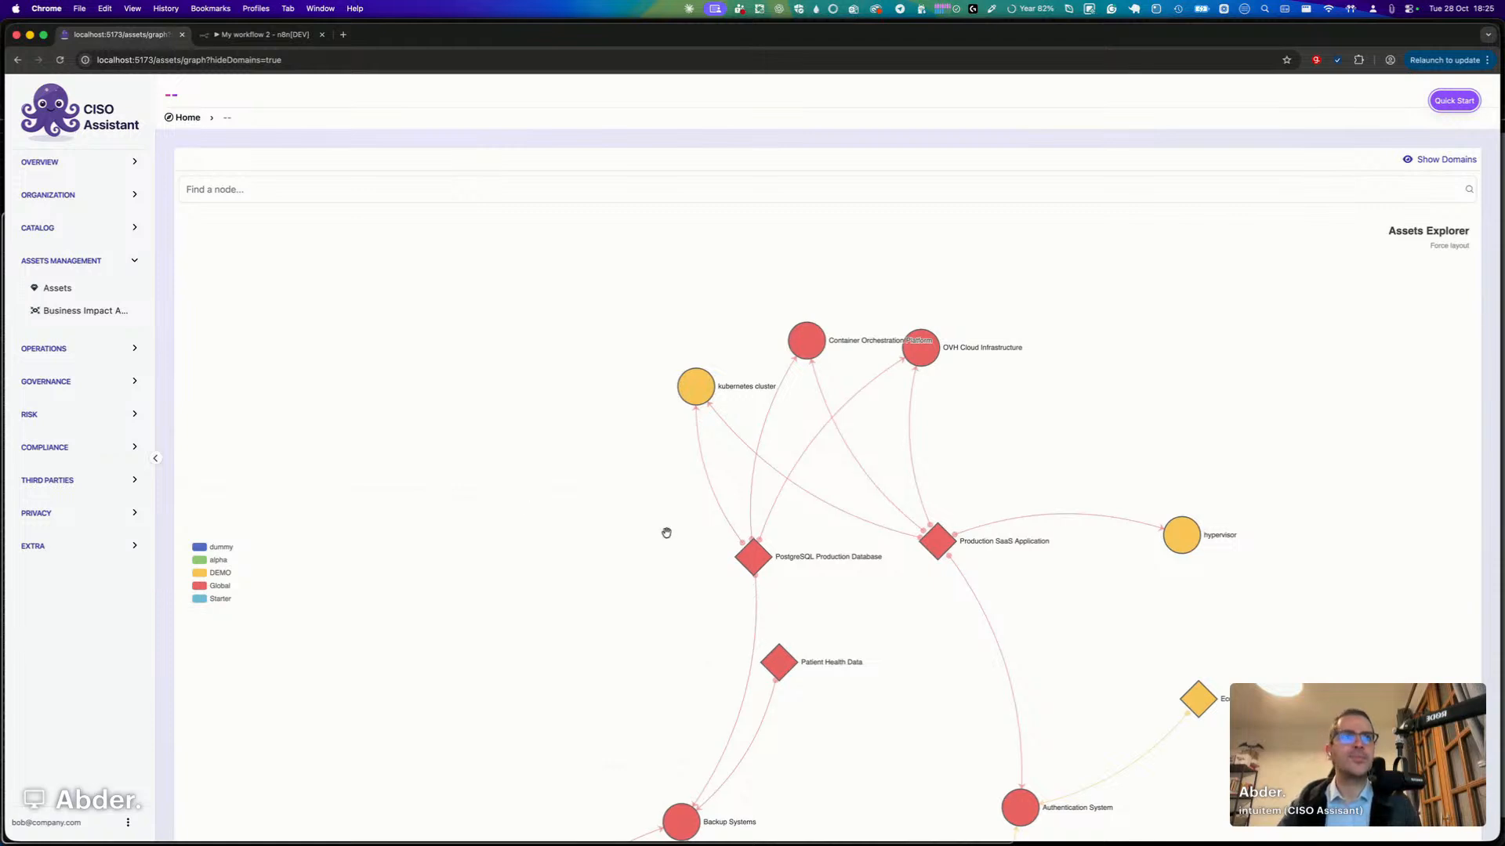
left_click_drag(753, 557, 505, 429)
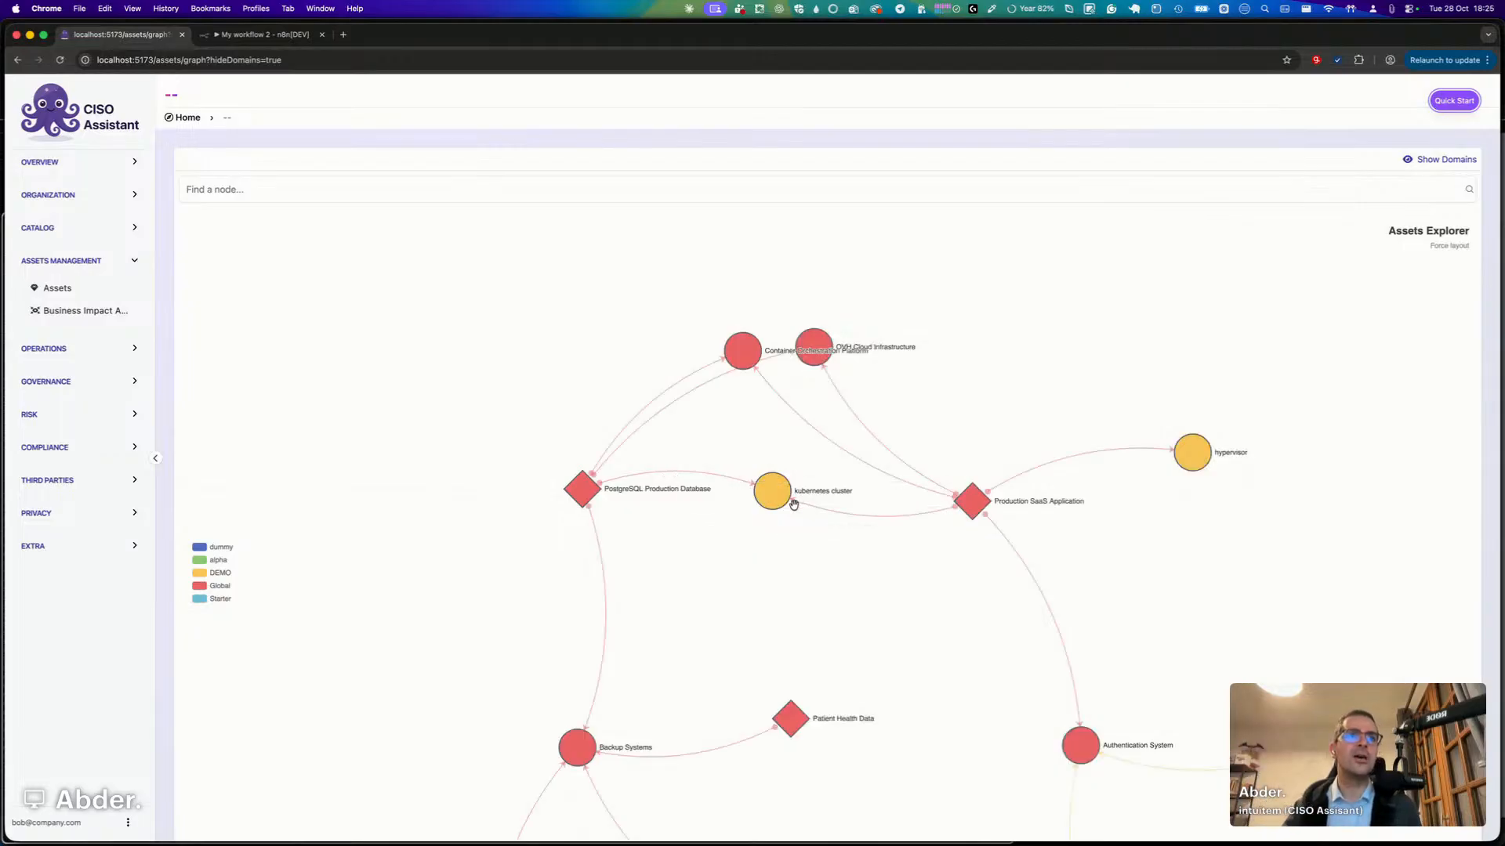
Show the domains to examine how they group the assets, and hide them again to view only the asset dependencies.
left_click(1444, 159)
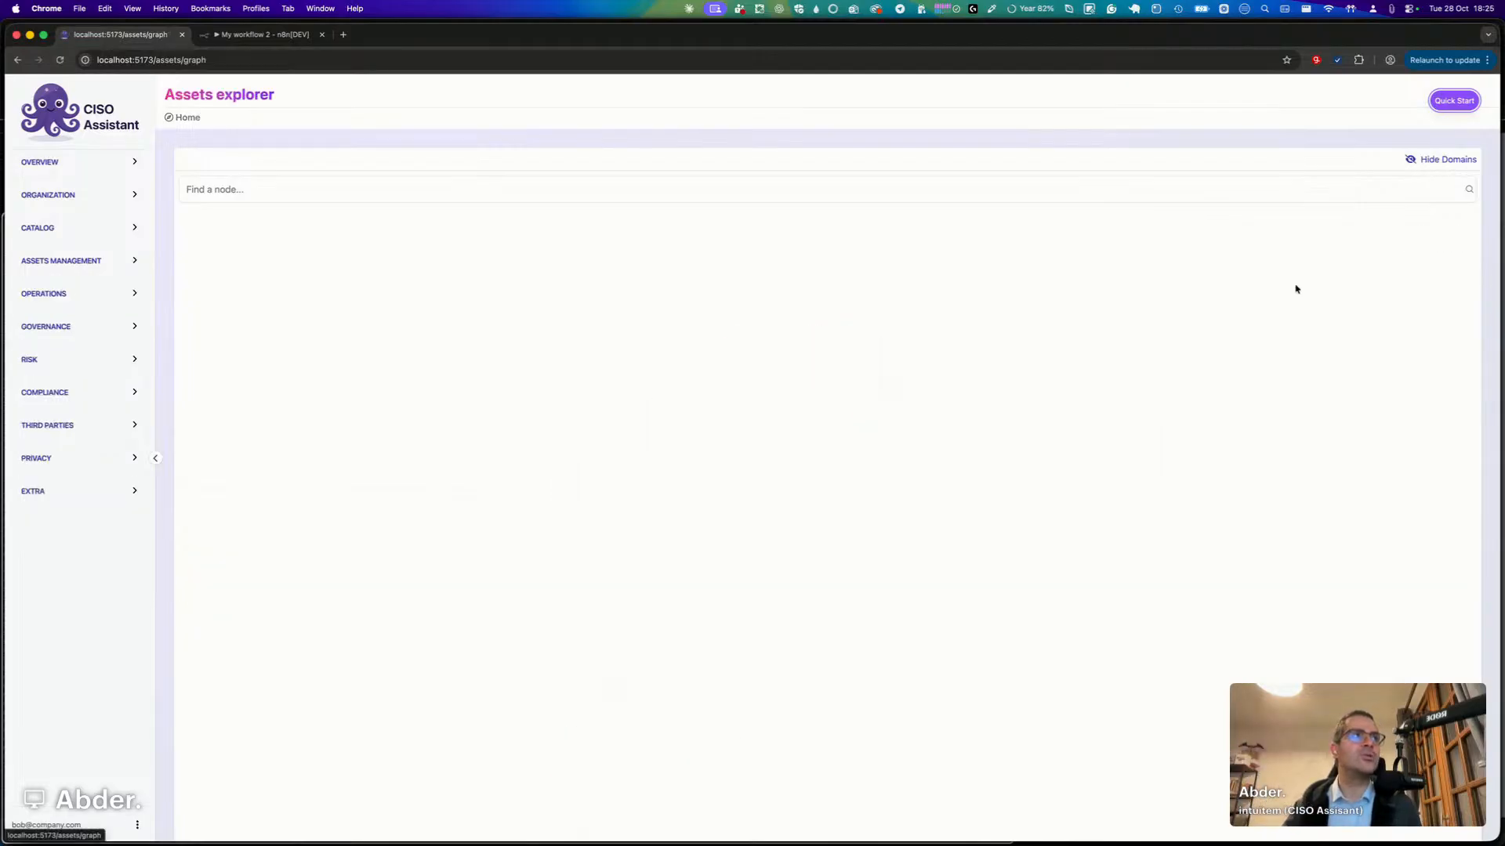
scroll(816, 636, "up", 5)
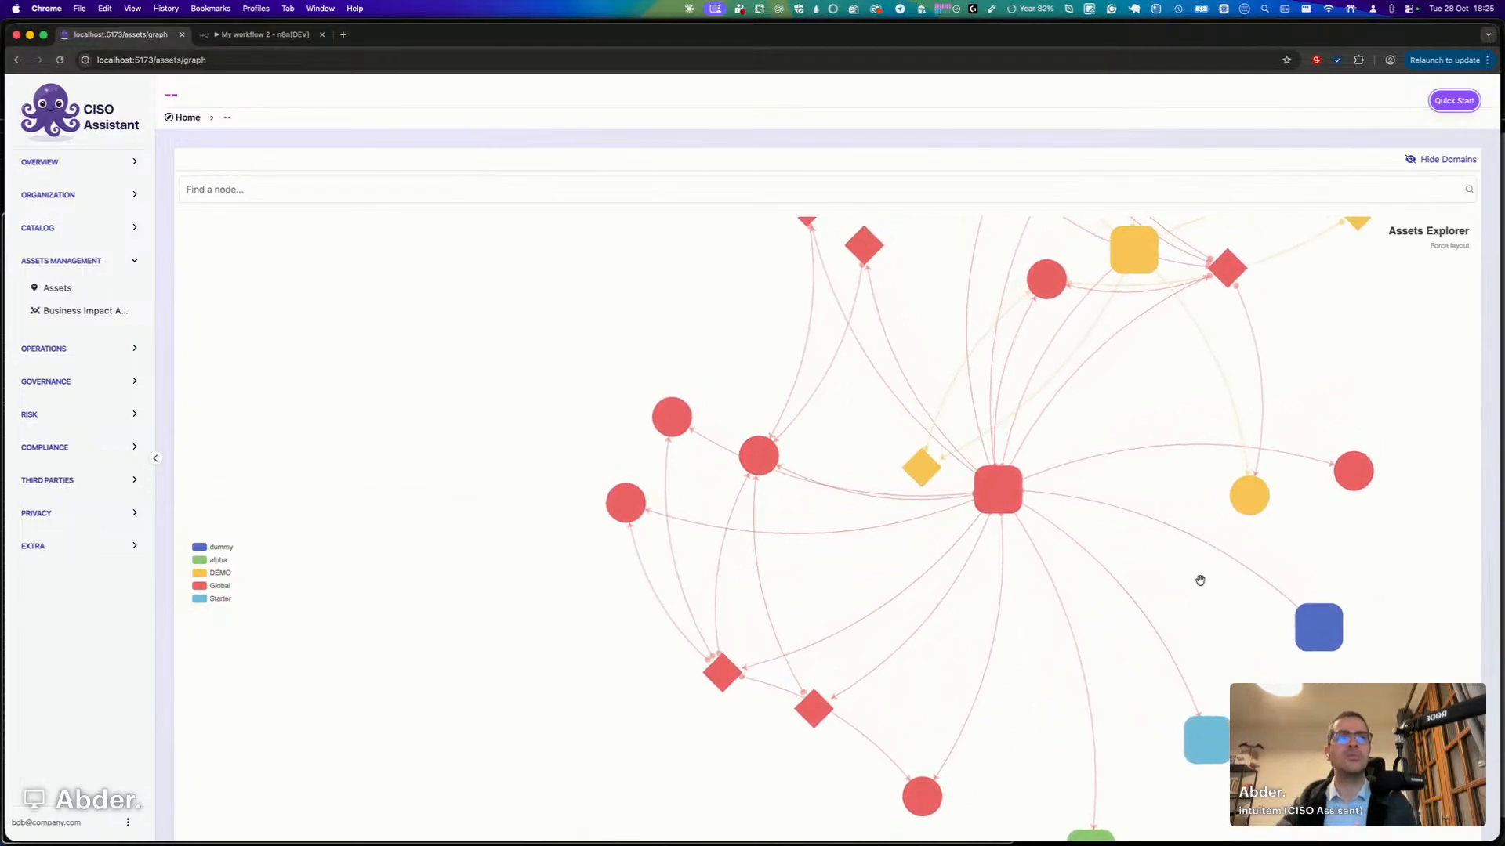
left_click_drag(1141, 383, 951, 544)
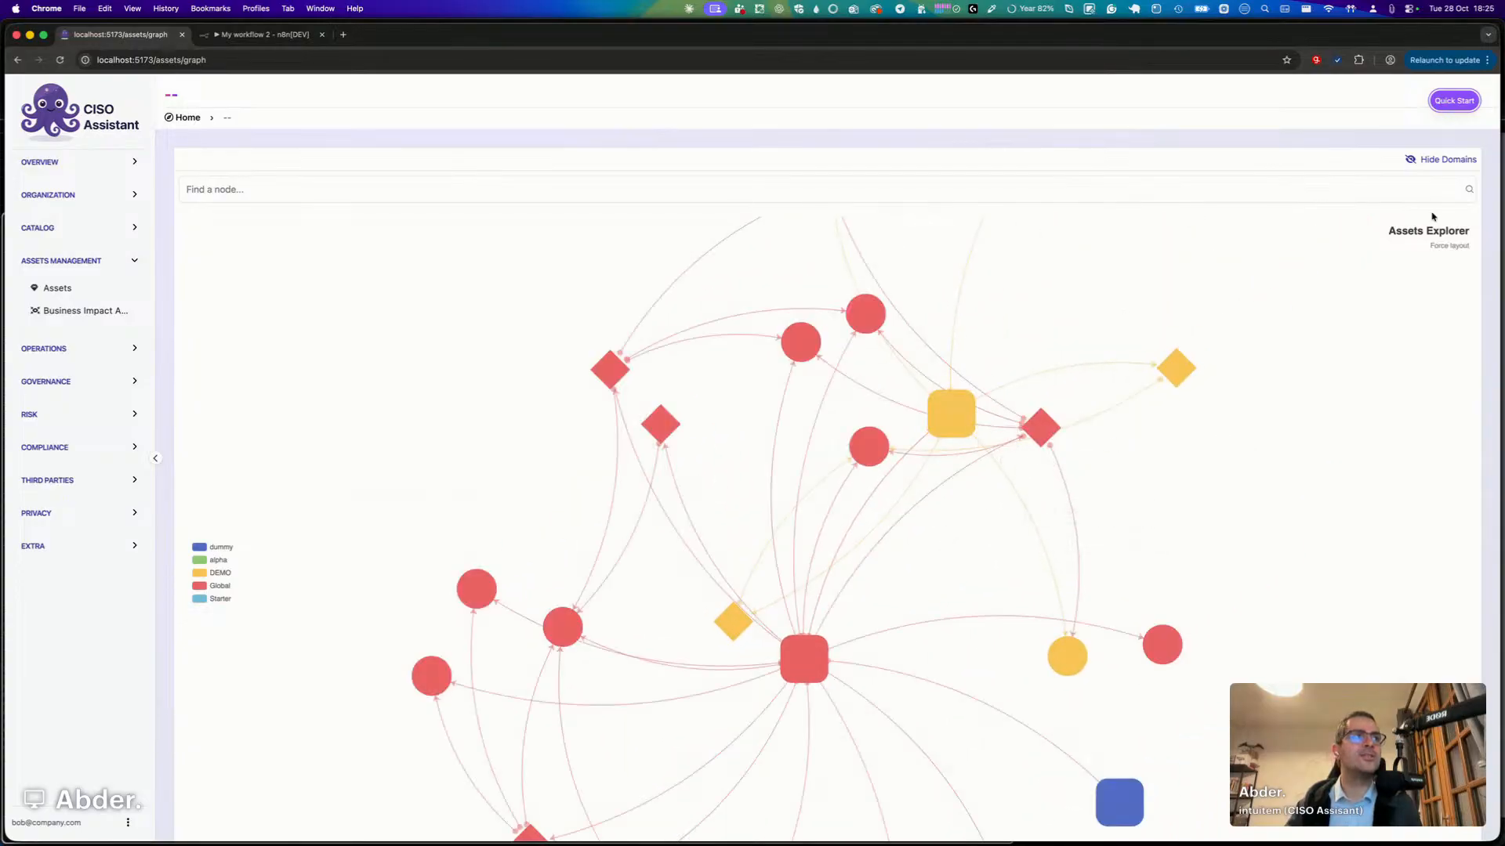
left_click(1447, 160)
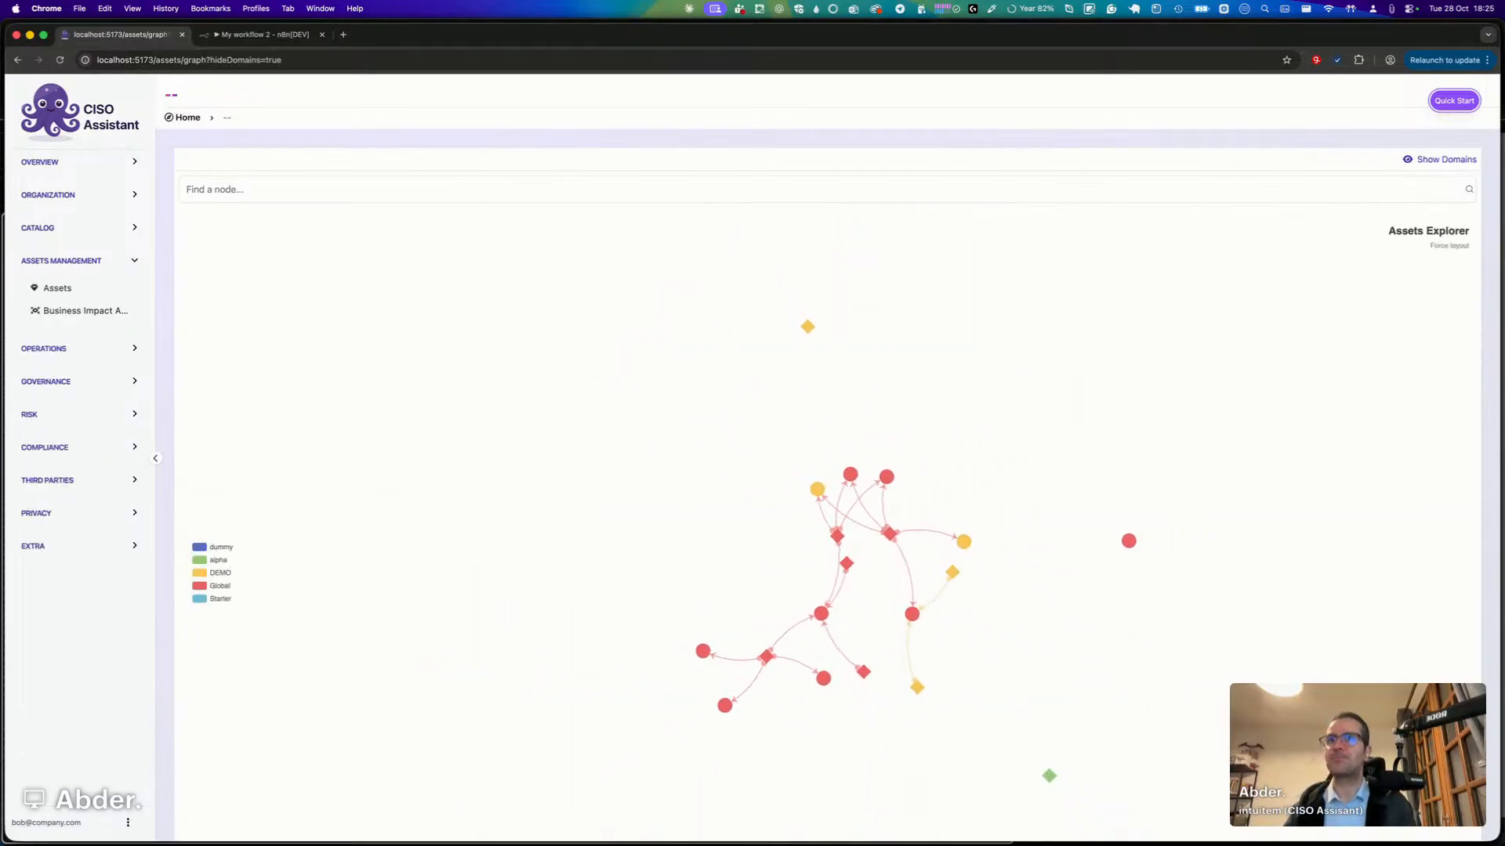
scroll(795, 549, "up", 3)
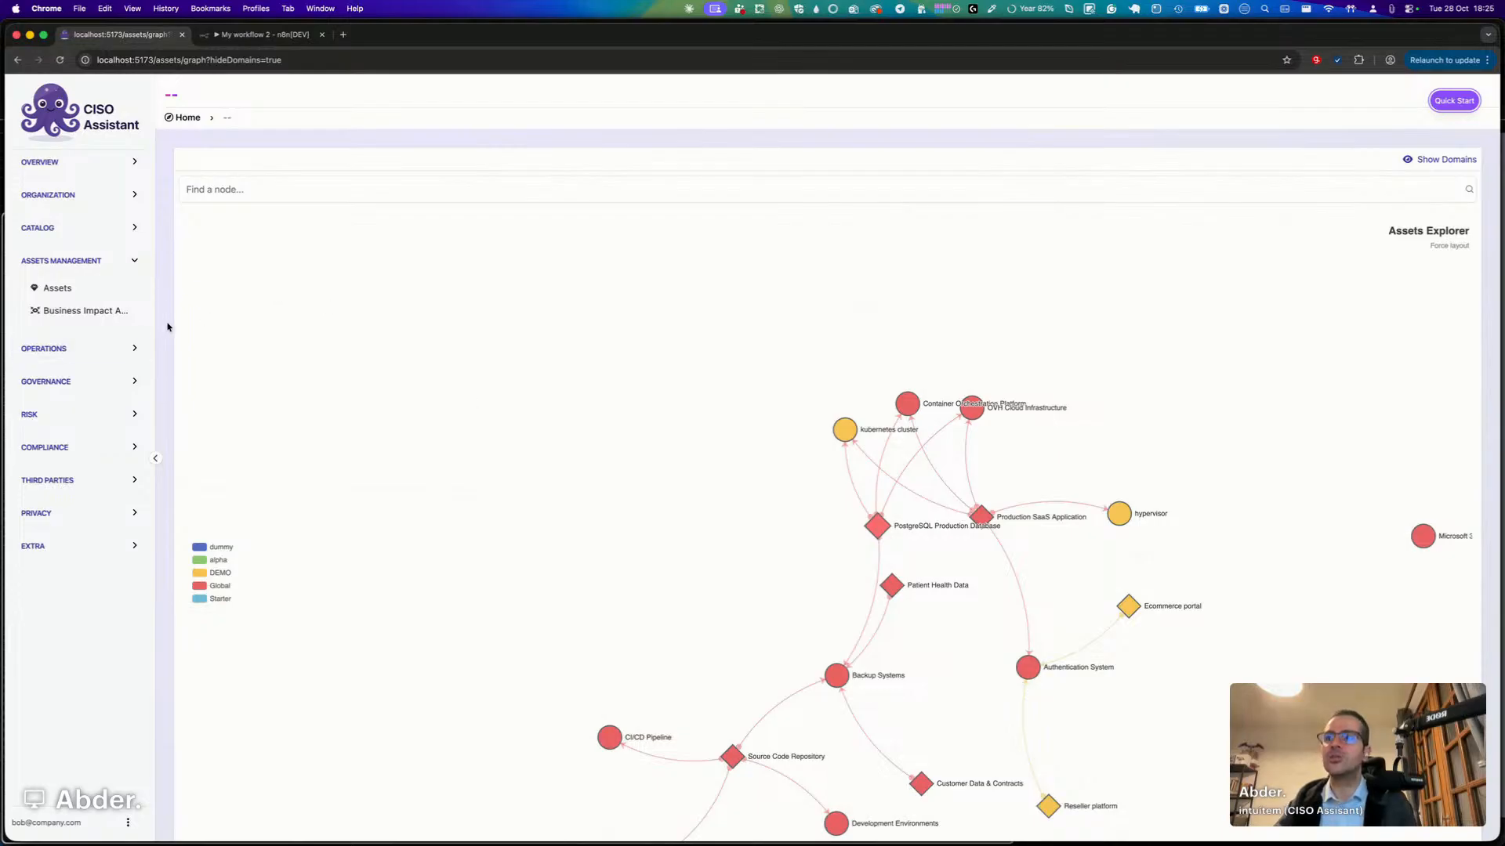
Open the Ecommerce portal asset from the assets list for editing.
left_click(59, 295)
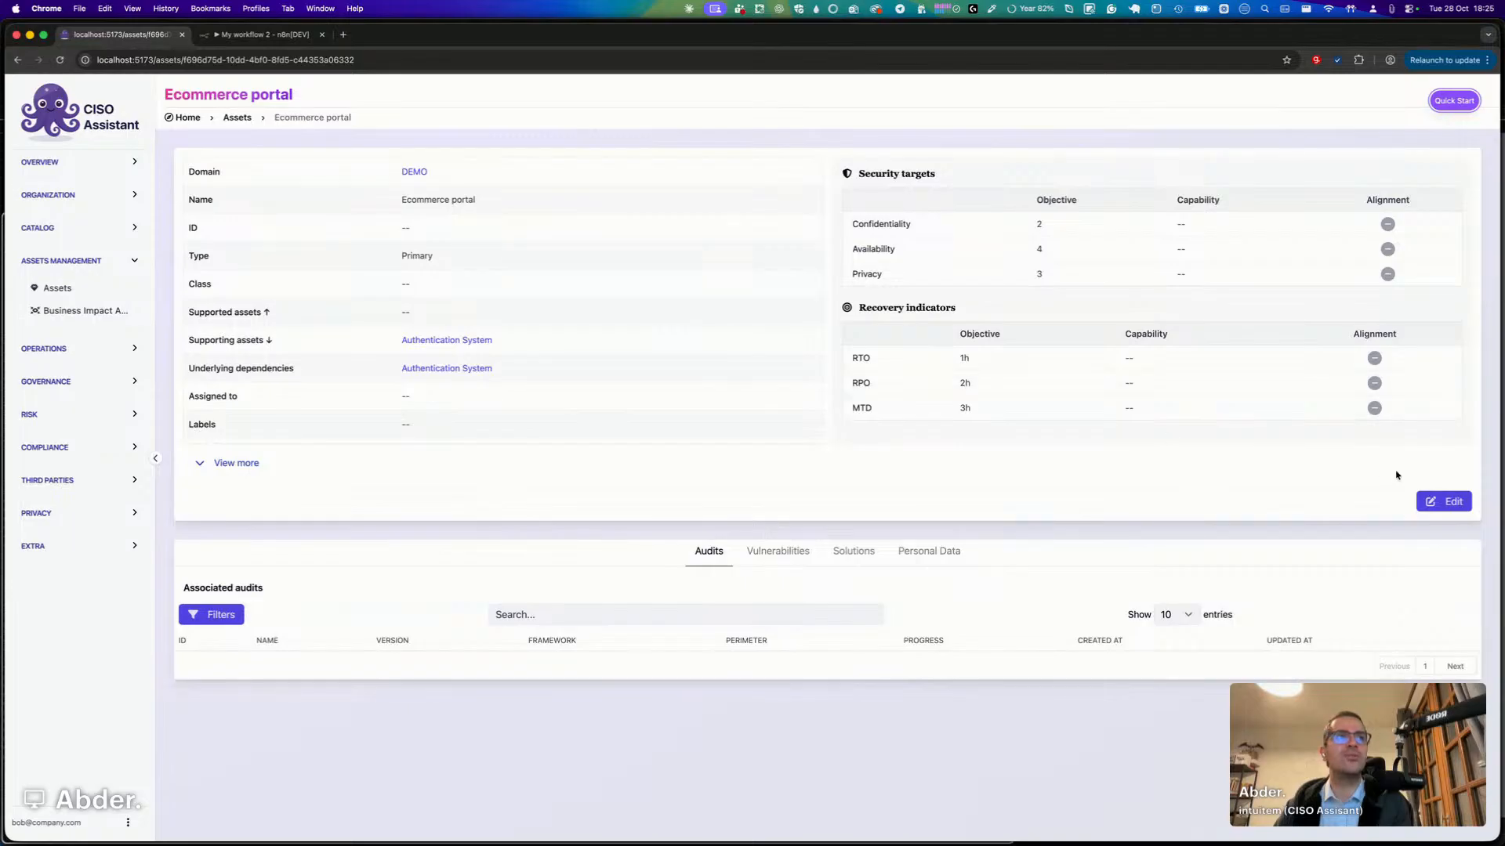
left_click(1443, 502)
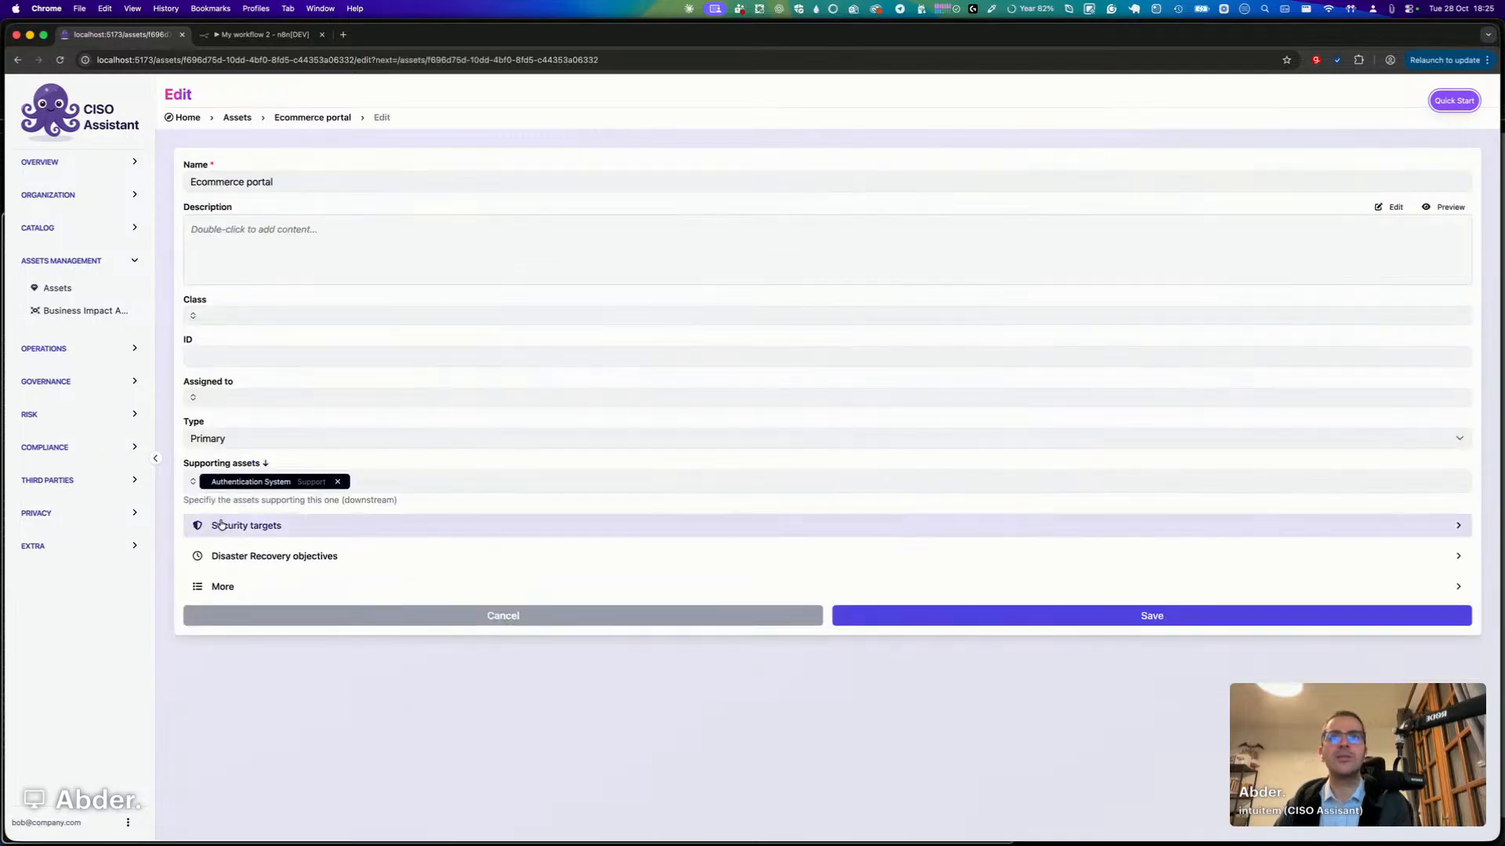
Expand the Ecommerce portal's security targets and examine the criteria and their levels.
left_click(246, 525)
scroll(463, 565, "down", 3)
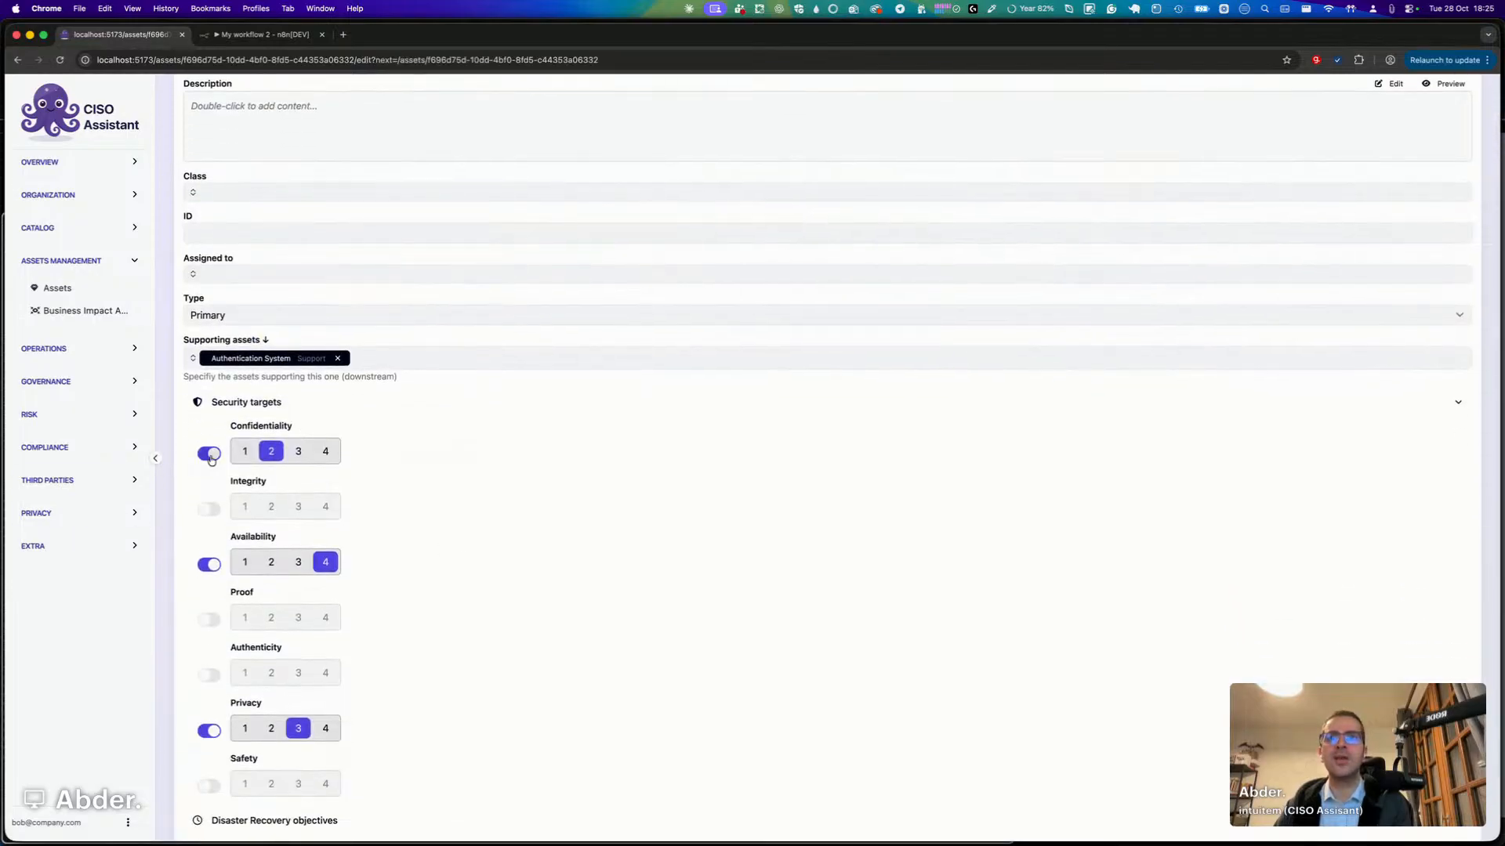
scroll(203, 453, "down", 2)
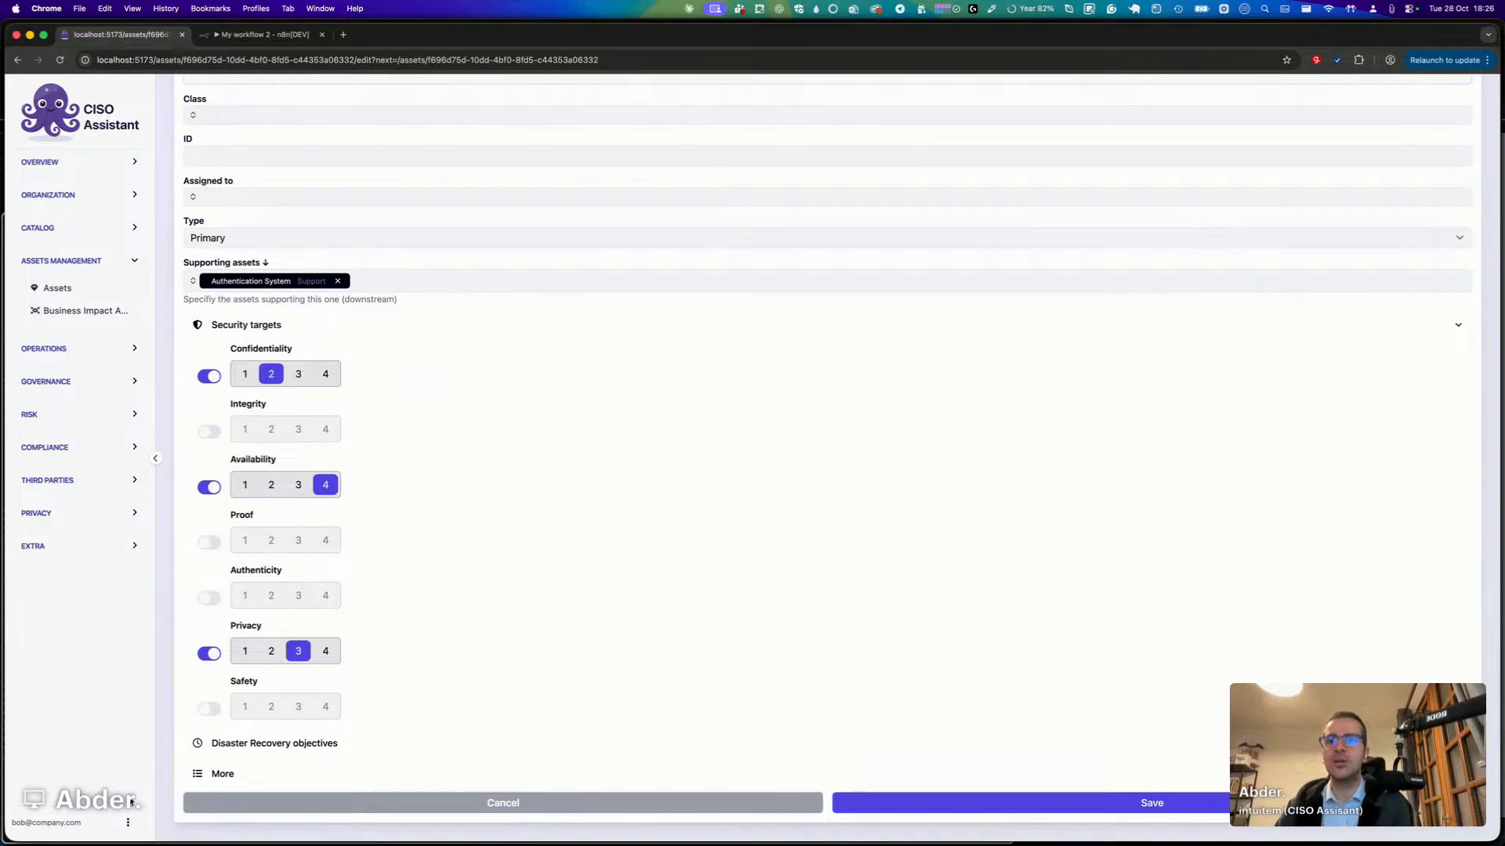
Open the general settings and examine the available security targets scales for assets, leaving the selection unchanged.
left_click(128, 823)
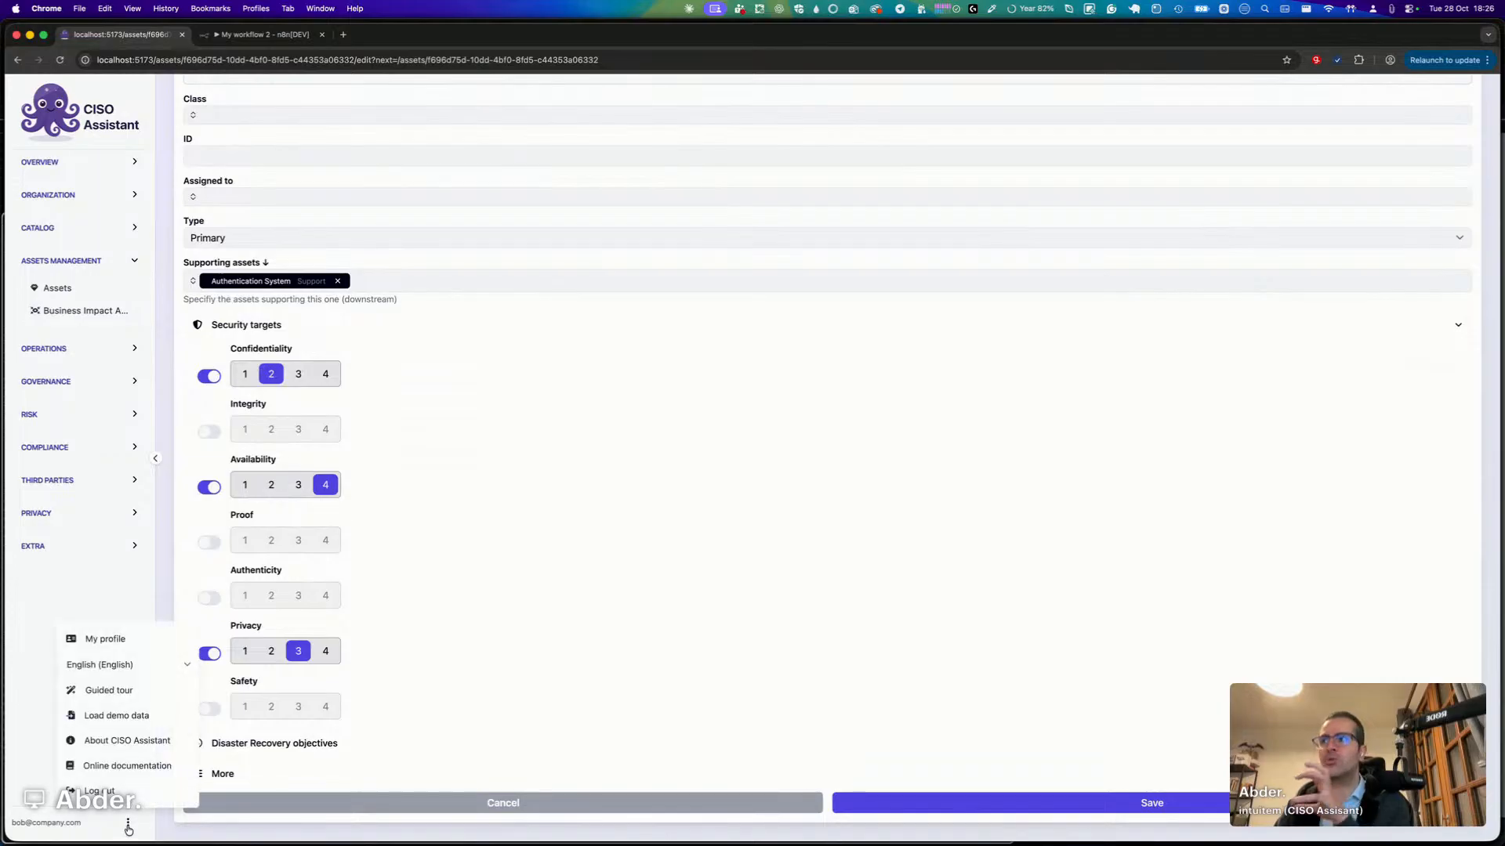
left_click(61, 549)
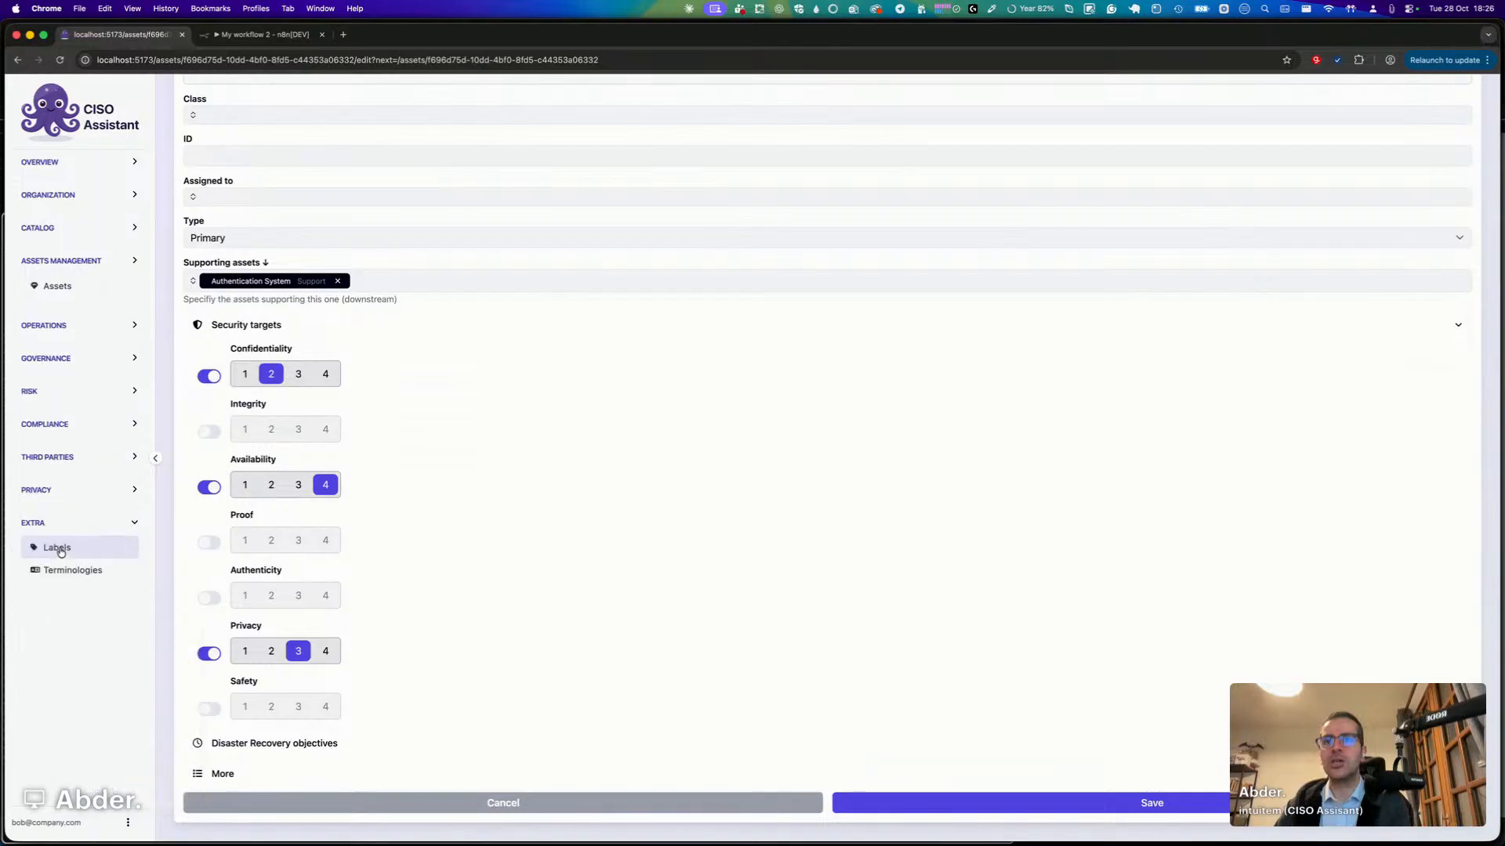
left_click(61, 564)
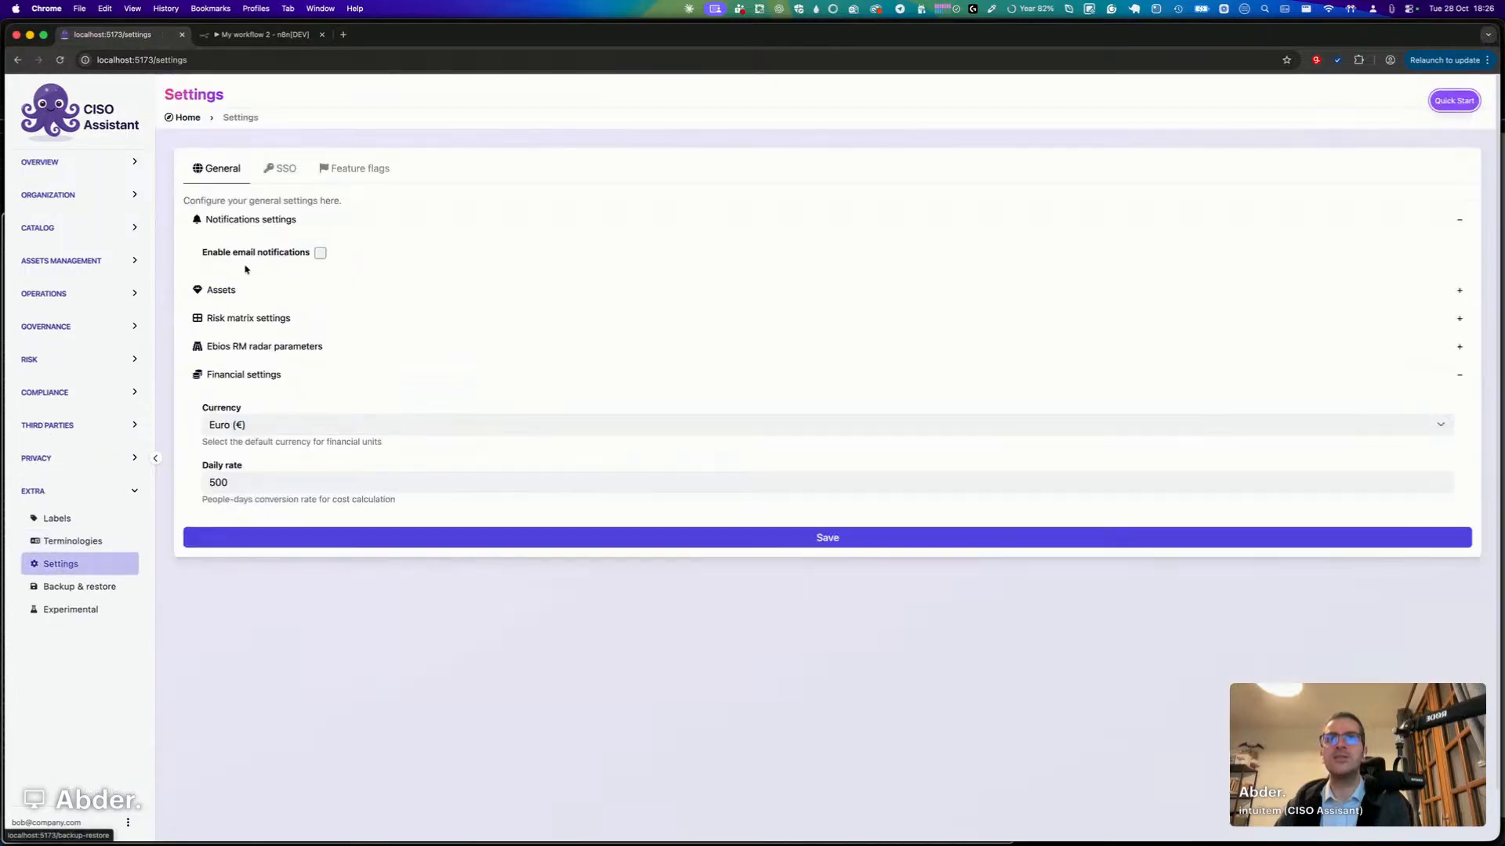
left_click(244, 293)
left_click(250, 327)
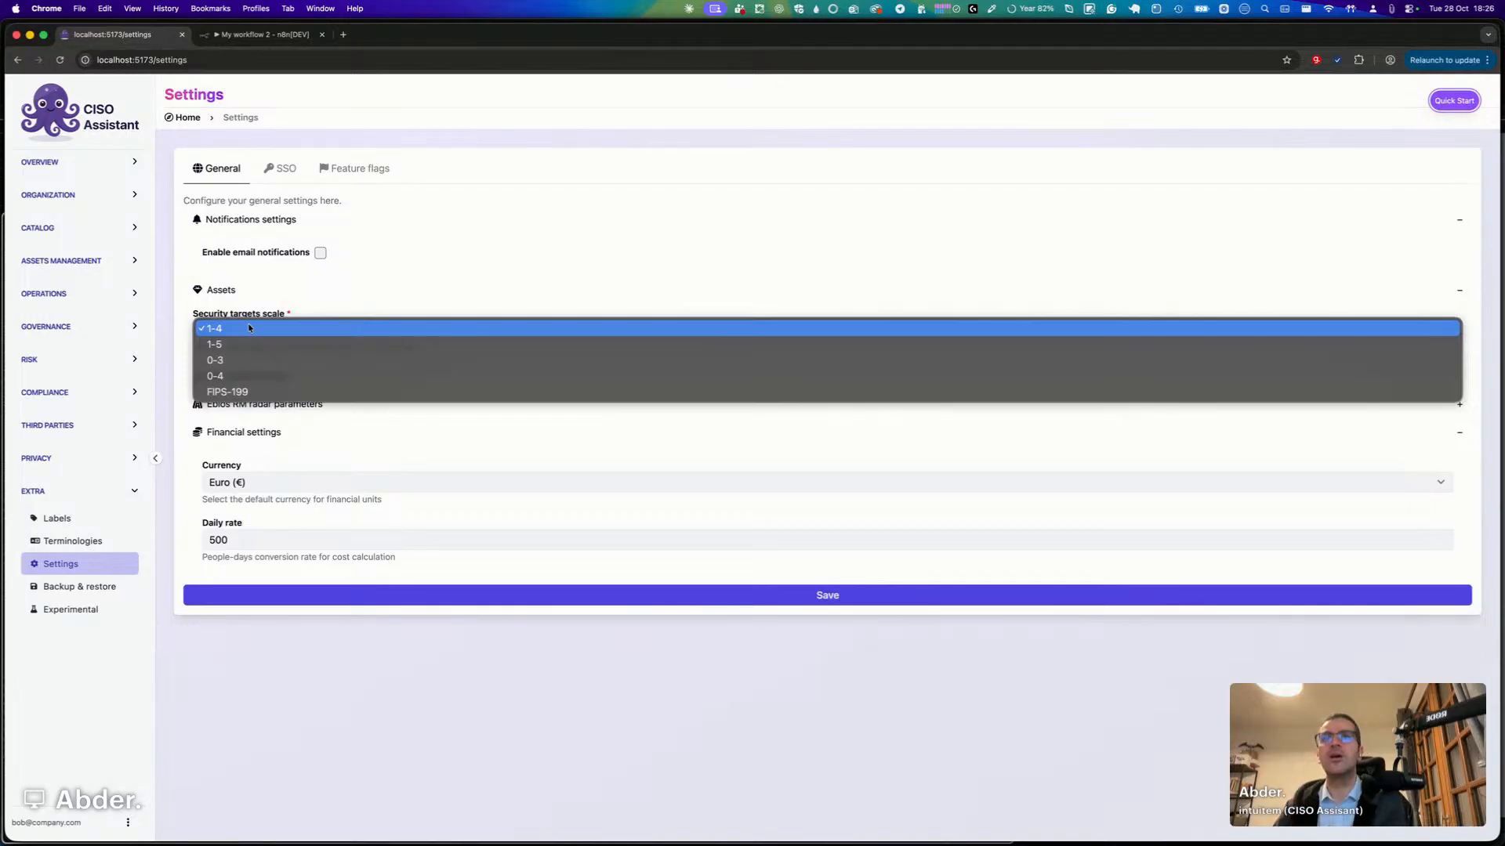
left_click(99, 272)
Reopen the Ecommerce portal asset for editing, review its security targets and supporting assets, and leave without saving.
left_click(99, 271)
left_click(95, 288)
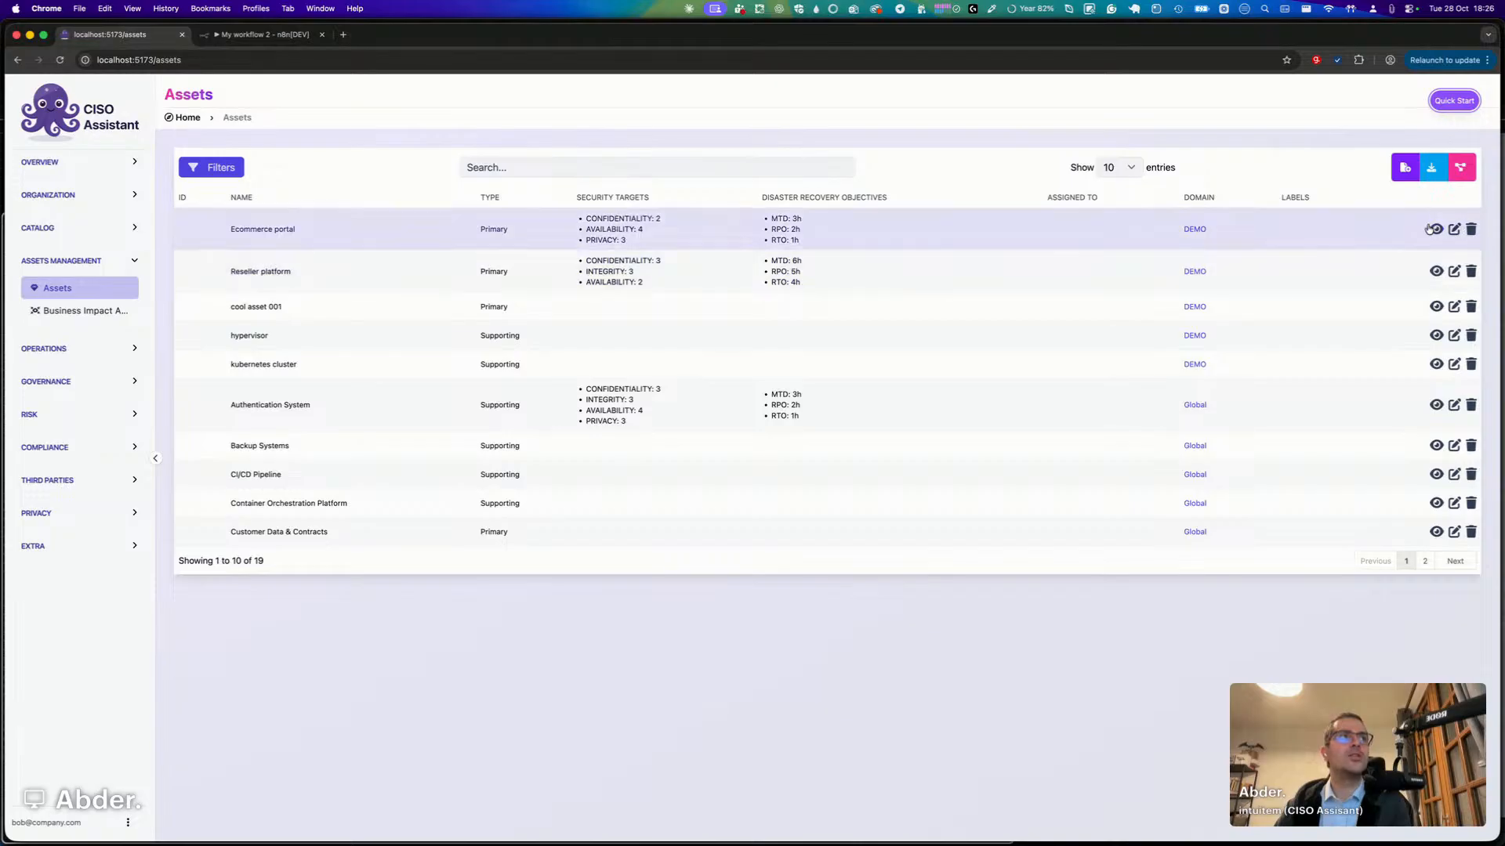
left_click(1453, 229)
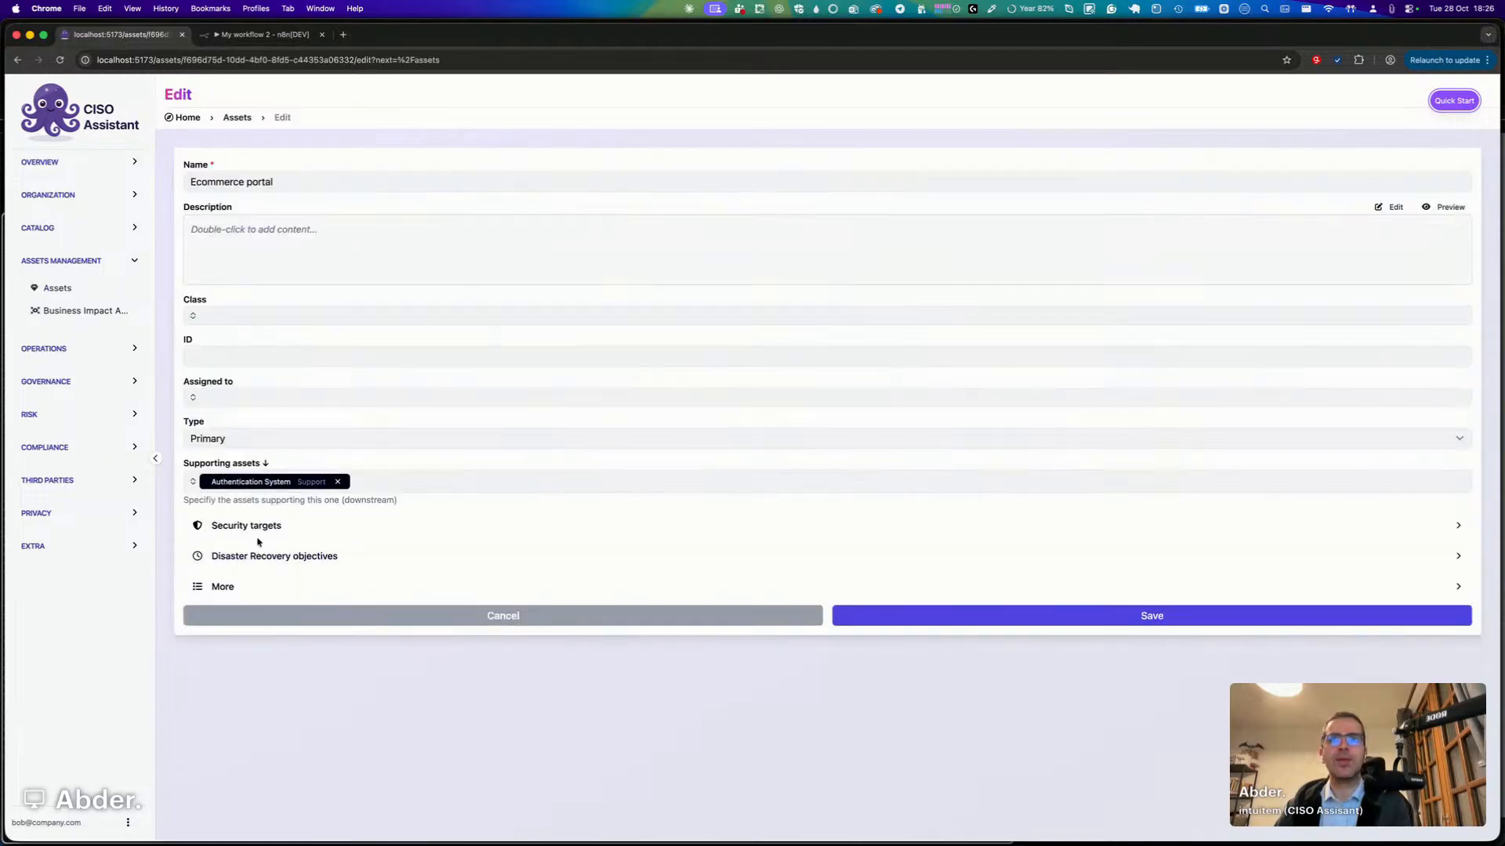
left_click(549, 524)
scroll(338, 603, "down", 5)
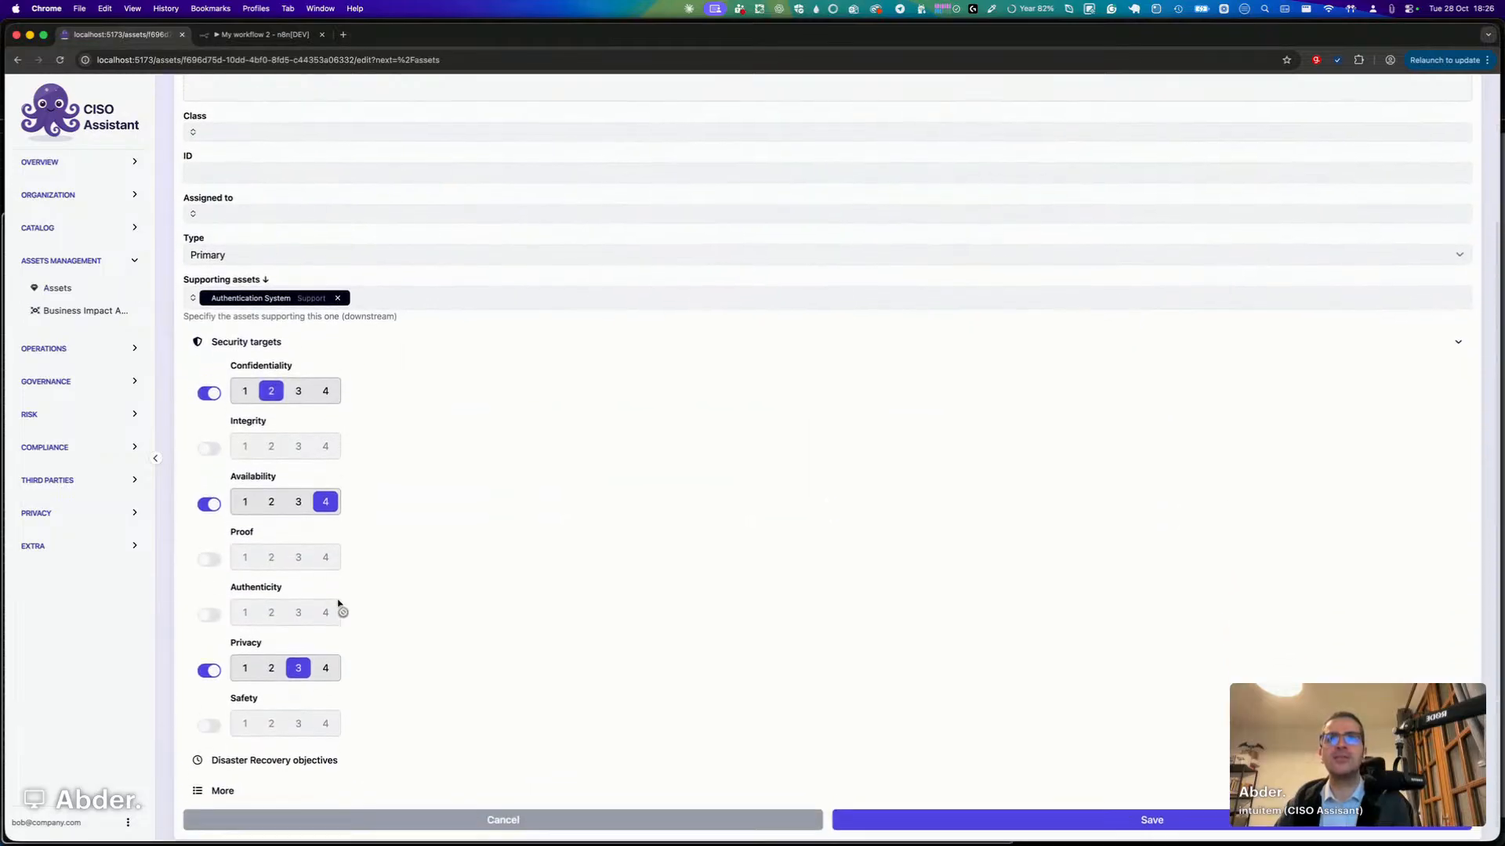
left_click_drag(206, 290, 245, 295)
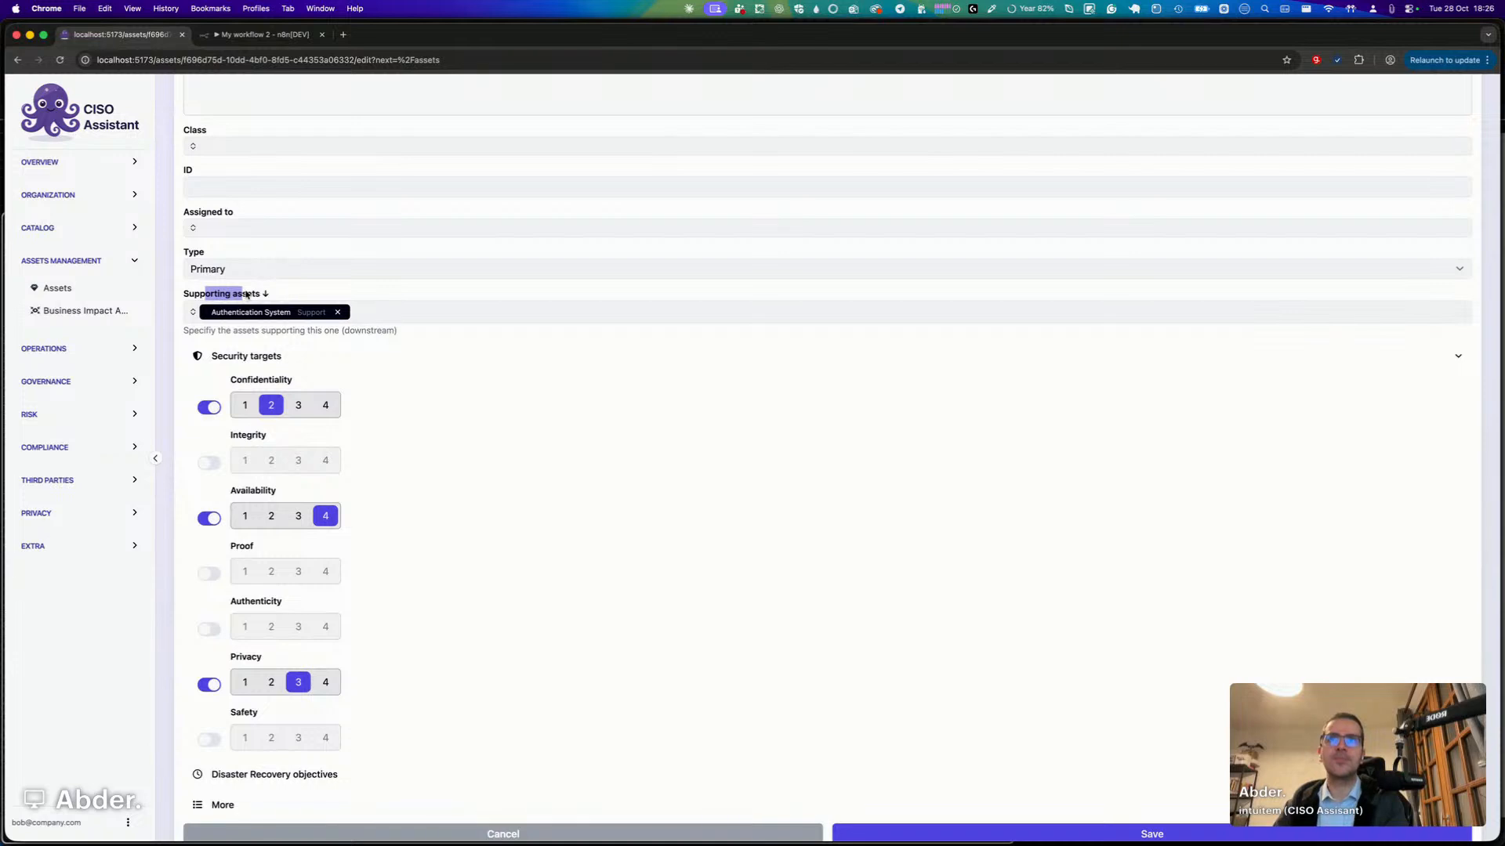
left_click(245, 295)
scroll(248, 295, "down", 1)
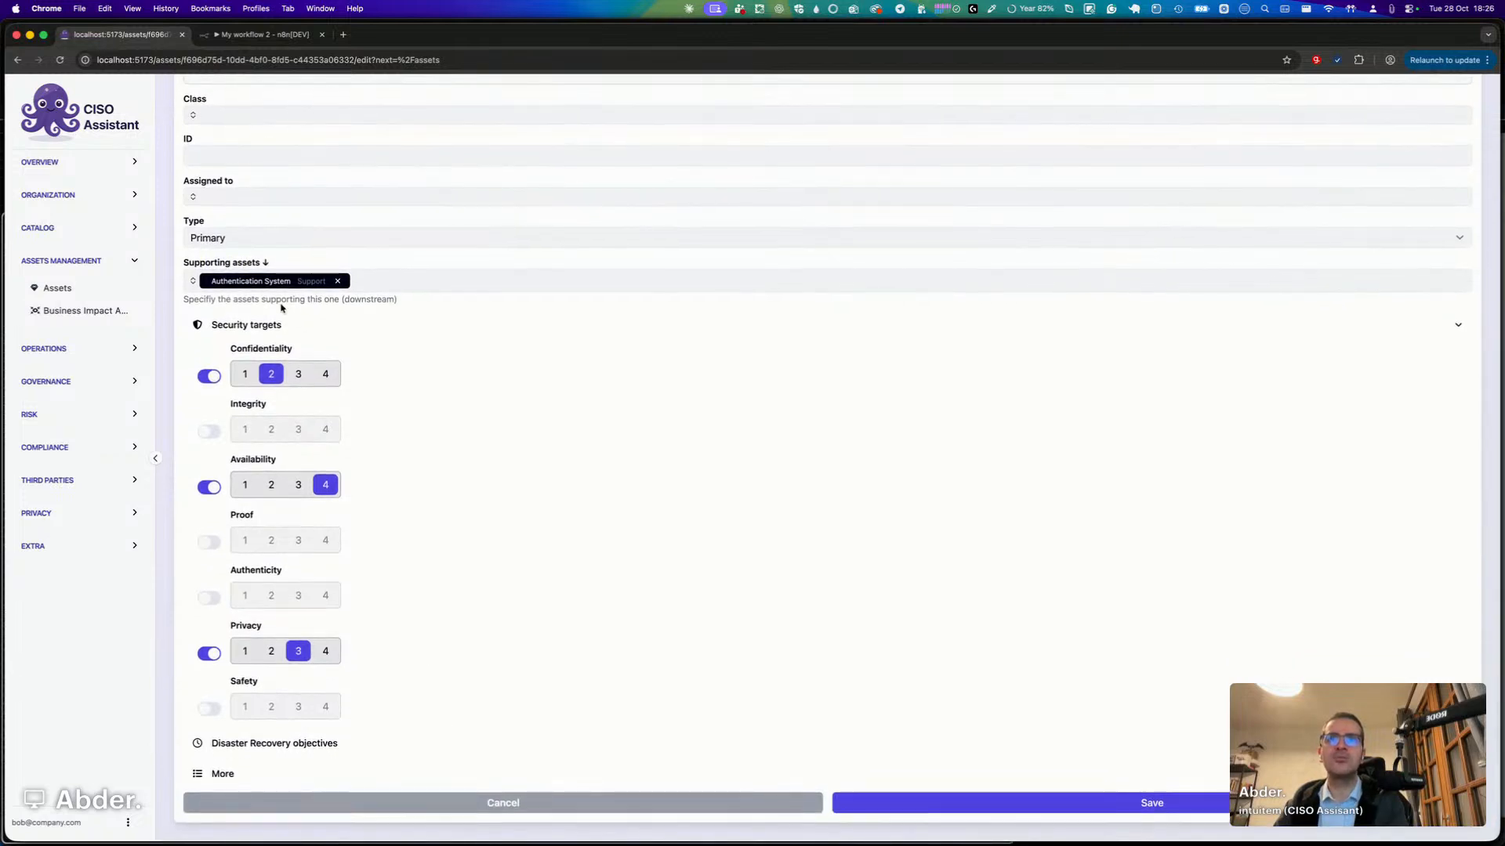
left_click(571, 804)
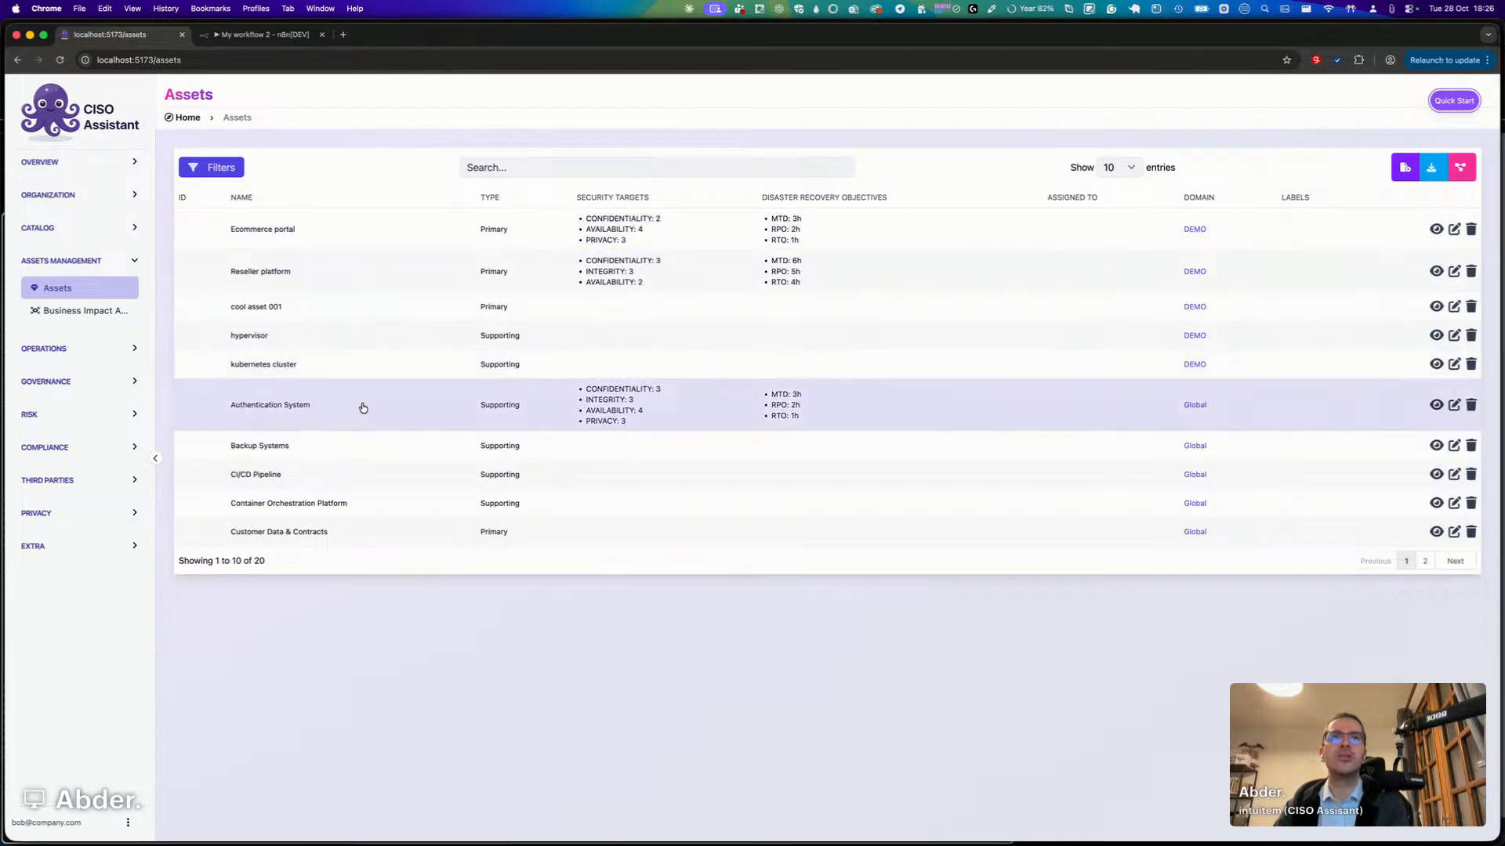
Edit the Authentication System asset, enable its Confidentiality and Availability security capabilities at level 2 each, and save.
left_click(416, 401)
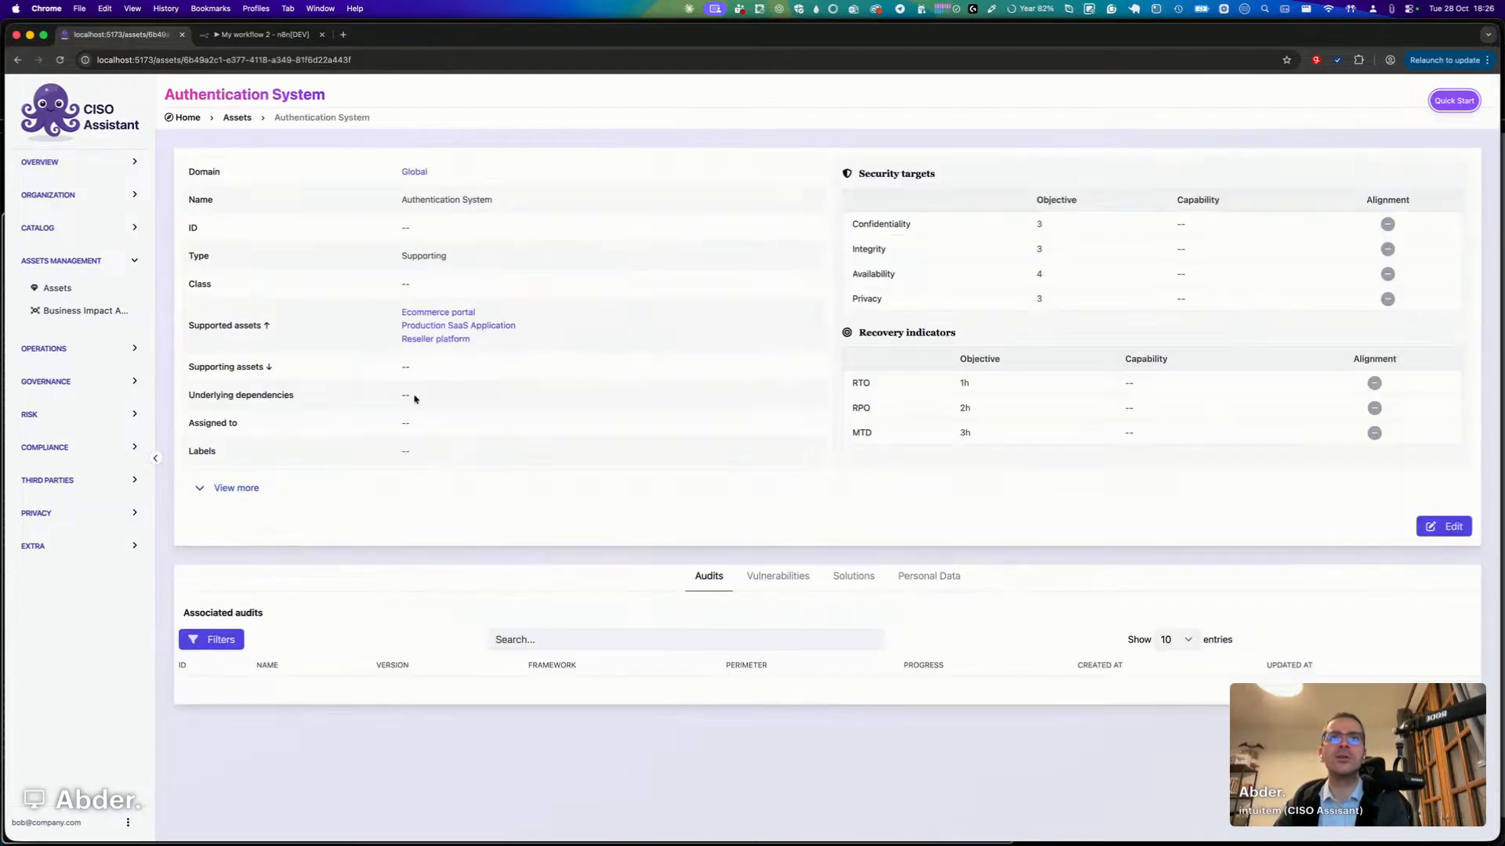
left_click(1448, 528)
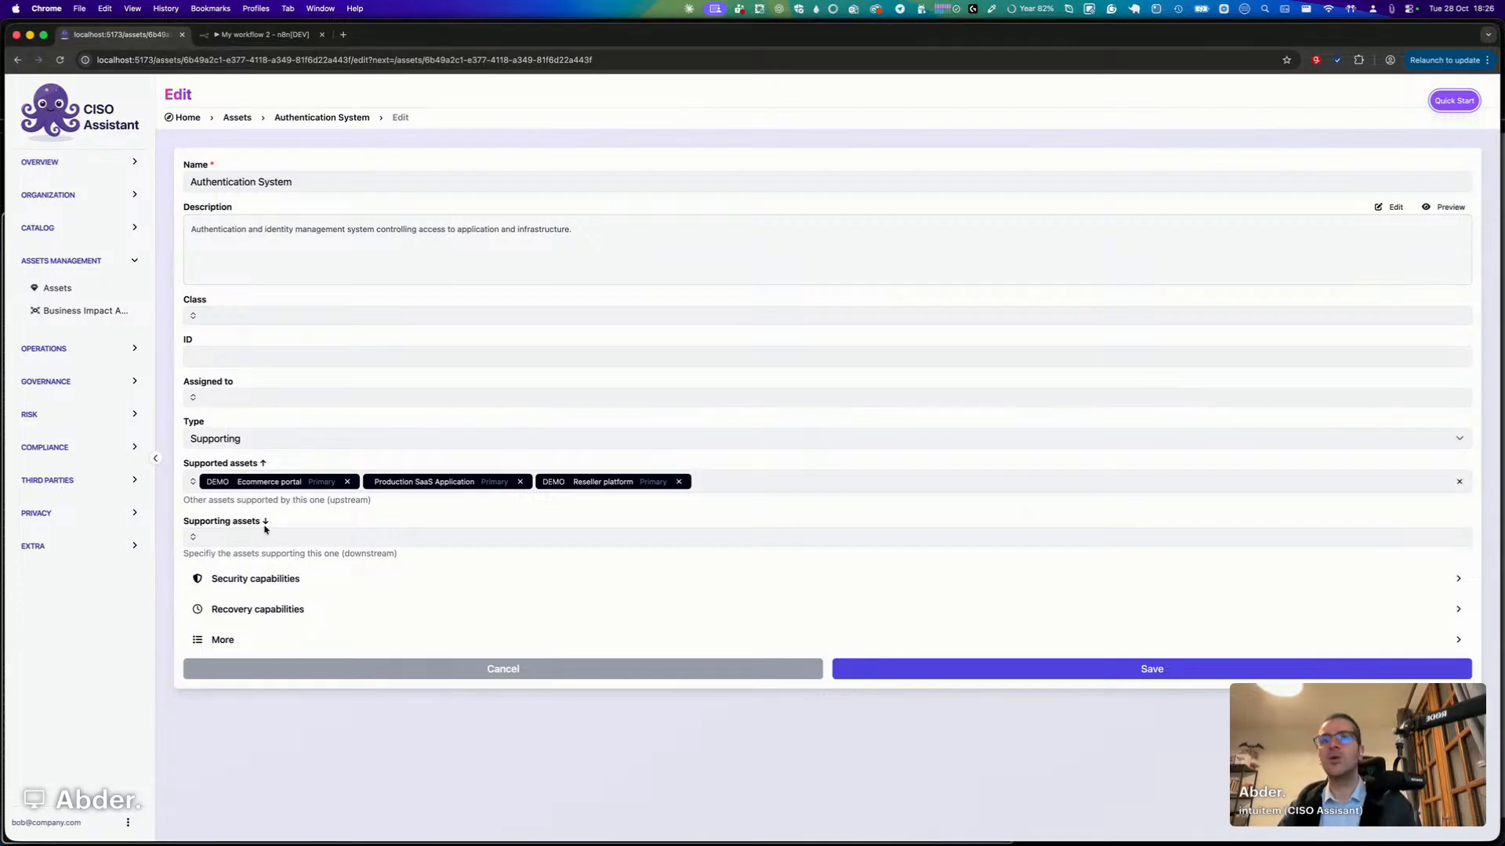
left_click(281, 585)
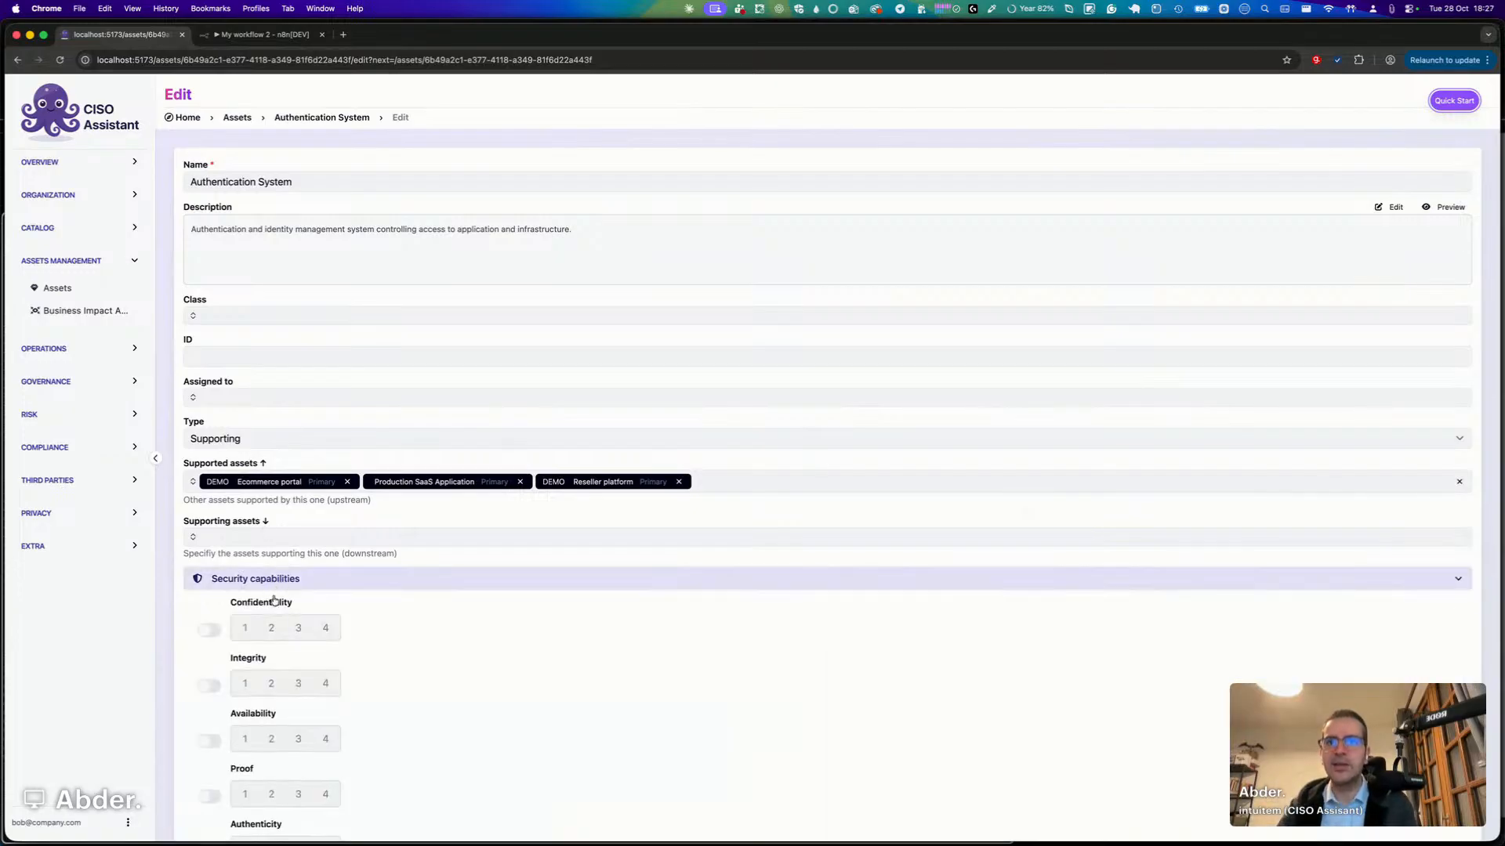
scroll(369, 615, "down", 2)
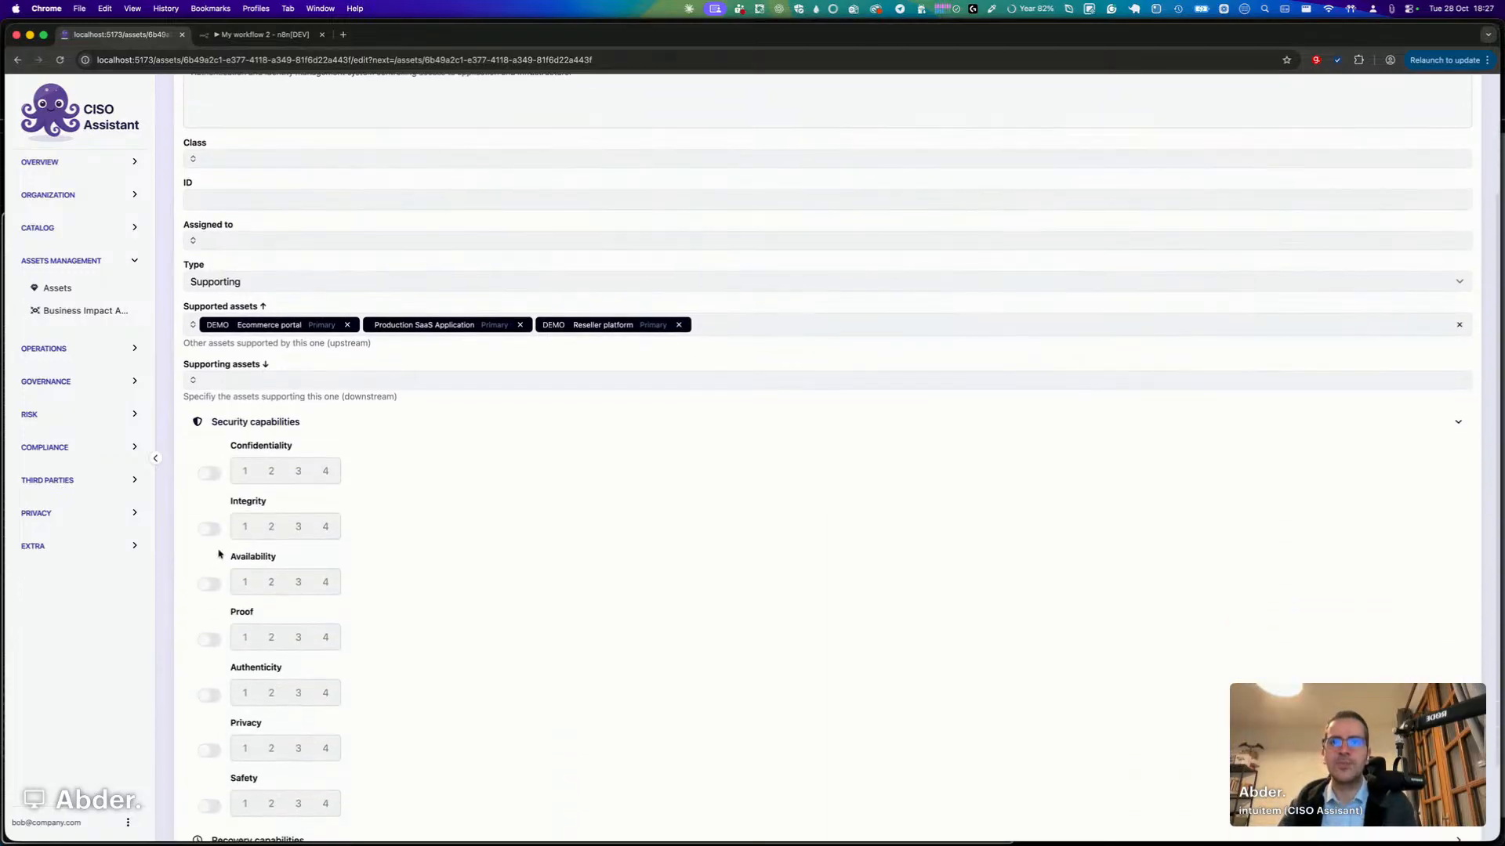
left_click(210, 474)
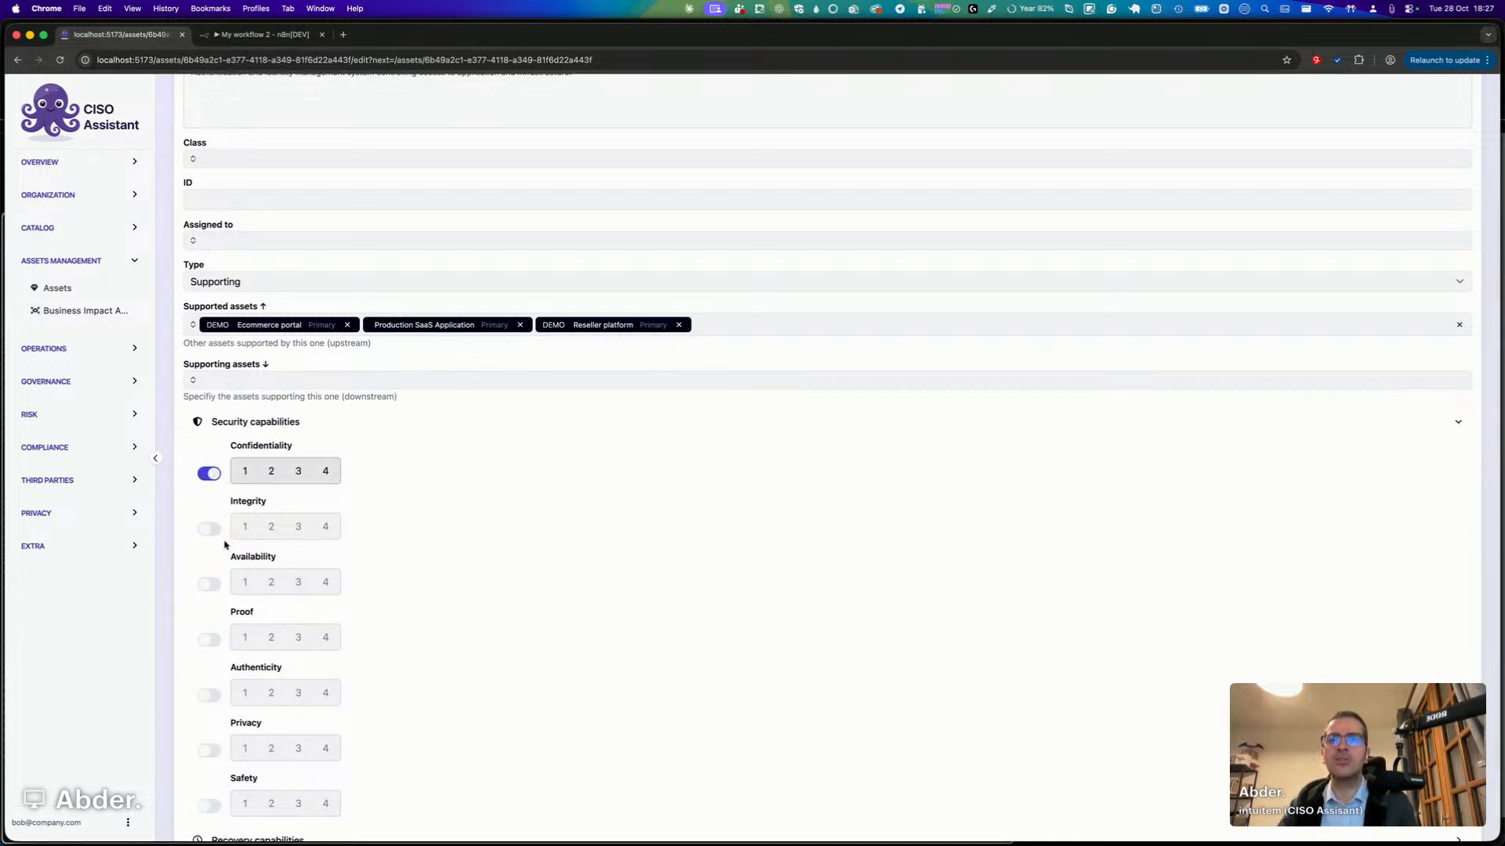
left_click(216, 590)
left_click(271, 471)
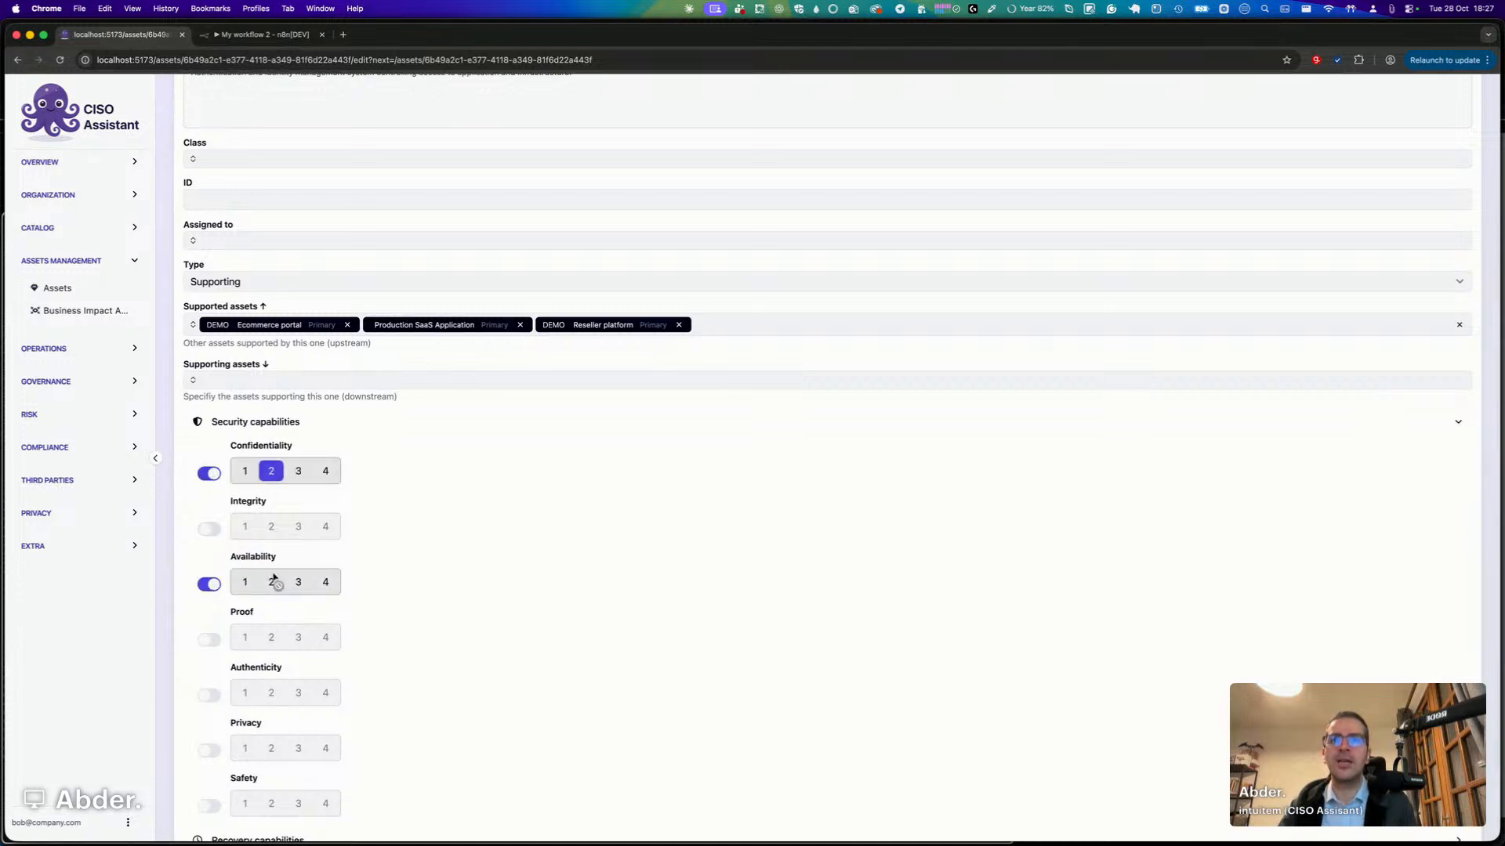
left_click(274, 586)
scroll(167, 627, "down", 3)
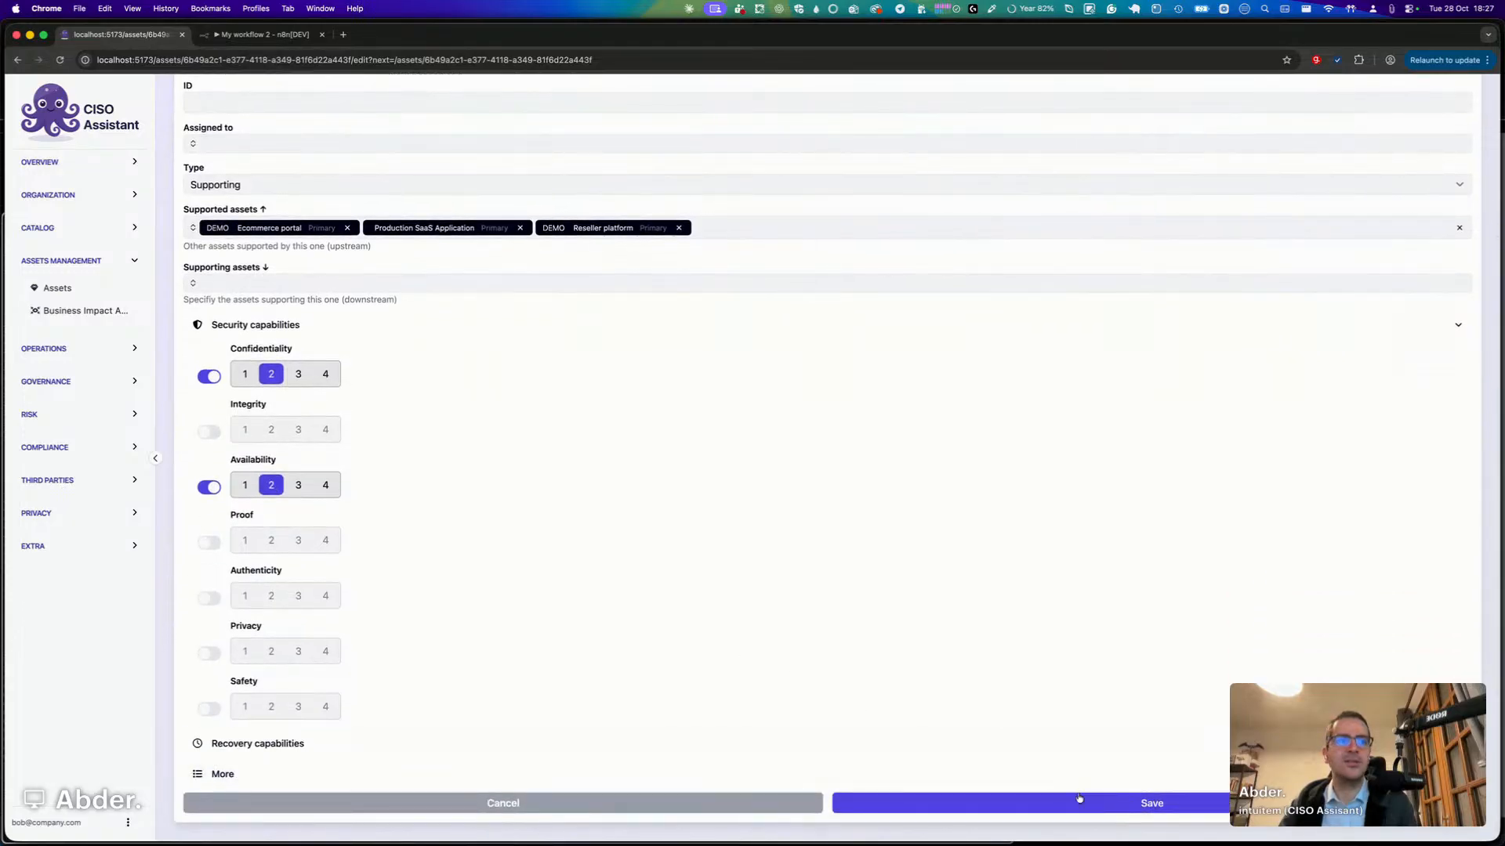
left_click(1089, 804)
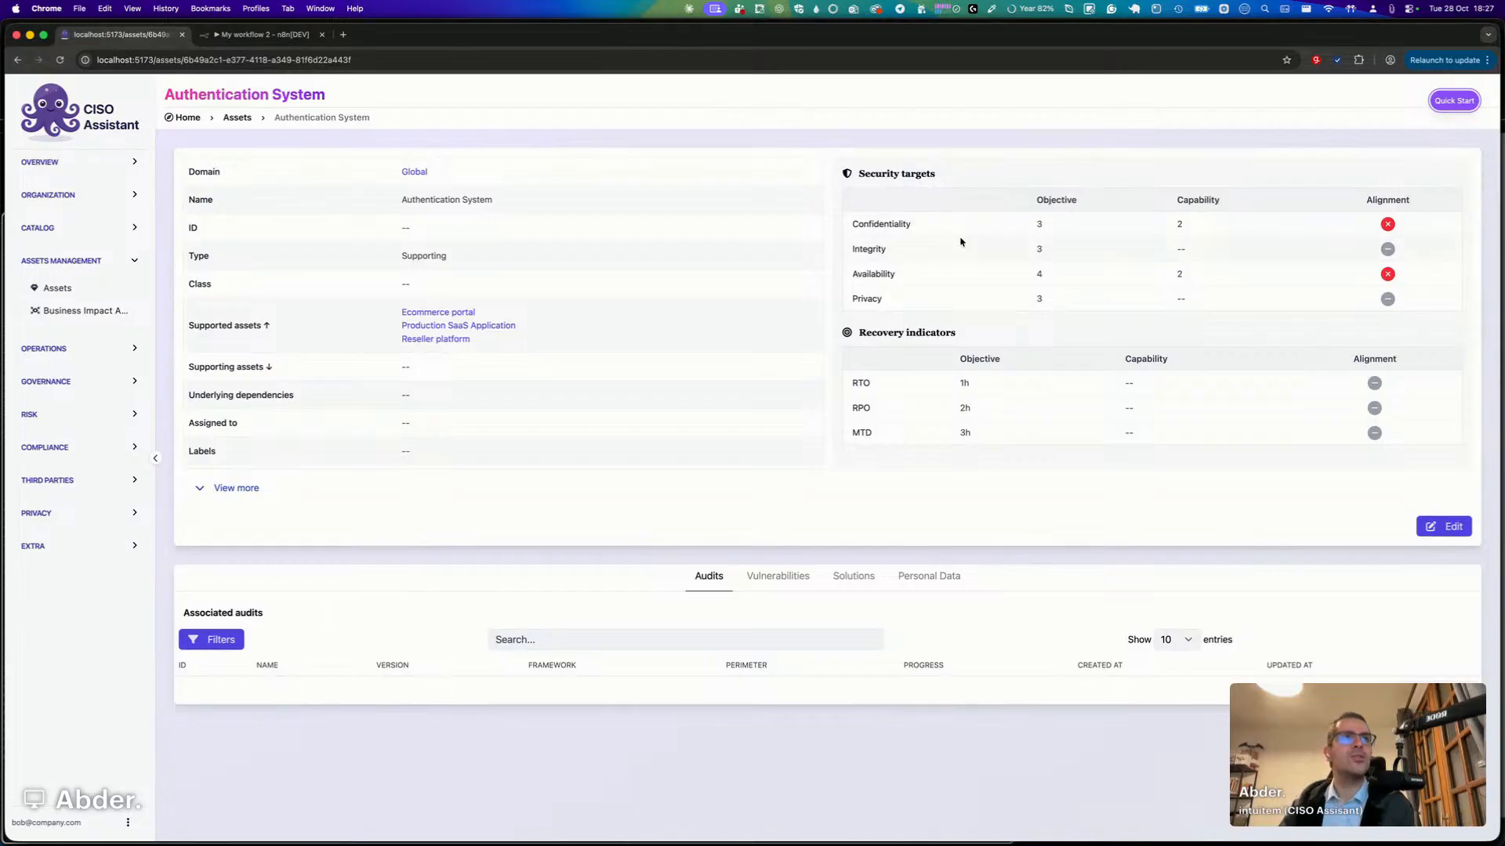
Compare the Authentication System's security objectives with its capabilities and examine the alignment of each criterion.
scroll(961, 242, "up", 5)
scroll(961, 242, "down", 5)
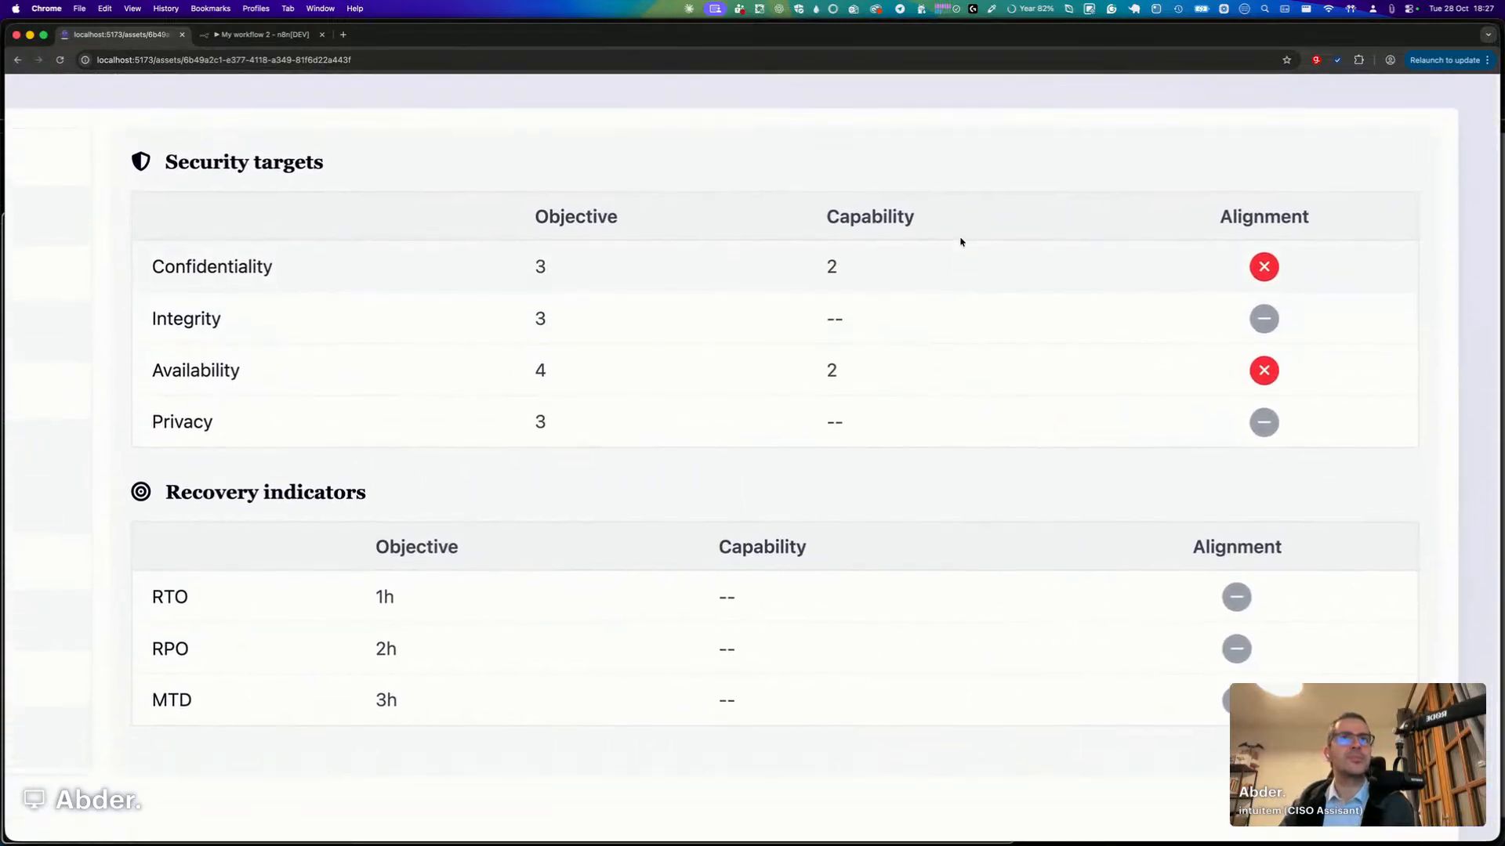
scroll(525, 287, "left", 4)
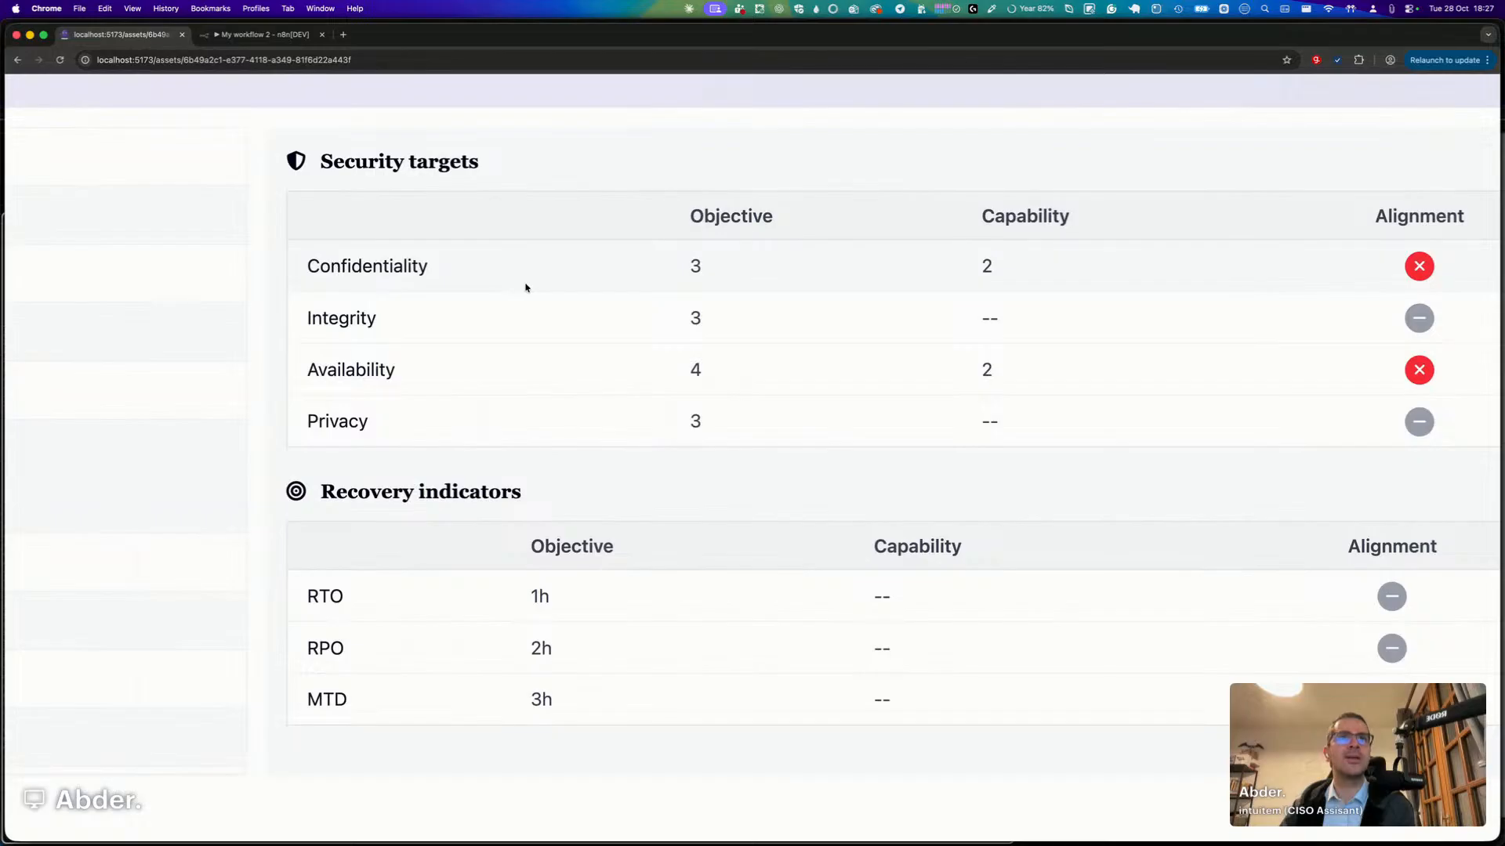
scroll(525, 287, "down", 2)
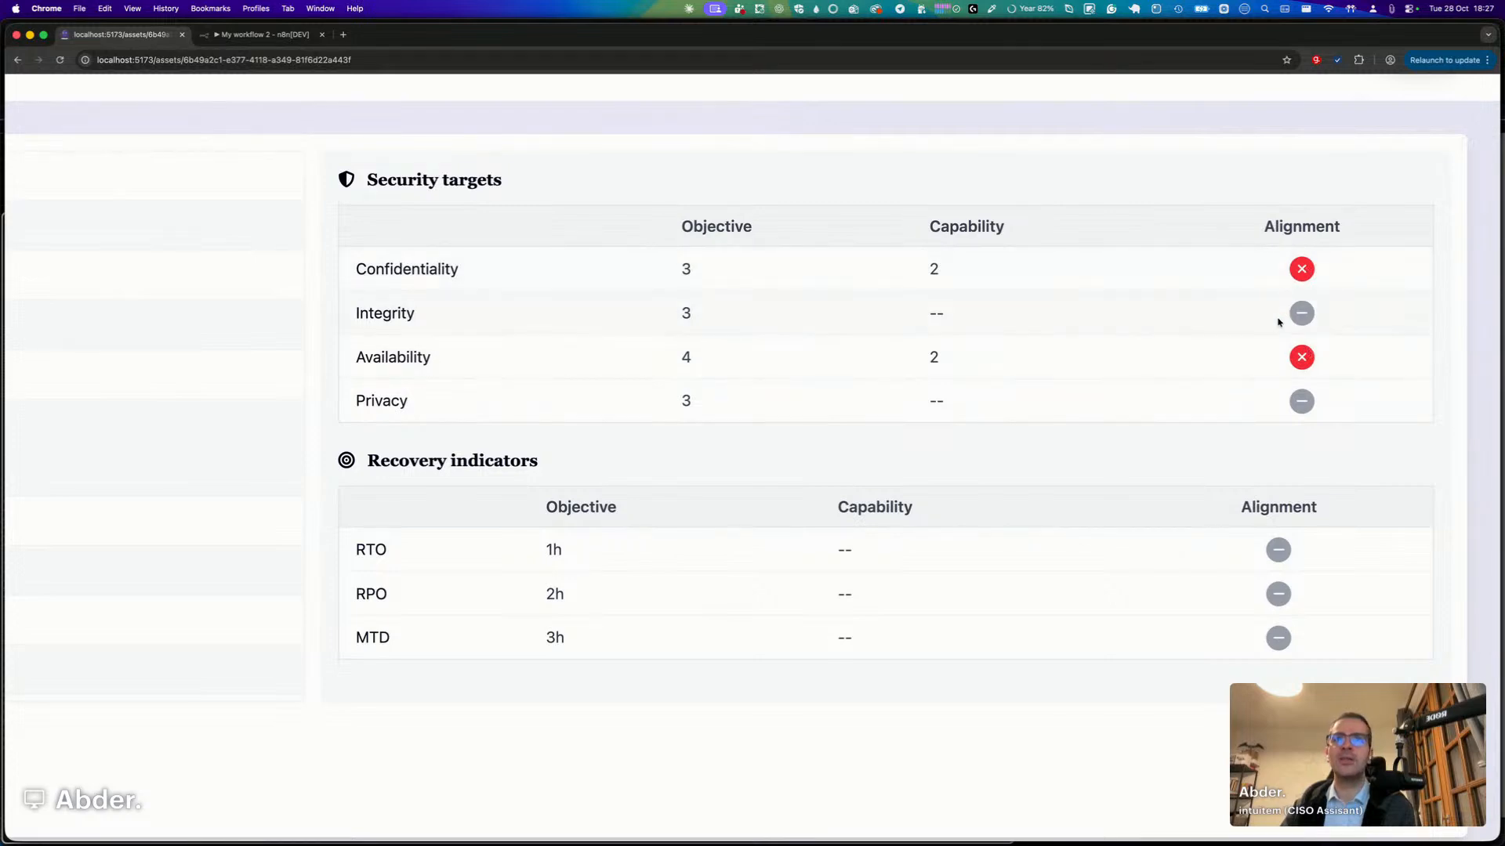
scroll(1279, 322, "down", 5)
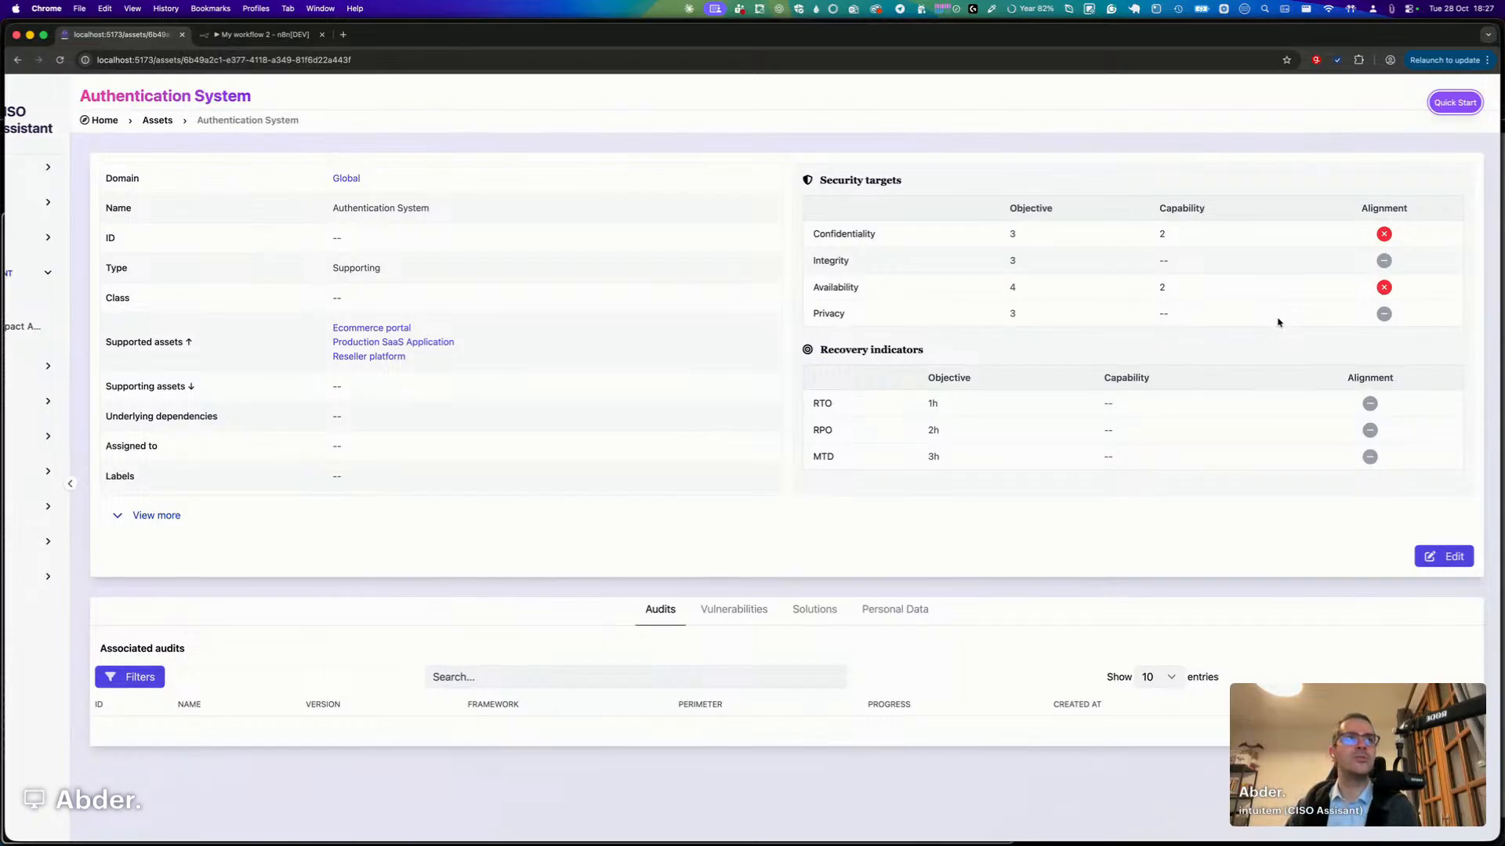
Enable the Authentication System's Integrity security capability at level 4, save, and compare it with its objective.
left_click(1443, 557)
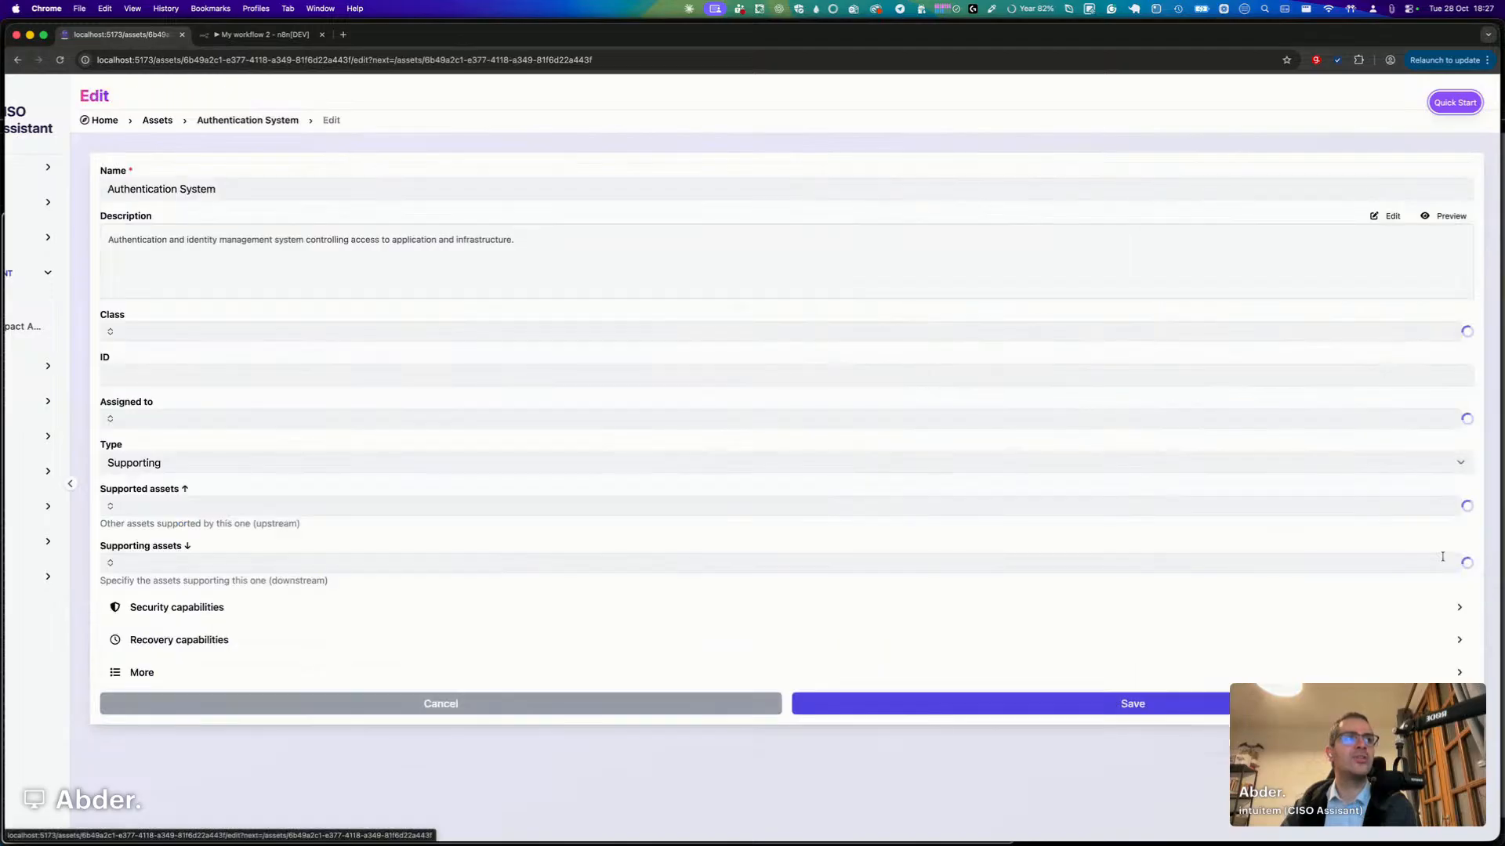
left_click(167, 608)
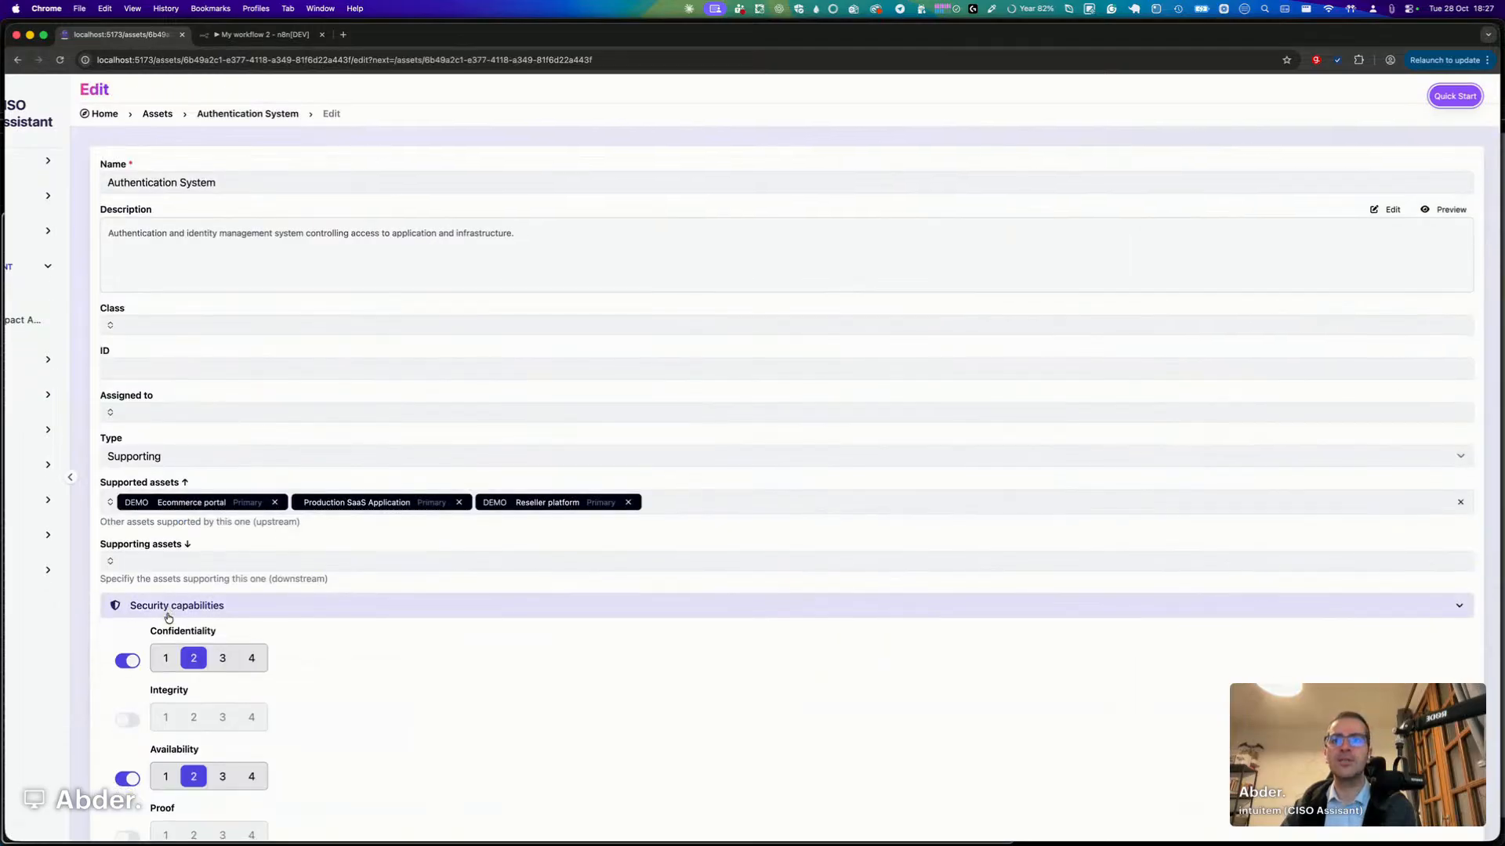
scroll(168, 618, "down", 2)
left_click(127, 562)
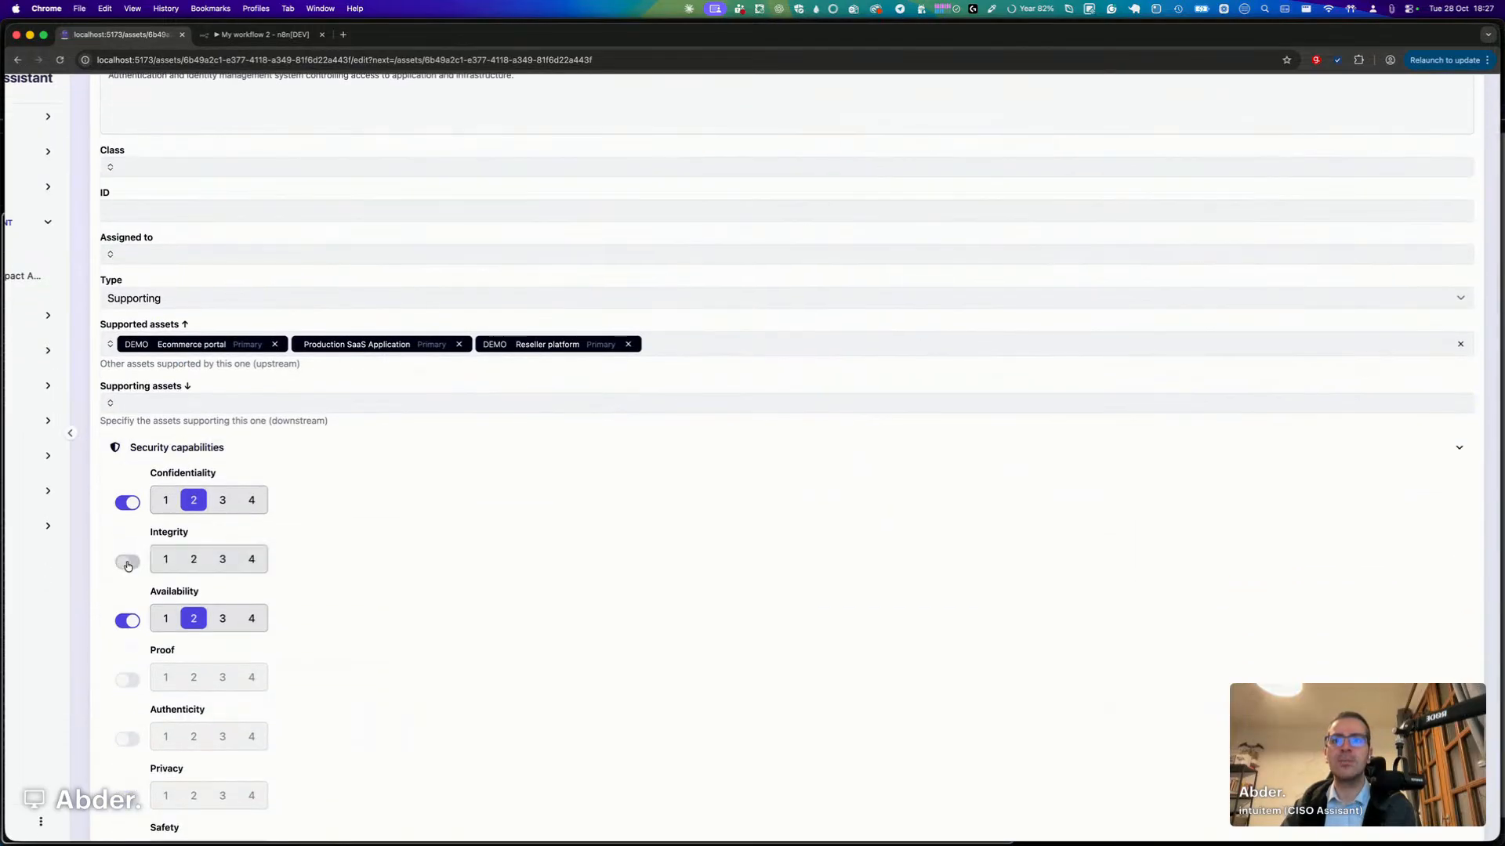
left_click(247, 560)
scroll(584, 563, "down", 2)
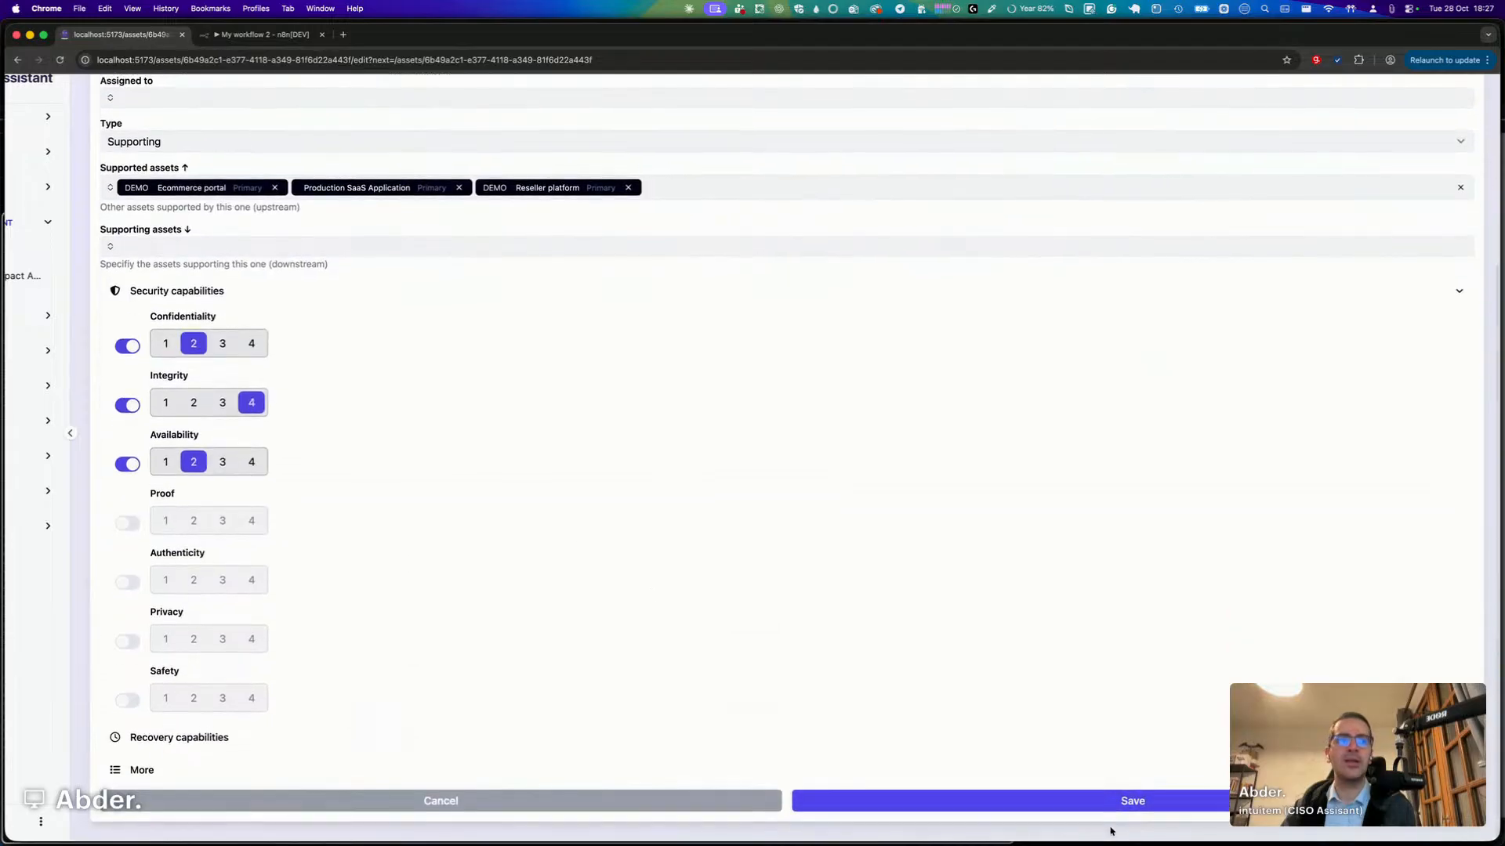
left_click(1114, 804)
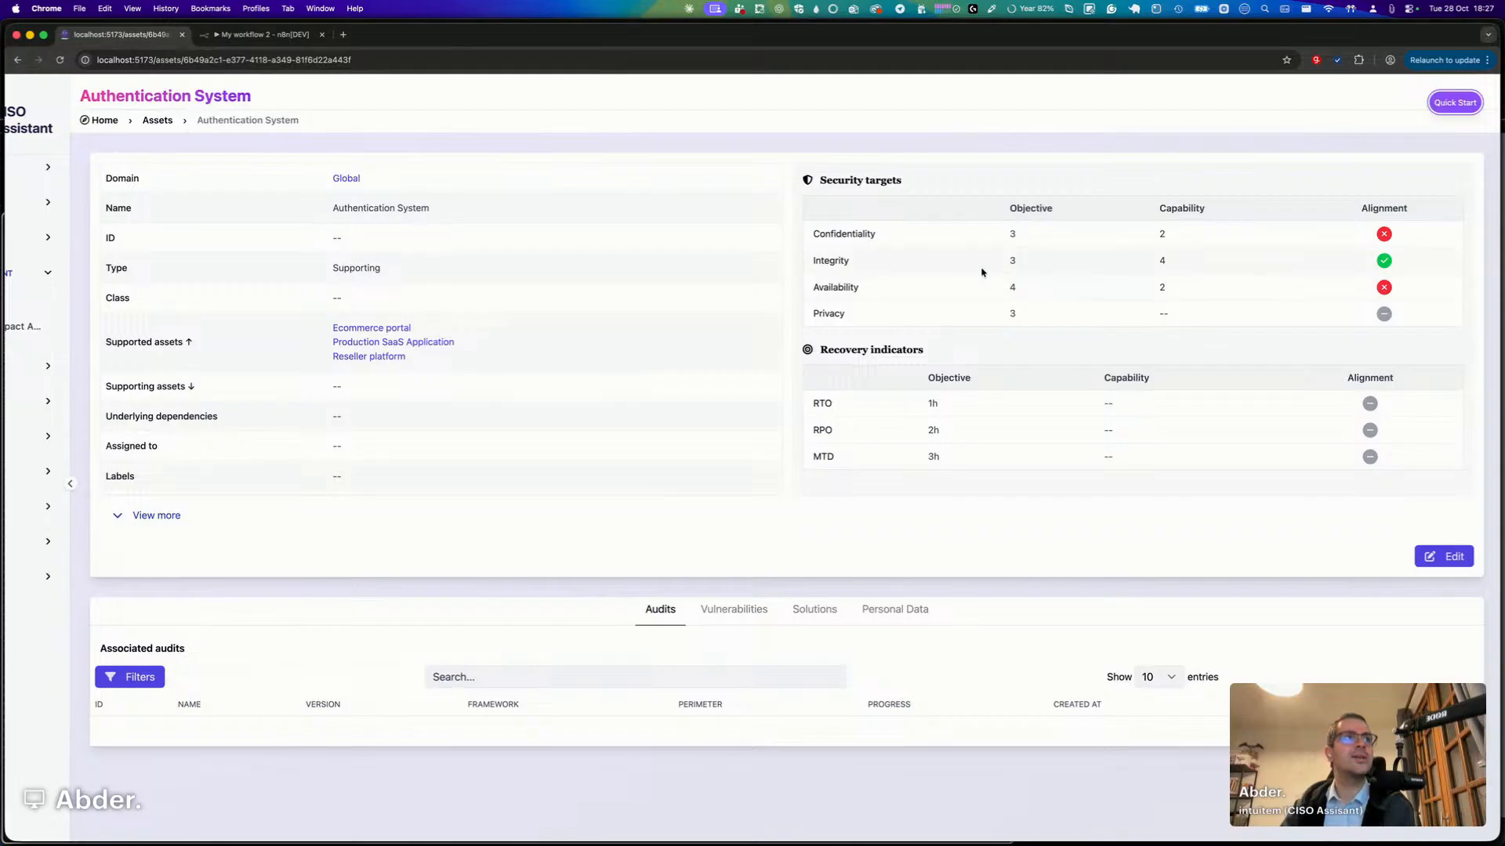
left_click_drag(1007, 262, 1162, 261)
left_click(1211, 264)
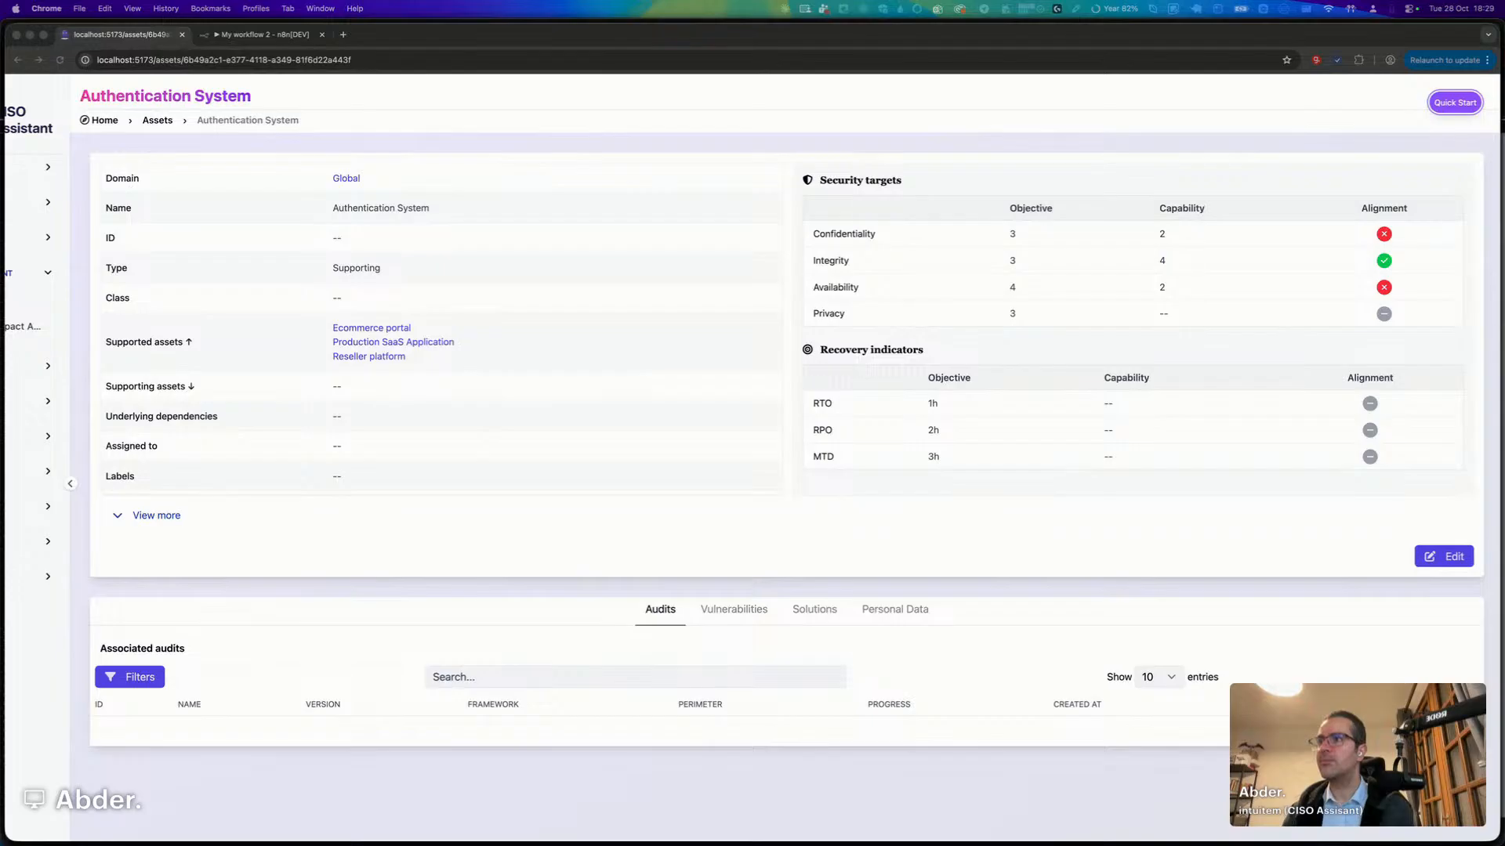
Look through the SPECIAL domain's assets on pages 3 and 2 of the assets list and bring up the CISO domain configuration chat.
left_click(192, 138)
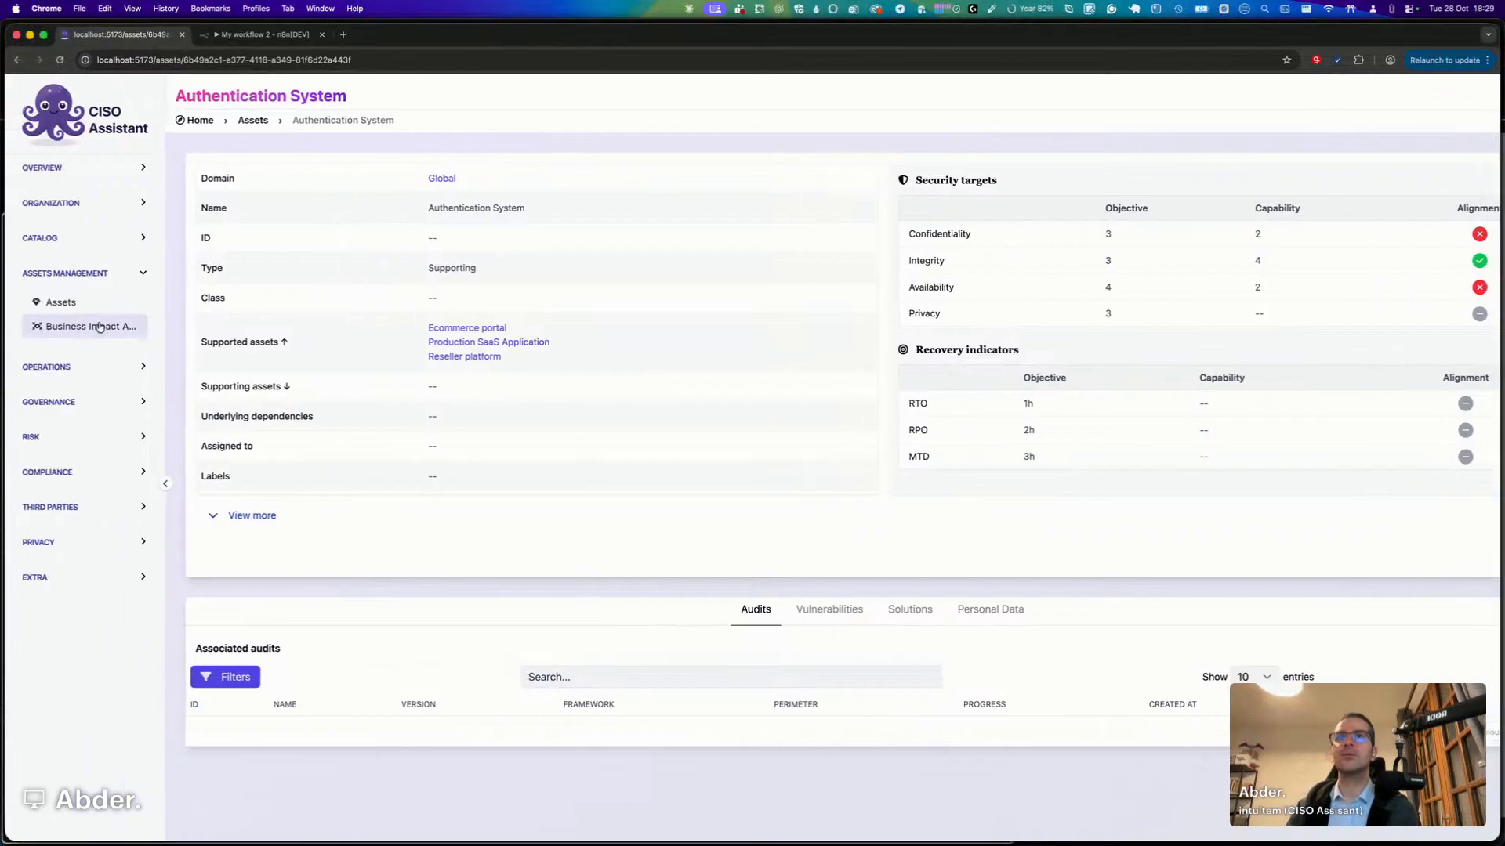
left_click(84, 303)
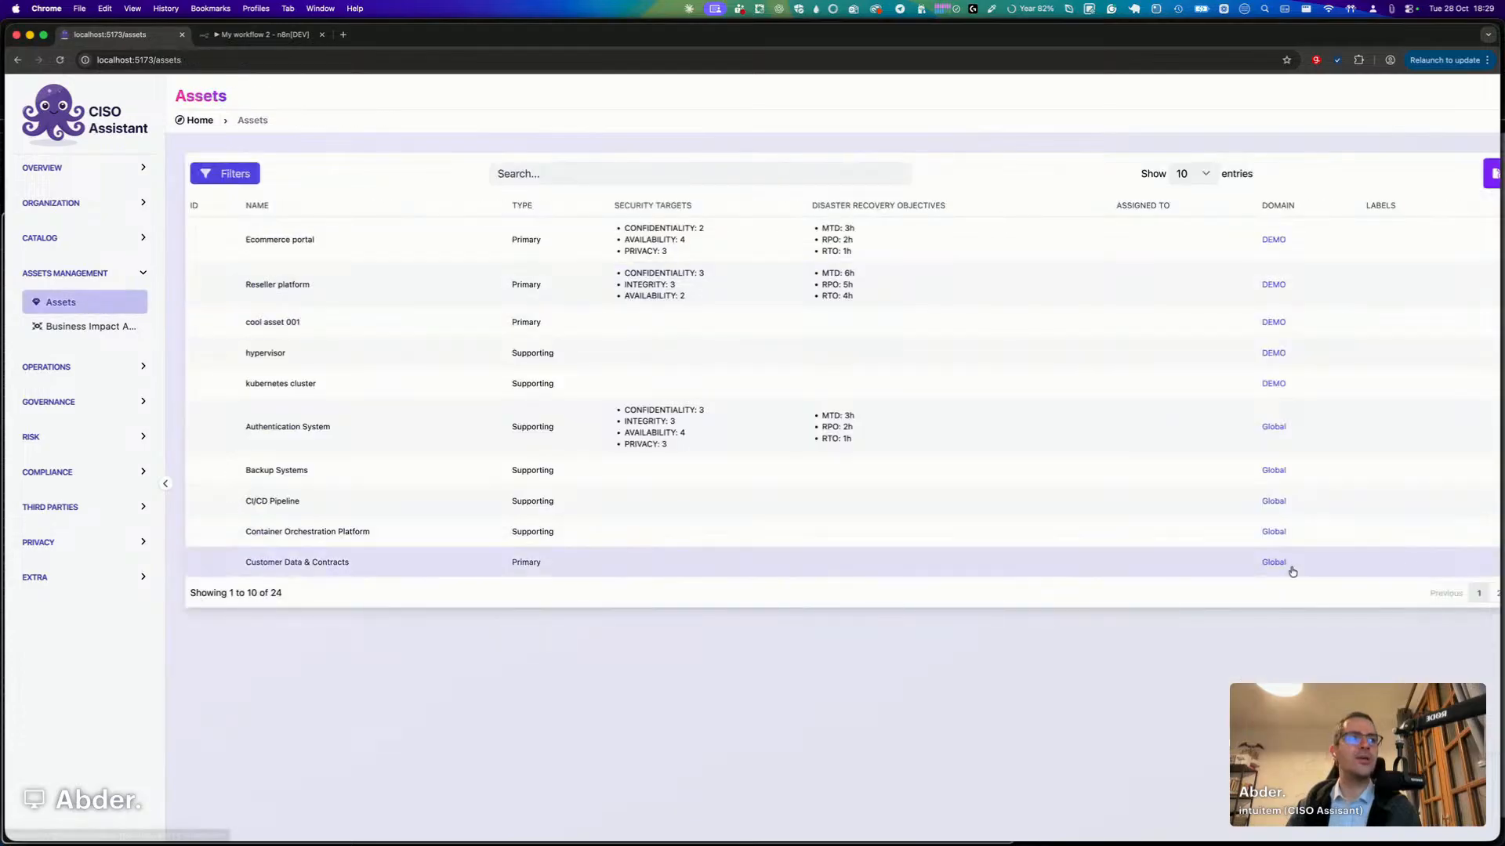
left_click(1424, 562)
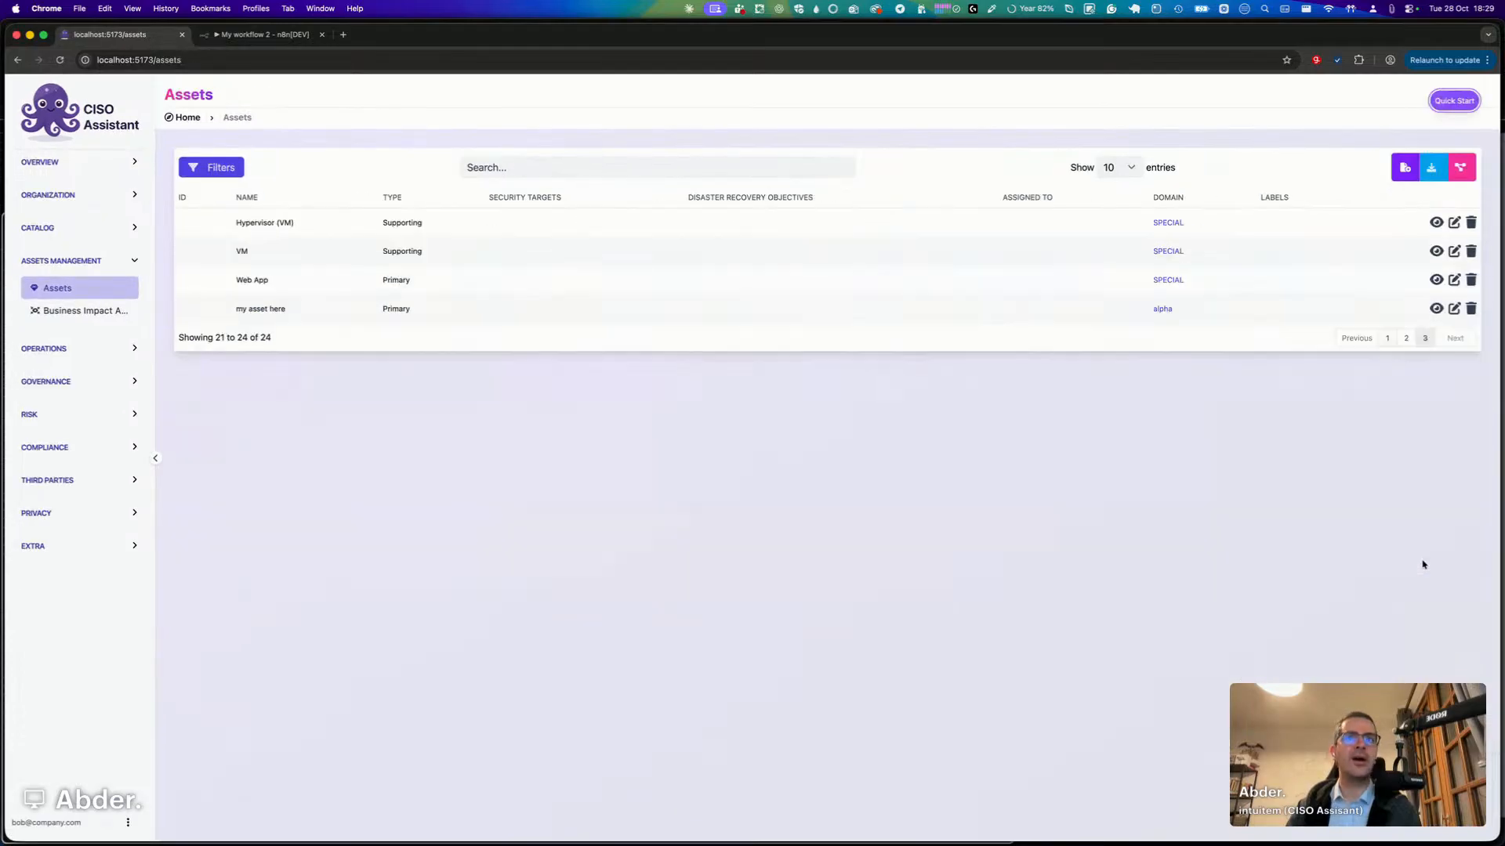
left_click(1404, 339)
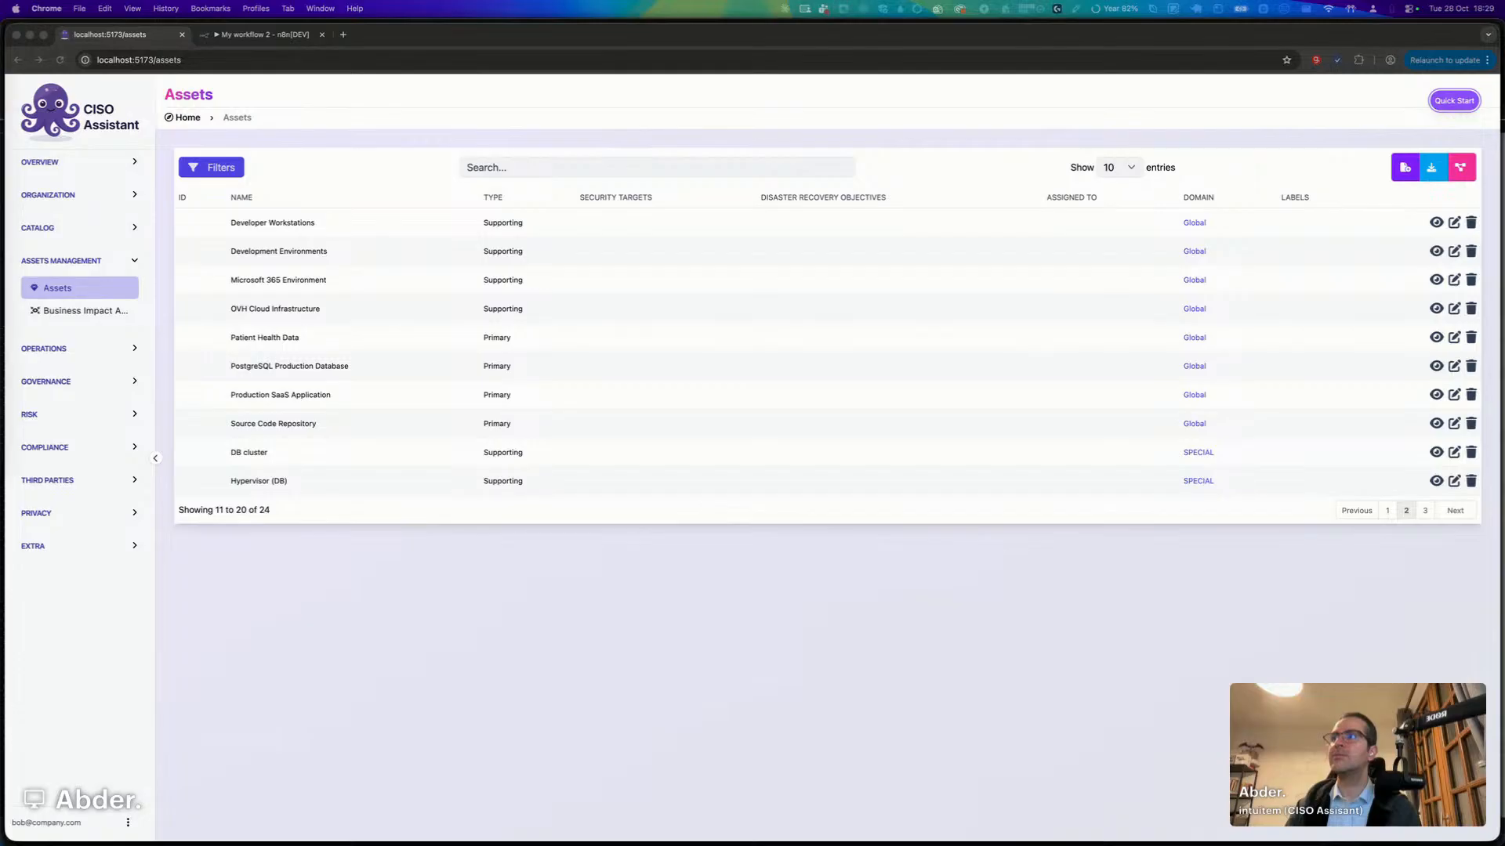
left_click_drag(0, 129, 620, 225)
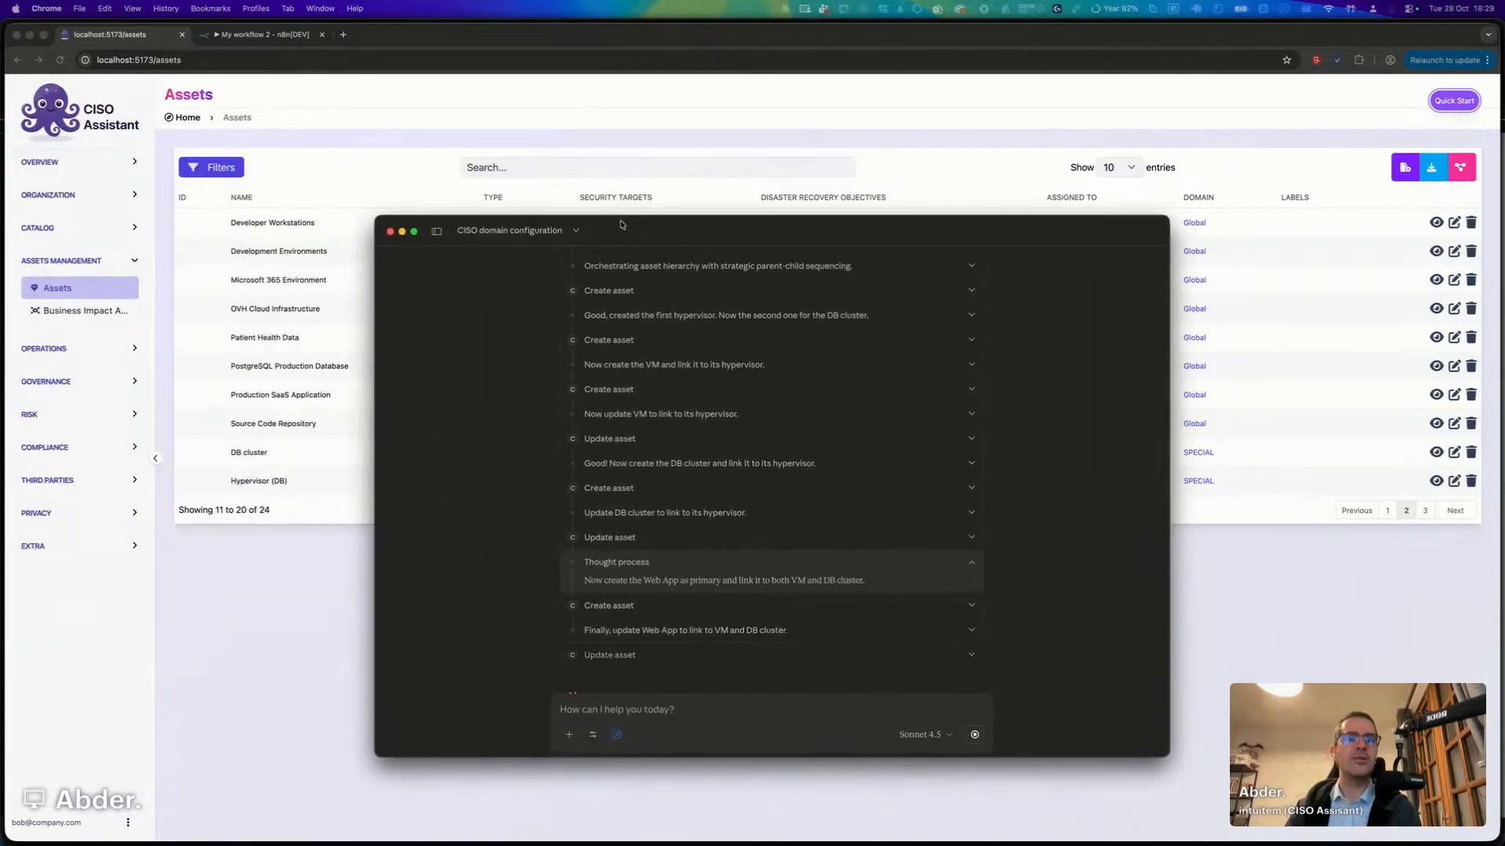
Open the assets dependency graph, show only the SPECIAL domain, and reposition the Hypervisor (DB) node to examine its links.
left_click_drag(621, 225, 0, 78)
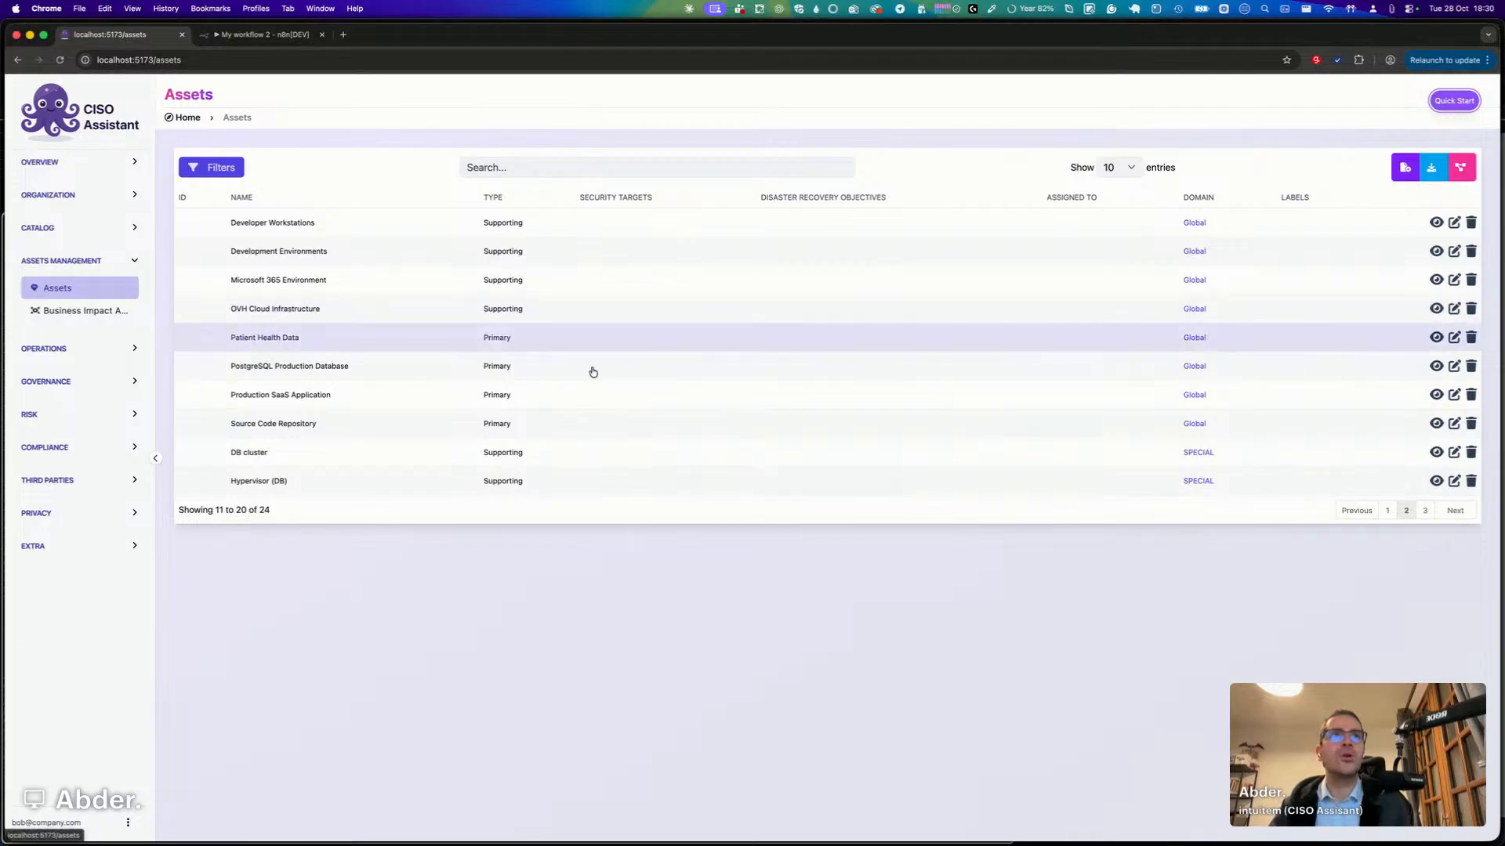
left_click(1471, 174)
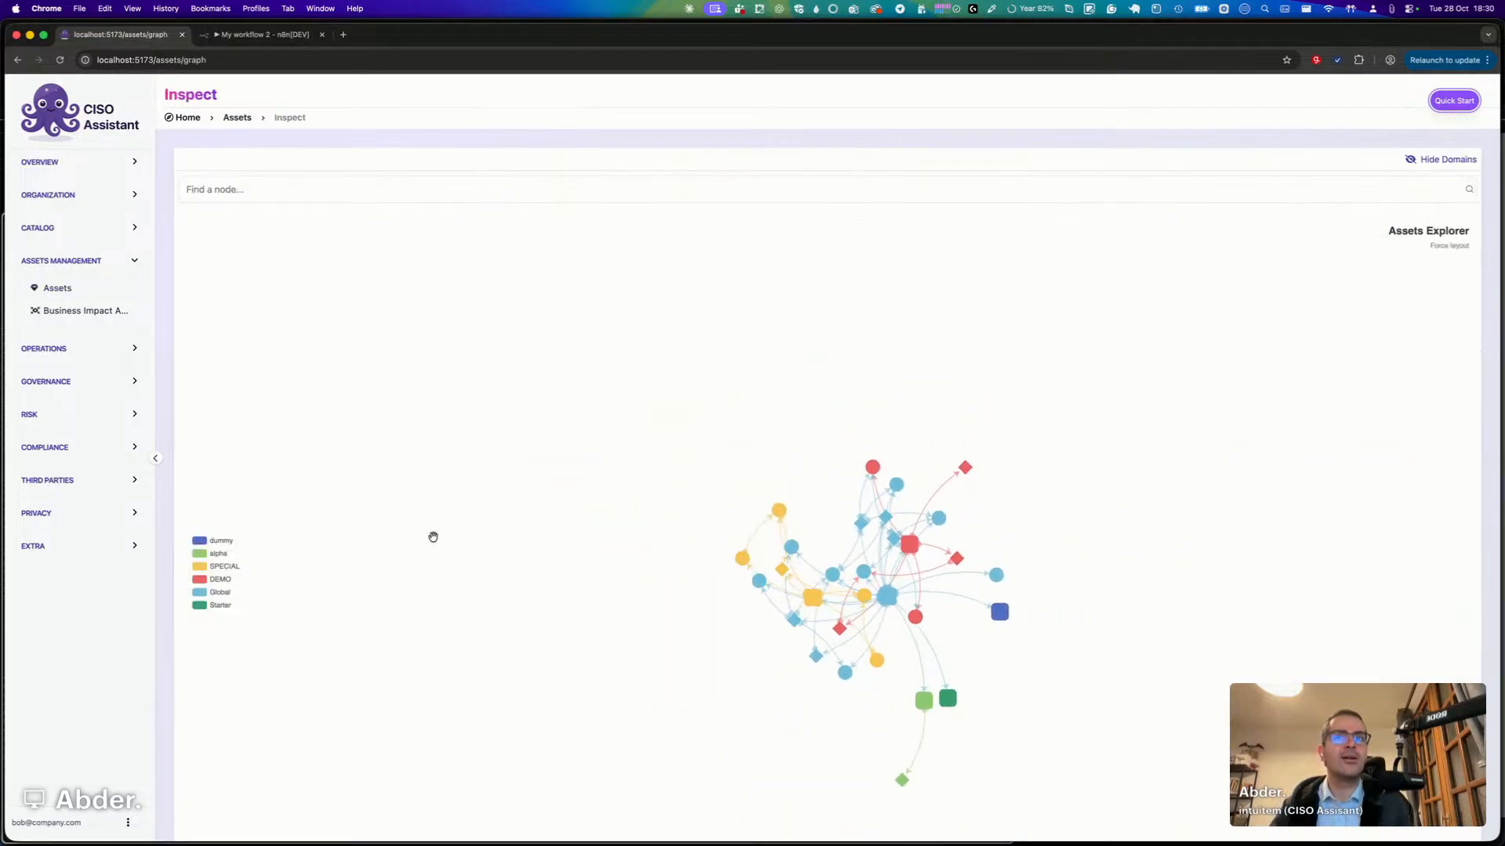
left_click(223, 555)
left_click(222, 542)
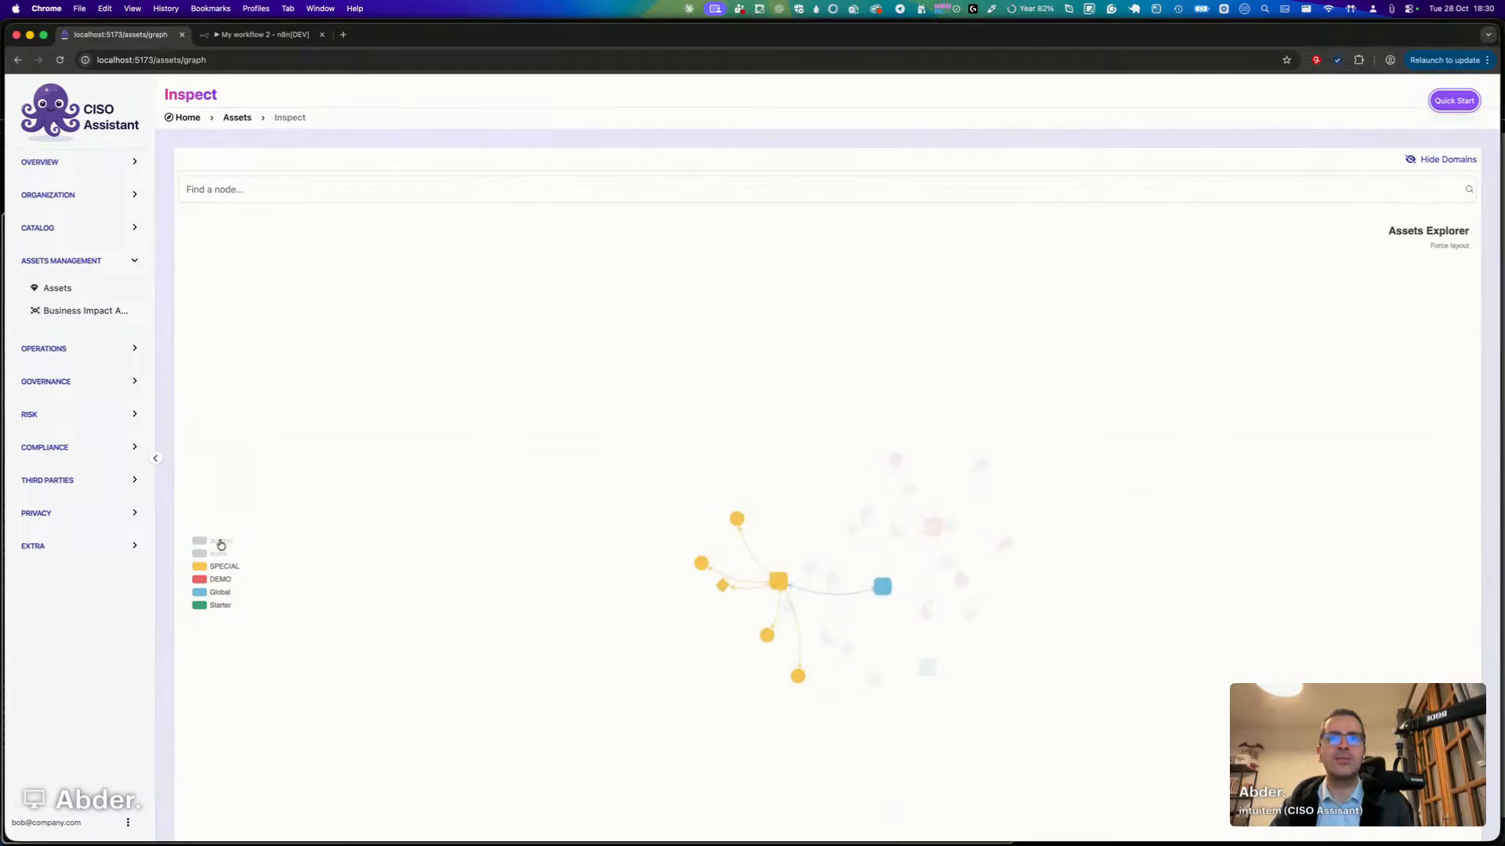
left_click(221, 580)
left_click(220, 593)
left_click(221, 606)
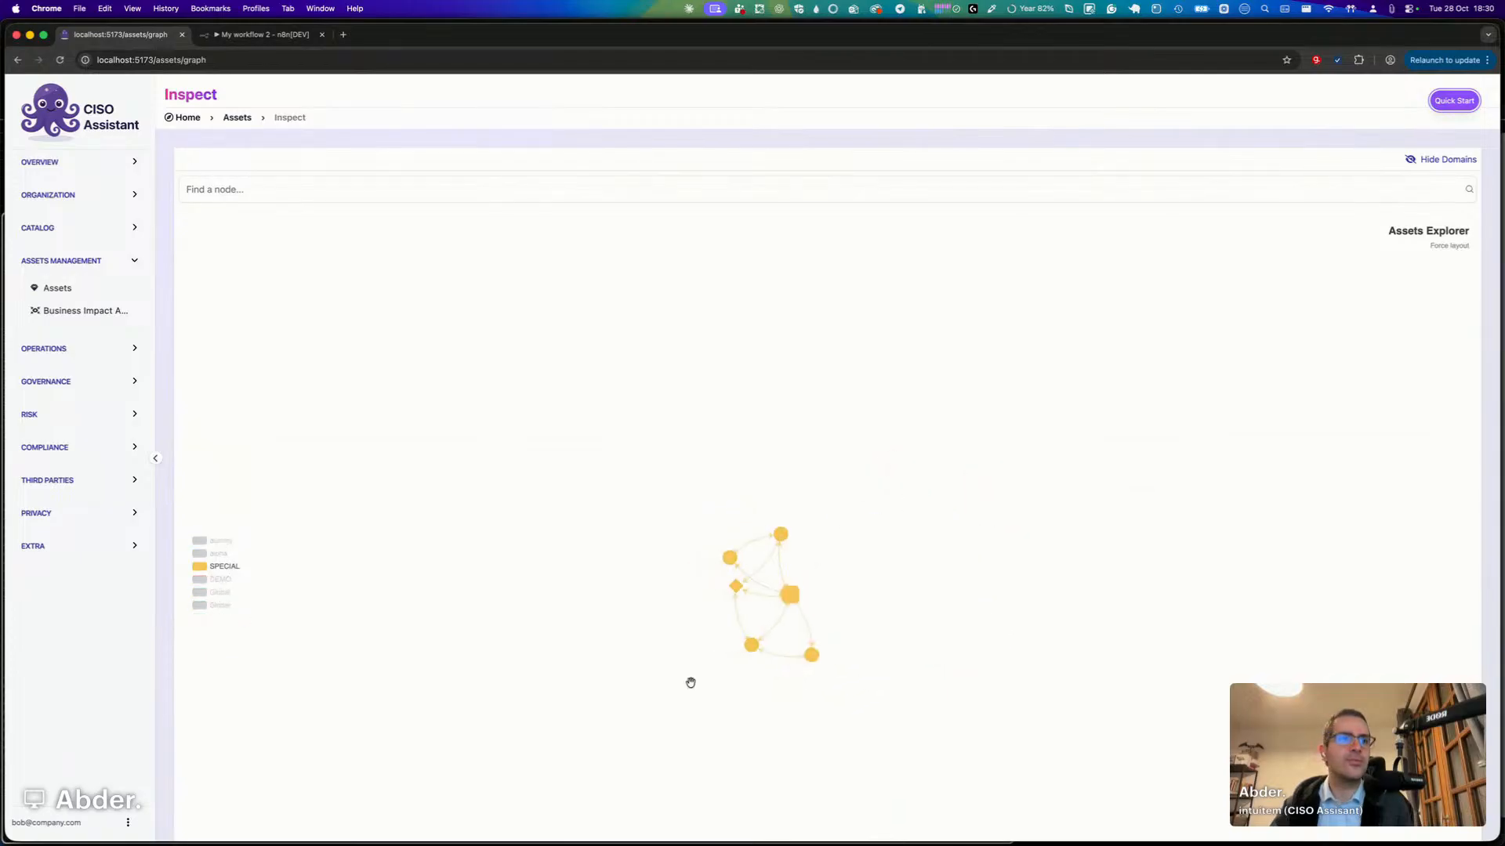
scroll(813, 621, "up", 5)
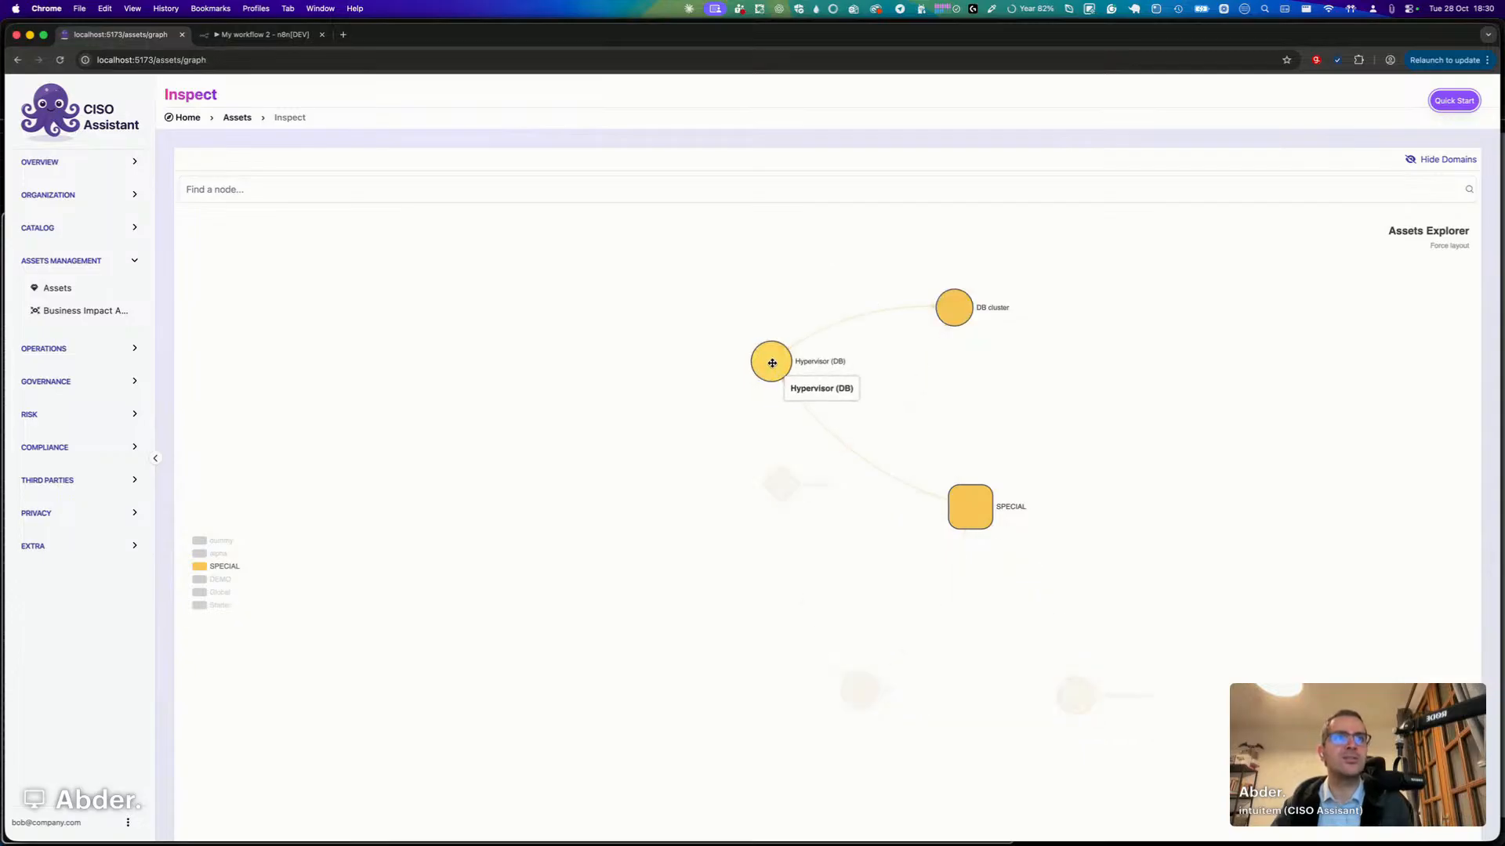
left_click_drag(766, 358, 1042, 394)
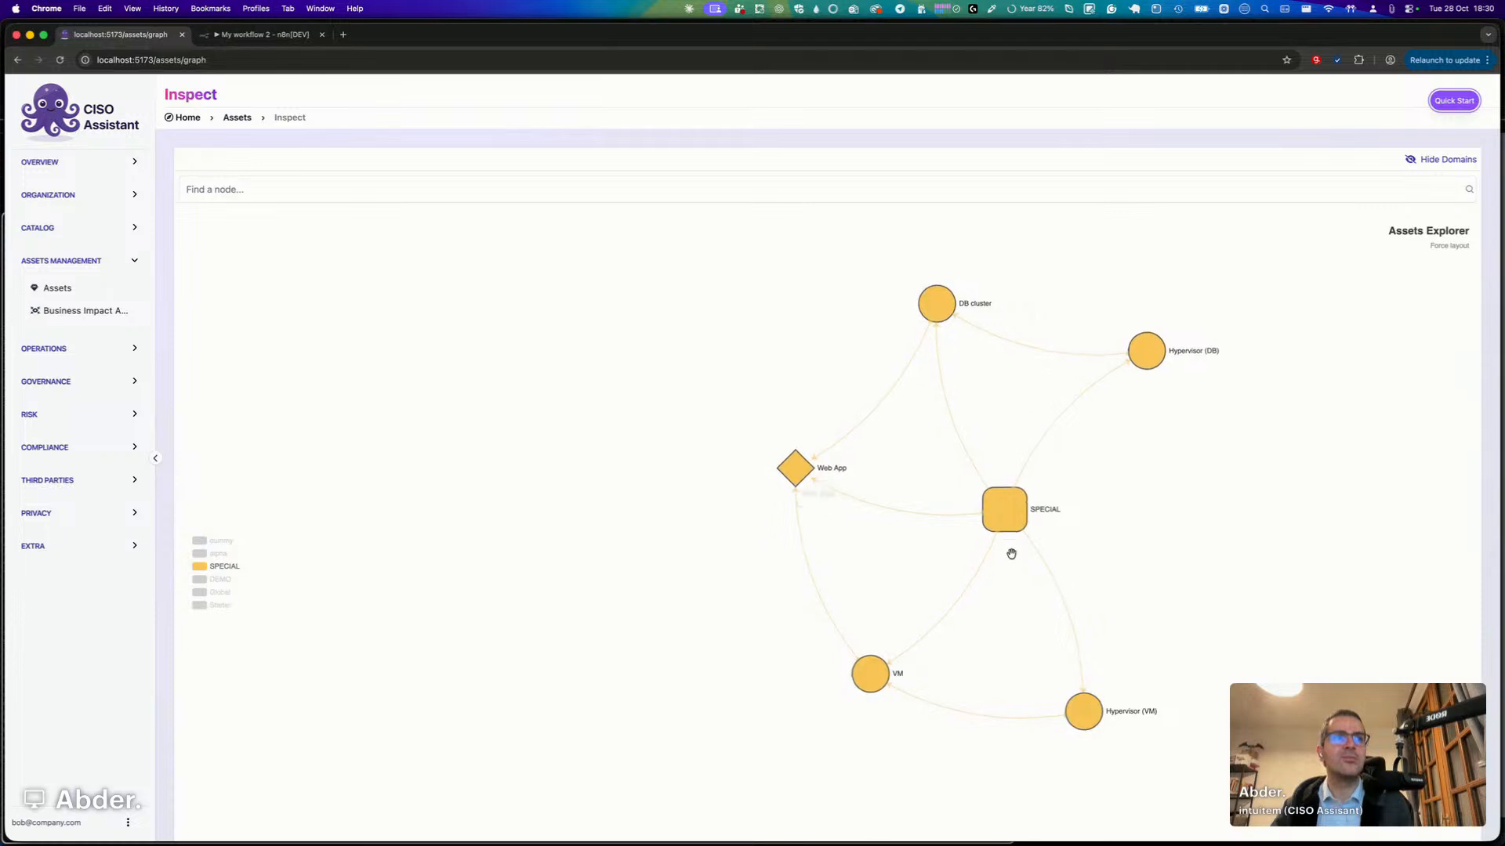
Hide the domain nodes in the assets graph and filter it to the SPECIAL domain to examine the chain leading to Web App.
left_click(1450, 159)
left_click(212, 542)
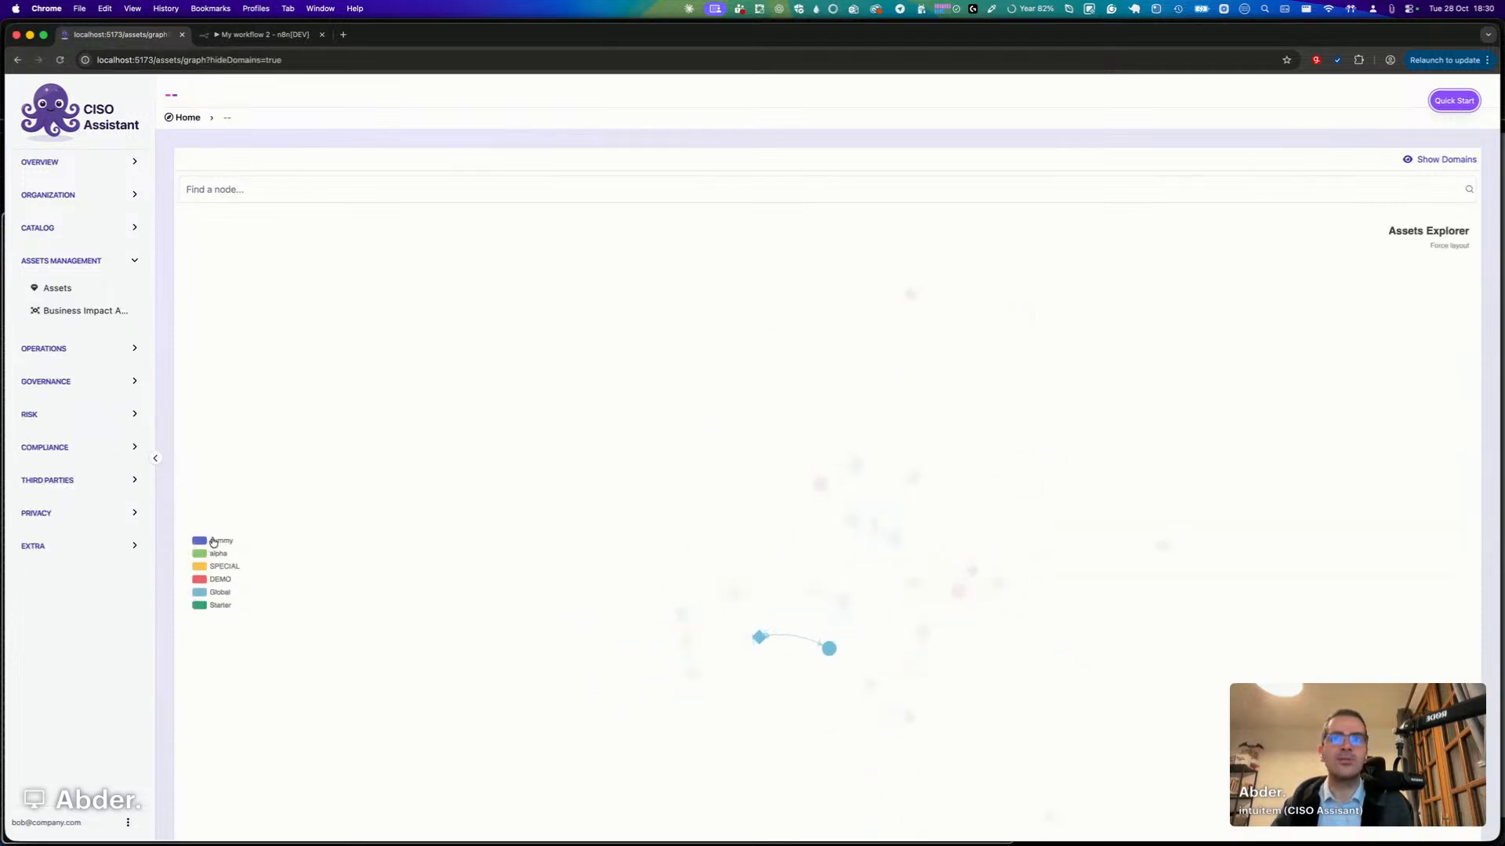
left_click(218, 554)
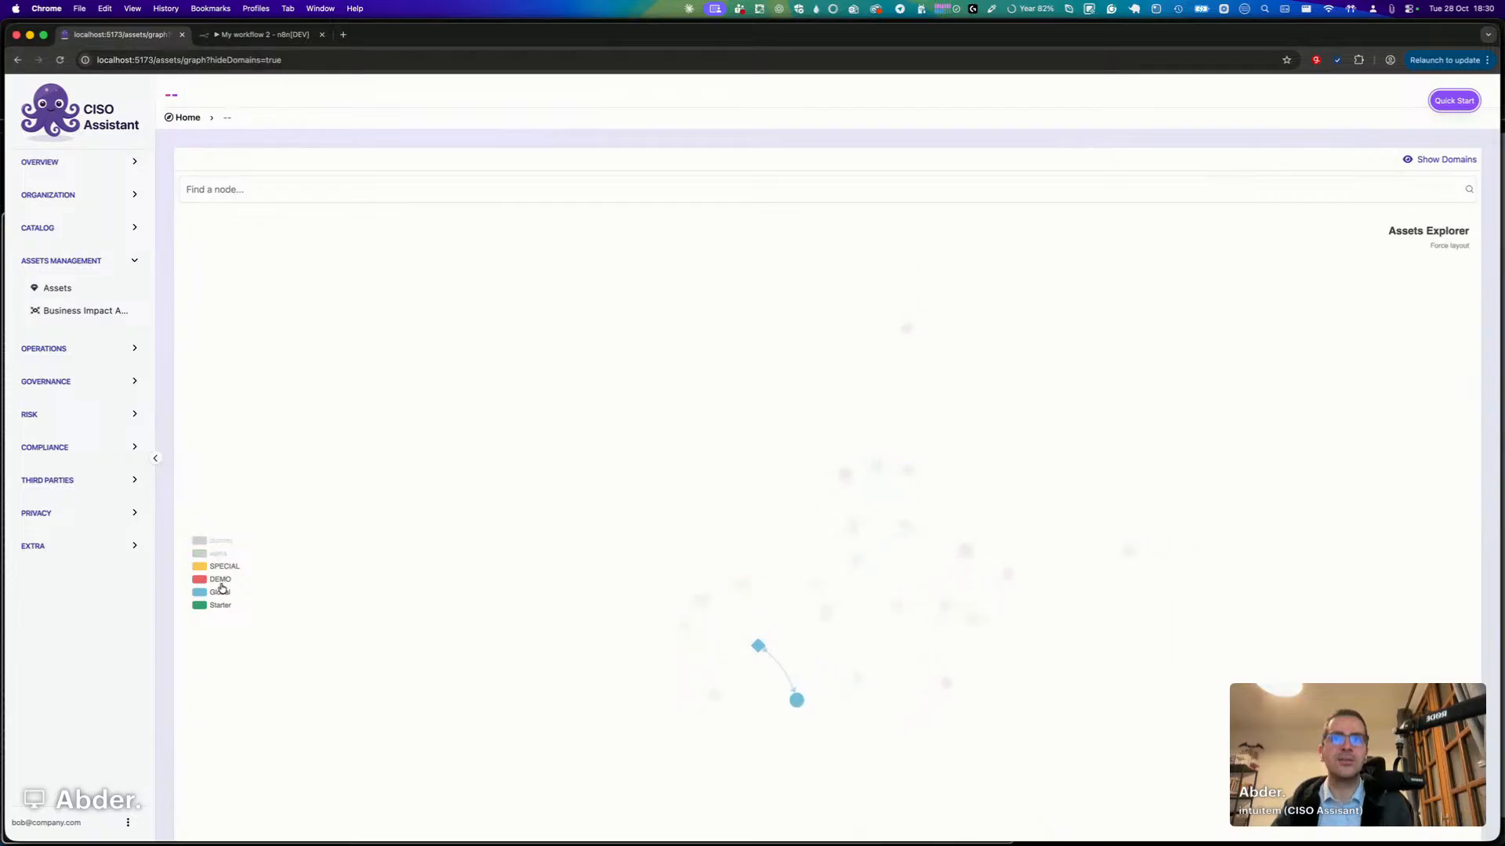
left_click(219, 580)
left_click(219, 592)
left_click(221, 605)
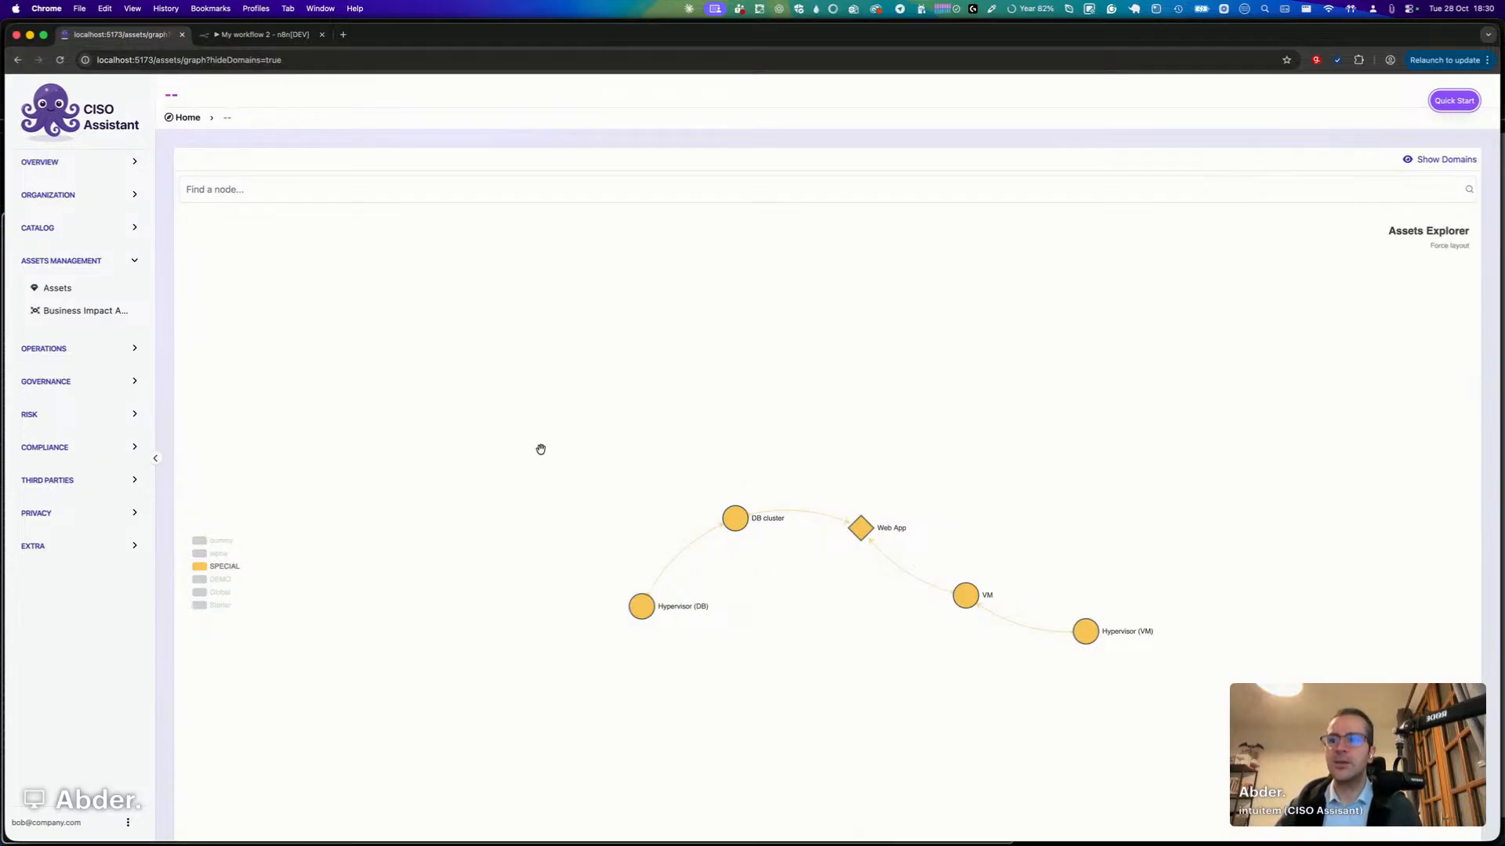
Go from the assets list to the business impact analyses, start a new BIA, and review its name and perimeter fields.
left_click(80, 293)
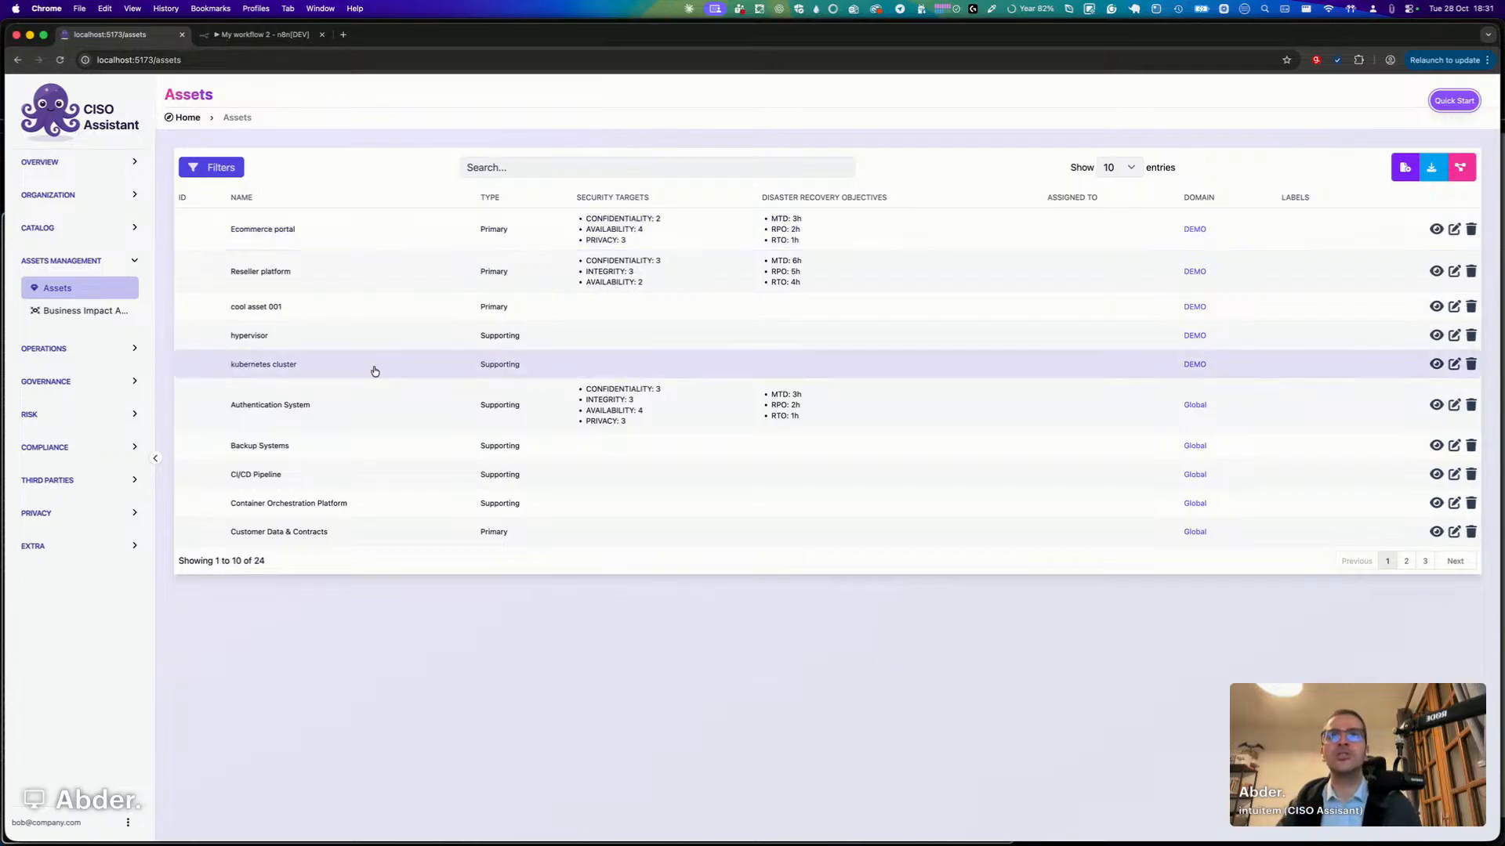
left_click(89, 317)
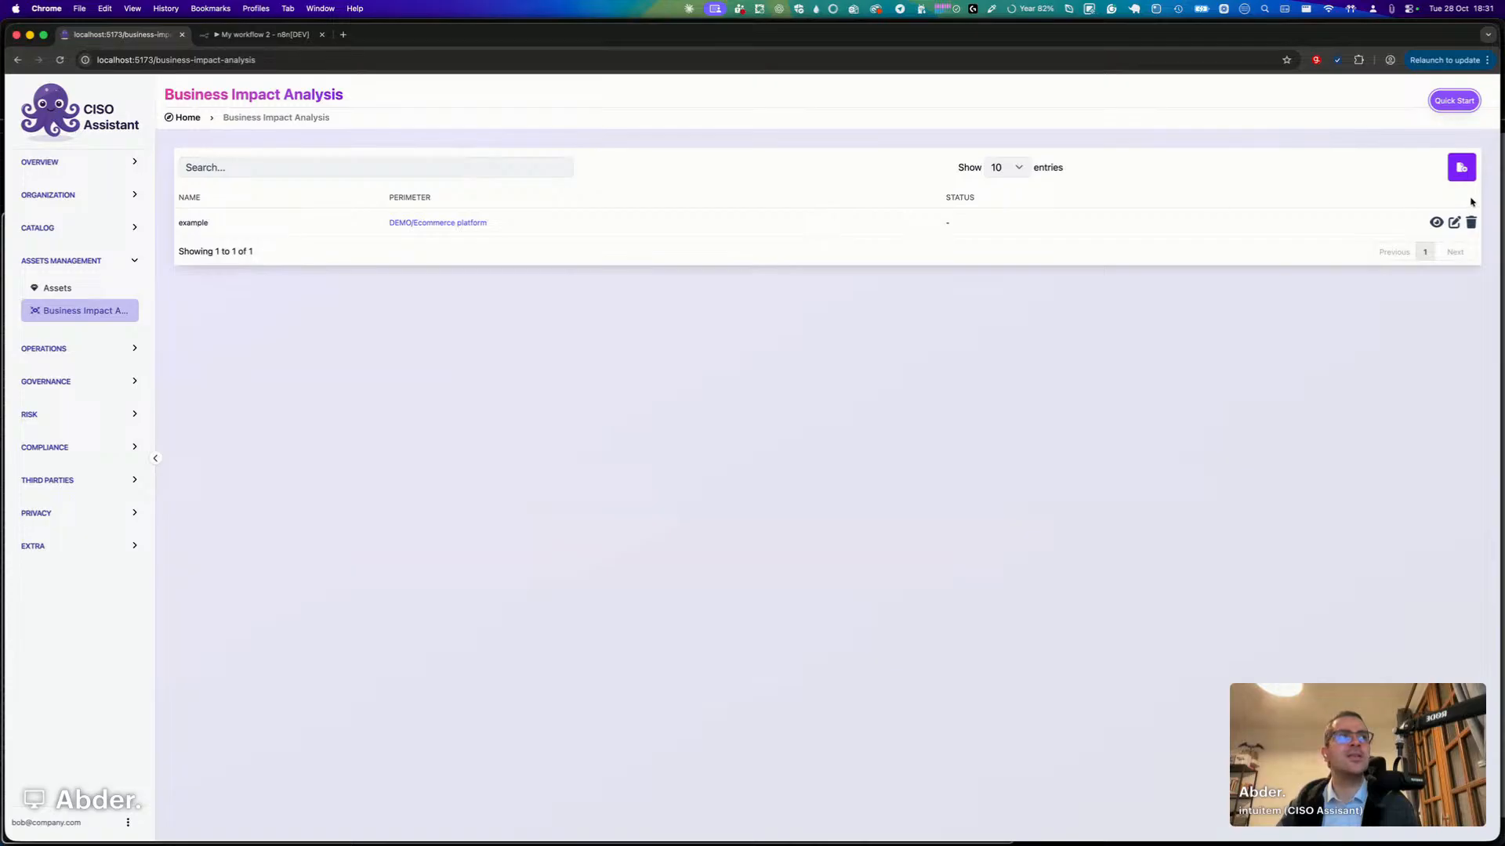
left_click(1459, 167)
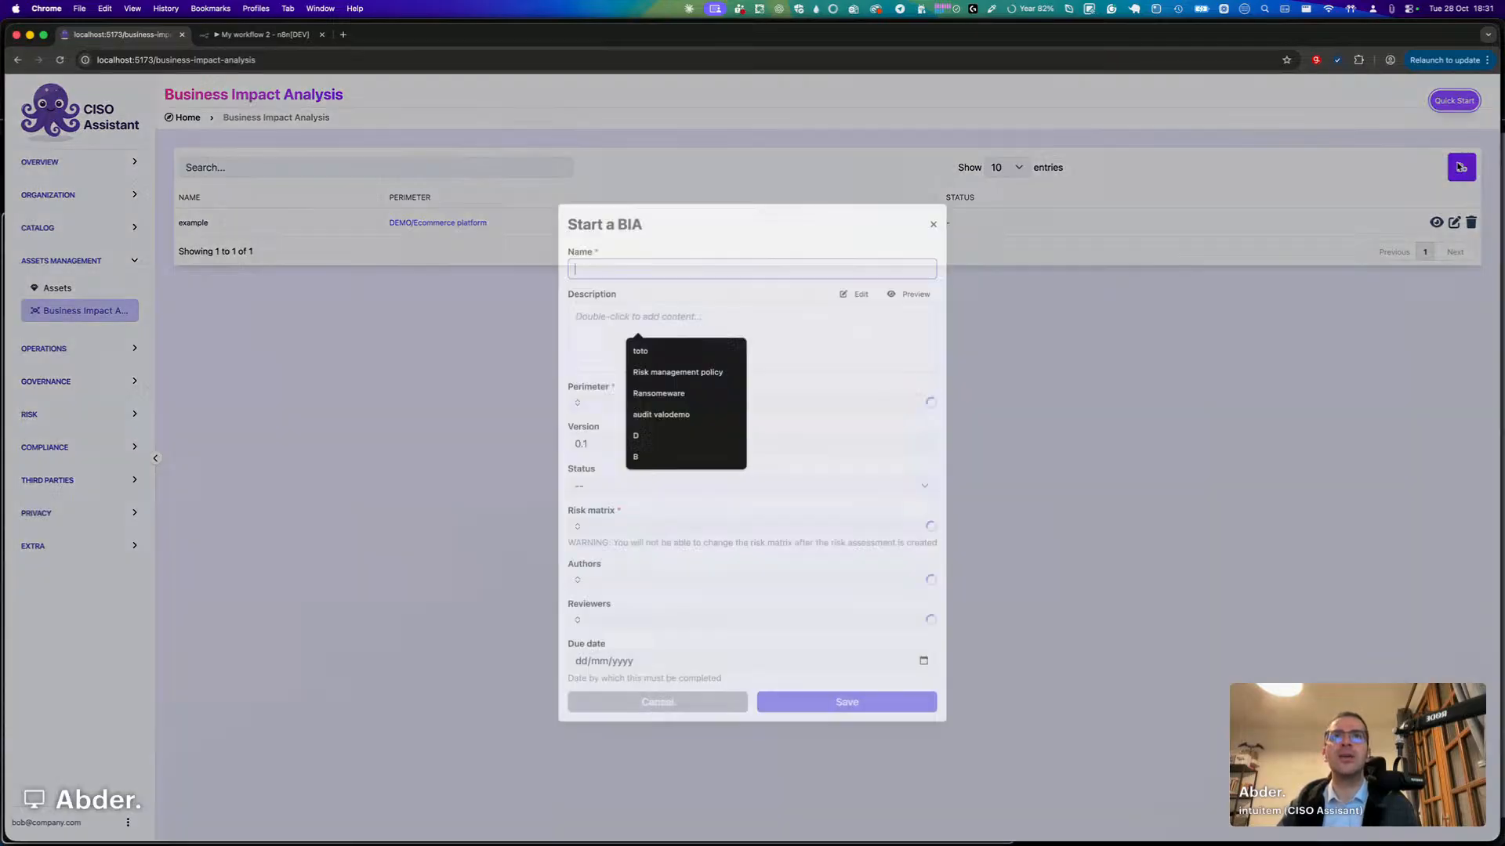
left_click(647, 297)
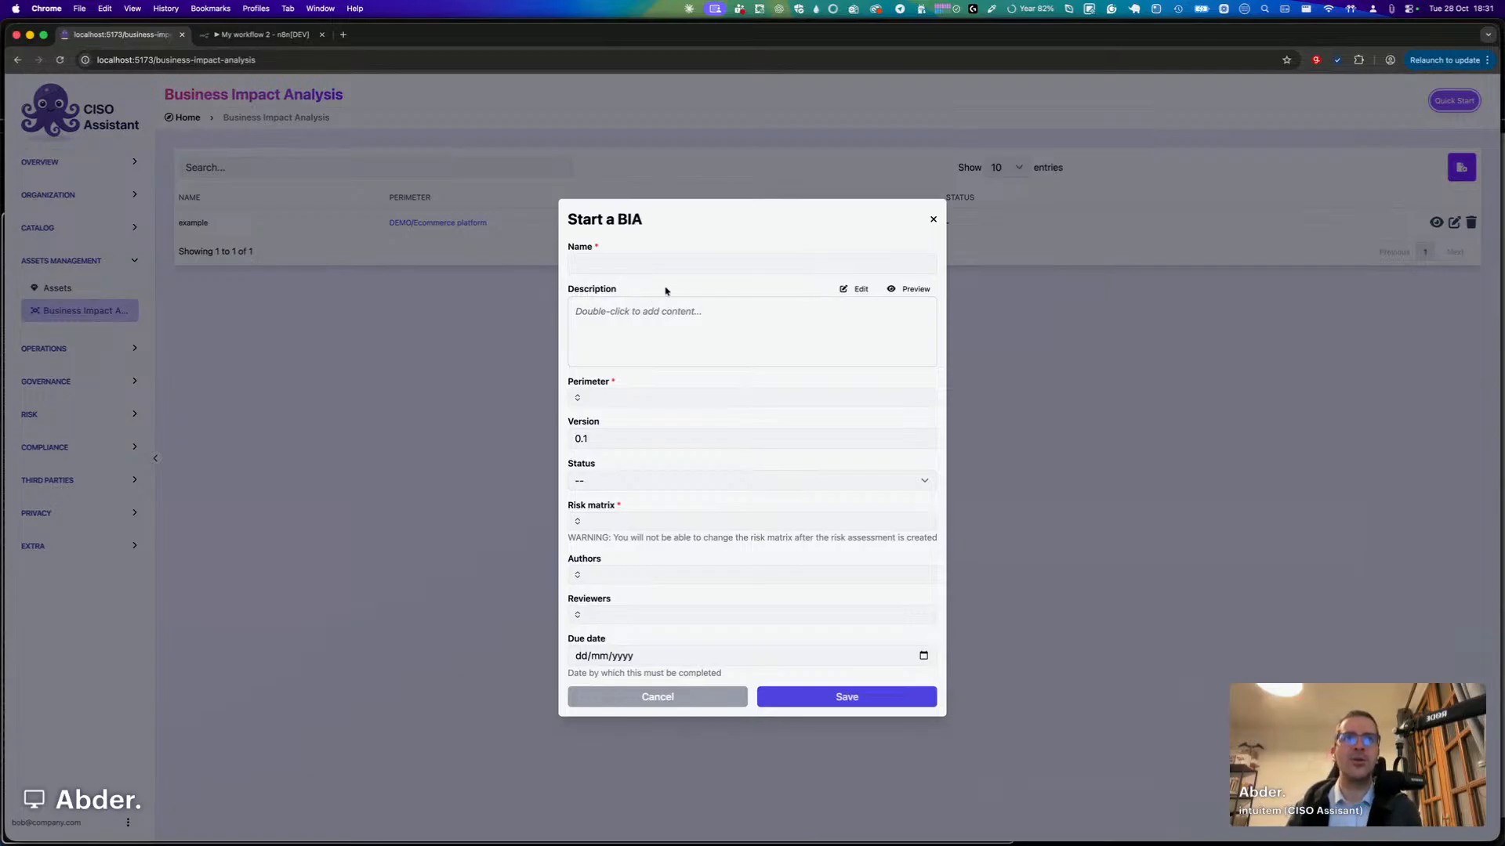
left_click(630, 265)
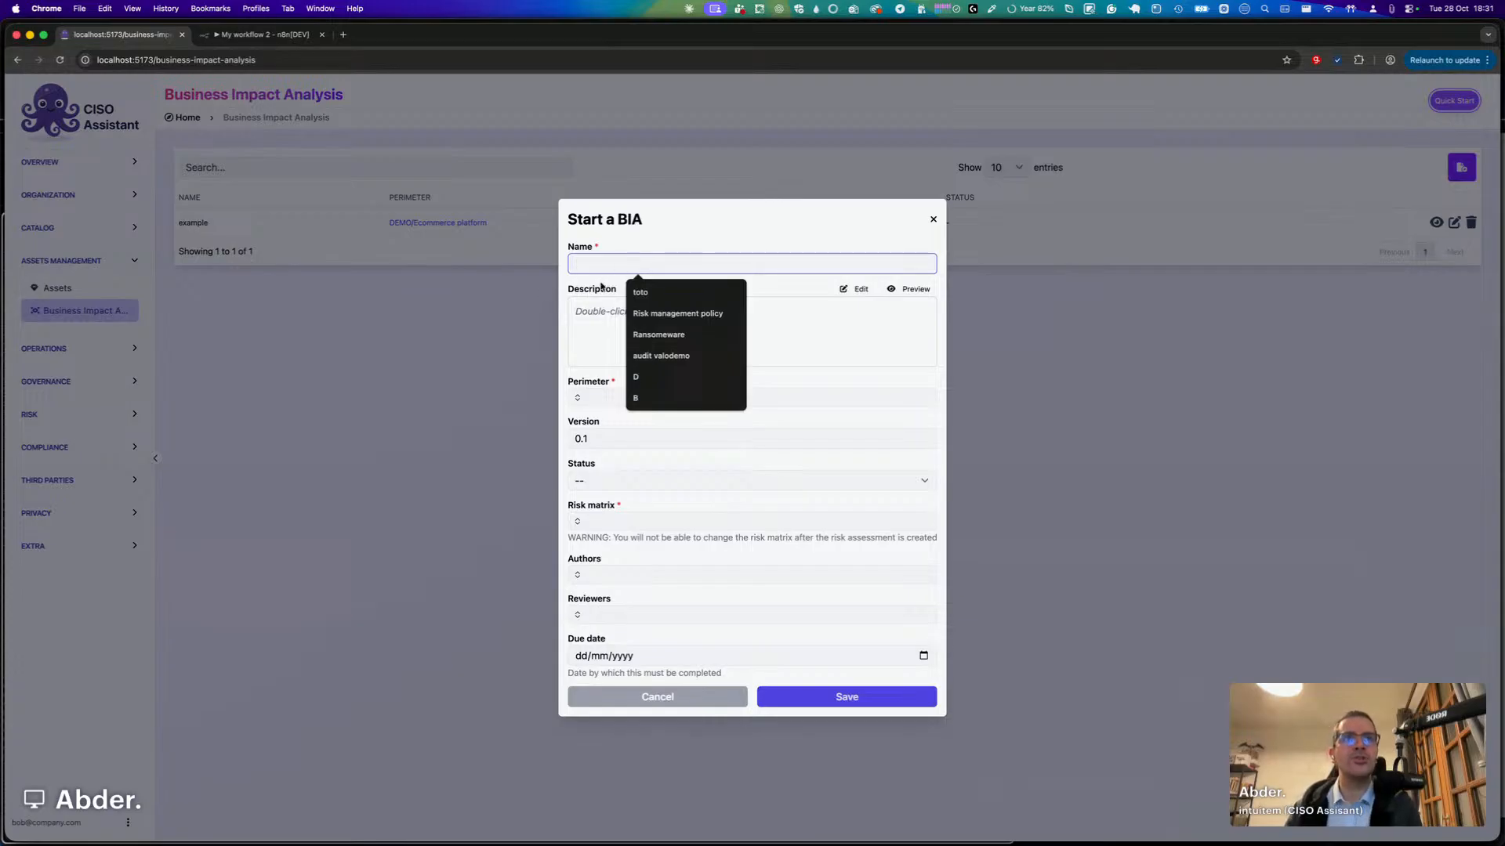
left_click(593, 396)
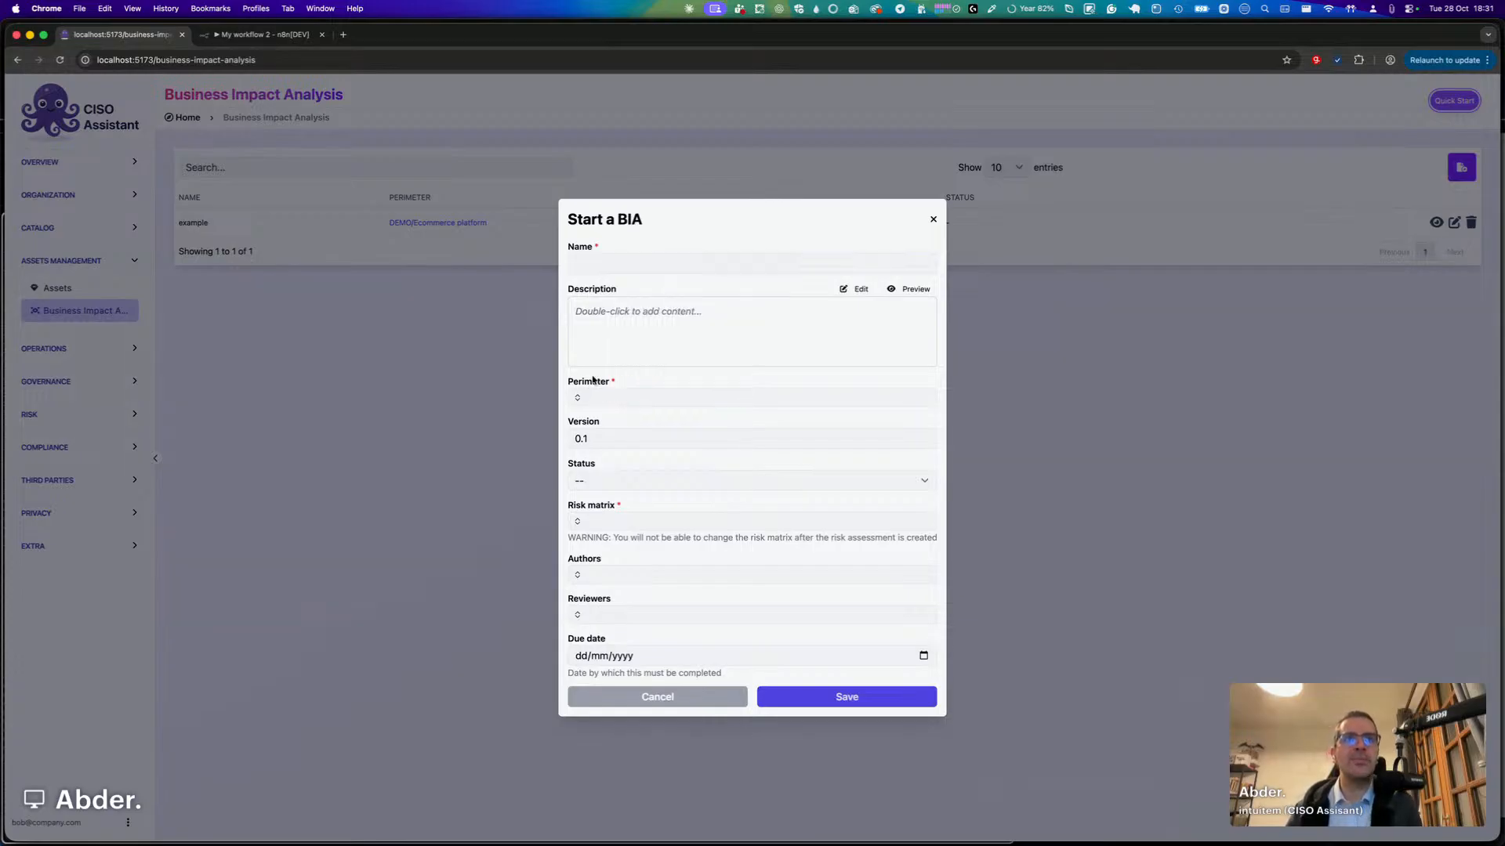
left_click(664, 383)
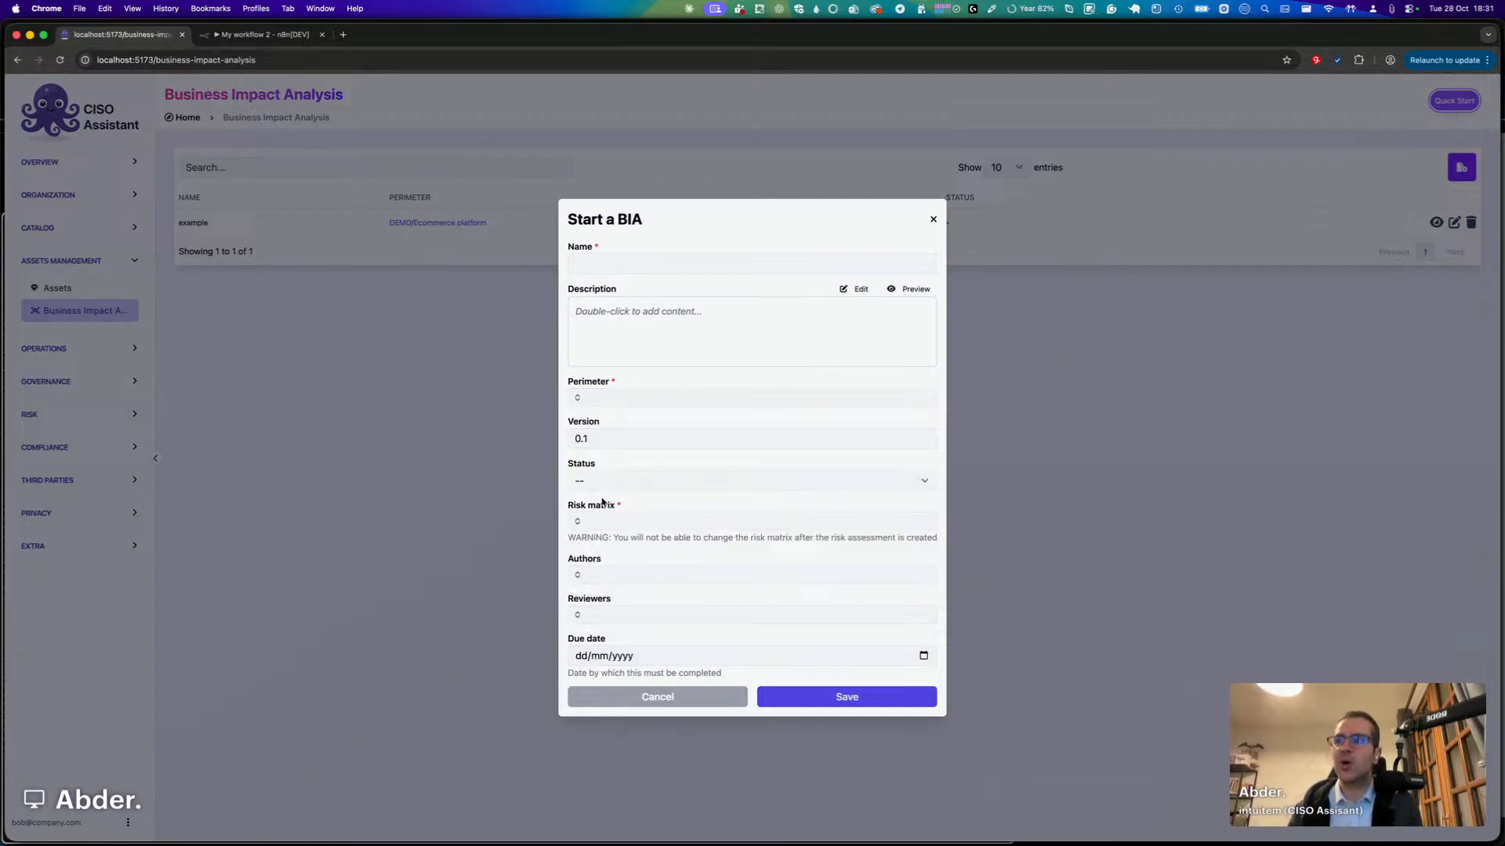
Try the 4x4 risk matrix from EBIOS-RM in the new BIA and discard the form without saving.
left_click_drag(587, 509, 651, 510)
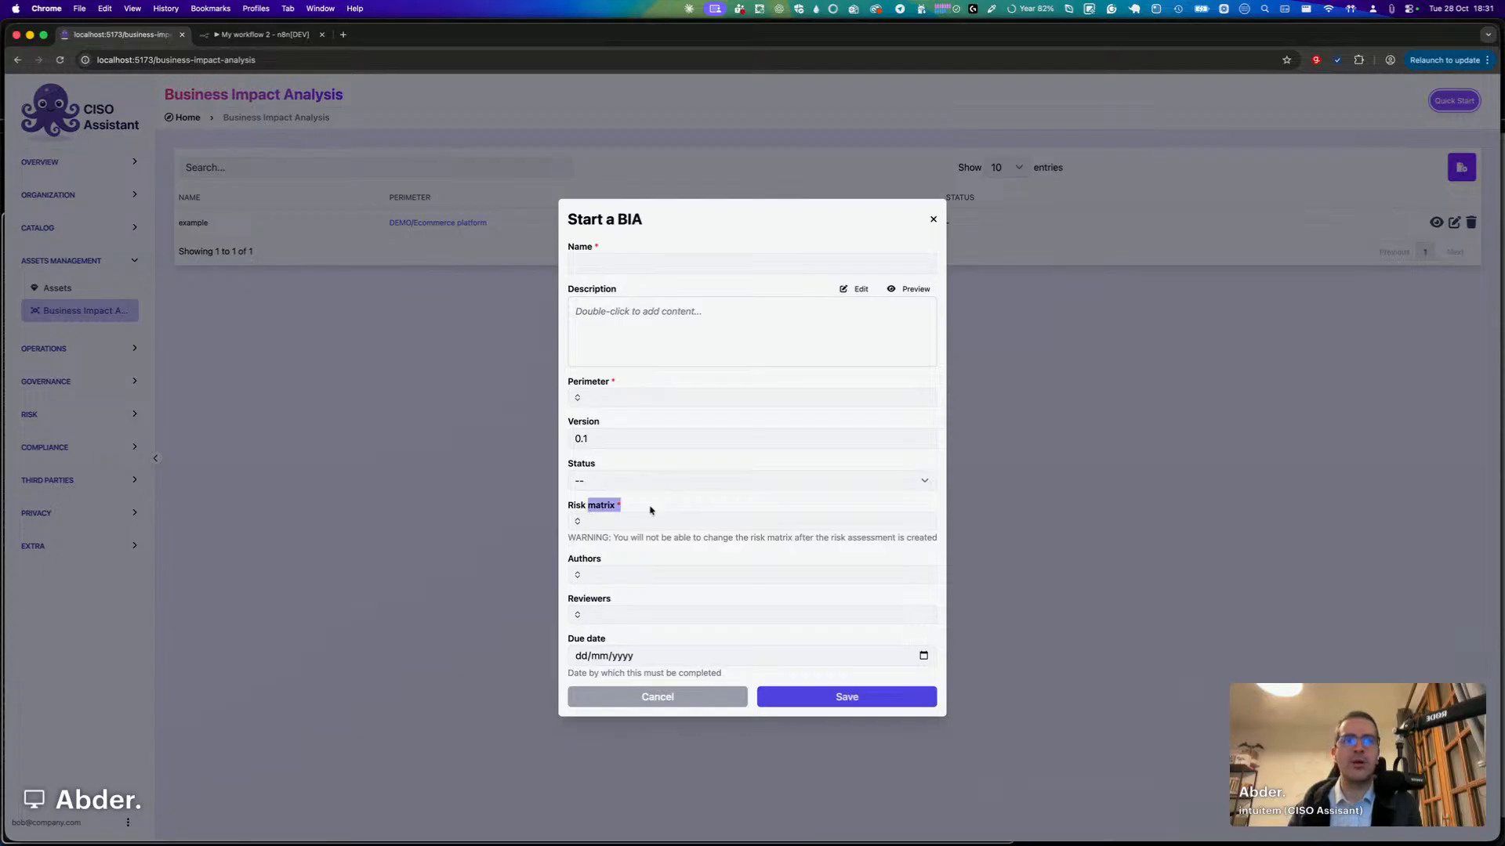
left_click(626, 509)
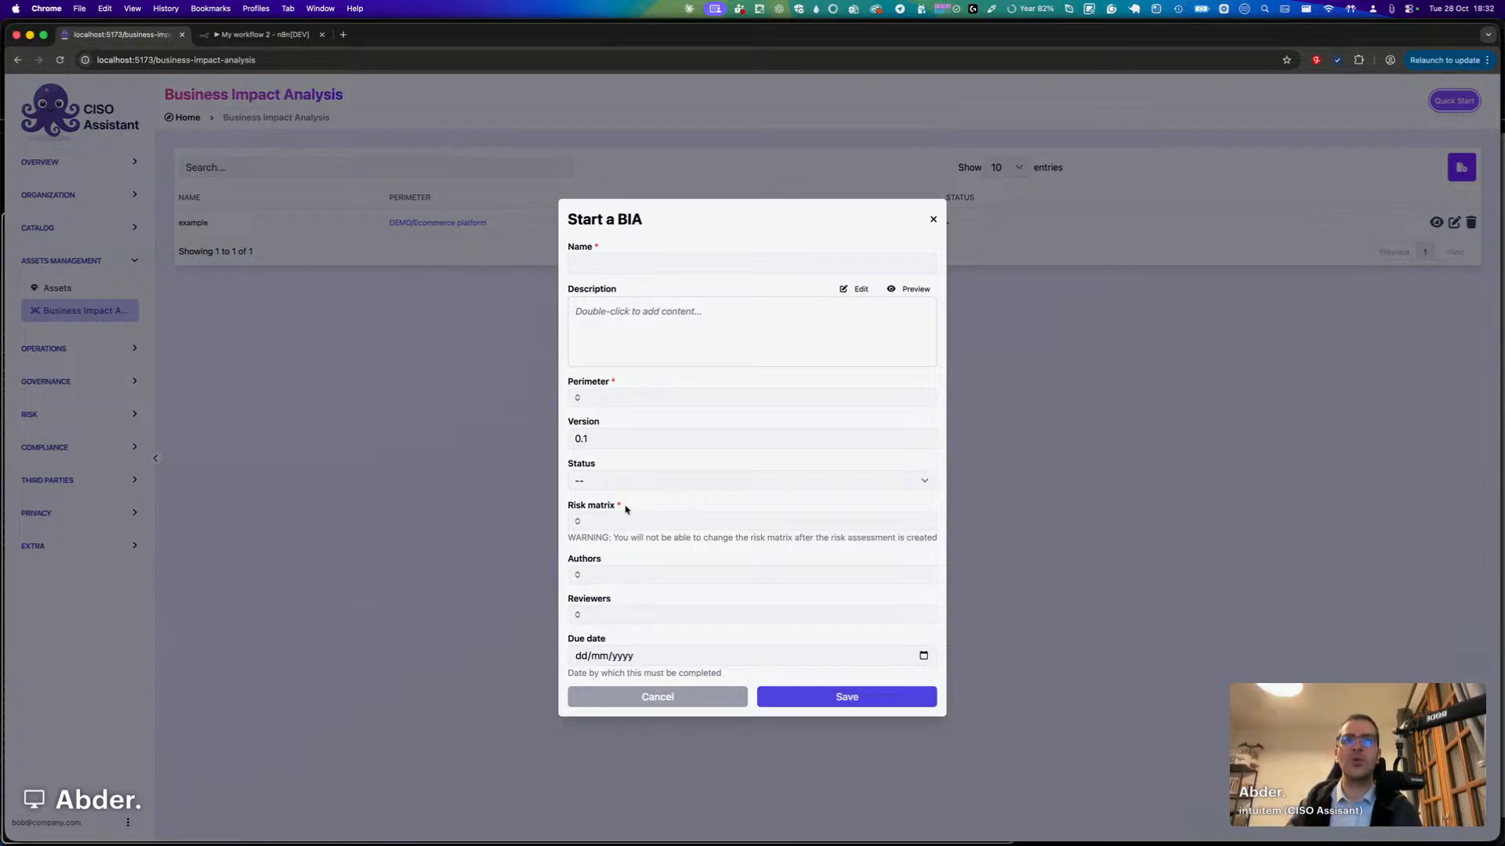
left_click_drag(601, 508, 642, 509)
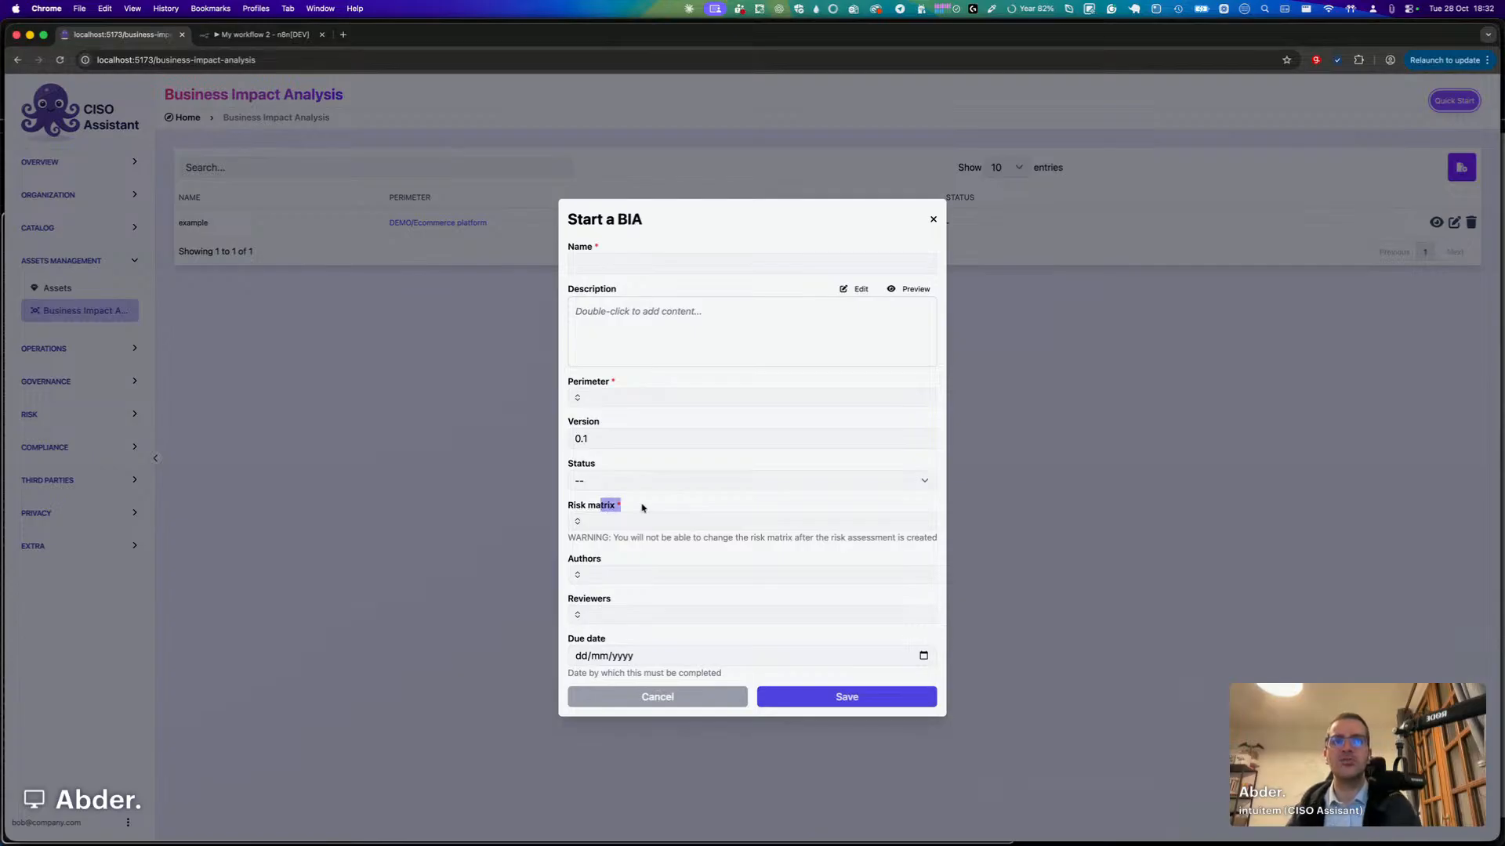
left_click(602, 535)
left_click(625, 522)
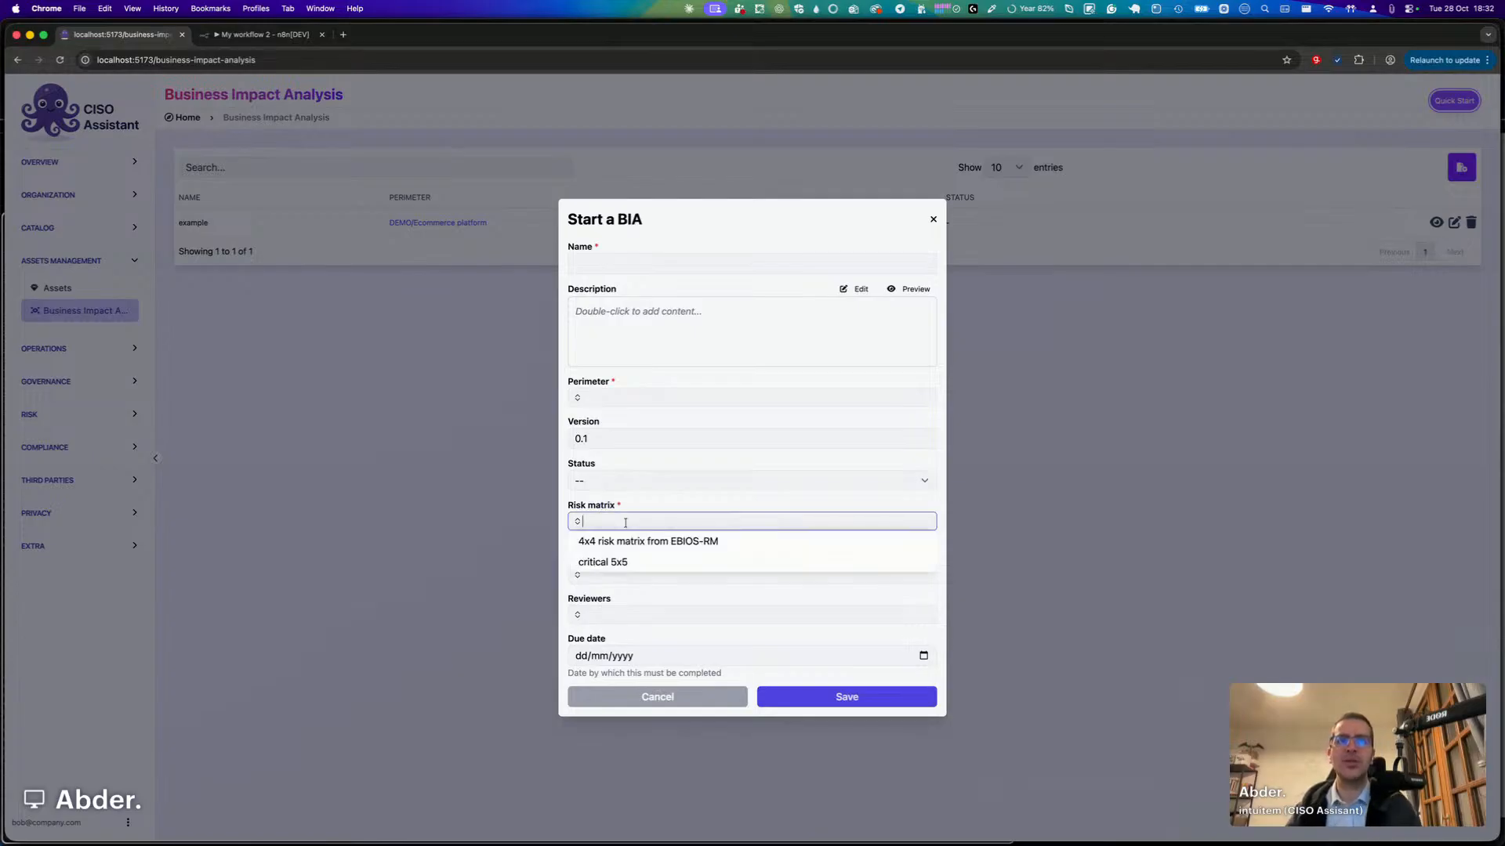
left_click(679, 541)
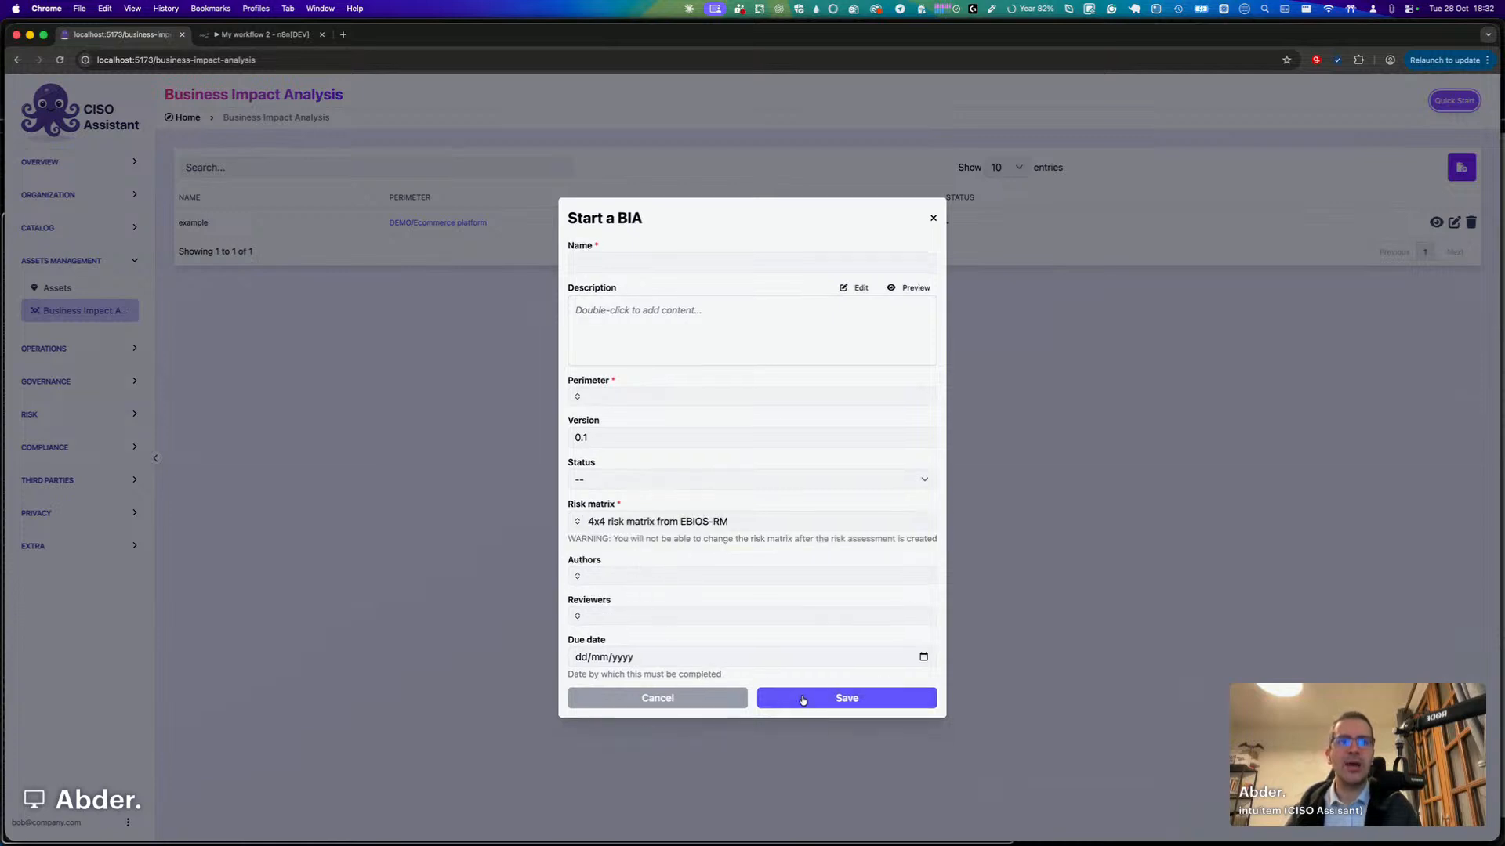
left_click(674, 704)
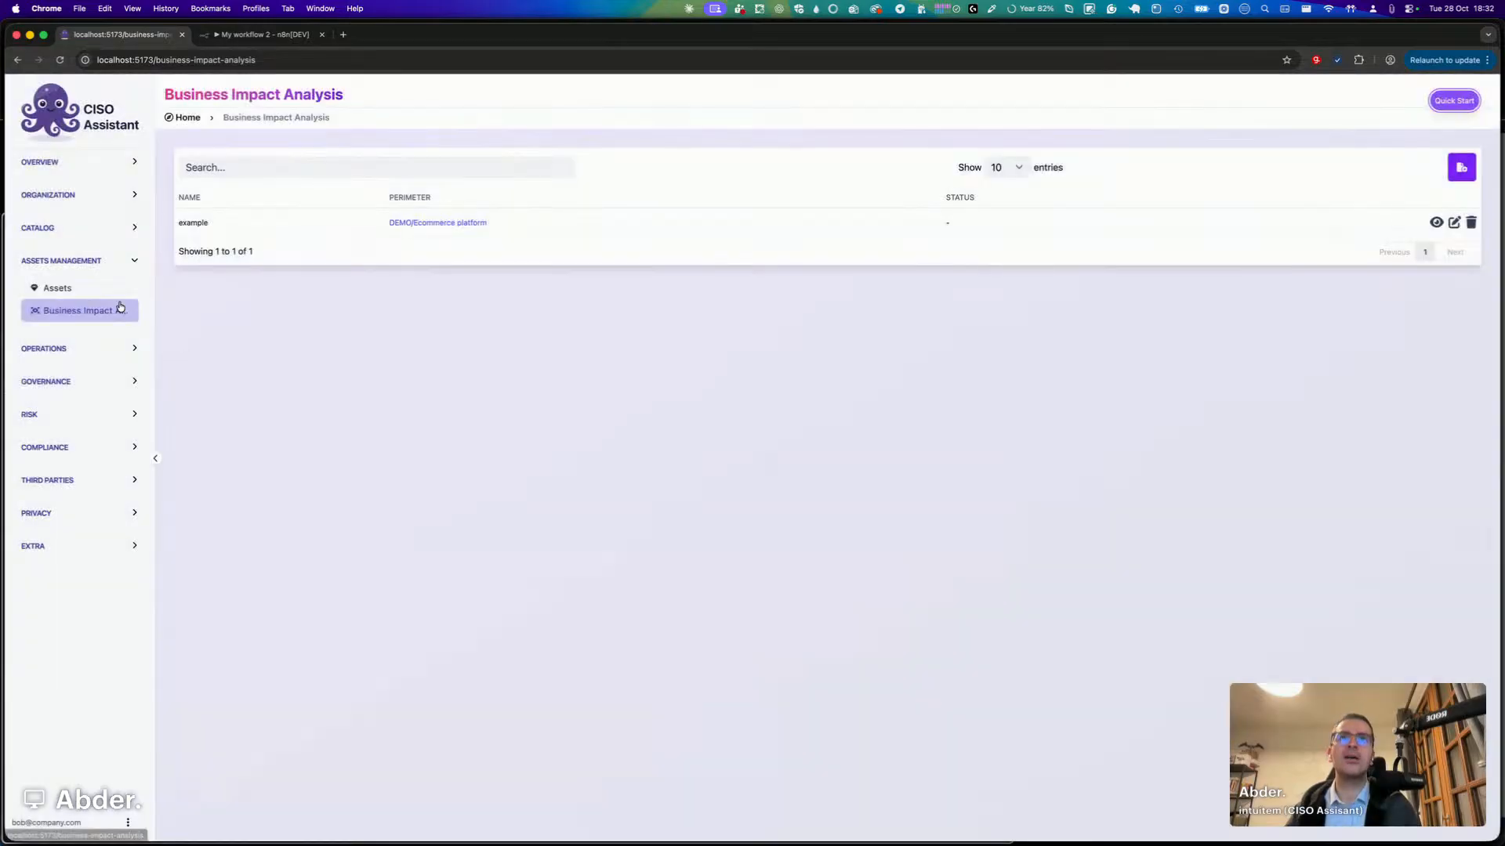
Open the example BIA and look through the assets available to include in its scope.
left_click(289, 223)
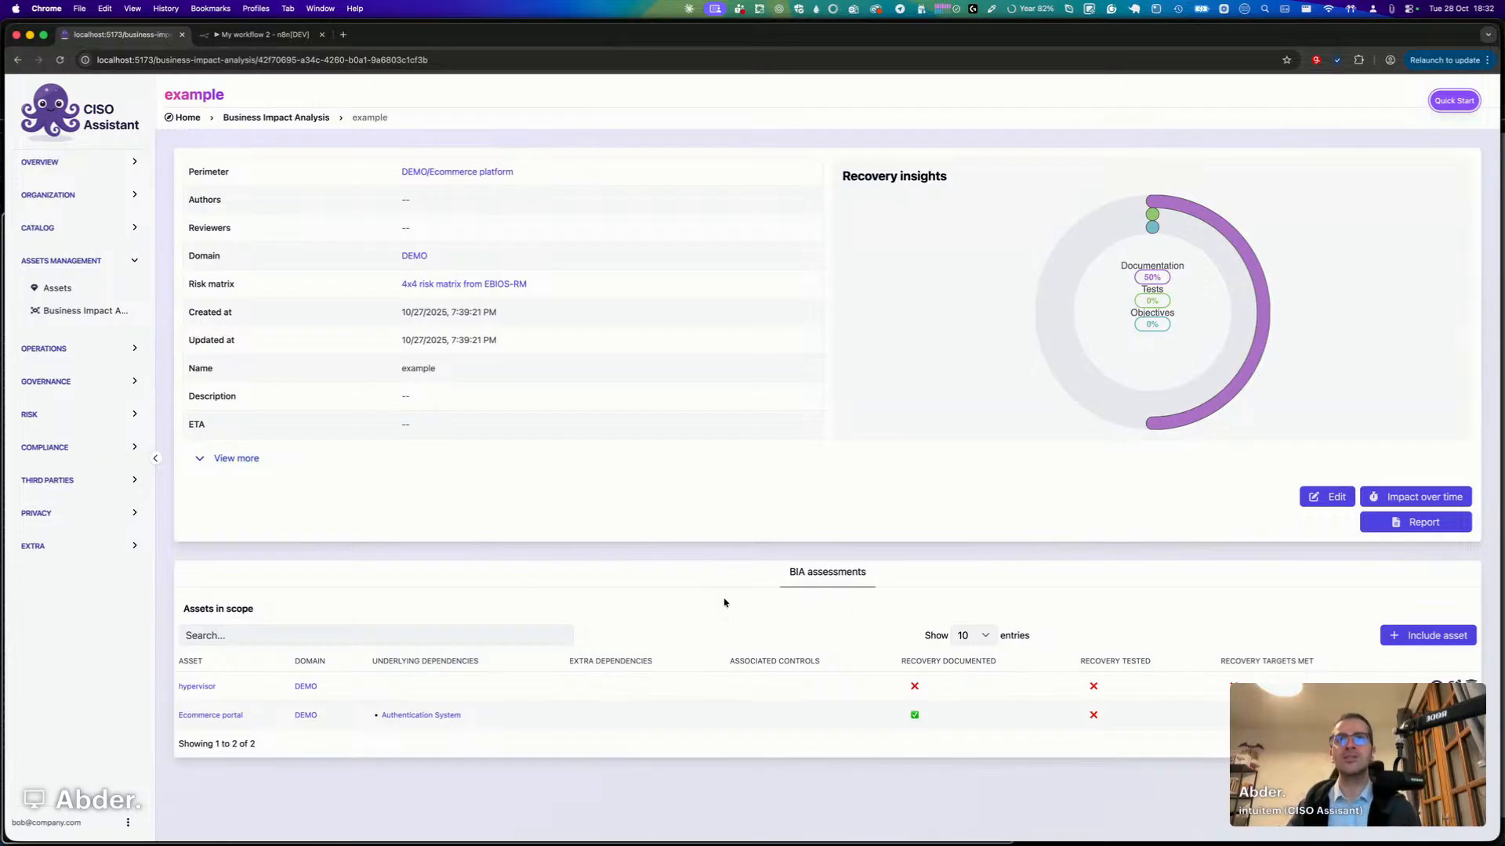
left_click(1439, 637)
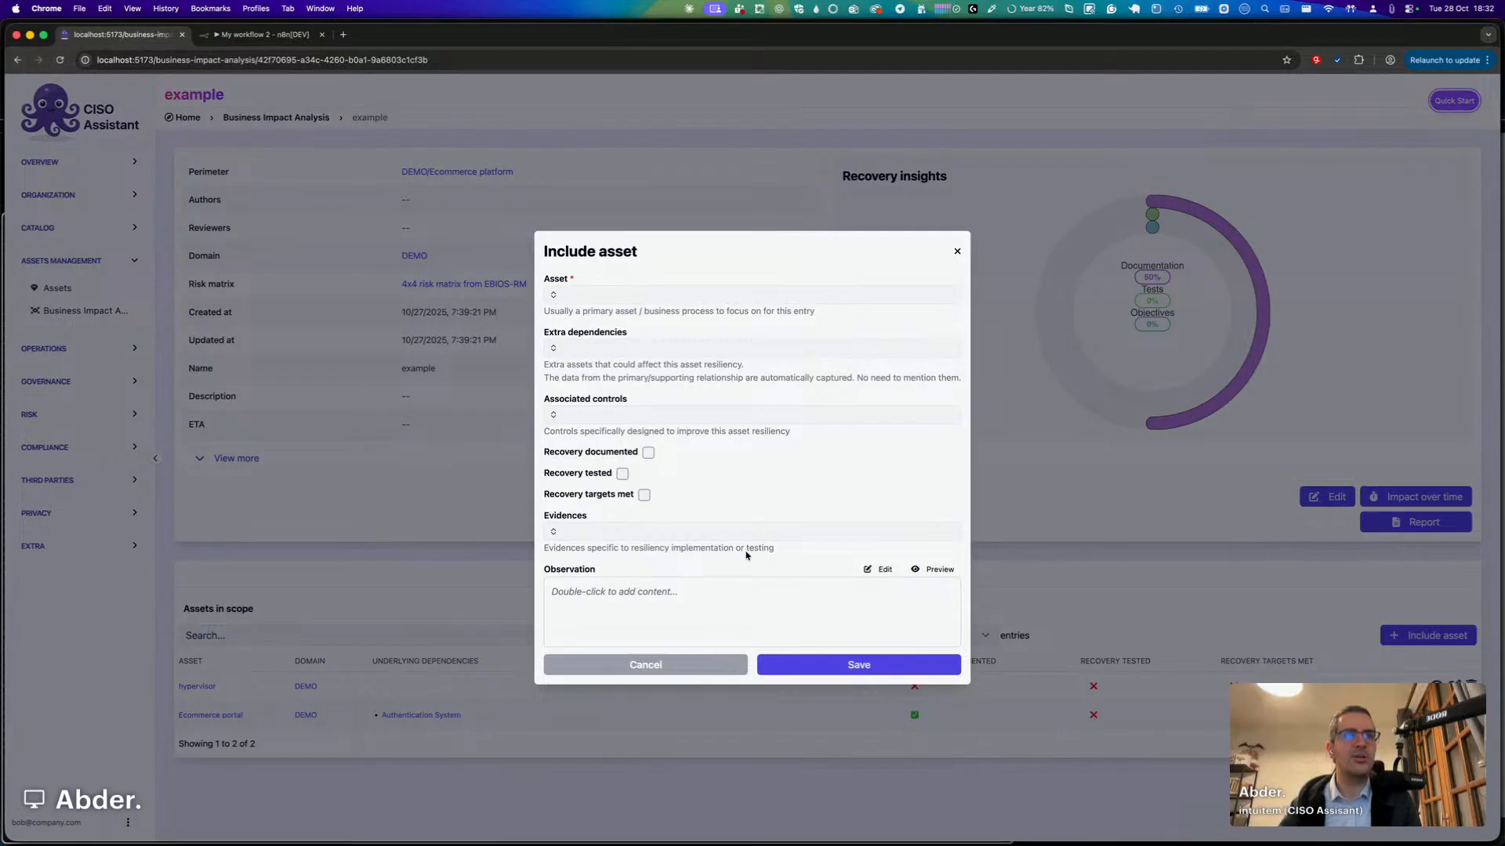
left_click(595, 292)
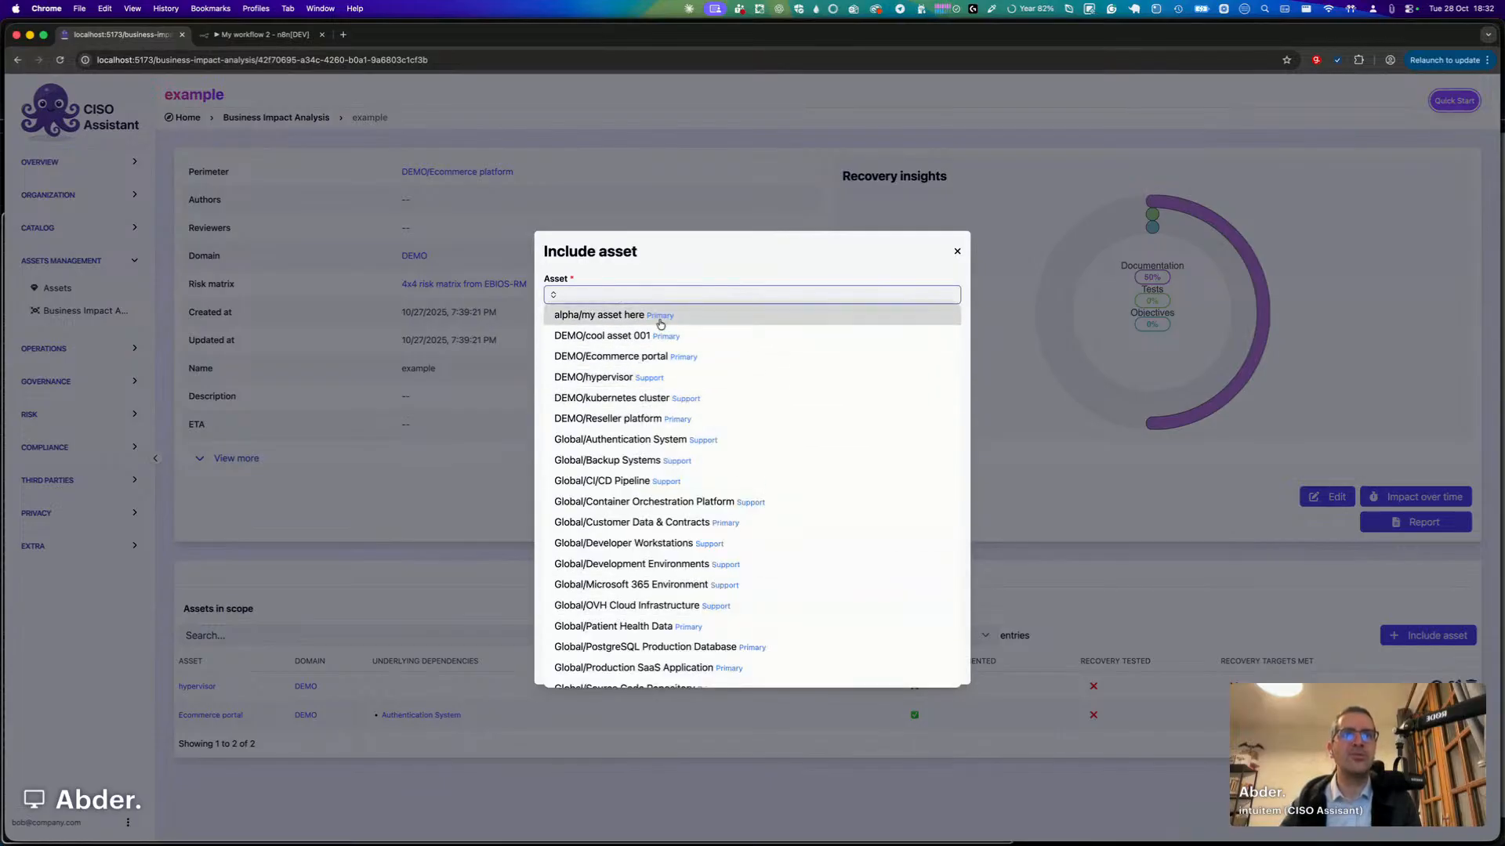
left_click(713, 274)
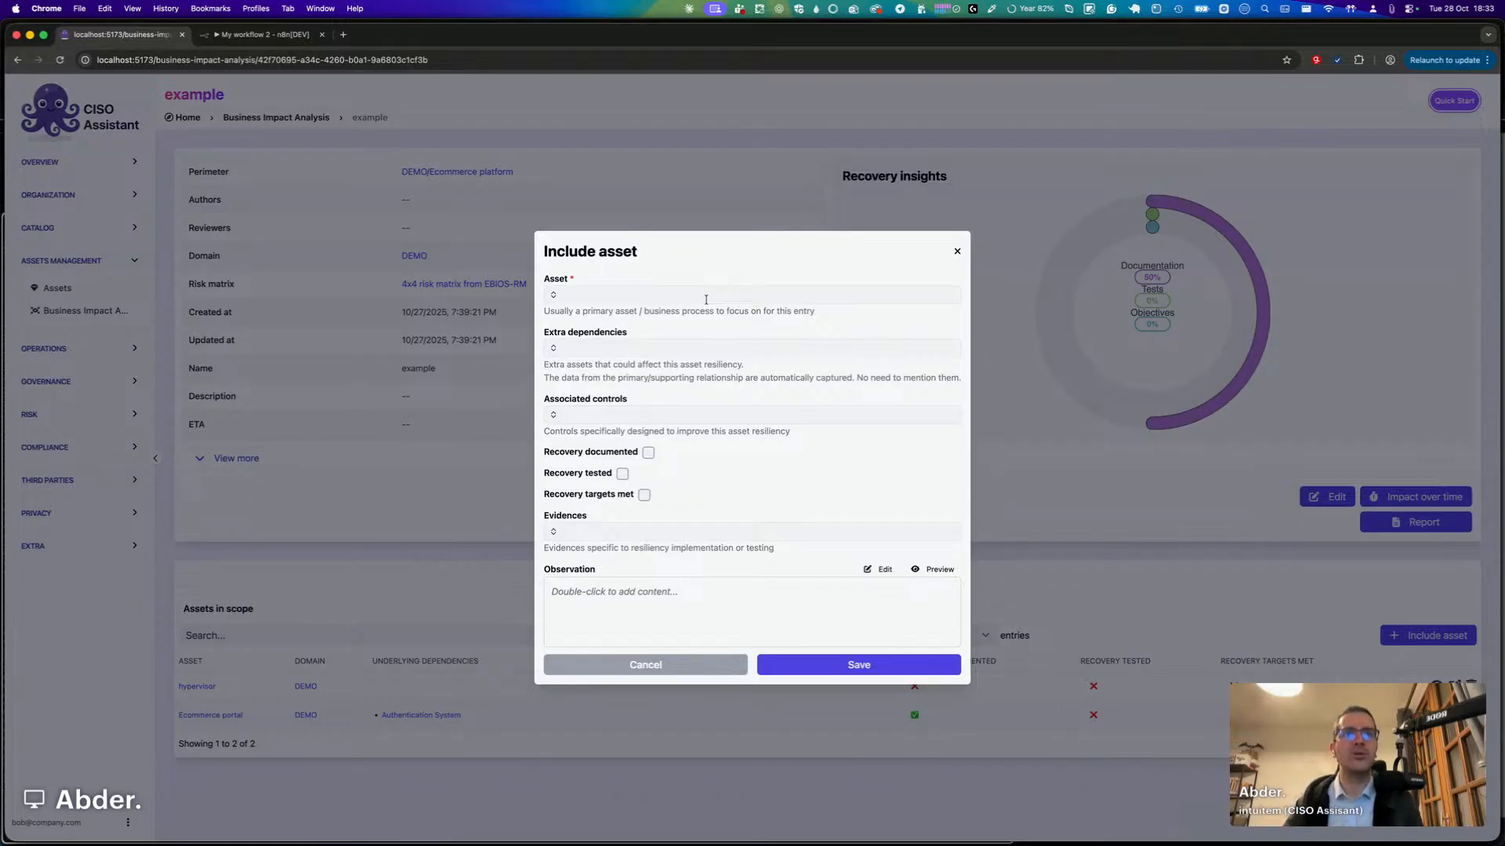
Review the extra dependencies and recovery criteria of the asset inclusion form and close it without saving.
left_click(573, 354)
left_click(670, 326)
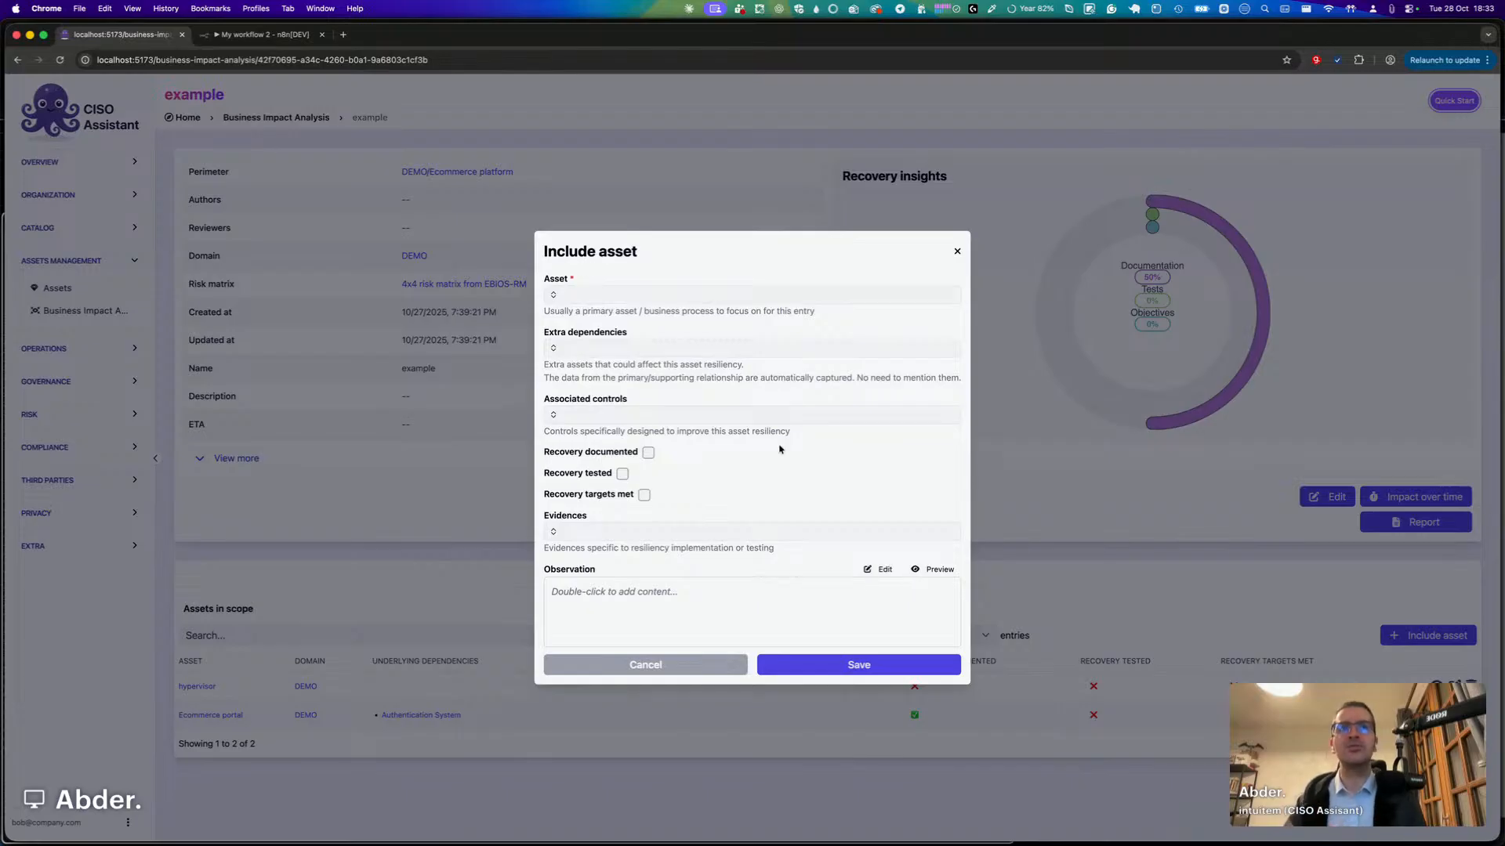
left_click(623, 347)
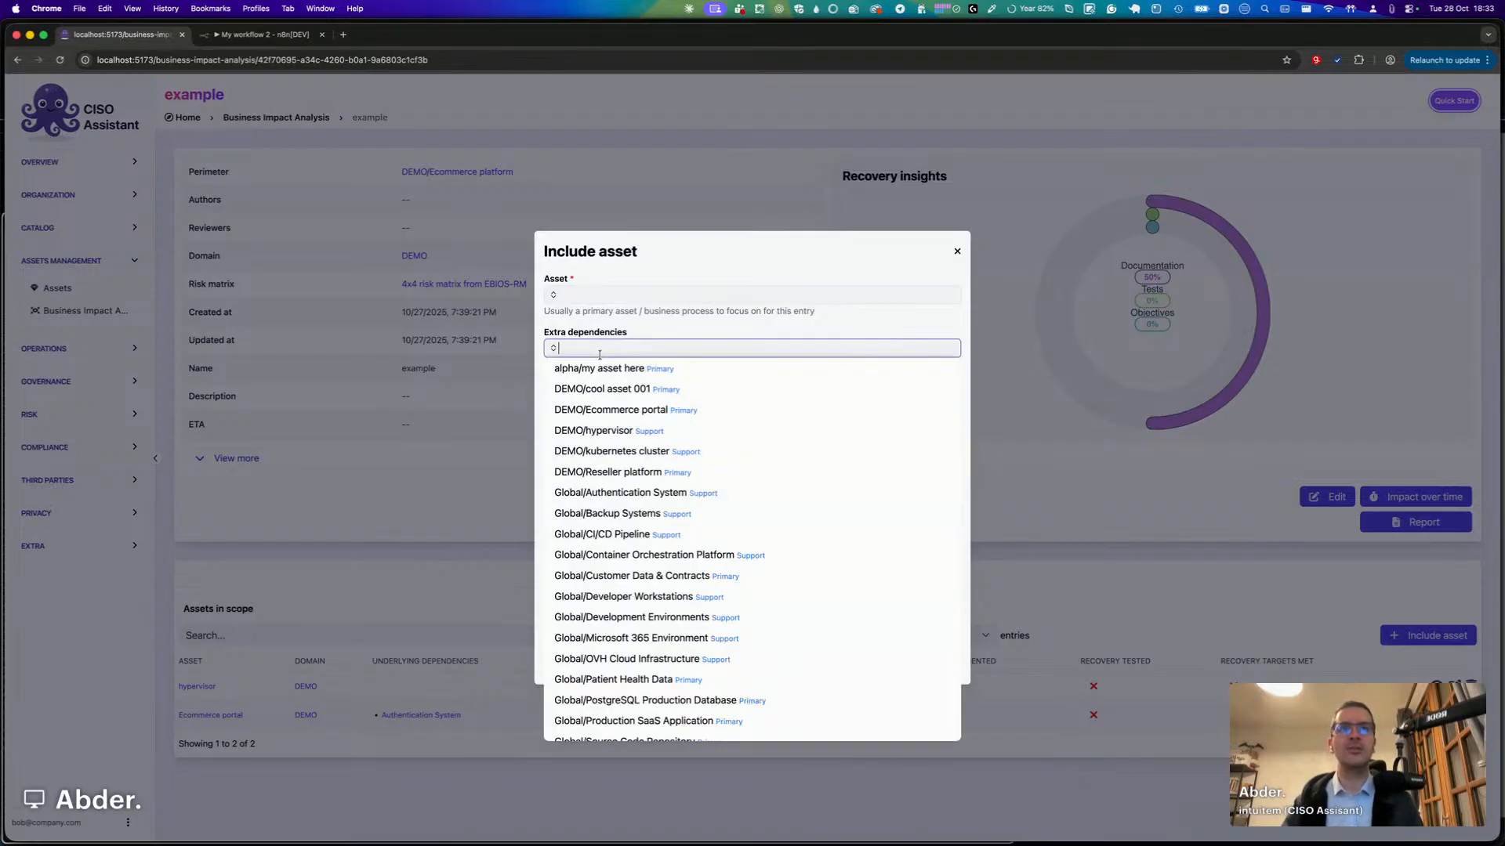
left_click(648, 332)
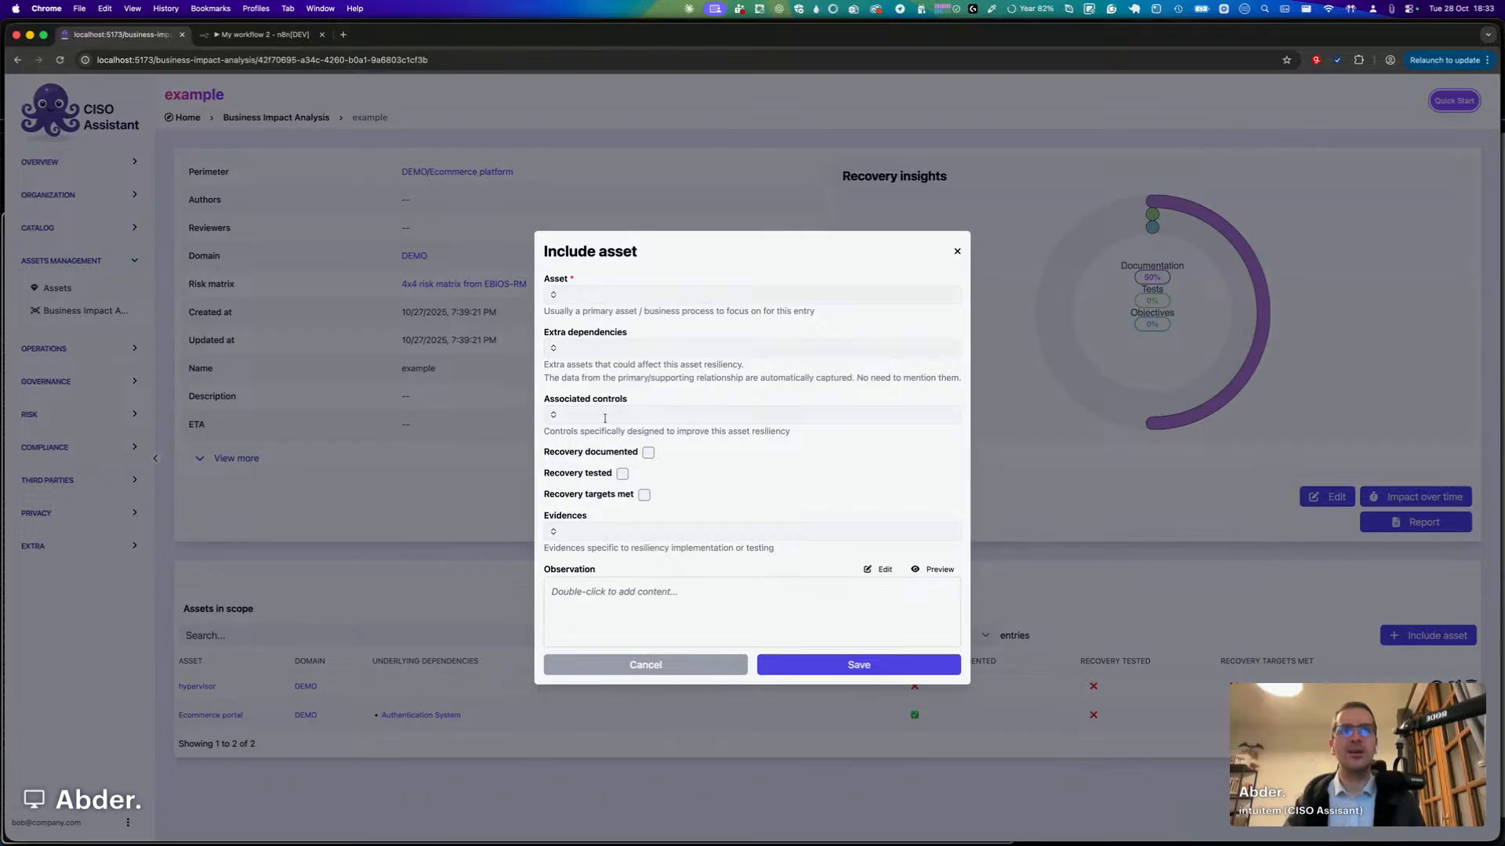
left_click_drag(568, 452, 576, 496)
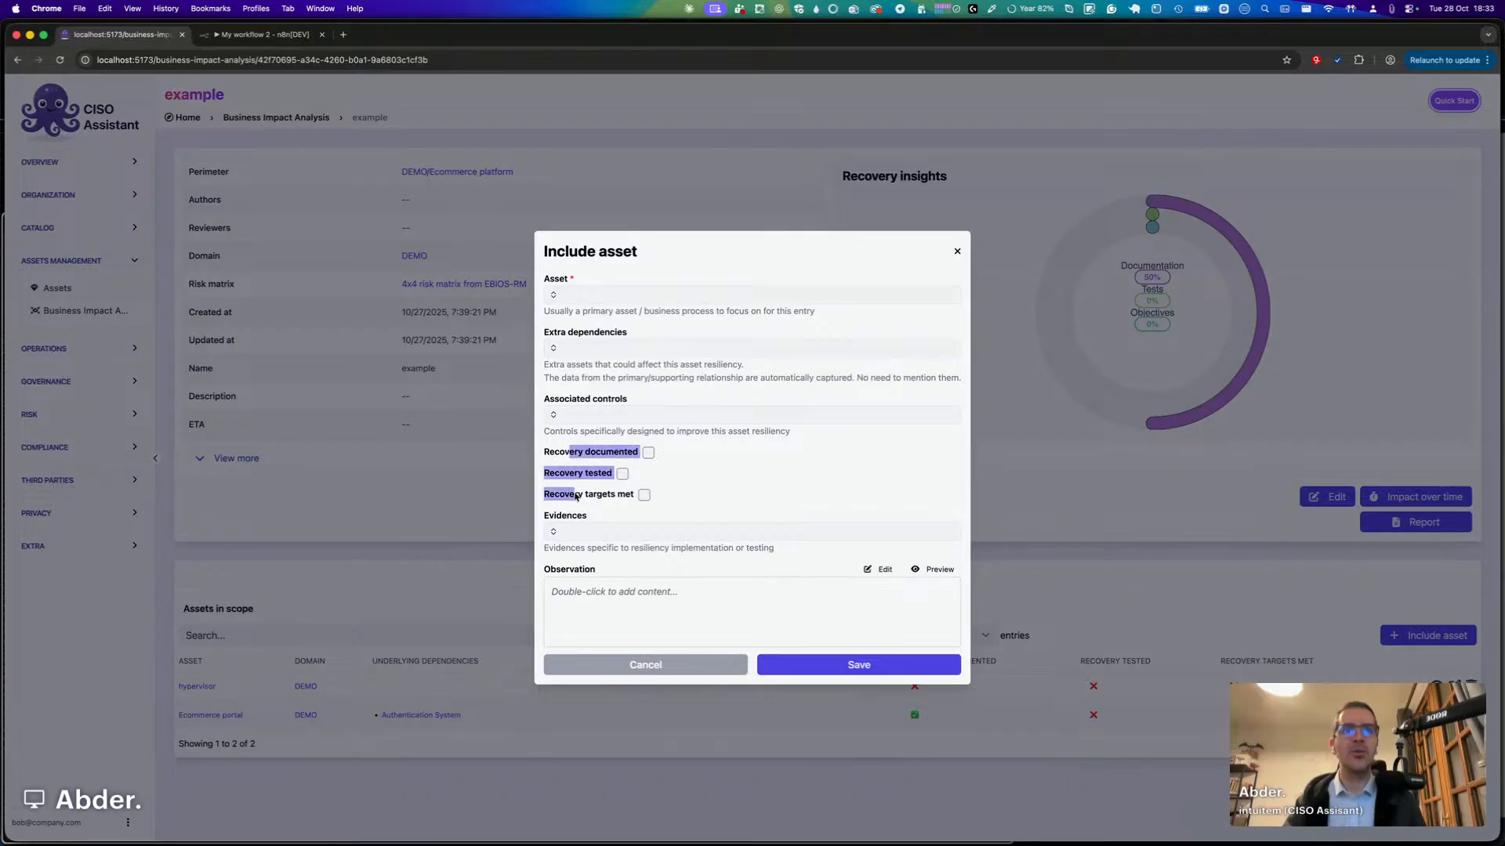
left_click(589, 497)
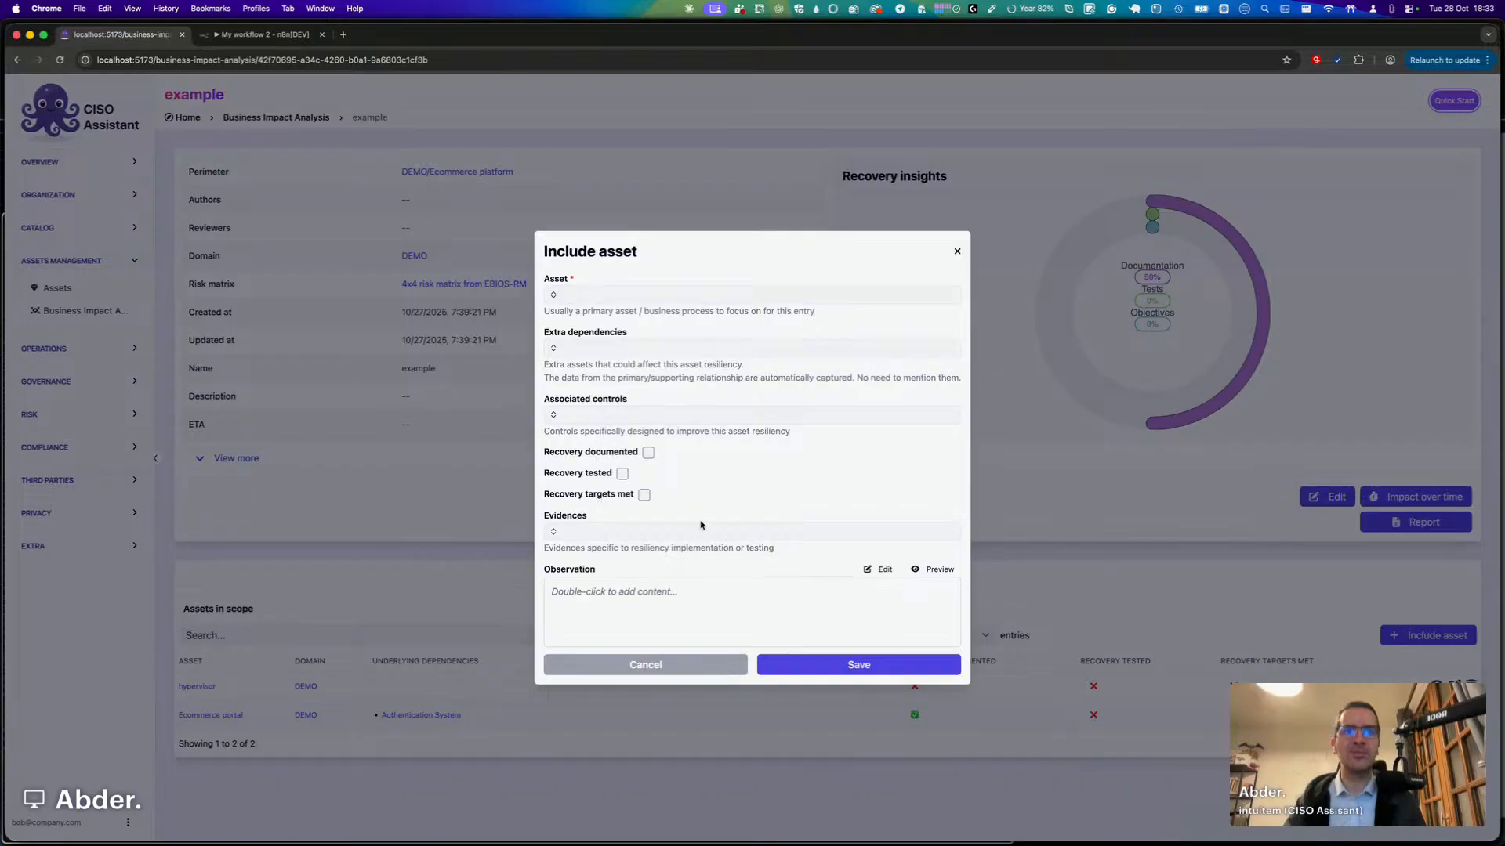
left_click(698, 666)
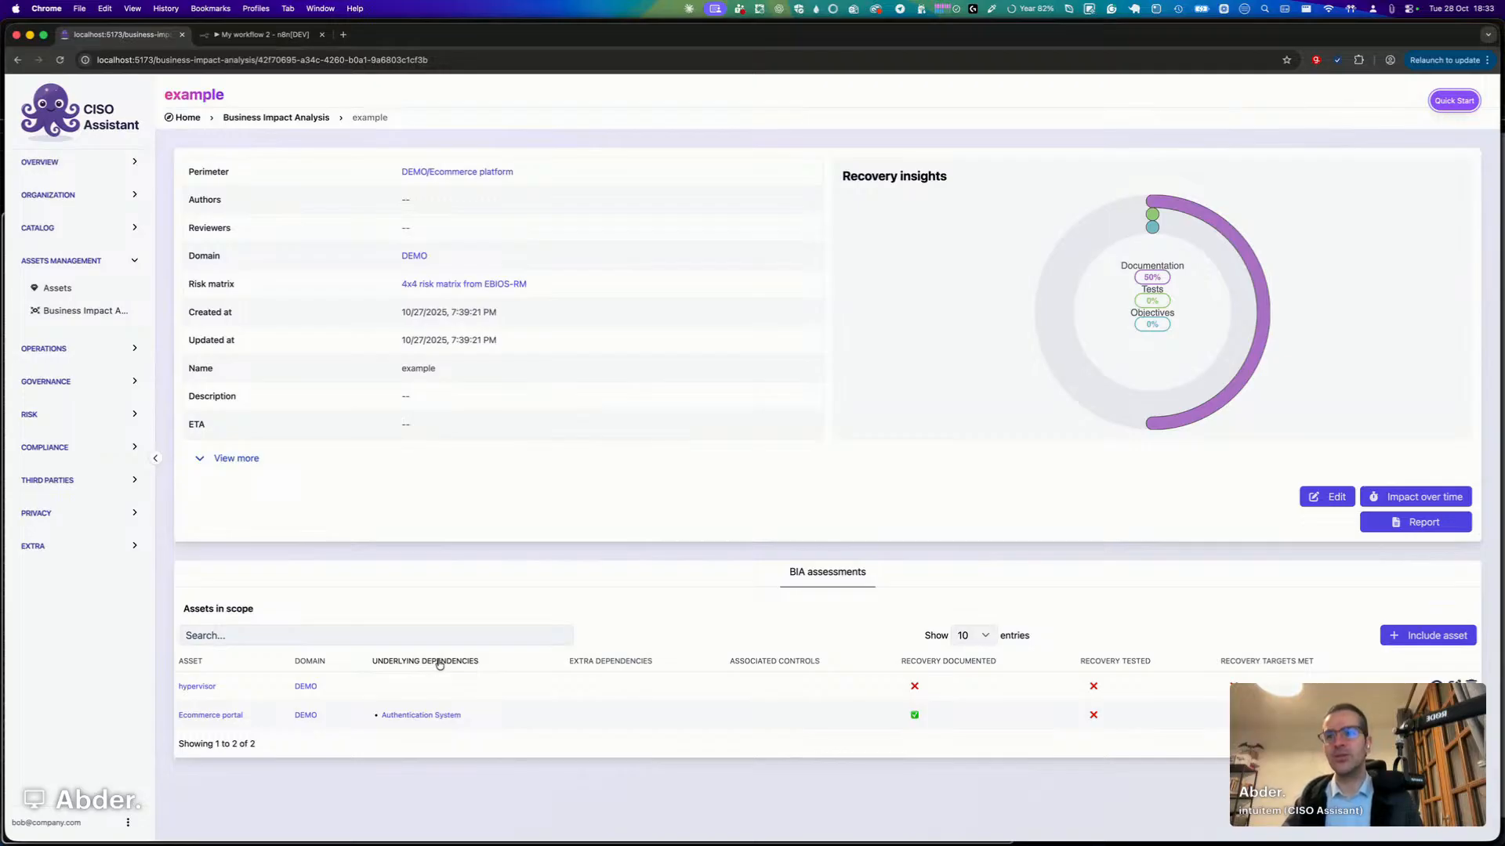
Open the Ecommerce portal assessment and start a new BIA threshold with its point in time set to 1 hour.
left_click(517, 720)
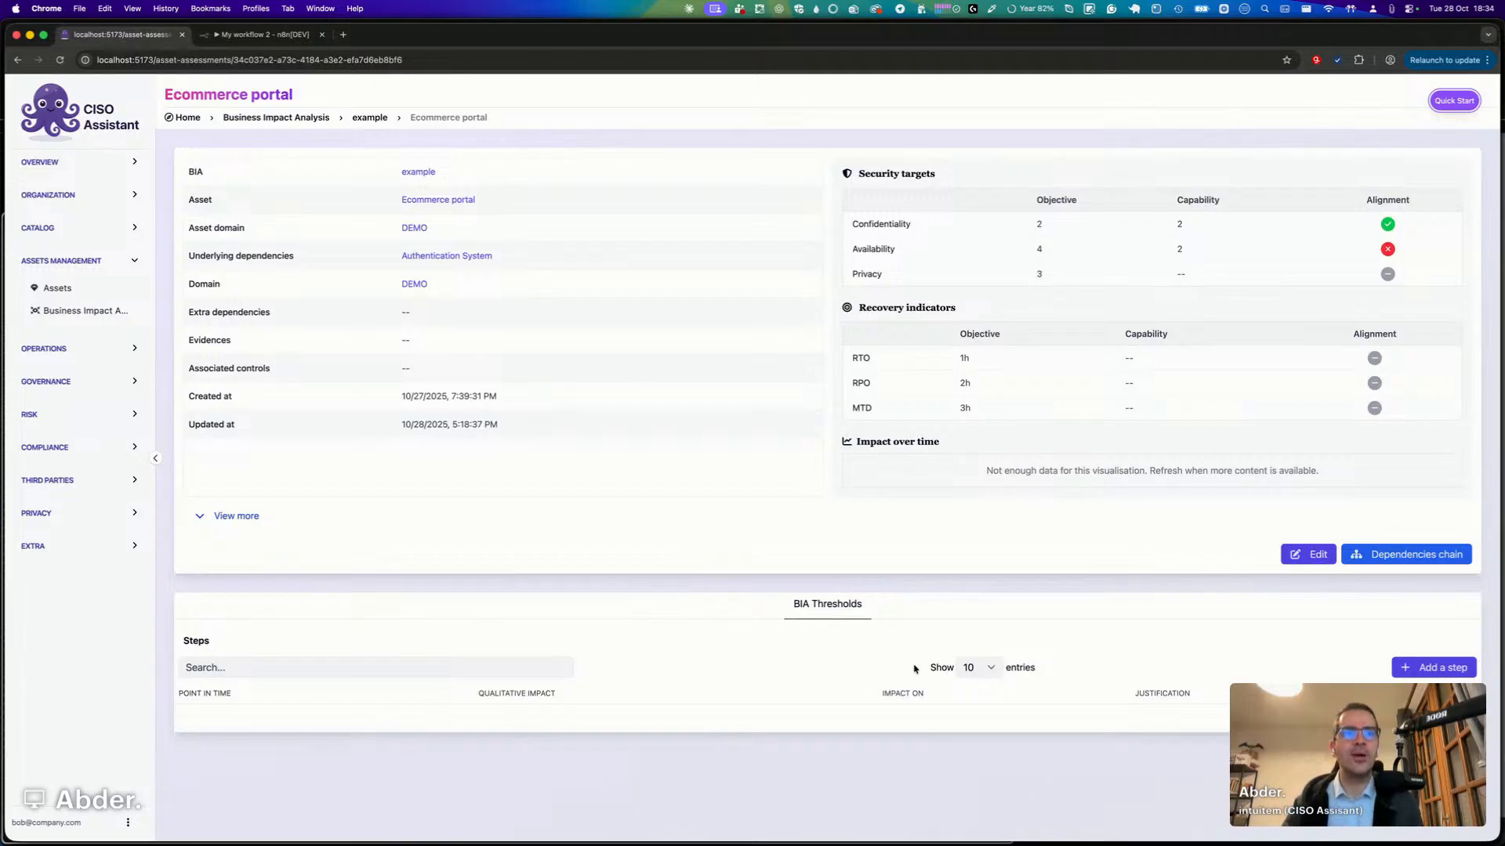
left_click(1452, 666)
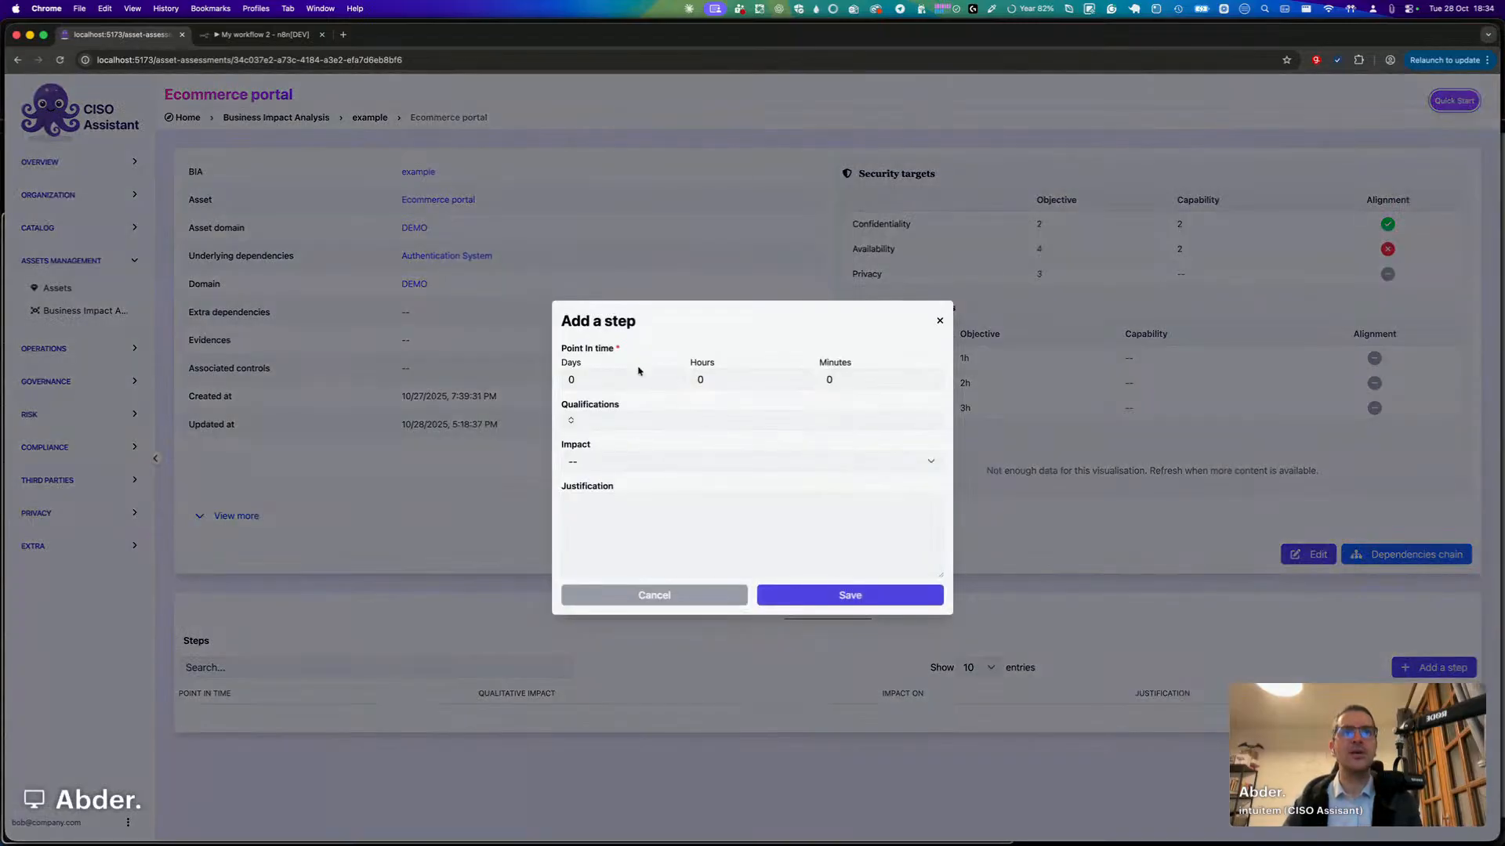
left_click(673, 376)
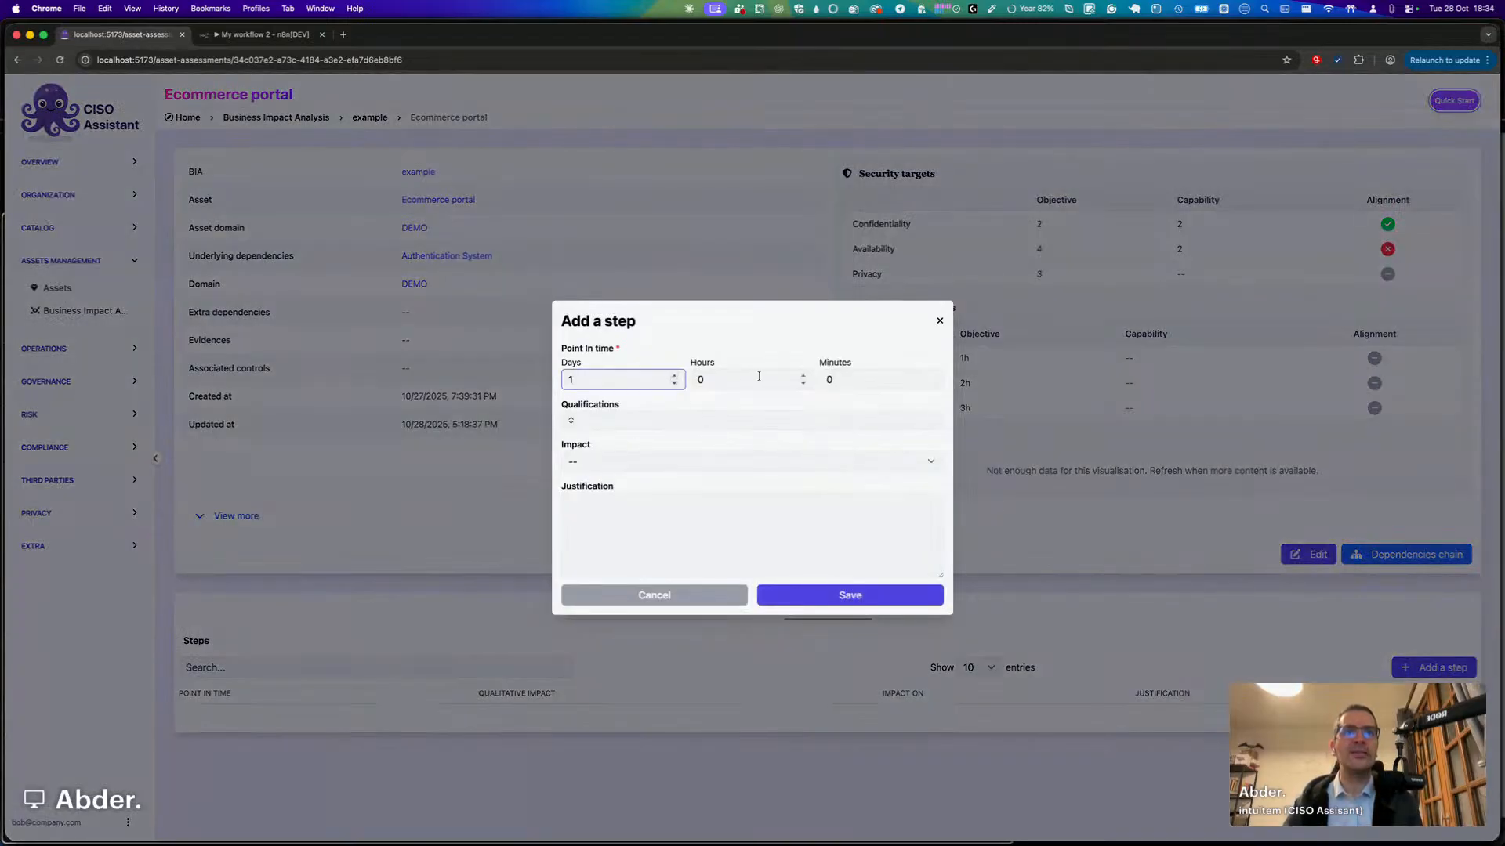
left_click(674, 384)
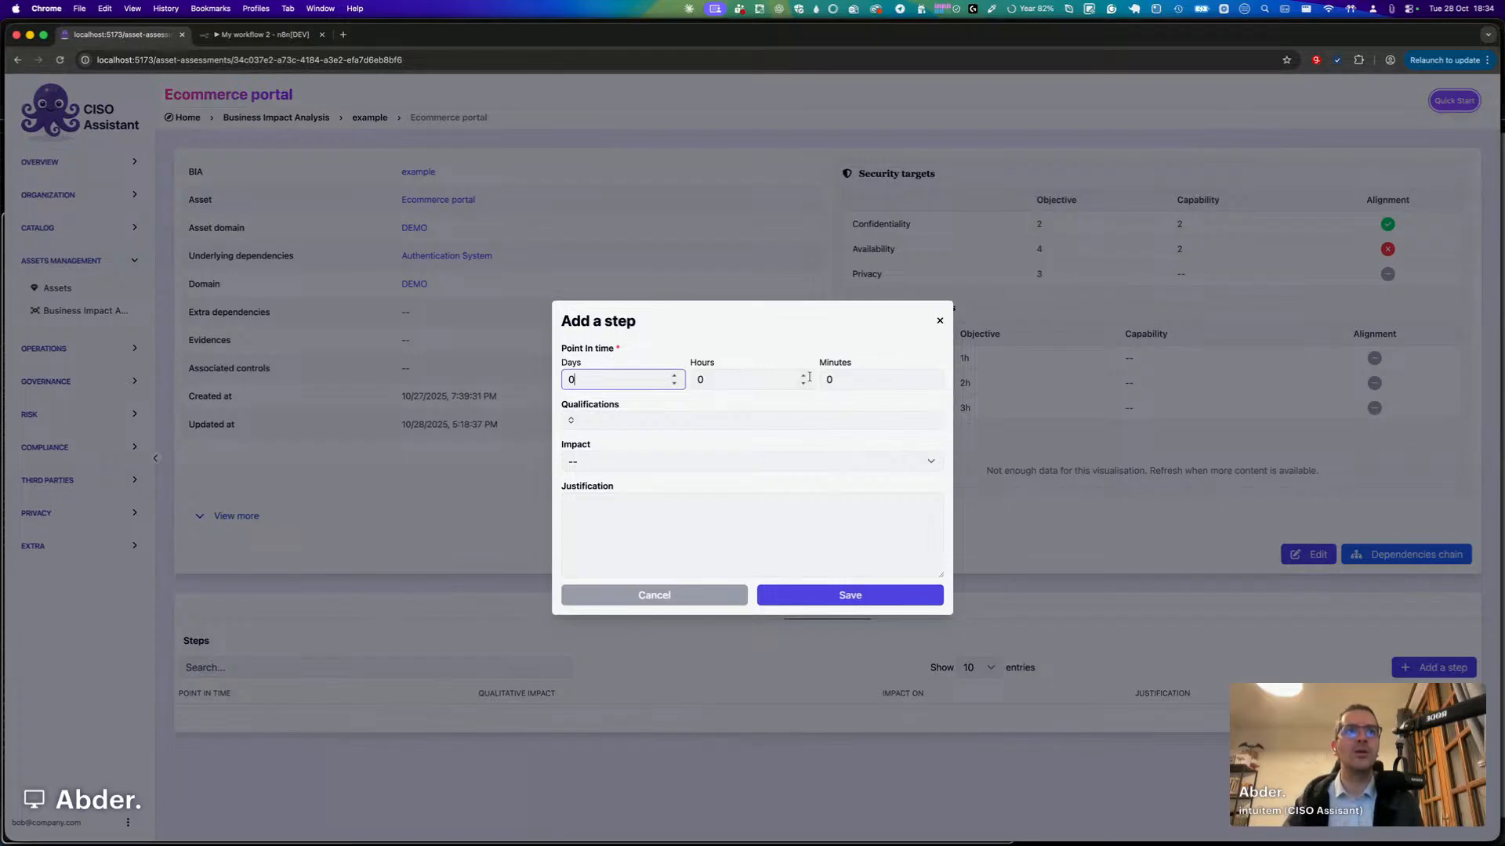
left_click(803, 376)
left_click(803, 376)
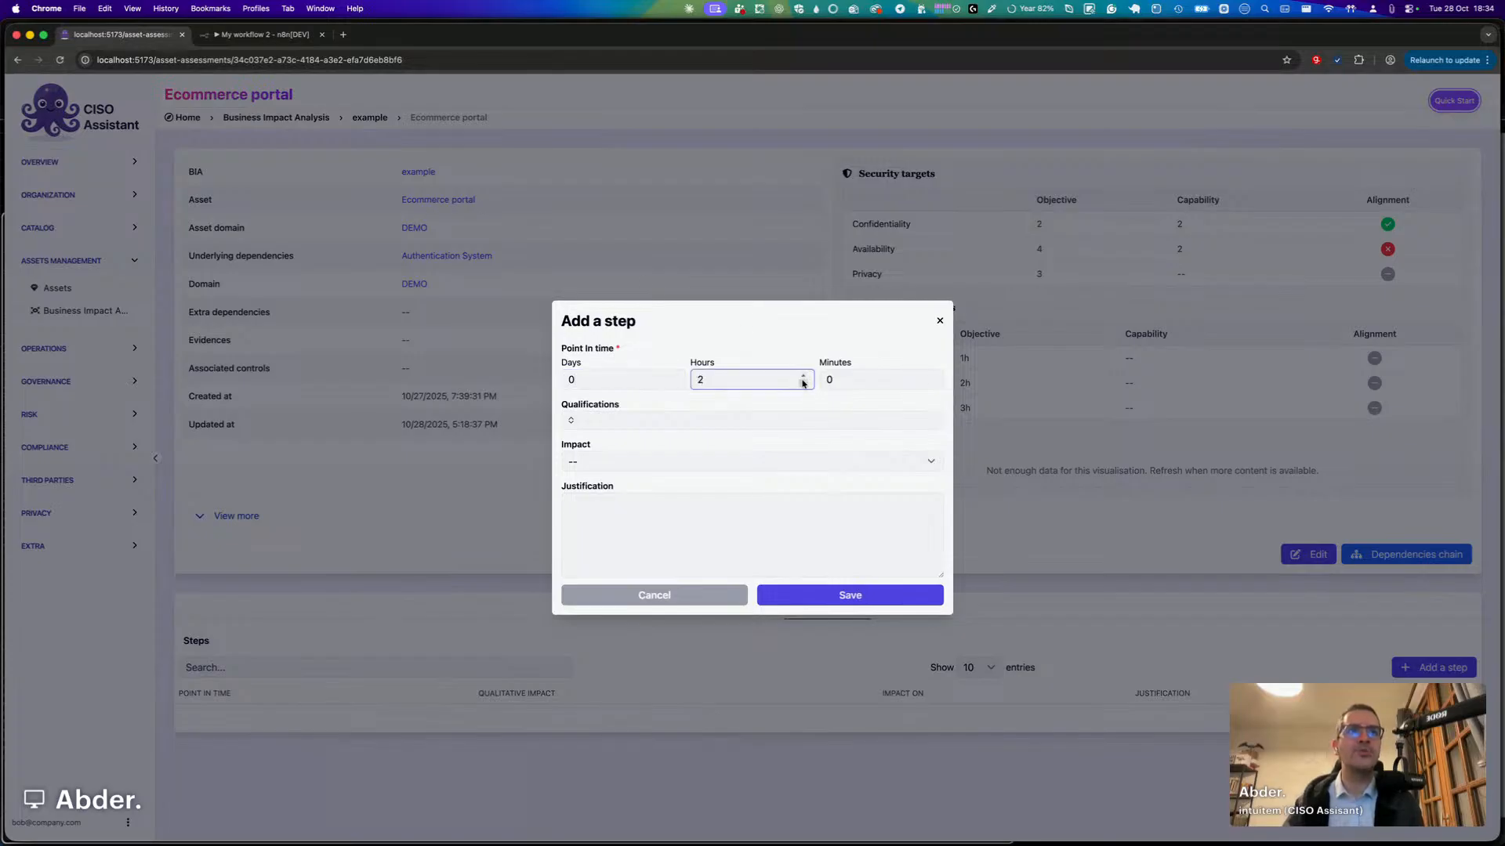
left_click(803, 383)
Qualify the new threshold as Availability with a Minor impact and save it.
left_click(642, 418)
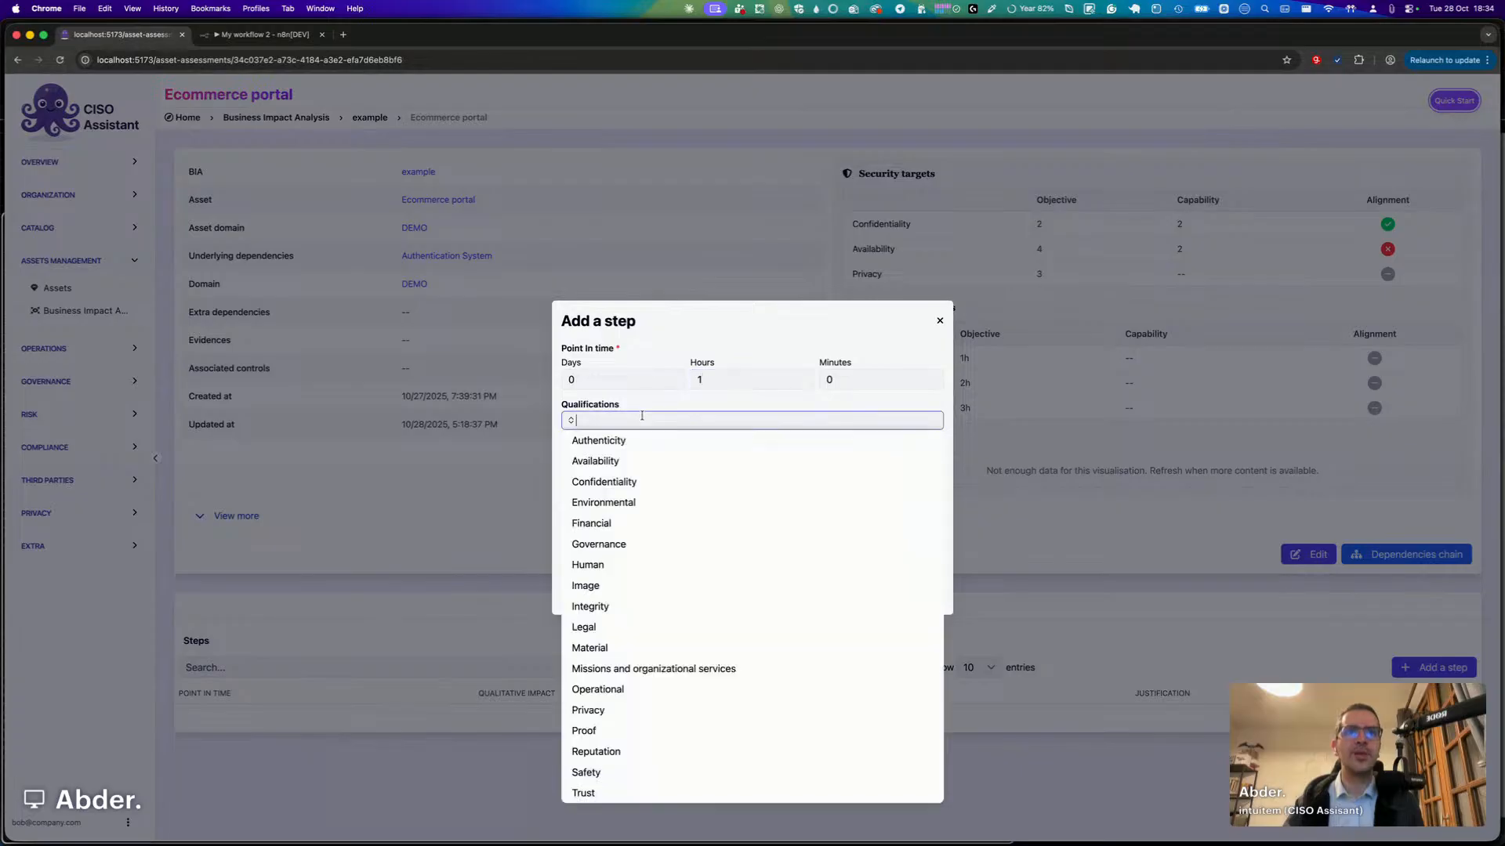
left_click(611, 462)
key("Escape")
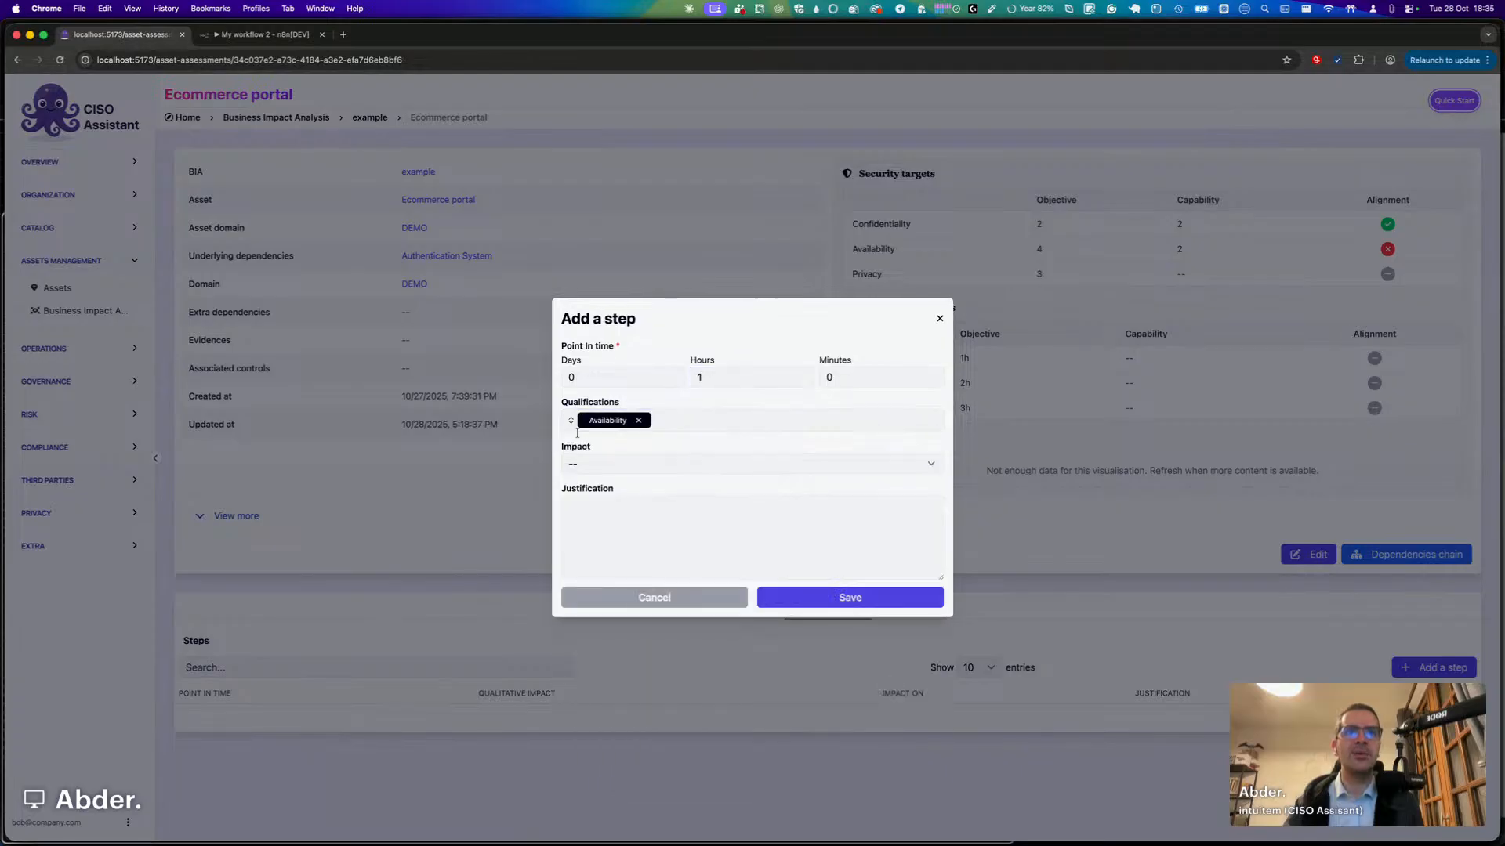
left_click(621, 462)
left_click(589, 398)
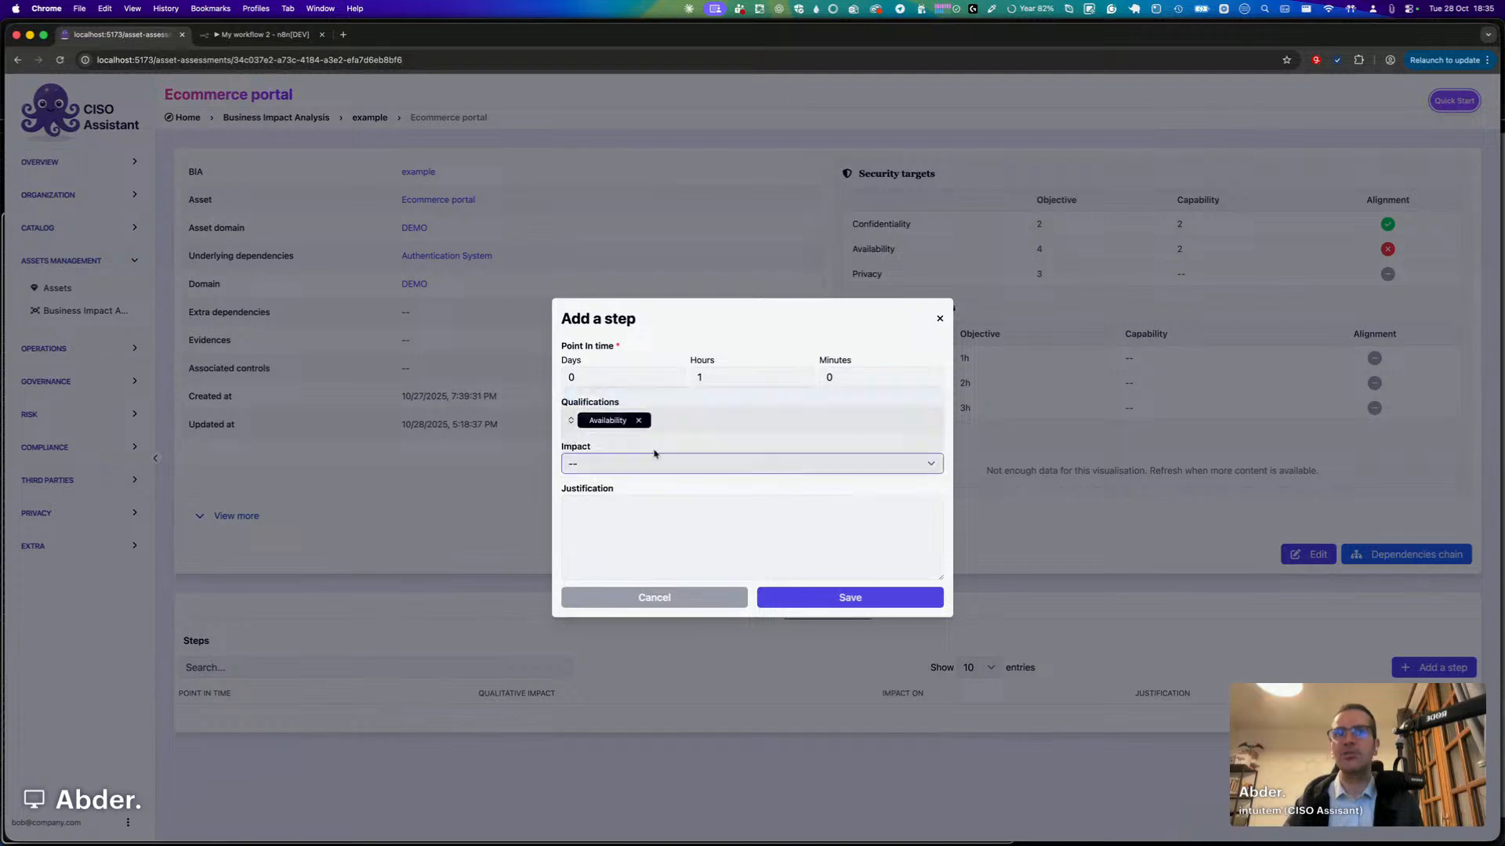
left_click(858, 598)
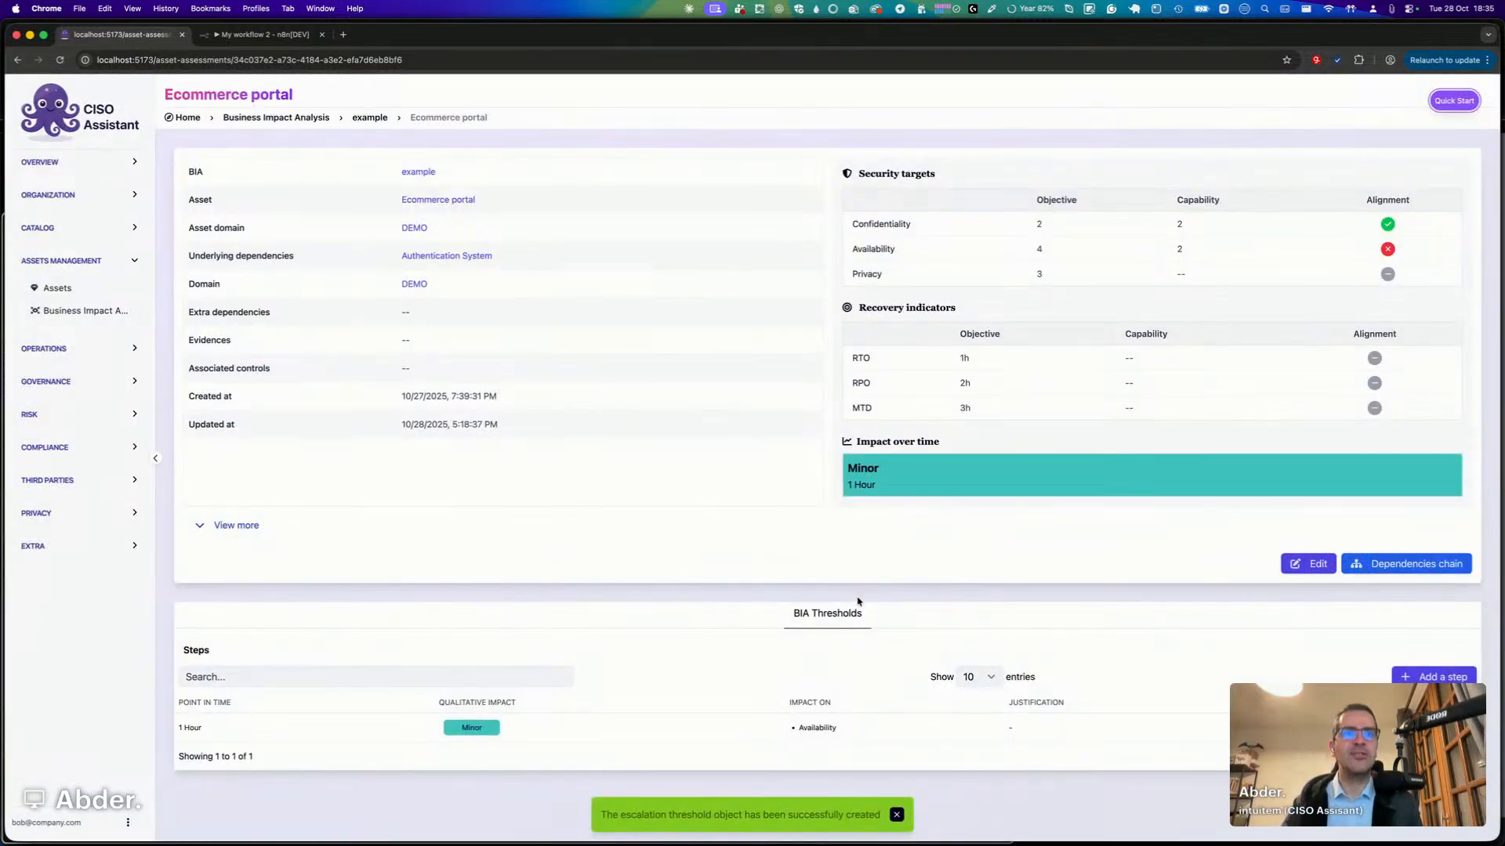
Add a threshold at 2 hours to the Ecommerce portal with Availability and Financial qualifications and a Significant impact.
scroll(1097, 612, "down", 1)
left_click(1430, 621)
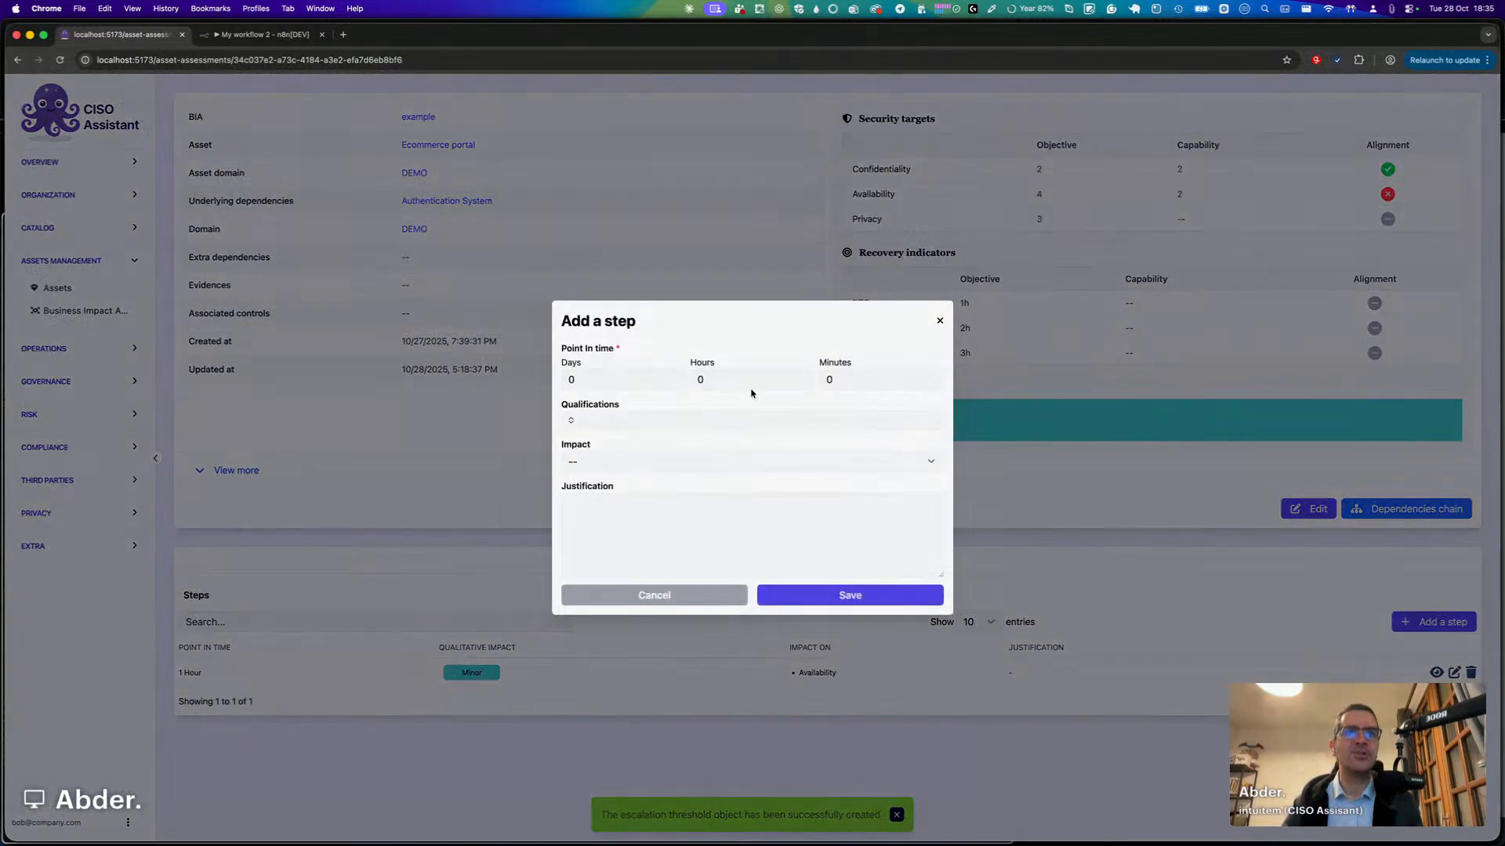
left_click(804, 376)
left_click(804, 376)
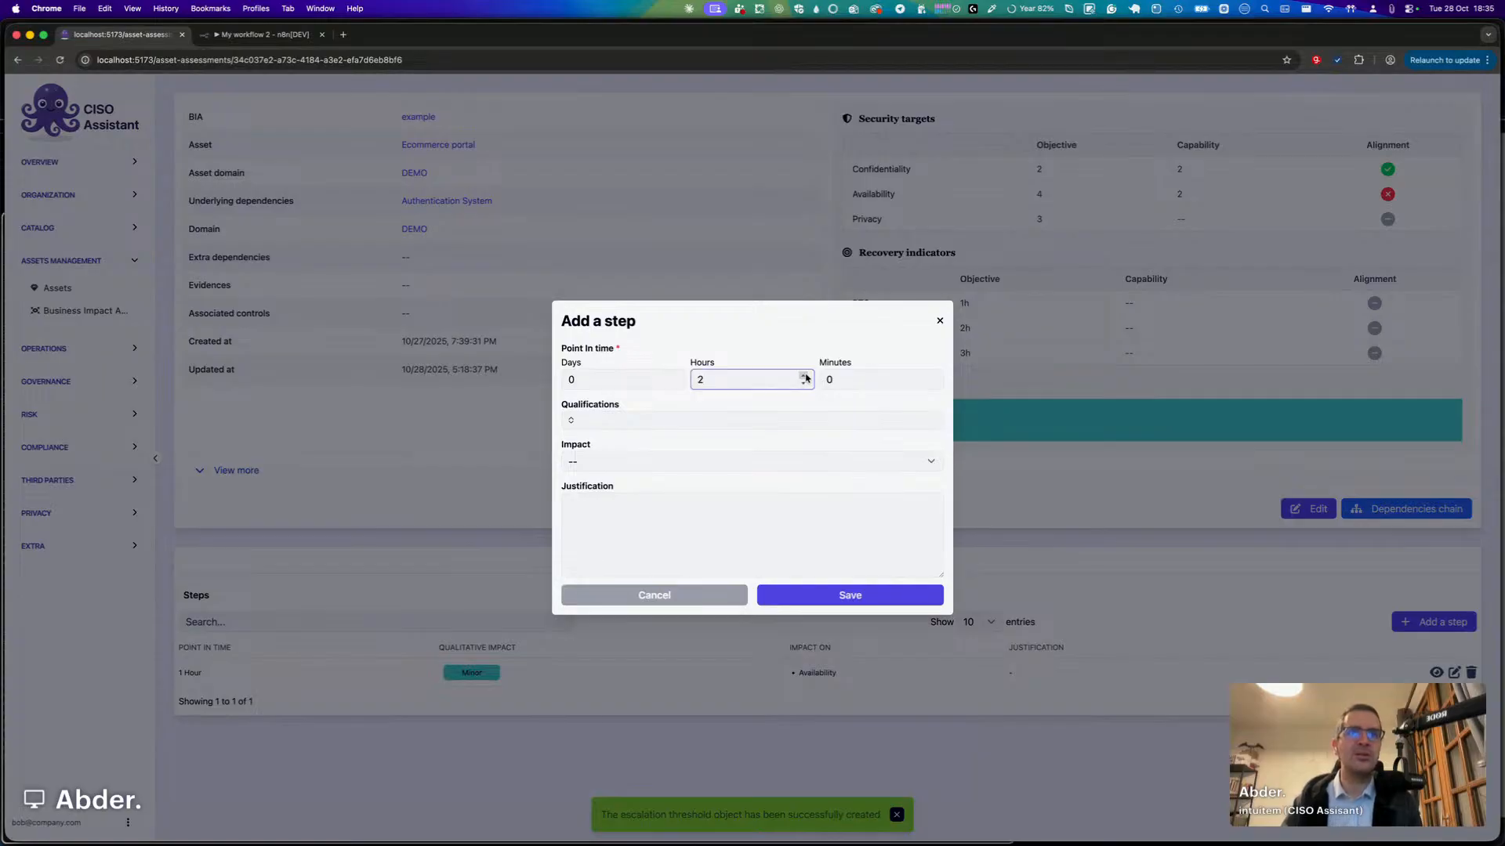
left_click(626, 421)
left_click(622, 462)
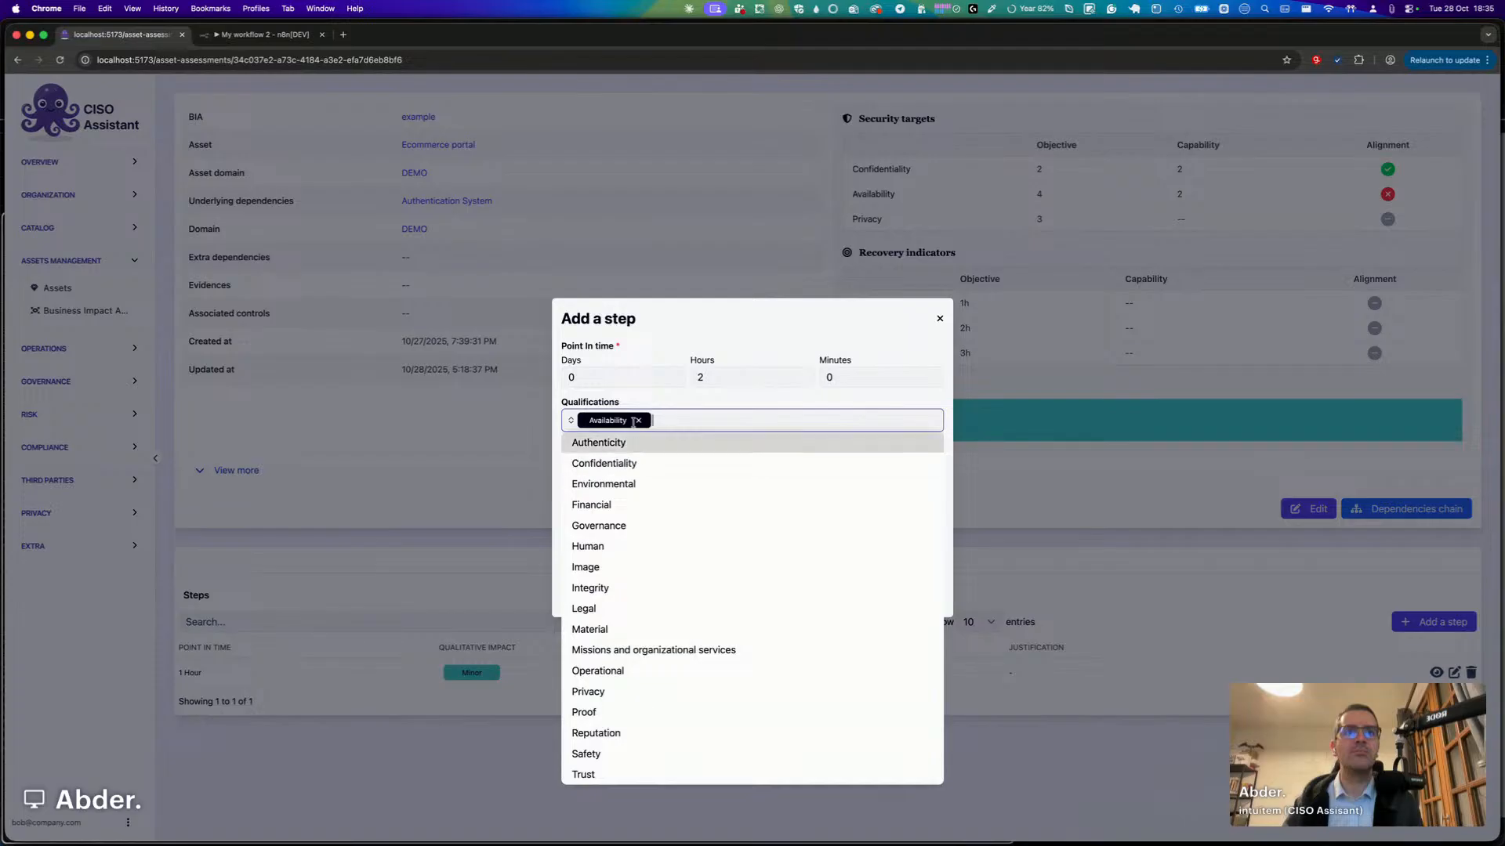
left_click(612, 504)
left_click(754, 401)
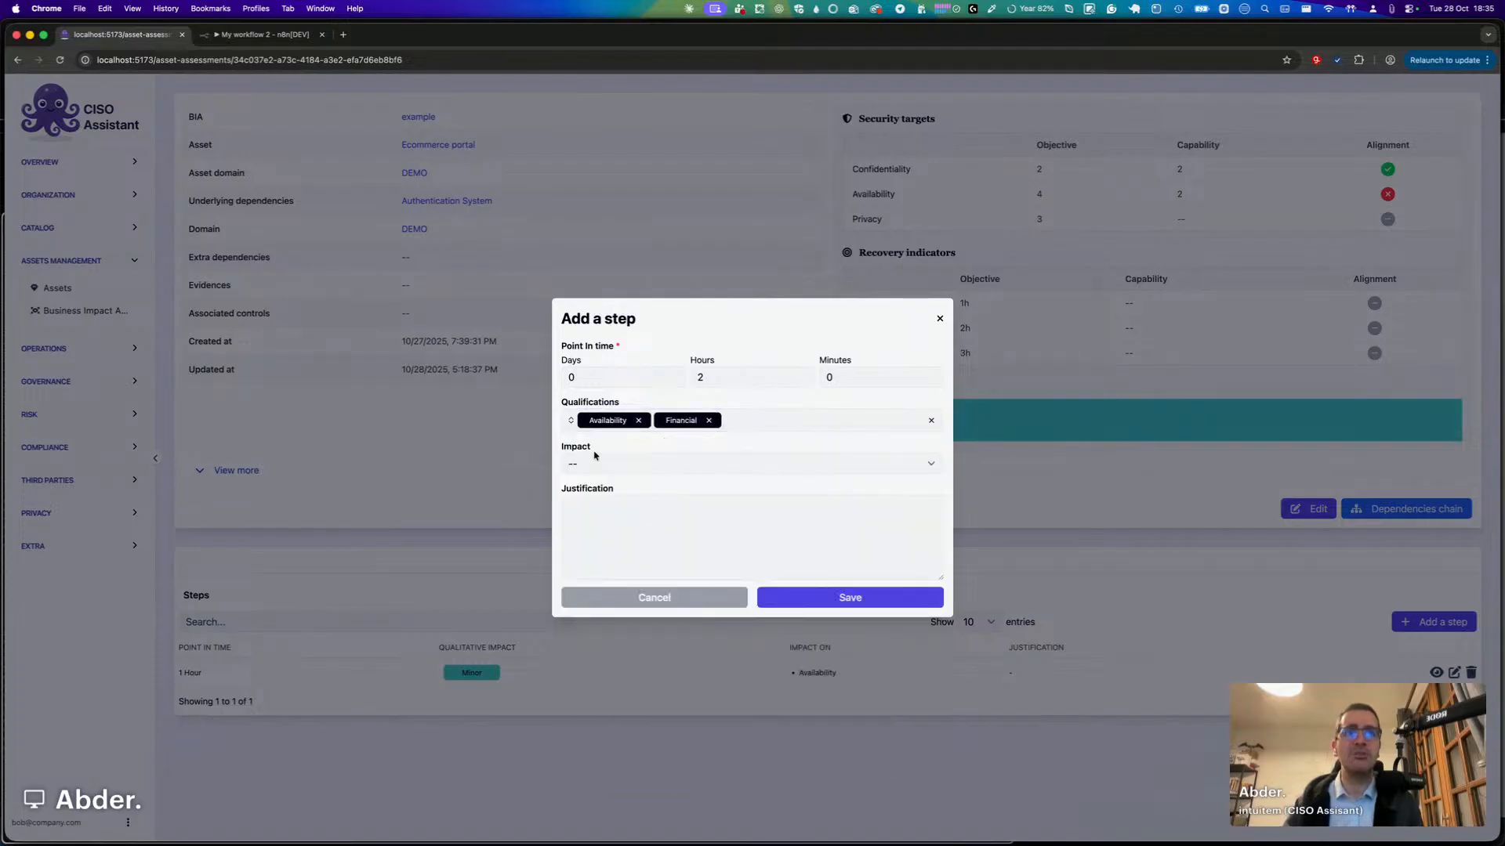
left_click(643, 465)
left_click(619, 414)
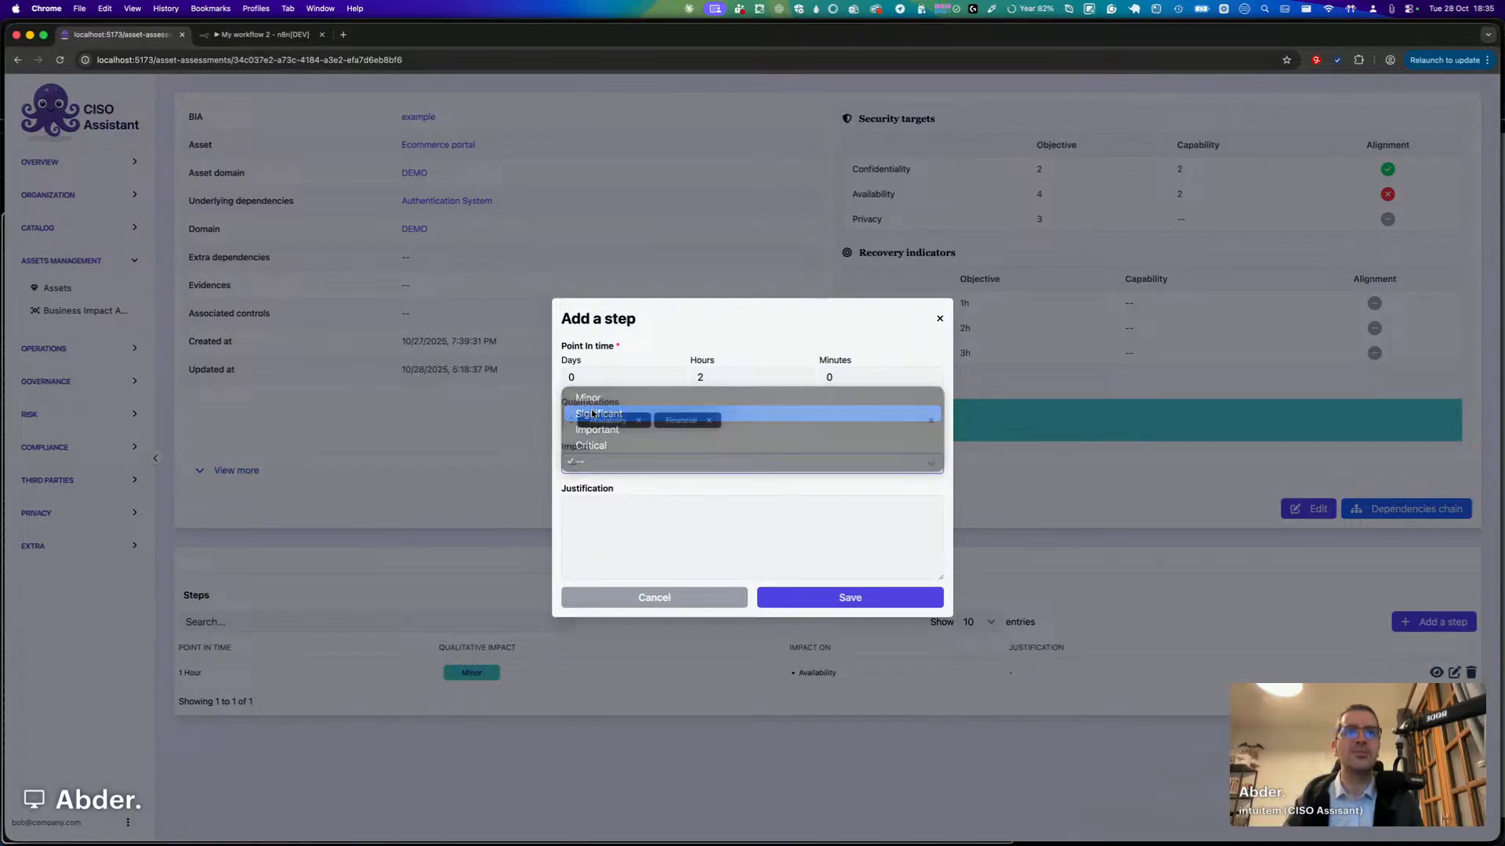
left_click(827, 595)
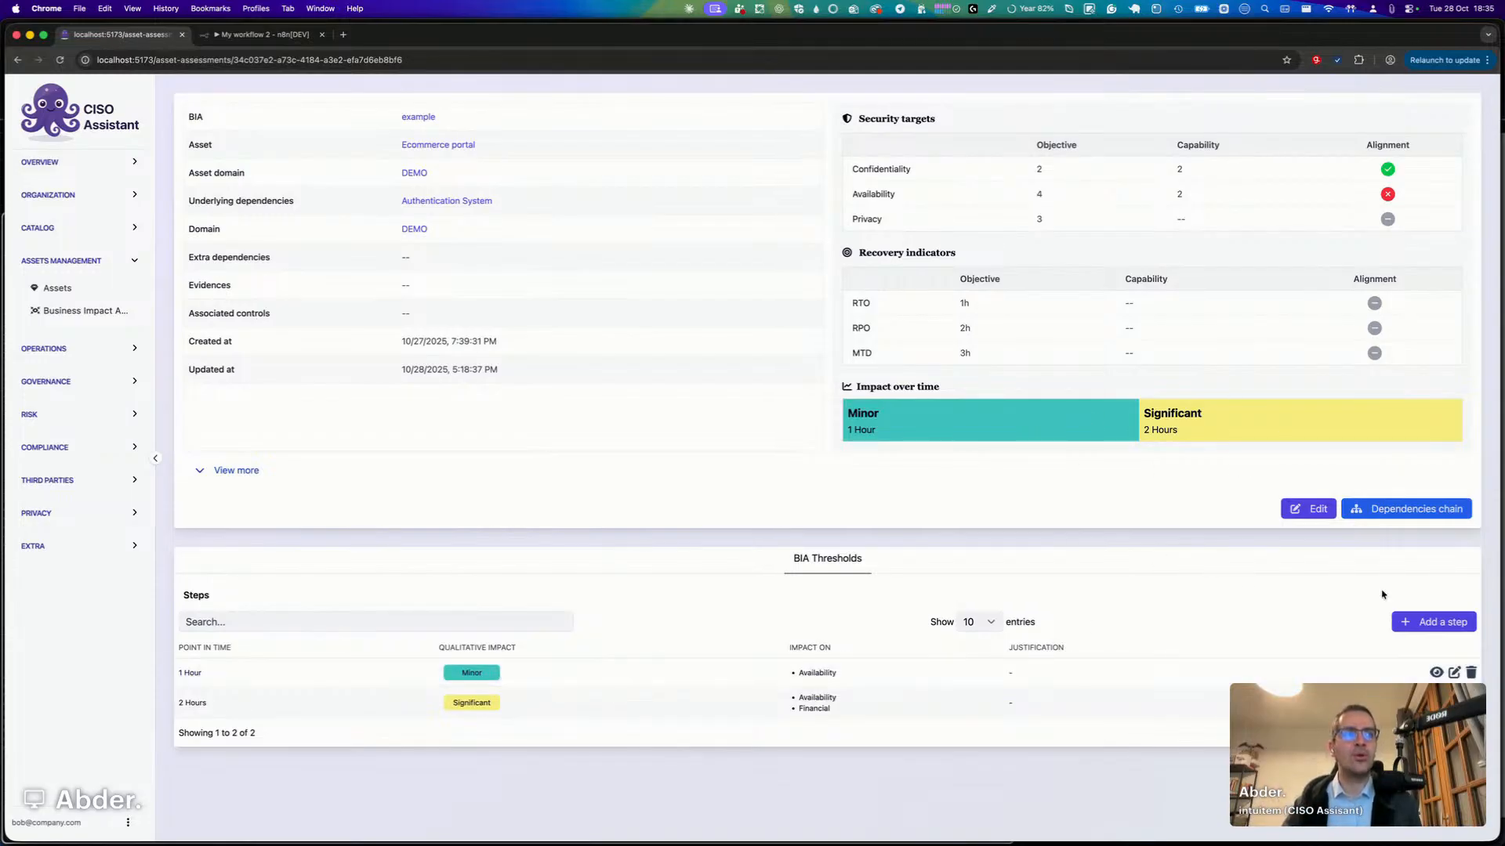
Add a threshold at 4 hours to the Ecommerce portal with a Reputation qualification and an Important impact.
left_click(1435, 623)
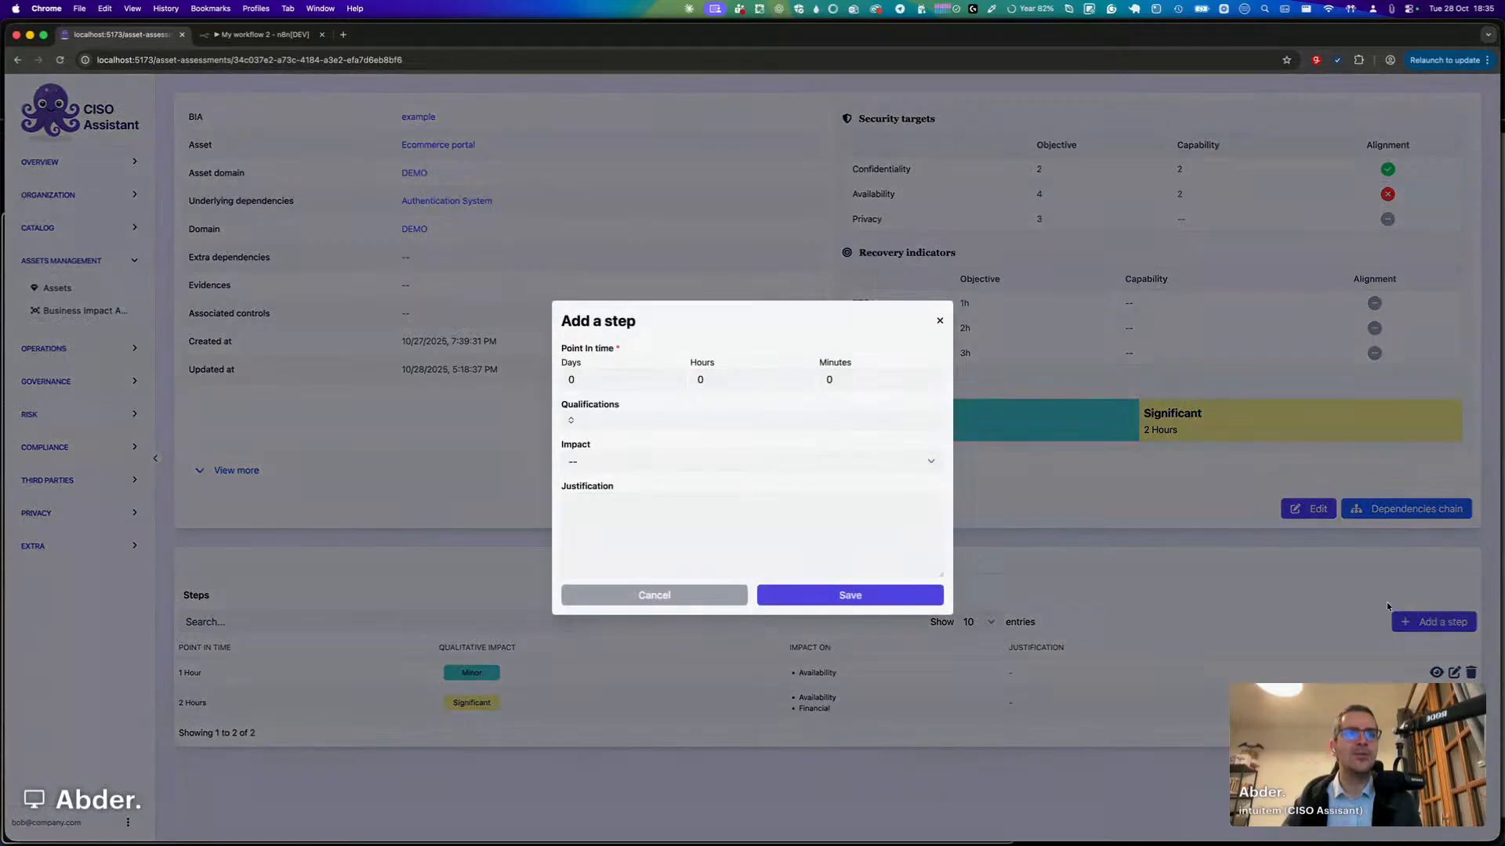
triple_click(804, 377)
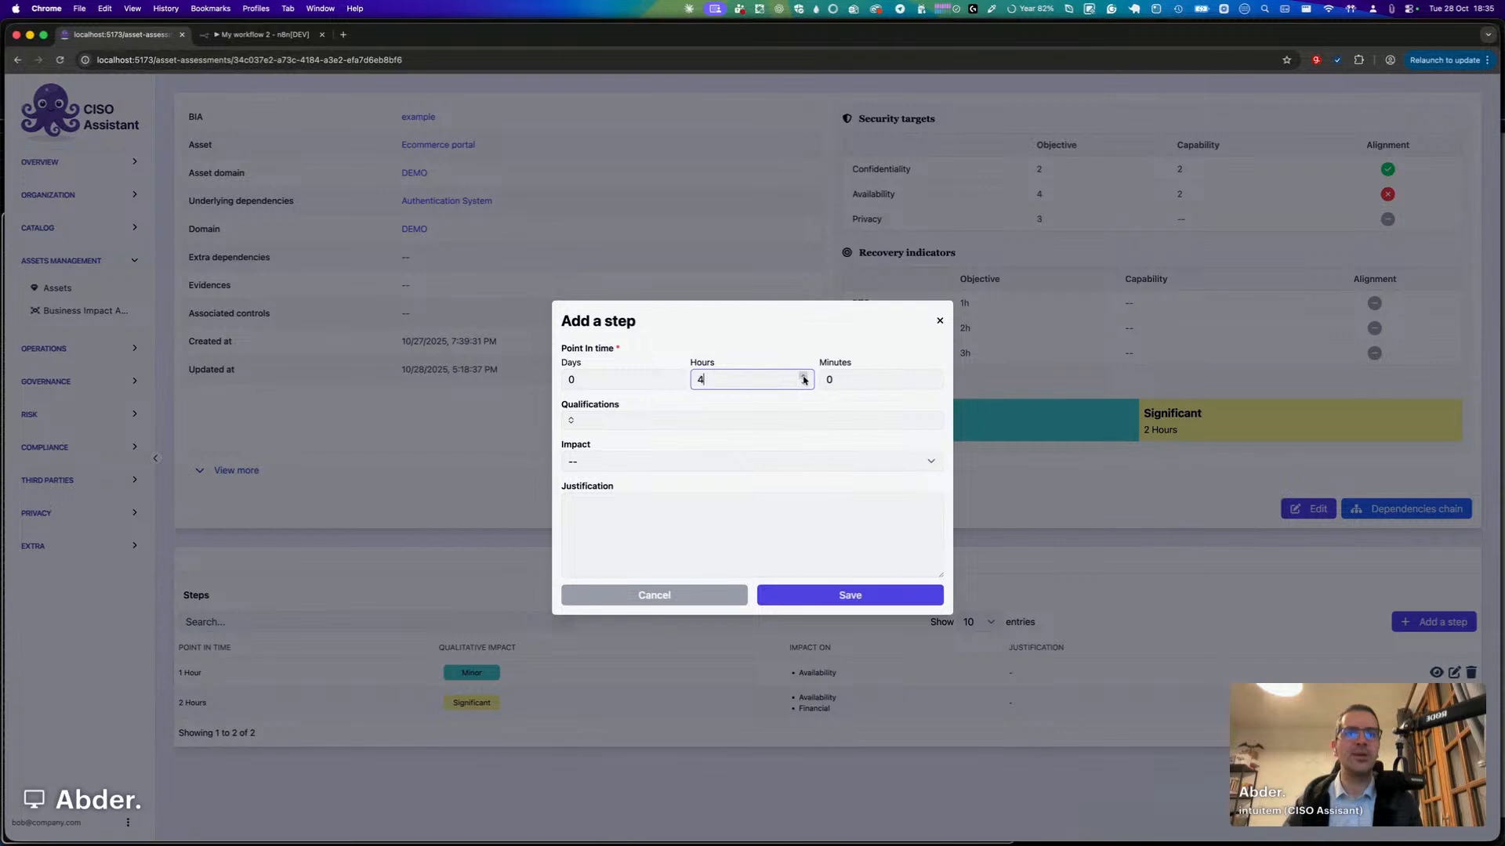
left_click(645, 467)
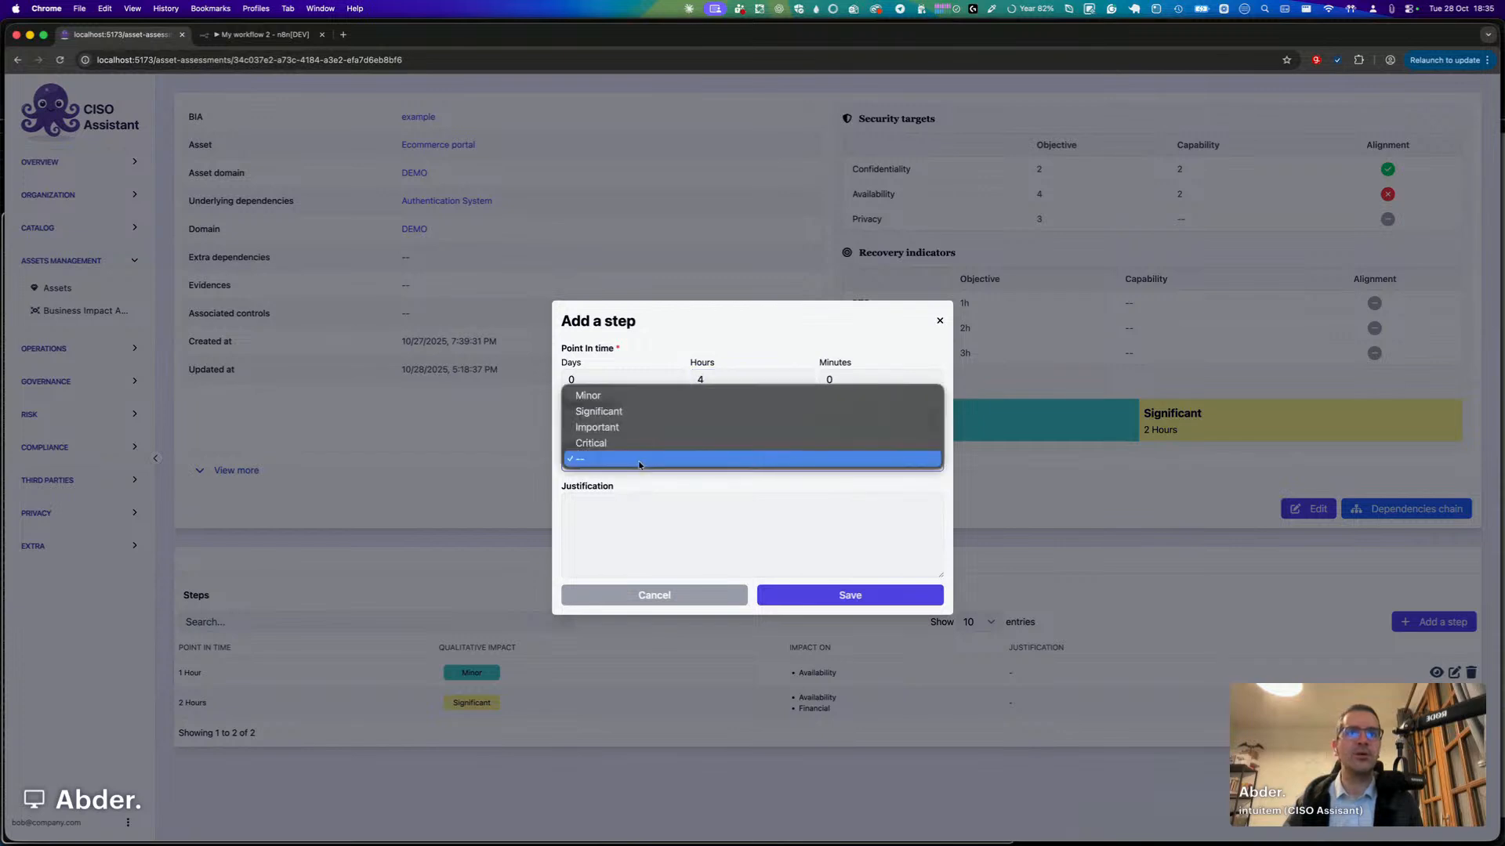
left_click(598, 427)
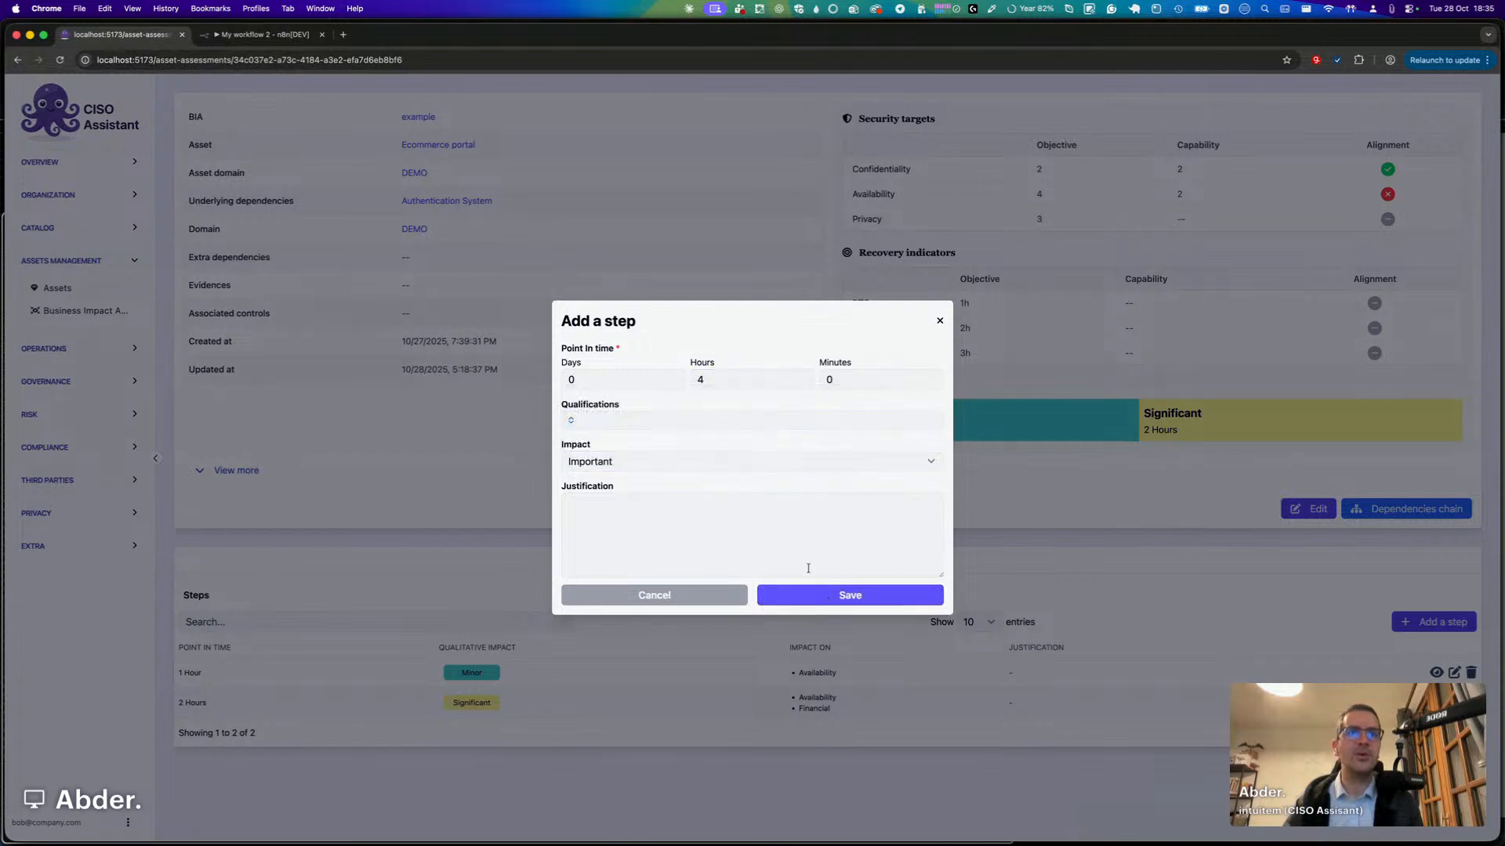
left_click(688, 419)
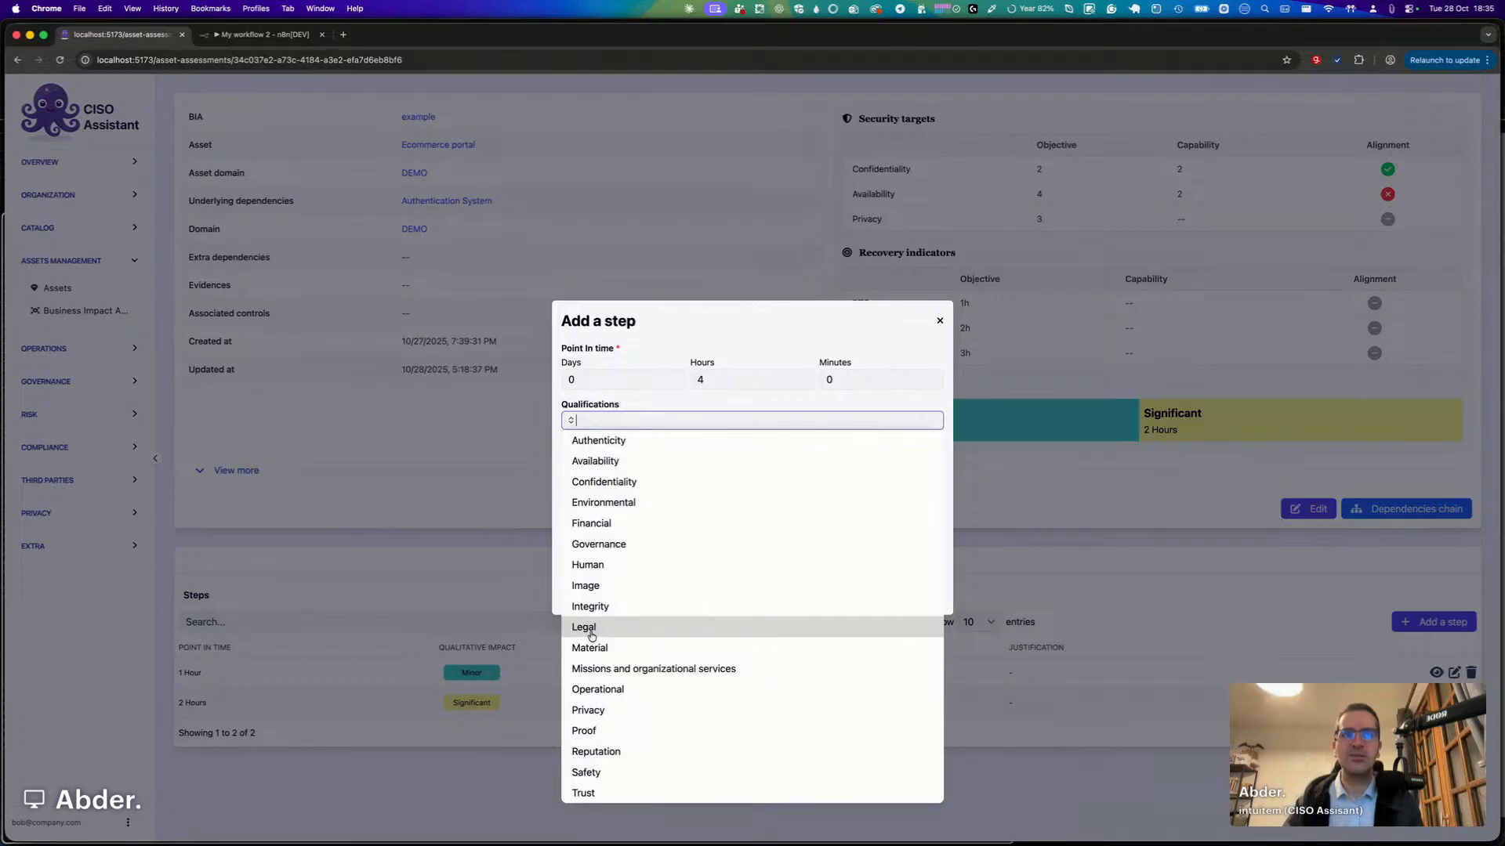
left_click(615, 754)
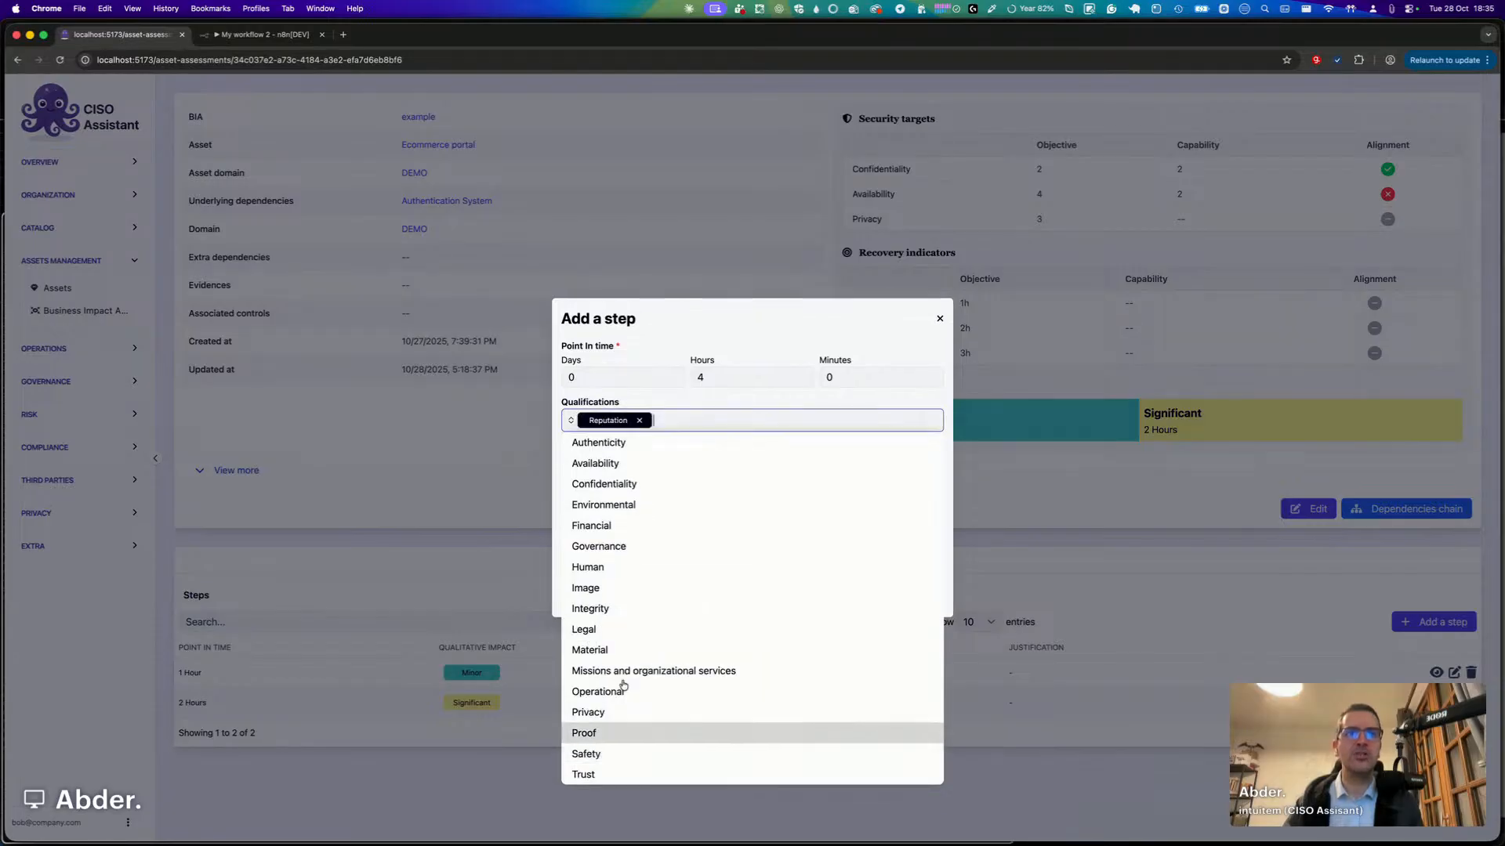
left_click(676, 379)
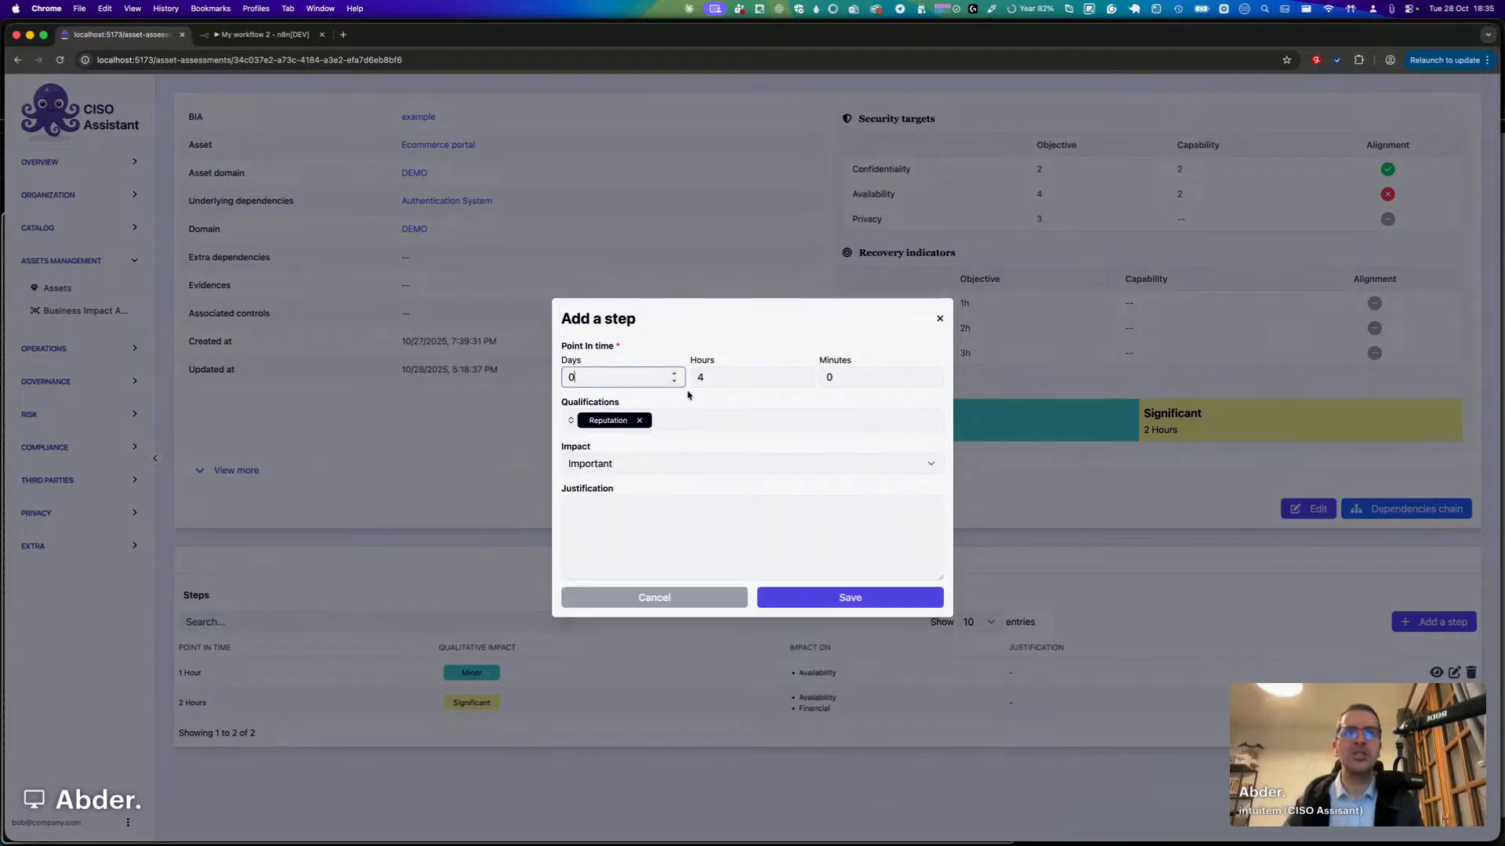
left_click(828, 602)
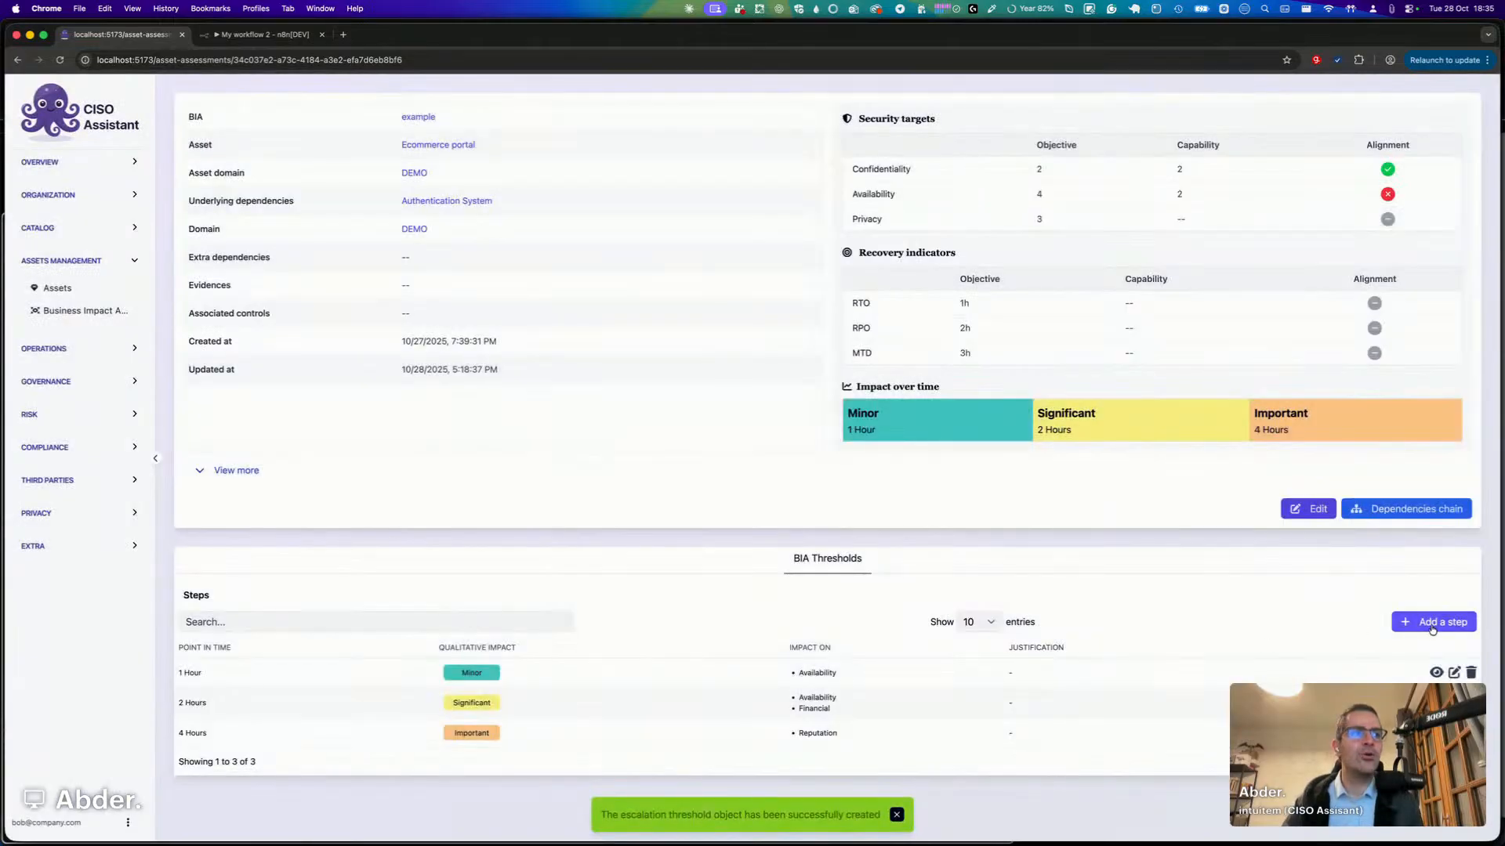
Add a threshold at time zero to the Ecommerce portal with a Legal qualification and a Critical impact.
left_click(1434, 631)
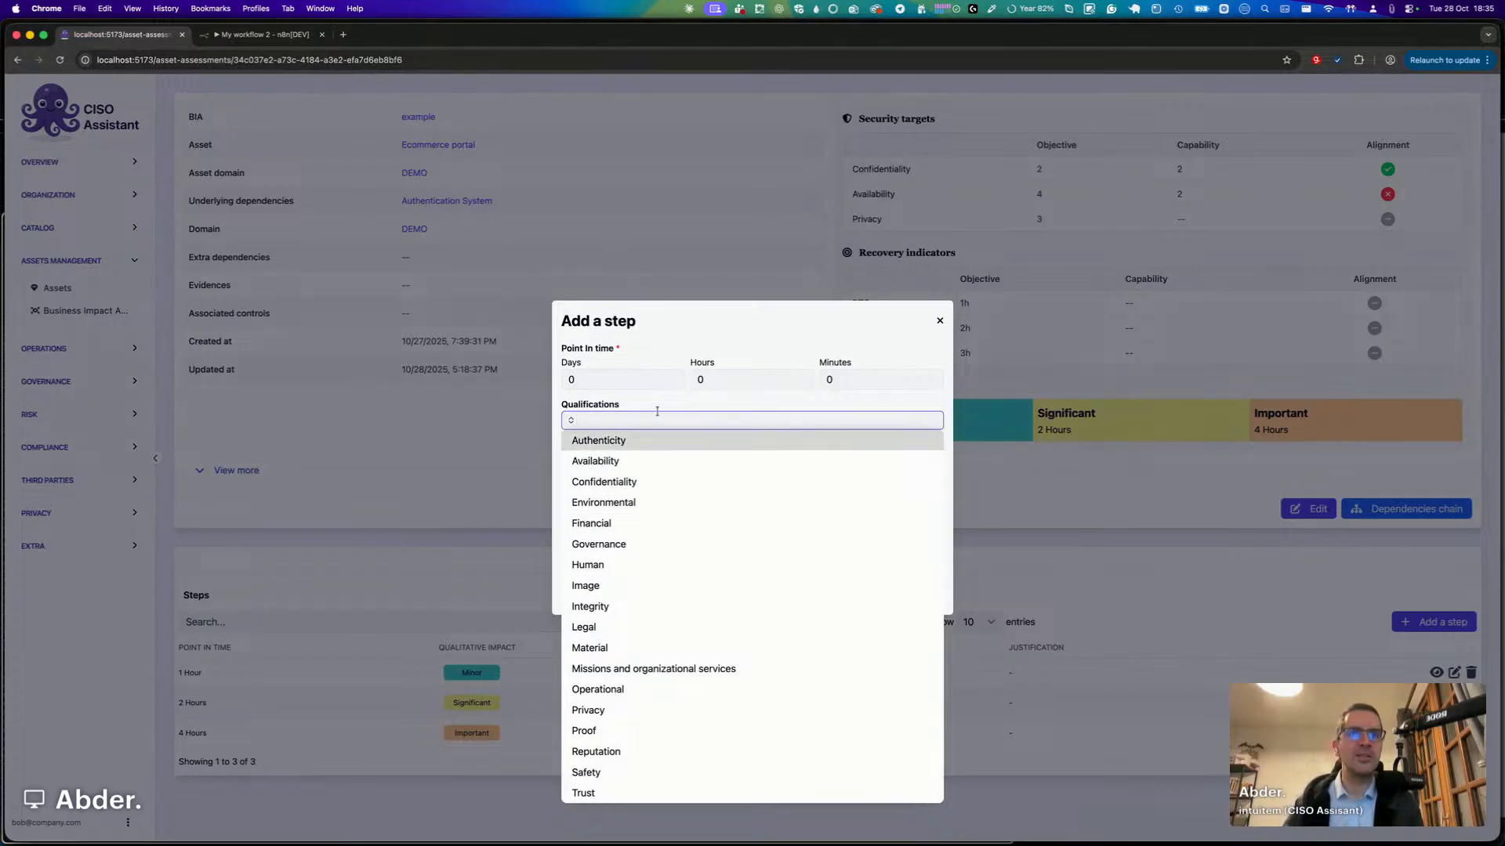
left_click(602, 626)
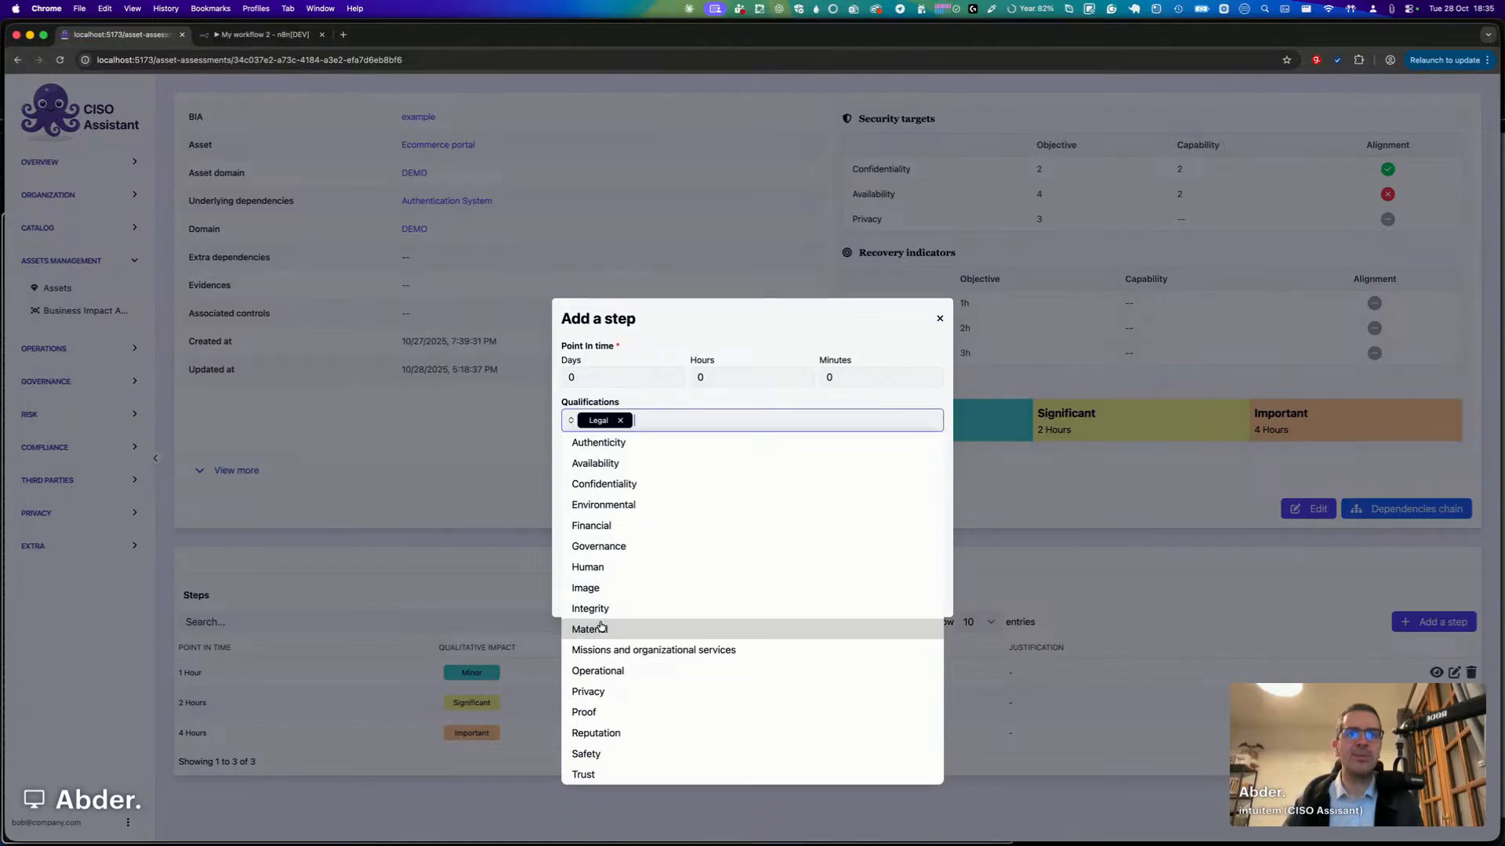
left_click(685, 401)
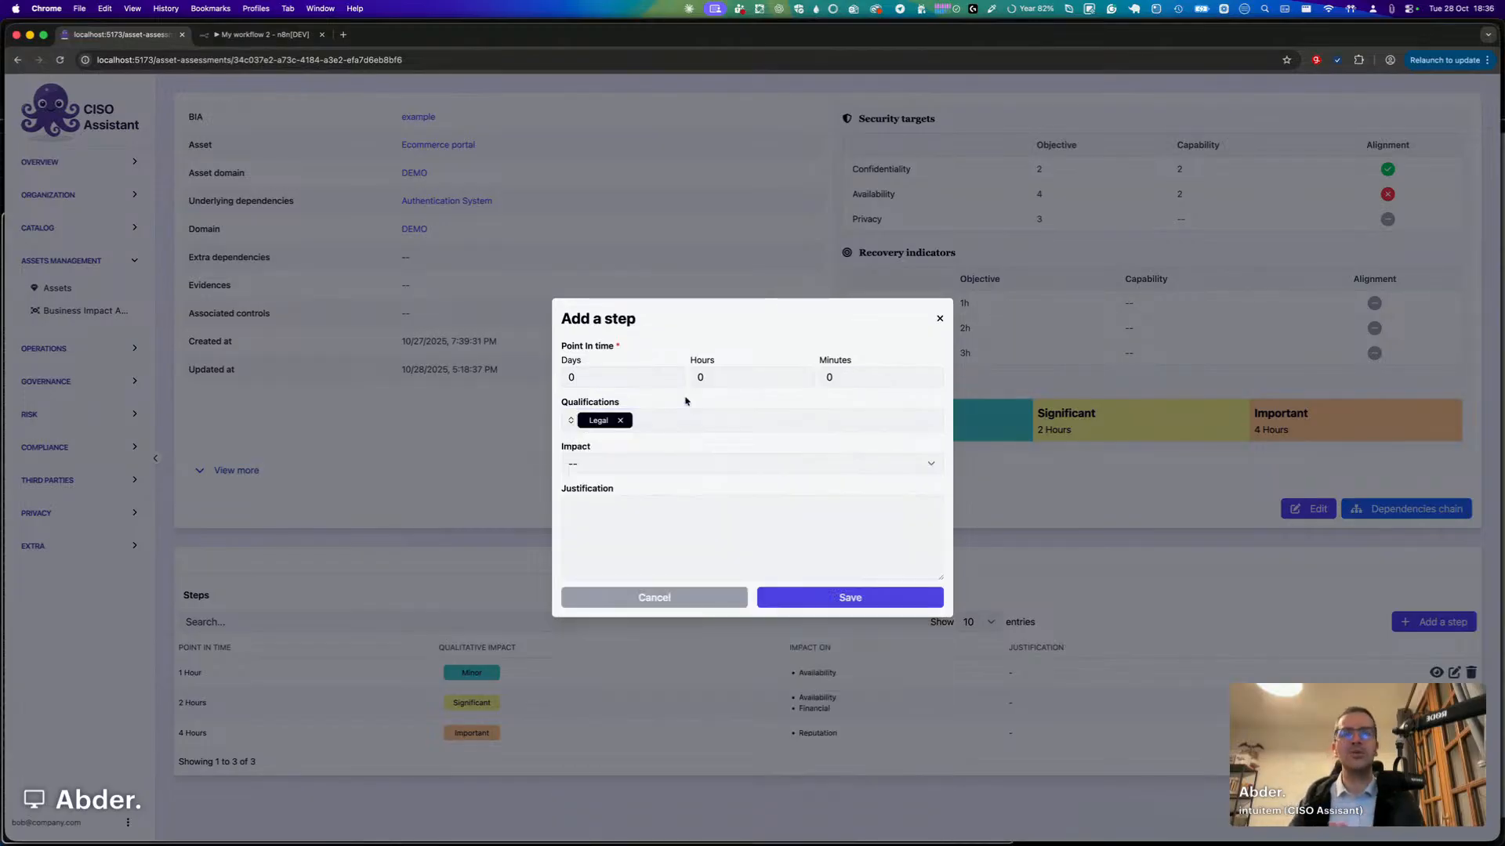
left_click(628, 464)
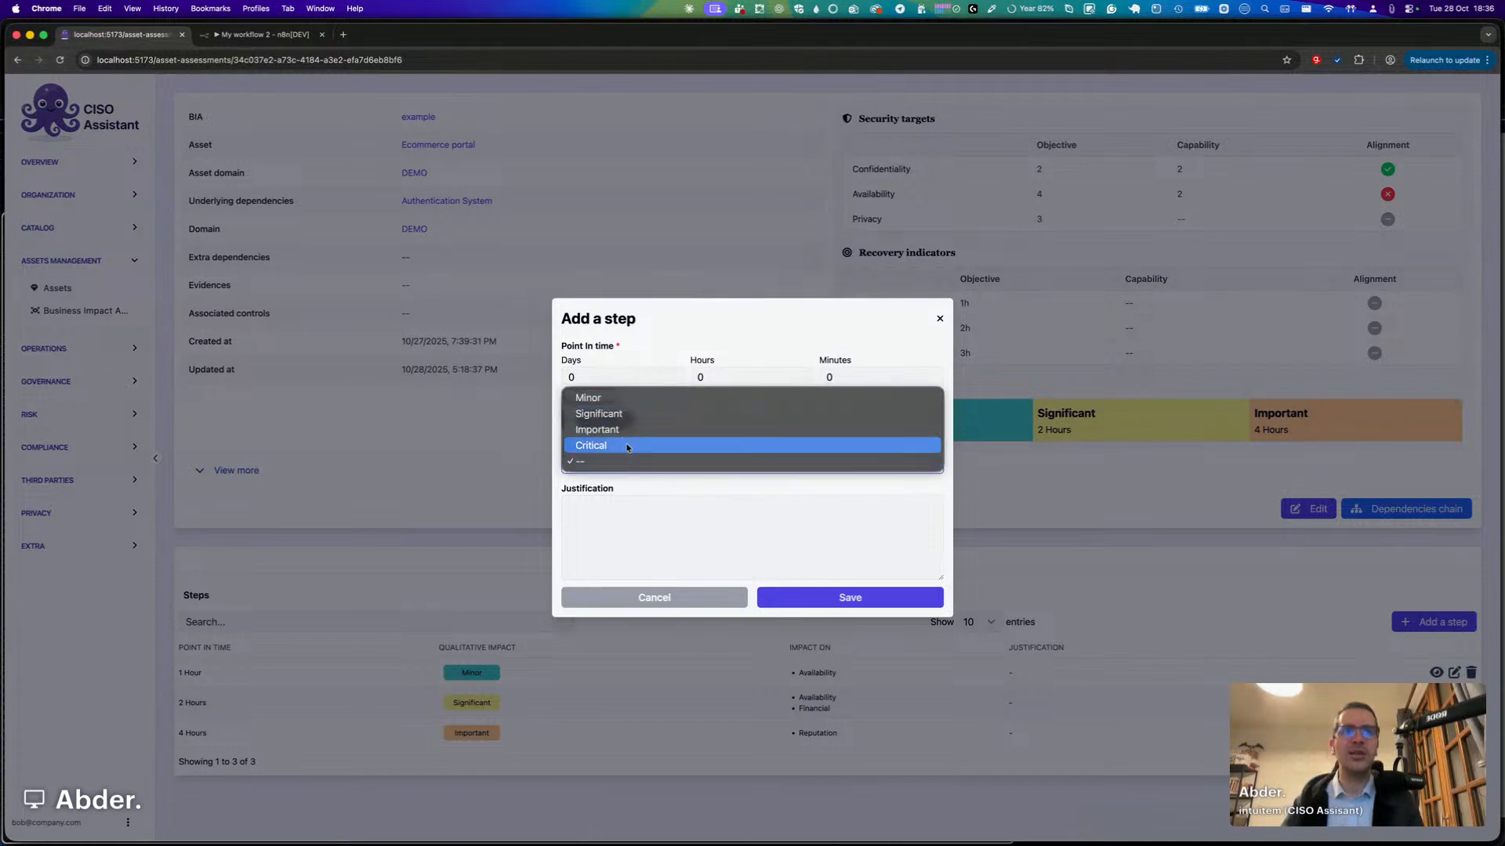
left_click(599, 445)
left_click(826, 600)
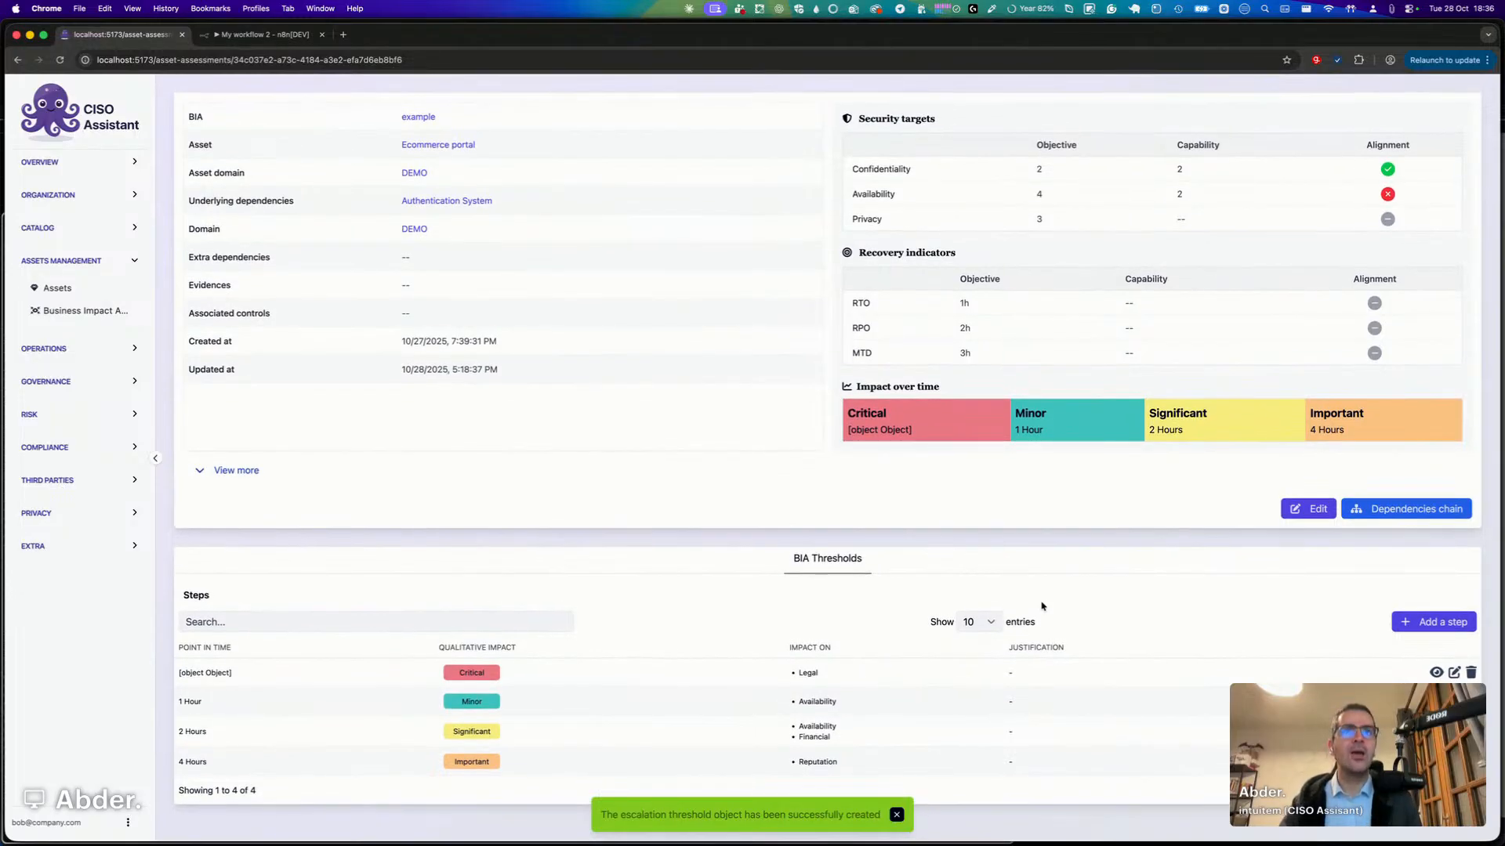
Return to the example BIA, examine its impact-over-time view across assets, and go back to the BIA.
scroll(1042, 607, "up", 1)
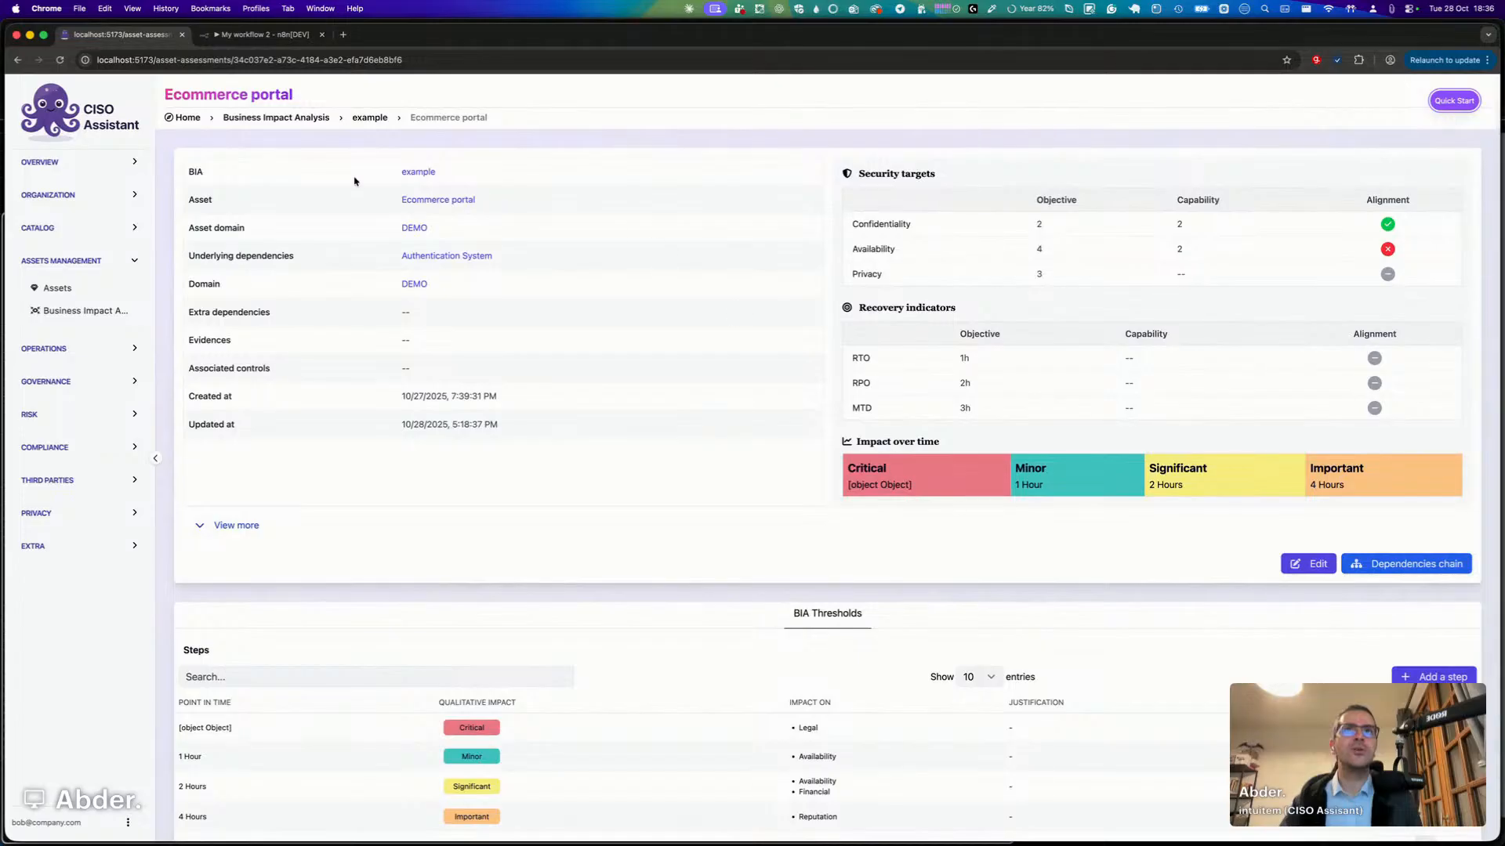
left_click(365, 118)
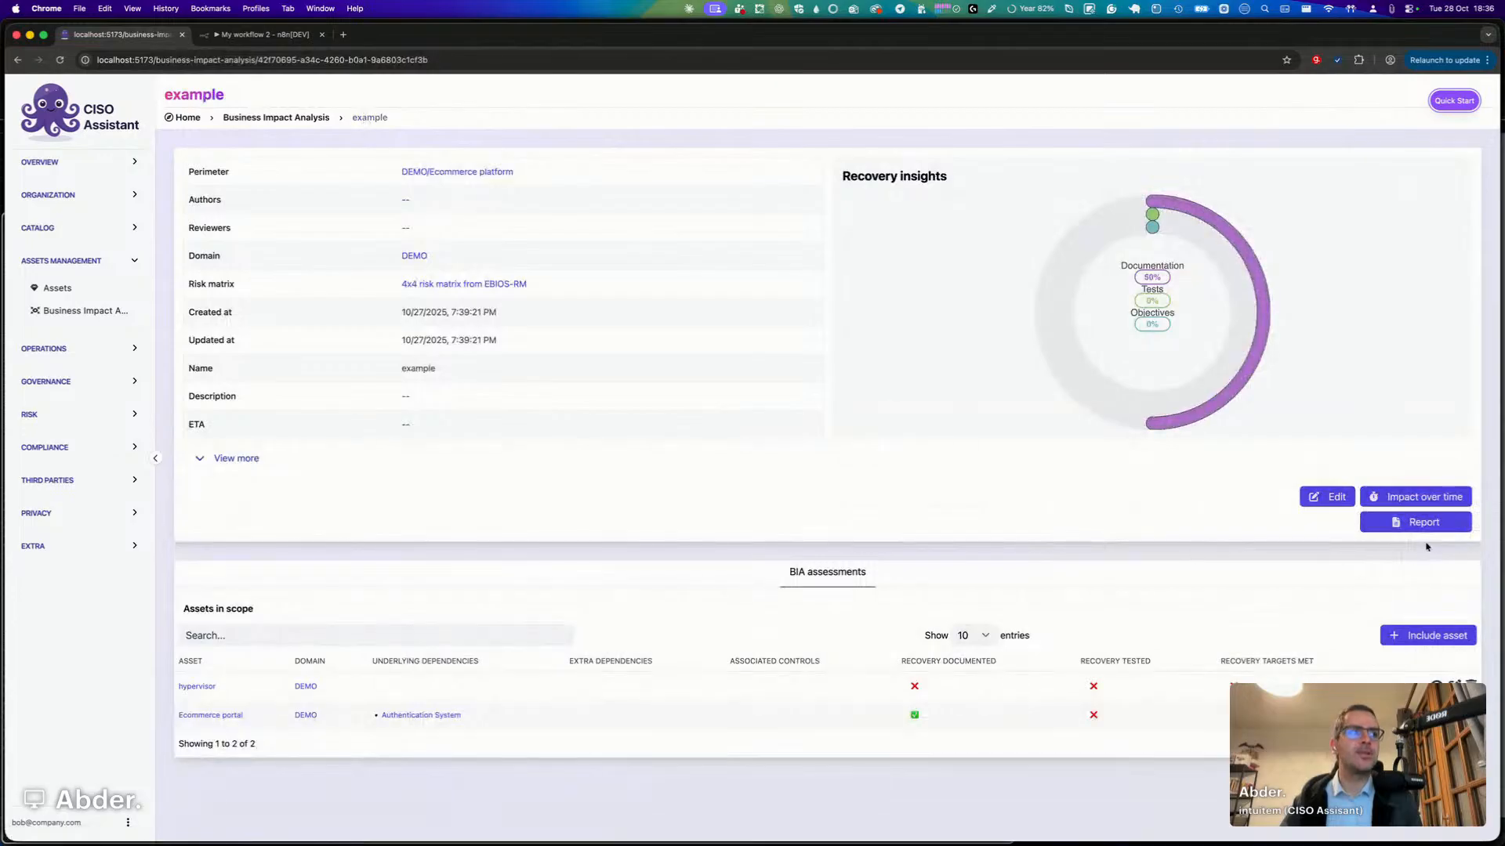
left_click(1418, 497)
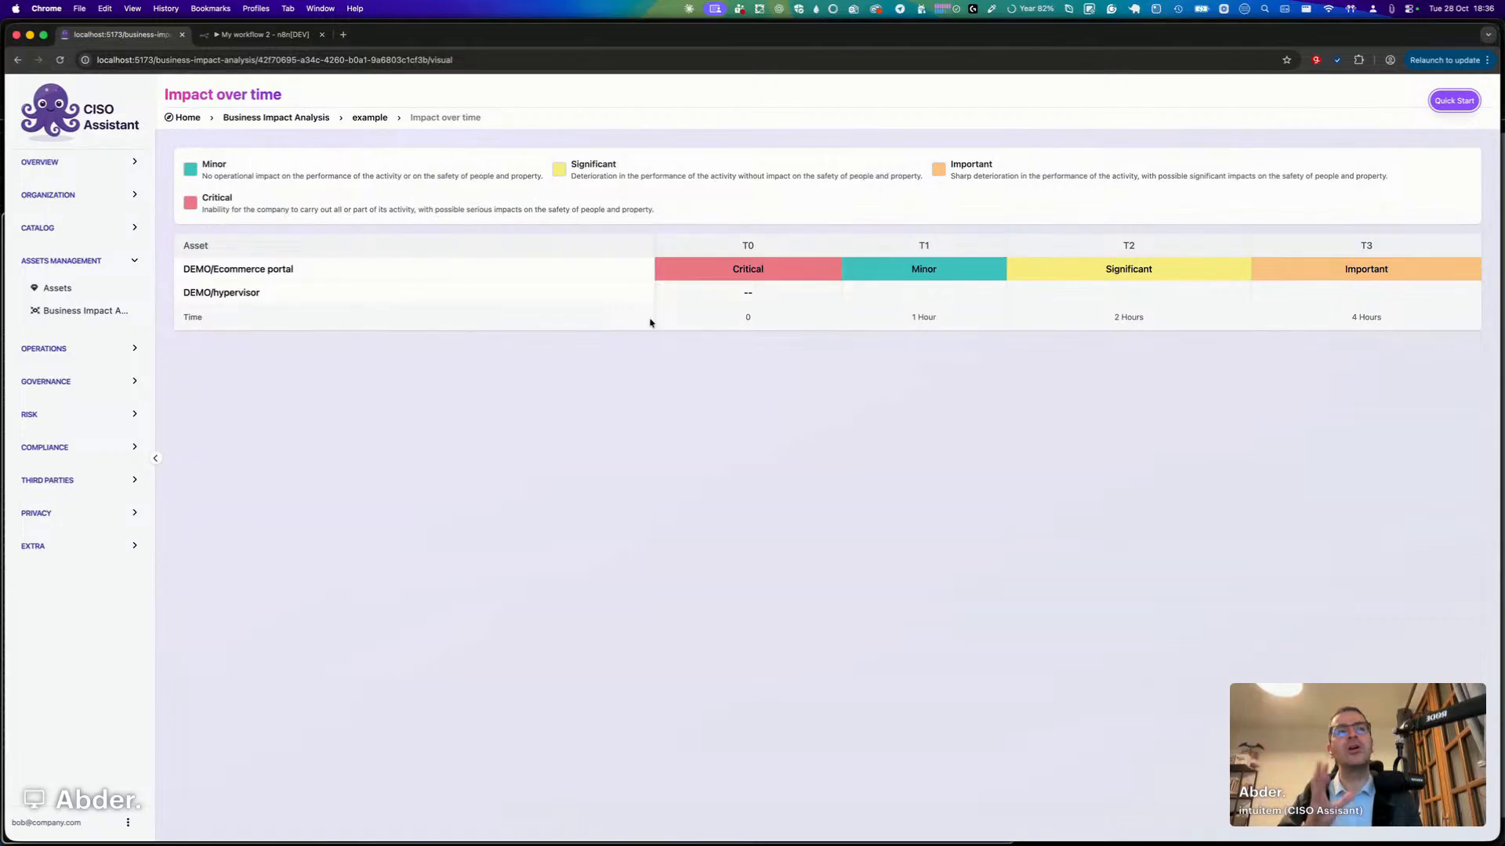
left_click(378, 125)
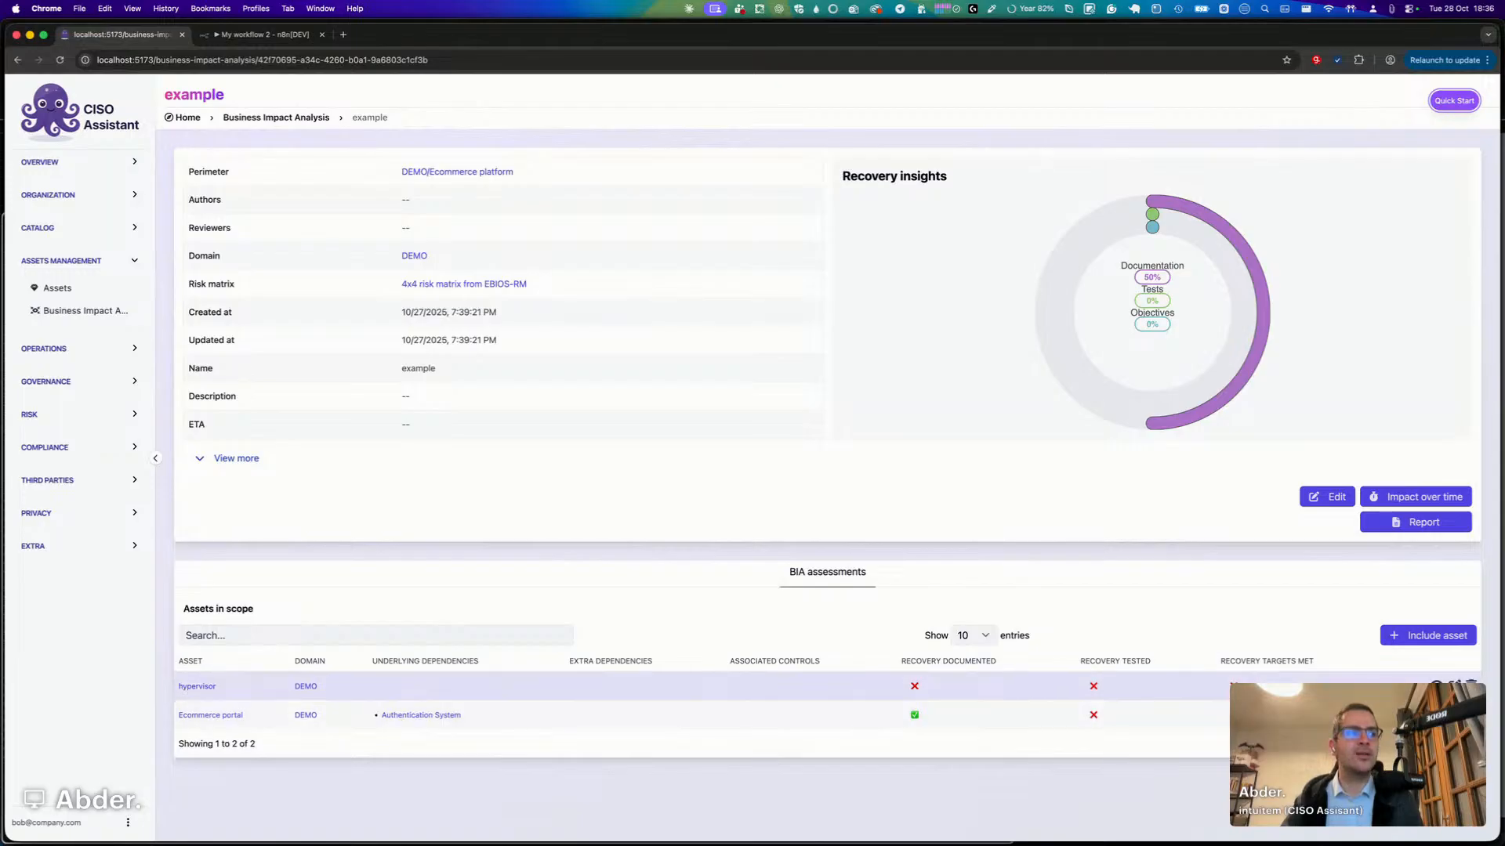
Add a threshold at 1 hour to the hypervisor assessment with a Significant impact.
left_click(196, 686)
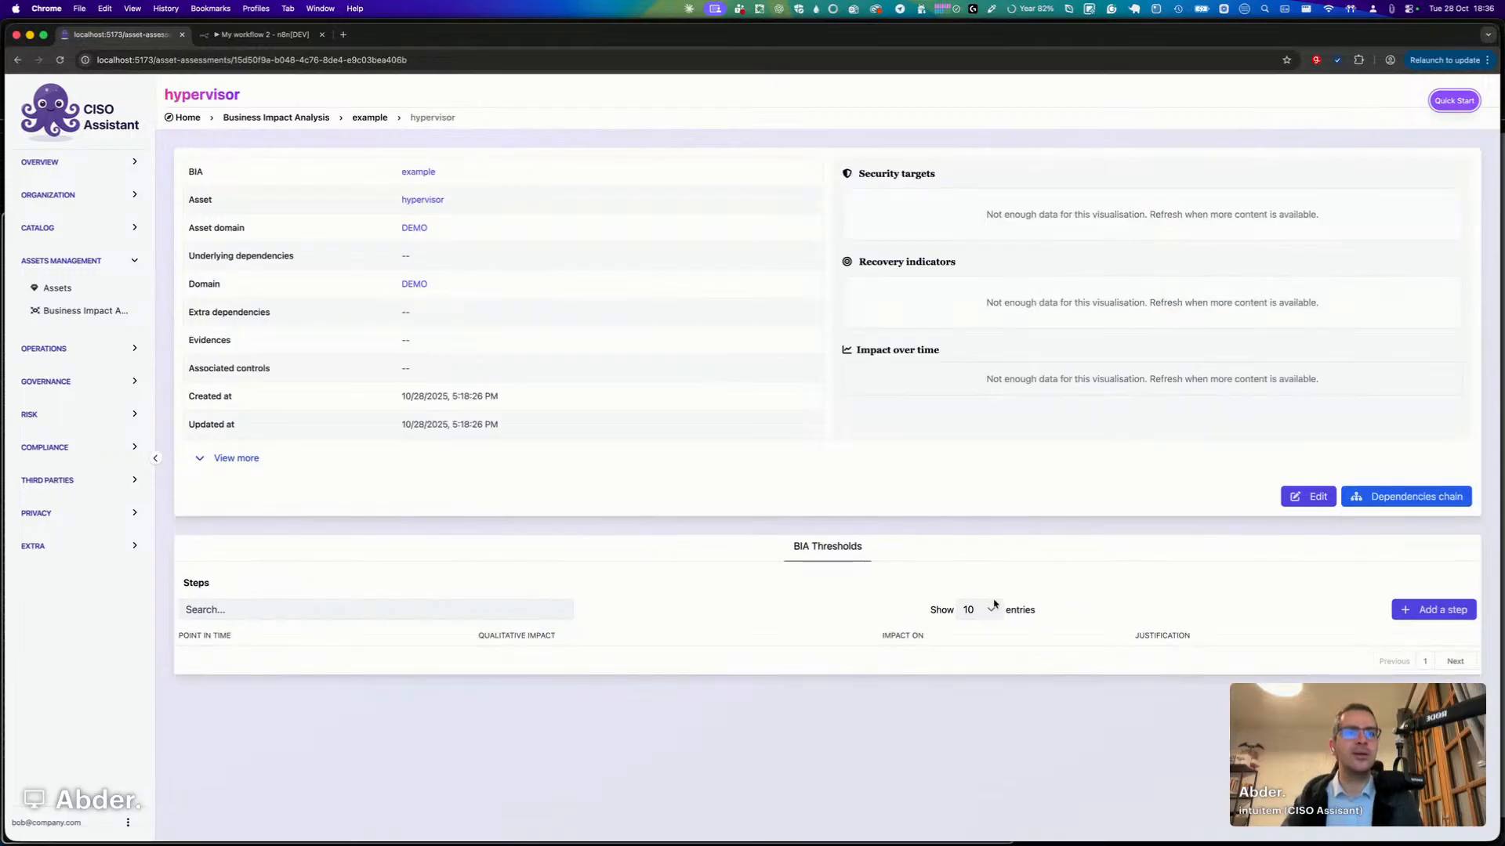
left_click(1434, 609)
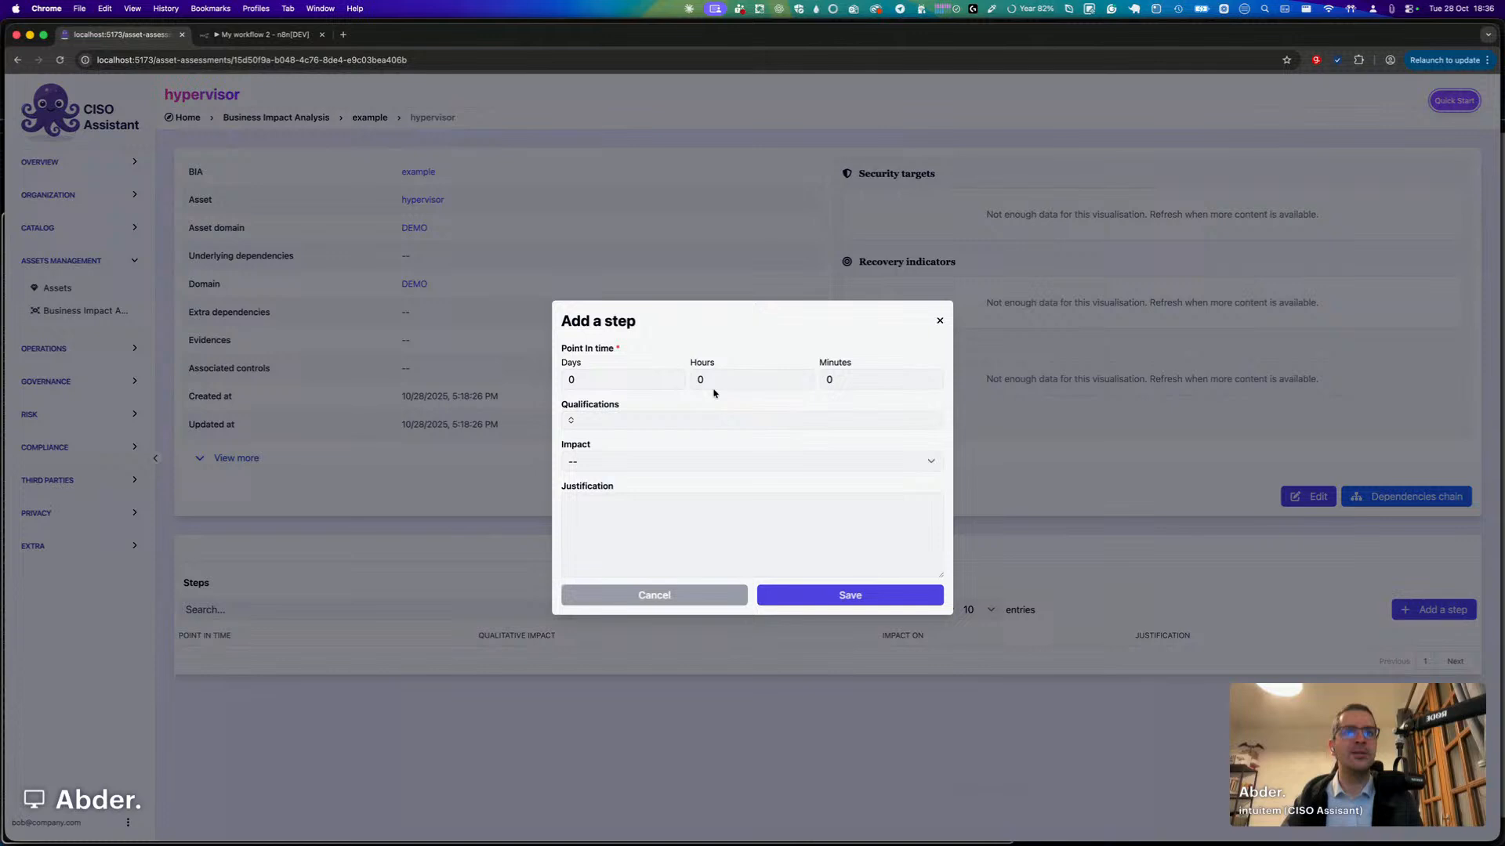
left_click(803, 377)
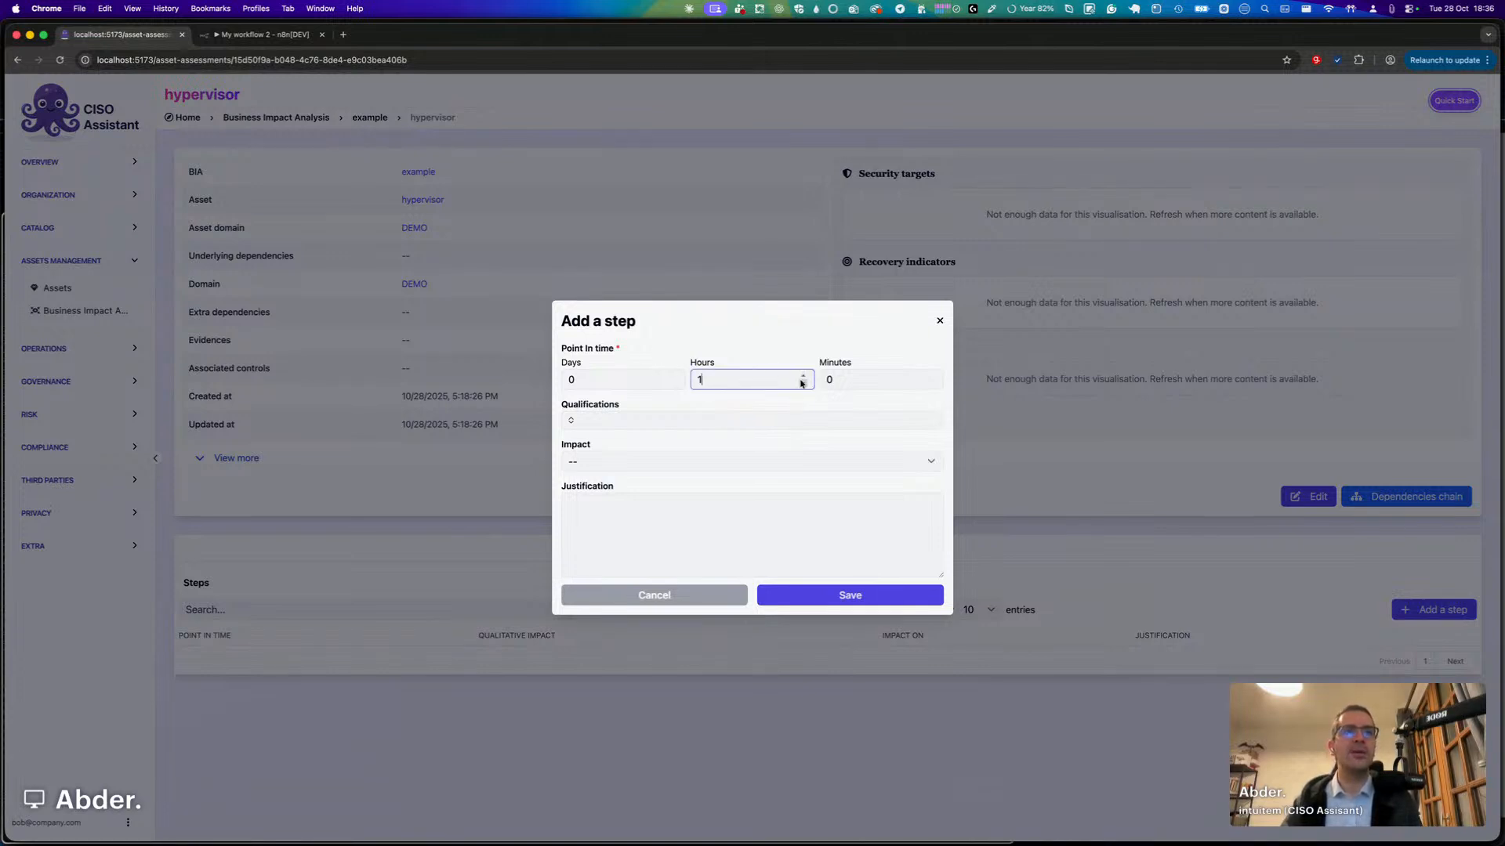
left_click(804, 383)
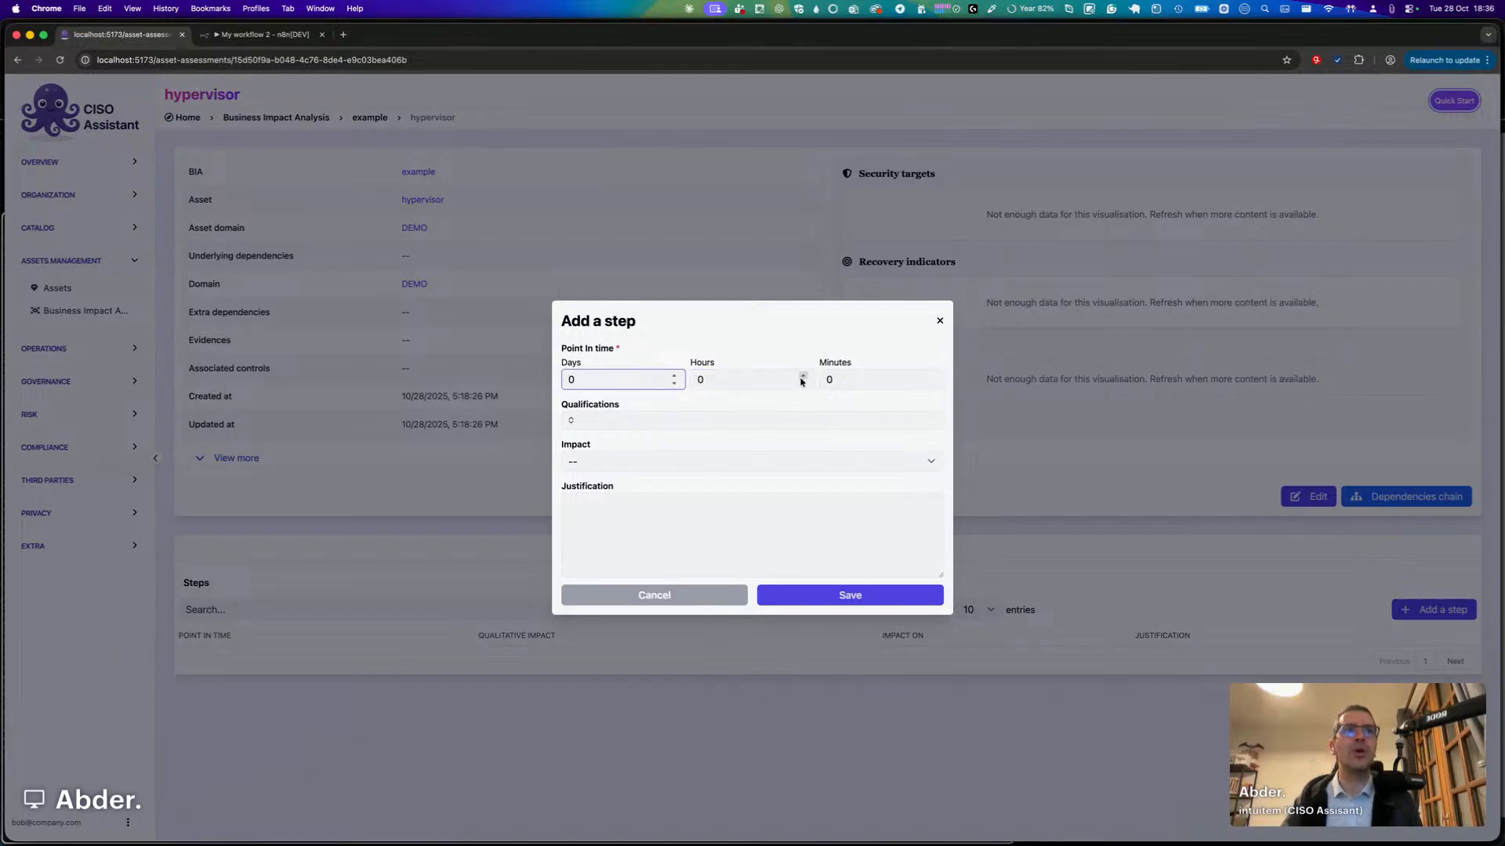
left_click(802, 375)
left_click(623, 461)
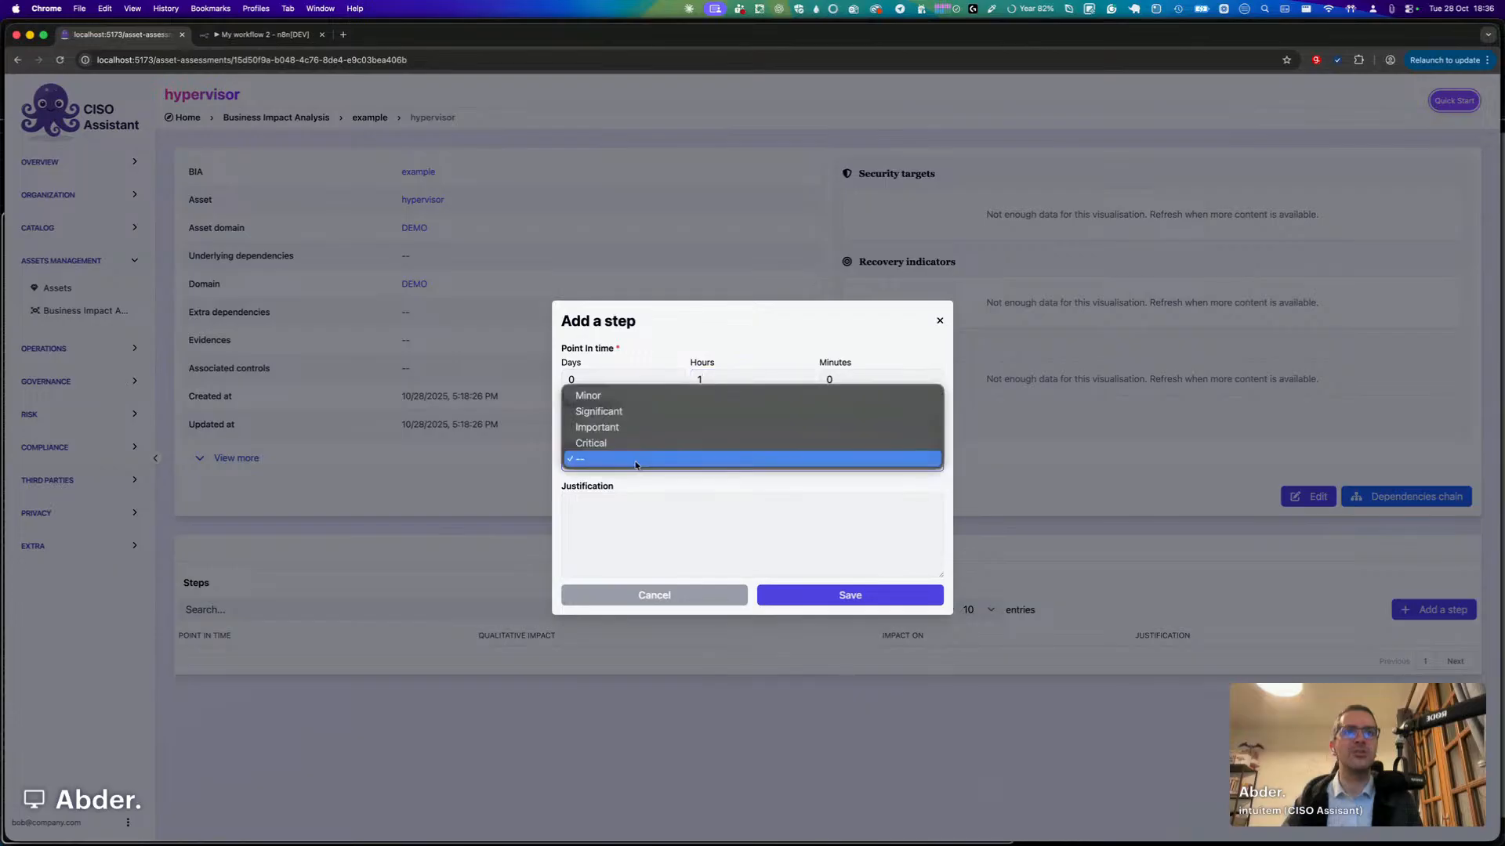
left_click(615, 409)
left_click(825, 593)
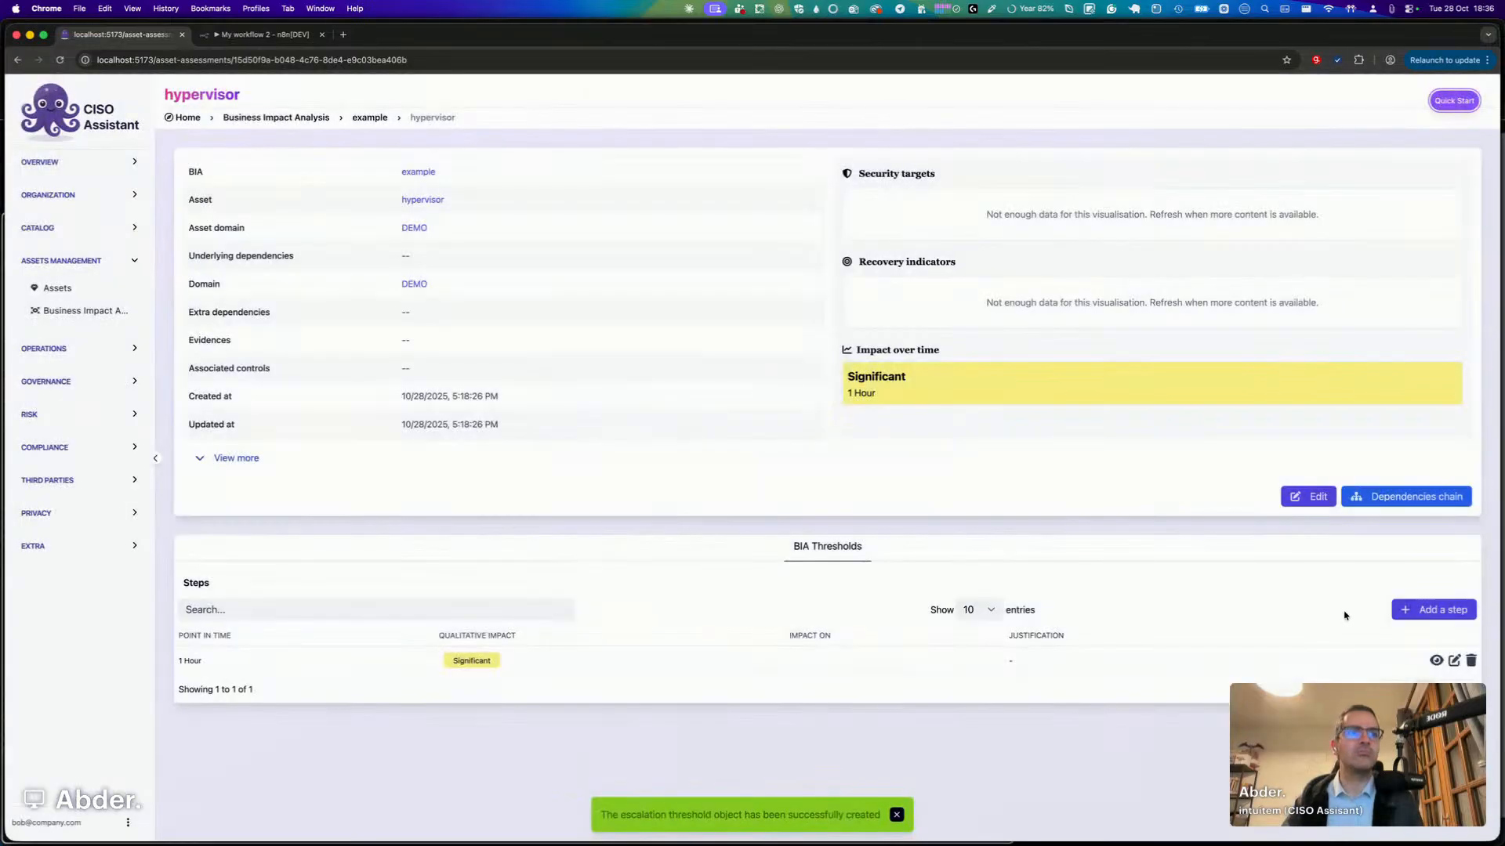
Add a threshold at 2 hours to the hypervisor assessment with an Important impact.
left_click(1418, 609)
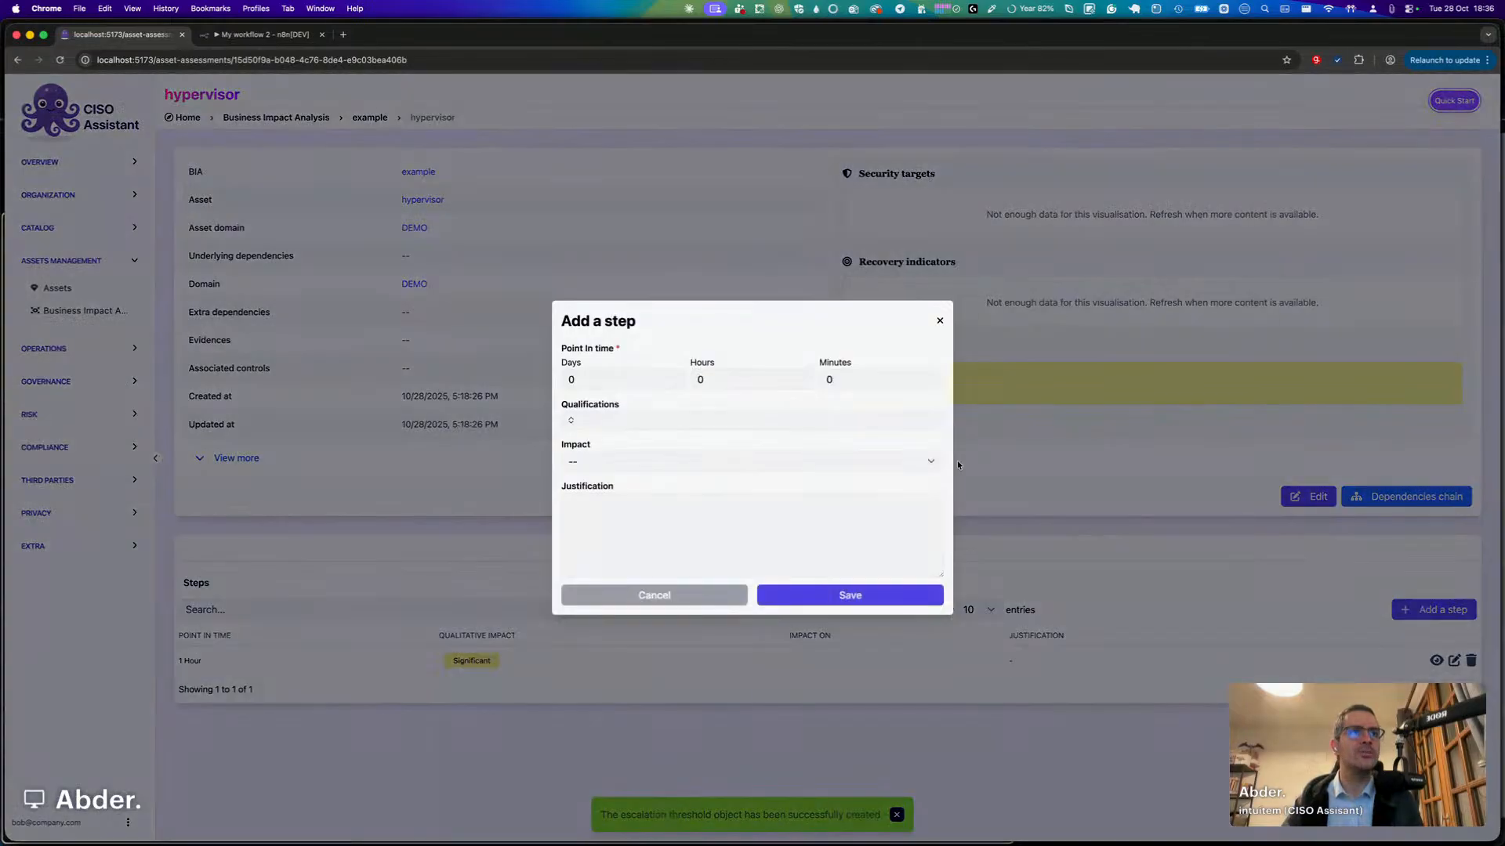
double_click(802, 375)
left_click(748, 466)
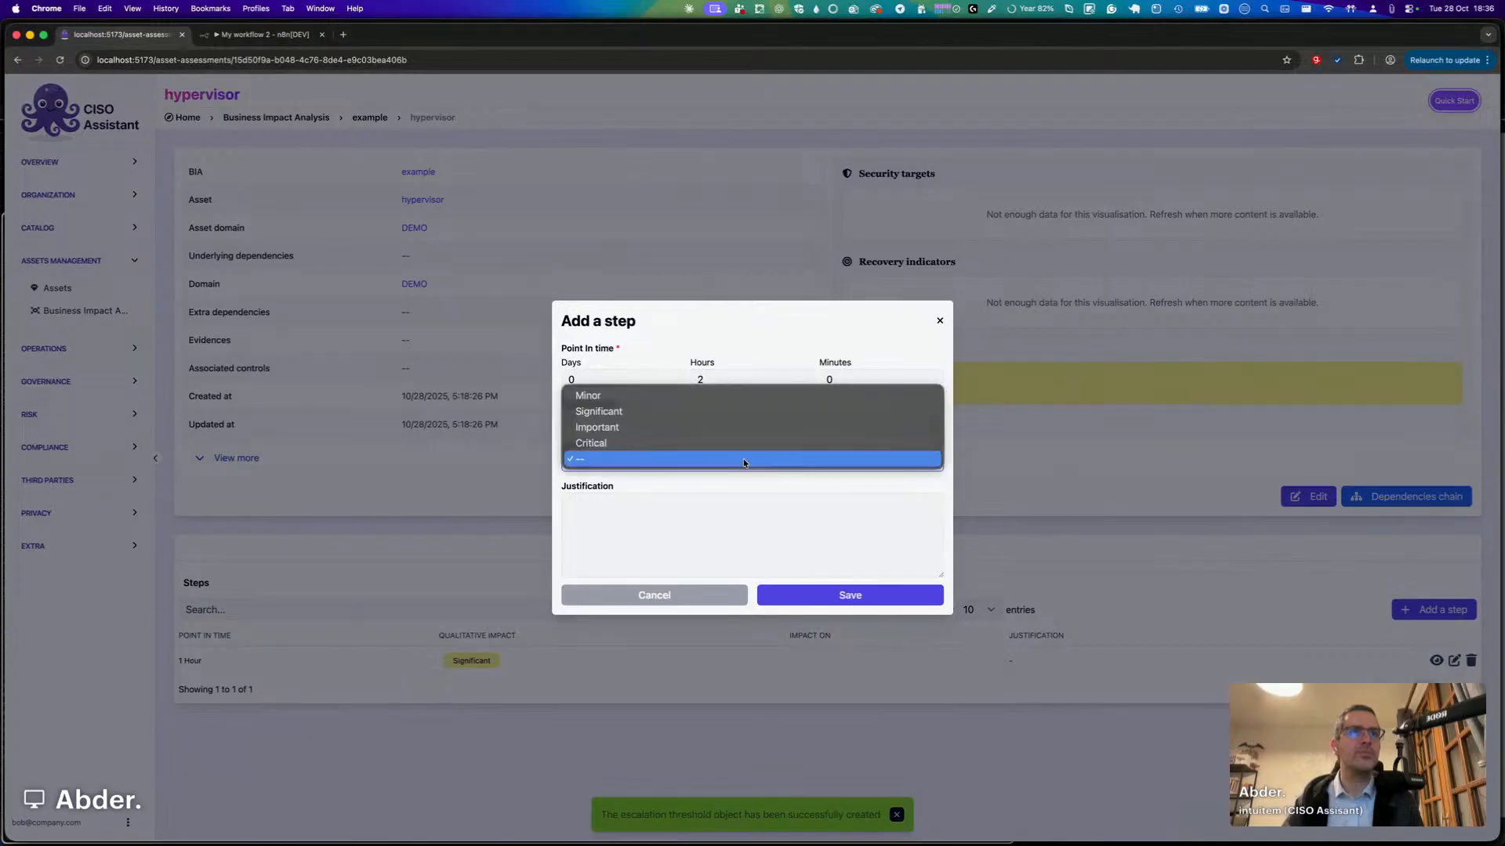
left_click(833, 614)
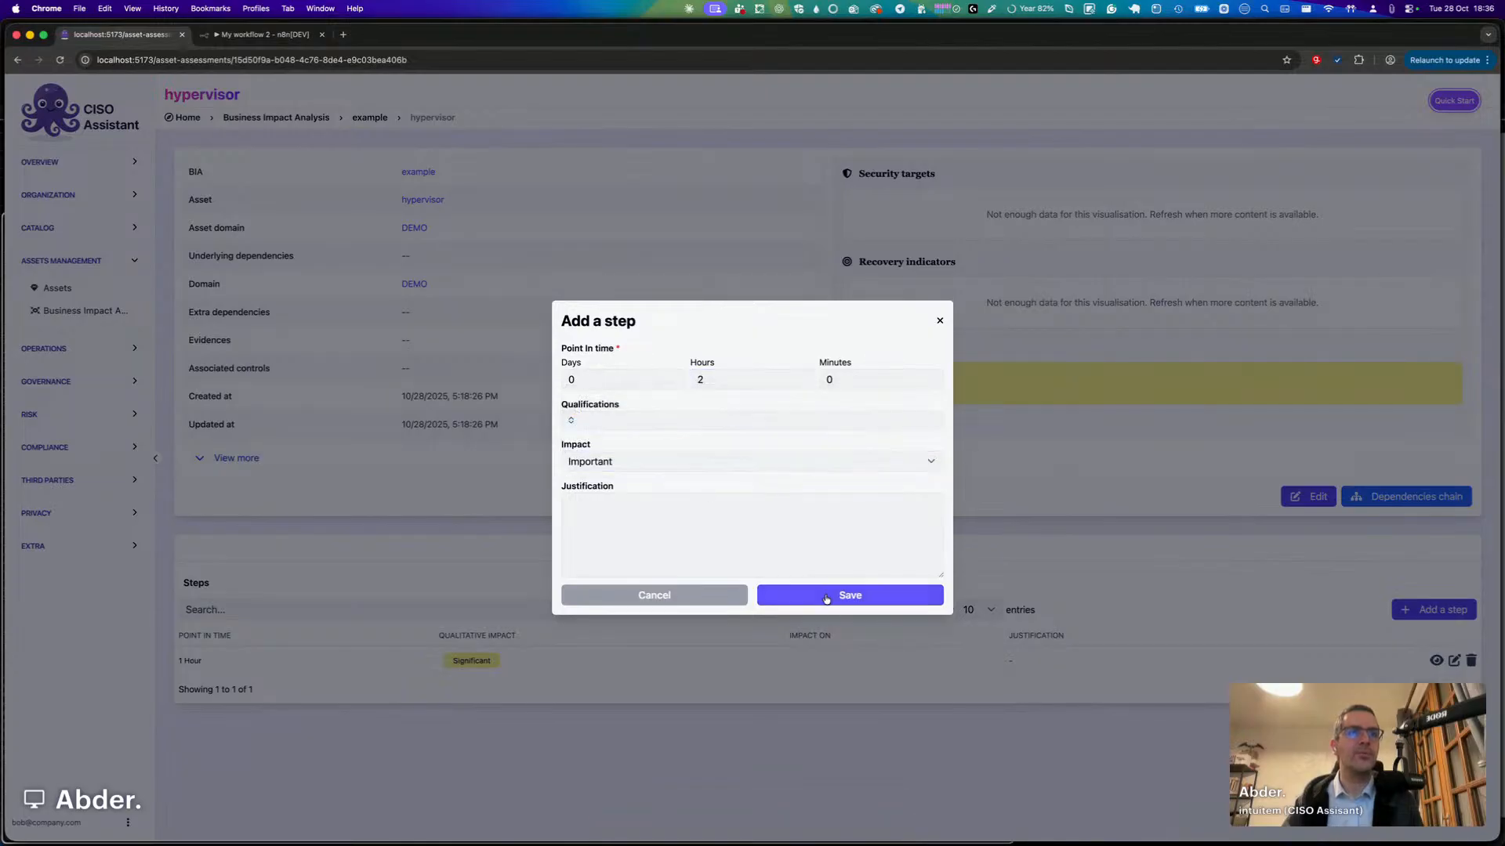
left_click(828, 597)
Return to the example BIA and compare the hypervisor and Ecommerce portal impact over time, ending back on the BIA.
left_click(369, 117)
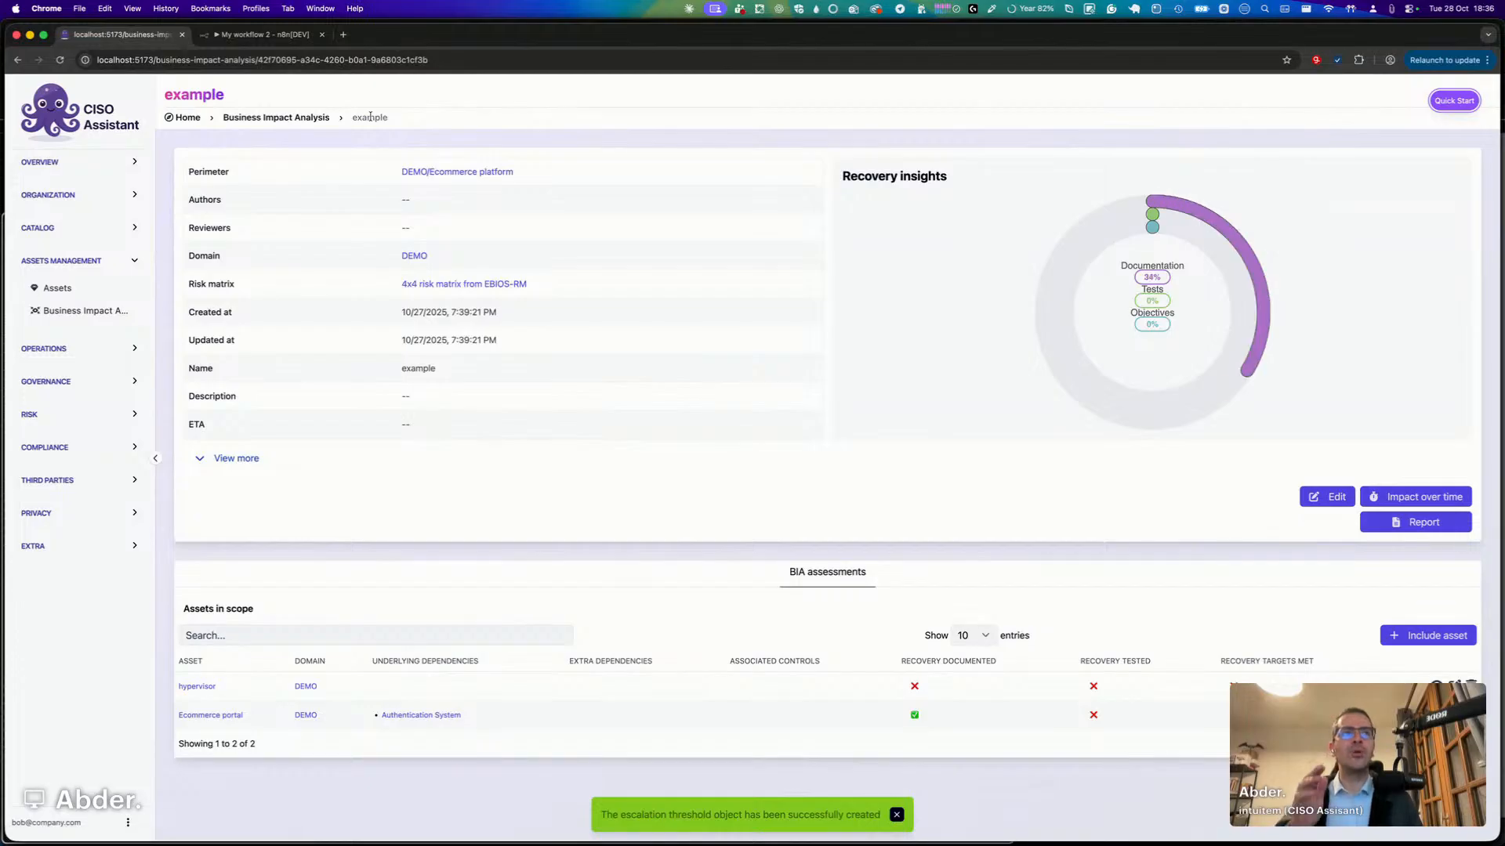
left_click(1453, 501)
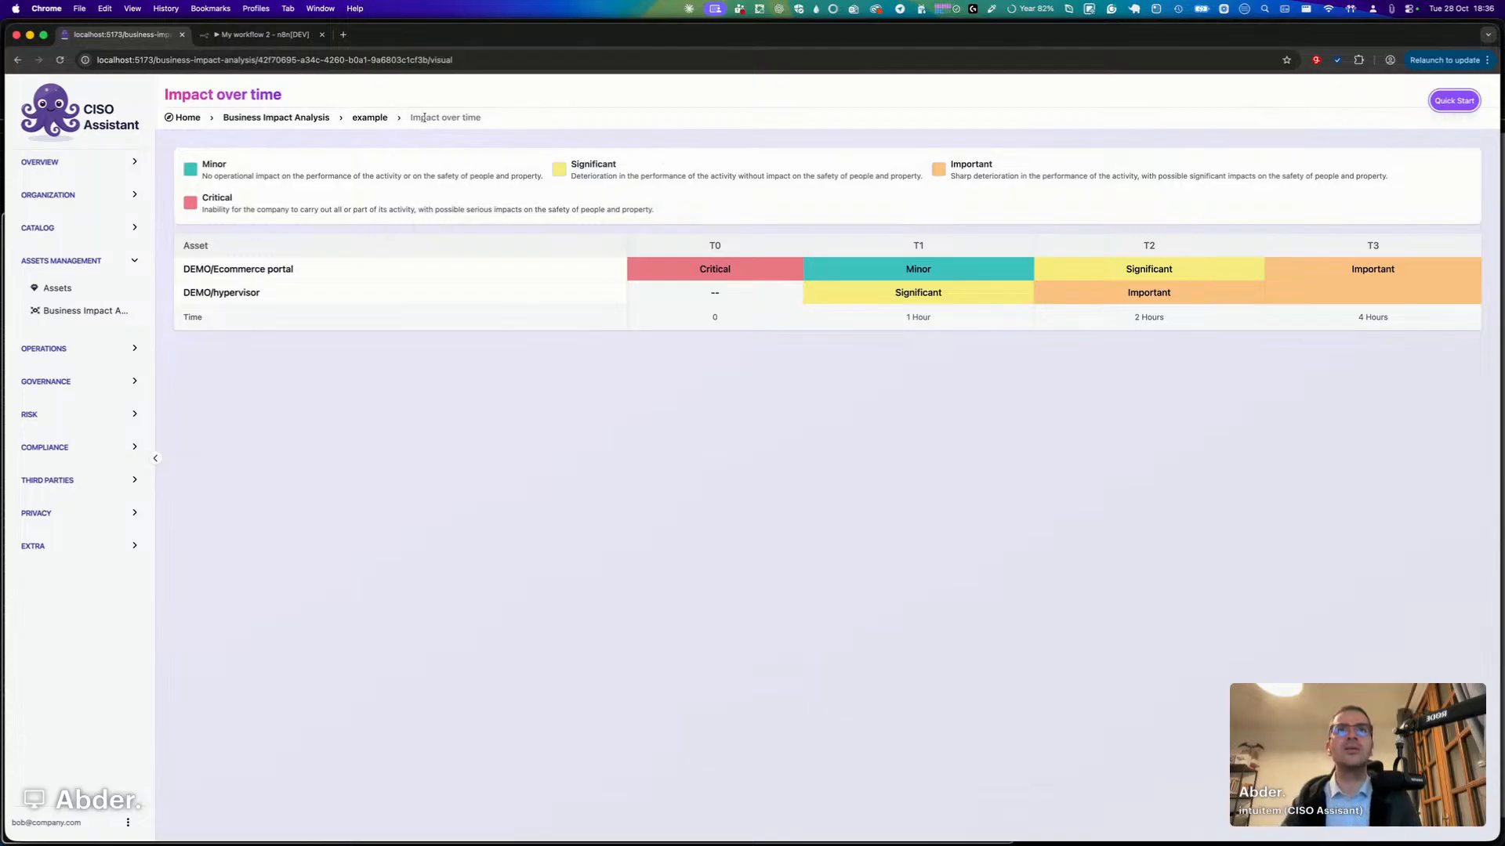
left_click(370, 117)
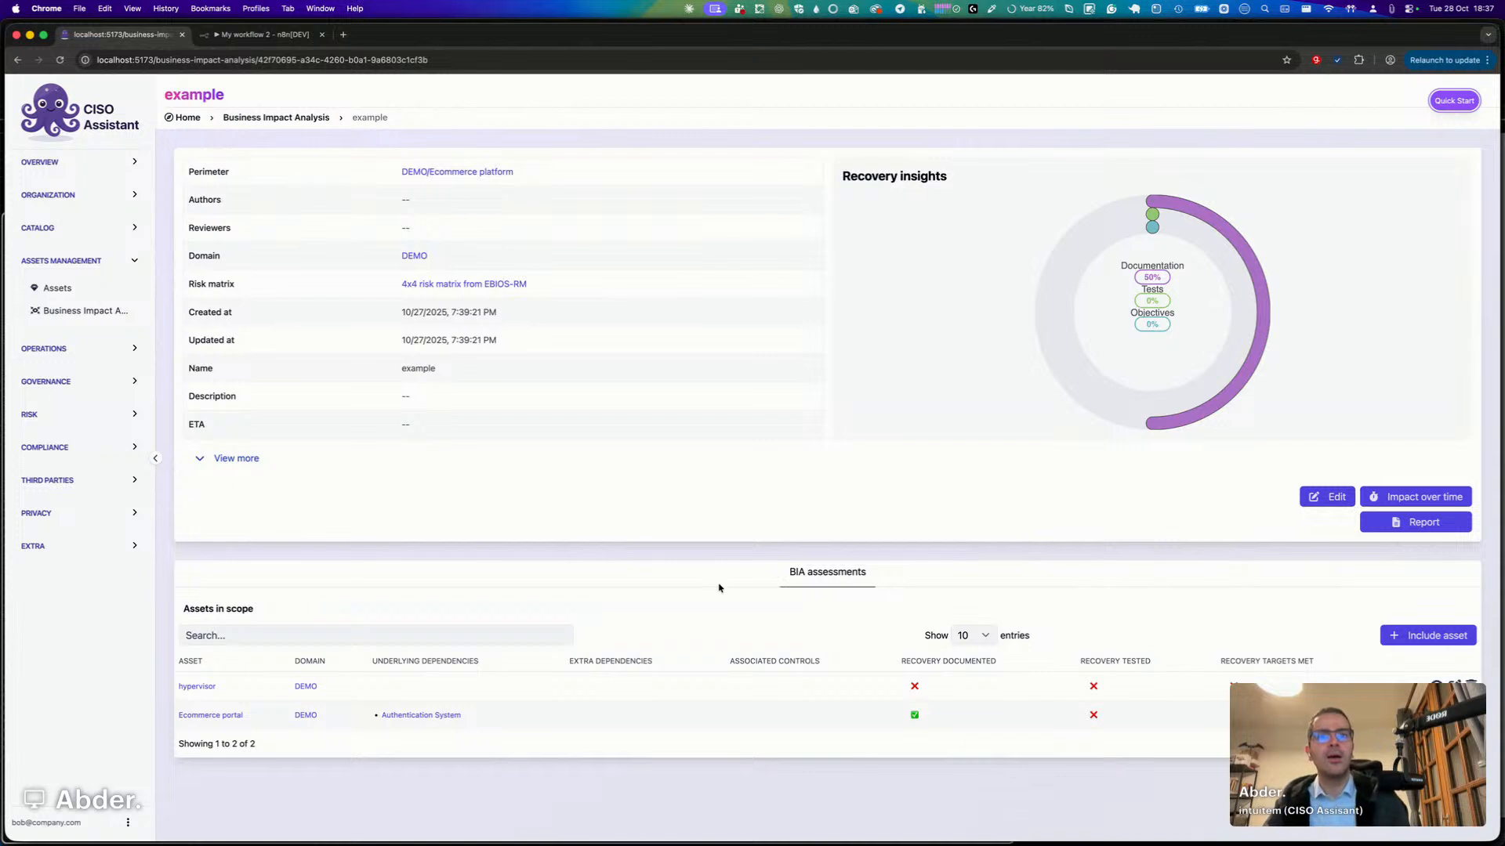
left_click(1425, 500)
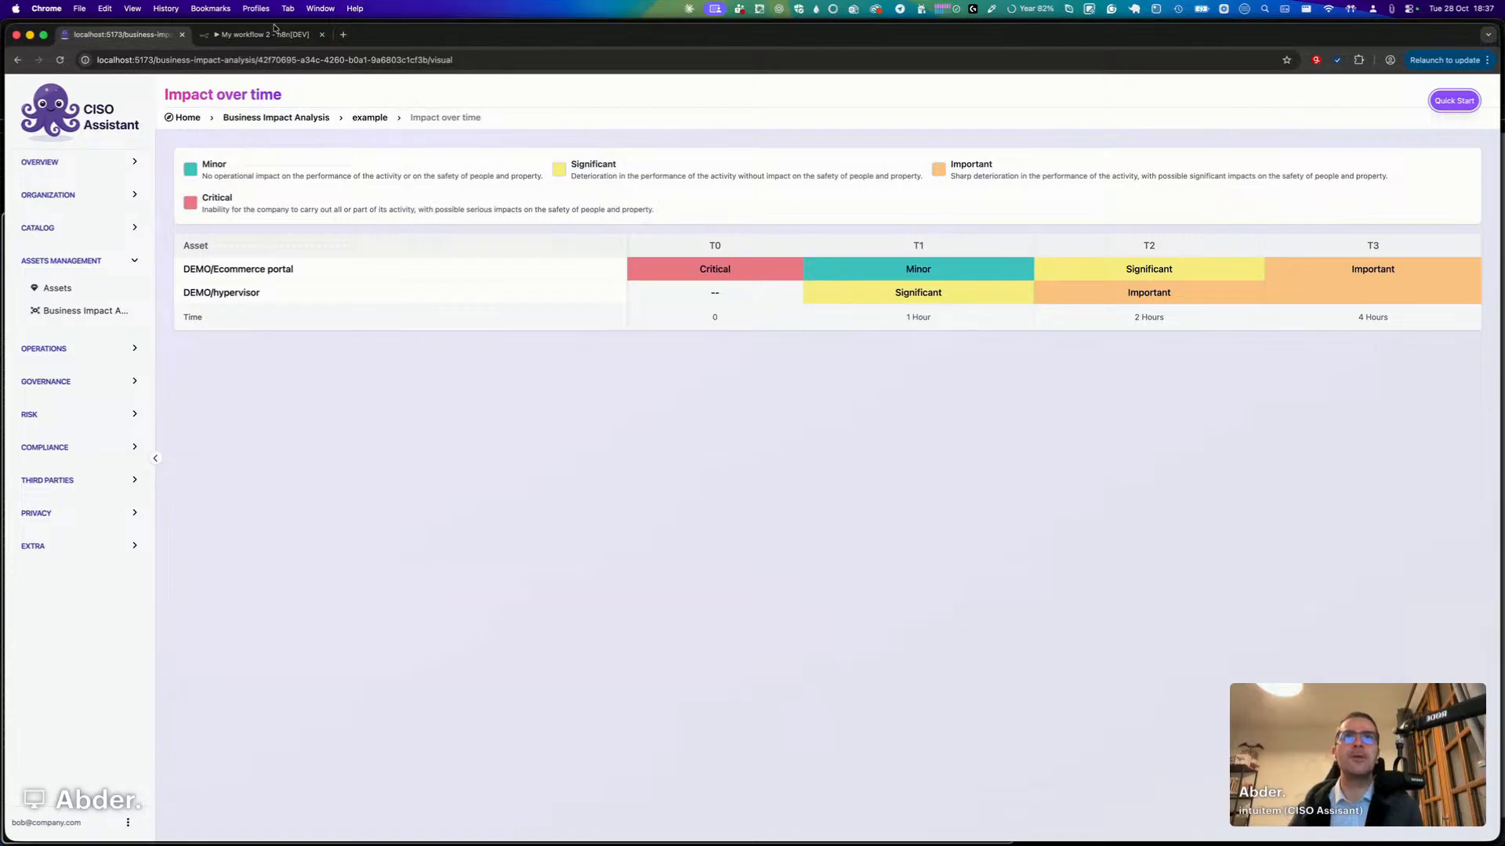
left_click(376, 119)
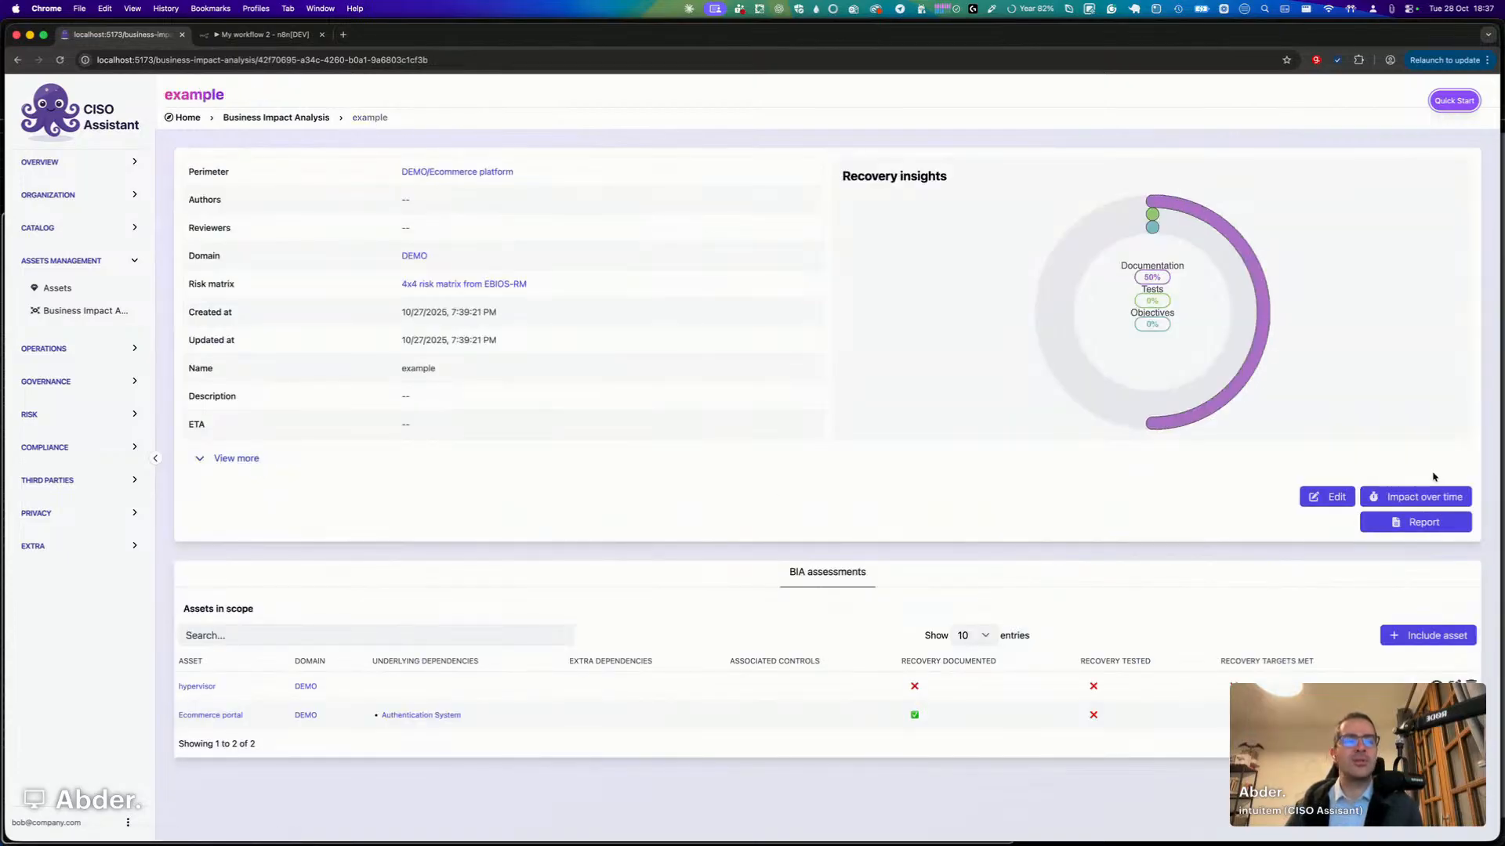
left_click(1422, 497)
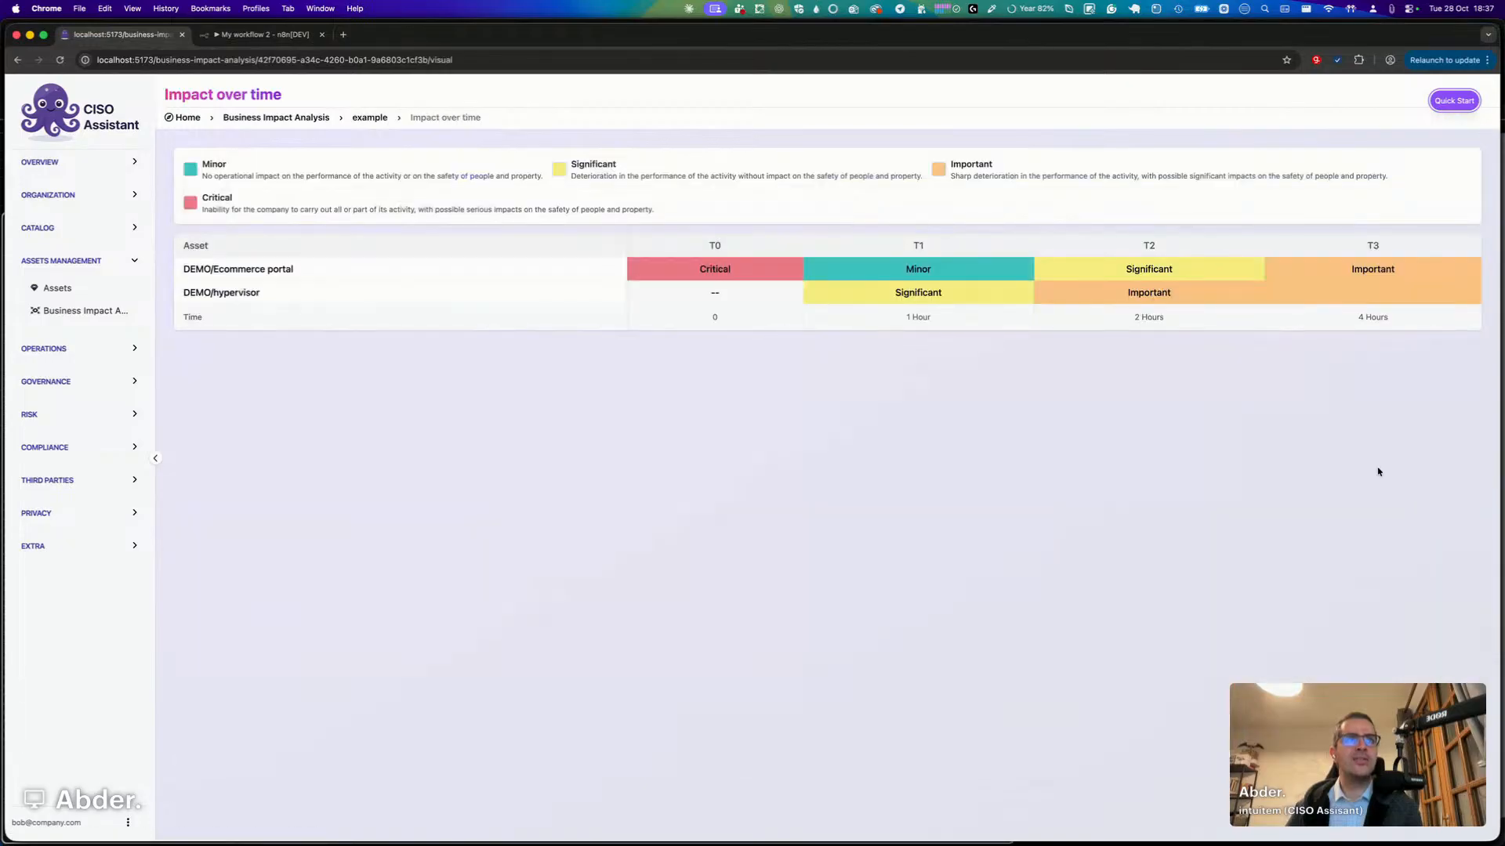
left_click(370, 118)
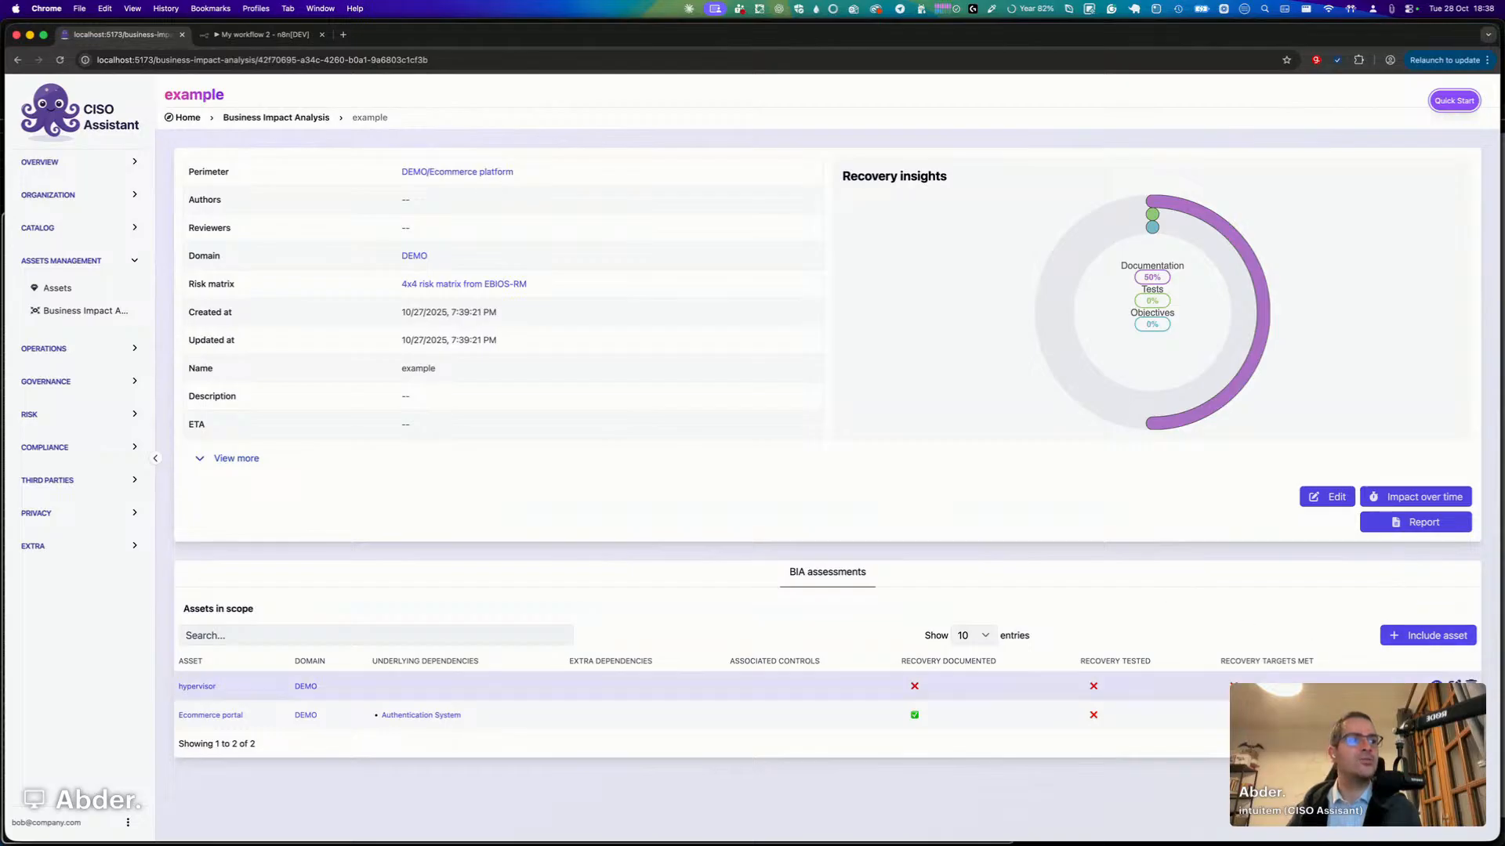
Mark the hypervisor's recovery as documented, tested and meeting its targets, and save the assessment.
left_click(1451, 686)
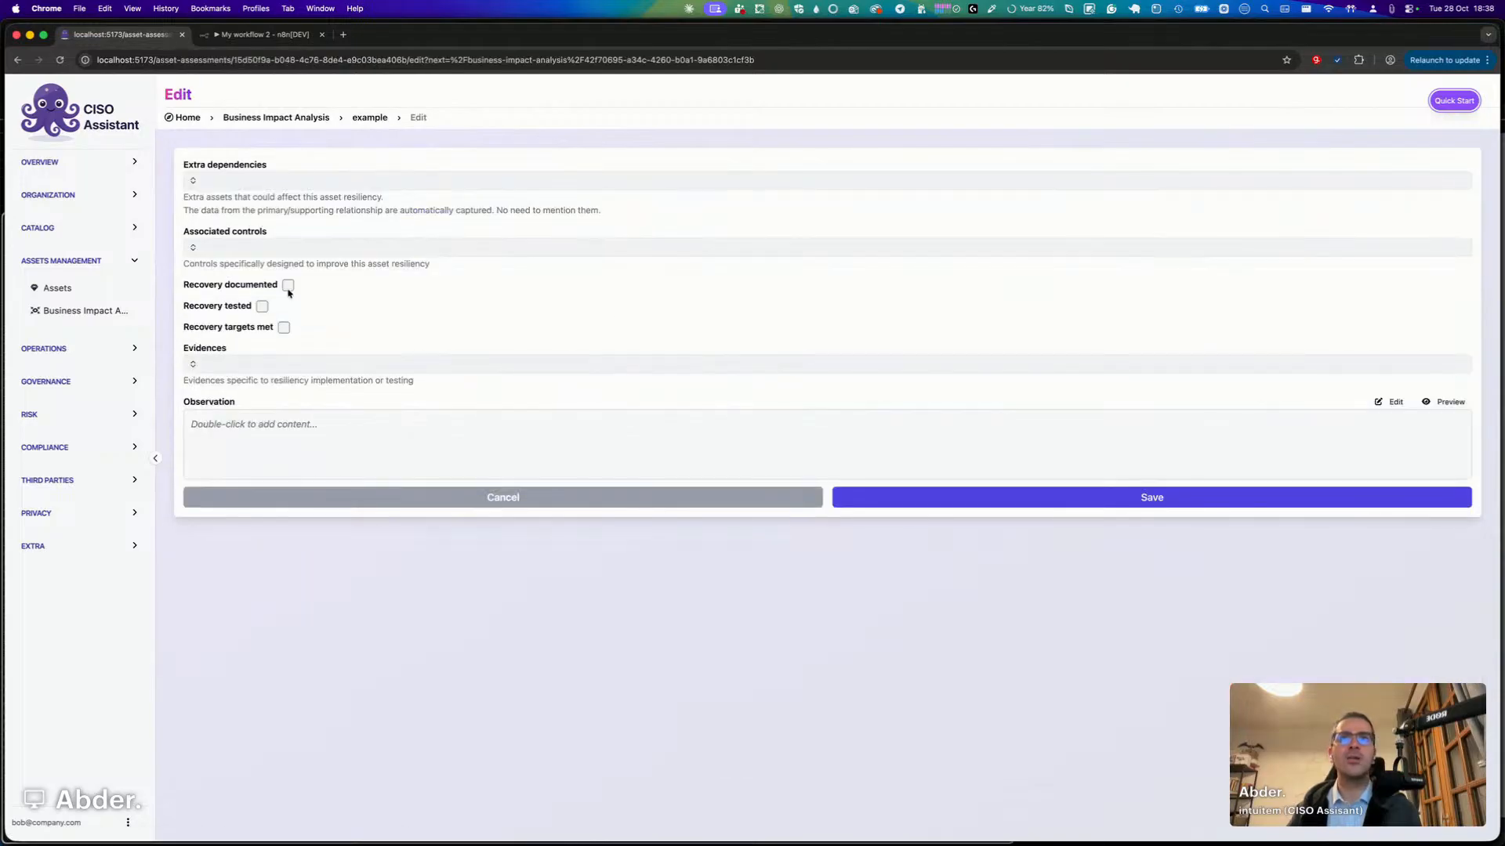
scroll(189, 275, "up", 5)
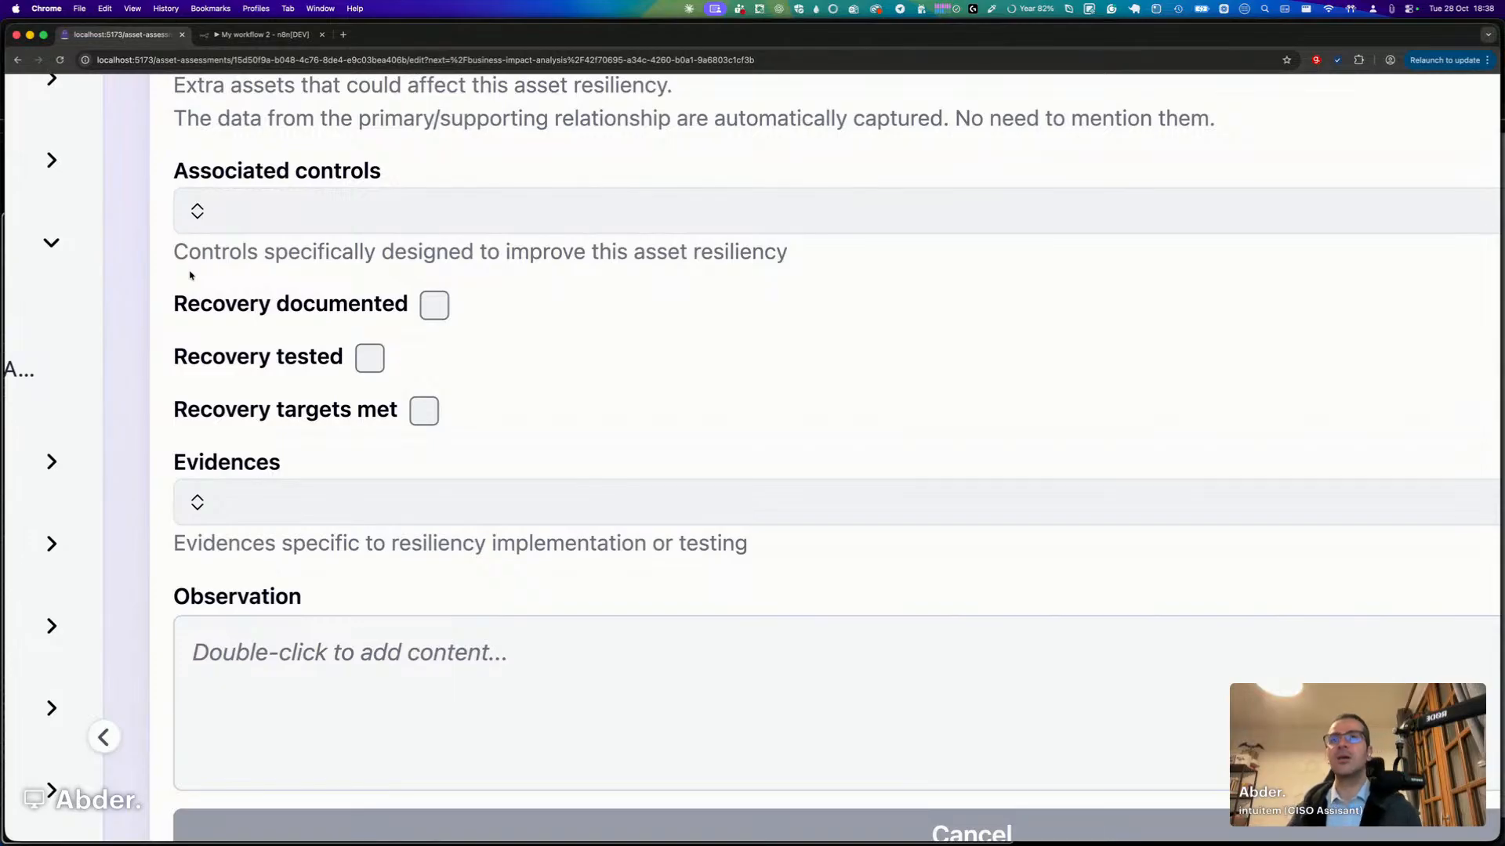
left_click(434, 305)
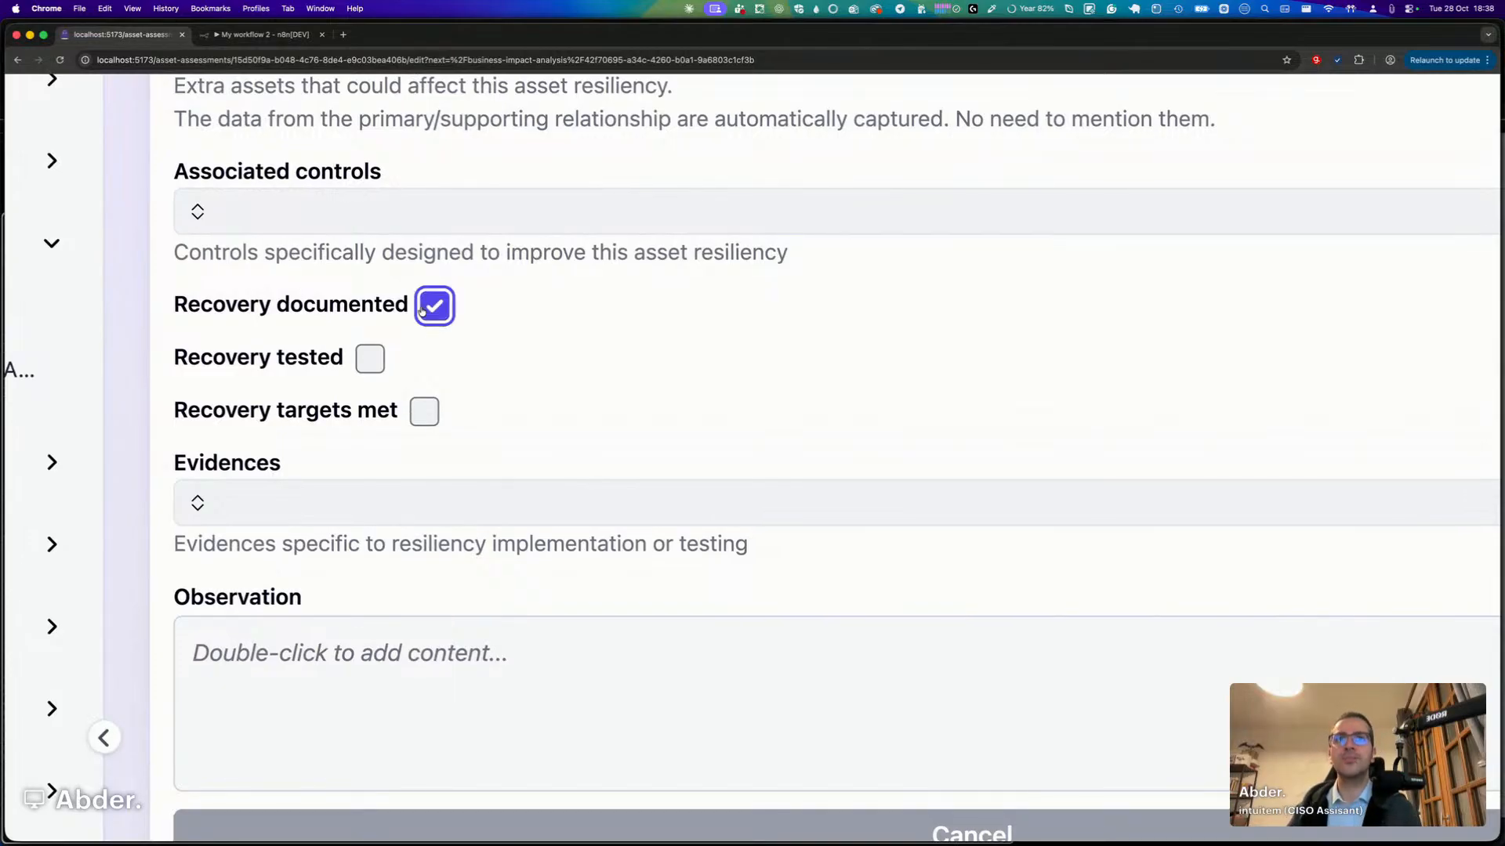
left_click(371, 360)
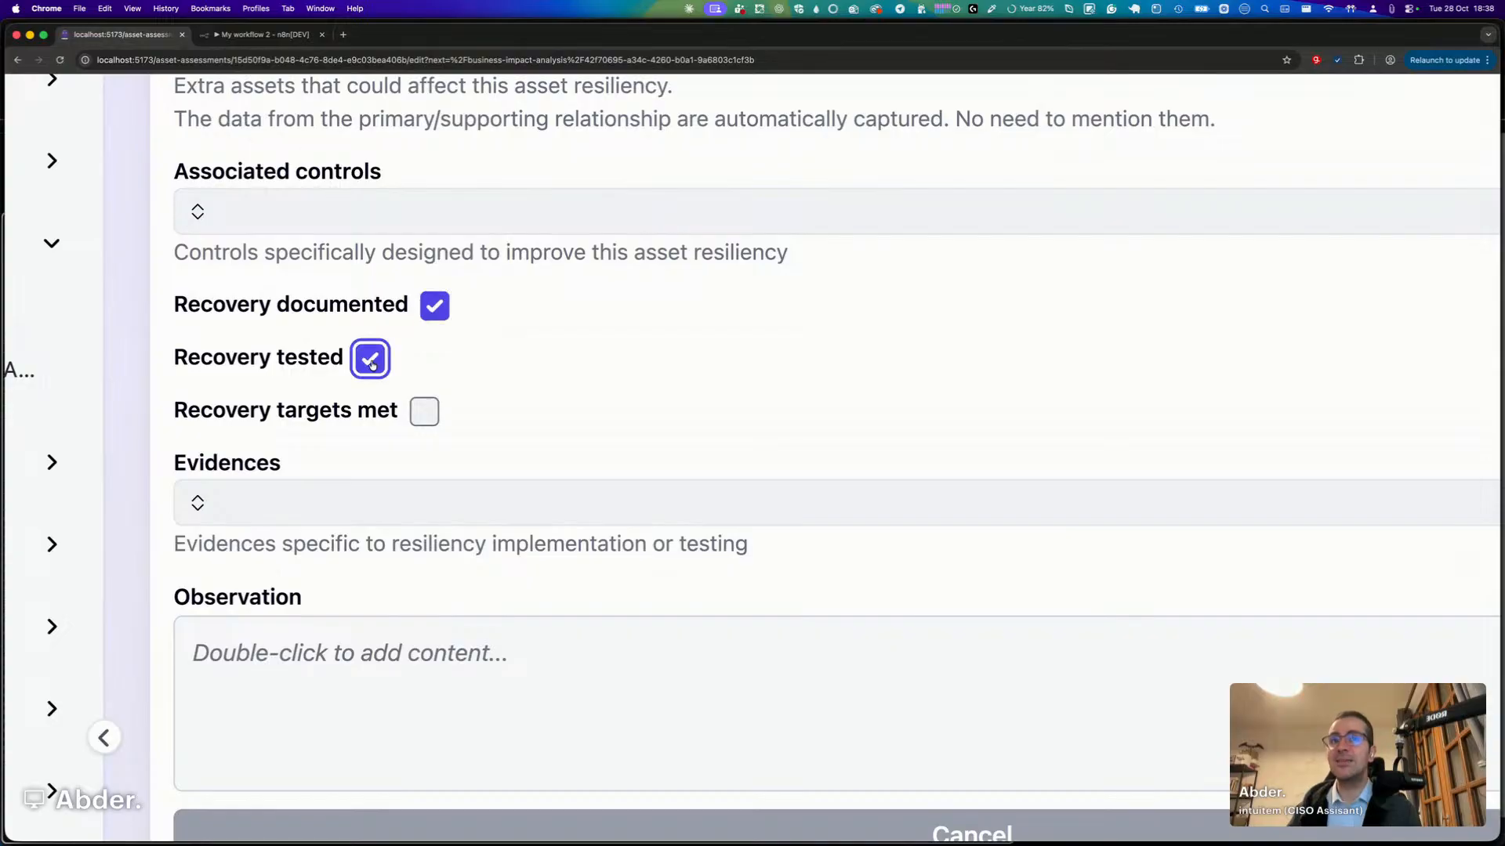
left_click(424, 412)
scroll(473, 383, "down", 10)
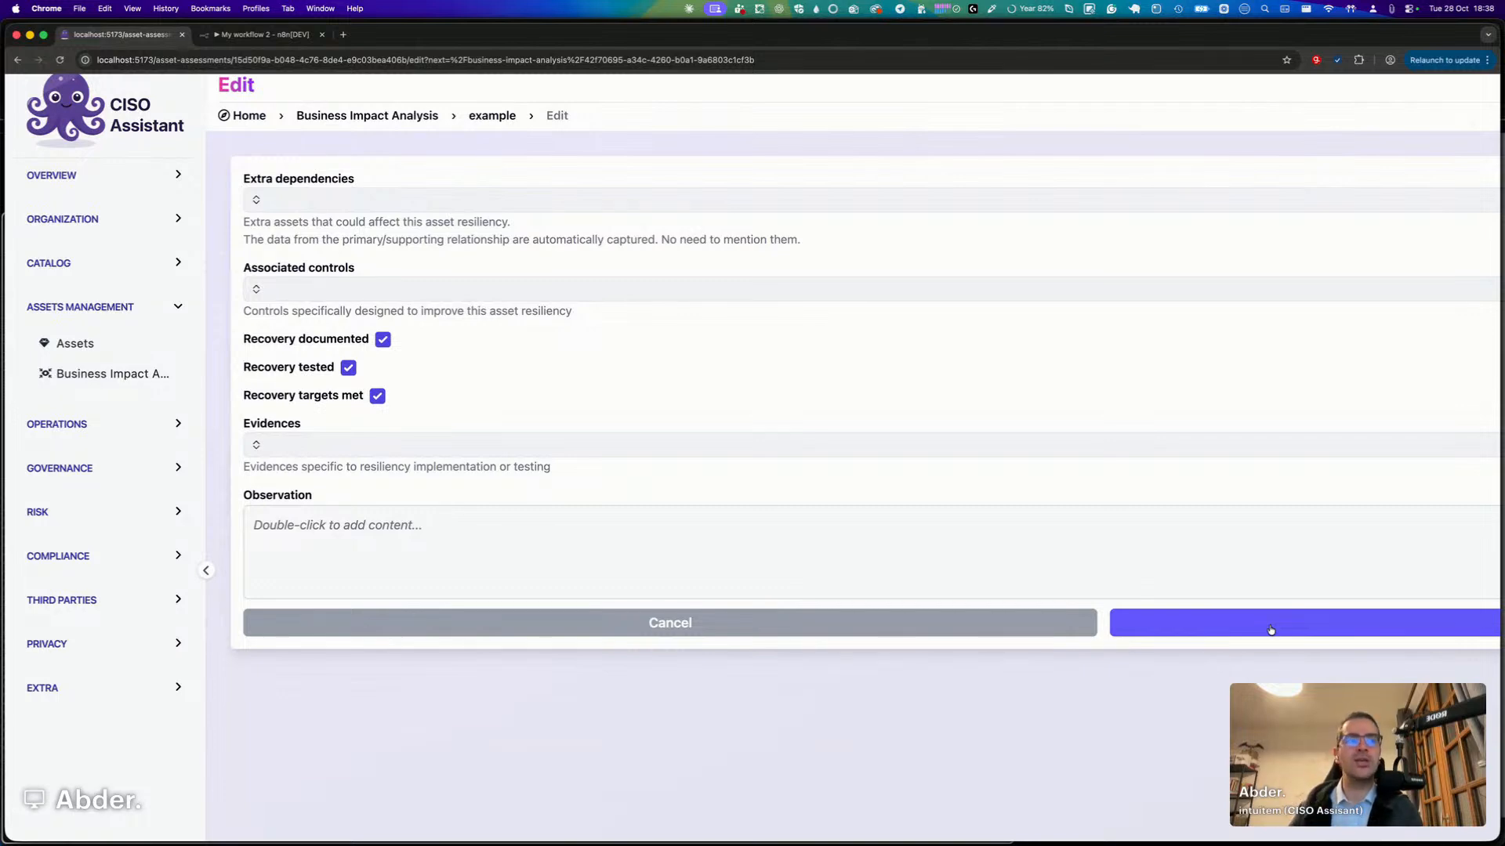
left_click(1270, 630)
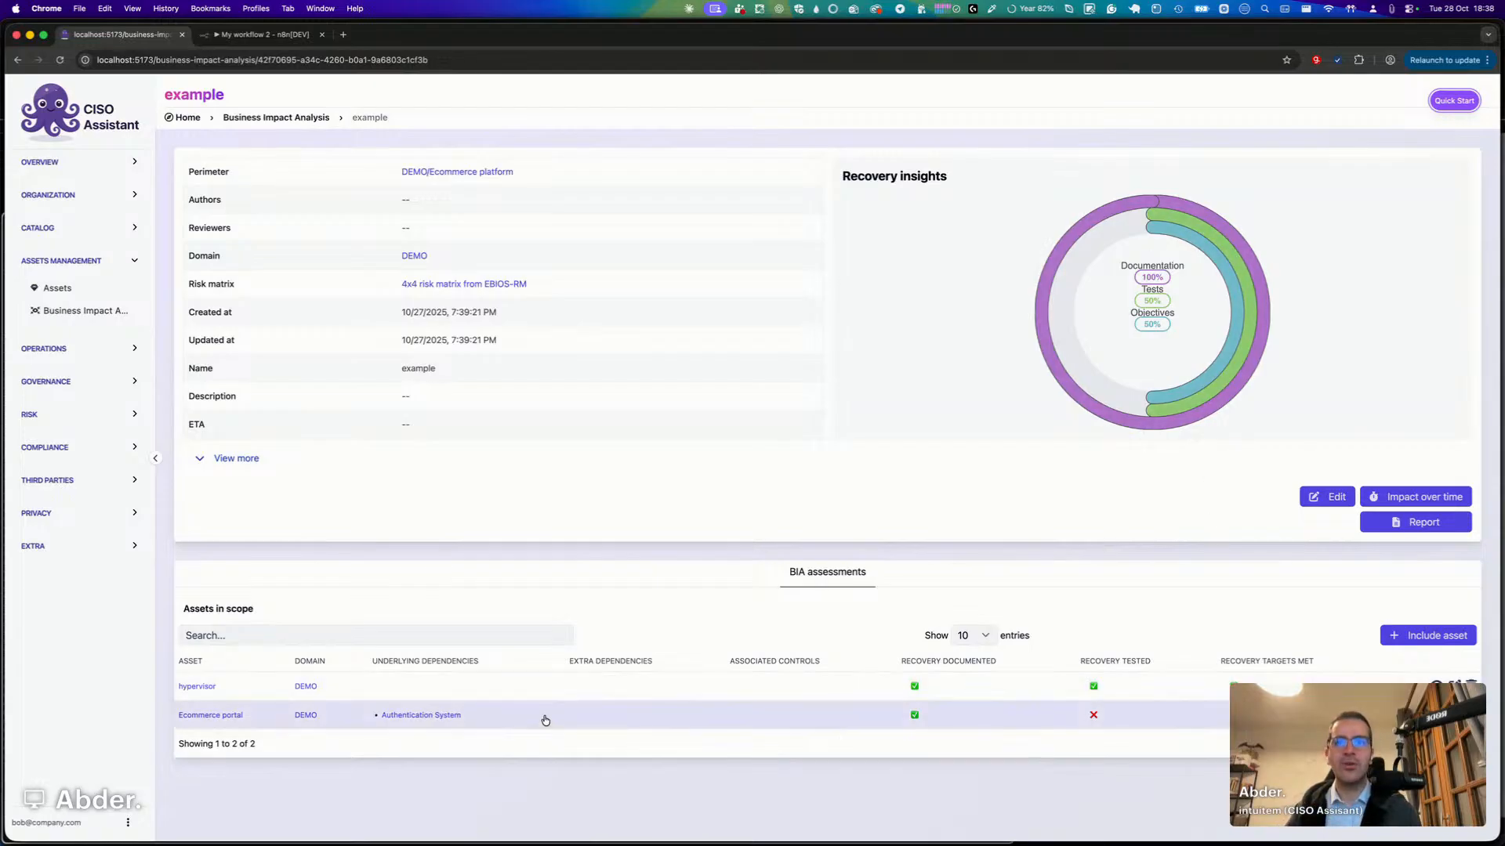
Examine the dependencies chain of the Ecommerce portal assessment and return to the assessment.
left_click(513, 722)
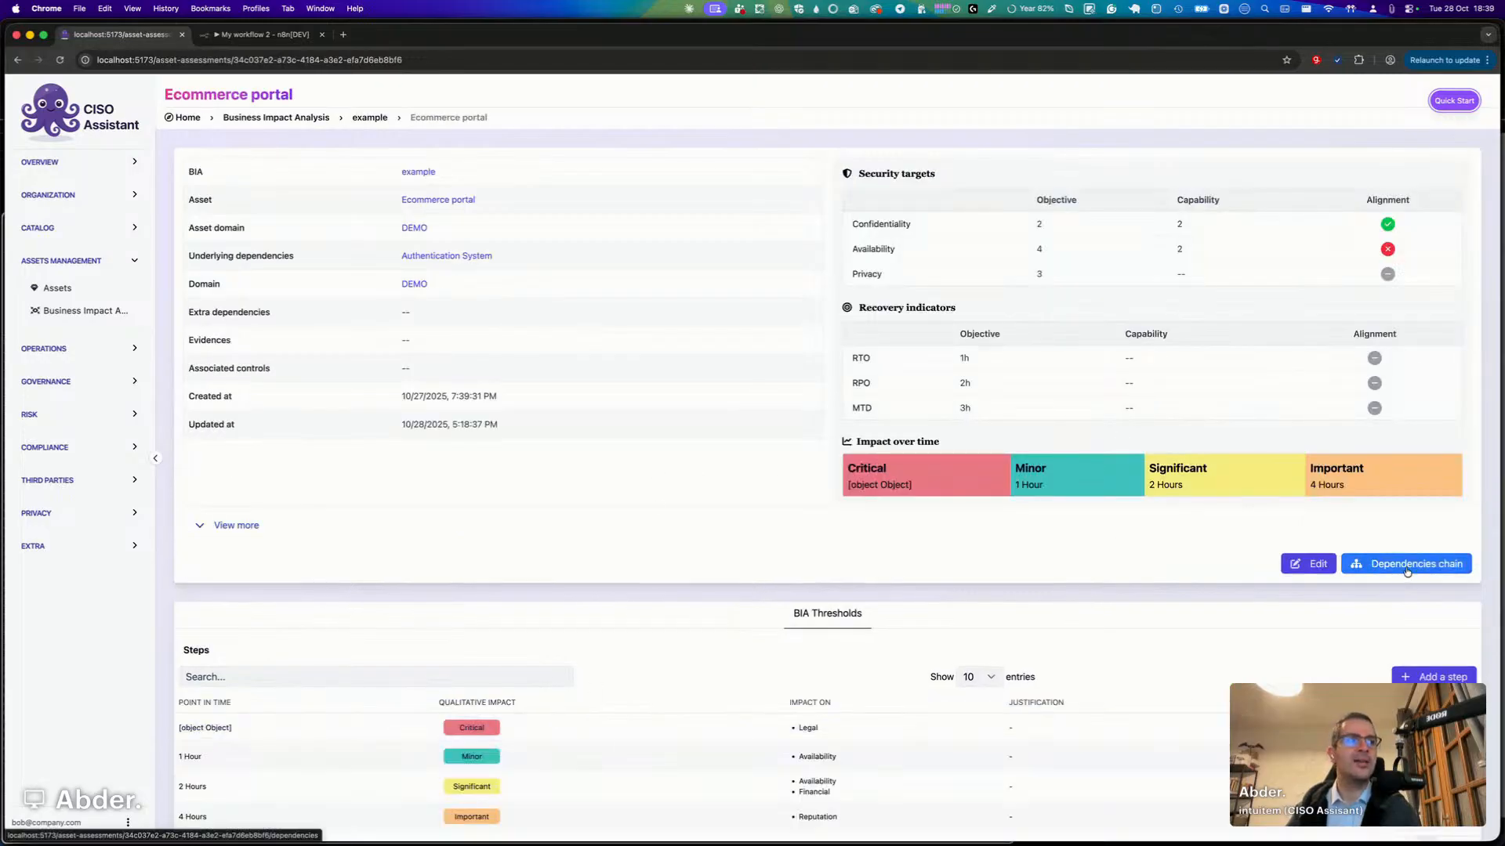
left_click(1380, 566)
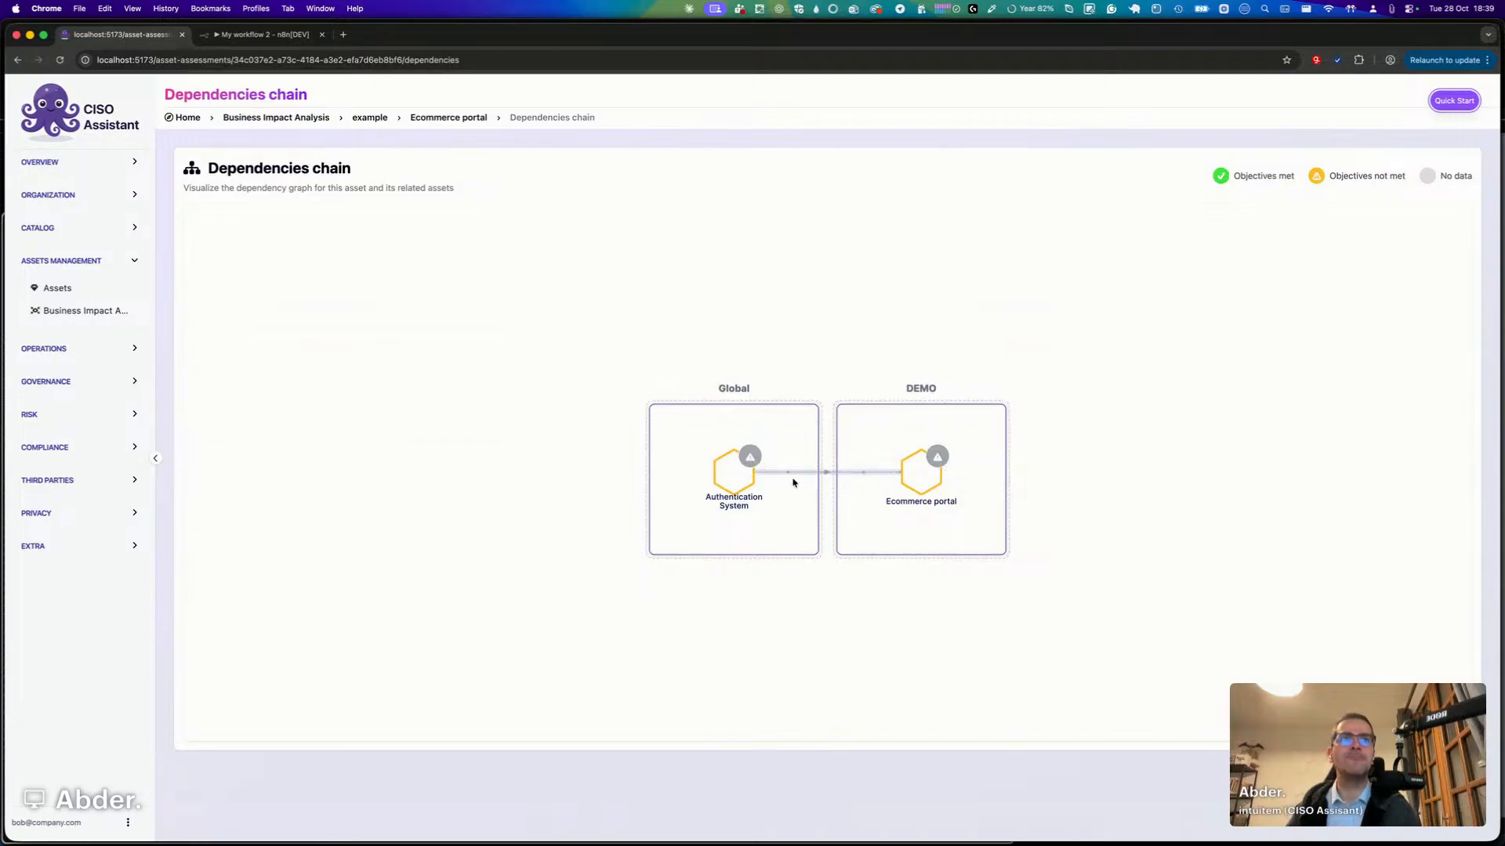
left_click(452, 118)
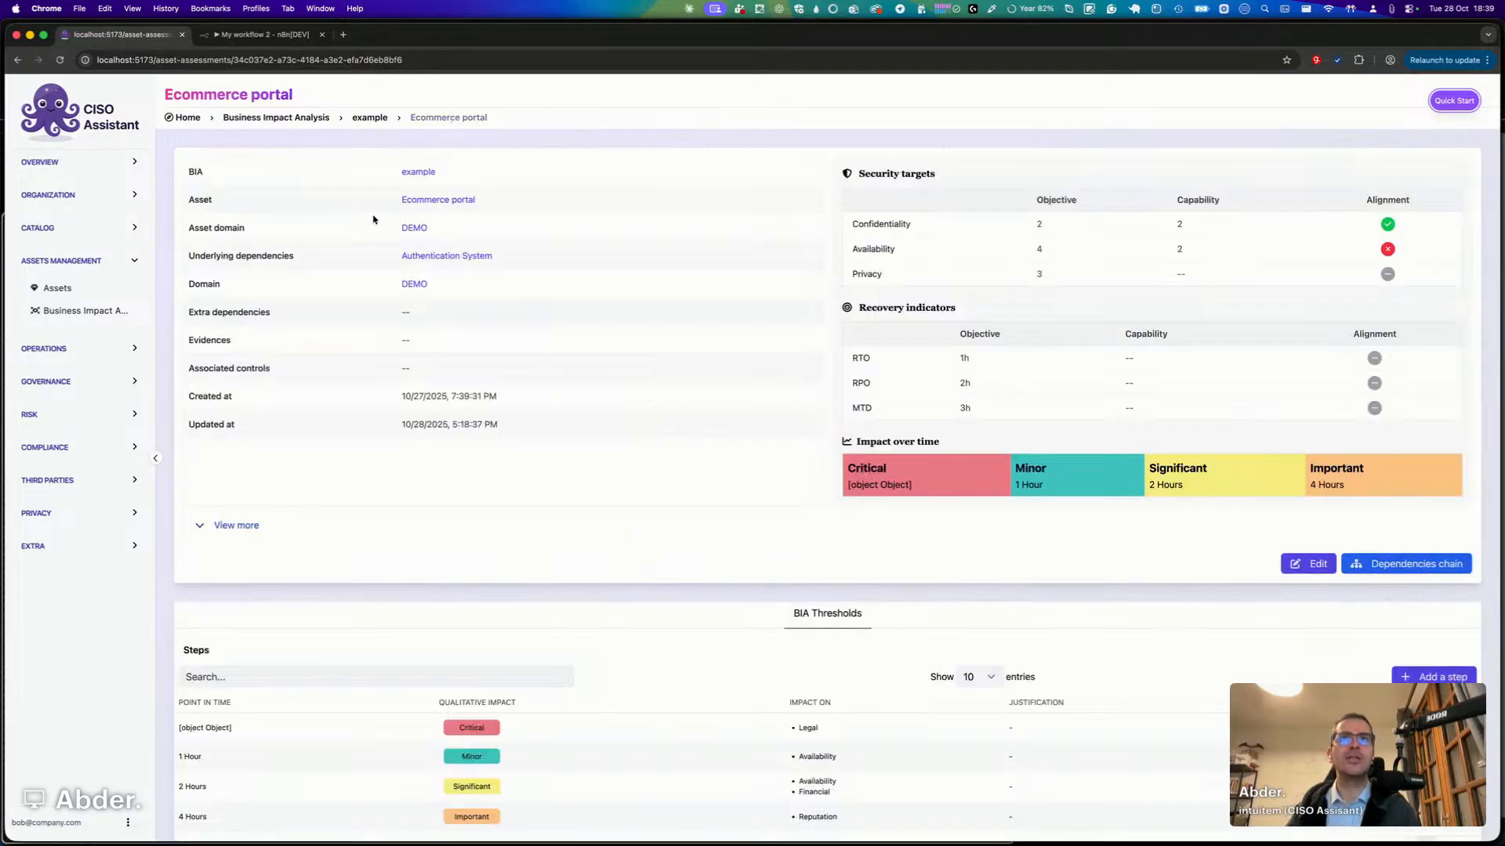
Open the Authentication System asset supporting the Ecommerce portal, set its Availability security capability to 4, and save.
left_click(438, 201)
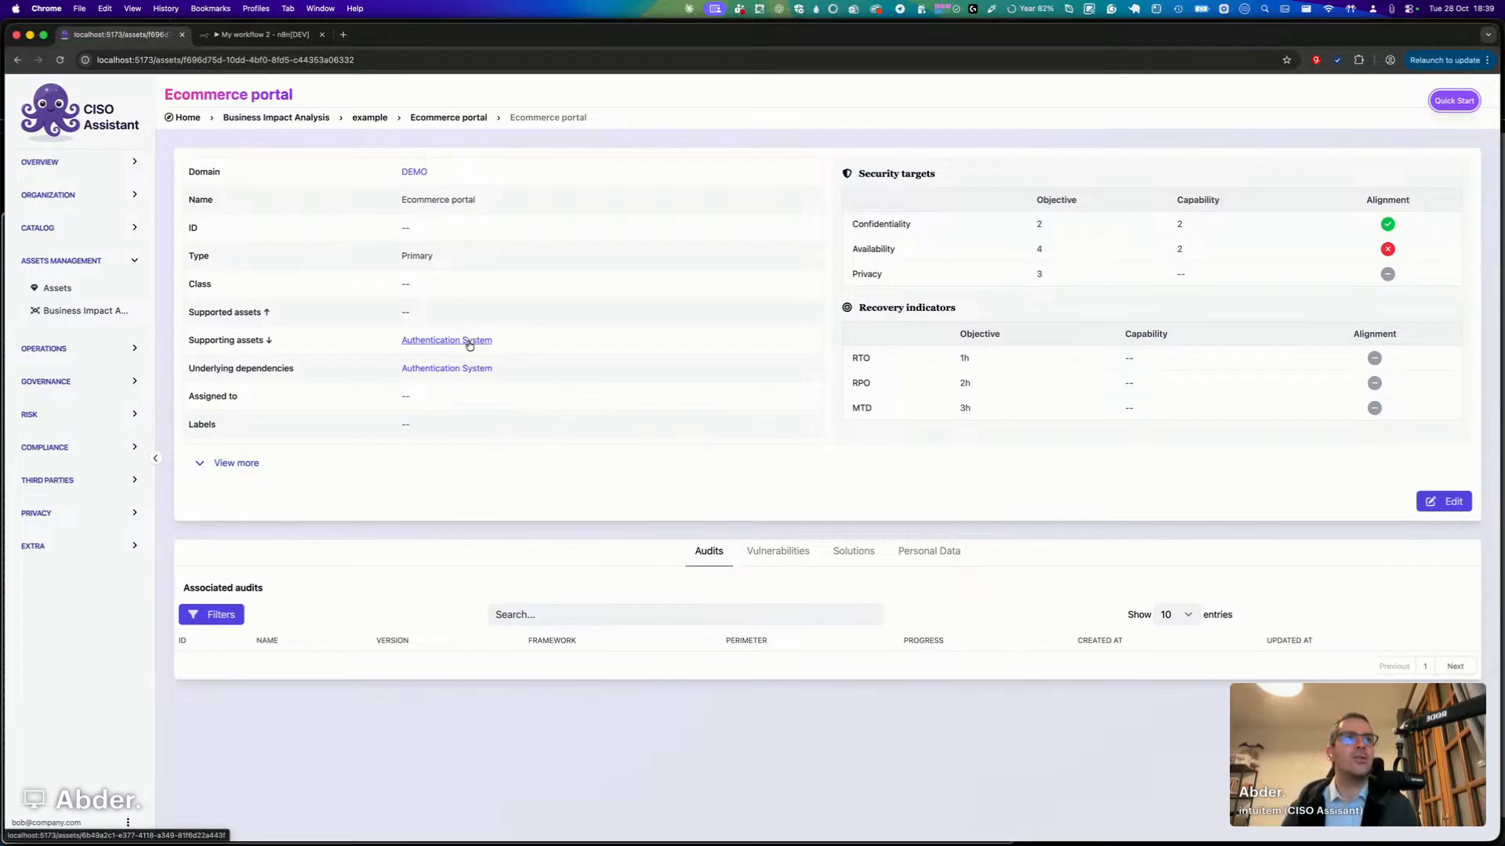
left_click(469, 343)
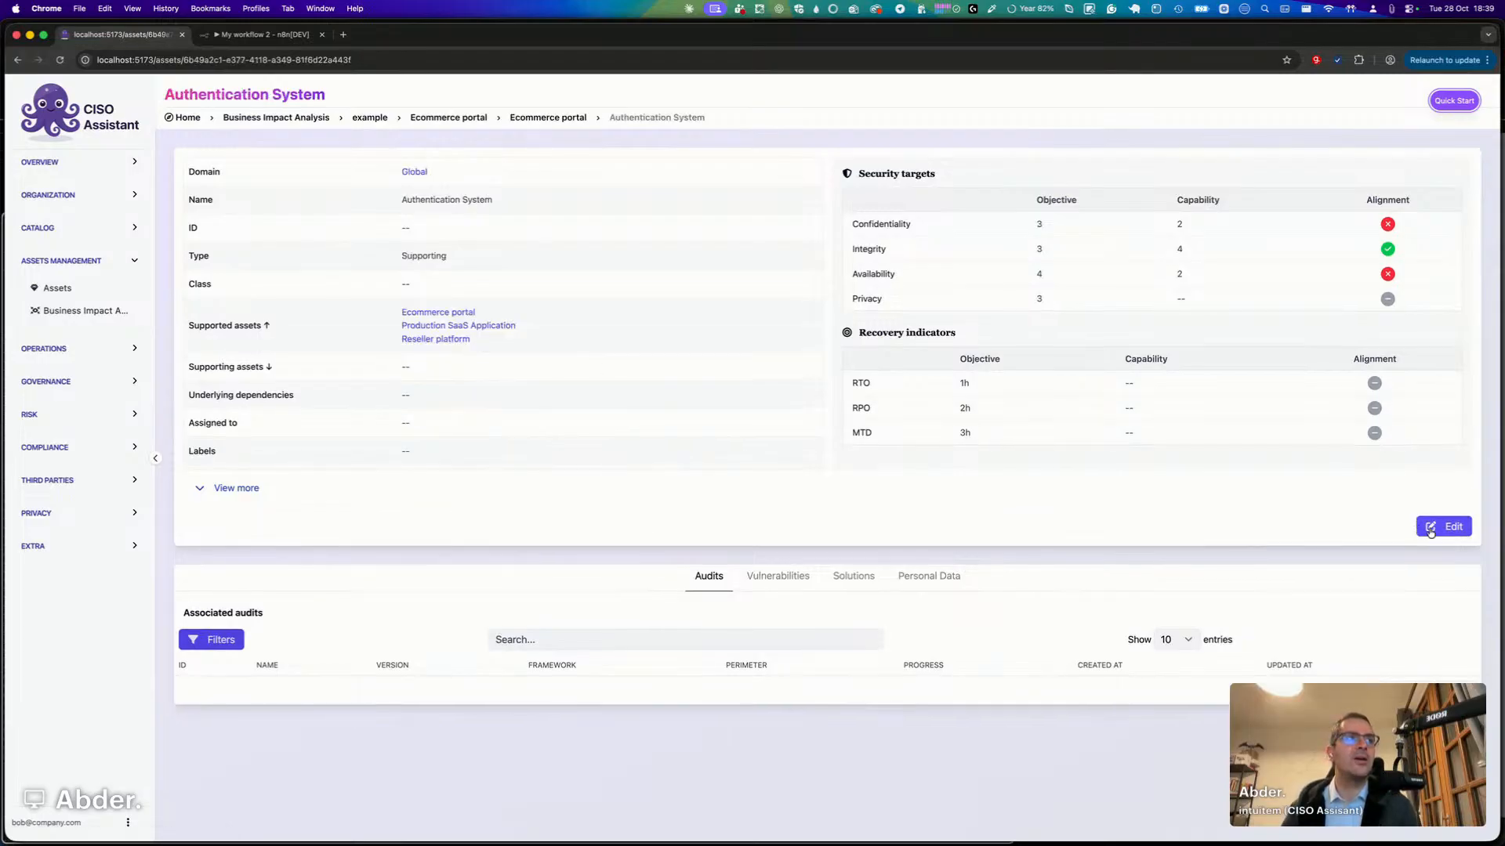
left_click(1430, 527)
left_click(237, 578)
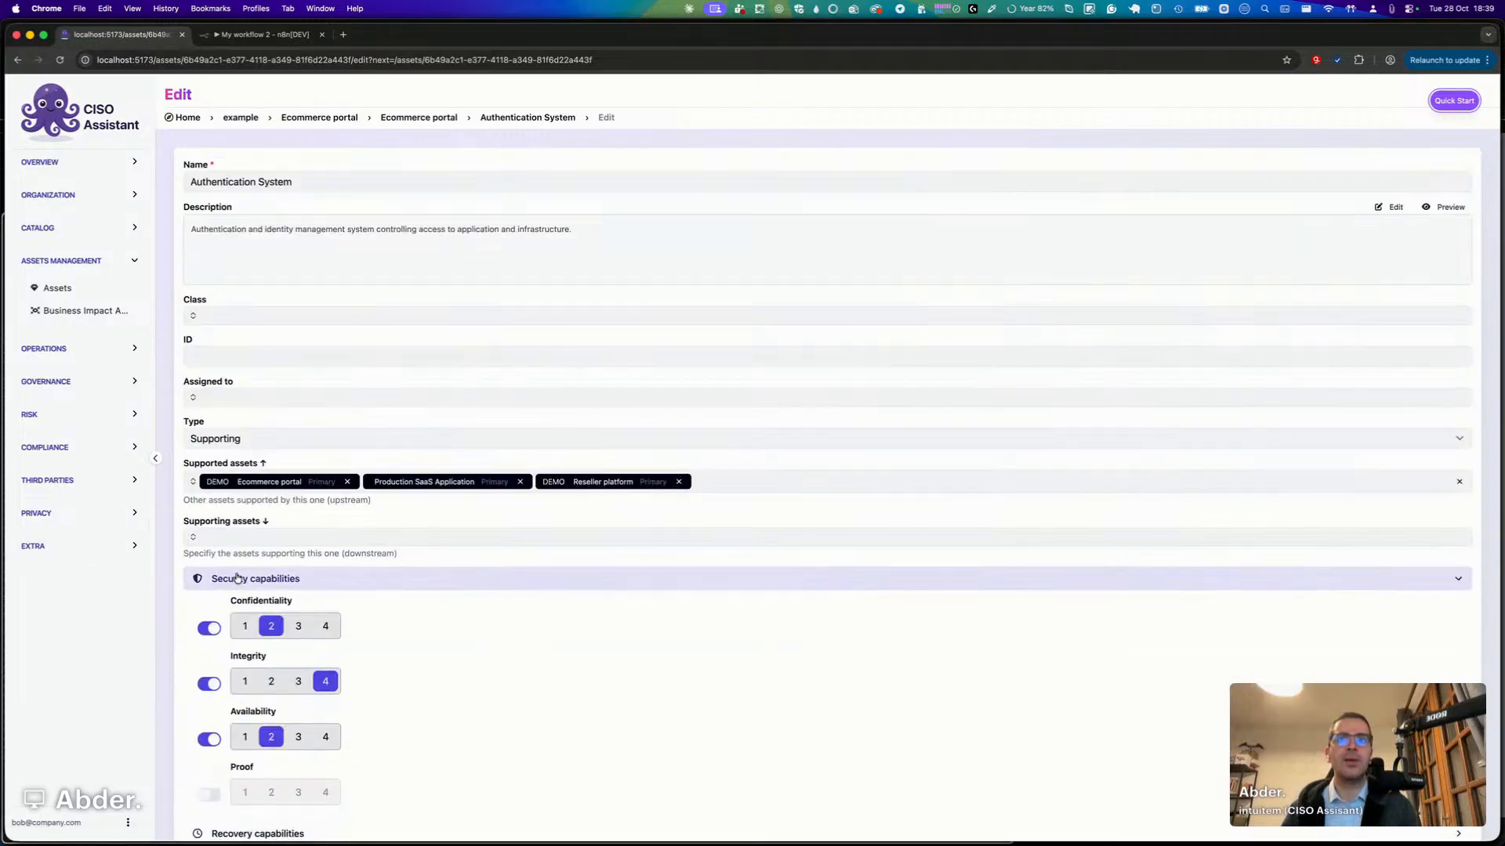
scroll(316, 705, "down", 2)
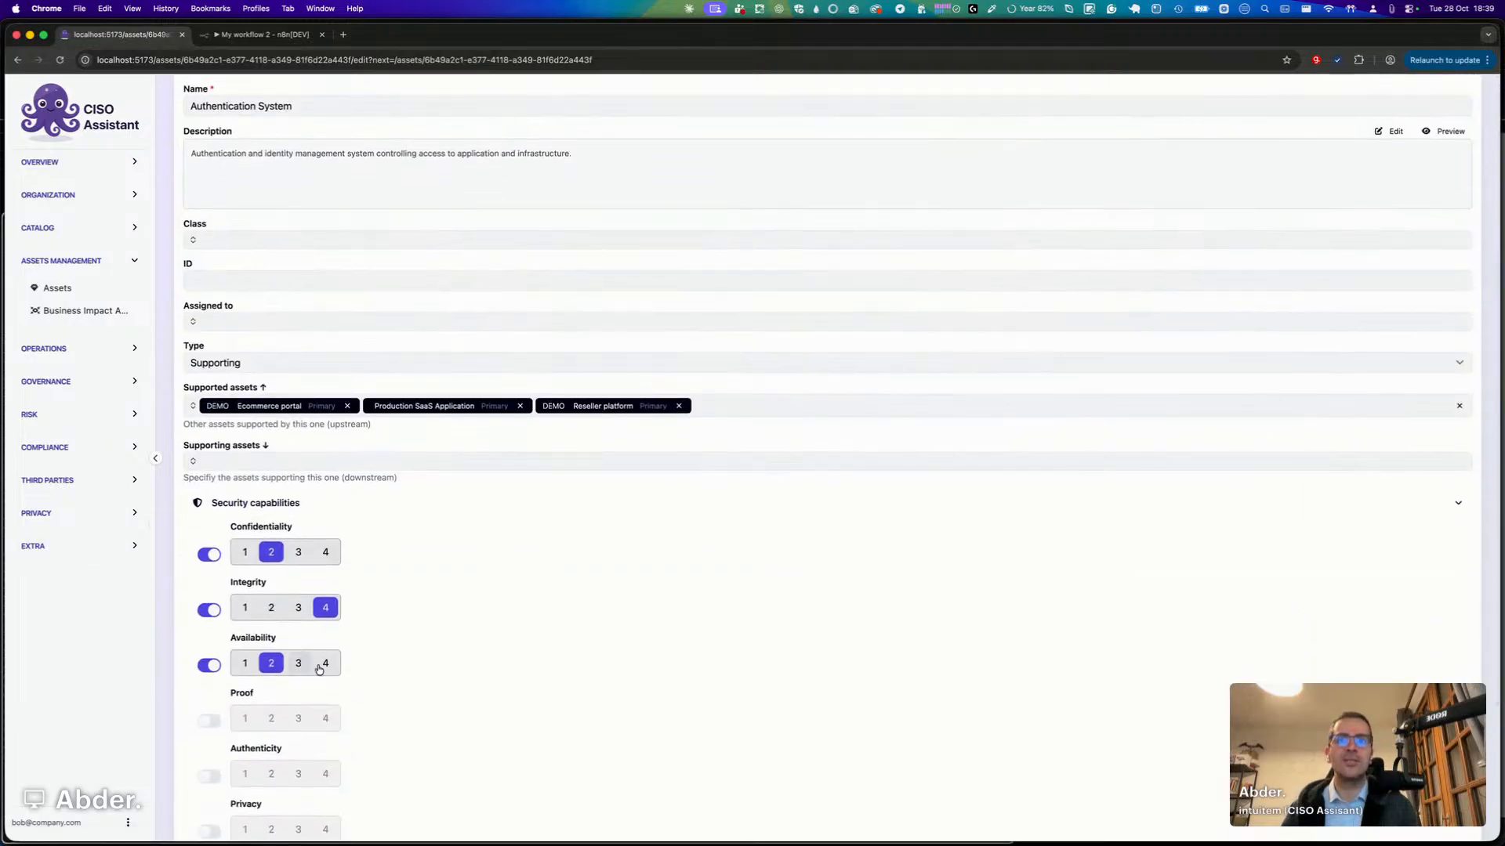
left_click(323, 664)
scroll(319, 668, "down", 5)
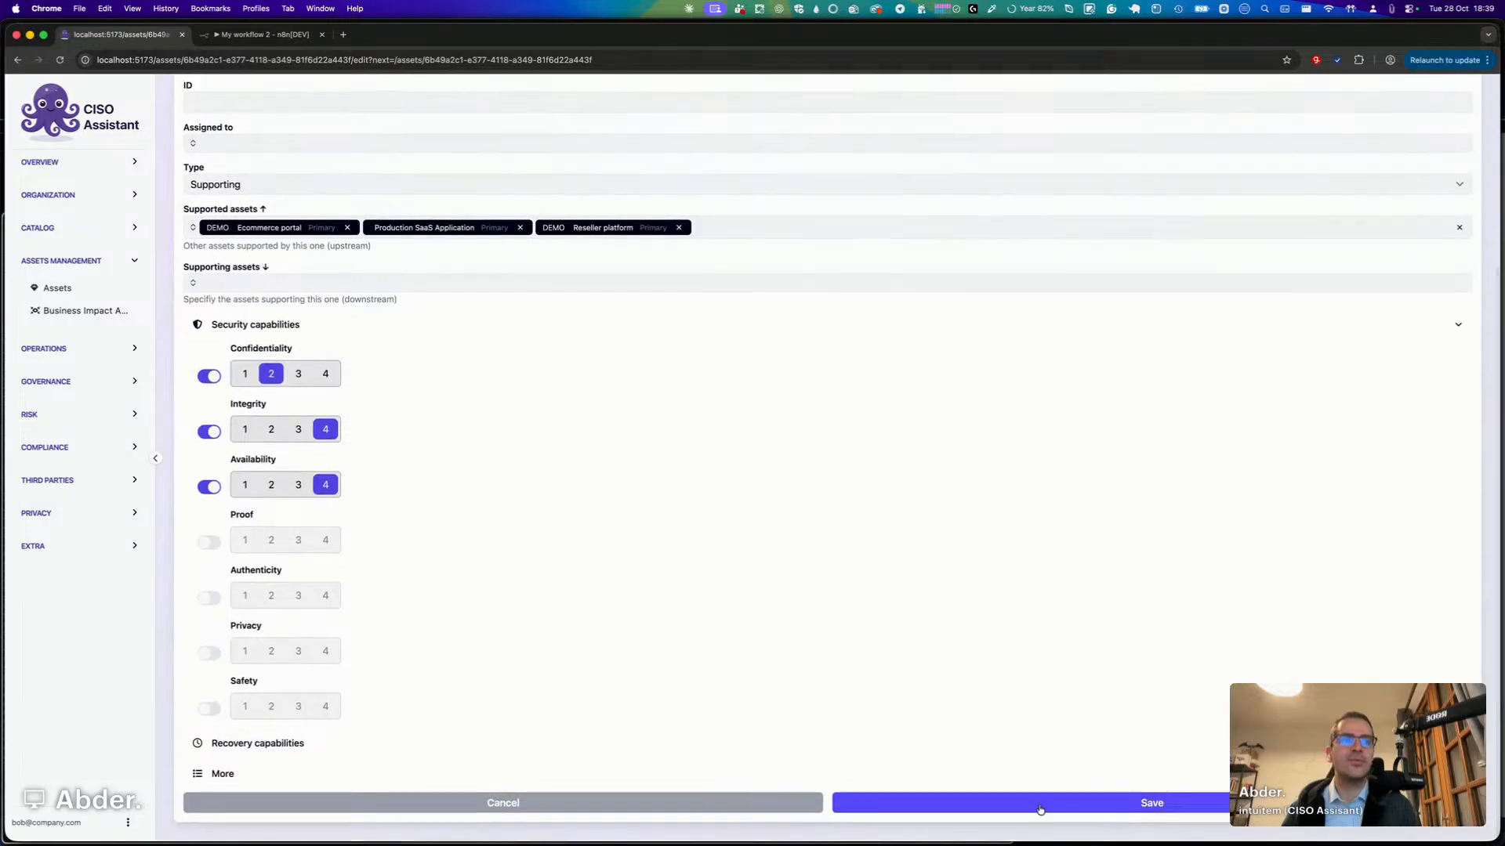
left_click(1040, 803)
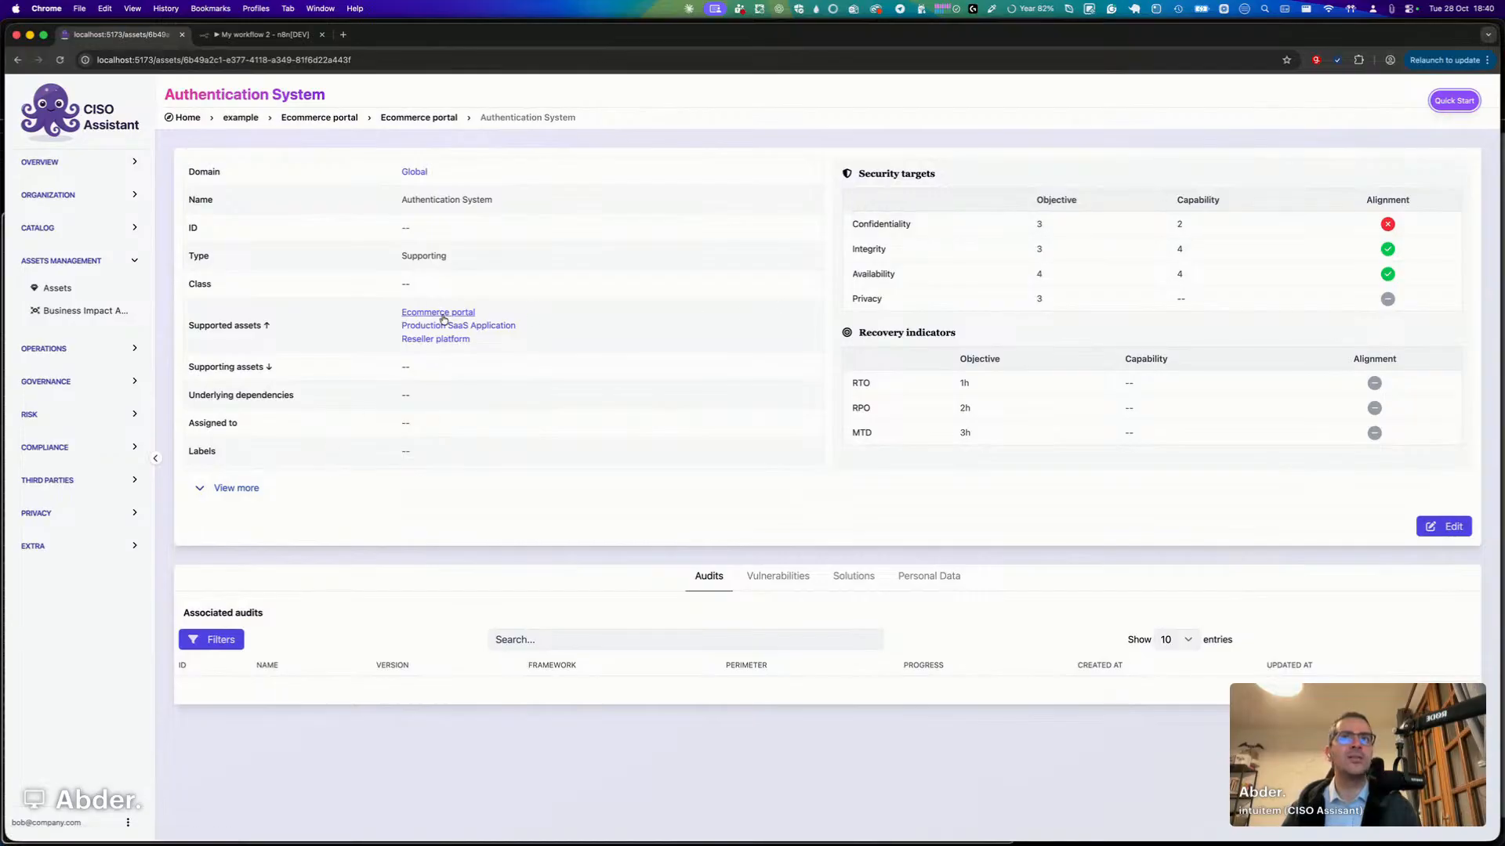
Set the Authentication System's Confidentiality security capability to 4 and save the asset.
left_click(235, 489)
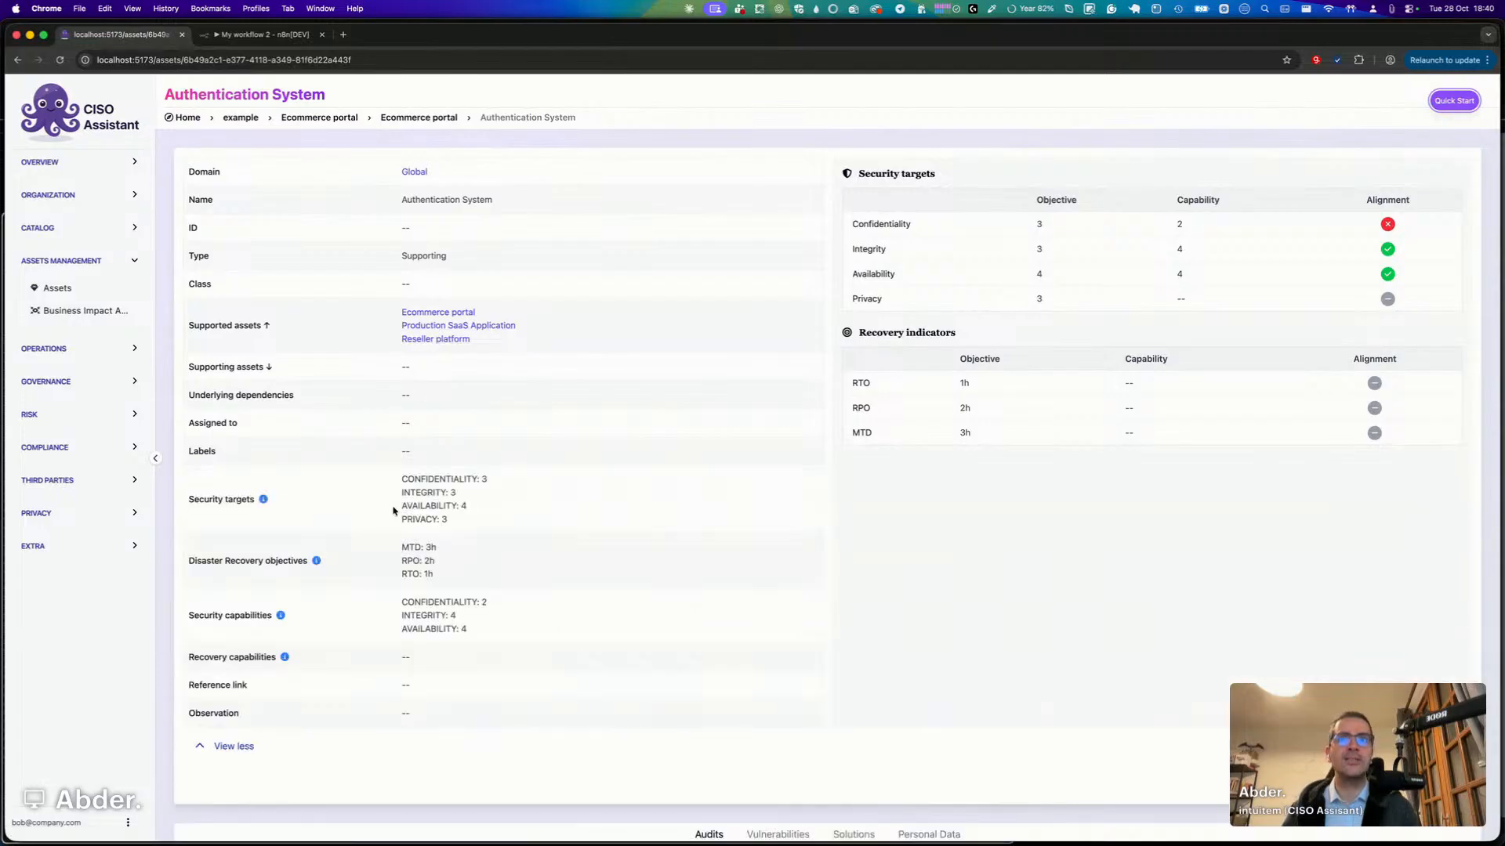
scroll(471, 510, "down", 2)
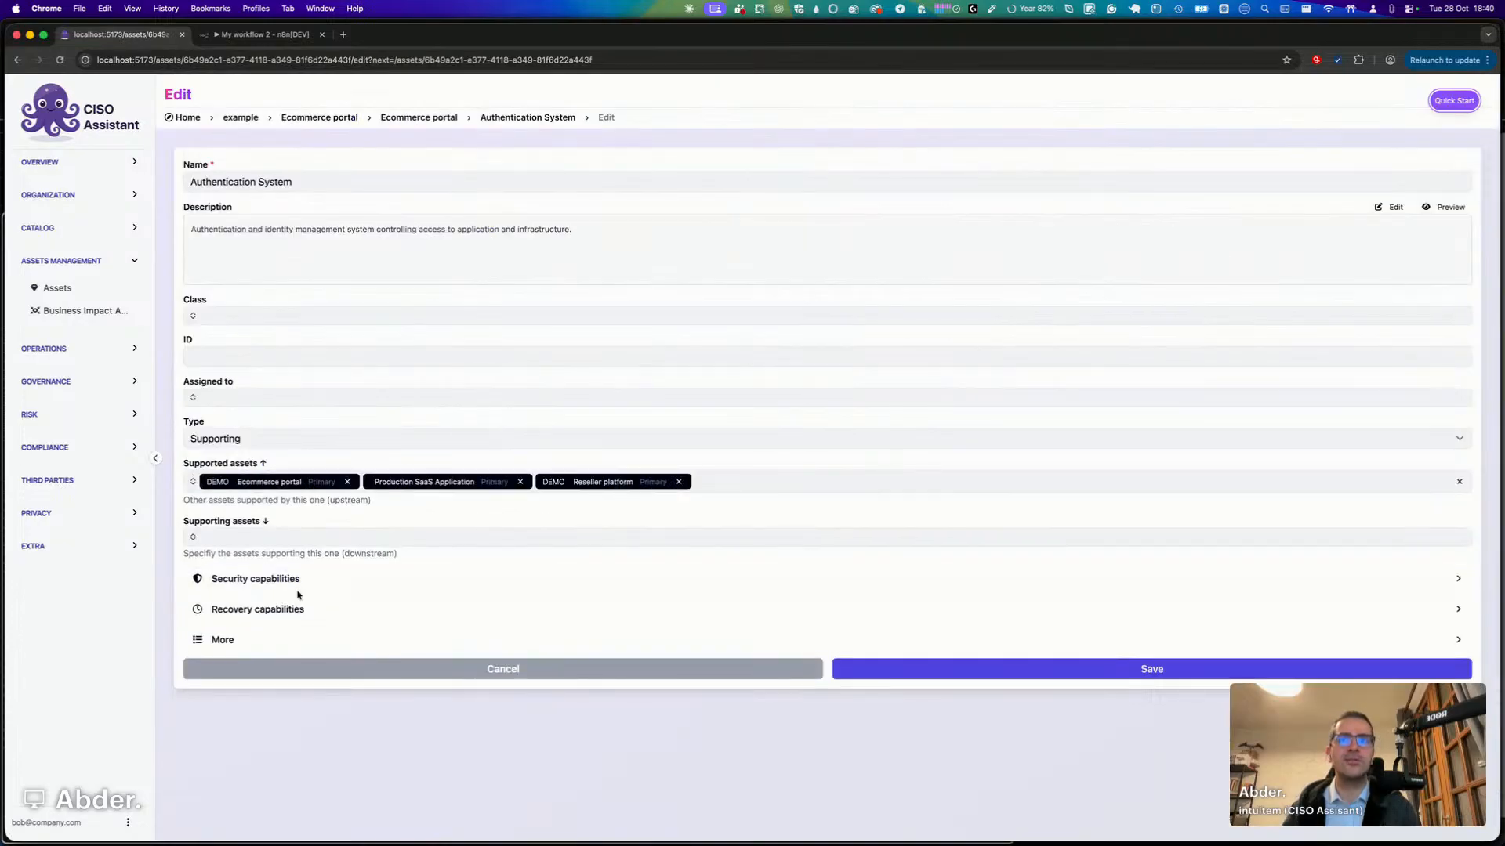
left_click(300, 584)
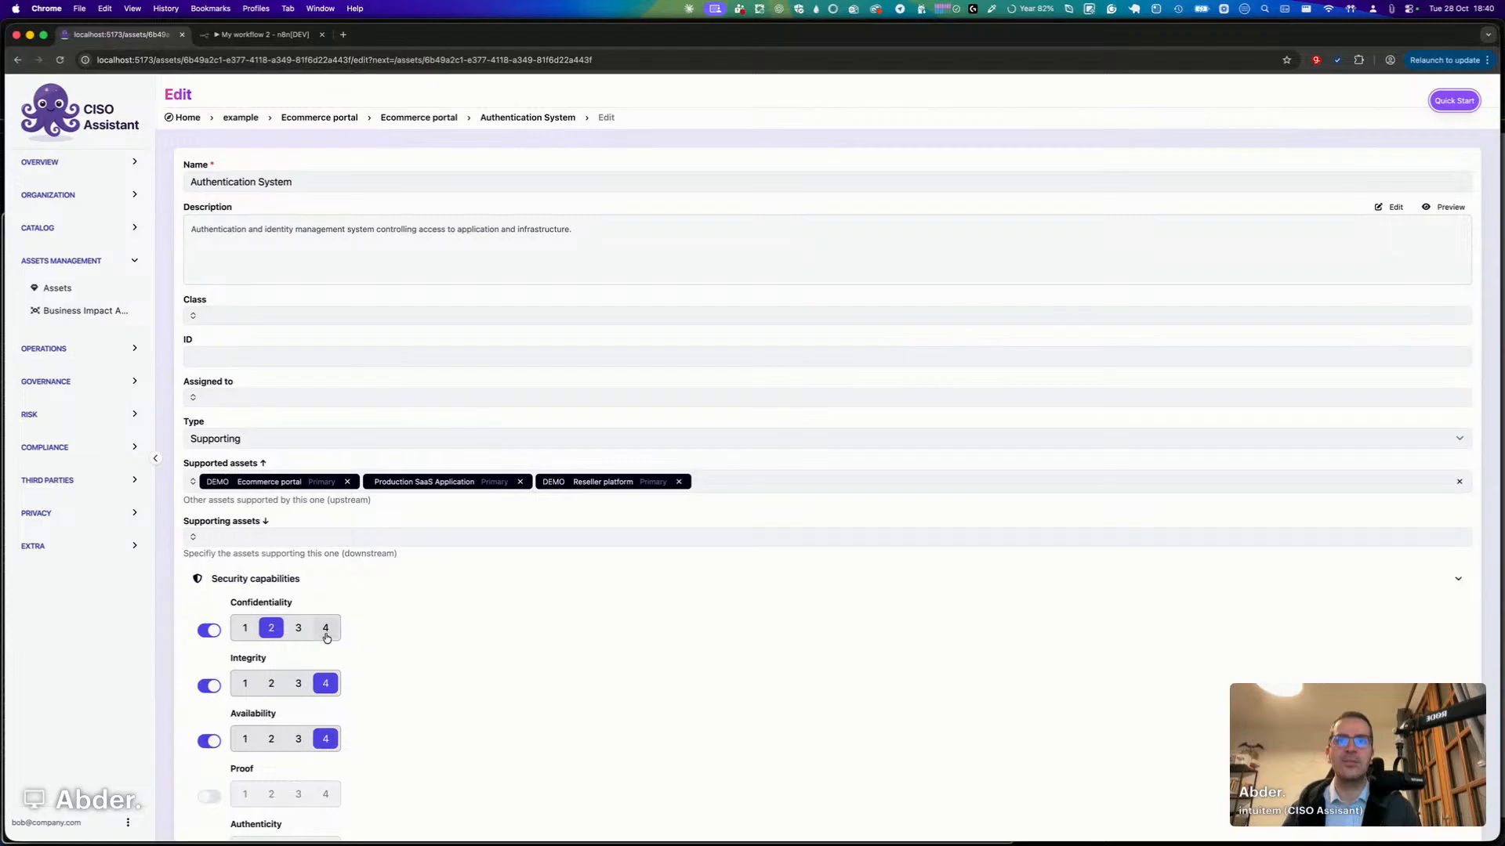
left_click(326, 629)
scroll(564, 625, "down", 3)
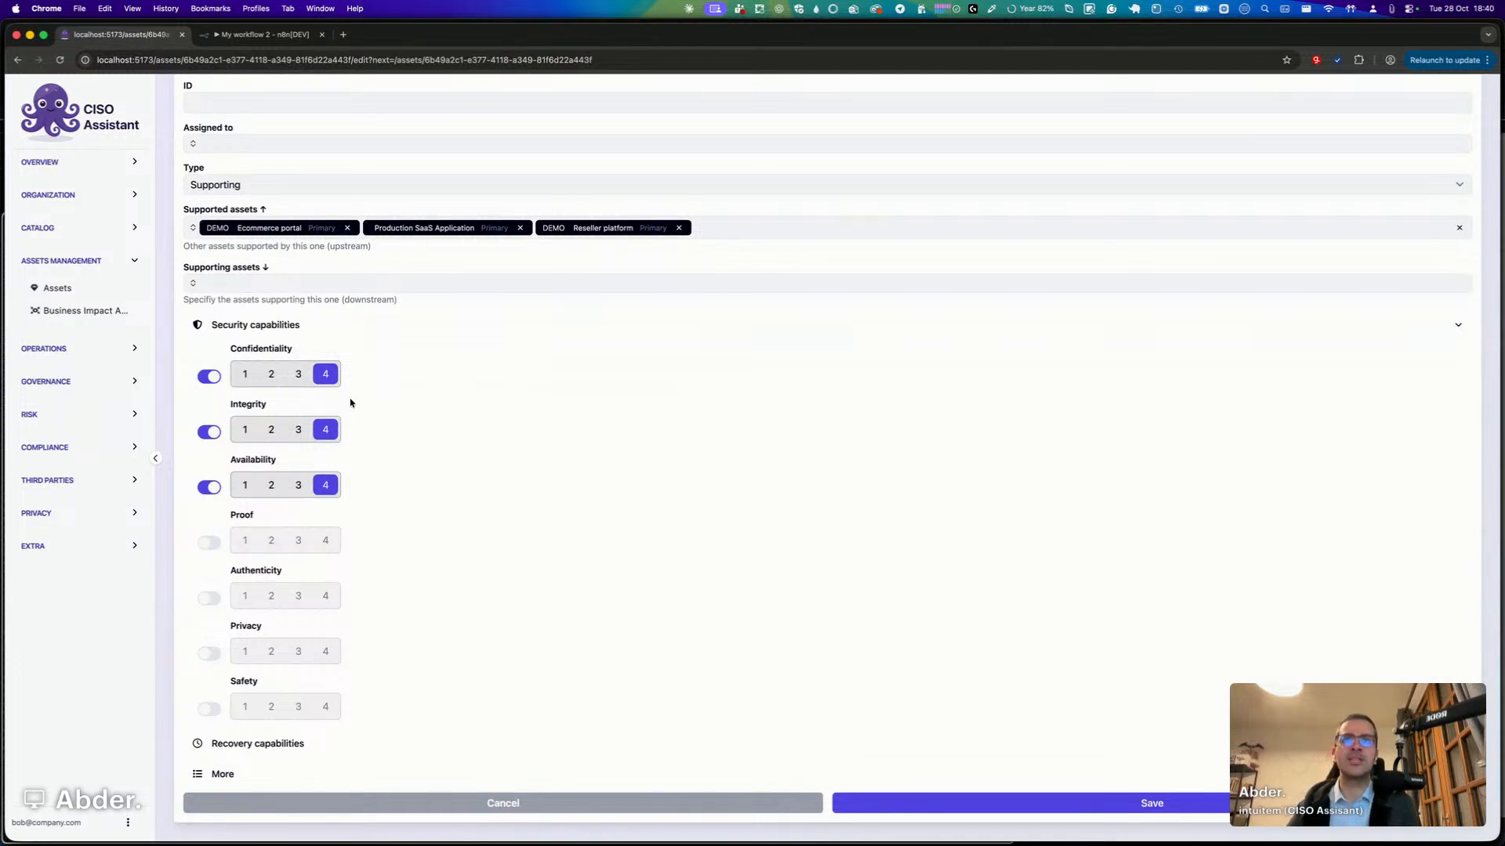
left_click(1031, 801)
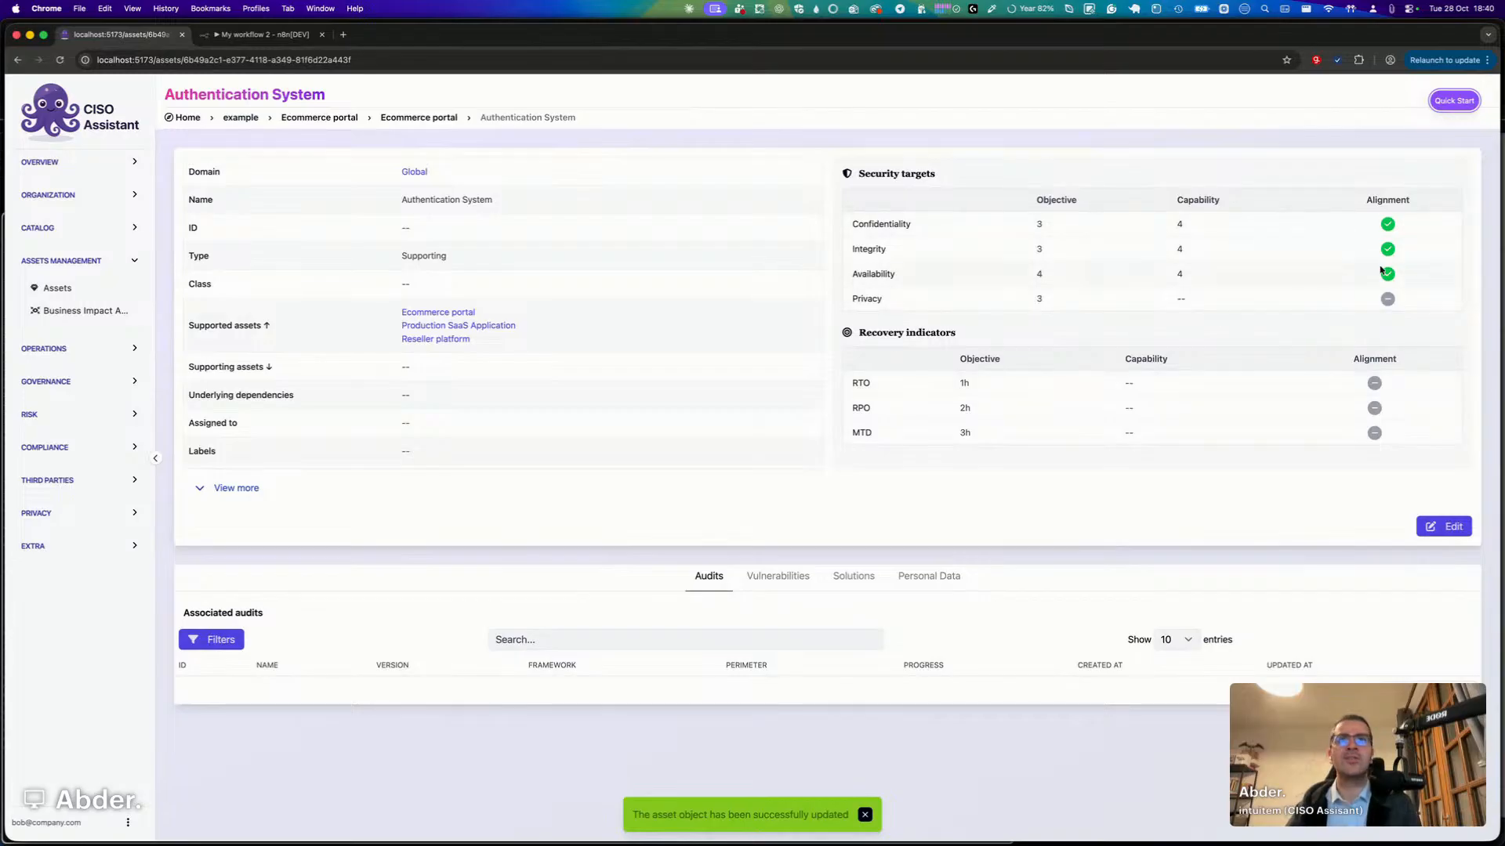
Reopen the example BIA, examine the Ecommerce portal assessment's alignment and dependencies chain, and return to the BIA.
left_click(79, 310)
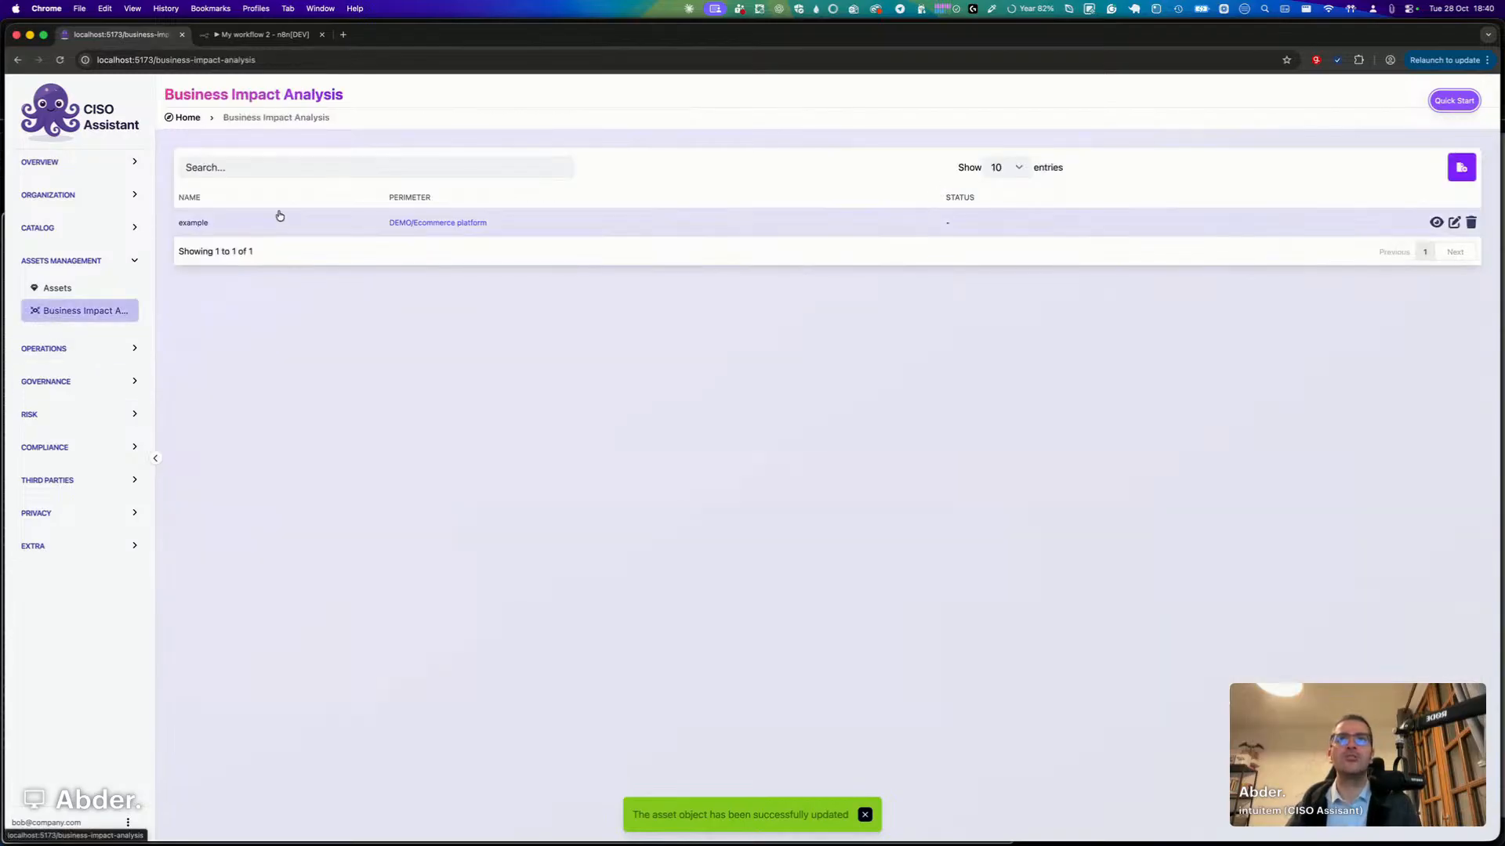
left_click(306, 225)
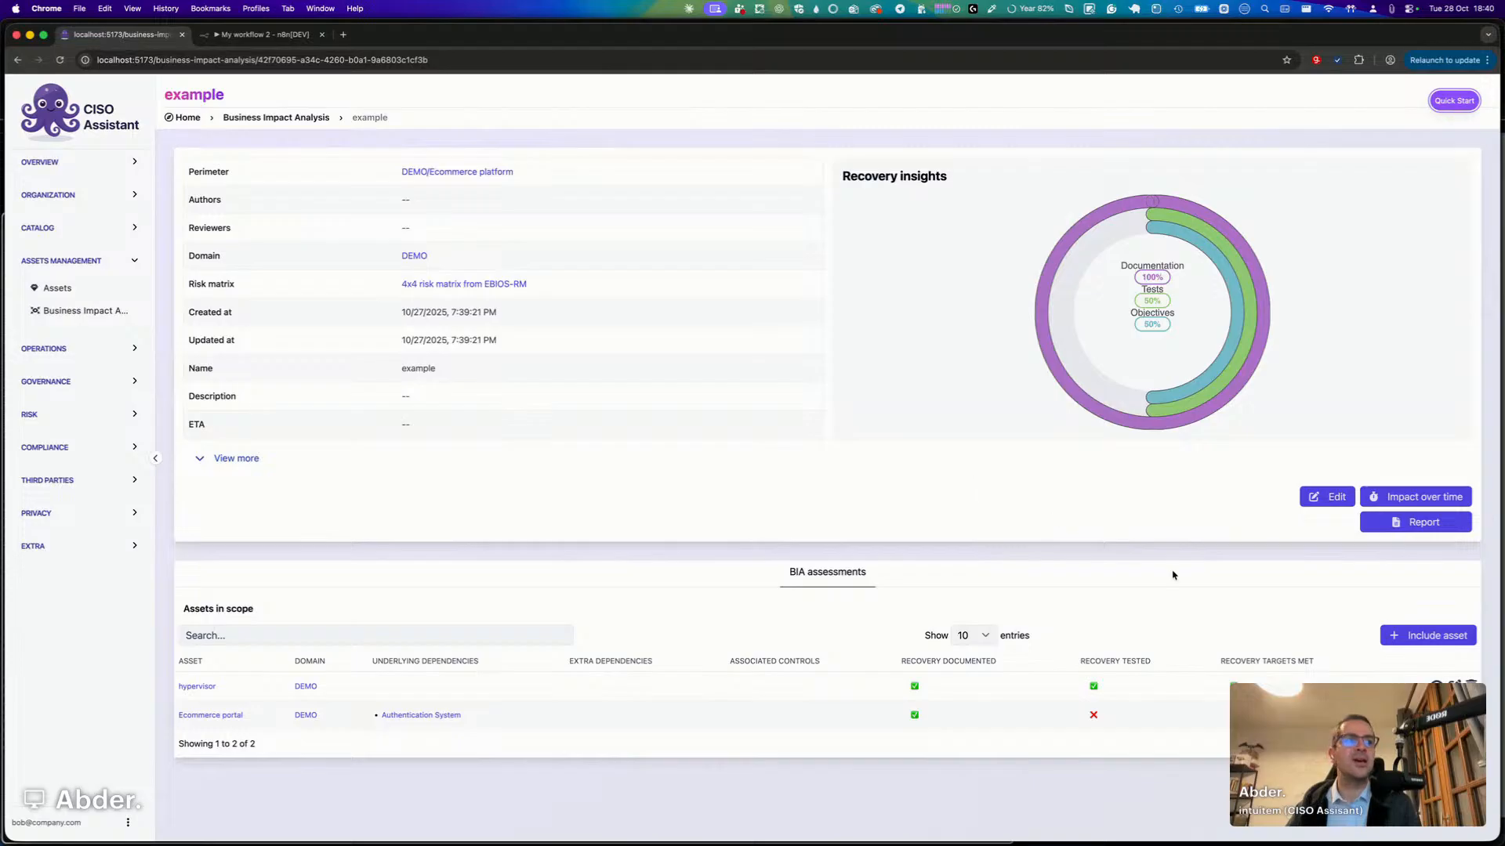
left_click(365, 720)
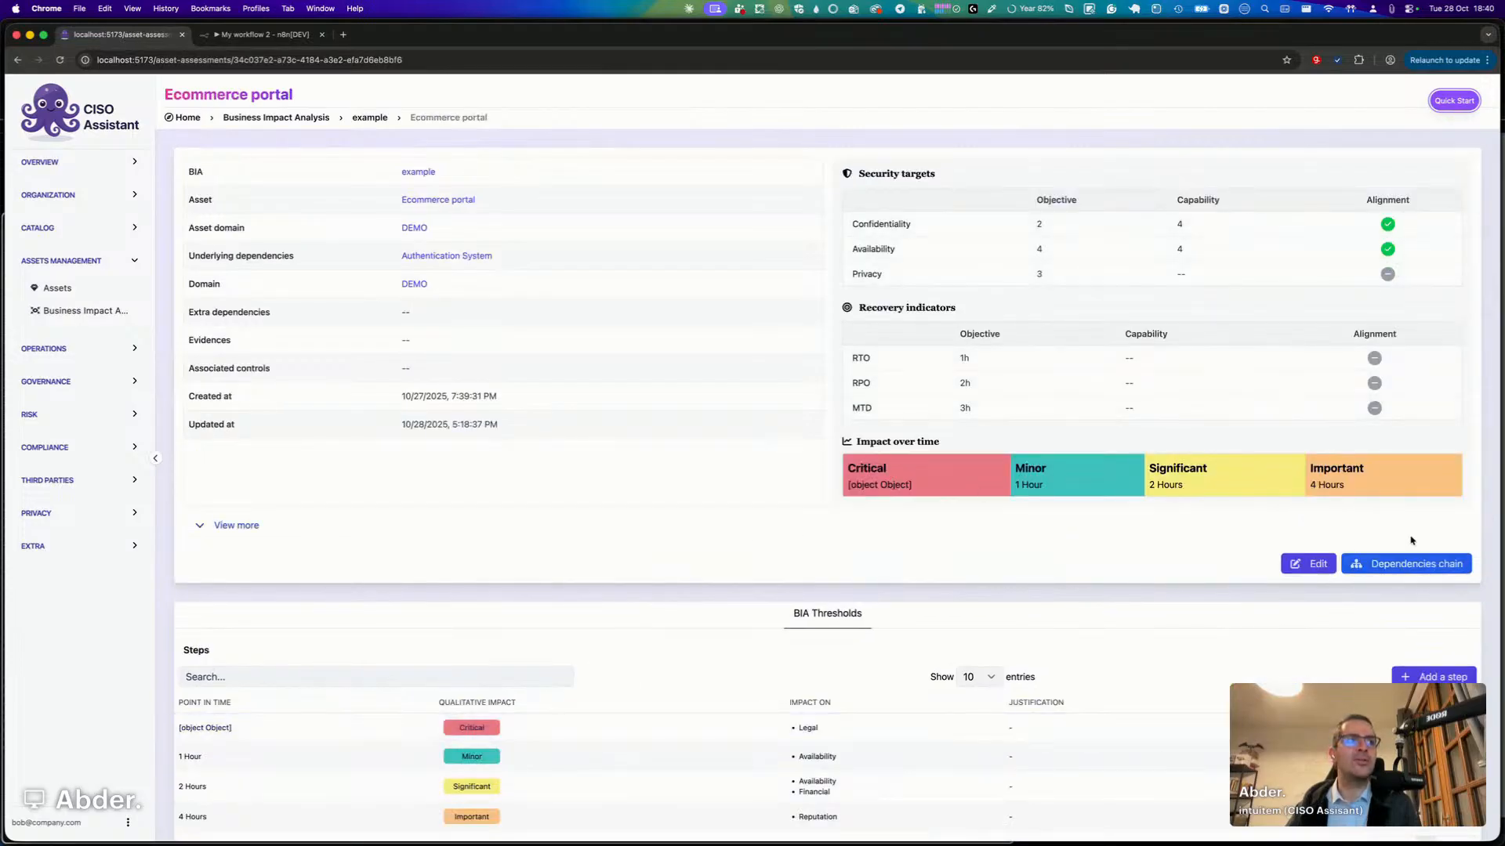
left_click(1417, 563)
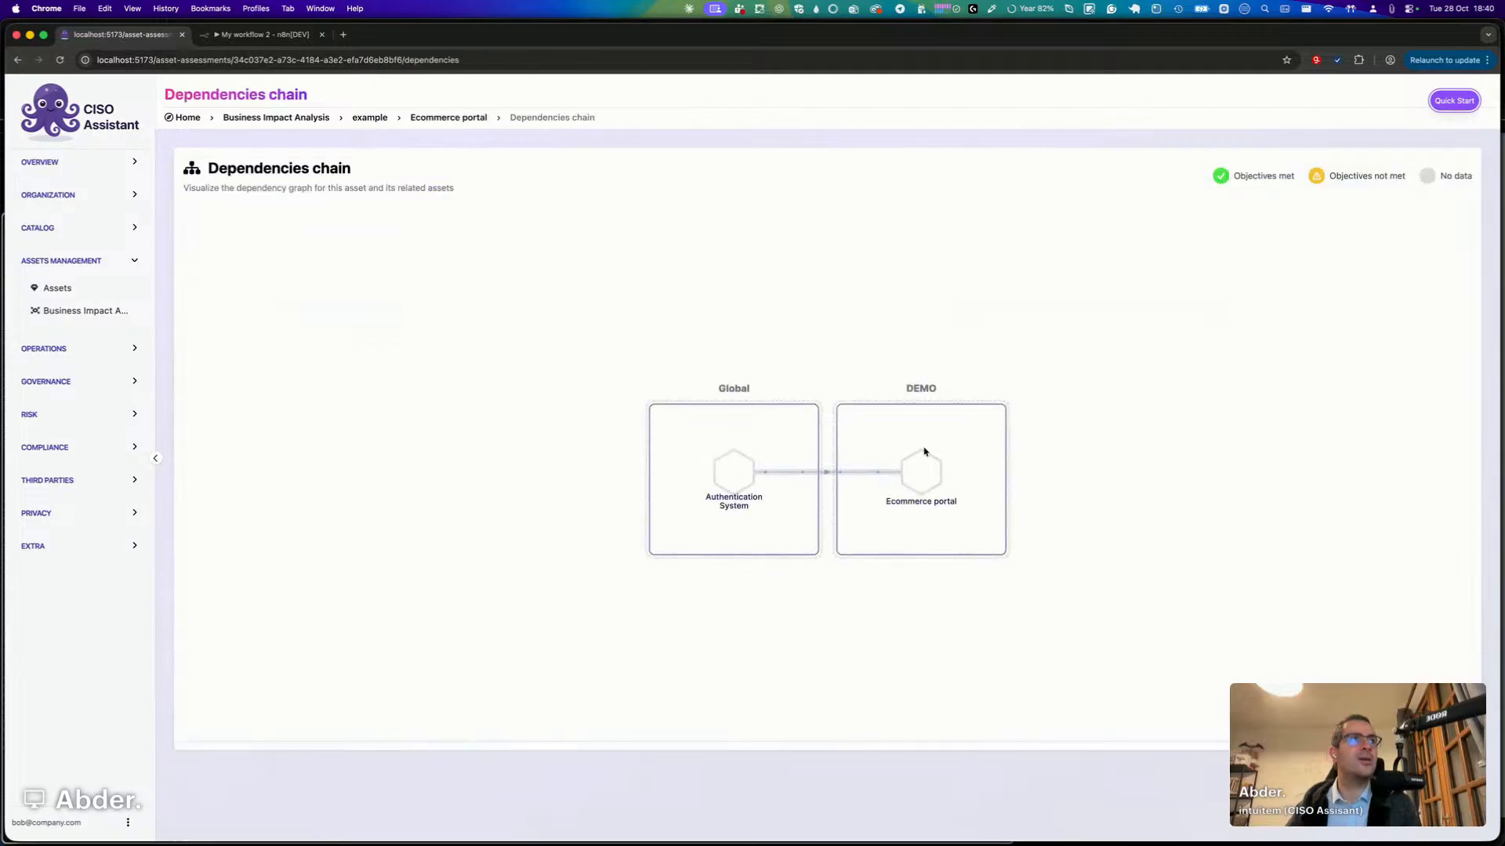
left_click_drag(925, 452, 934, 428)
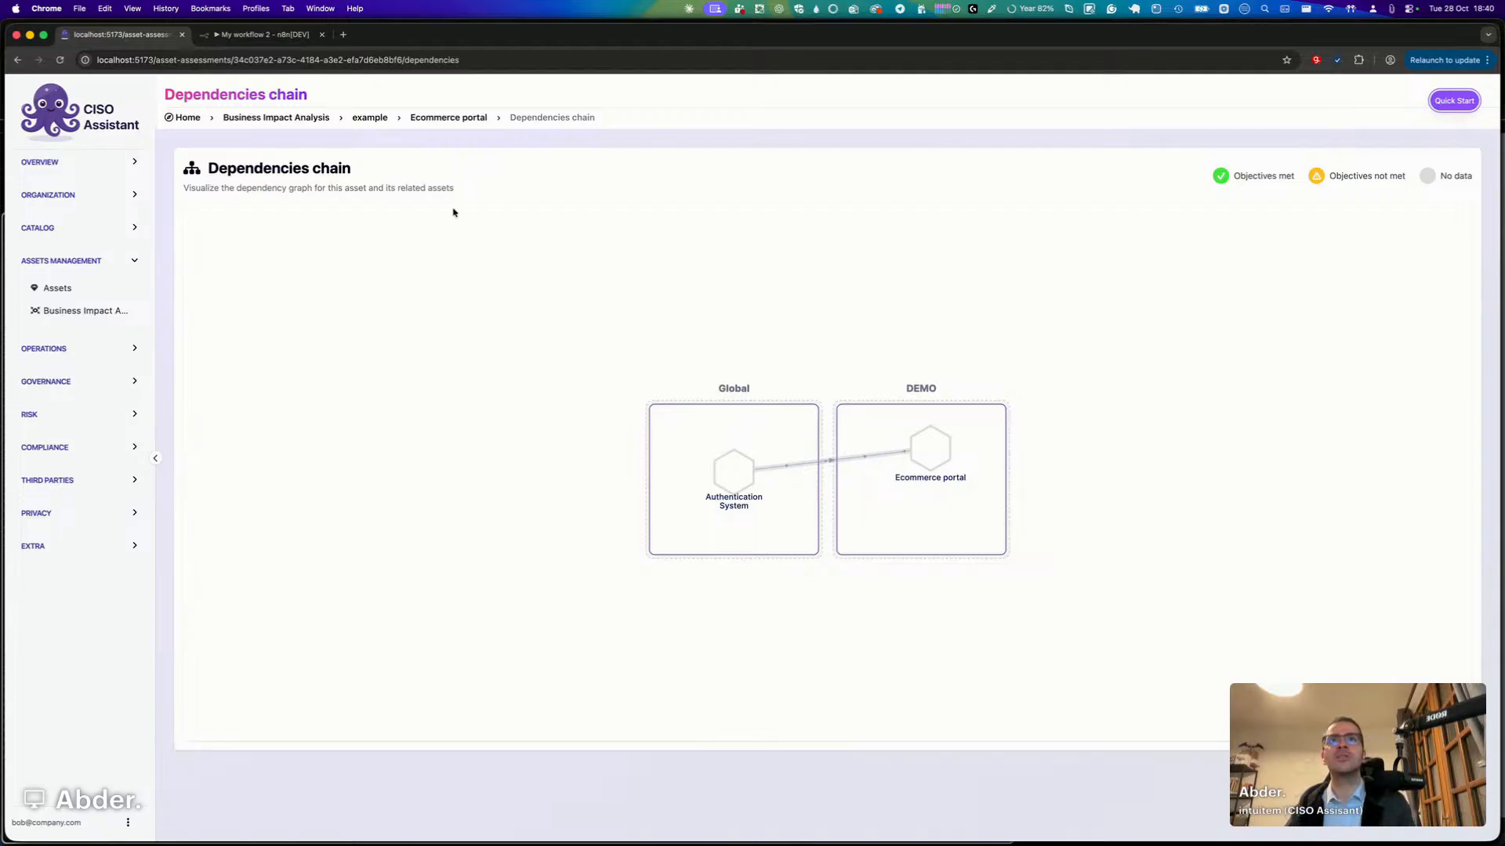
left_click(377, 120)
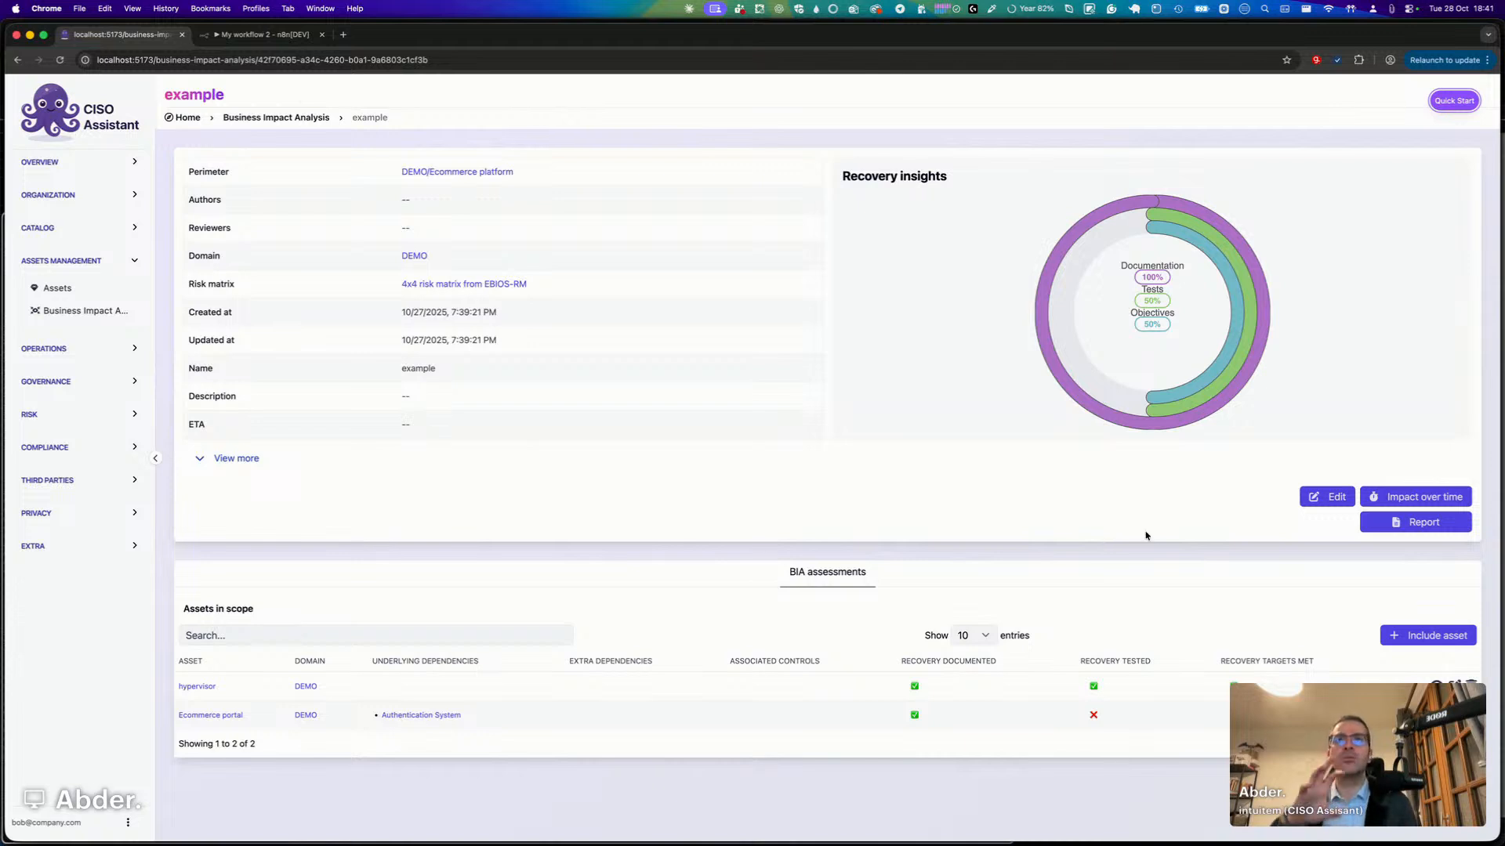
Review the example BIA's report, from impact over time and recovery insights to objectives versus capabilities, and return to the BIA.
left_click(1430, 525)
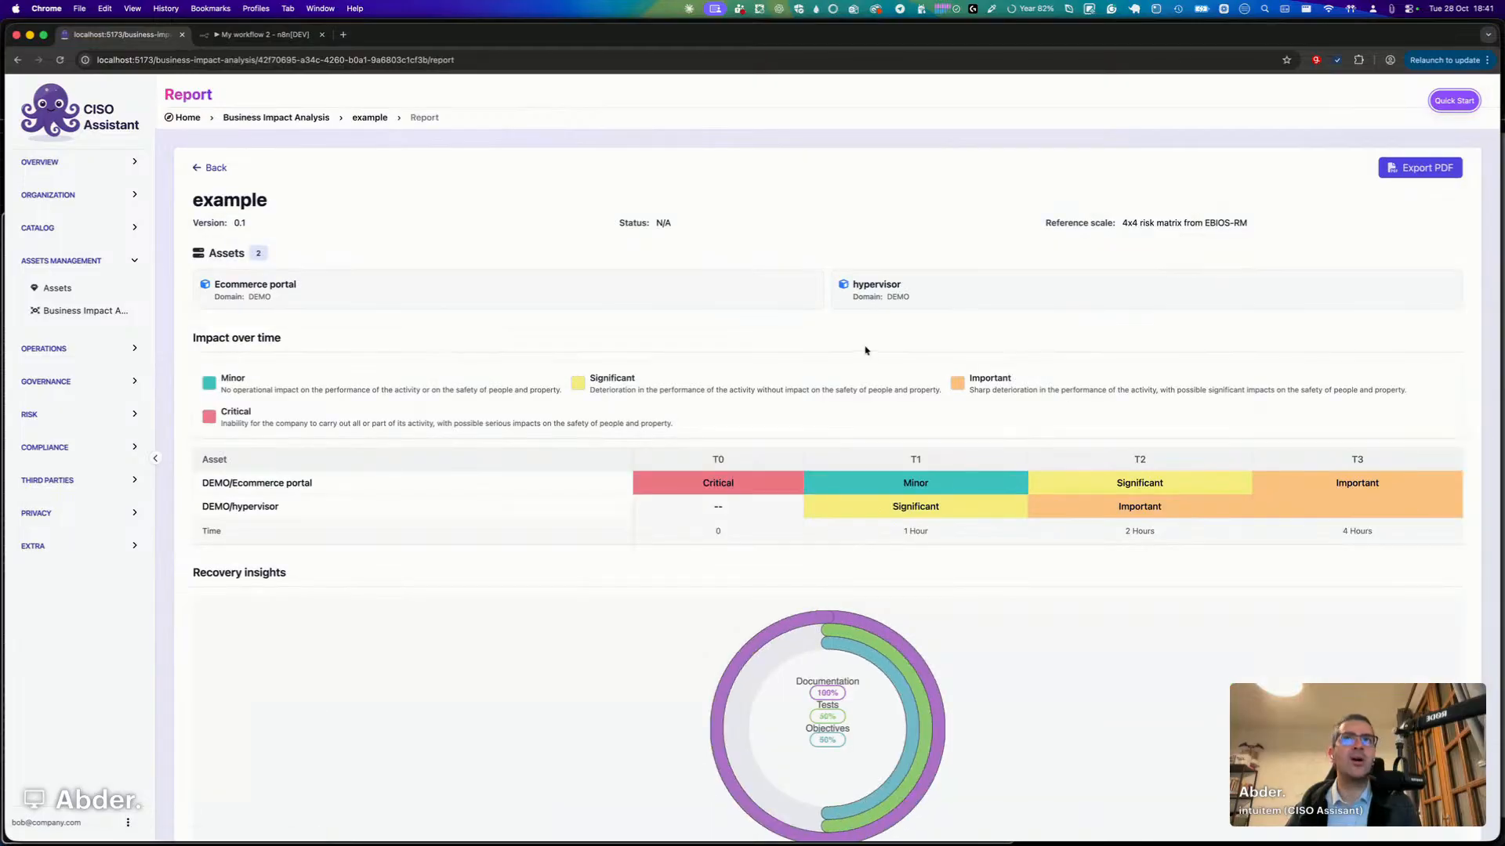
scroll(866, 351, "down", 5)
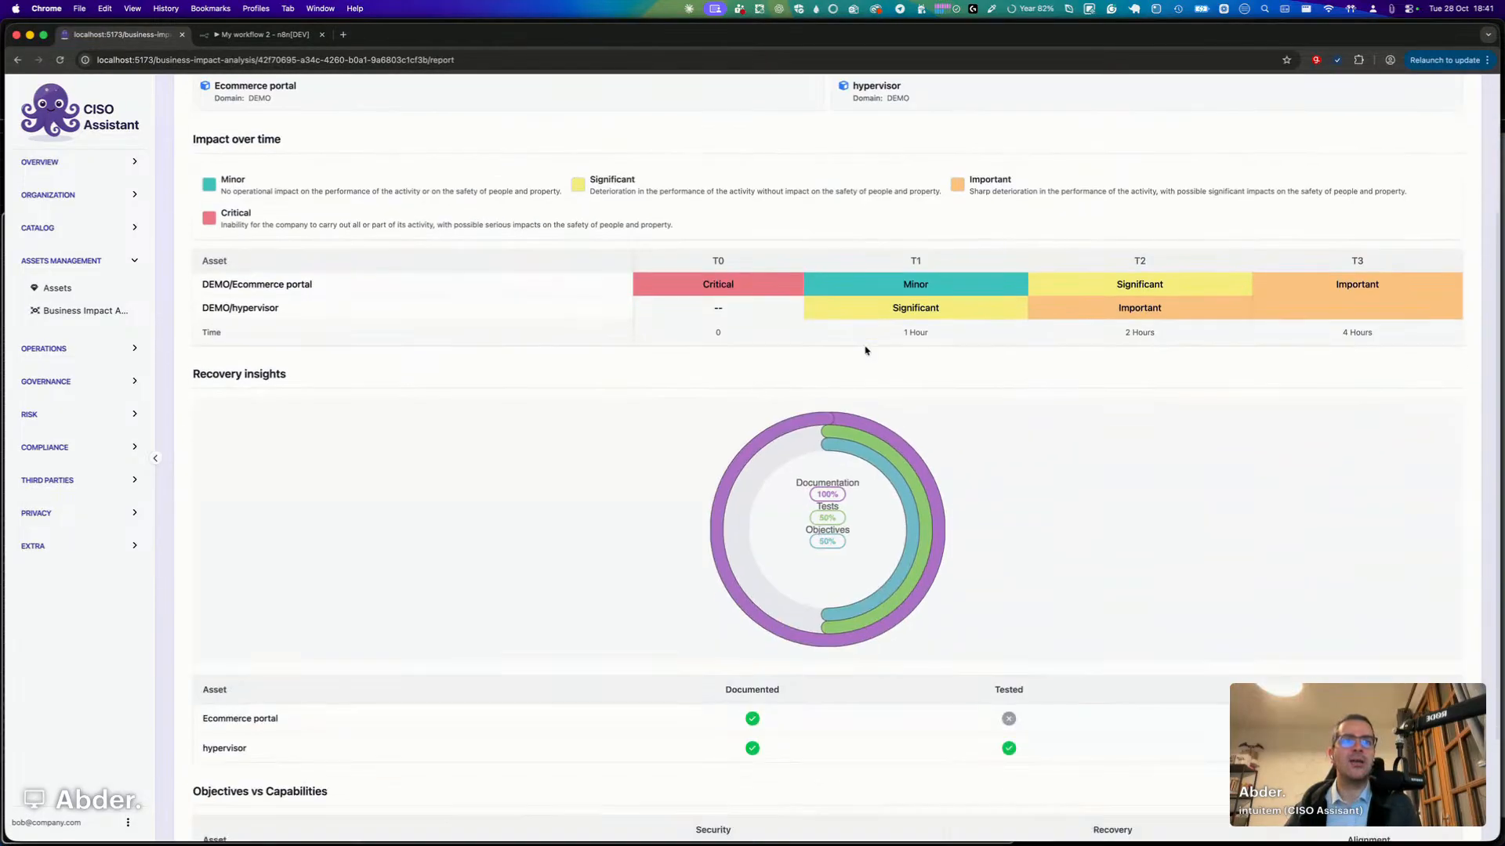
scroll(866, 351, "down", 3)
scroll(396, 400, "up", 8)
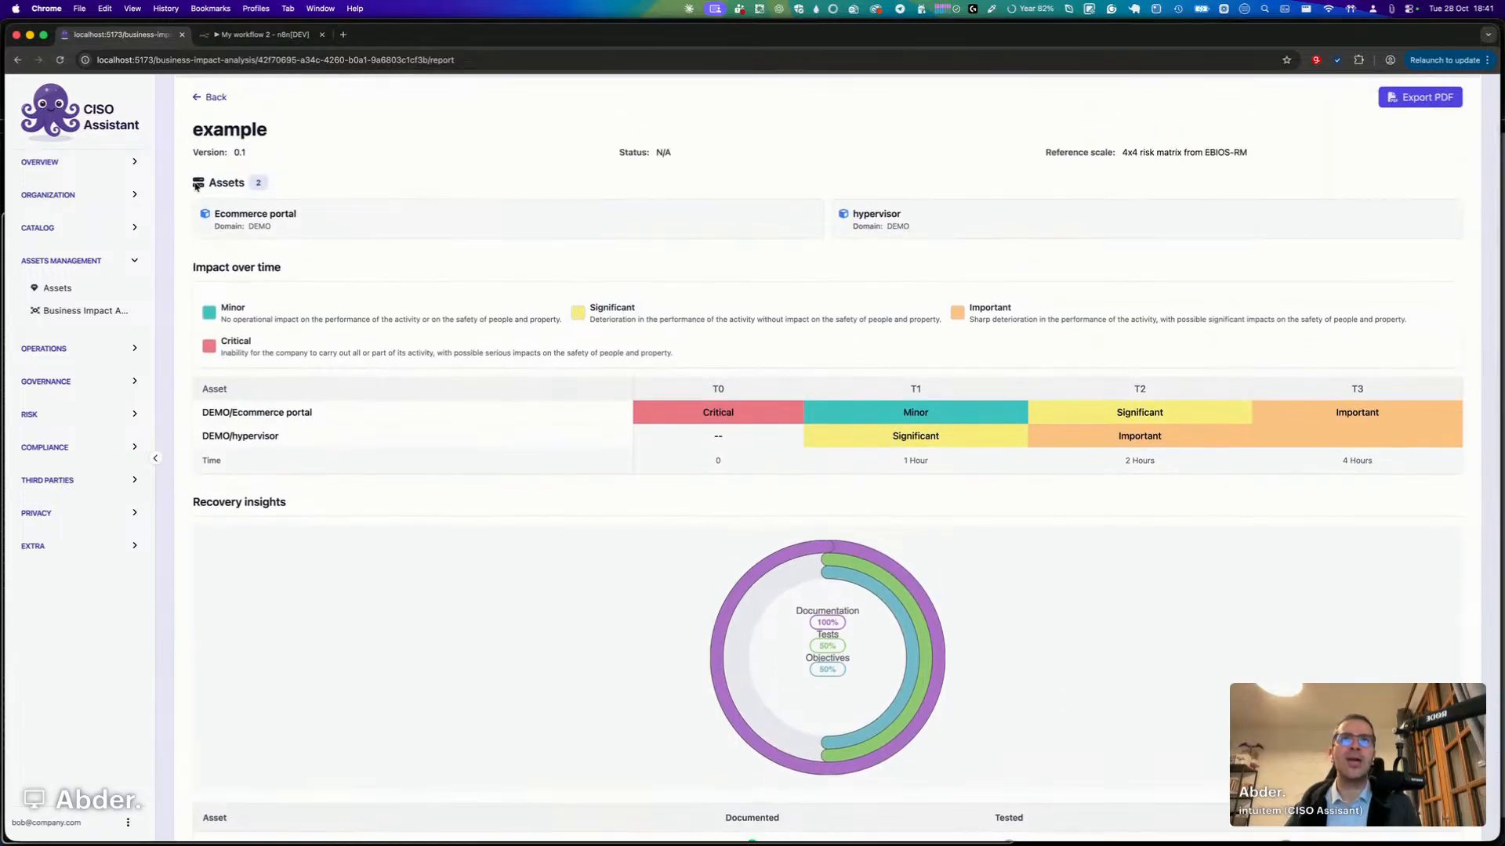
scroll(578, 252, "up", 2)
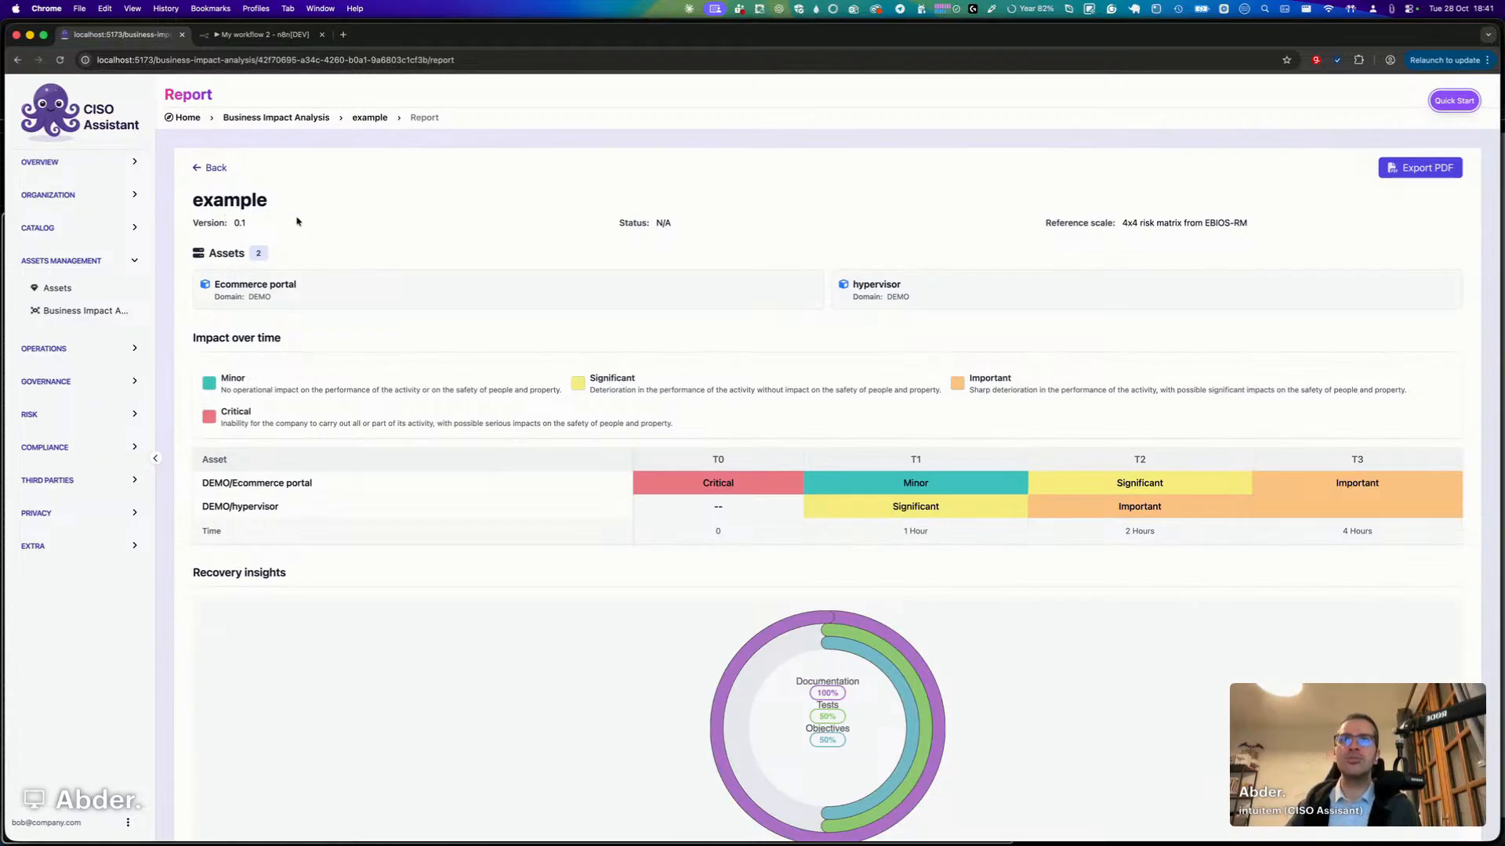
scroll(296, 221, "down", 5)
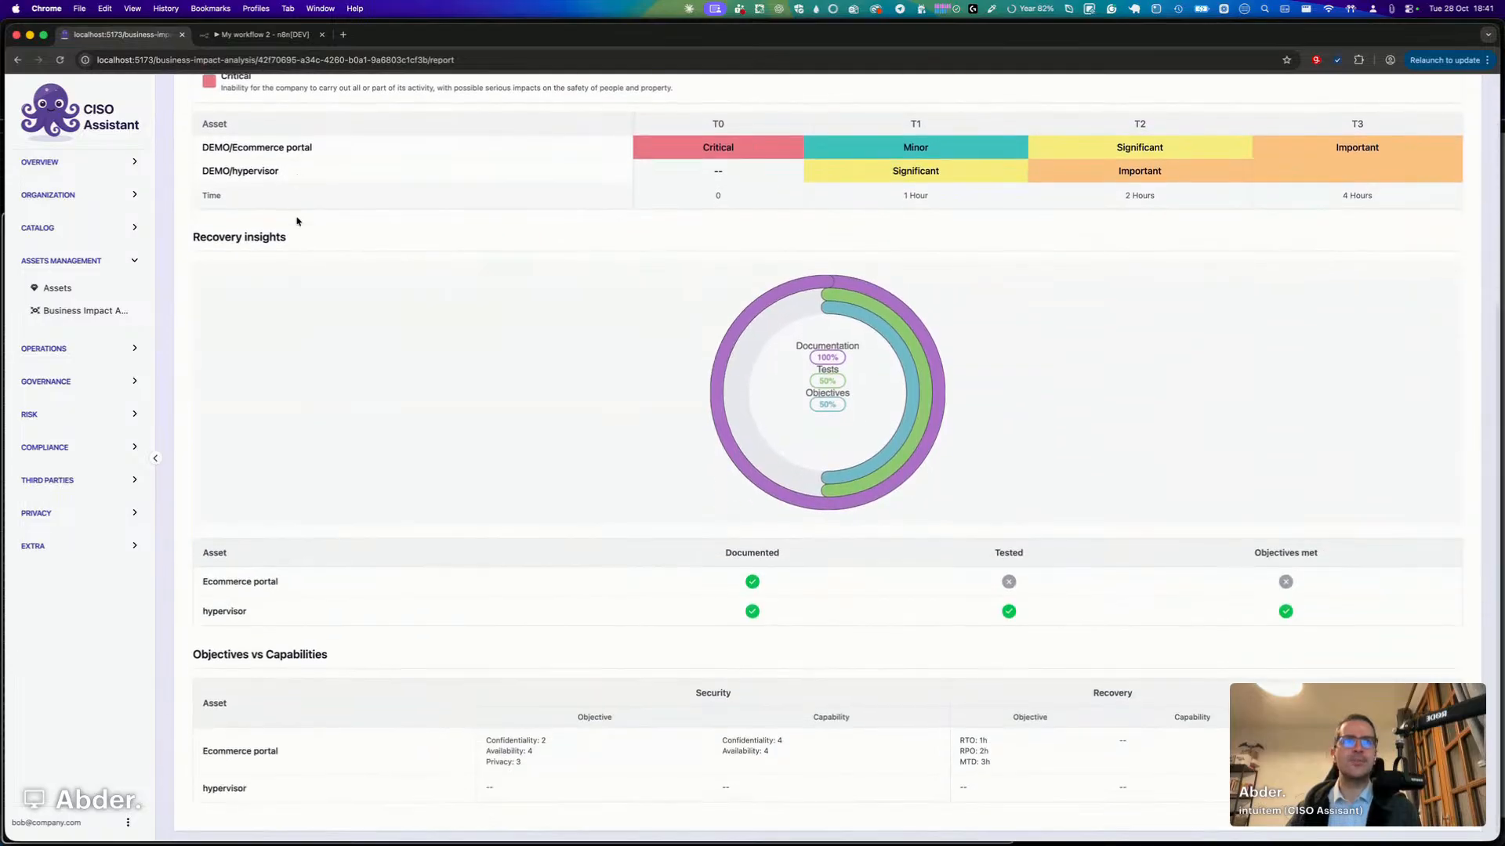
scroll(821, 381, "down", 1)
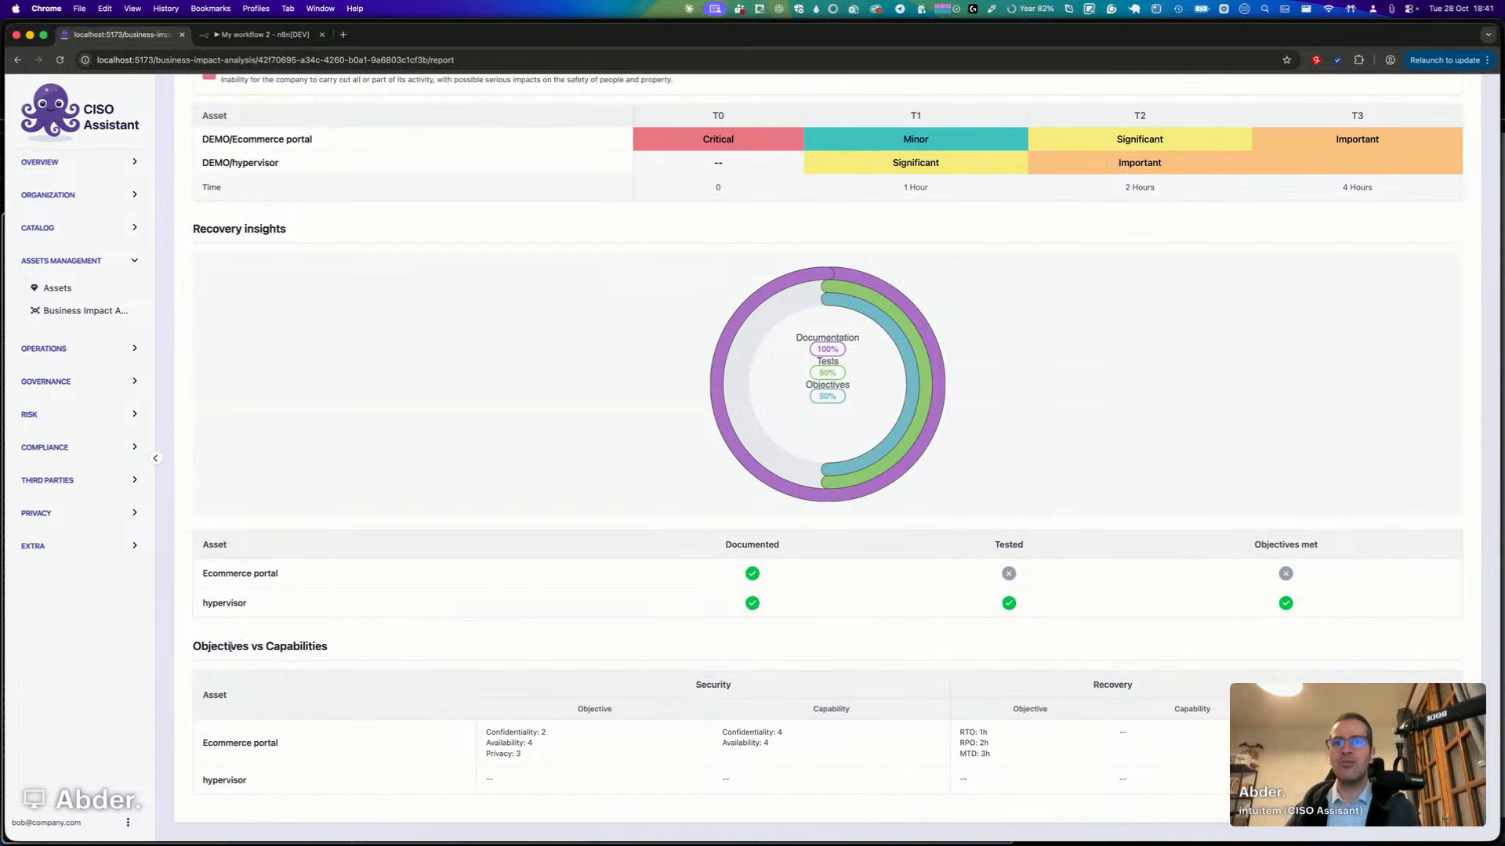
left_click_drag(231, 645, 352, 650)
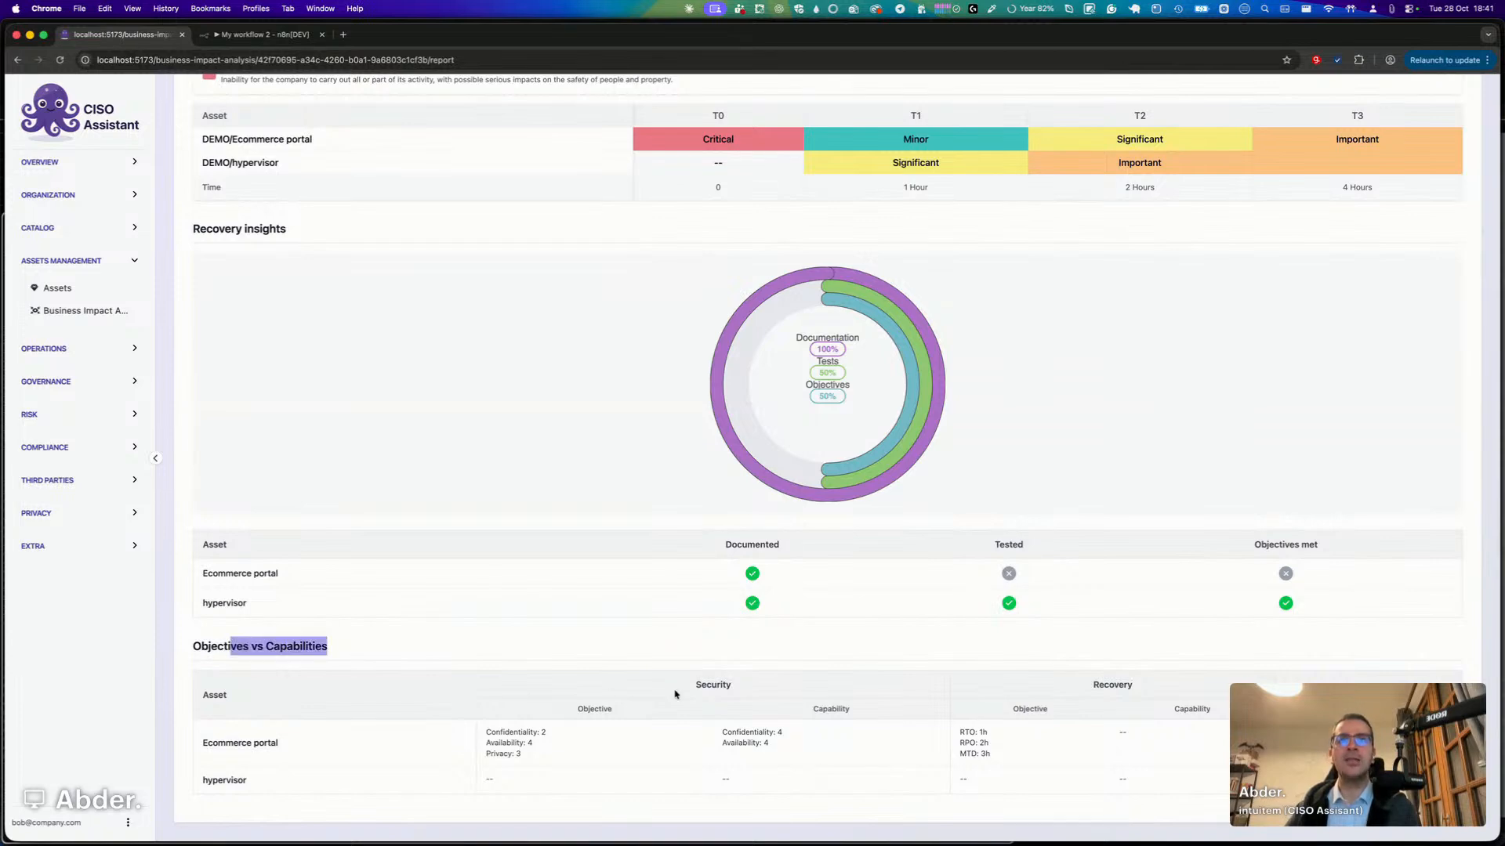
scroll(675, 694, "up", 10)
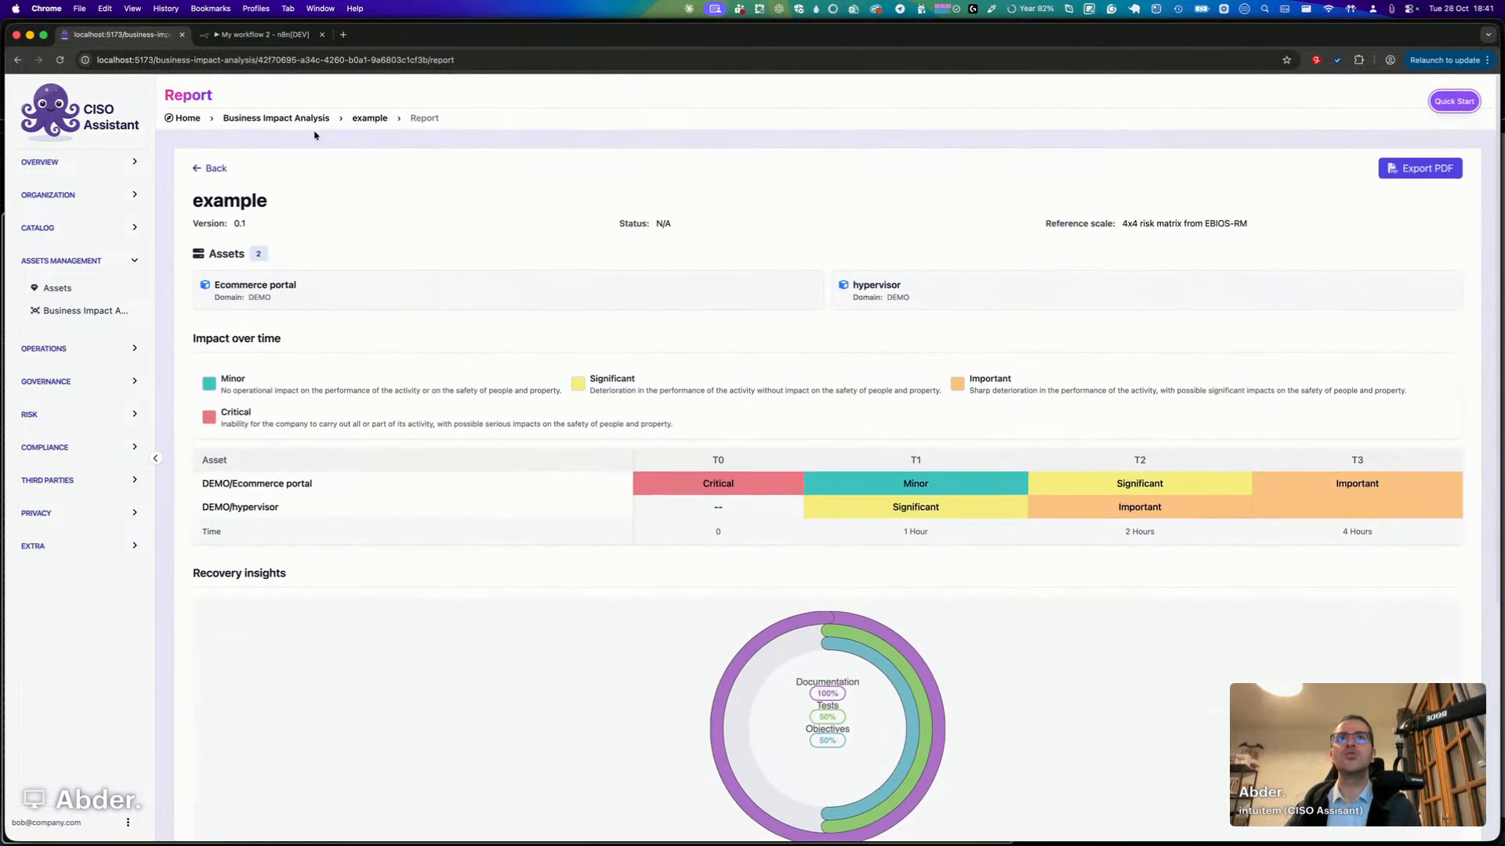
left_click(213, 169)
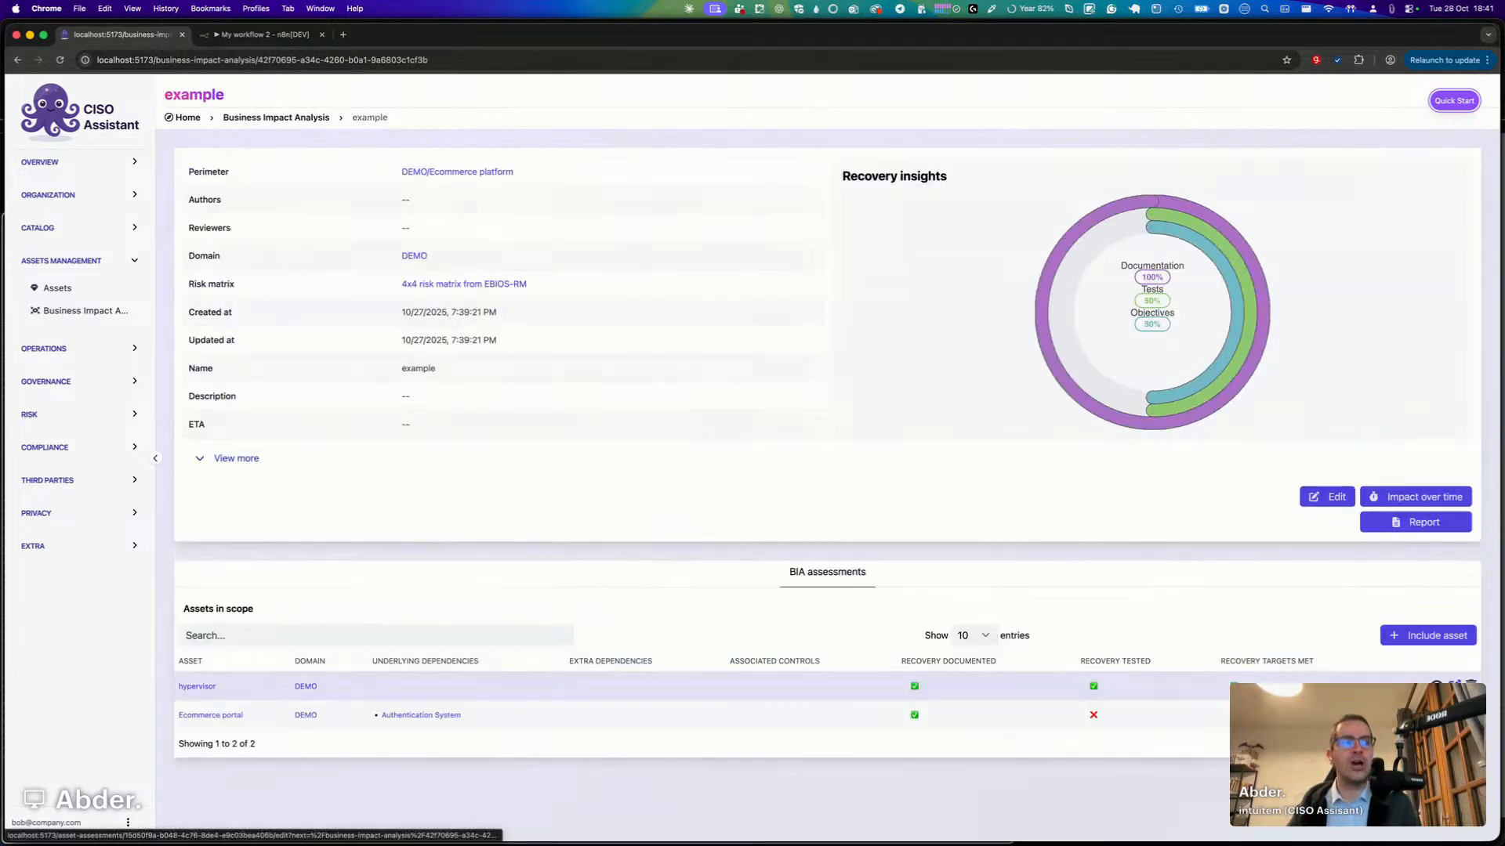
Associate the DEMO/Backup Policy control with the Ecommerce portal's BIA assessment and save it.
left_click(754, 715)
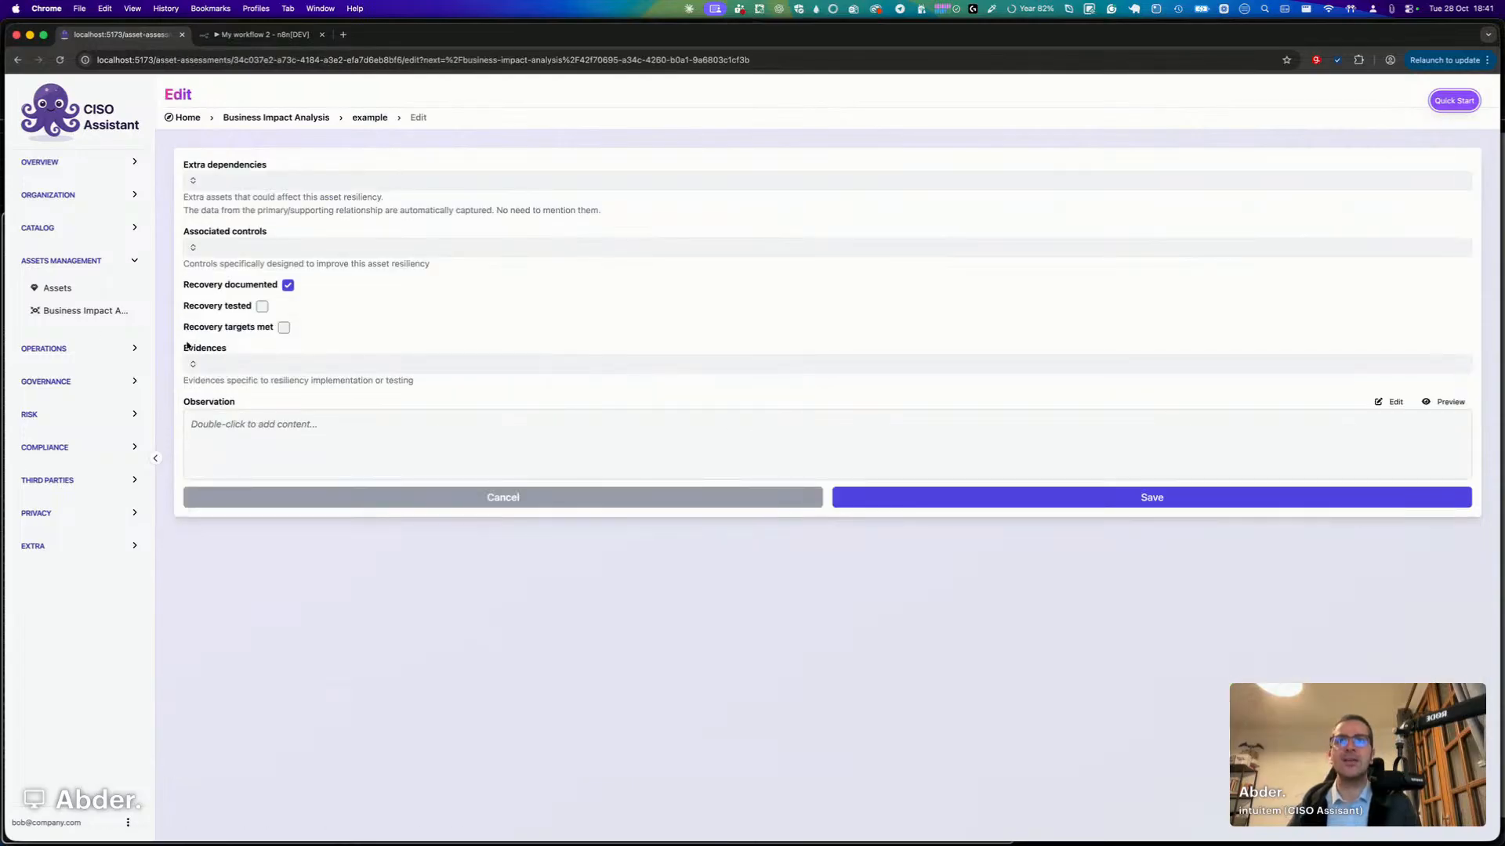
left_click(272, 251)
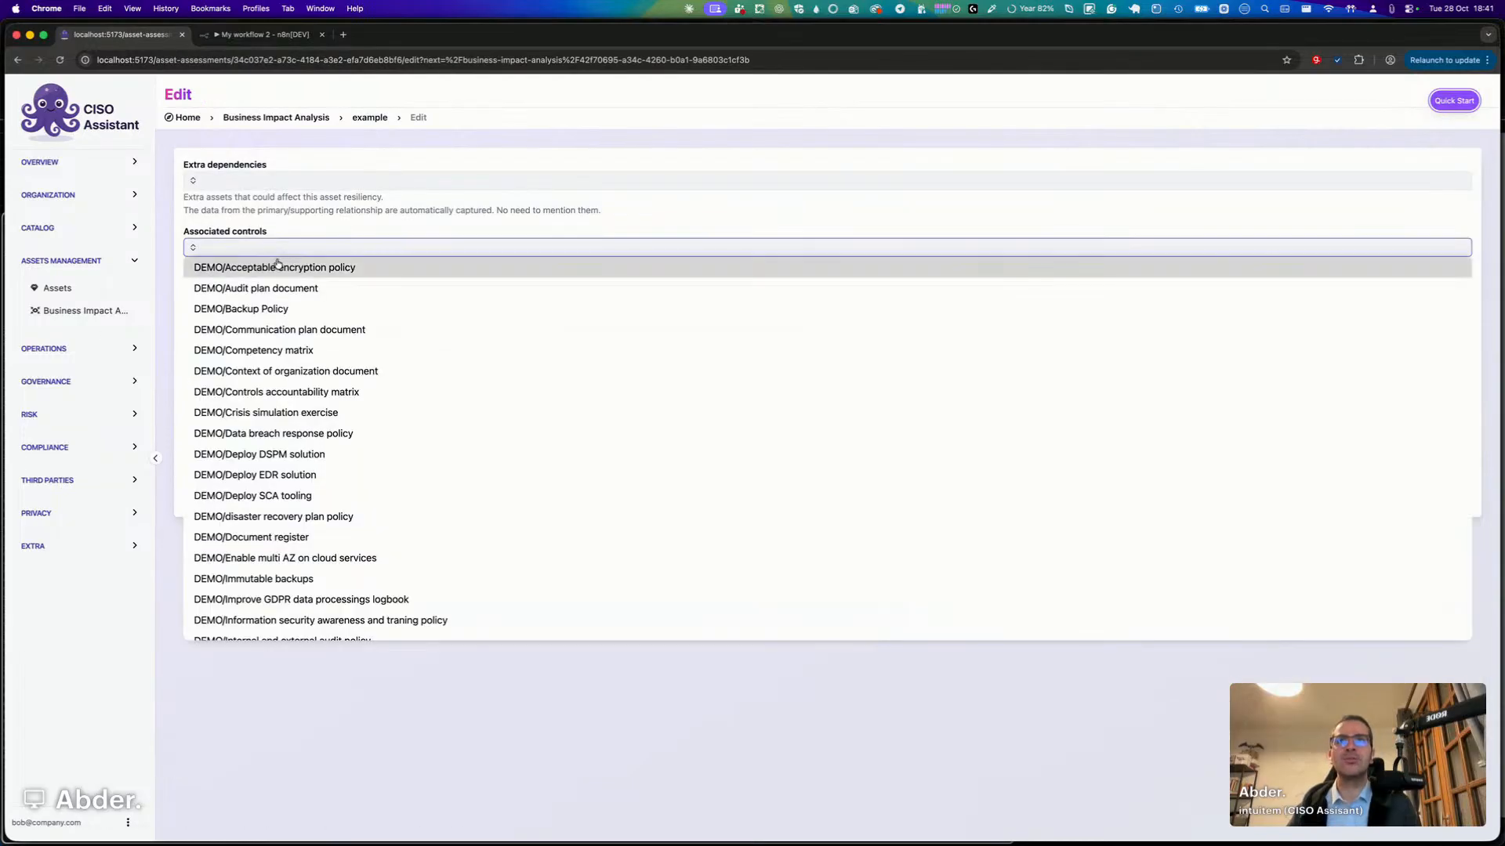
left_click(284, 309)
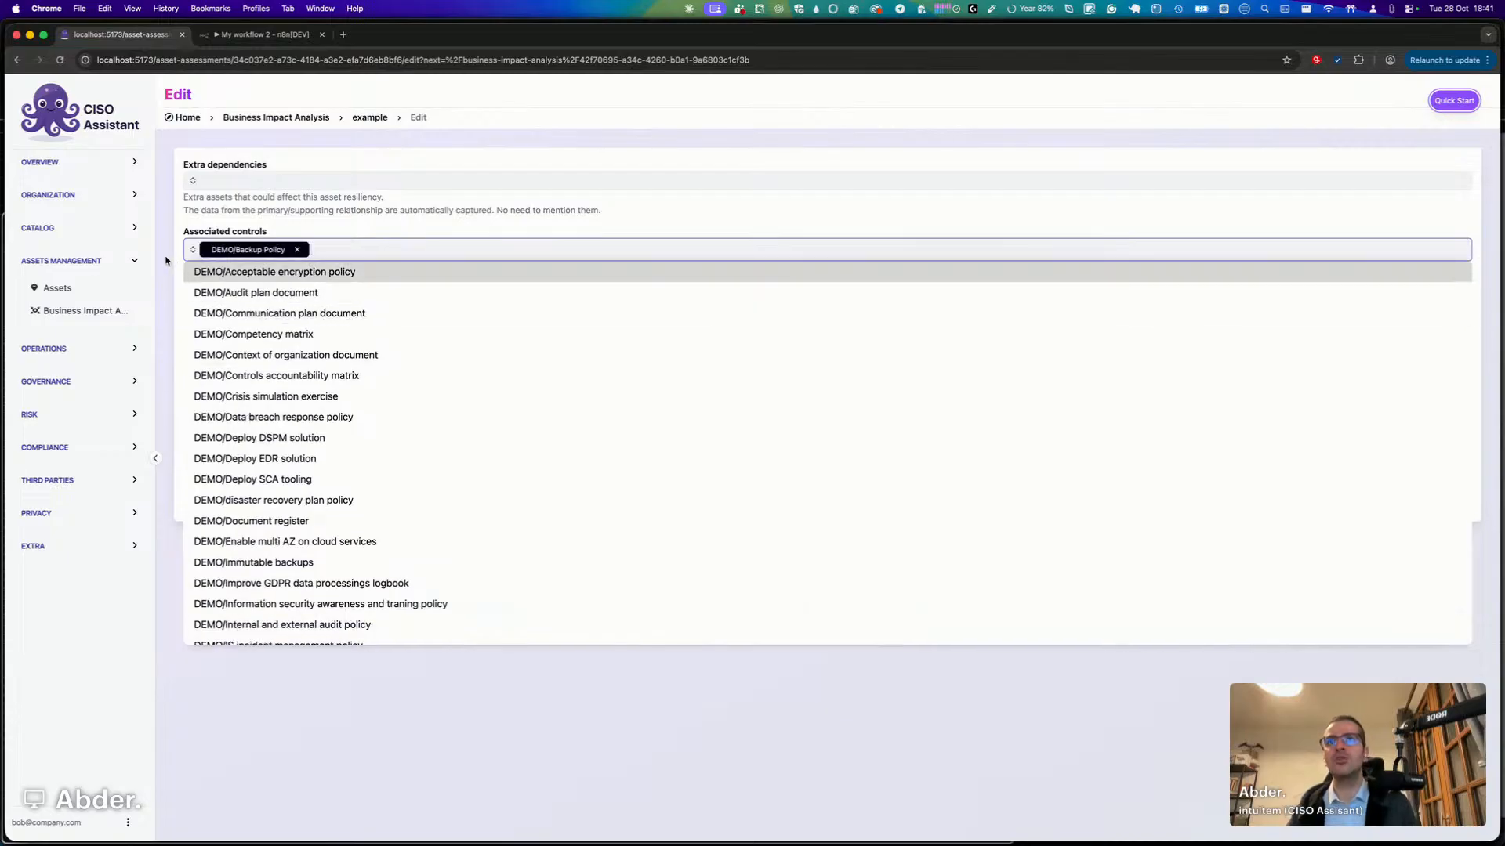
left_click(168, 262)
left_click(1023, 503)
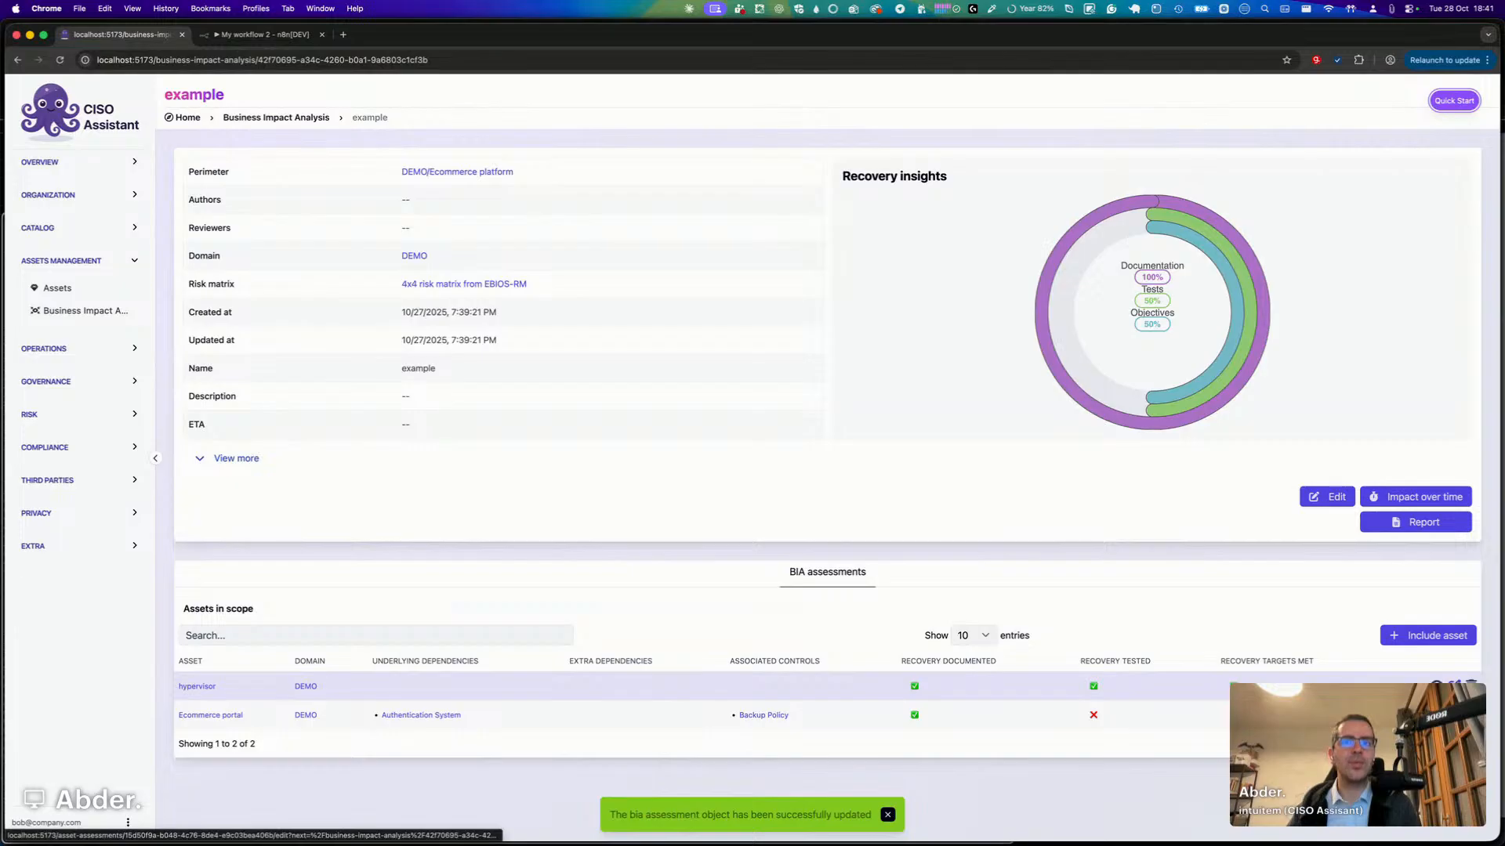
Associate the DEMO/Immutable backups control with the hypervisor's BIA assessment and save it.
left_click(1459, 687)
left_click(250, 248)
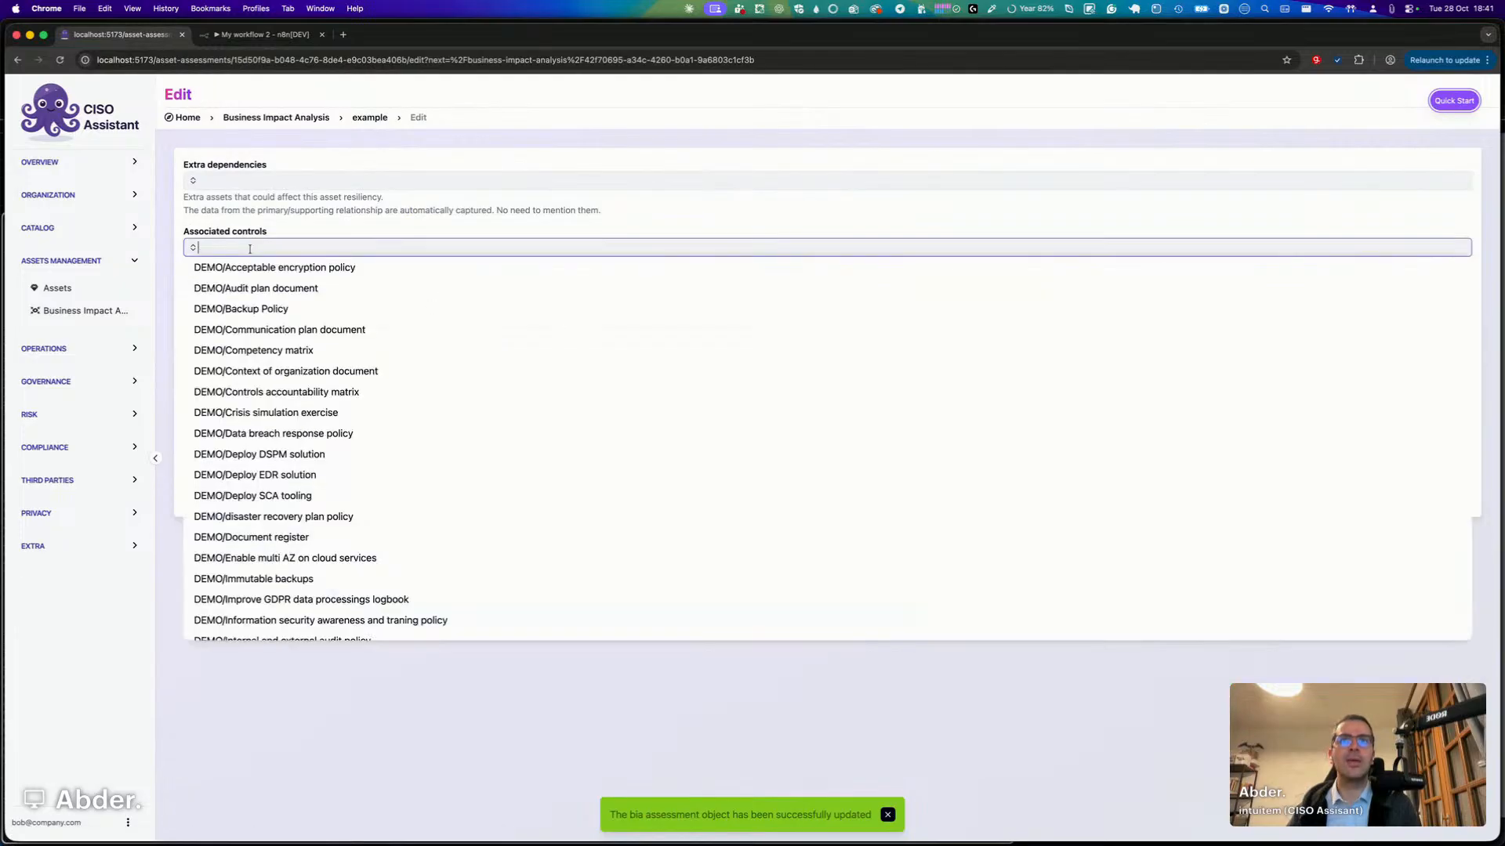
left_click(277, 578)
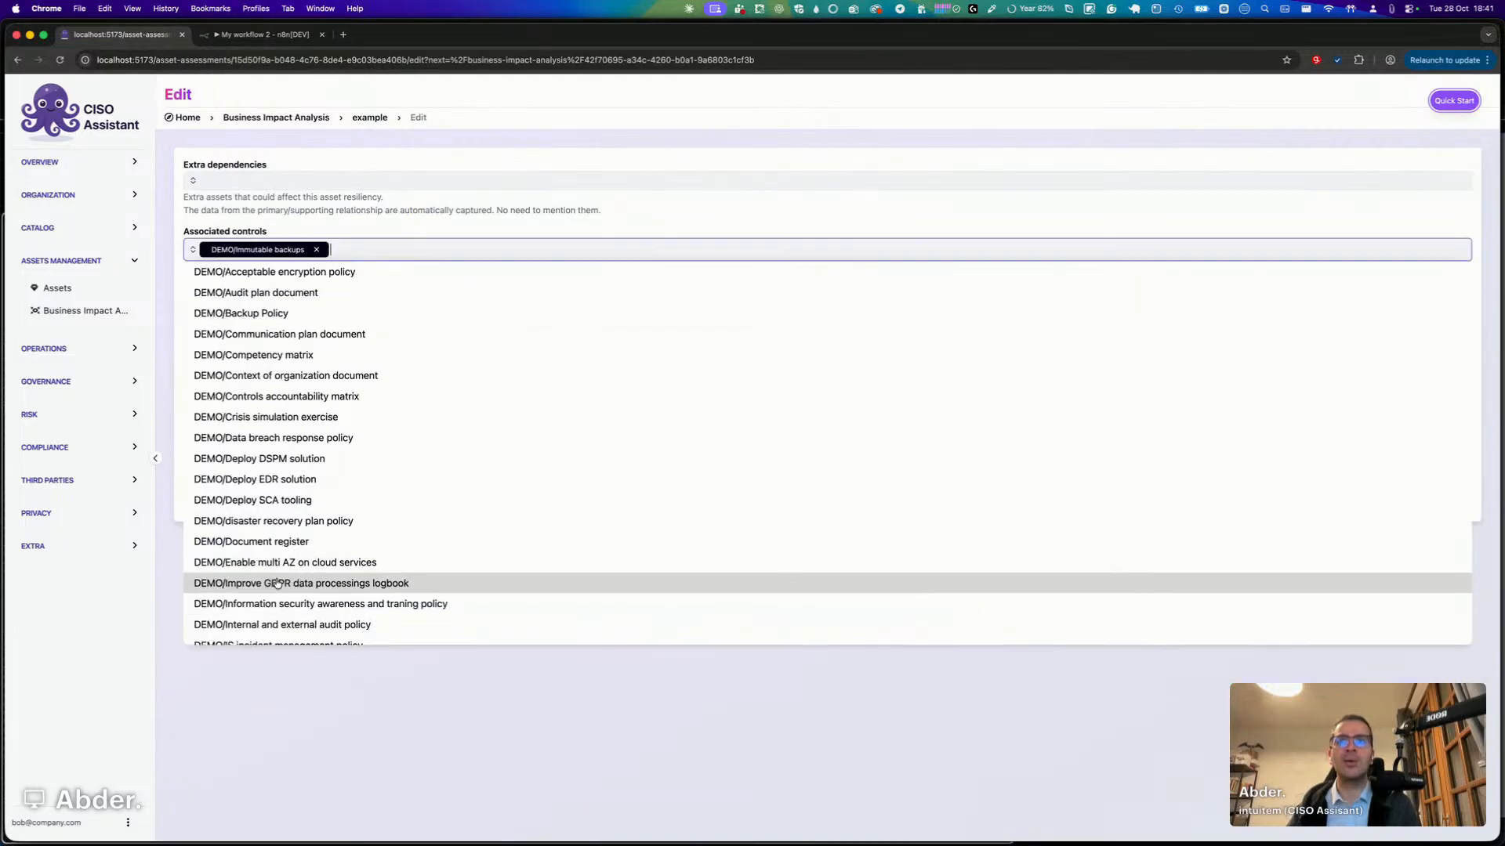
left_click(580, 713)
left_click(1113, 507)
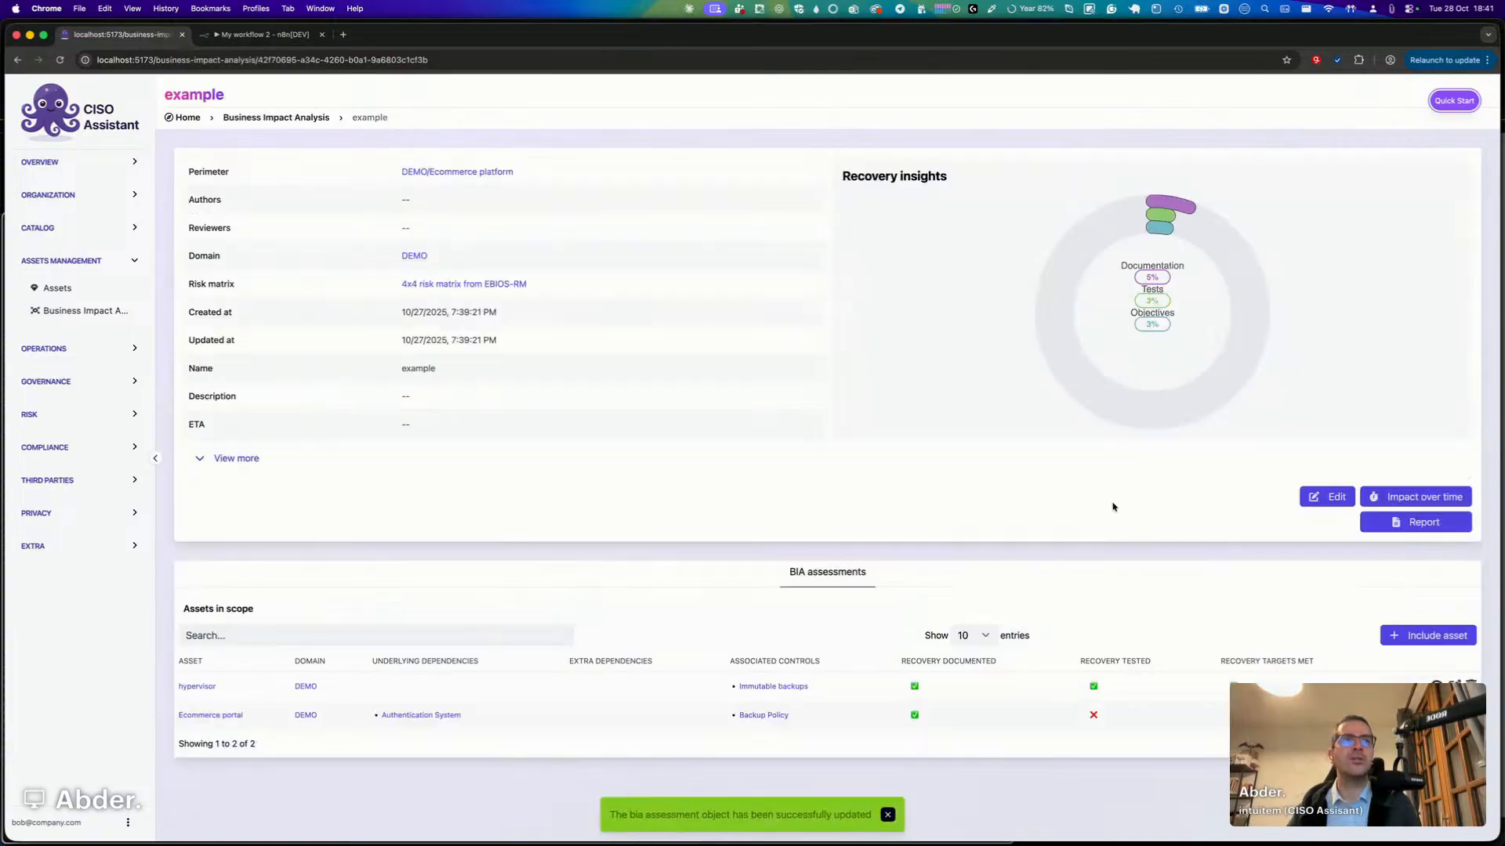
Reopen the BIA report and examine its applied controls alongside the recovery insights and alignment.
left_click(1415, 522)
scroll(768, 384, "down", 4)
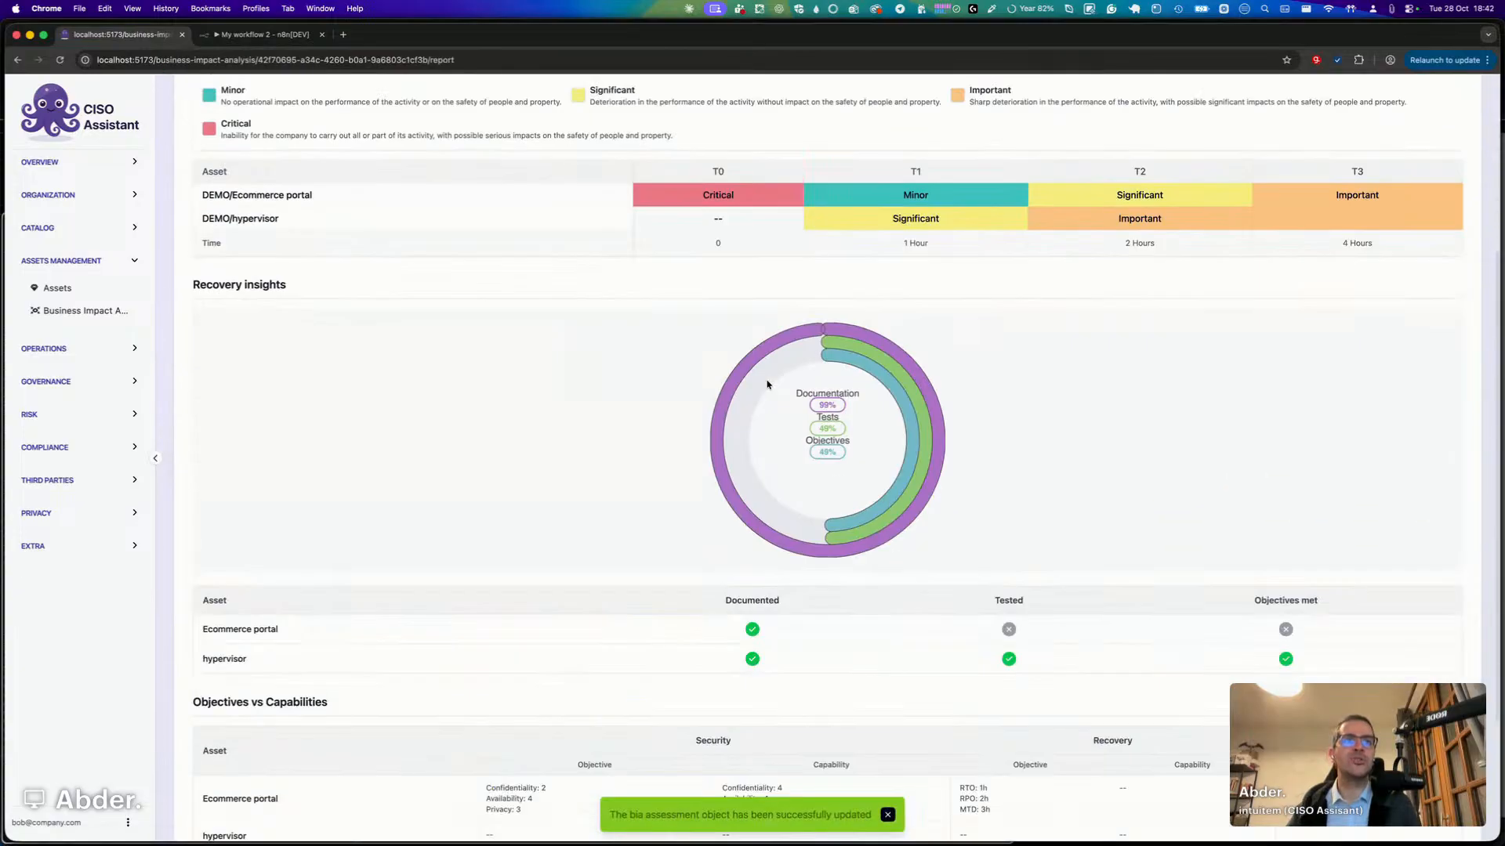
scroll(767, 384, "down", 3)
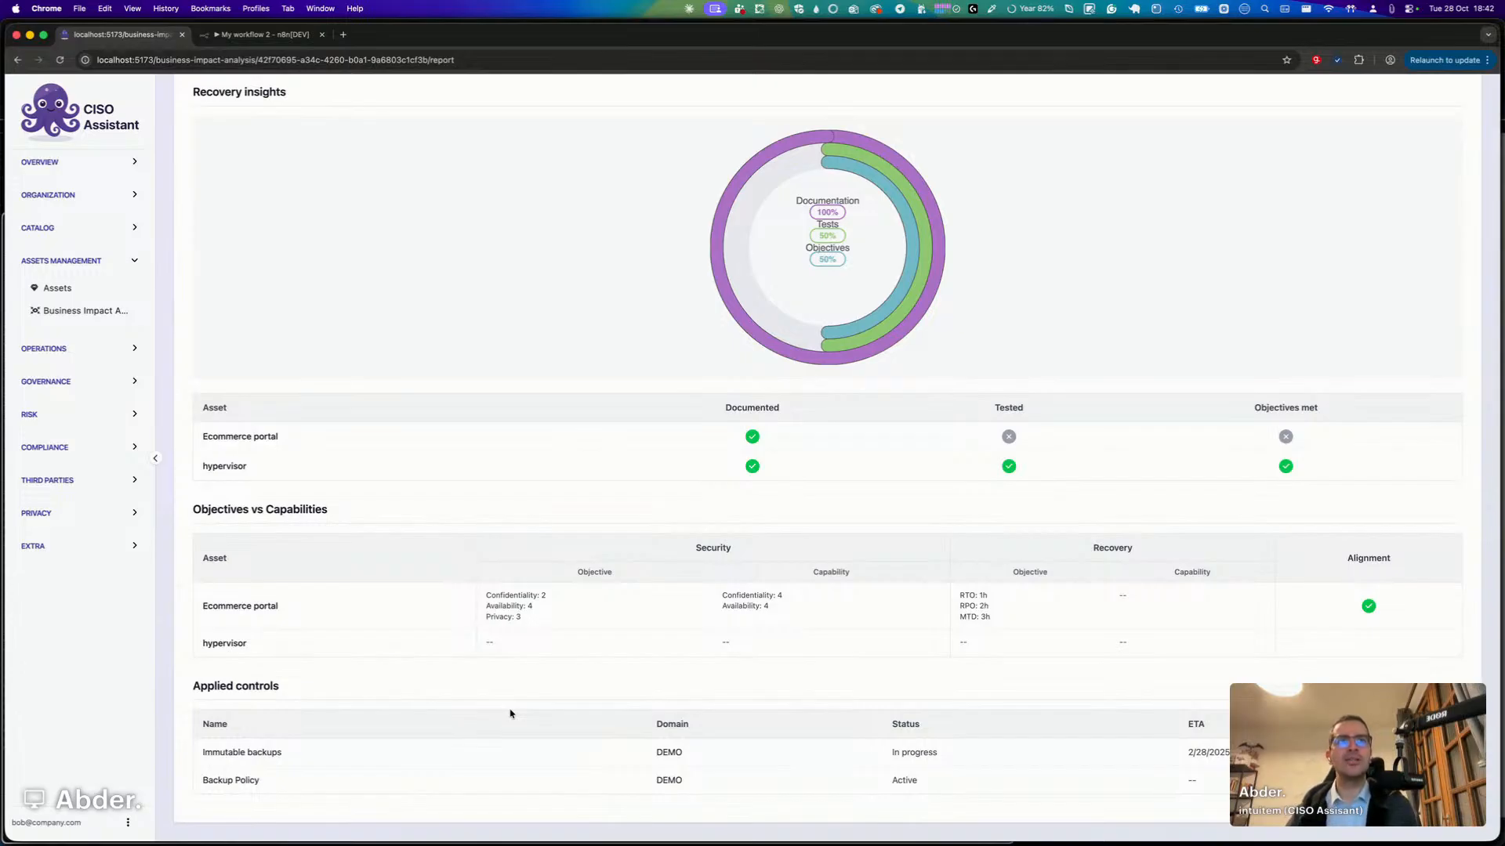
scroll(510, 714, "up", 6)
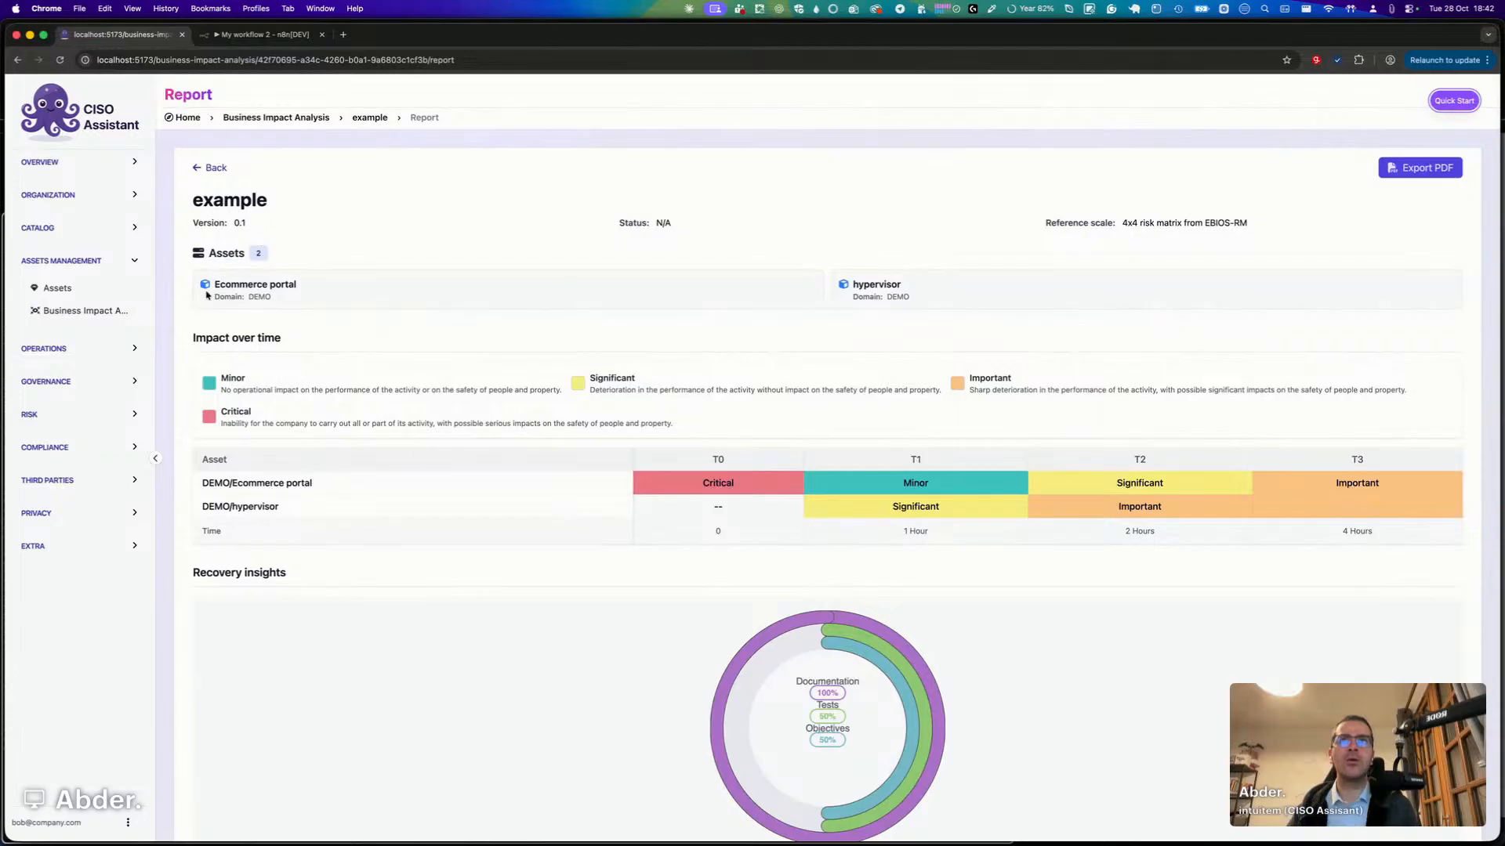
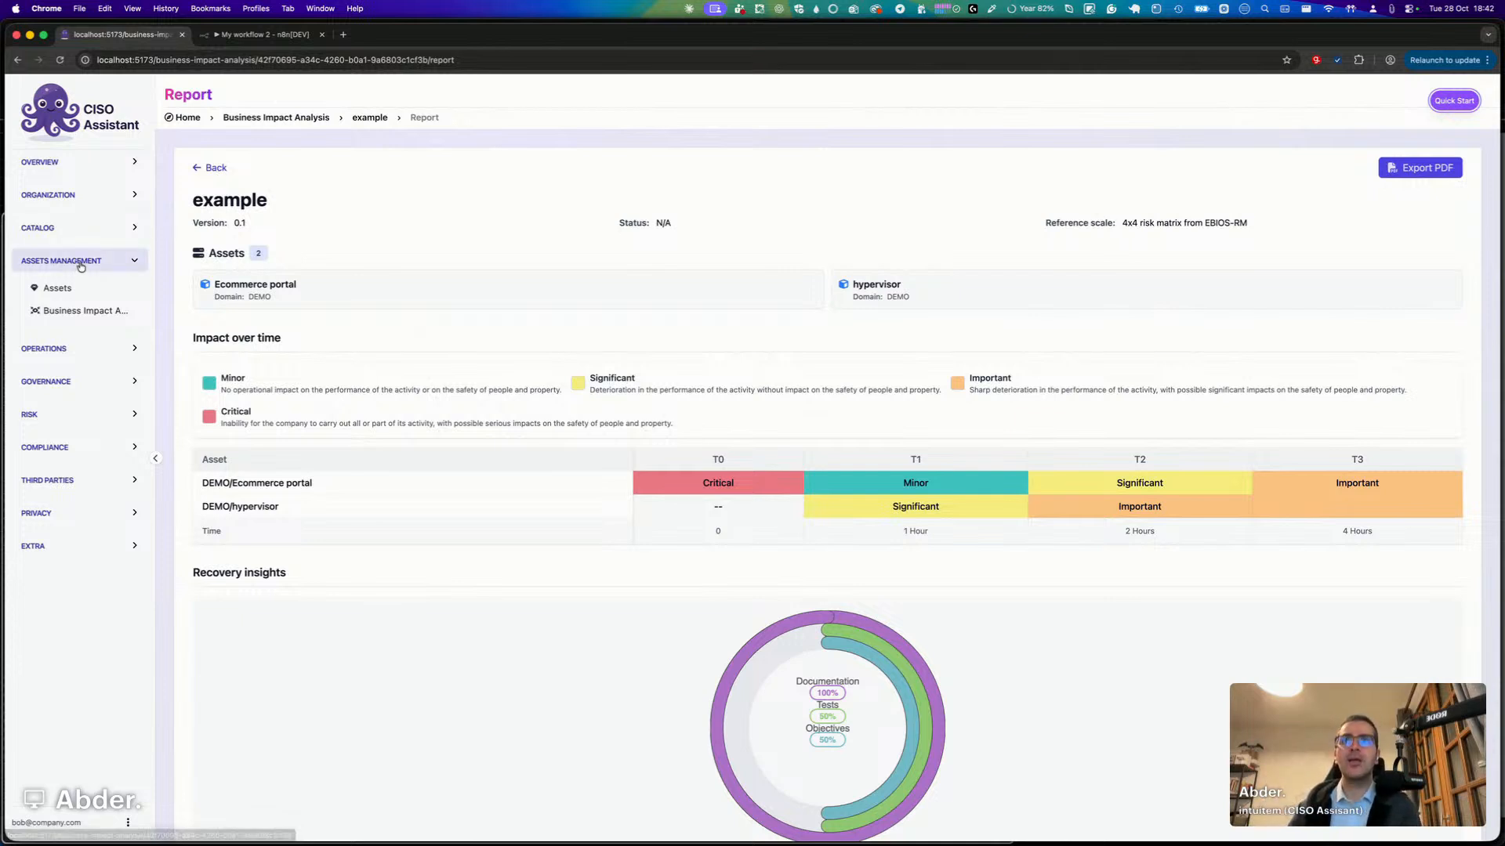
Add a primary asset named A in the alpha domain to the assets list.
left_click(91, 292)
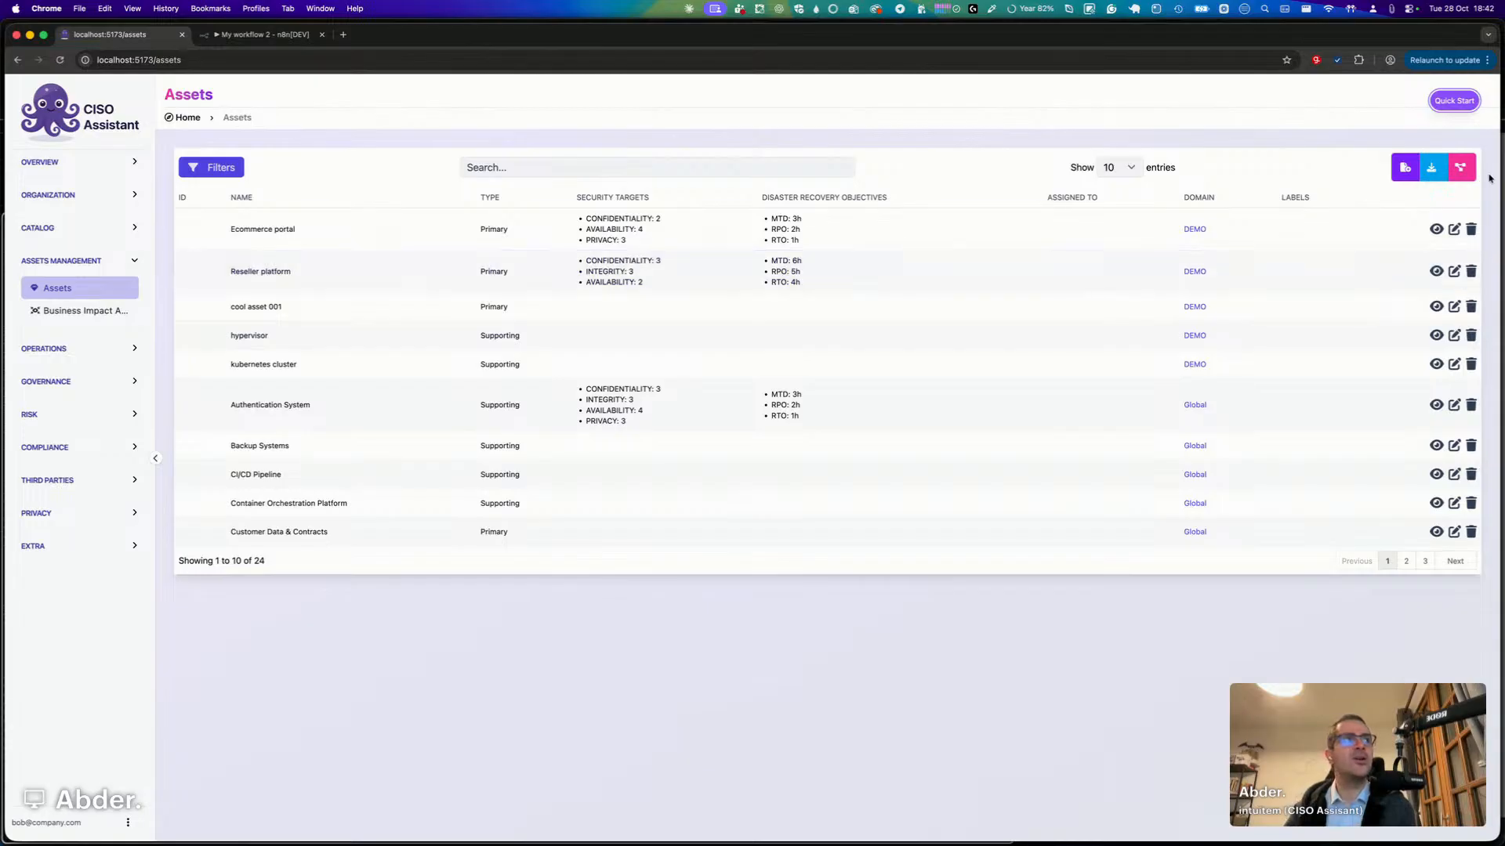
left_click(1404, 167)
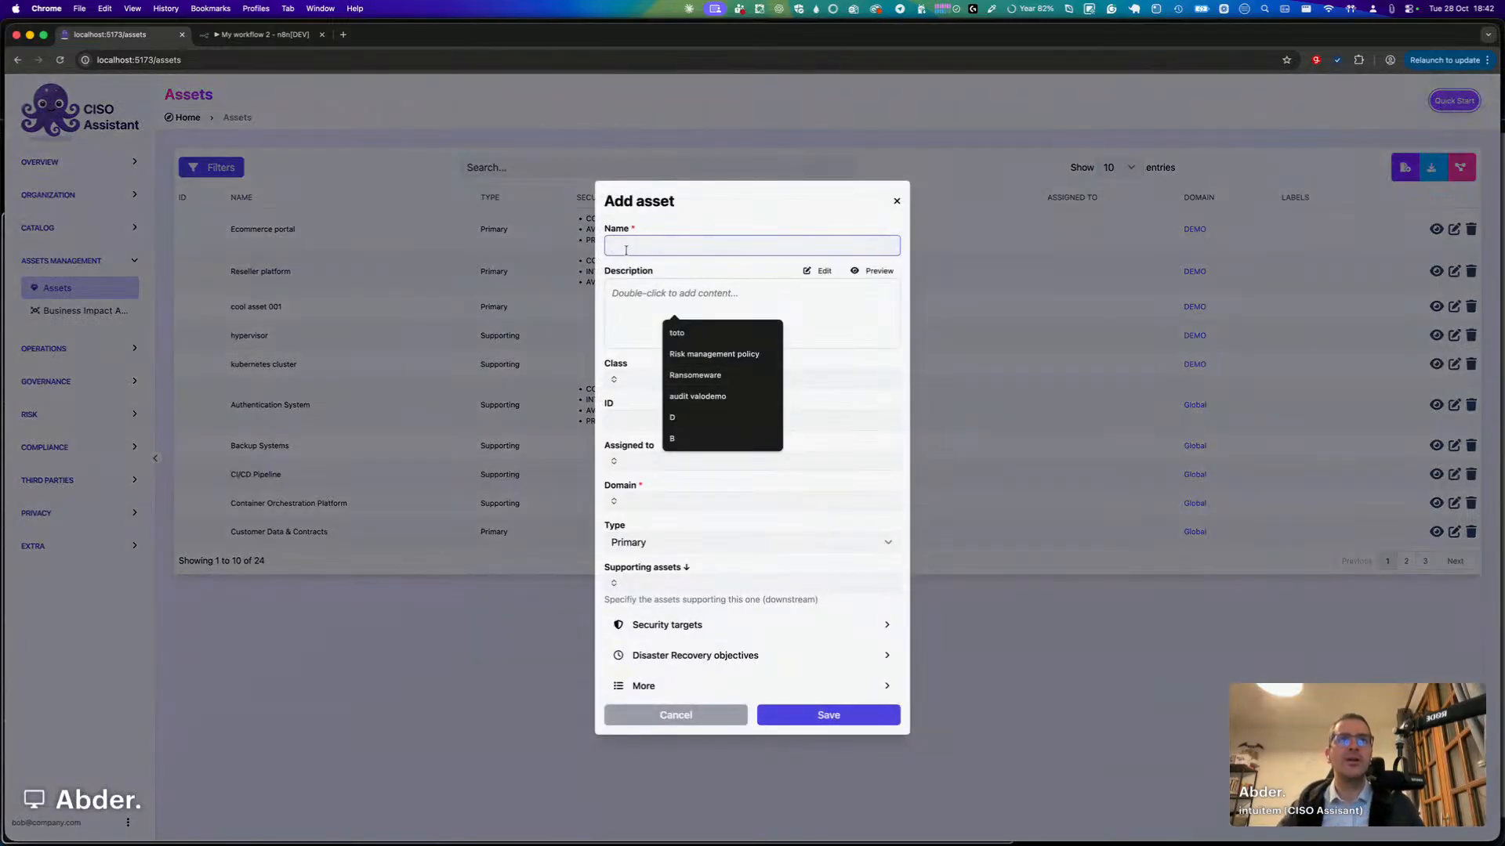
type("A")
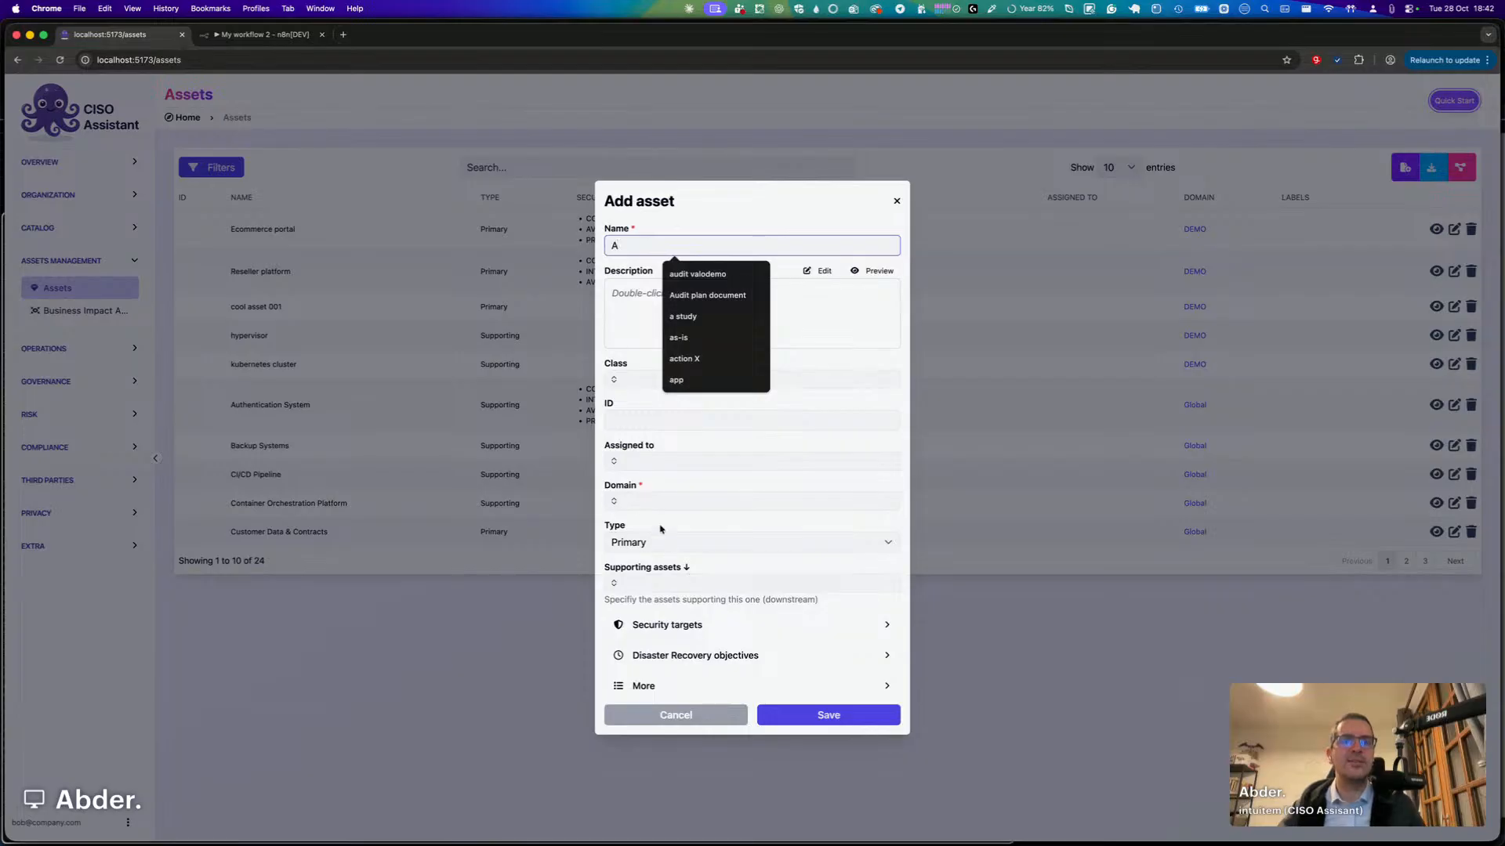
left_click(658, 502)
left_click(672, 522)
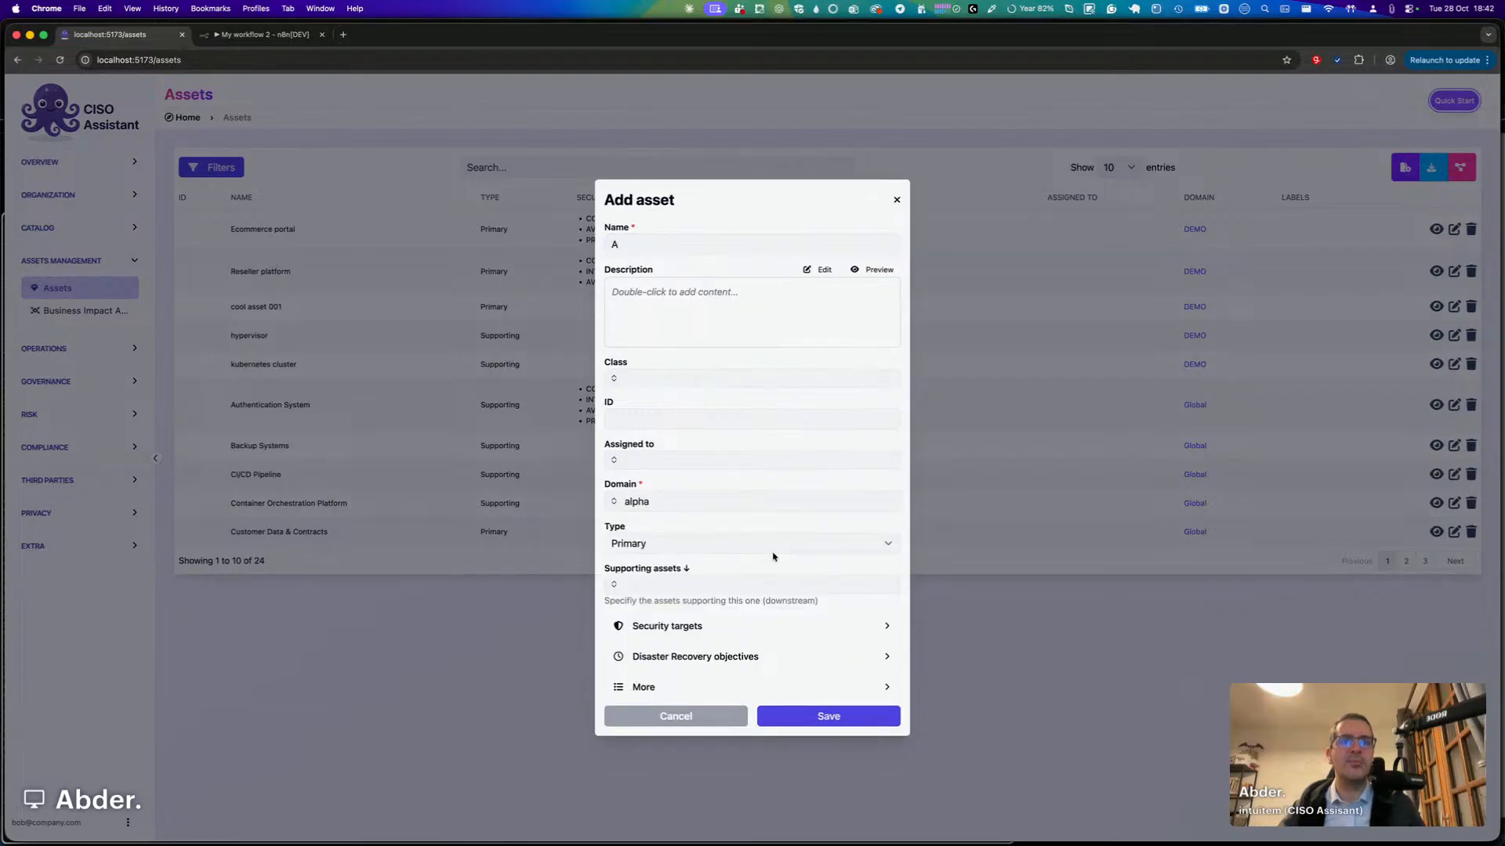
left_click(812, 728)
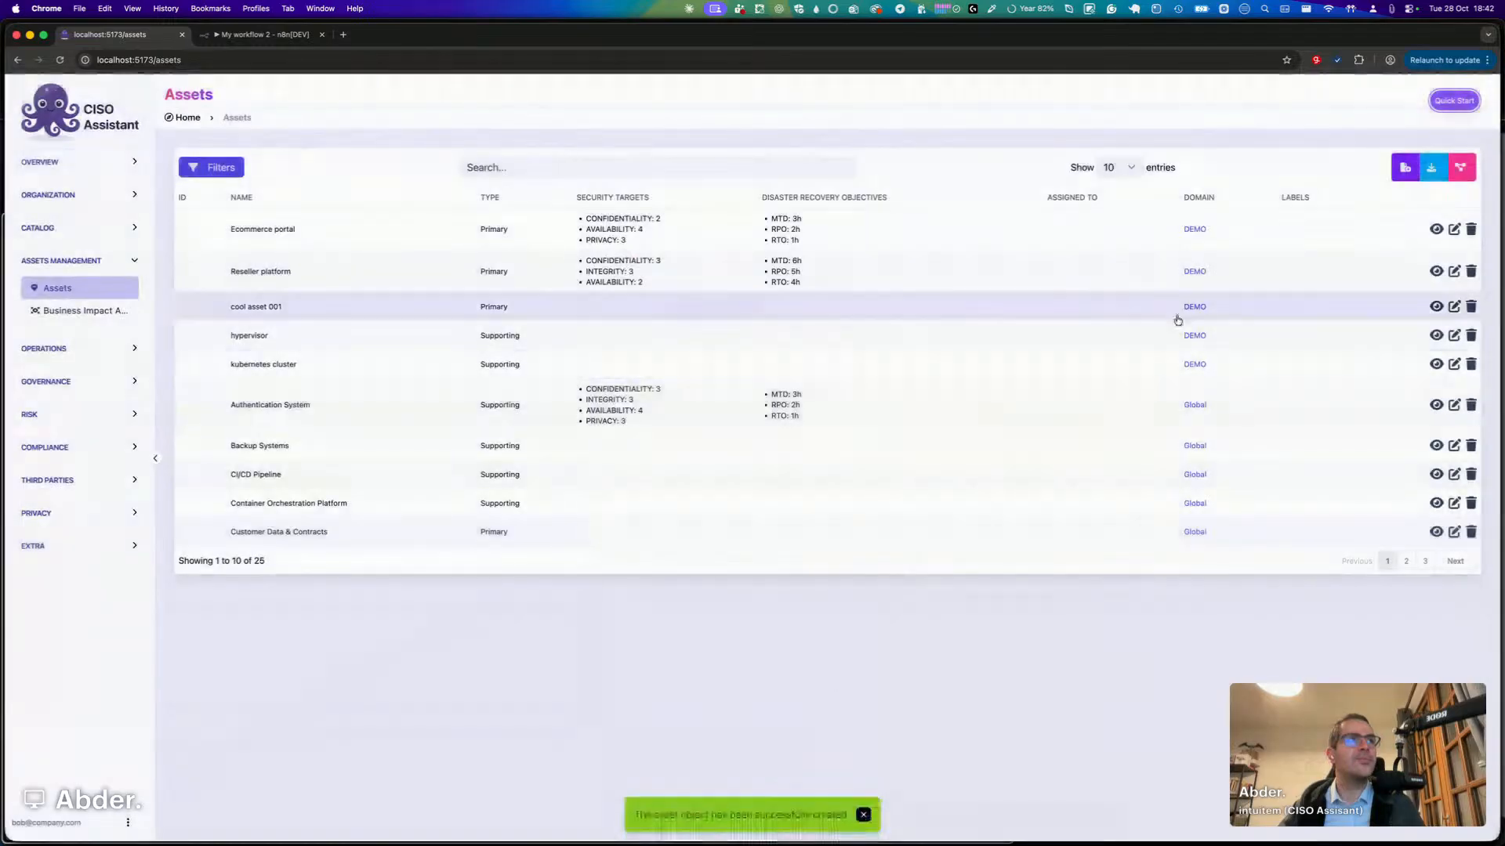
Add a supporting asset named B in the alpha domain, with asset A as its supported asset.
left_click(1405, 167)
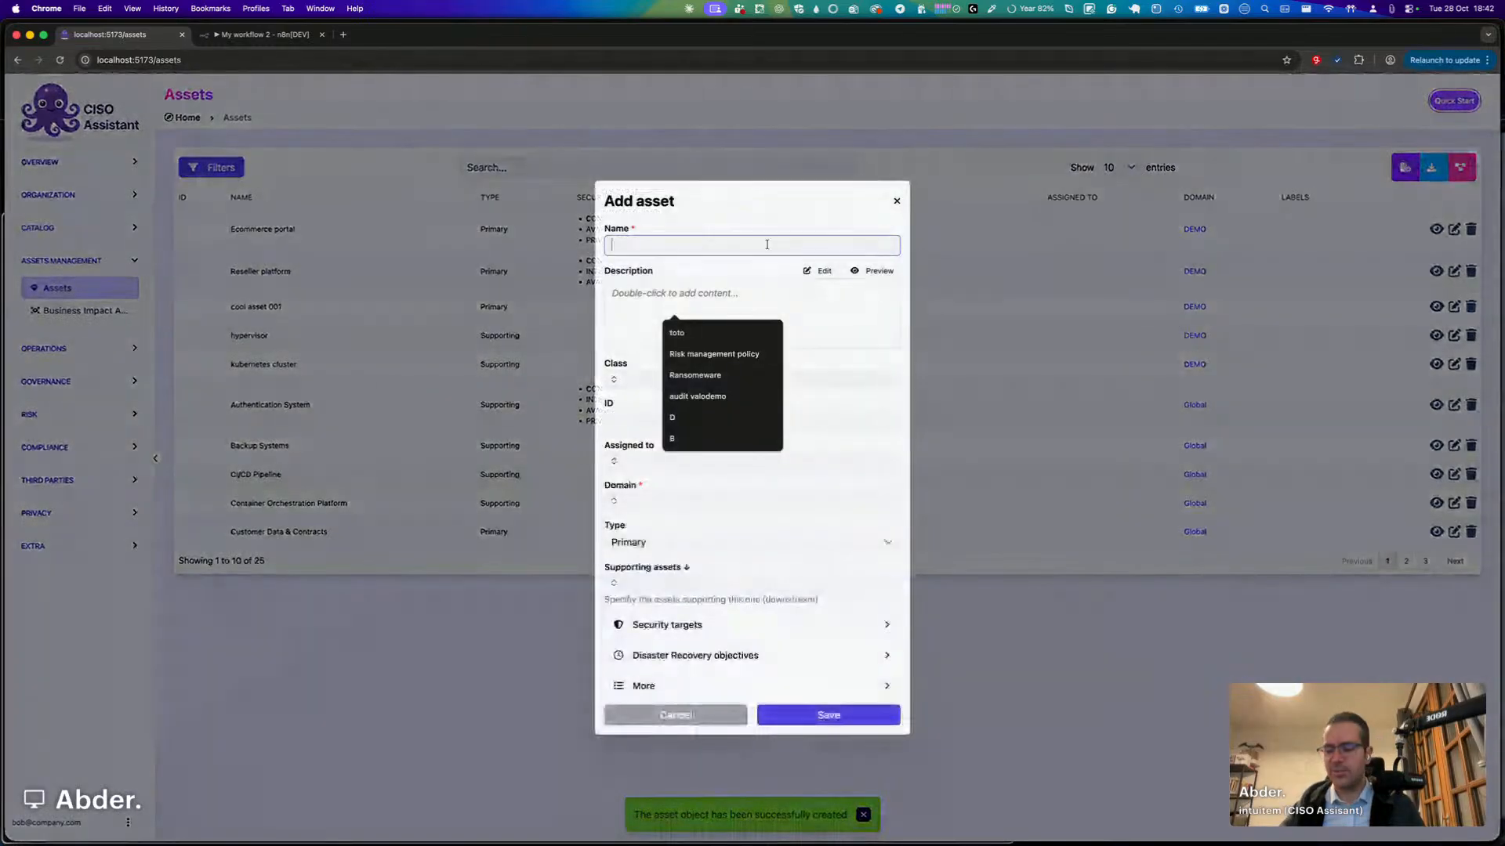
type("B")
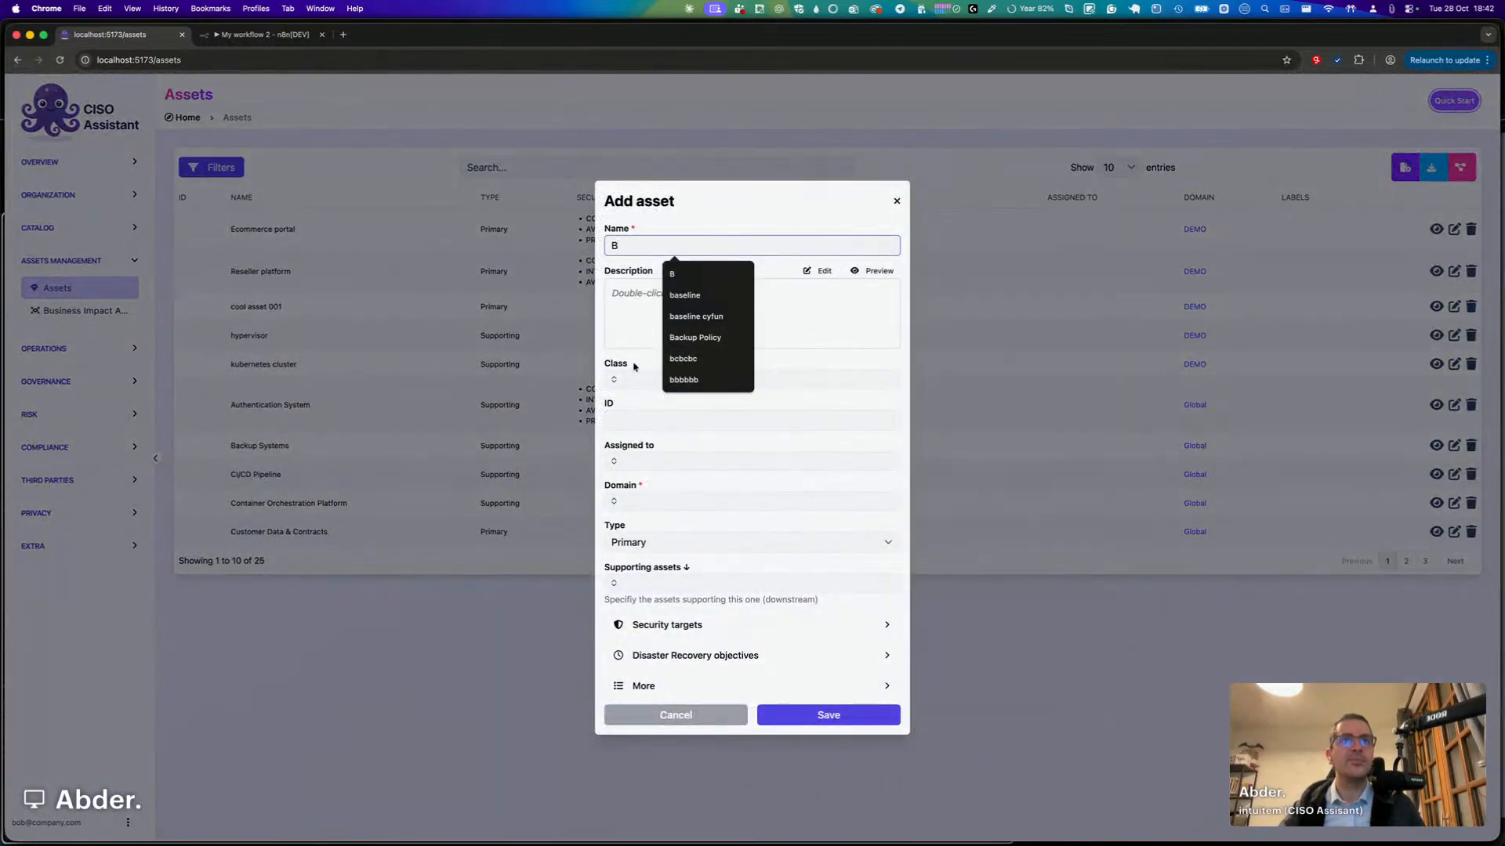
left_click(636, 360)
left_click(672, 504)
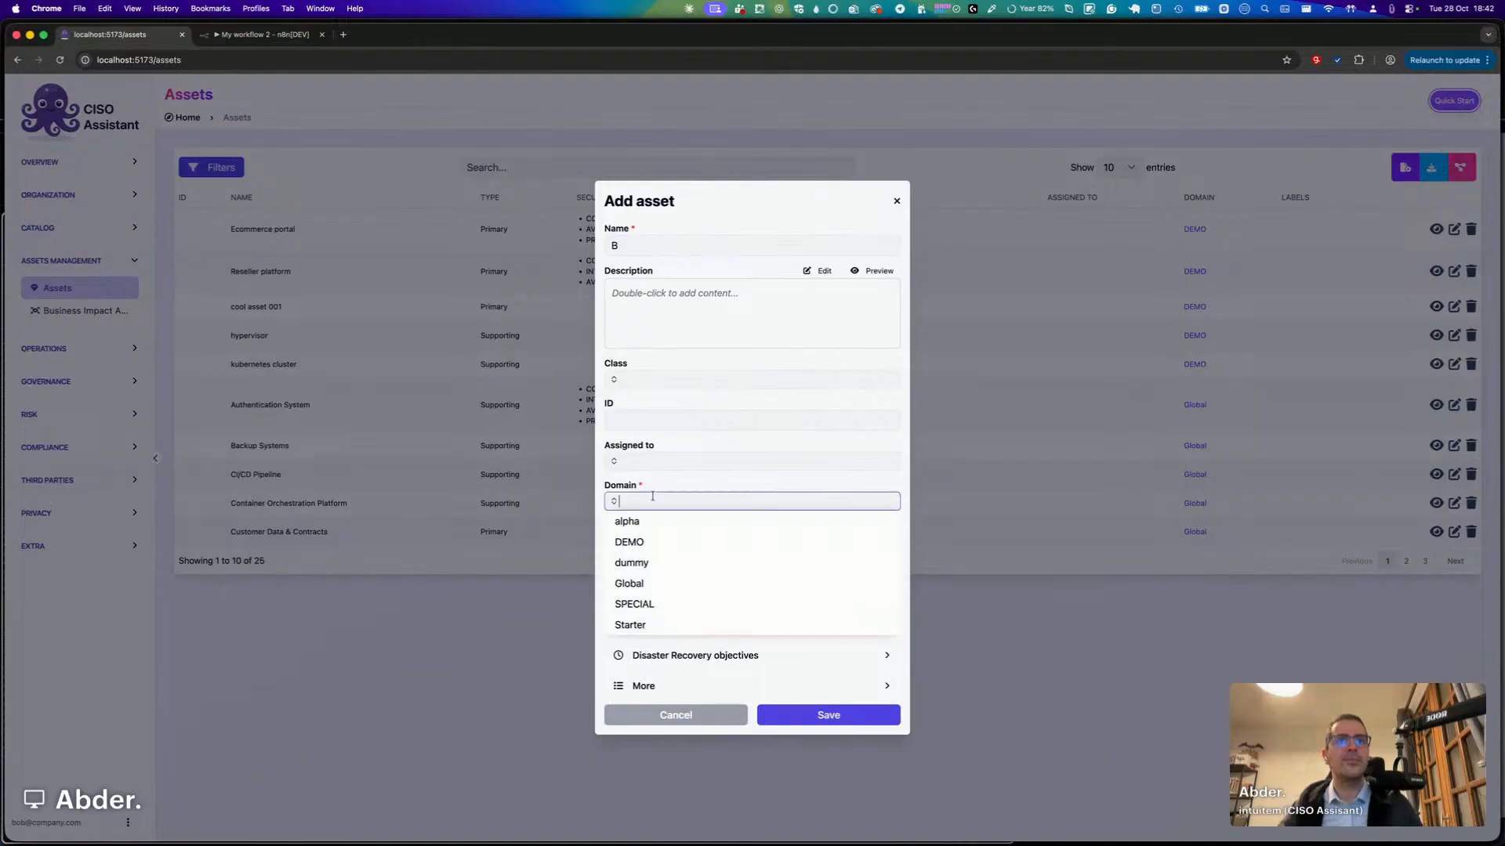
left_click(669, 521)
left_click(655, 541)
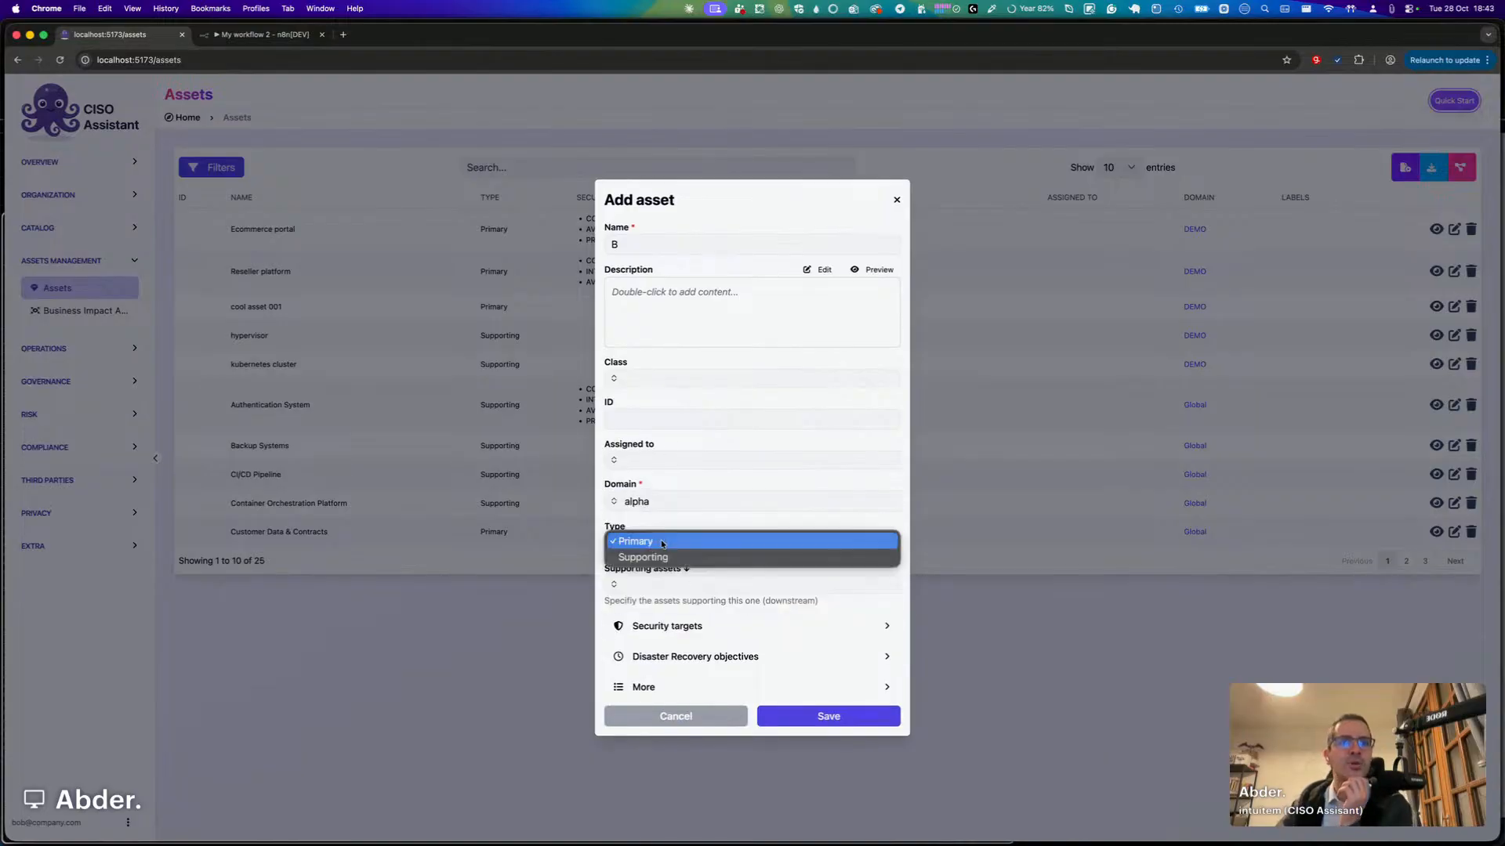
left_click(658, 558)
left_click(672, 559)
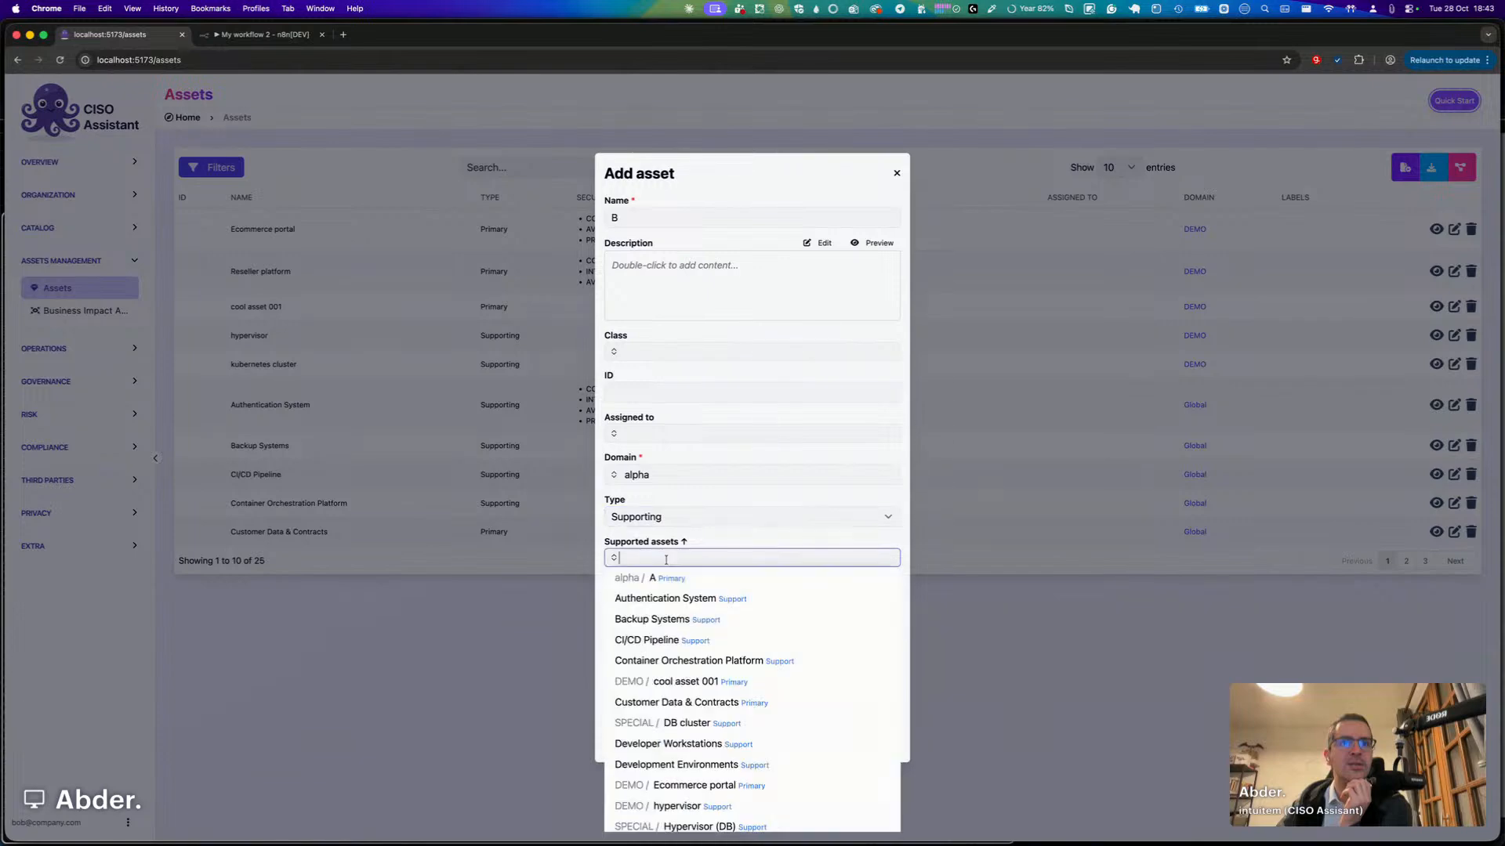
left_click(666, 578)
left_click(728, 540)
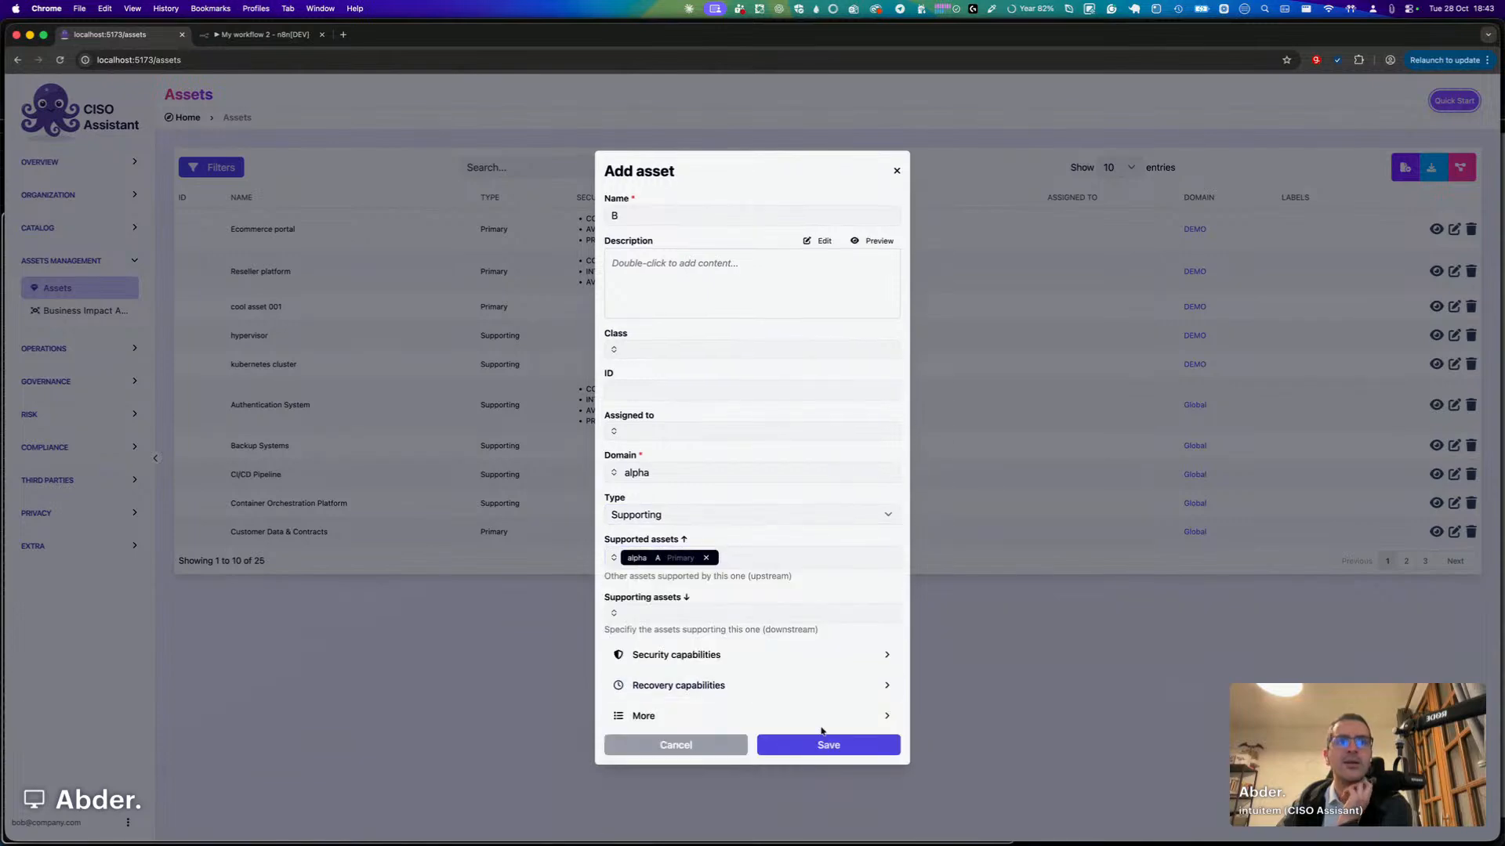
left_click(843, 745)
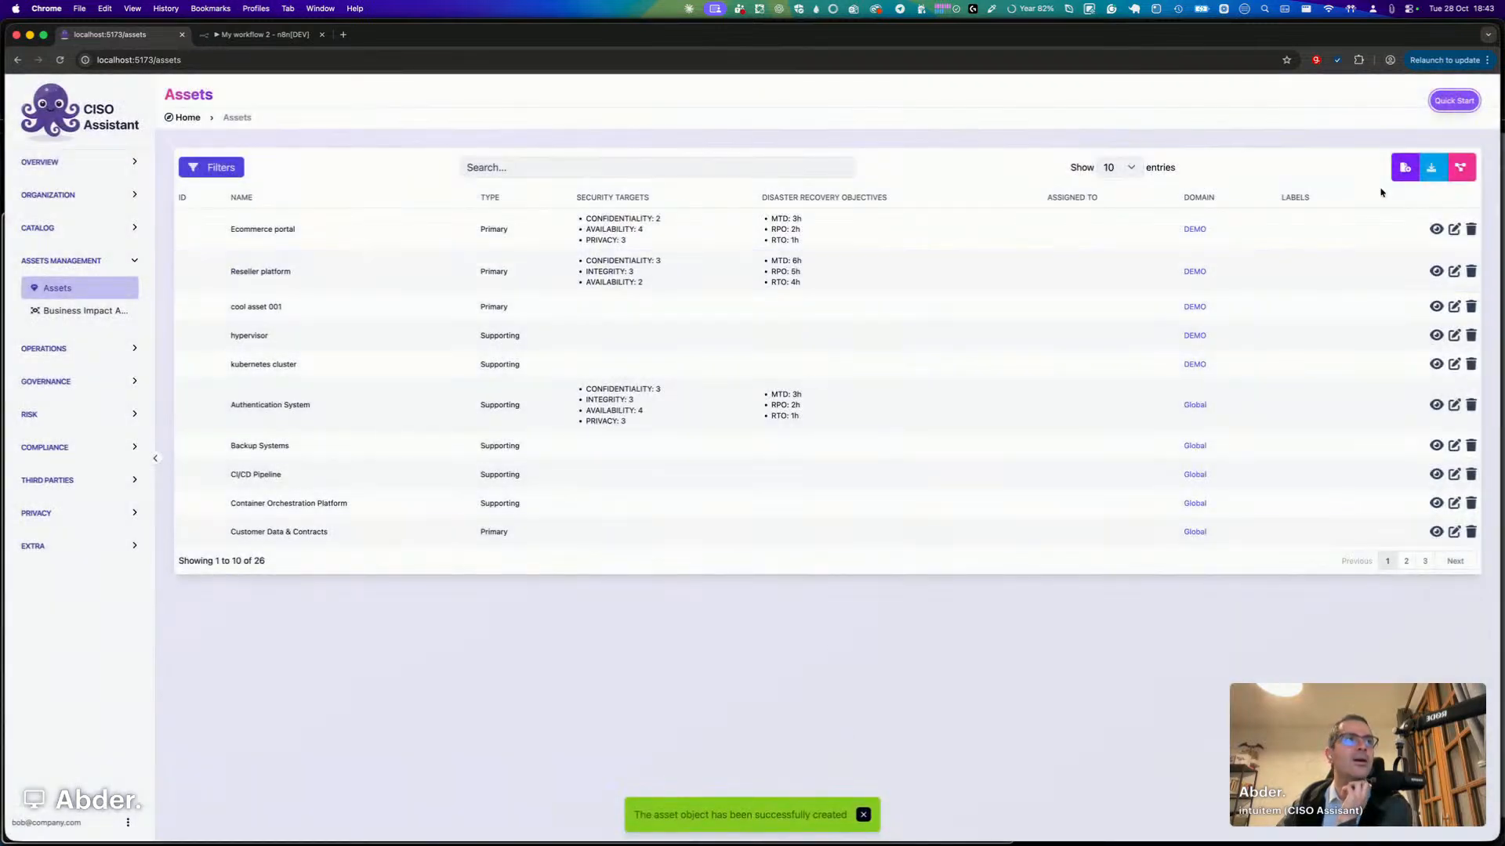
Add a supporting asset named C in the alpha domain, with asset B as its supported asset.
left_click(1404, 166)
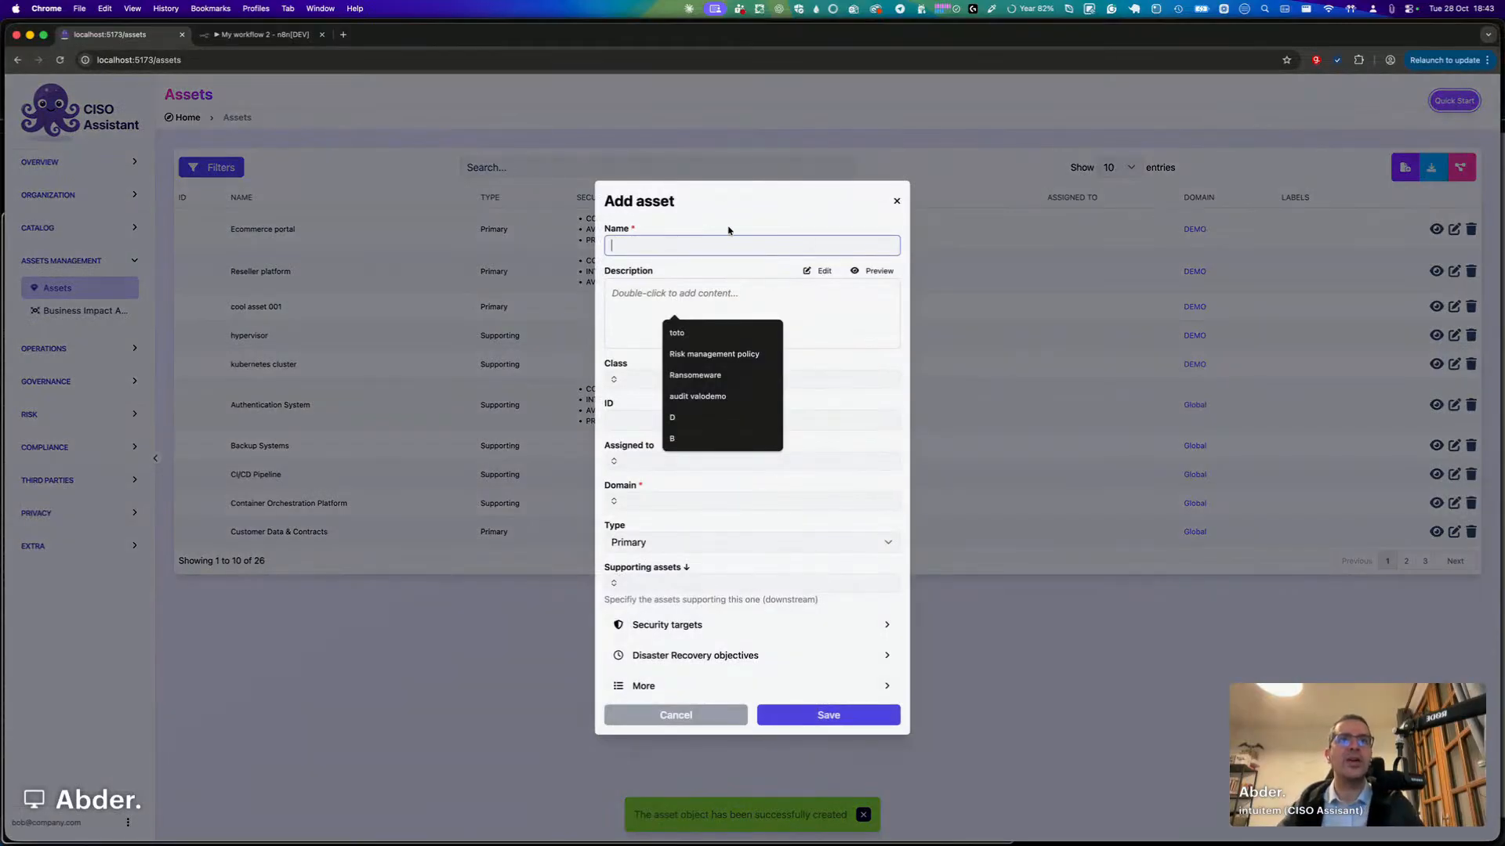
type("C")
left_click(647, 503)
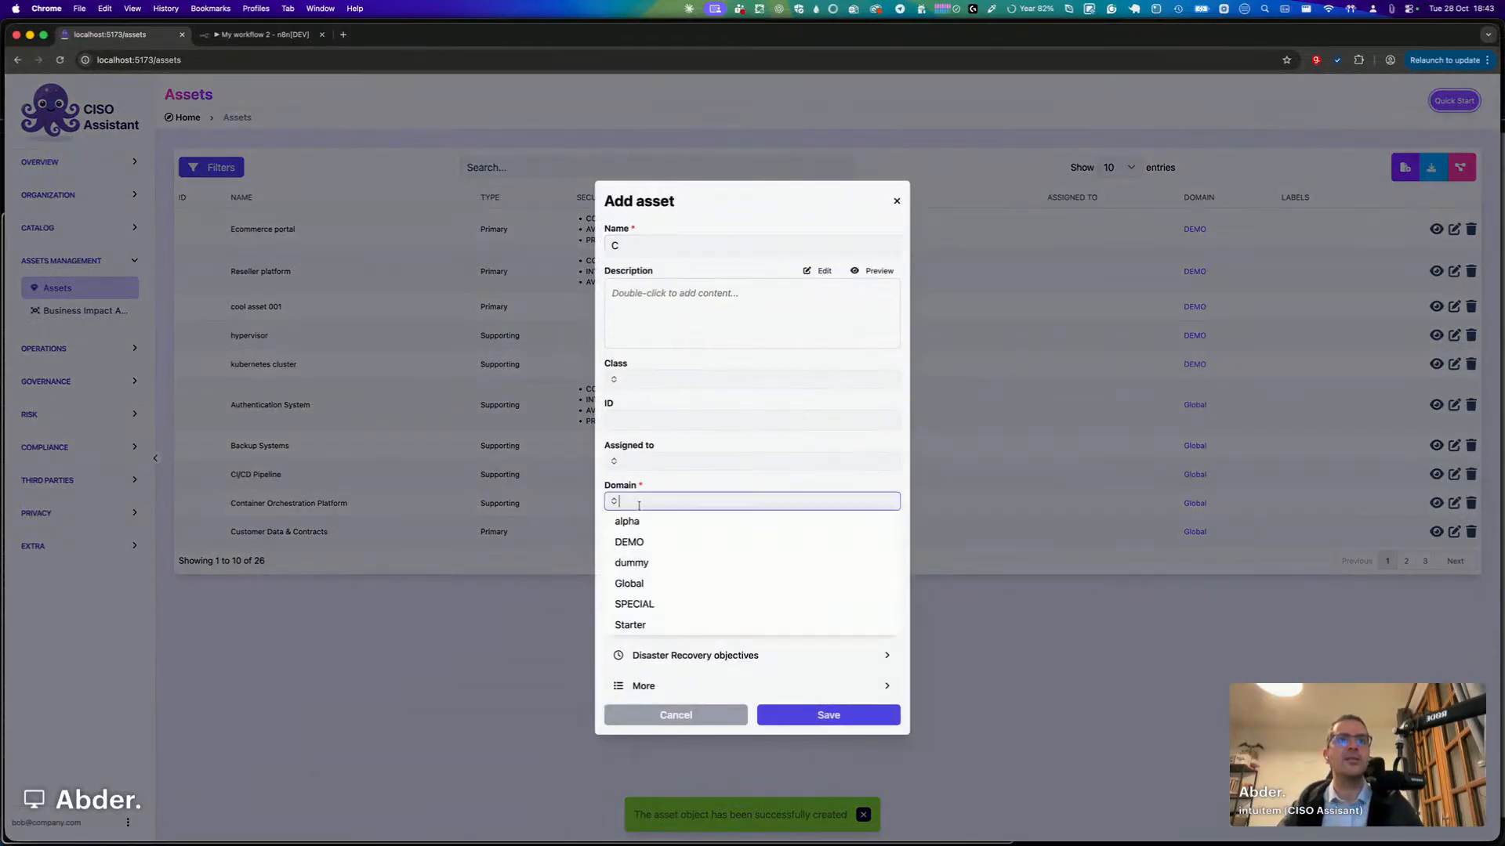
left_click(655, 522)
left_click(667, 540)
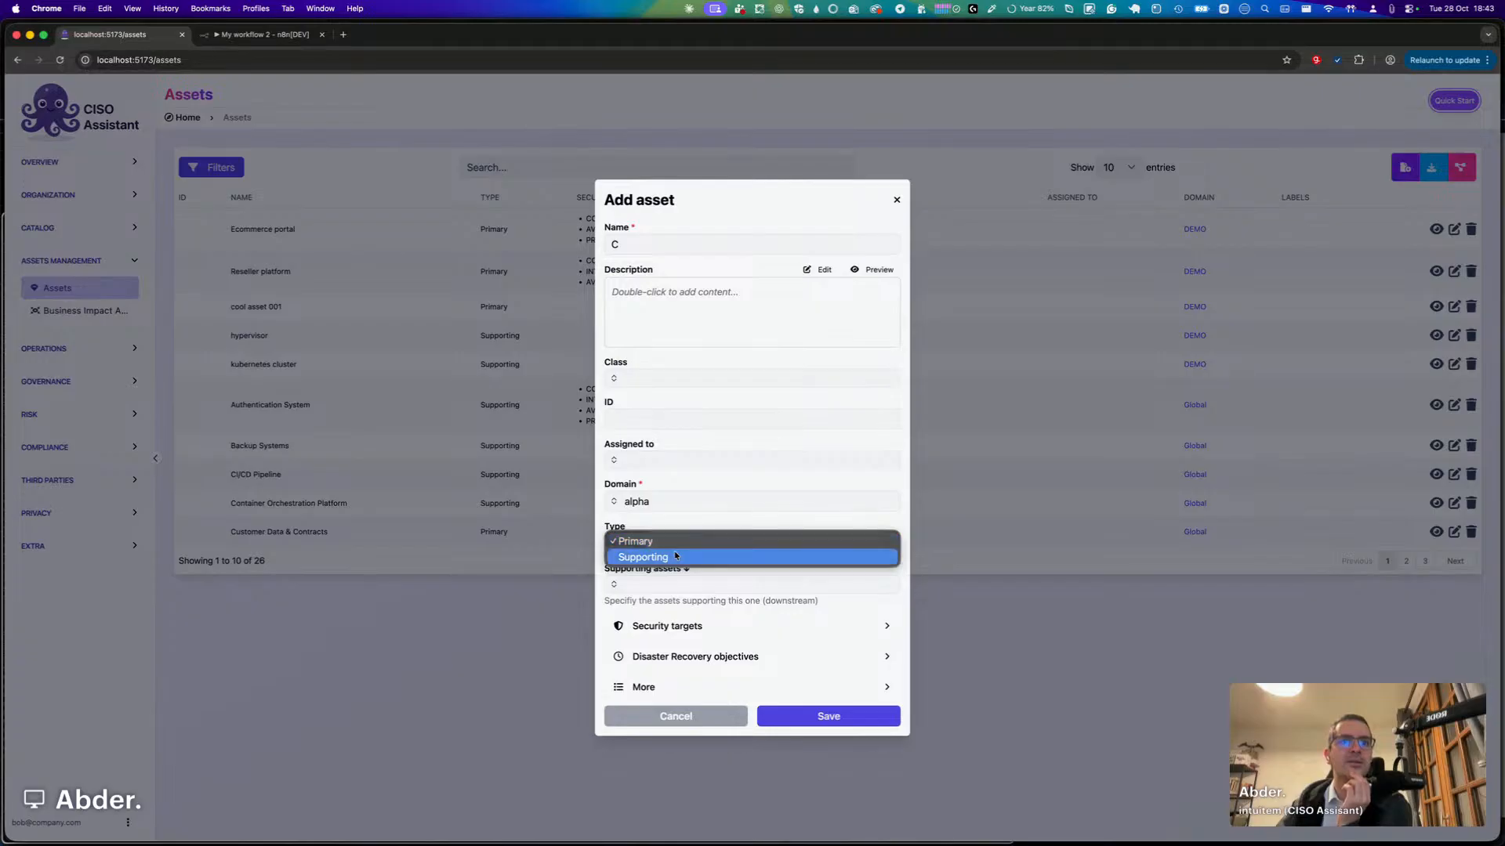
left_click(672, 557)
left_click(666, 554)
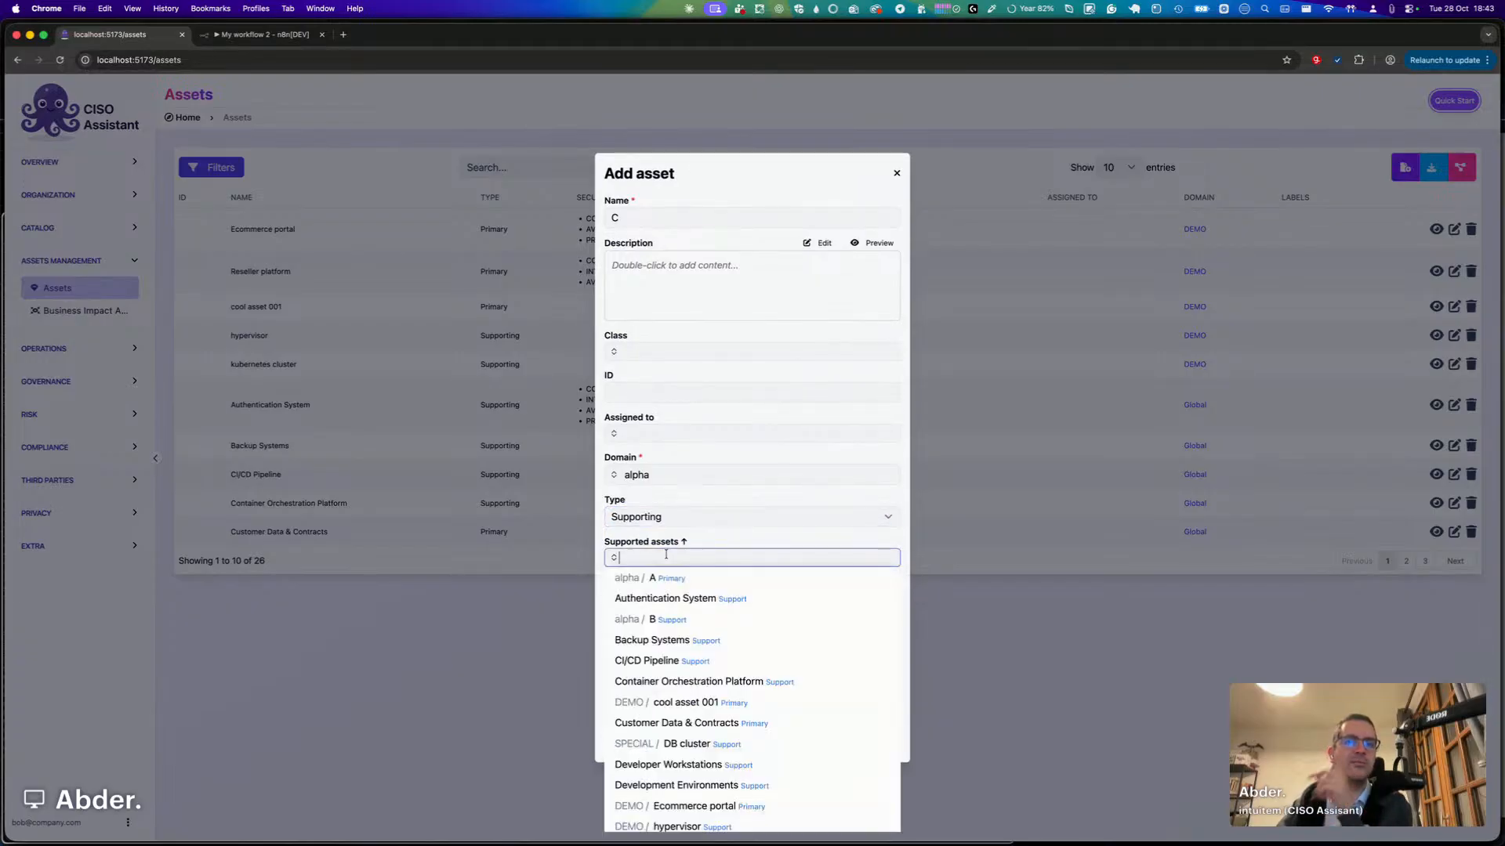
left_click(655, 620)
left_click(766, 531)
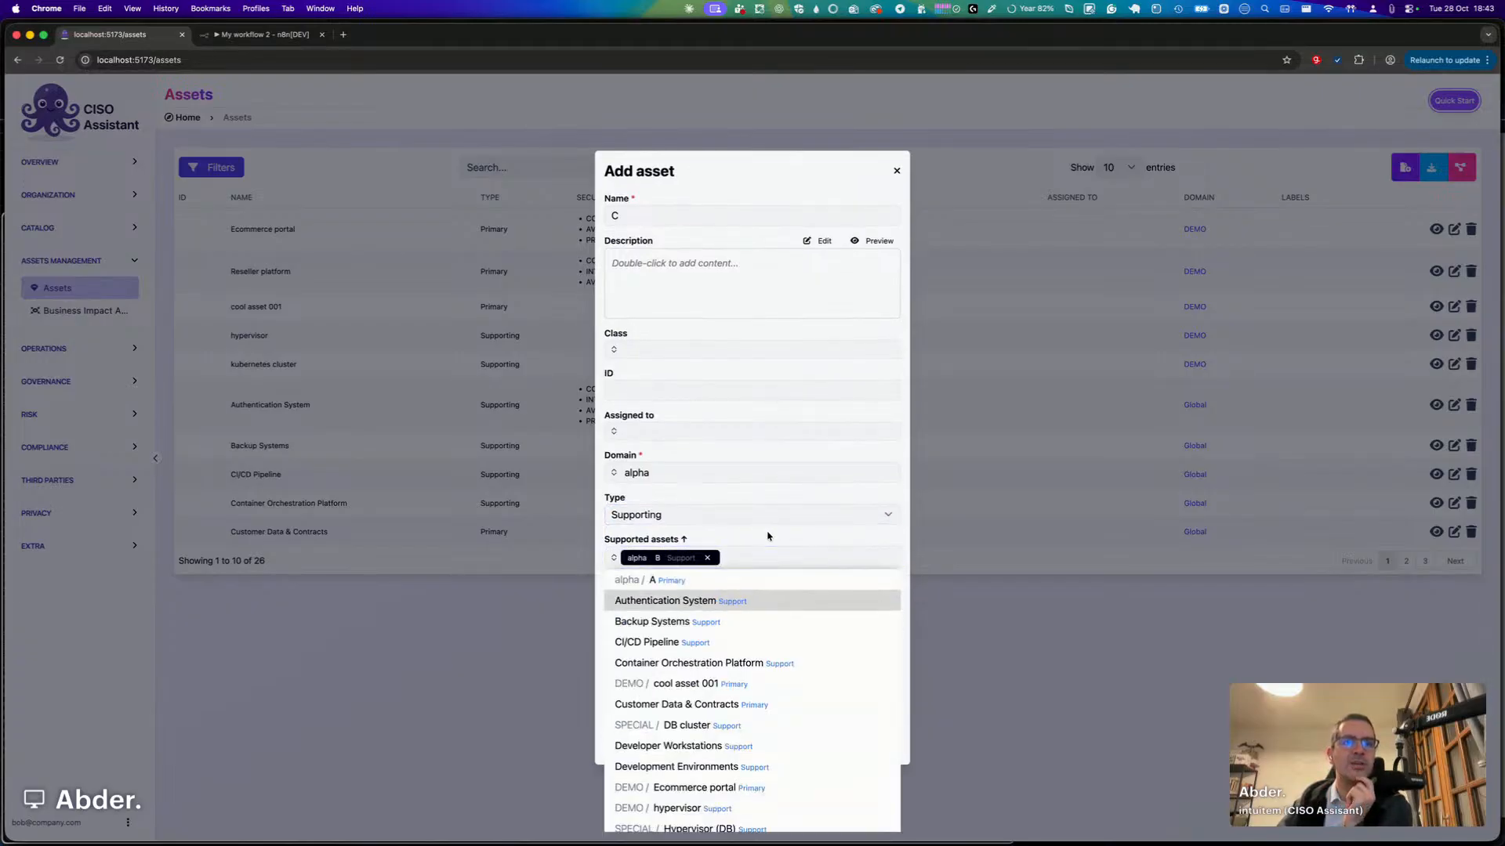
left_click(857, 746)
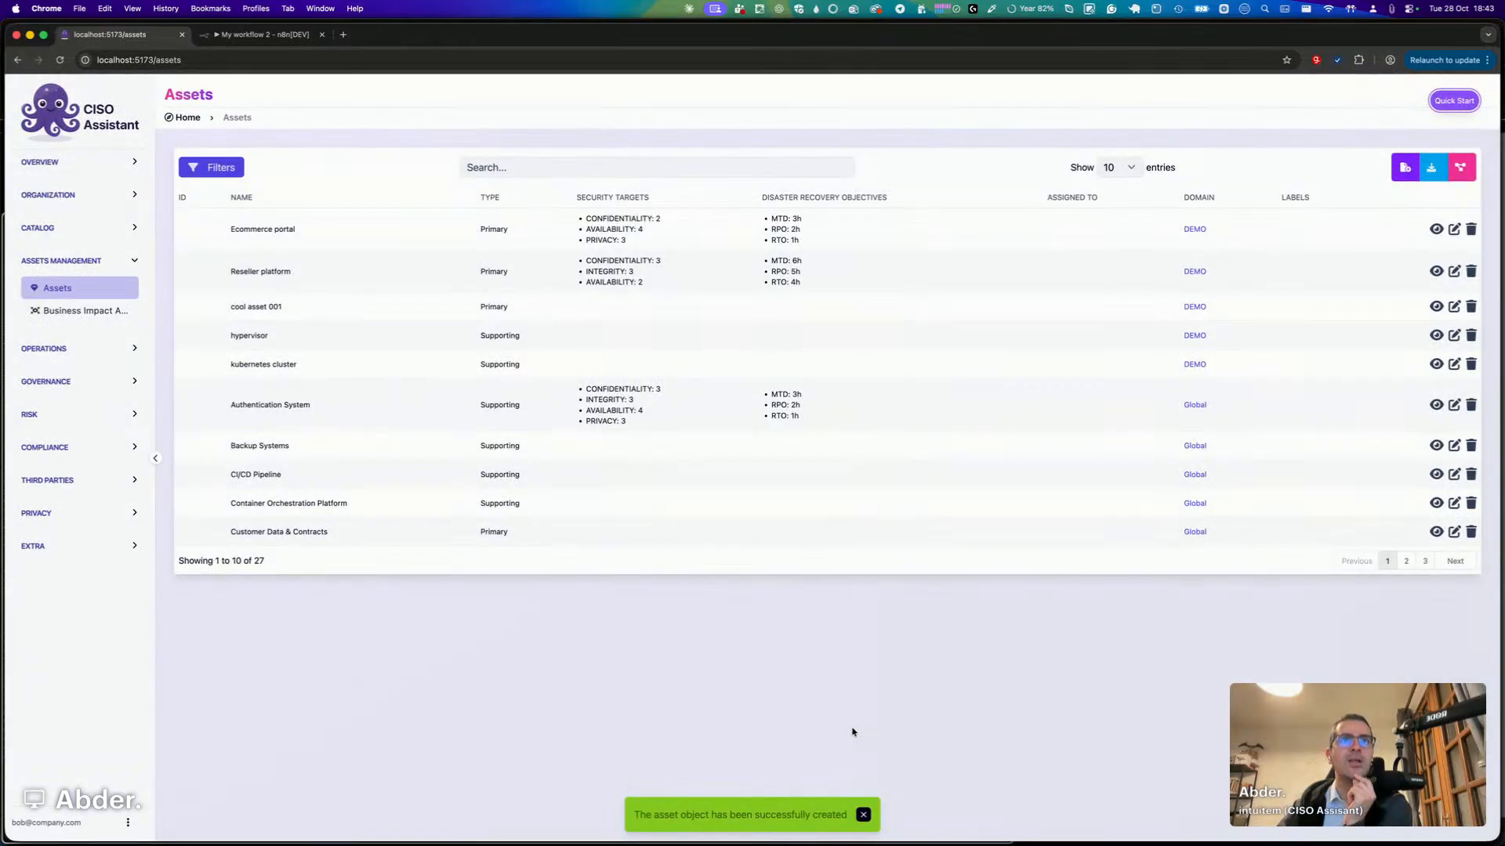
Open the assets graph and examine how A, B and C are linked within the alpha domain.
left_click(1460, 167)
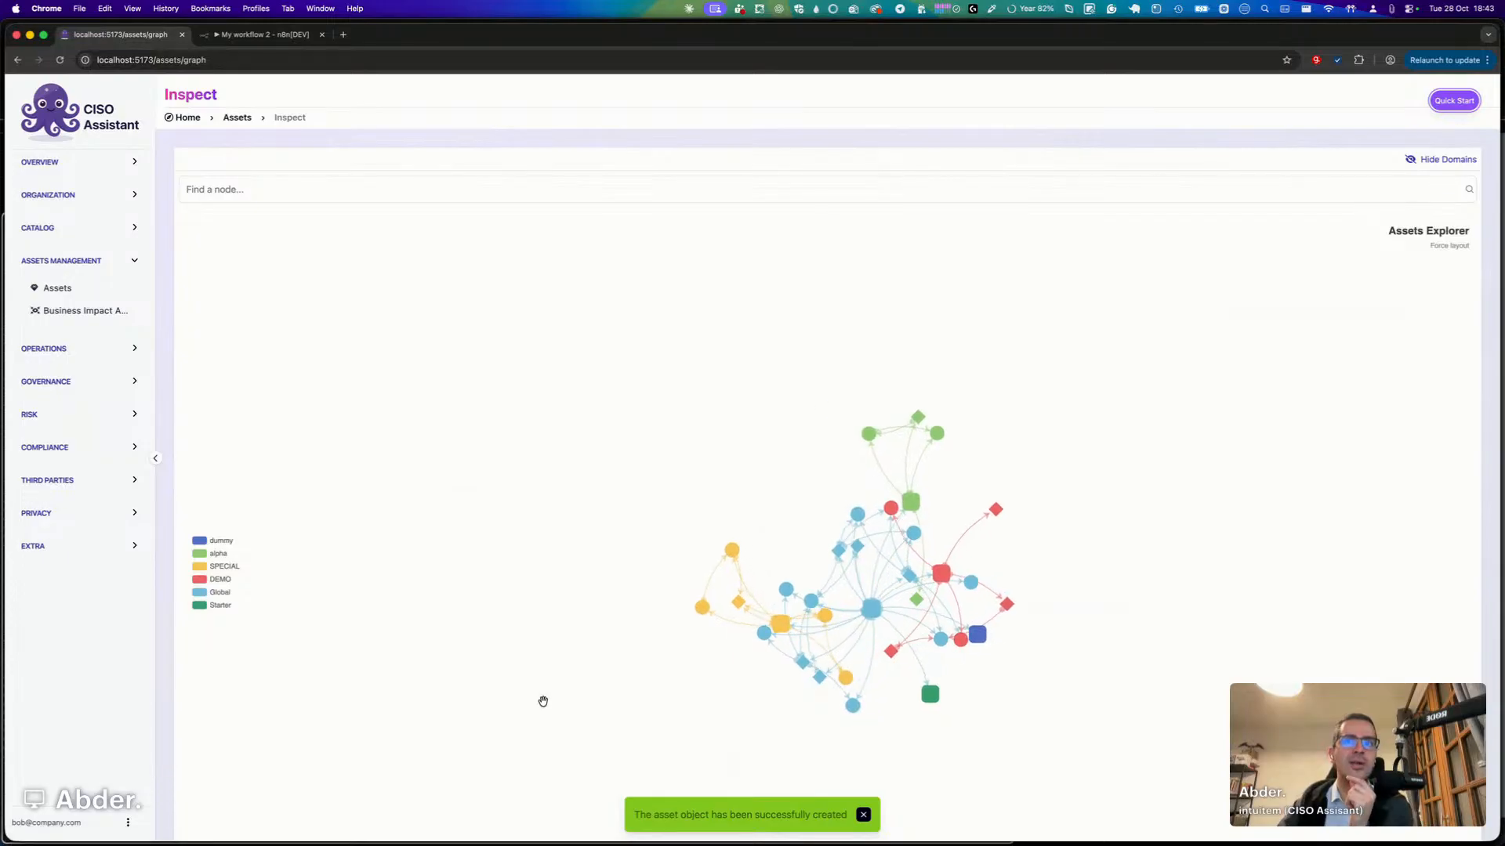
scroll(947, 632, "up", 5)
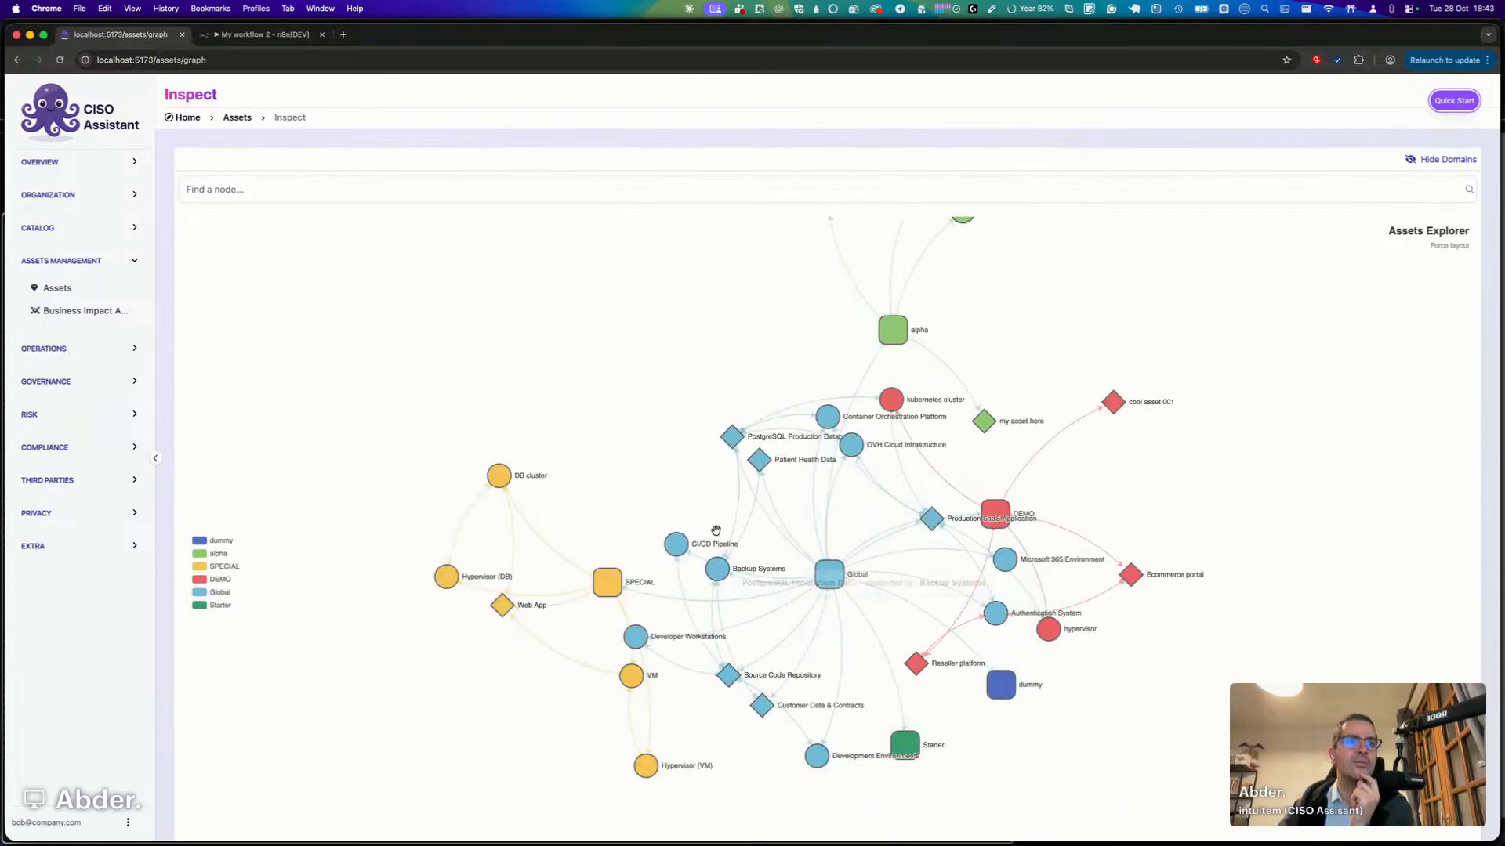
left_click_drag(892, 518, 849, 692)
left_click_drag(874, 441, 764, 612)
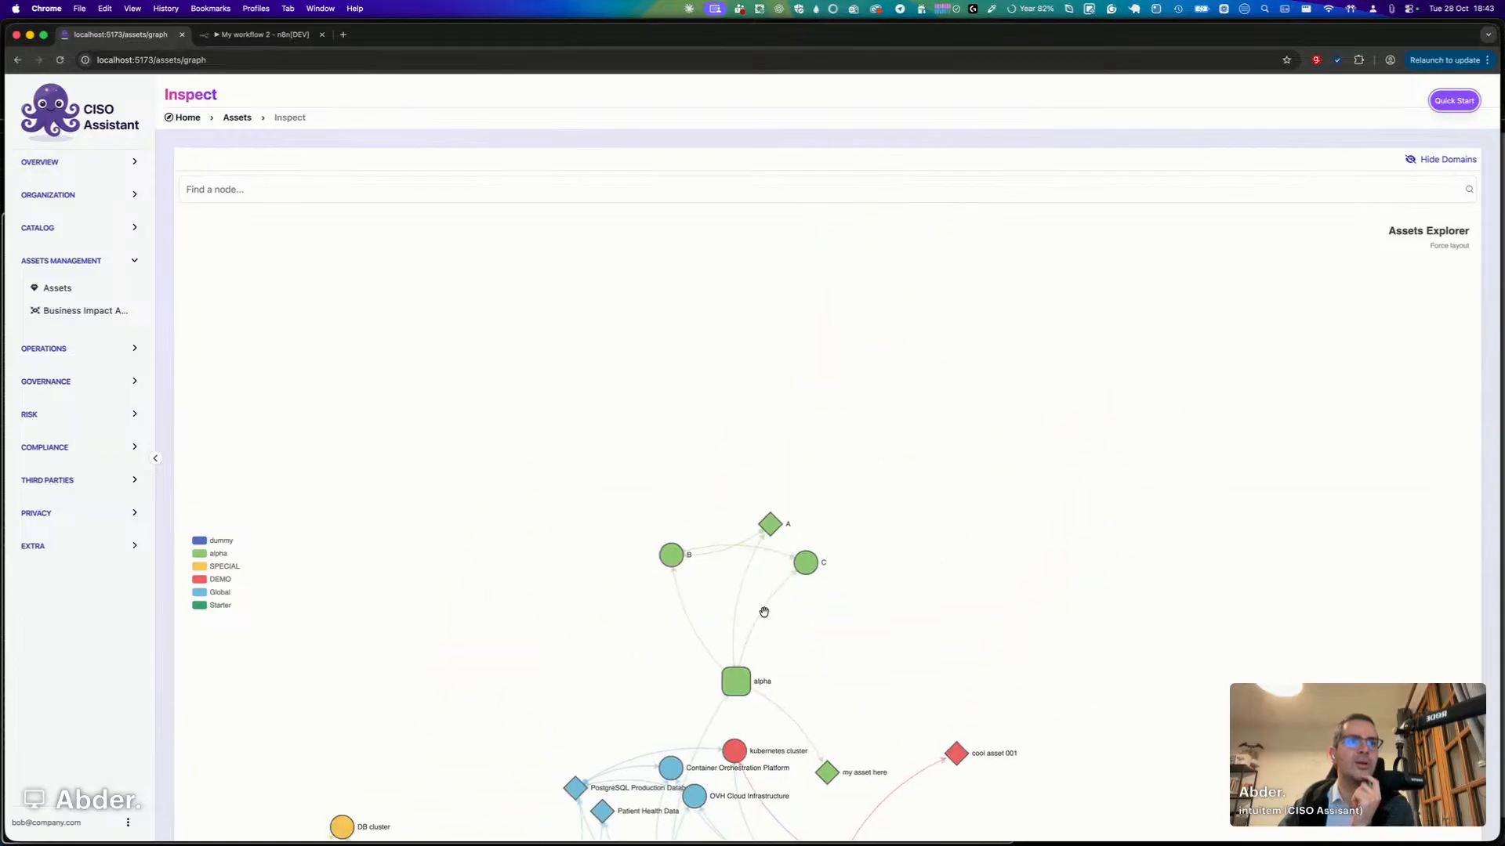
scroll(764, 612, "up", 5)
left_click_drag(773, 443, 432, 439)
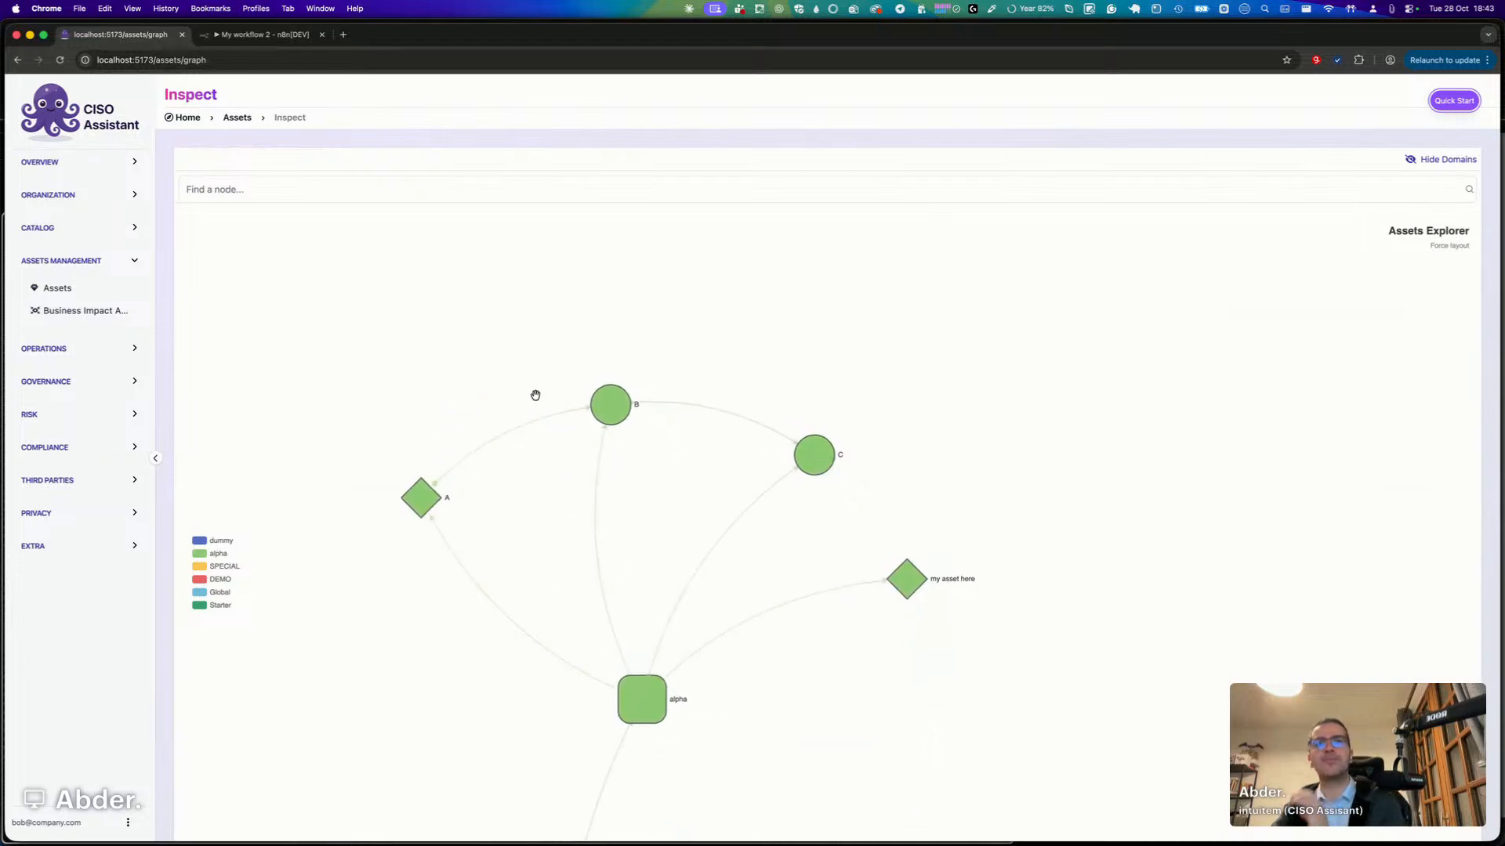
Set asset A's confidentiality, integrity and availability security targets to 3 and save the asset.
left_click(52, 292)
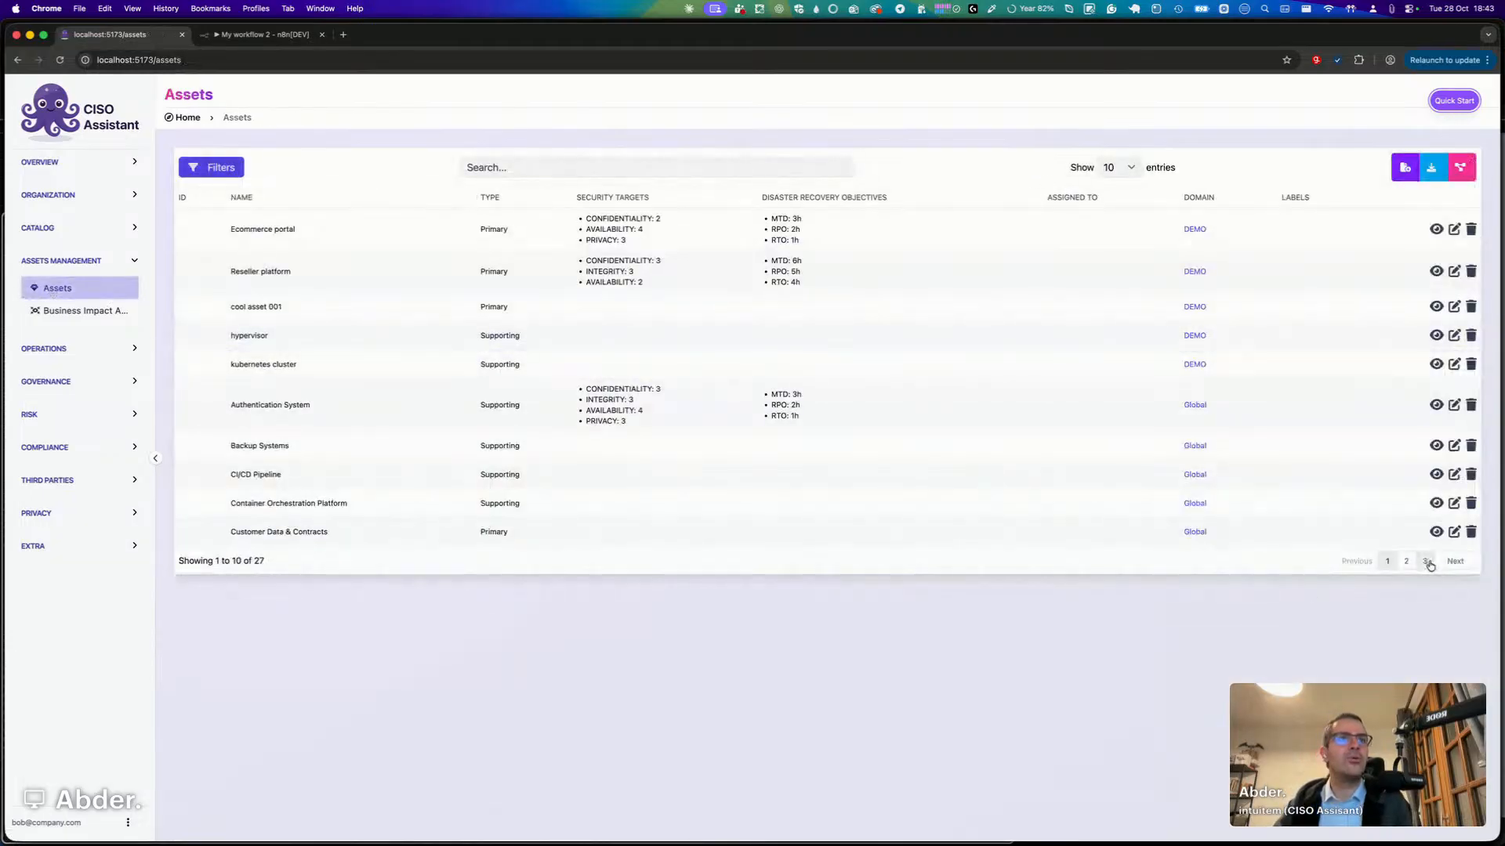
left_click(1425, 564)
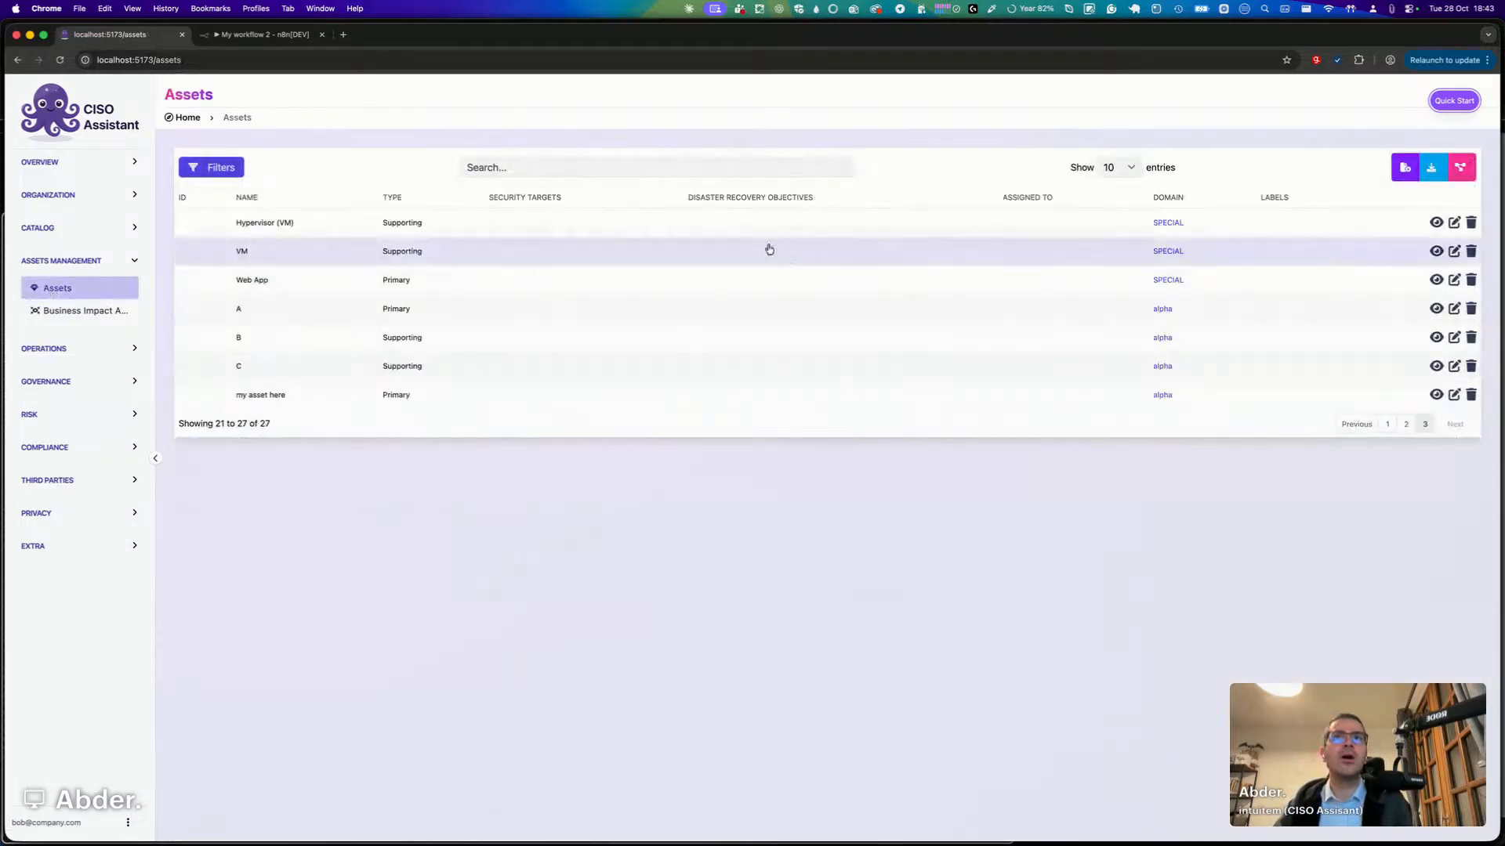
left_click(1454, 310)
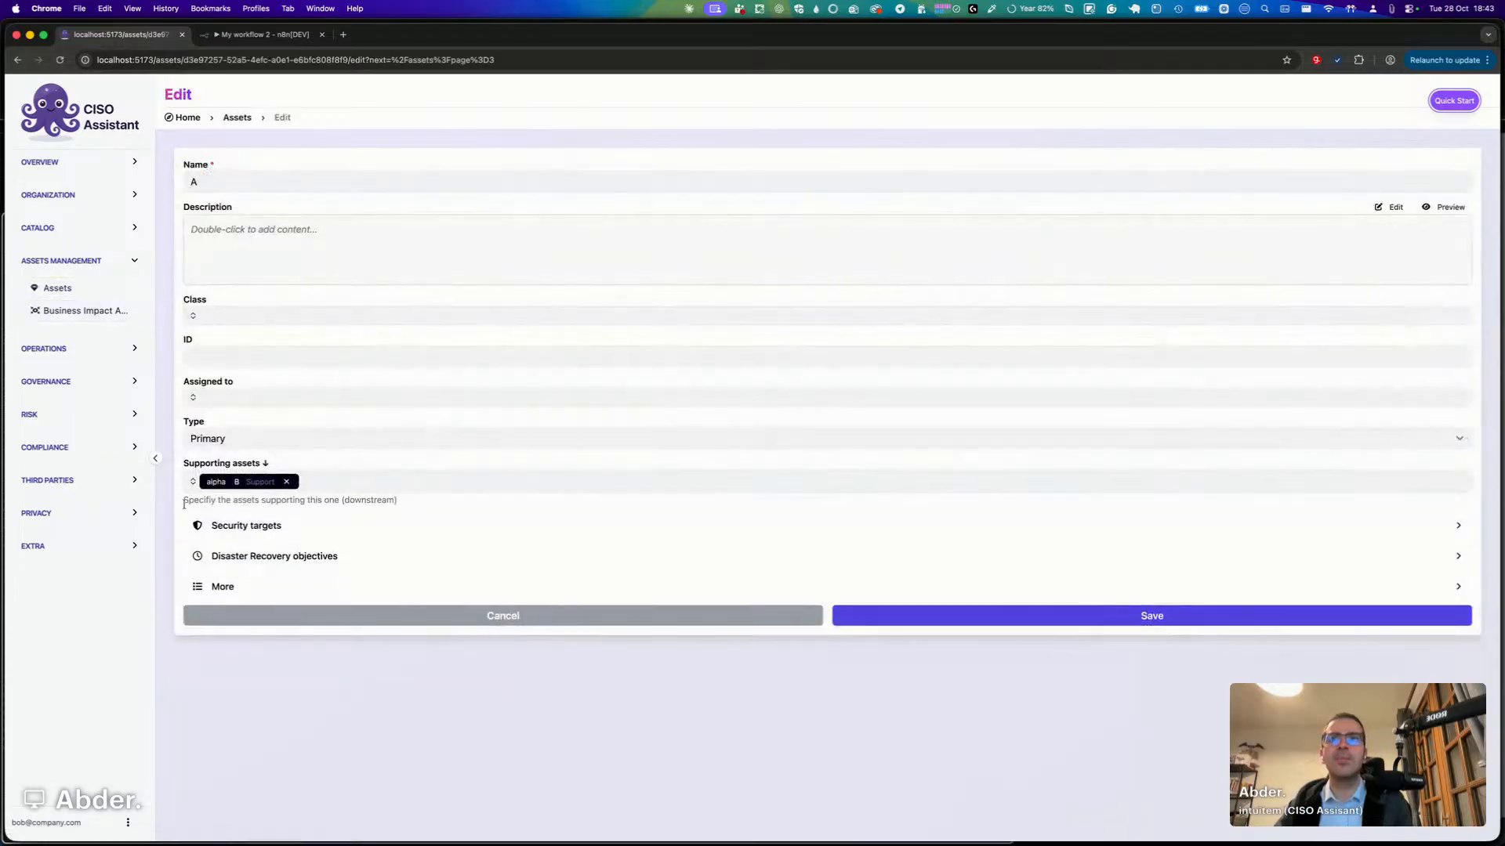
left_click(272, 539)
scroll(270, 540, "down", 2)
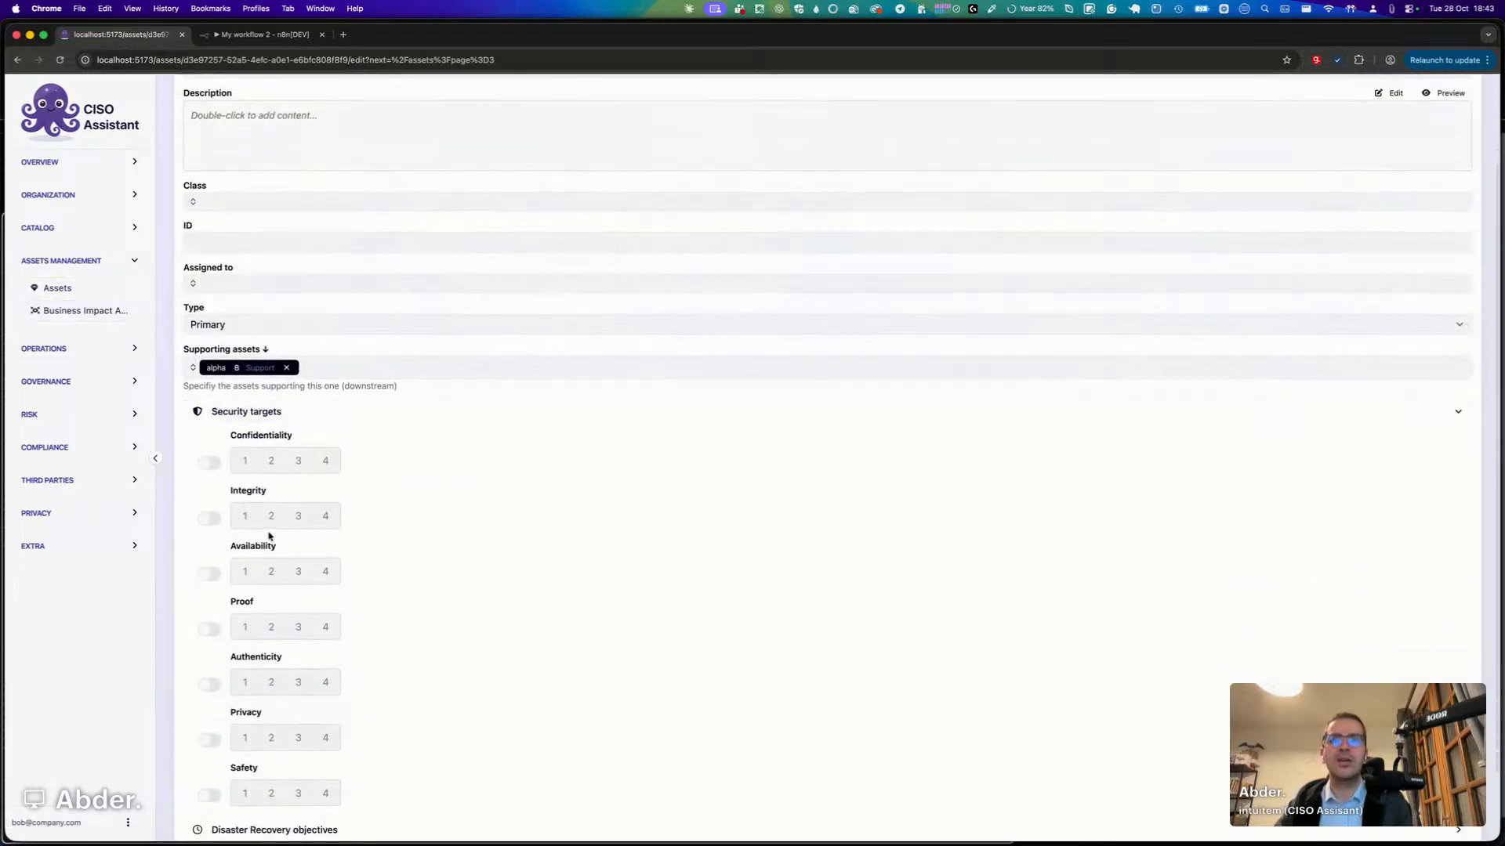
left_click(209, 463)
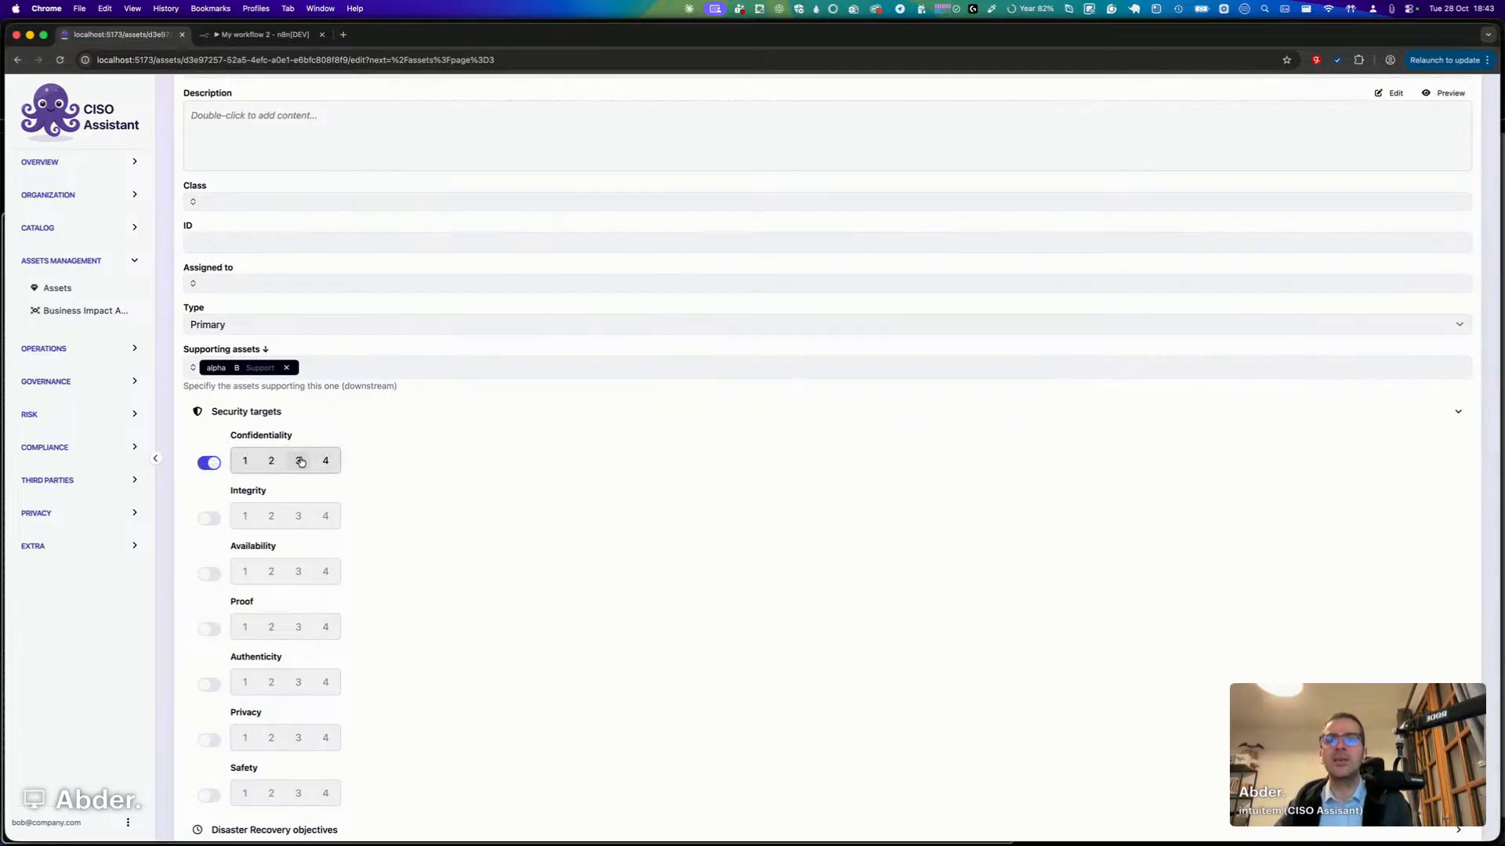
left_click(297, 460)
left_click(210, 518)
left_click(298, 515)
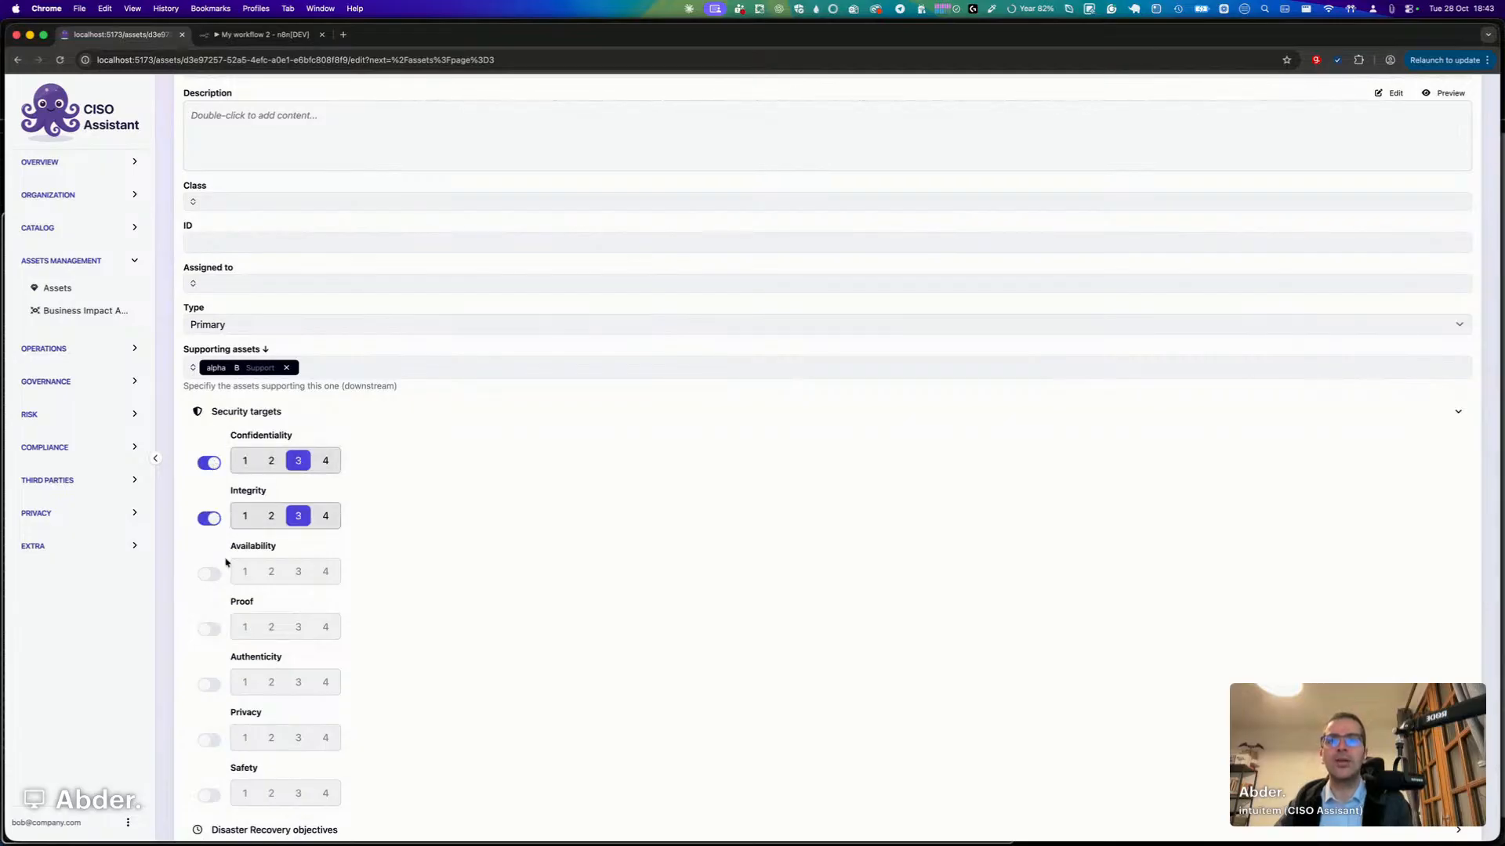
left_click(210, 573)
left_click(299, 571)
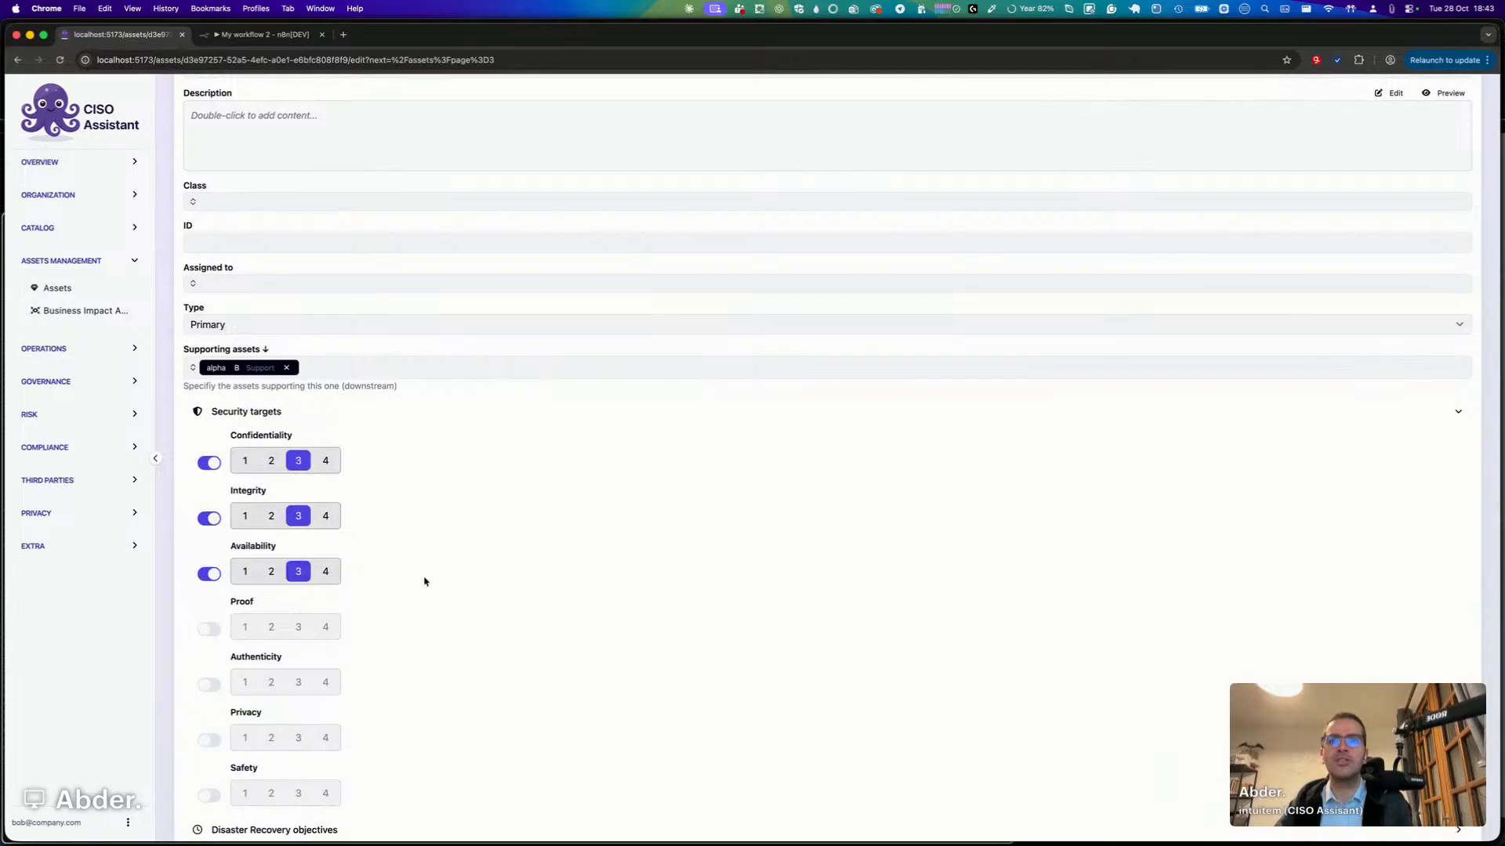
scroll(424, 580, "down", 1)
scroll(424, 581, "down", 1)
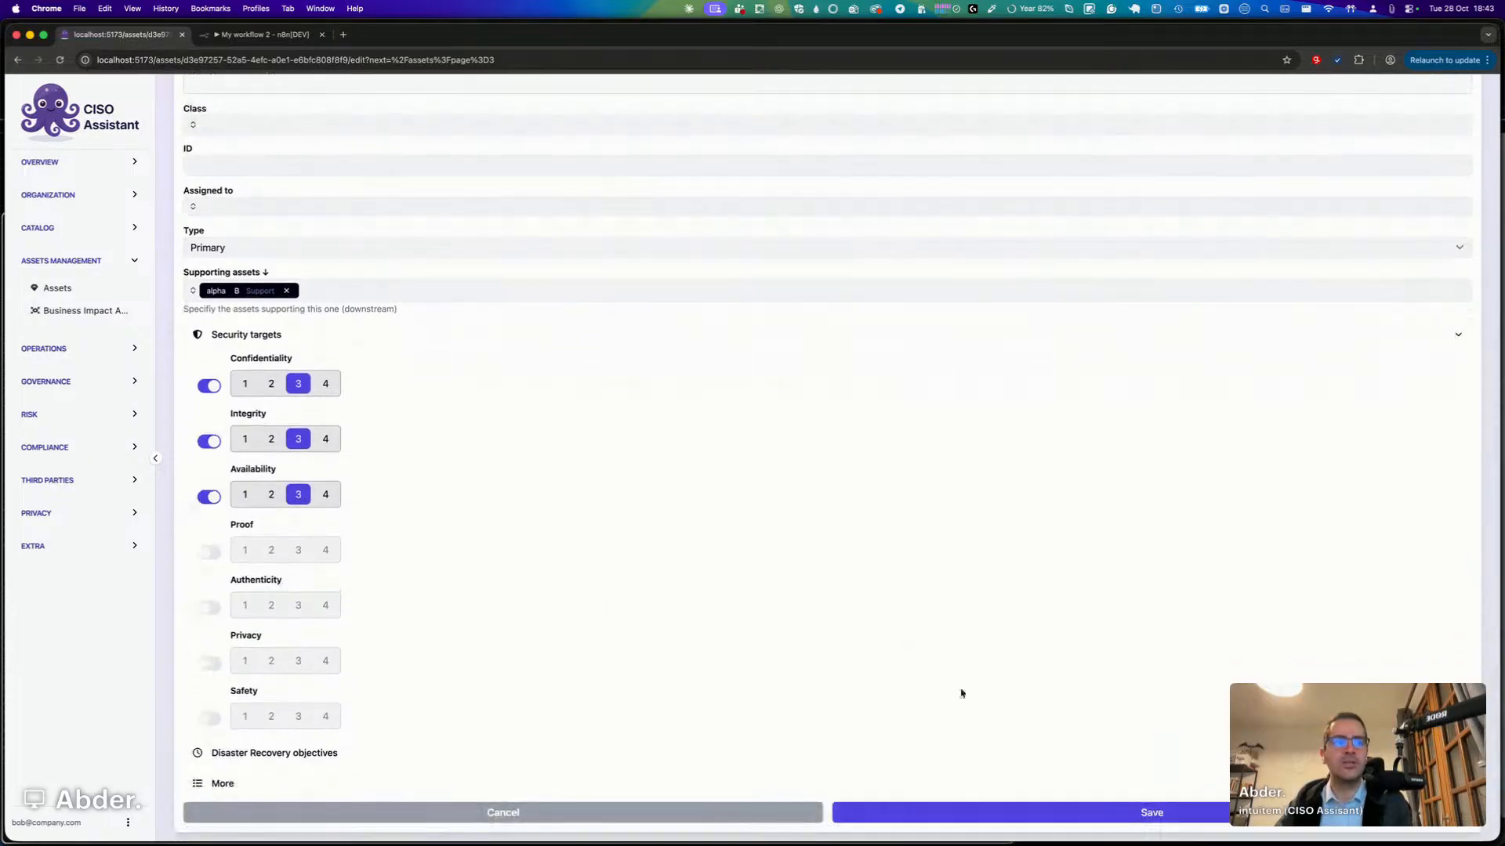
left_click(1141, 815)
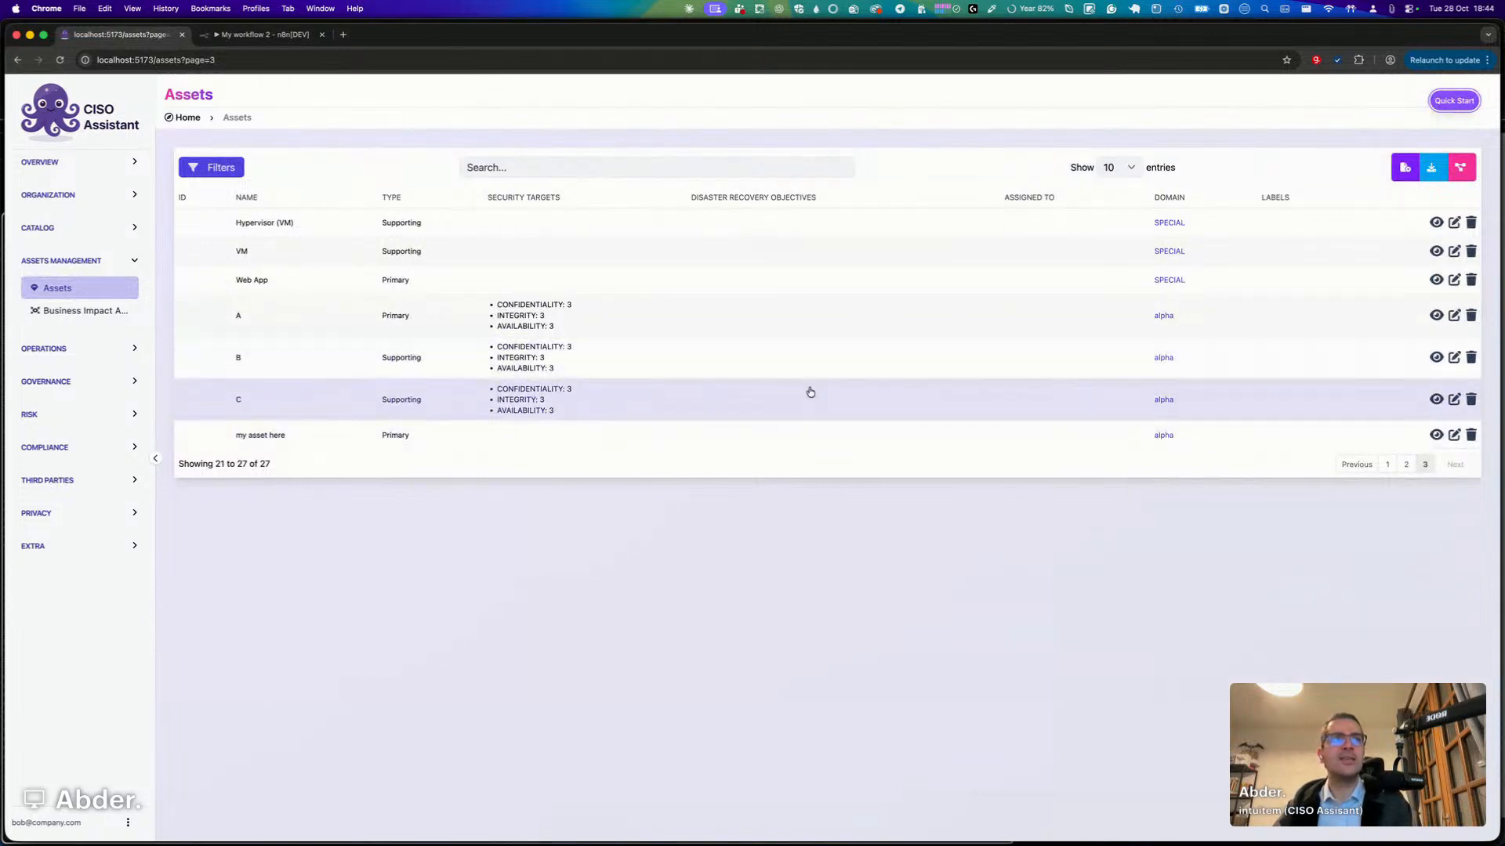
Set asset C's confidentiality security capability to 2 and save the asset.
left_click(1455, 401)
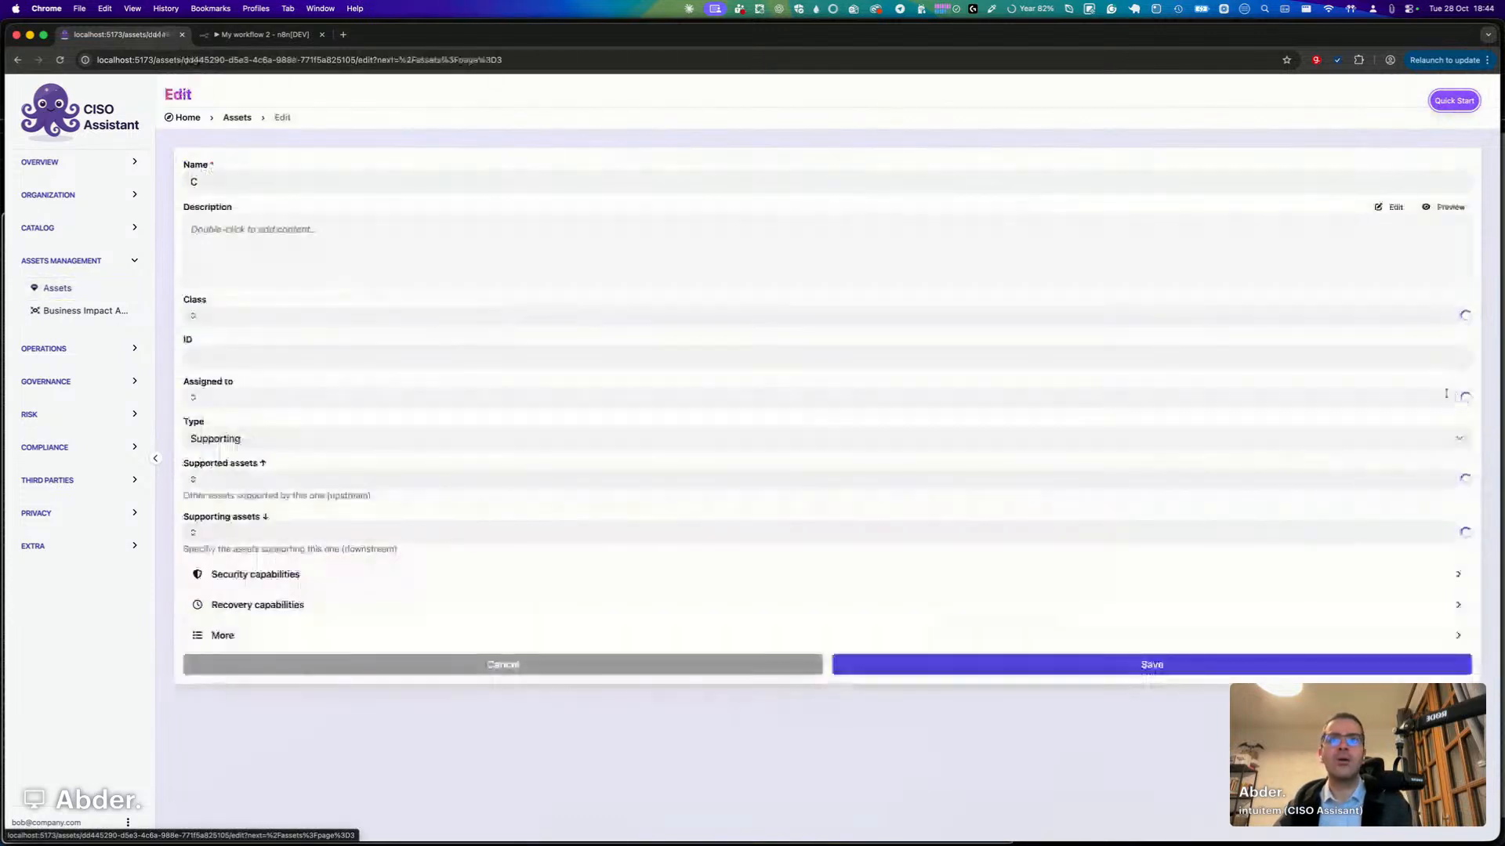
left_click(253, 579)
scroll(384, 601, "down", 2)
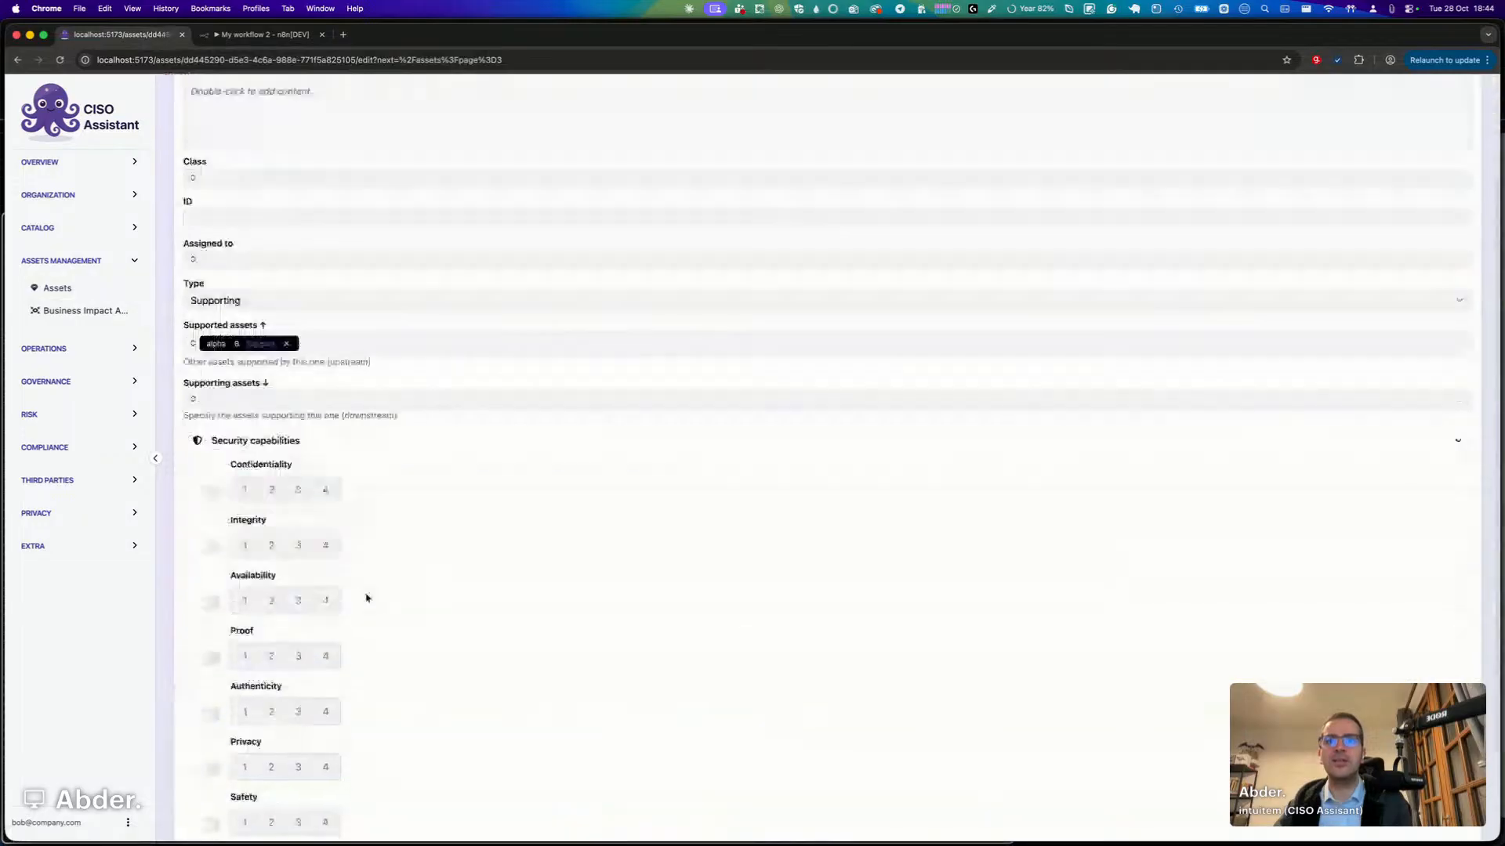
left_click(209, 492)
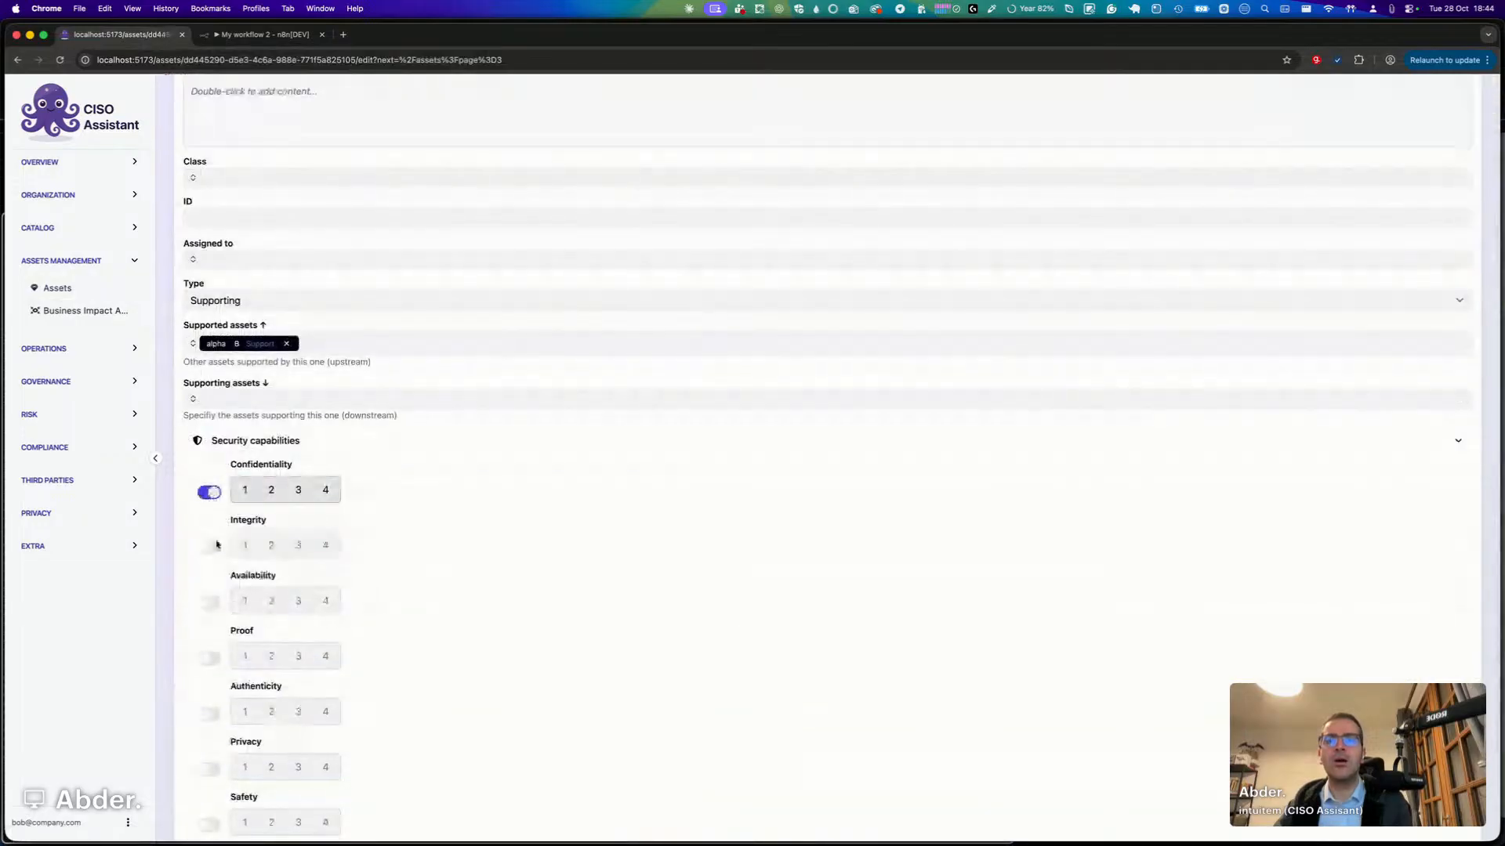
left_click(271, 490)
scroll(606, 554, "down", 2)
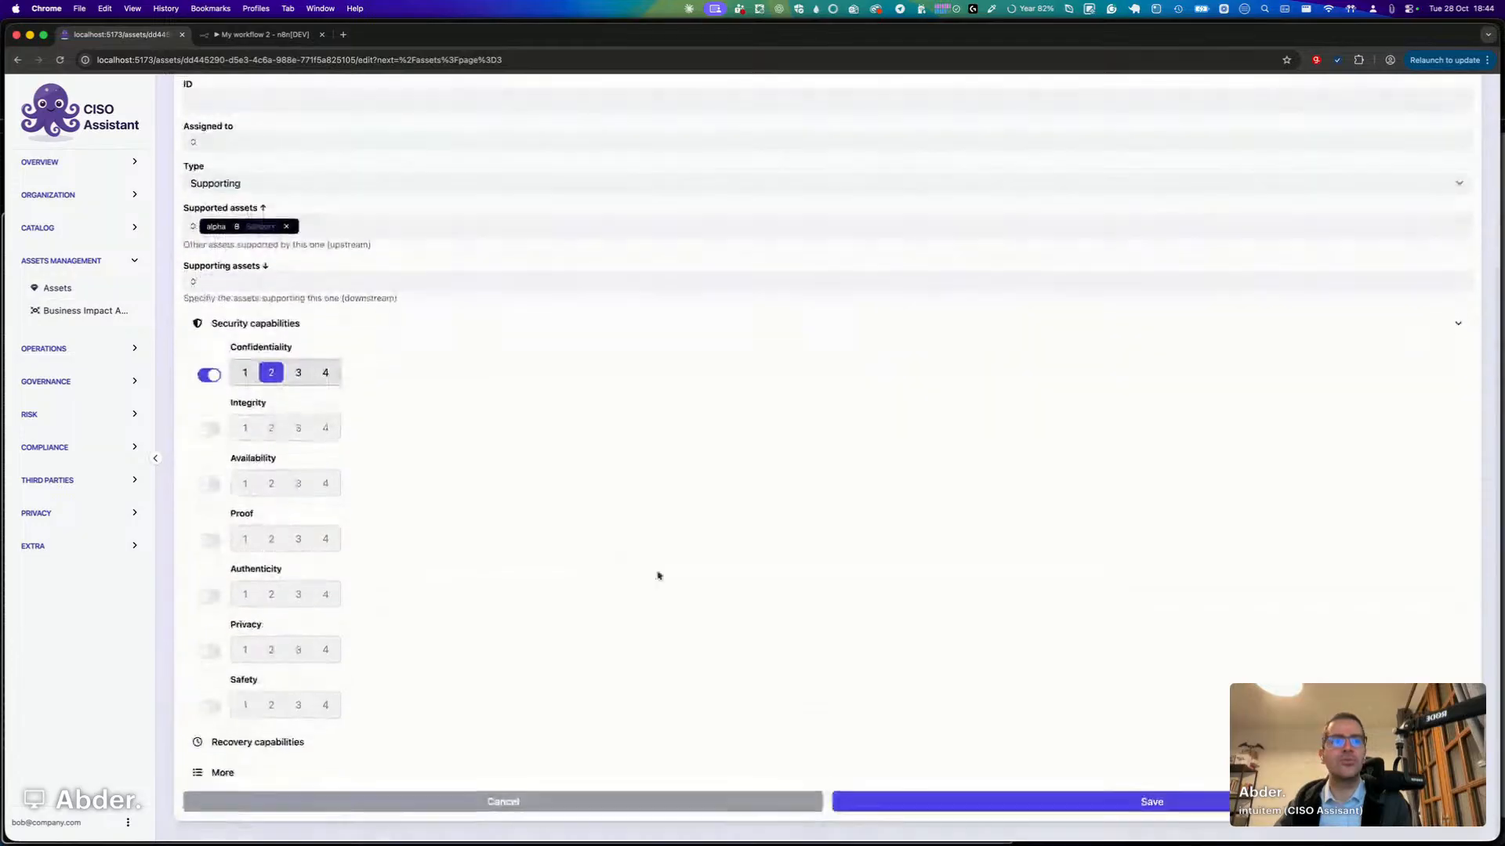
left_click(1094, 803)
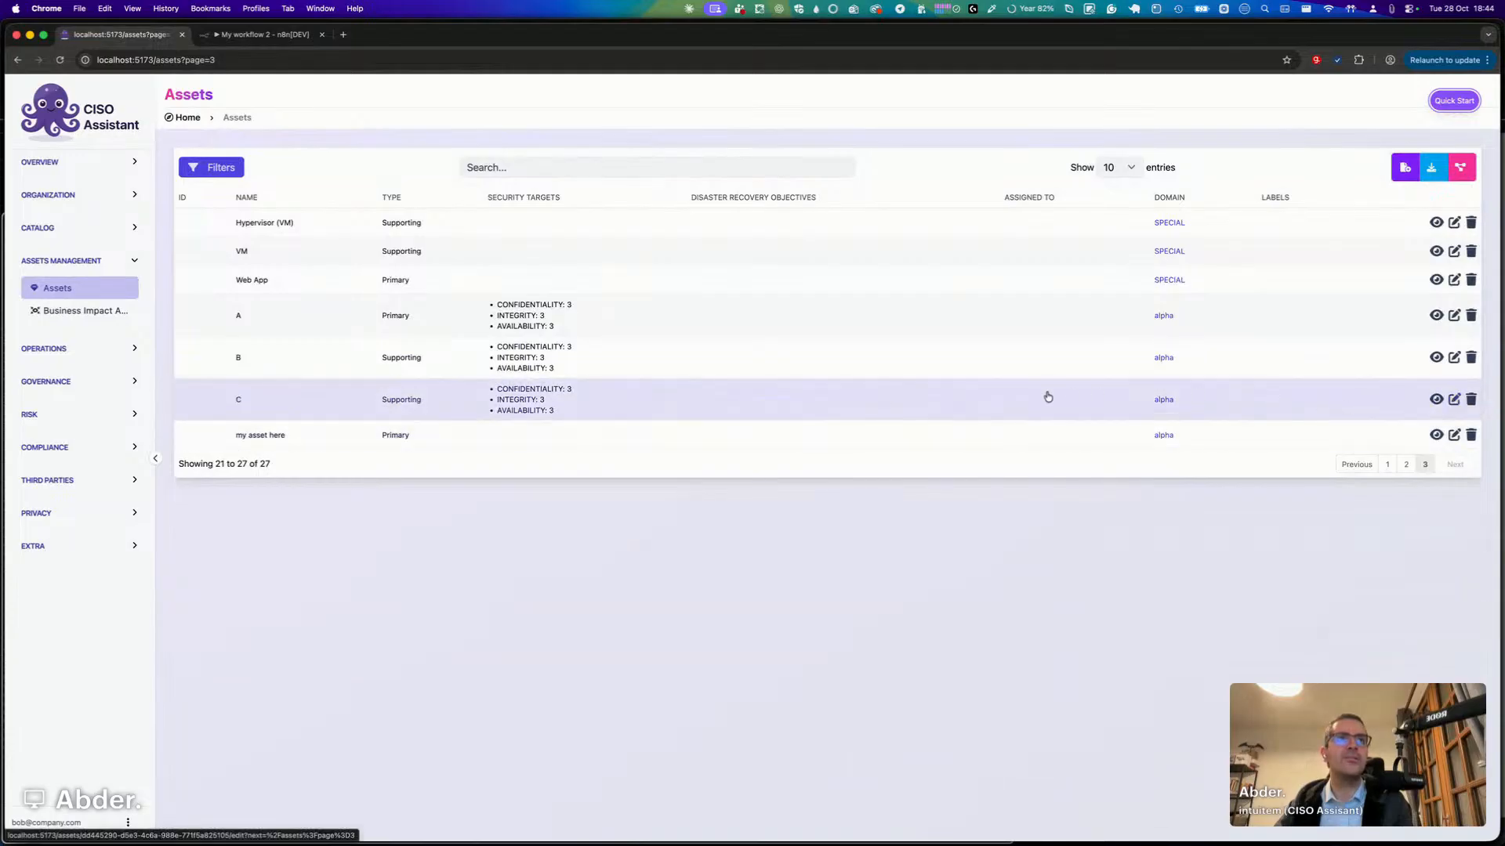
Check asset A's confidentiality capability against its objective, and open asset B's security capabilities for editing.
left_click(795, 318)
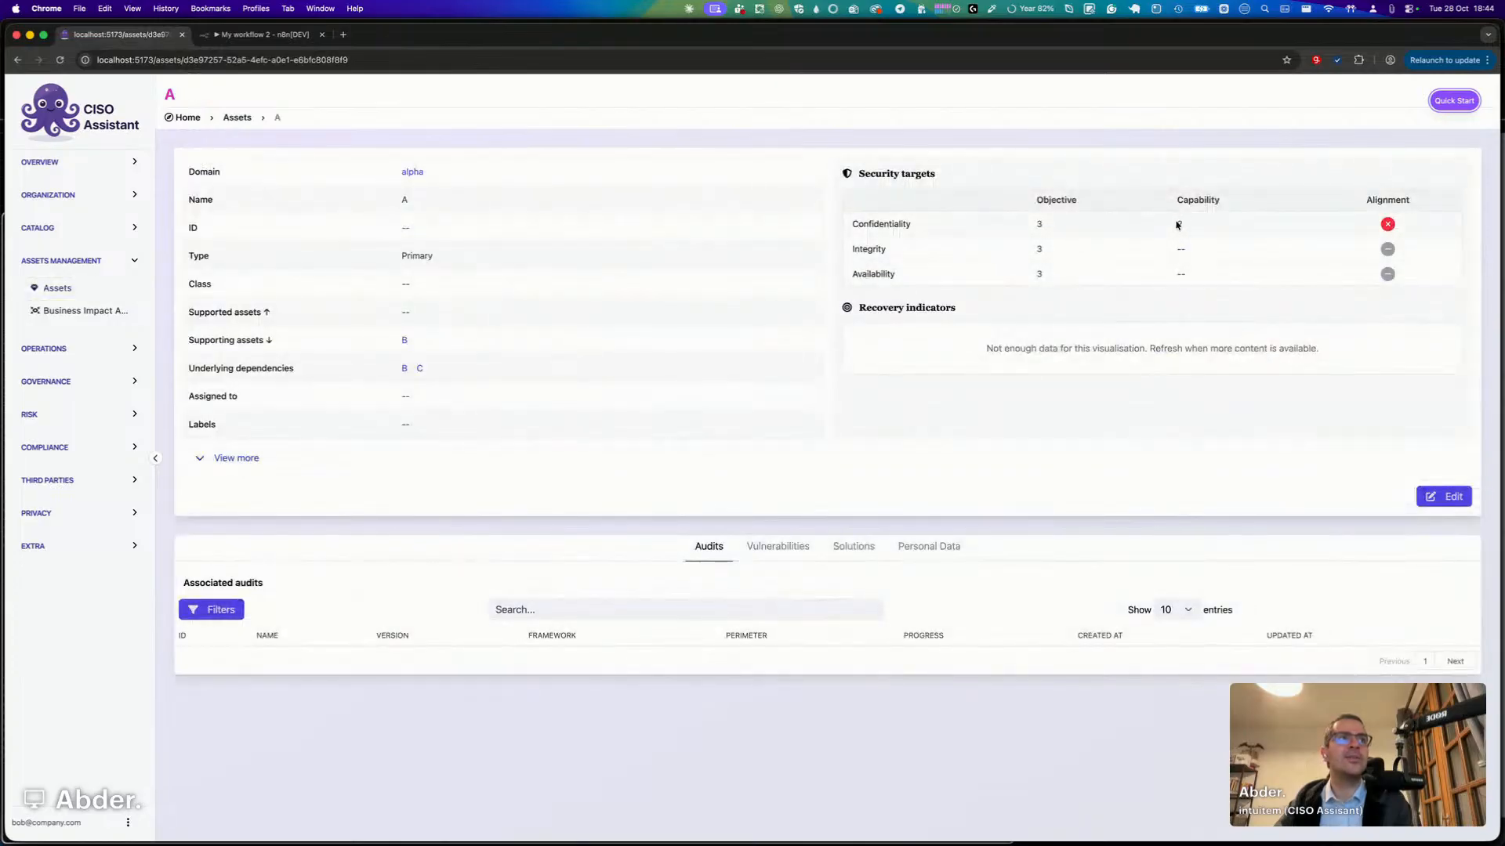
left_click(17, 59)
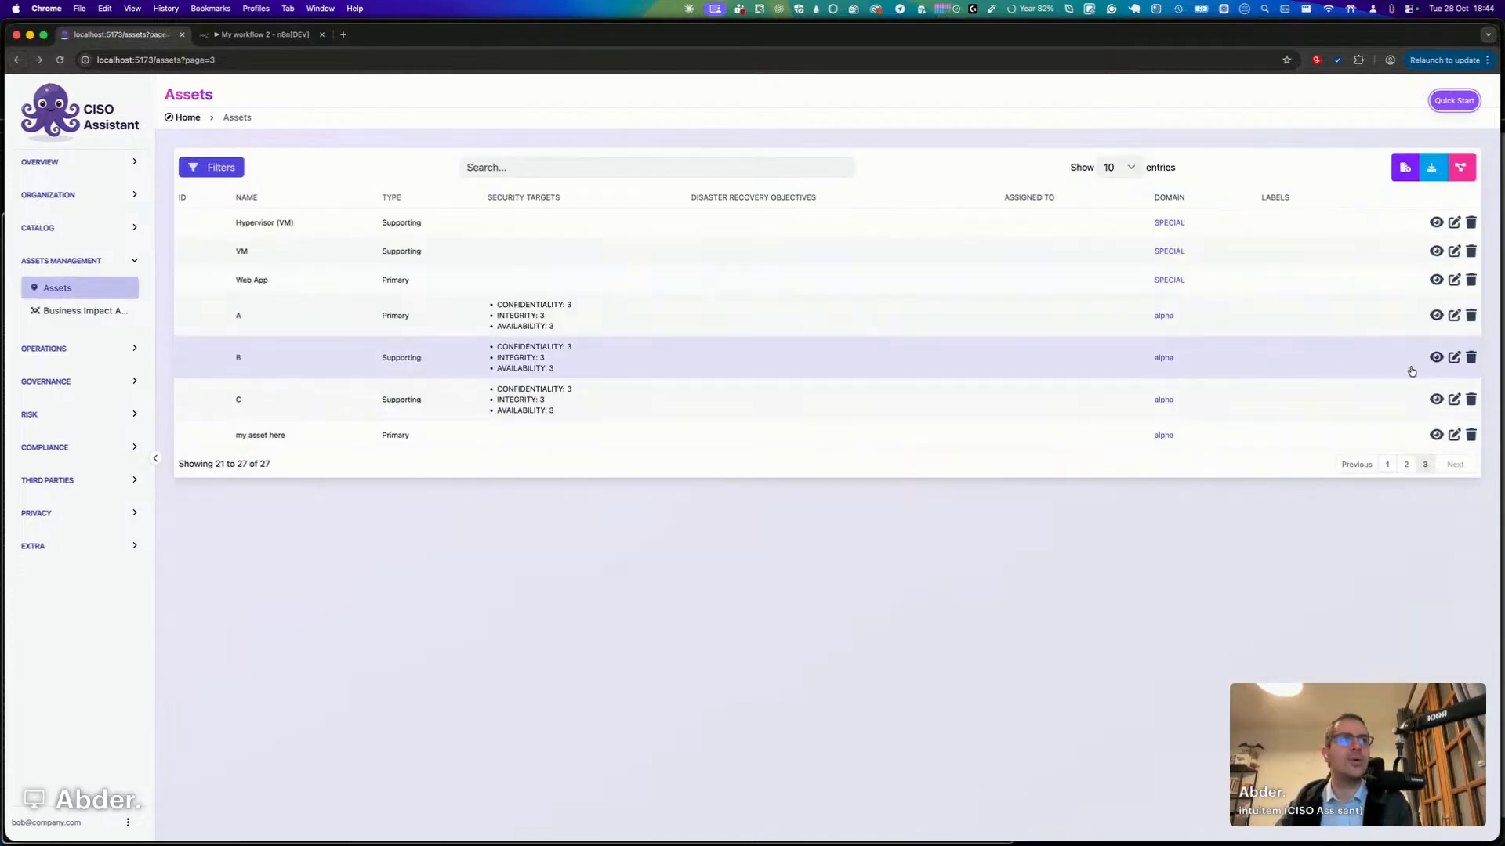
left_click(1454, 358)
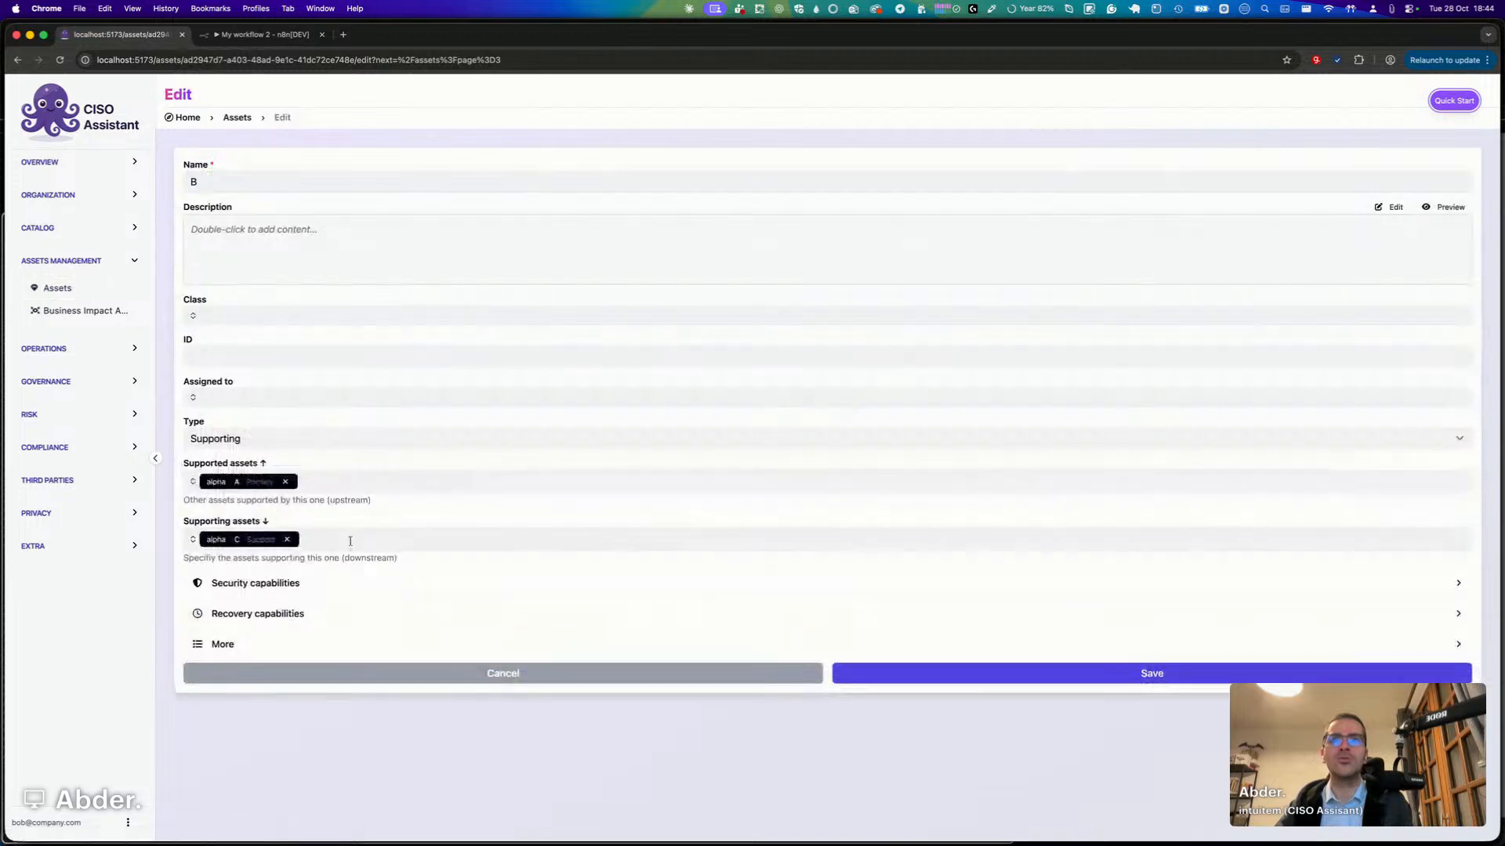
left_click(264, 584)
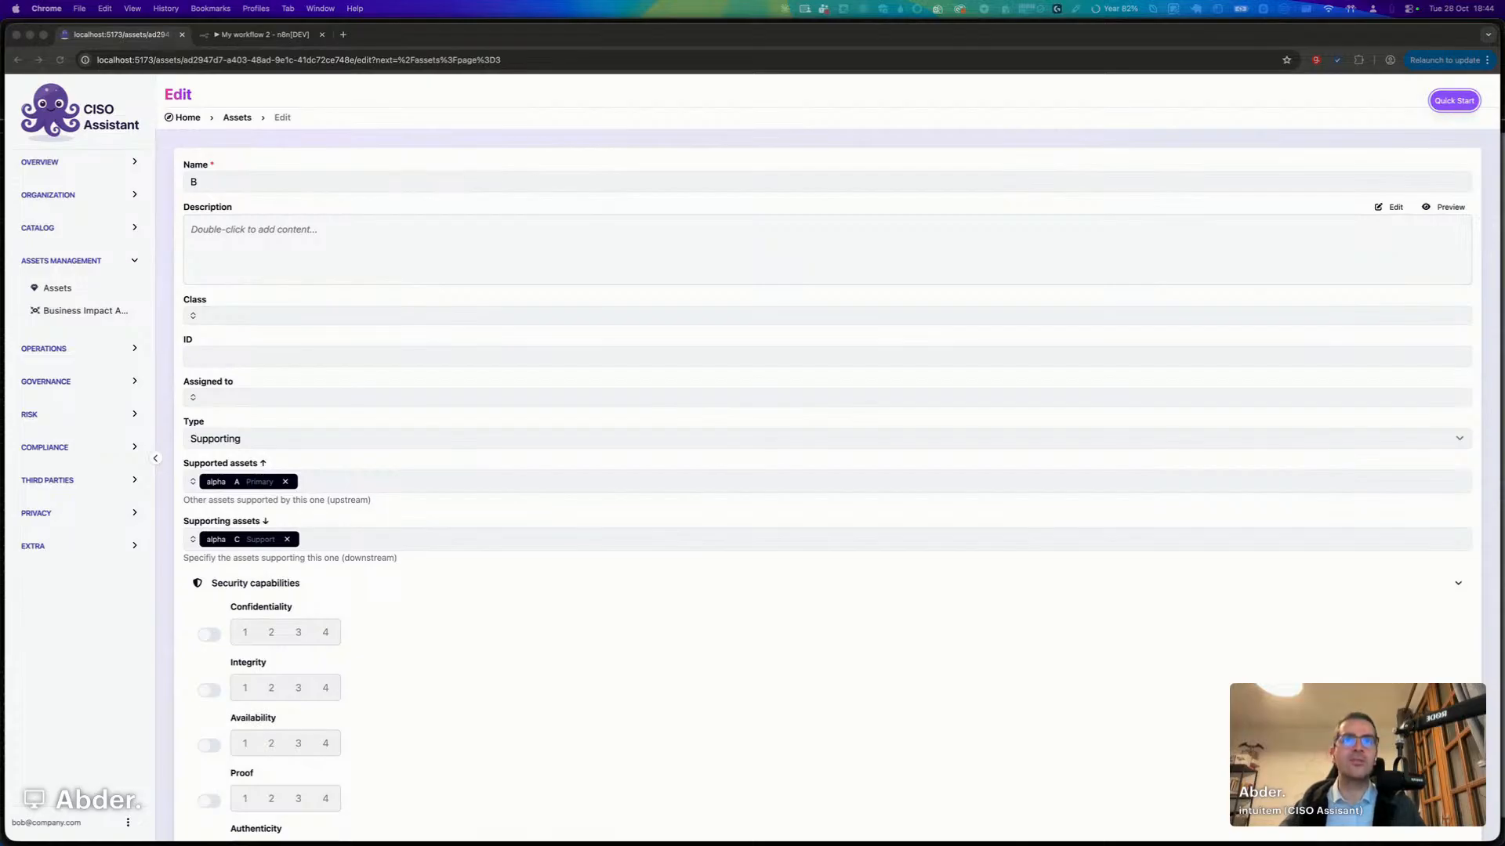
Switch to the assets BIA drawing in Obsidian and move the Business function A circle slightly left in the dependency diagram.
key("ctrl+alt+super+Right")
key("ctrl+alt+Return")
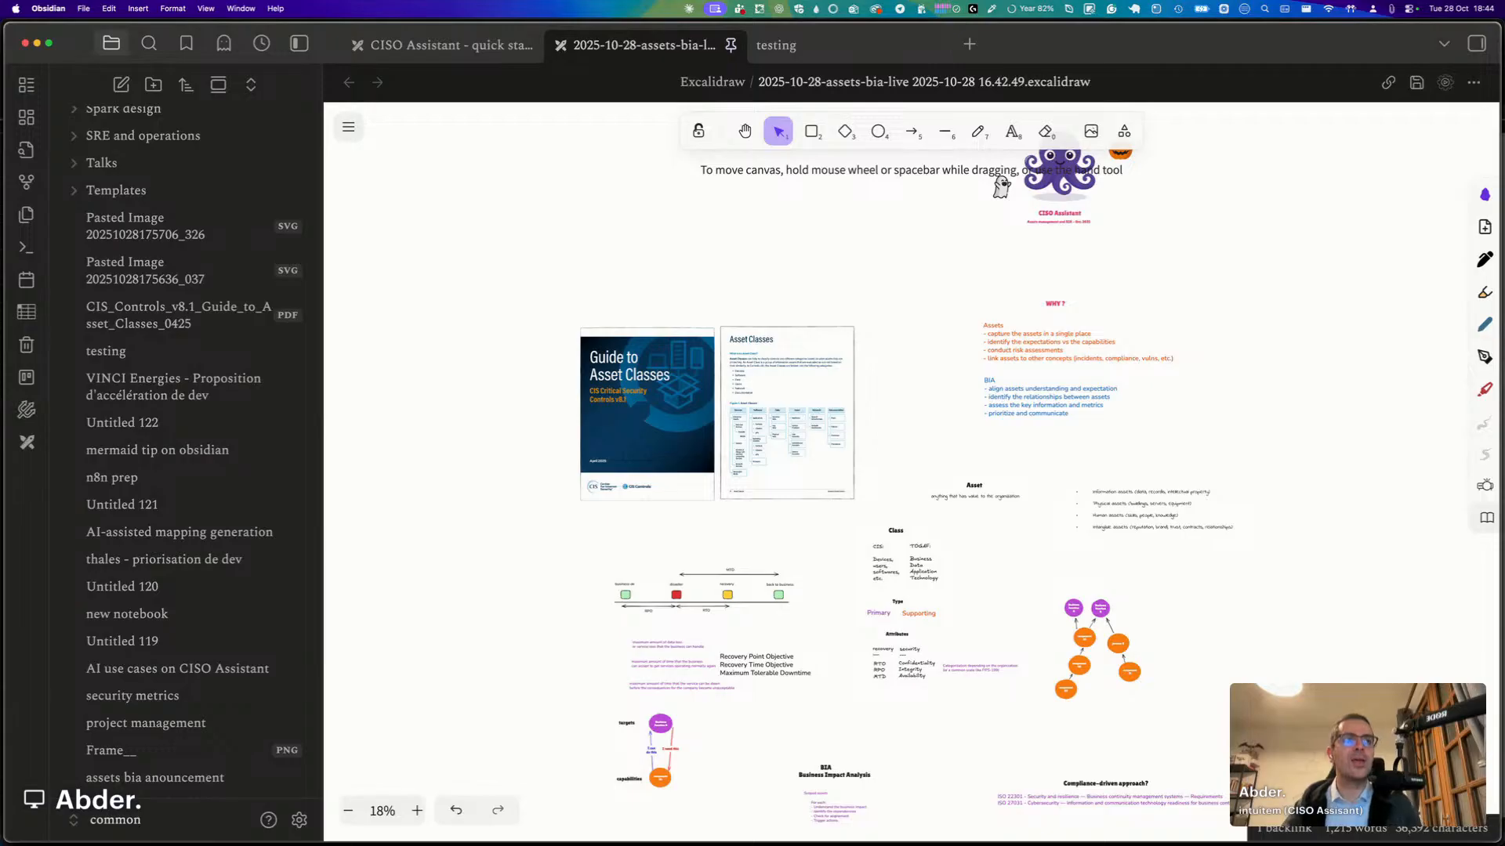
scroll(1178, 634, "up", 10)
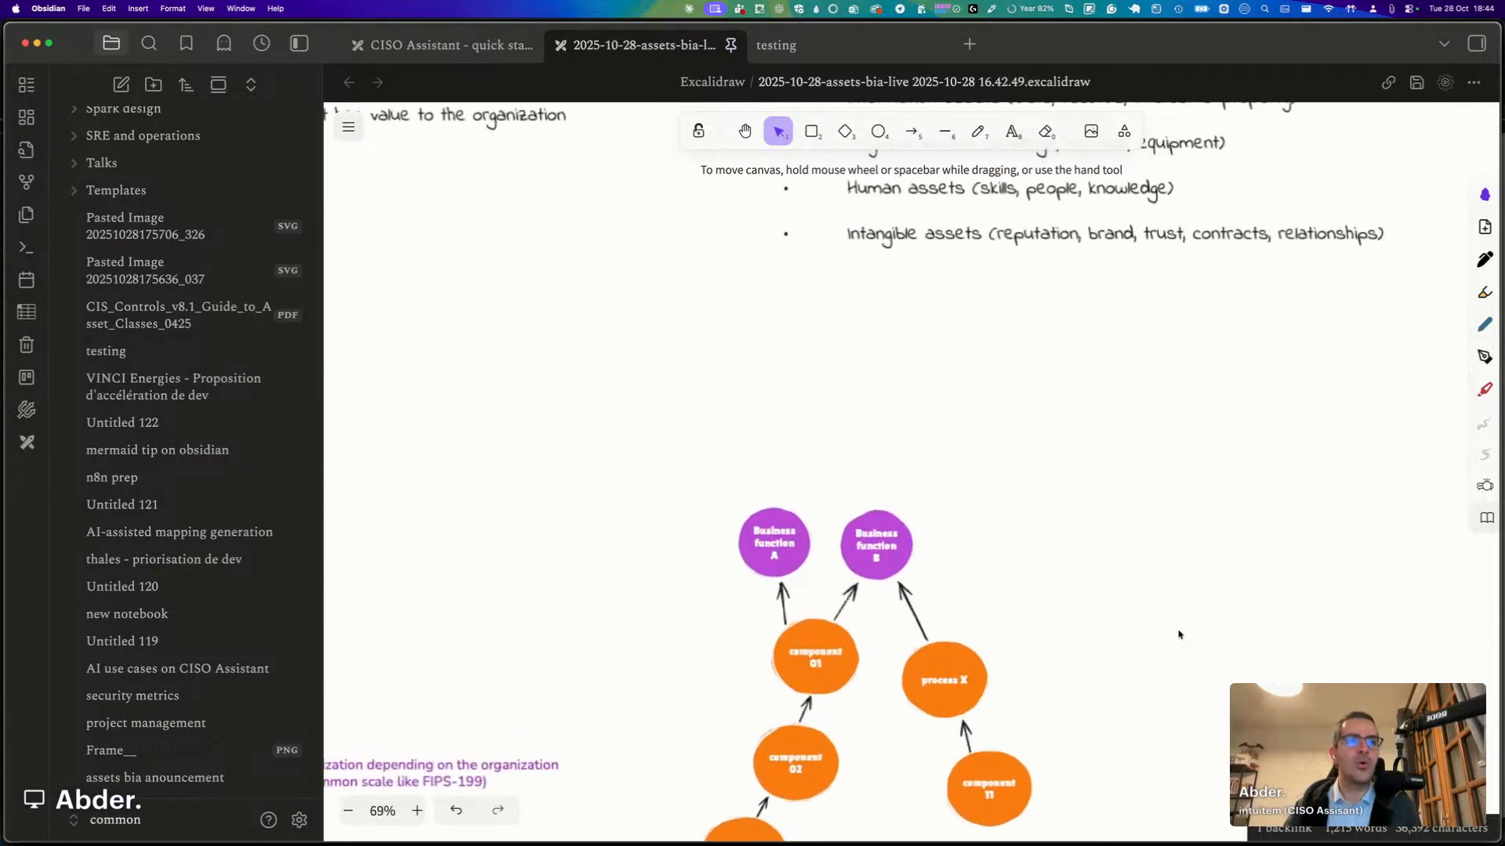
scroll(848, 570, "down", 3)
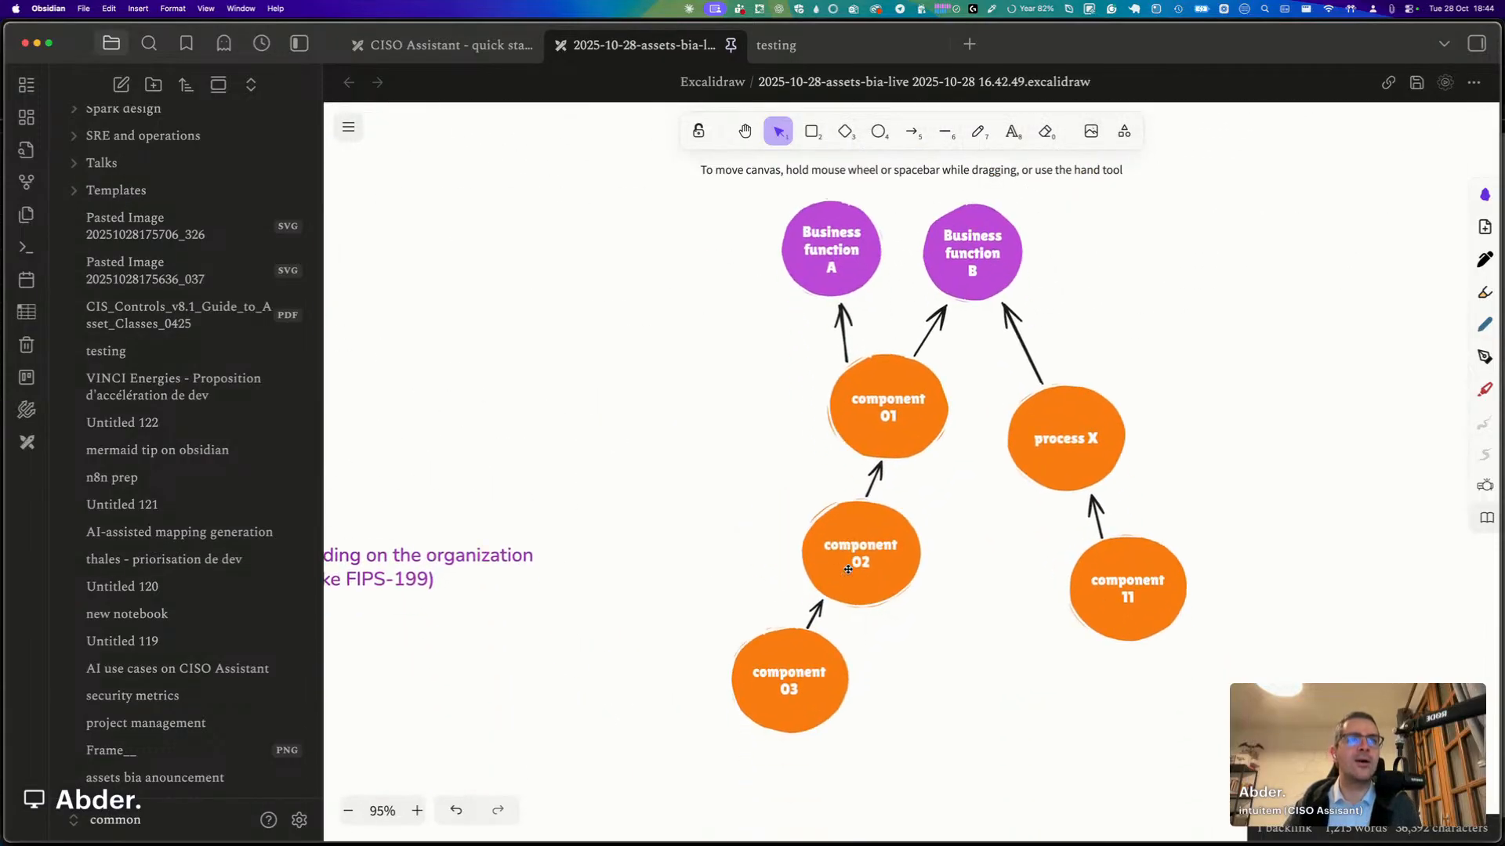
left_click_drag(829, 249, 801, 249)
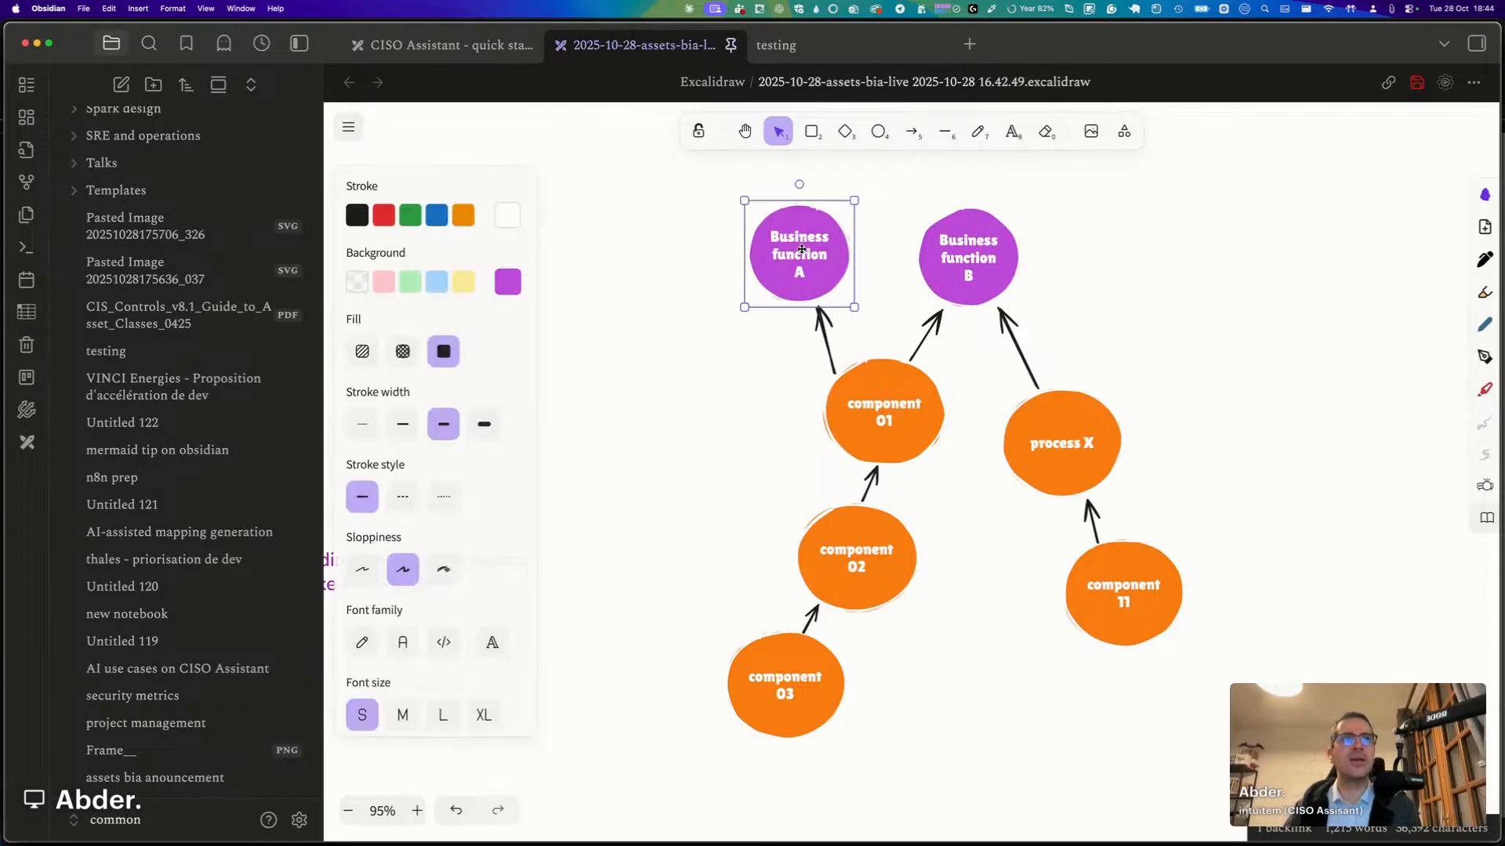
left_click(713, 383)
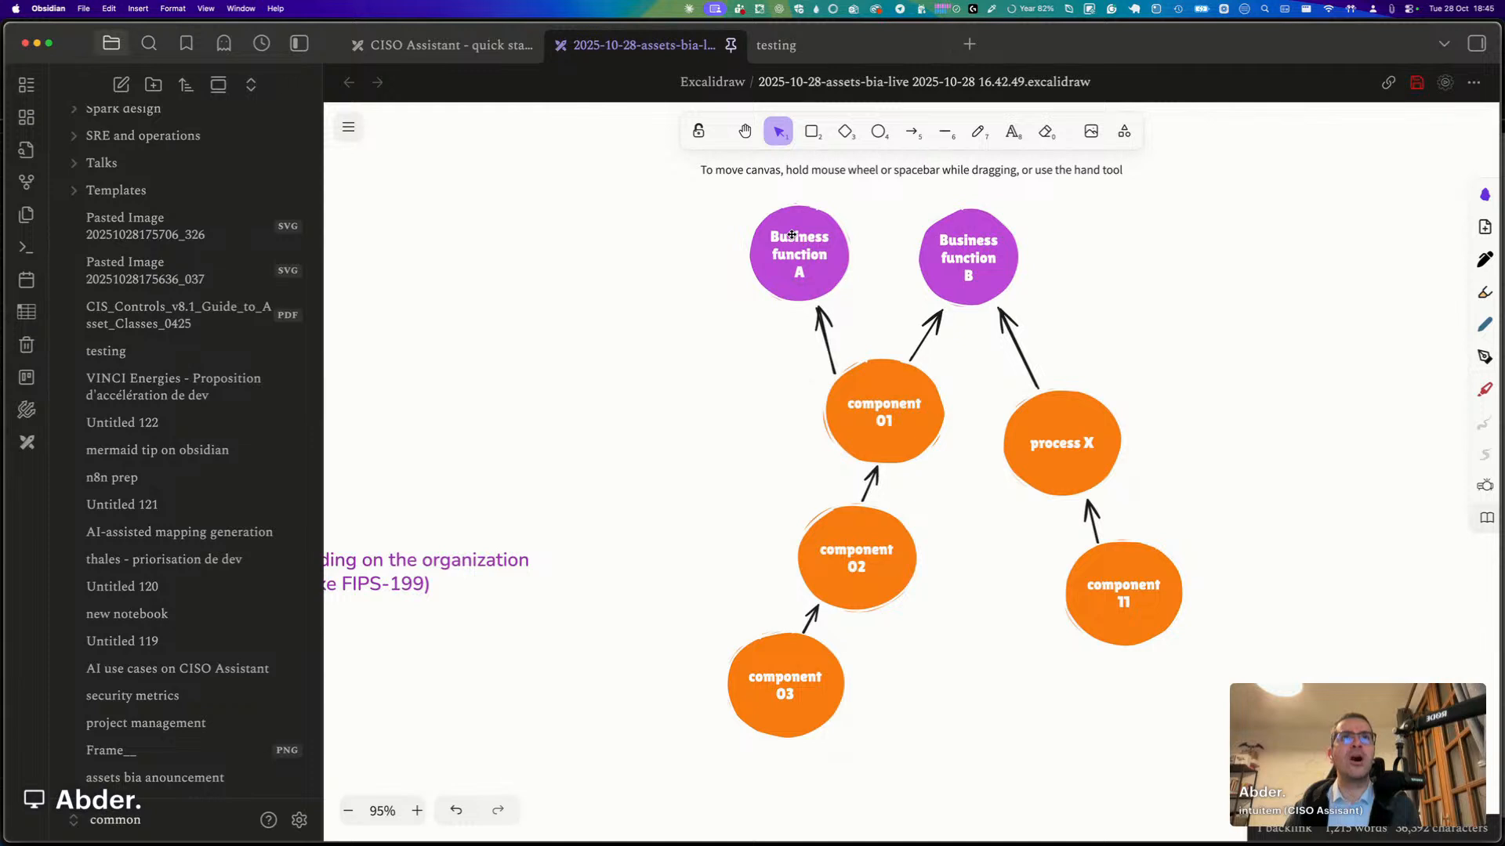
left_click(783, 228)
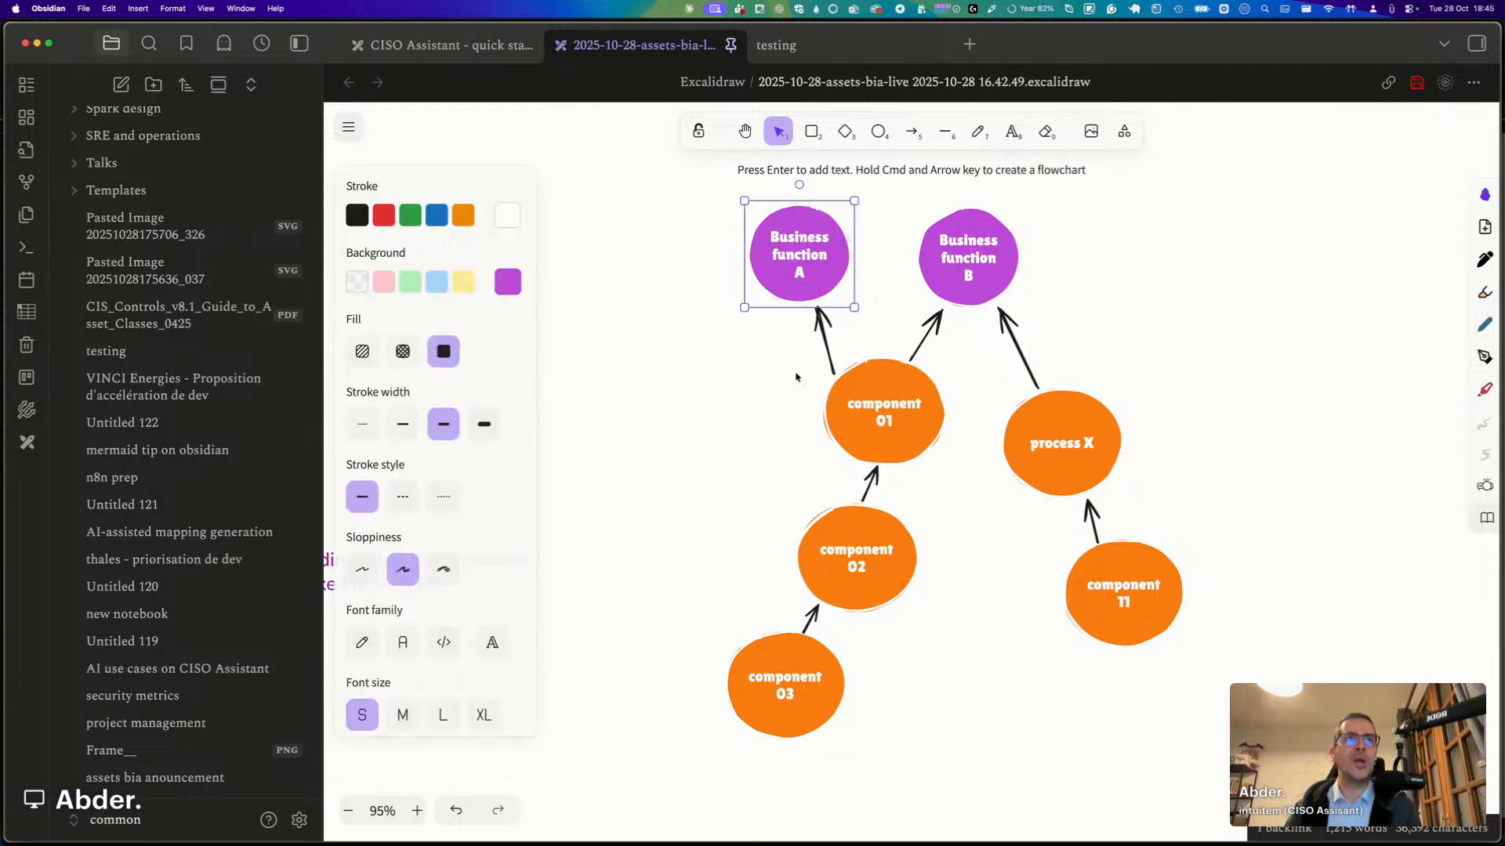
left_click_drag(759, 341, 972, 482)
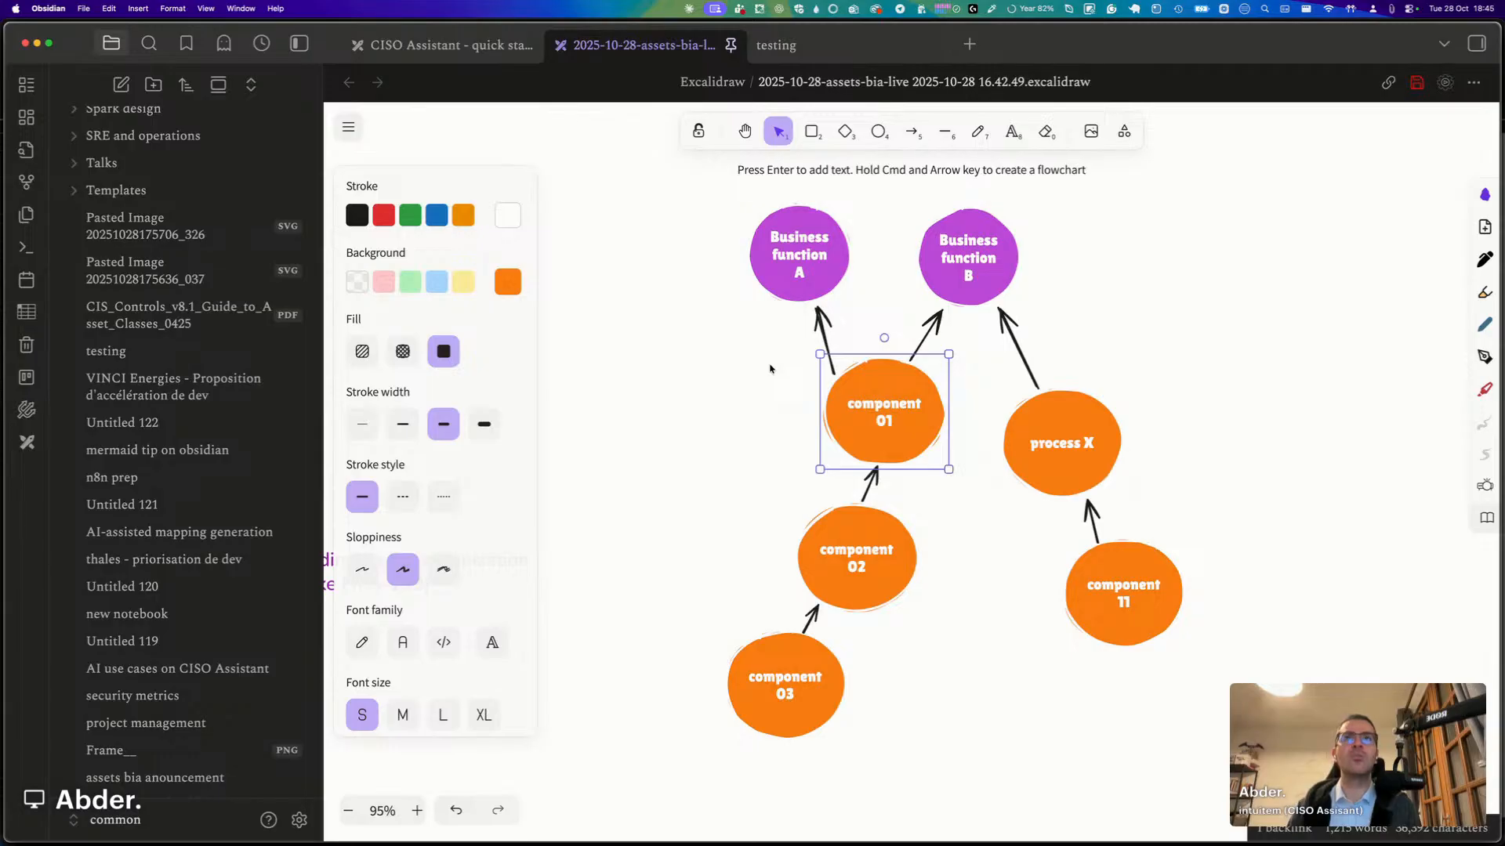
left_click_drag(793, 231, 788, 231)
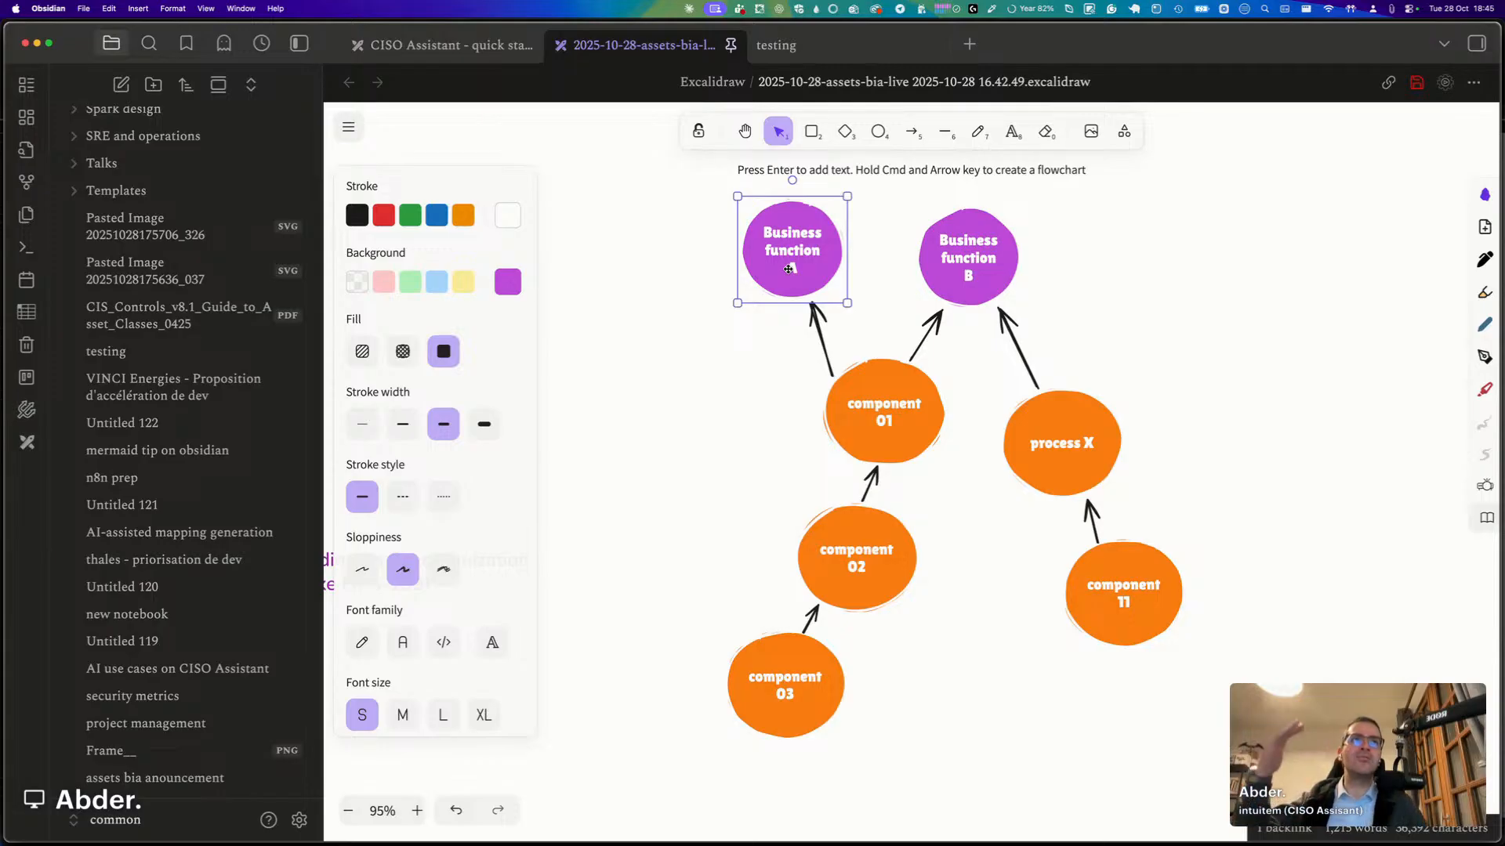
Examine how component 01, process X and their underlying components support Business functions A and B.
left_click(954, 248)
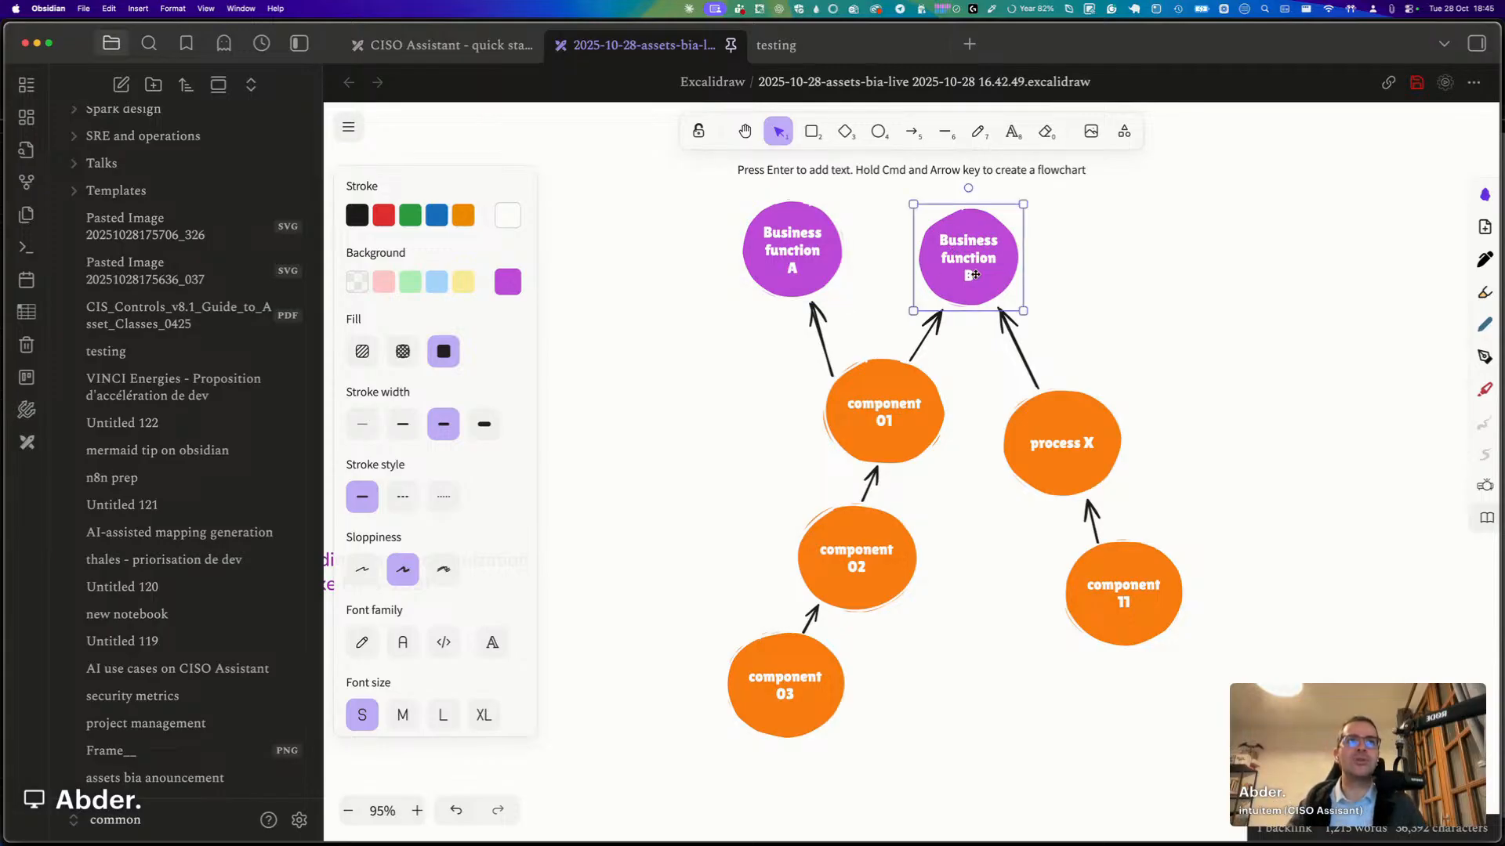
left_click(882, 449)
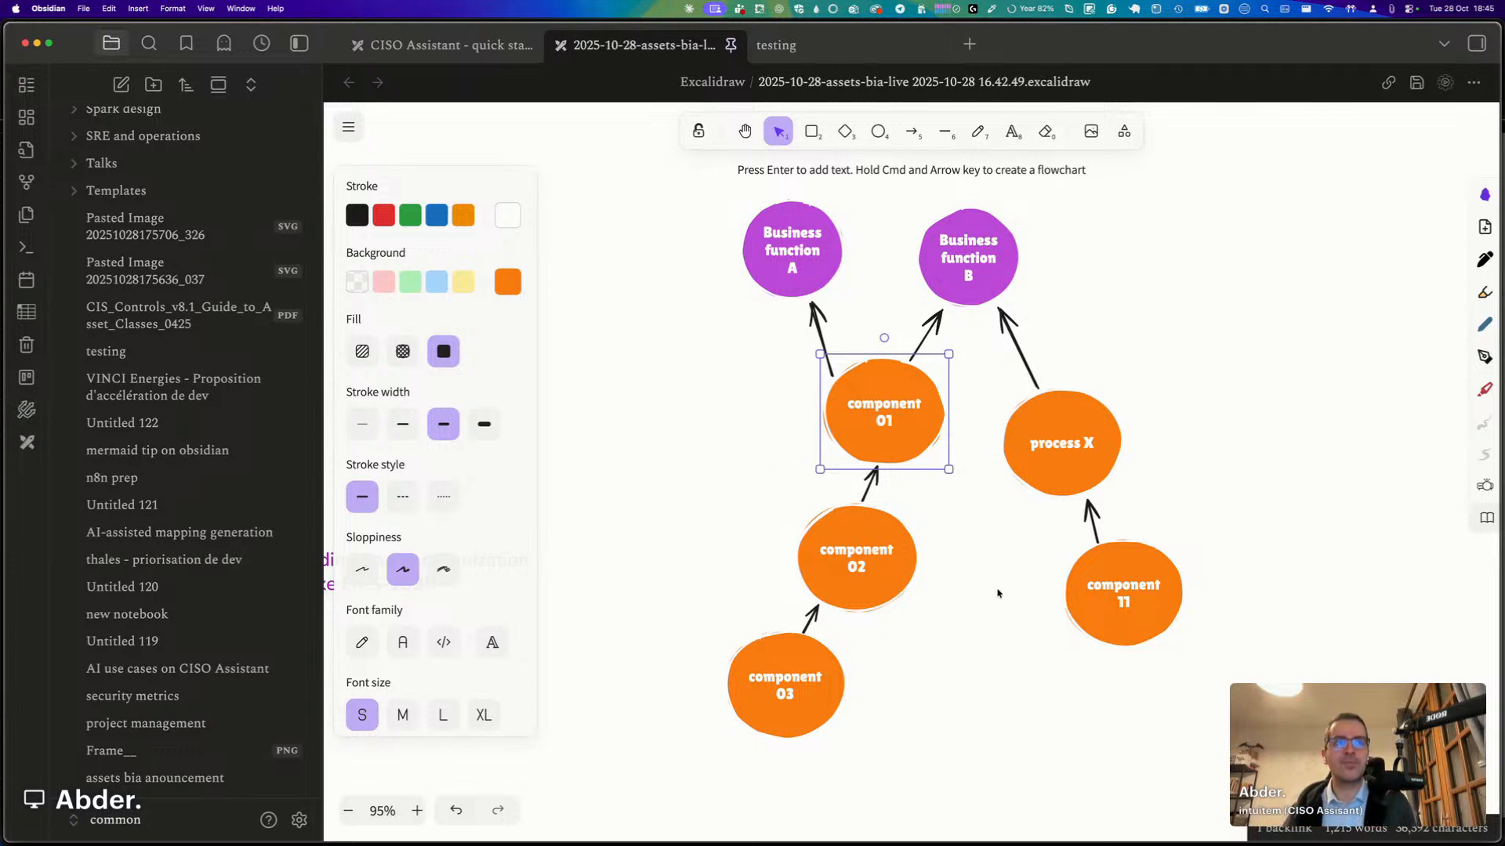
left_click(980, 429)
left_click_drag(1218, 342, 719, 643)
left_click(636, 553)
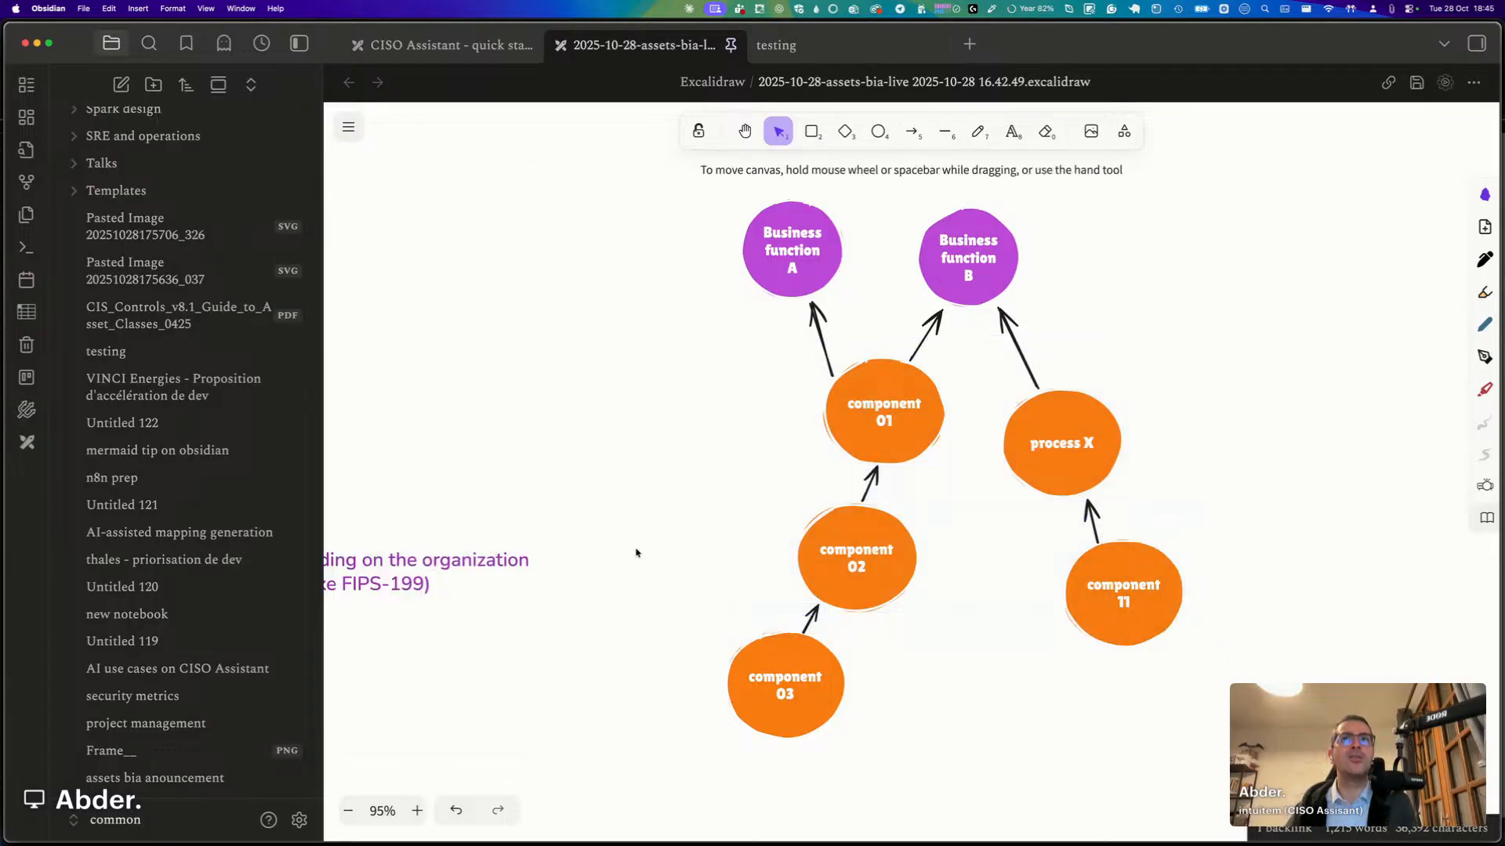
Hide the file sidebar and examine the dependency chain through components 02 and 03 in the diagram.
left_click(299, 43)
key("shift+1")
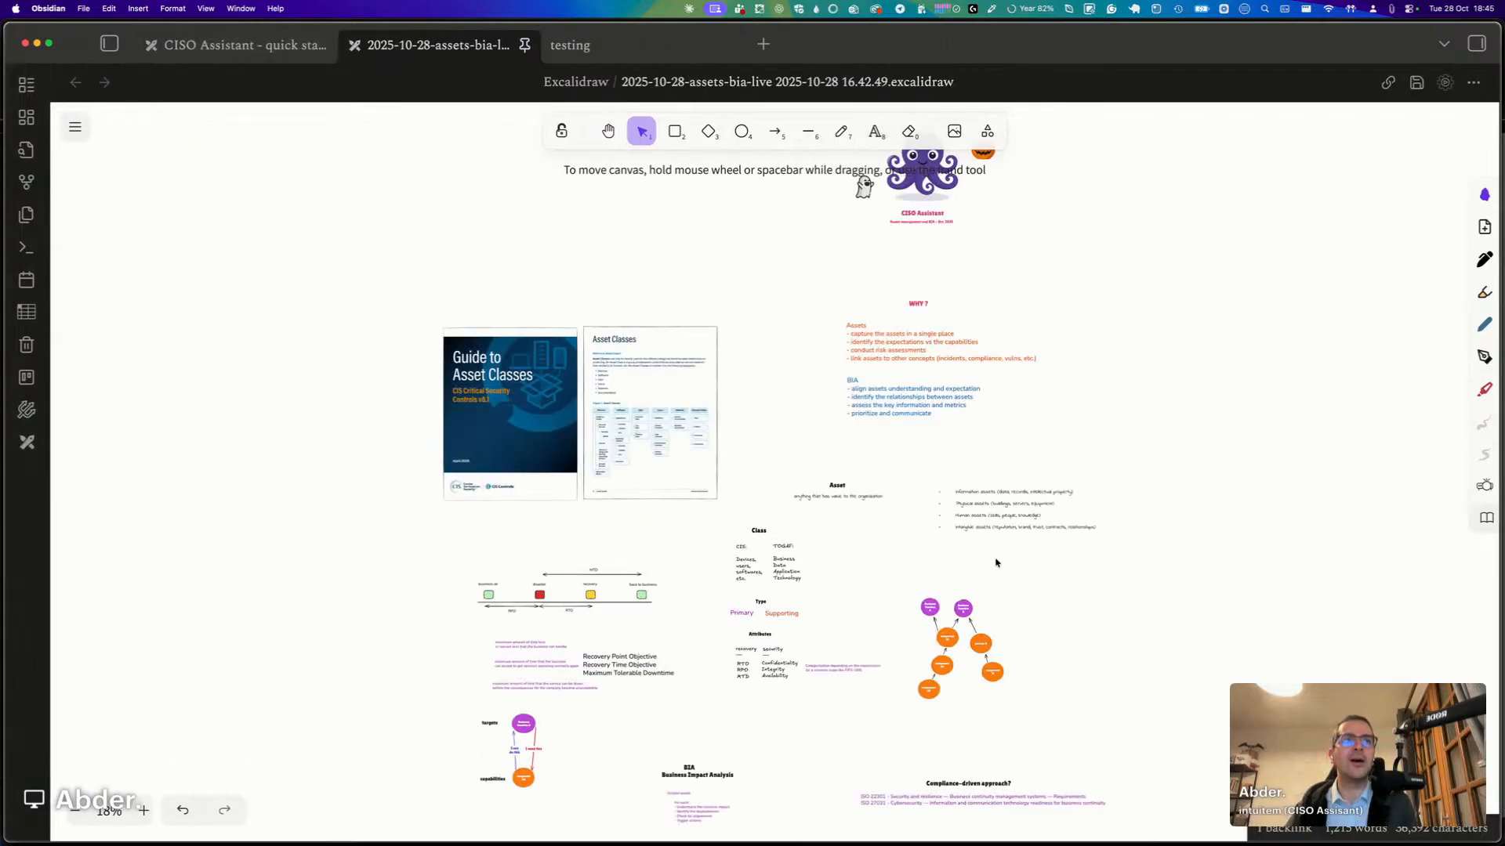
scroll(990, 641, "up", 10)
scroll(990, 641, "down", 5)
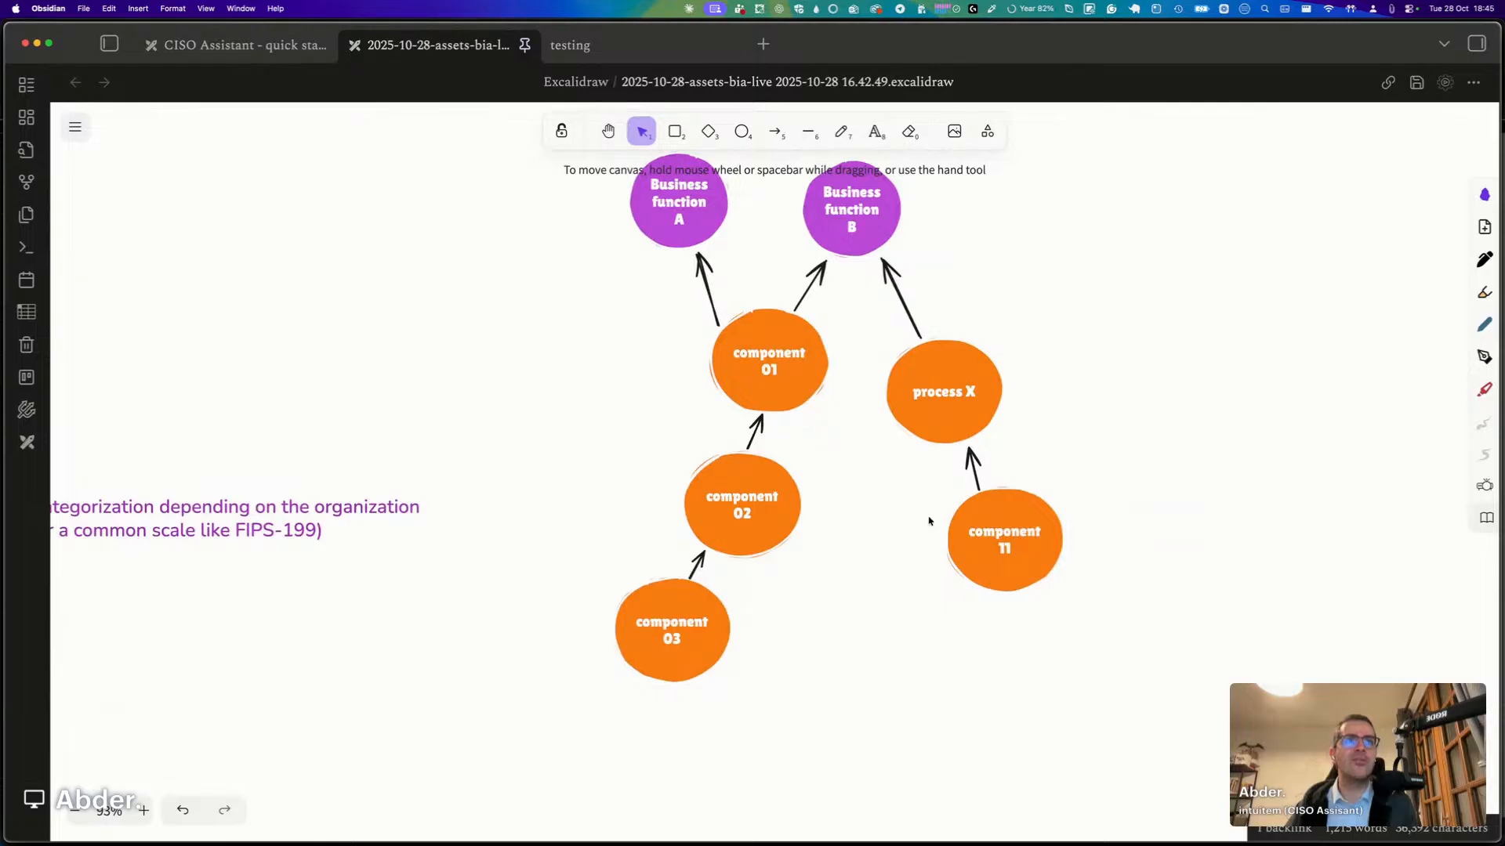
scroll(929, 521, "up", 3)
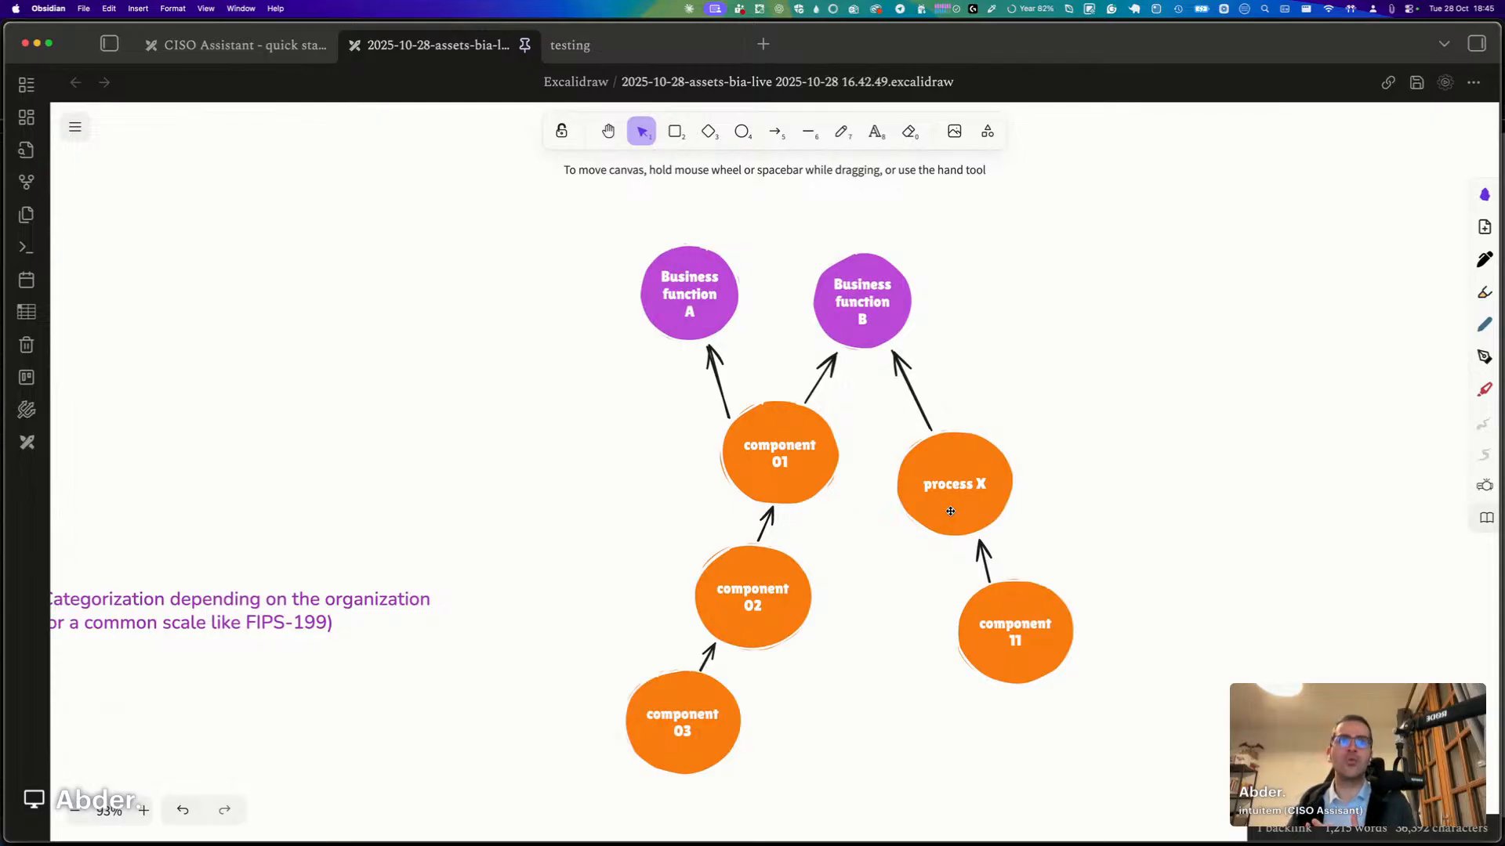
left_click(752, 608)
left_click(659, 767)
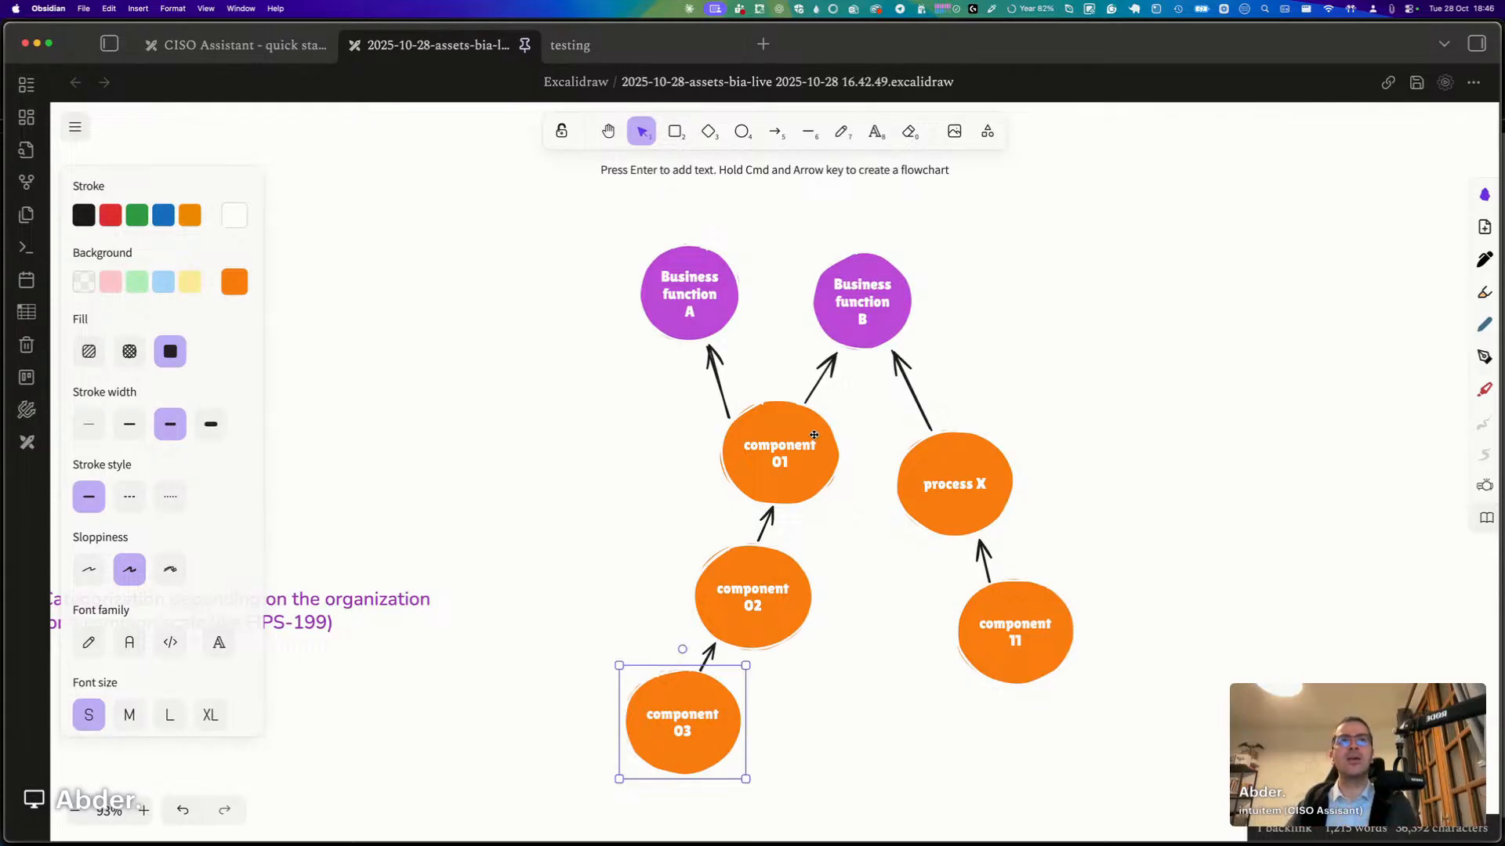
Switch back to CISO Assistant, set asset B's confidentiality security capability to 4 and save the asset.
key("super+Tab")
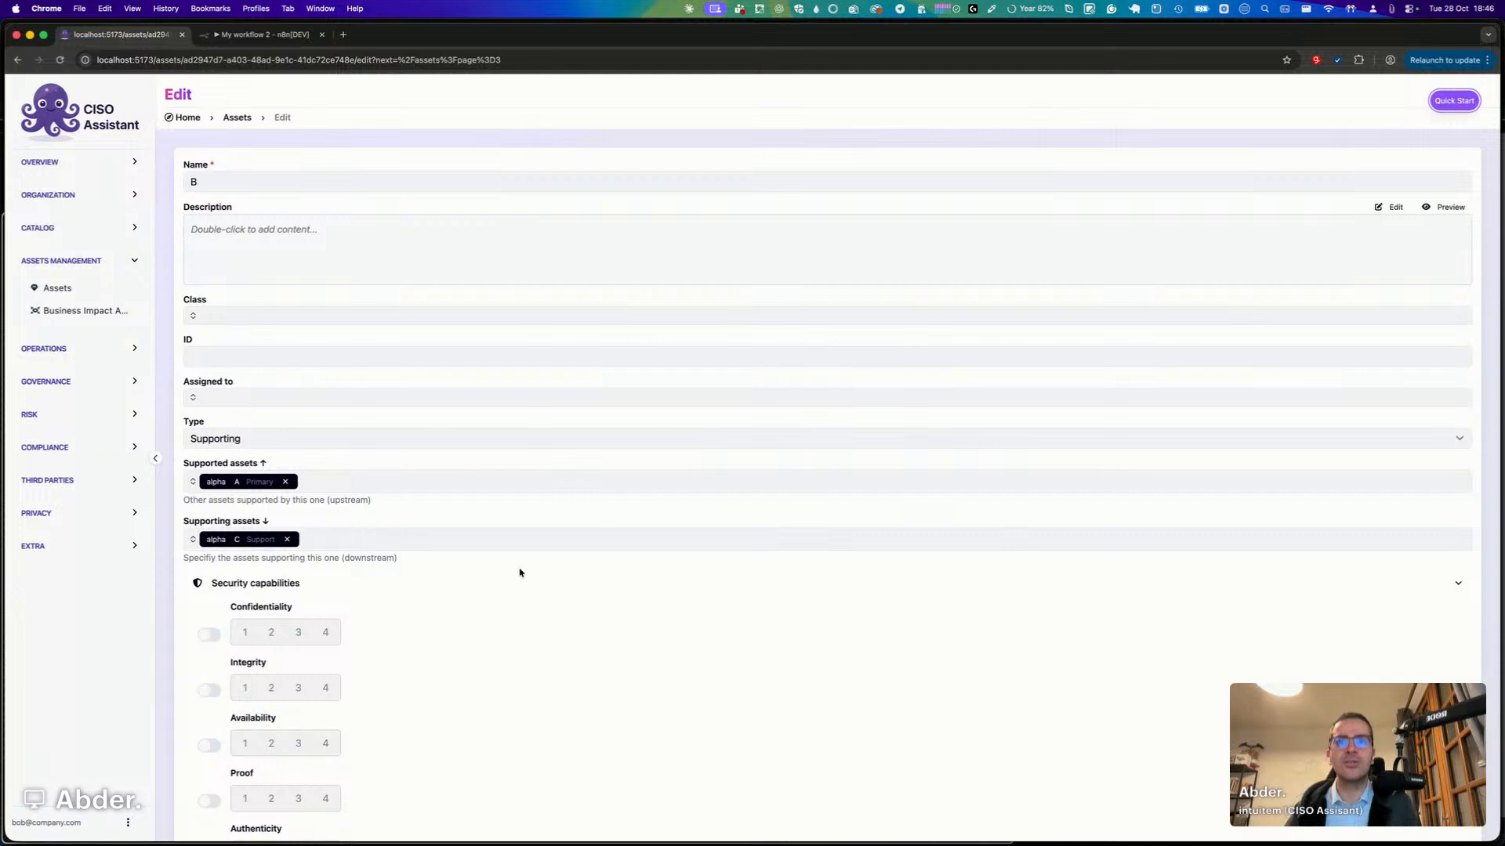
scroll(520, 573, "down", 3)
scroll(298, 426, "up", 3)
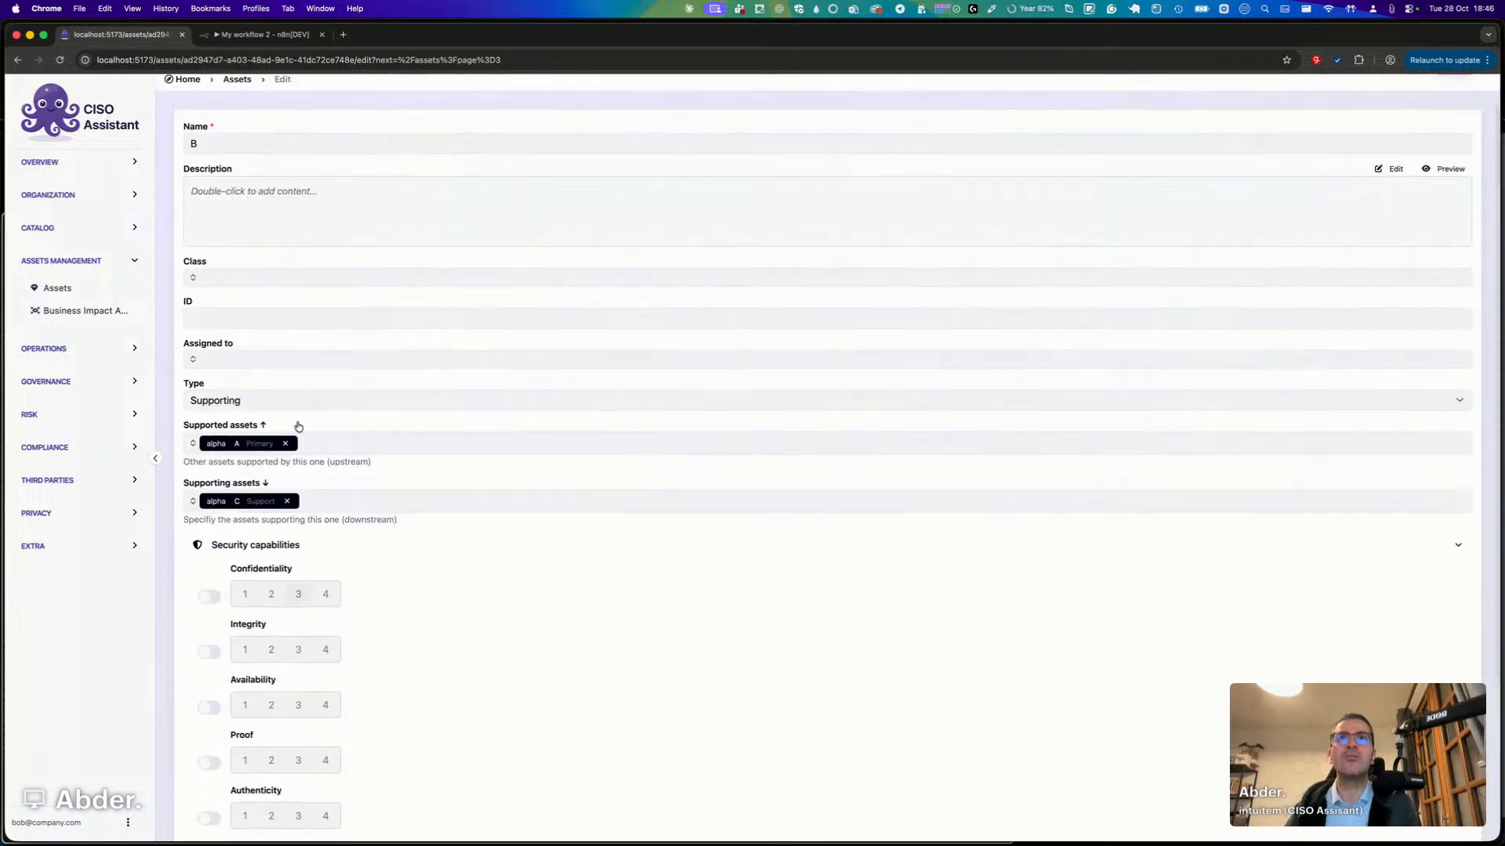
scroll(276, 548, "down", 2)
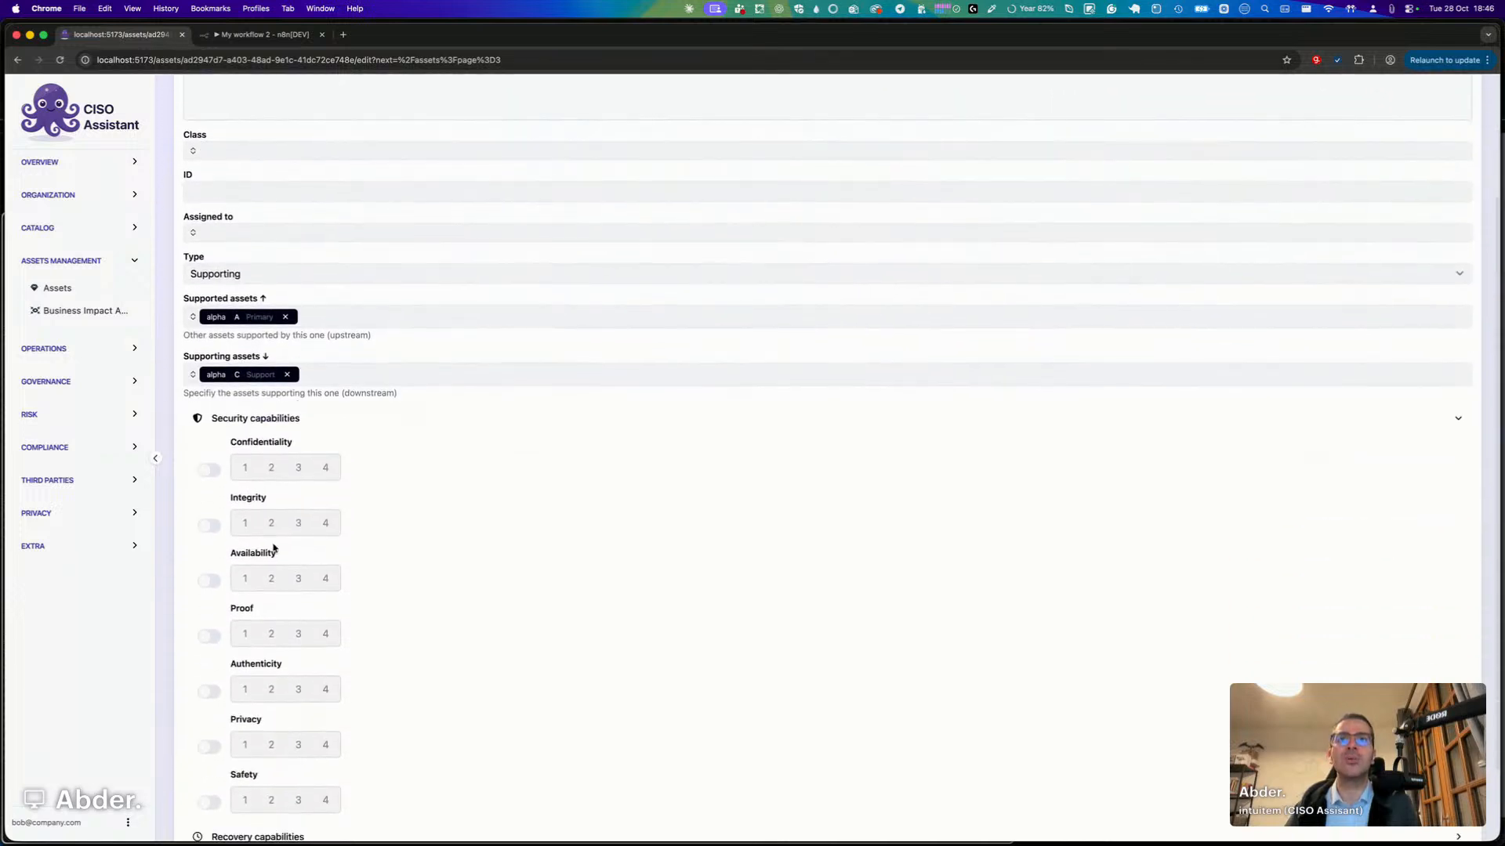
left_click(208, 469)
left_click(323, 469)
scroll(320, 473, "down", 2)
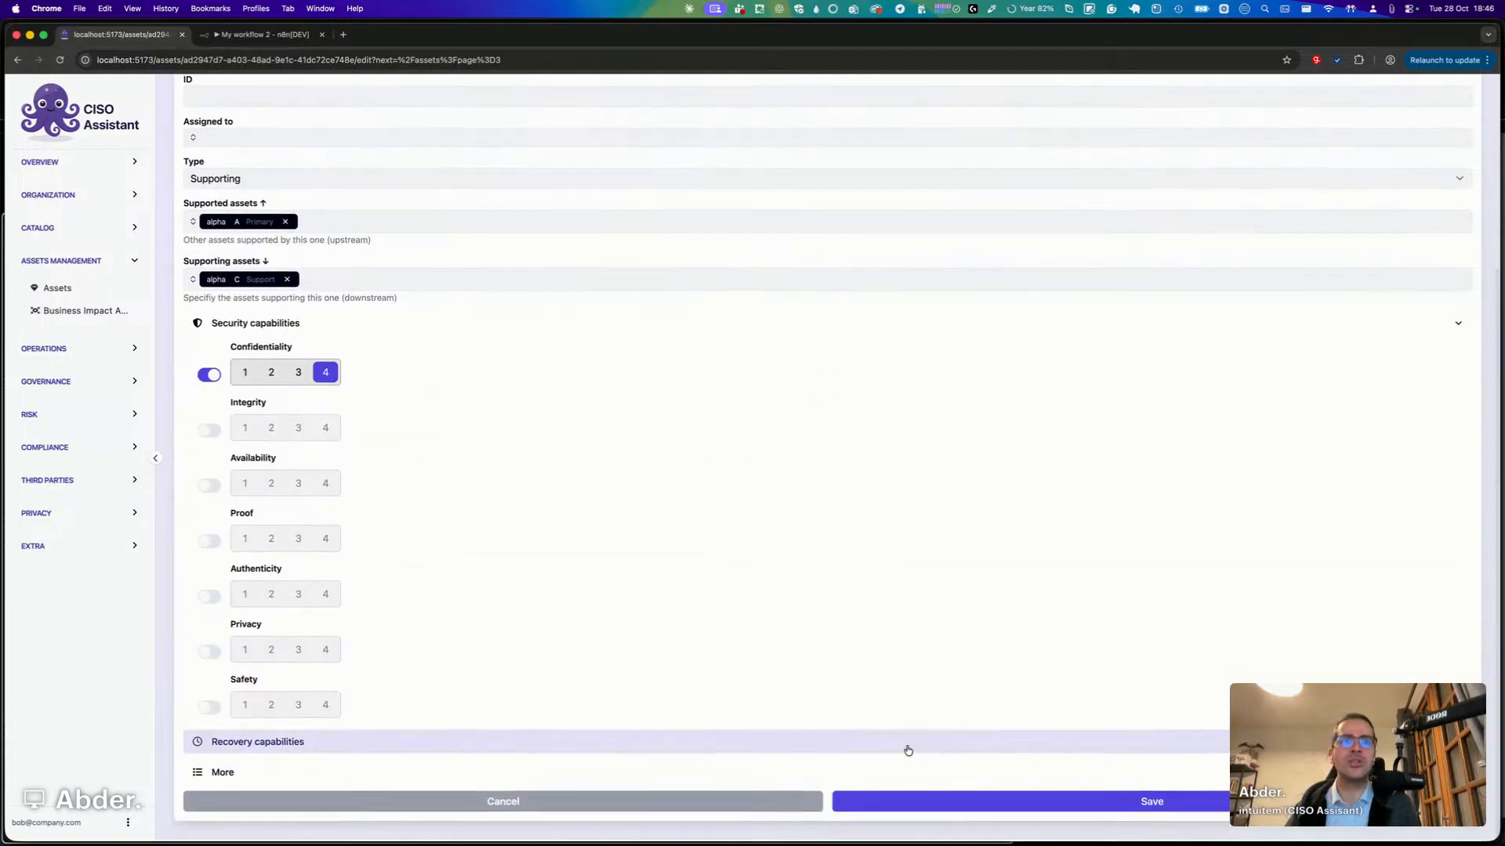
left_click(1018, 807)
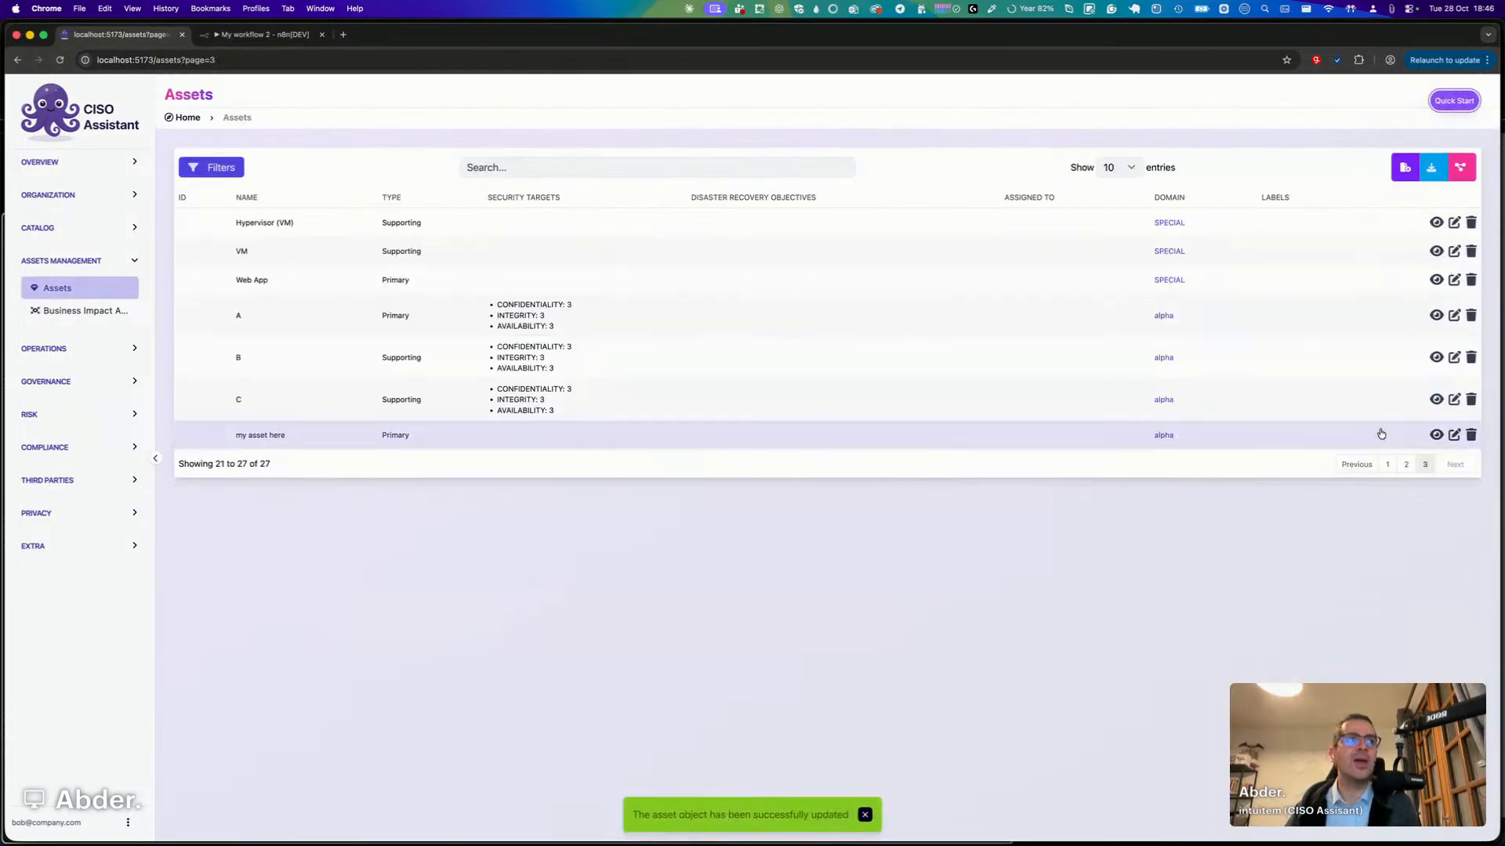
Review asset A's confidentiality capability and alignment, and look at its edit form without saving changes.
left_click(333, 329)
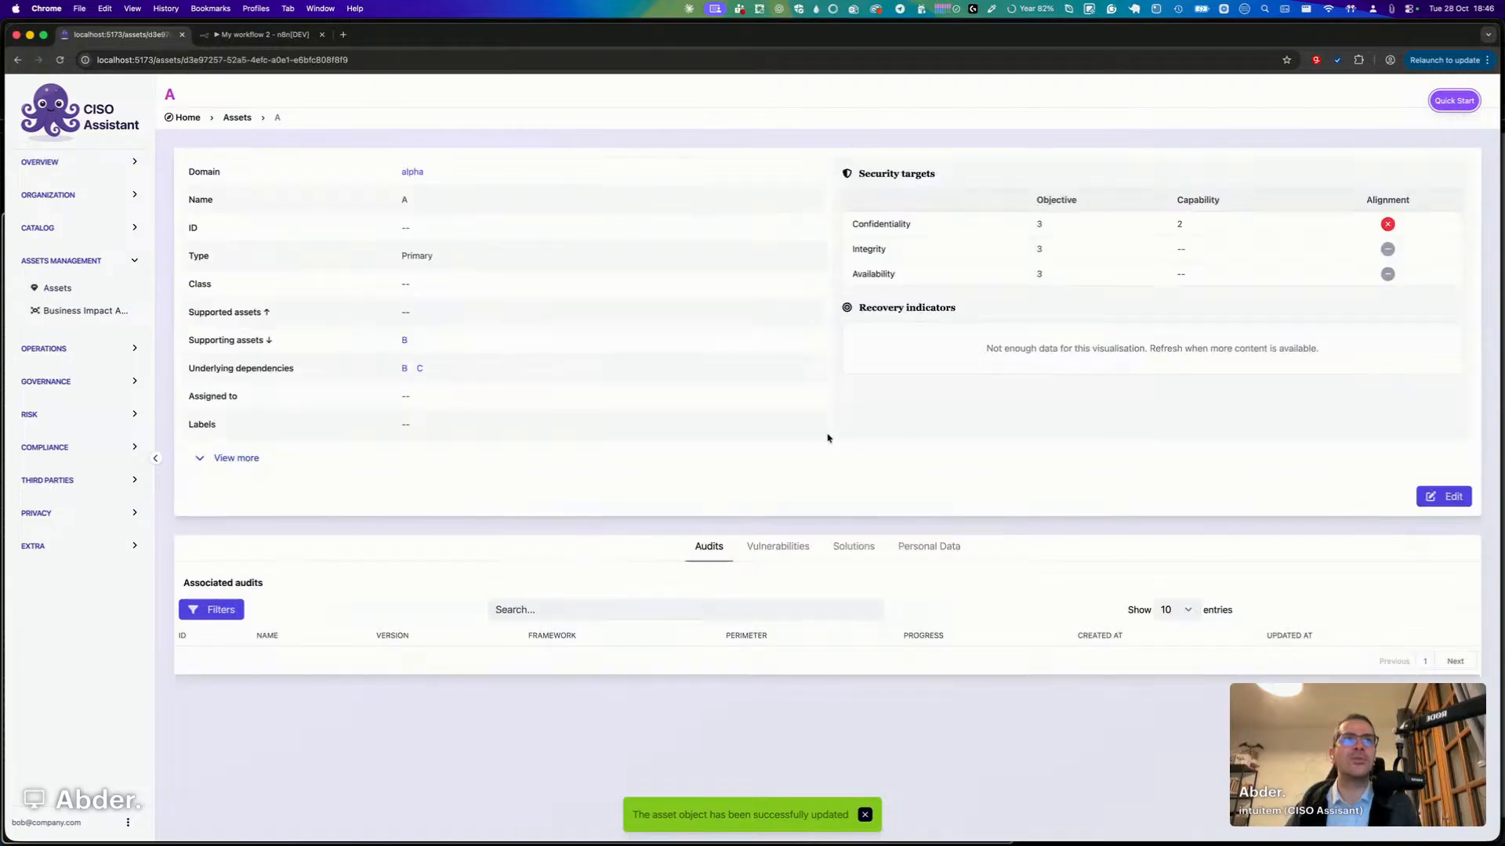
left_click_drag(1174, 224, 1191, 224)
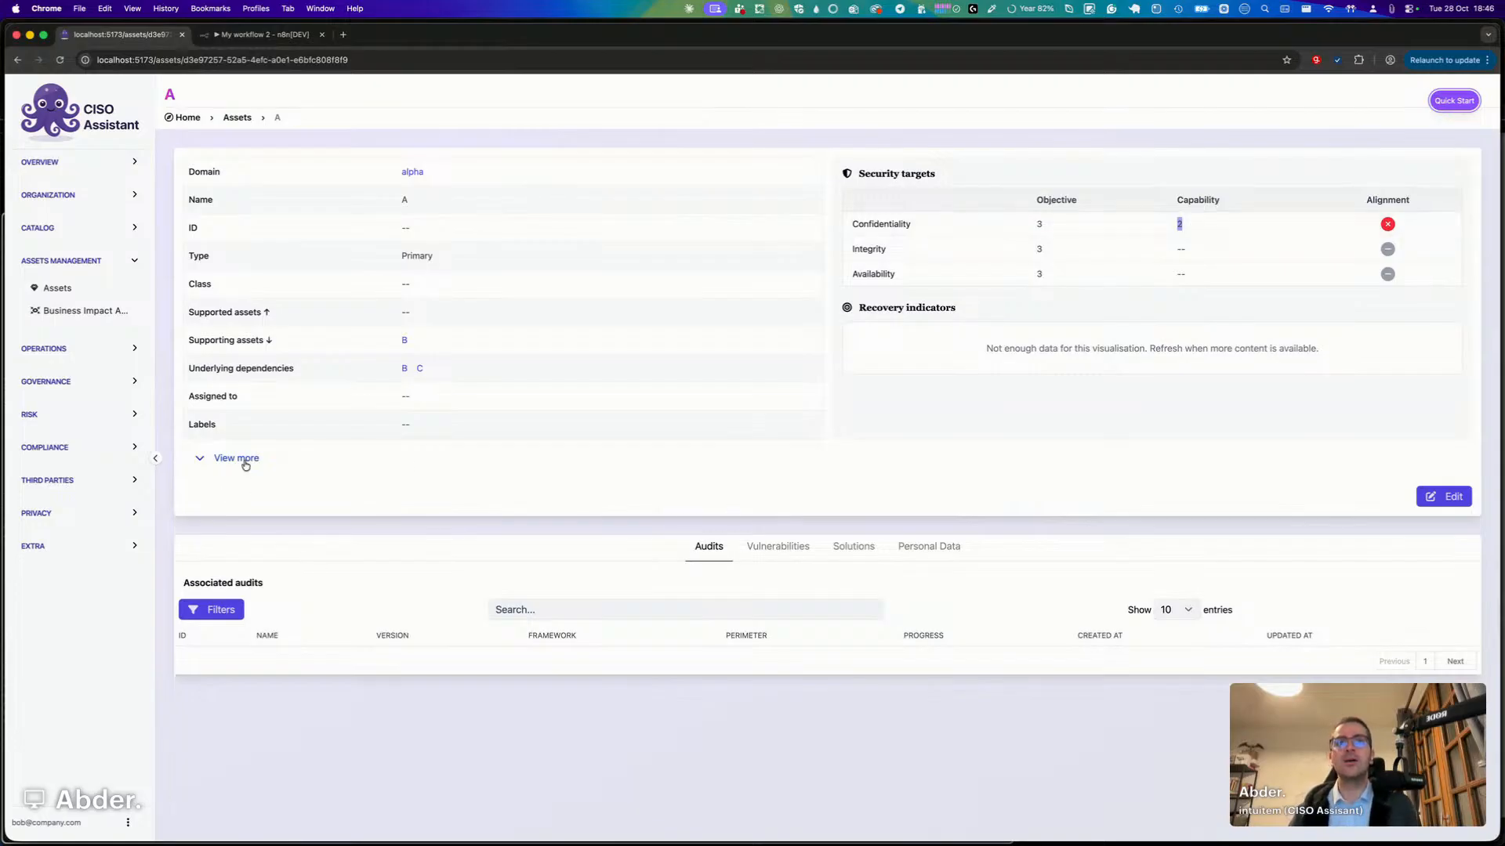
left_click(1442, 504)
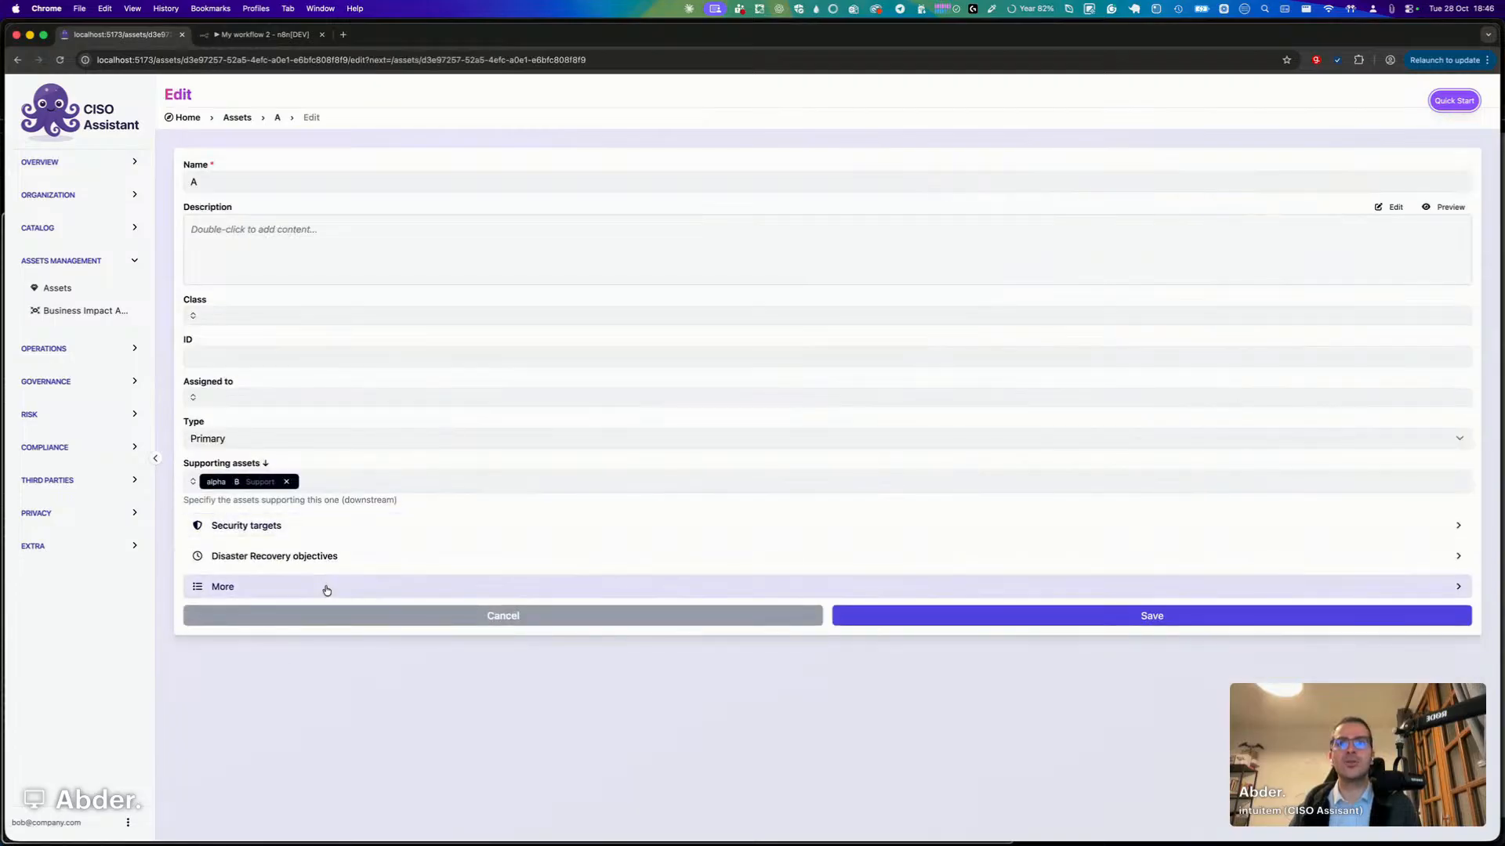
left_click(419, 616)
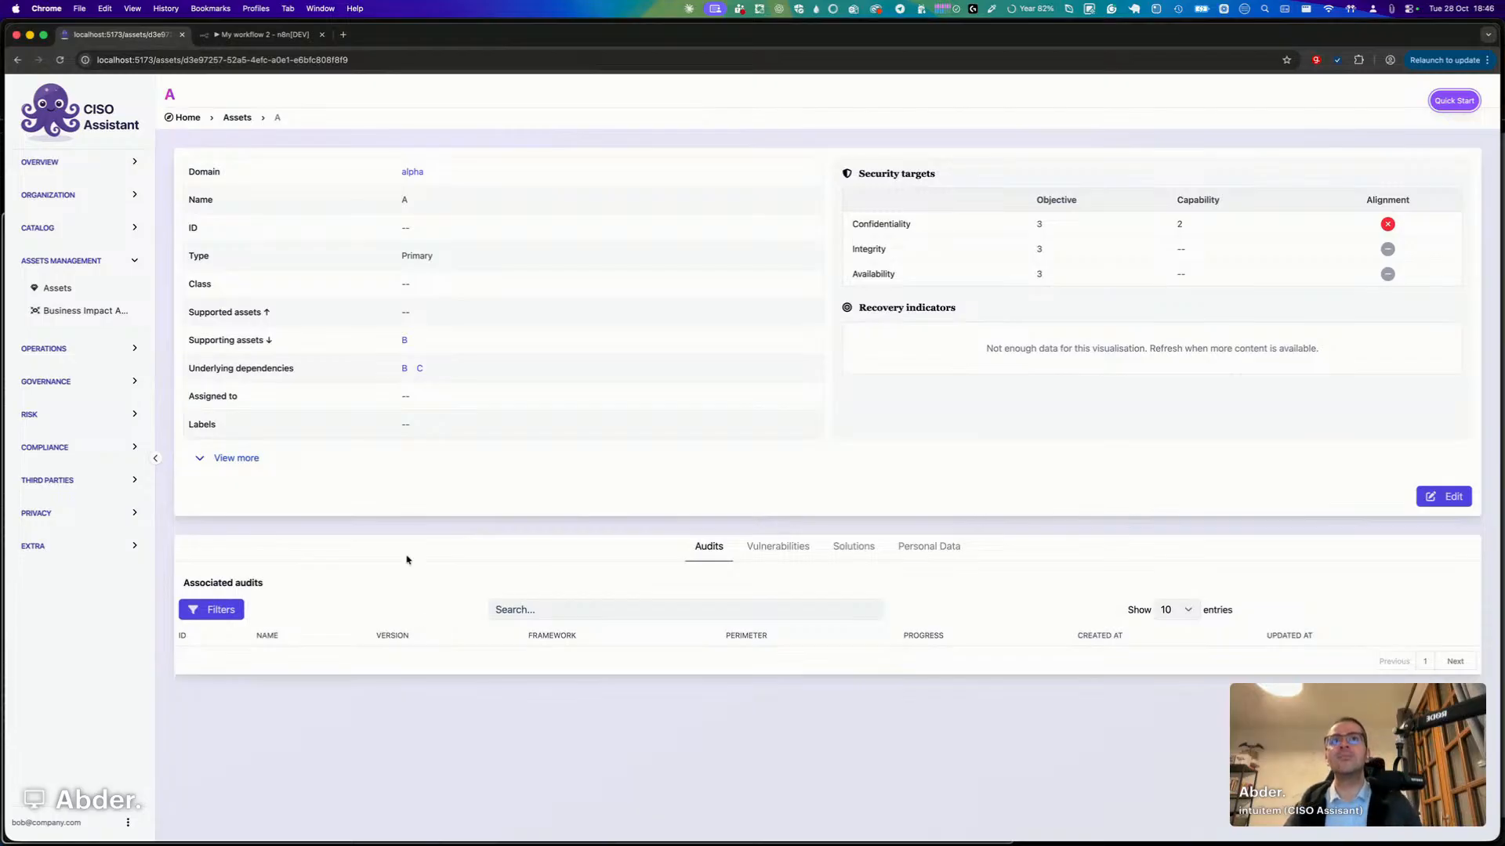
Open asset B for editing from asset A's supporting assets and rename it "B - encryption engine".
left_click(404, 340)
left_click(1439, 496)
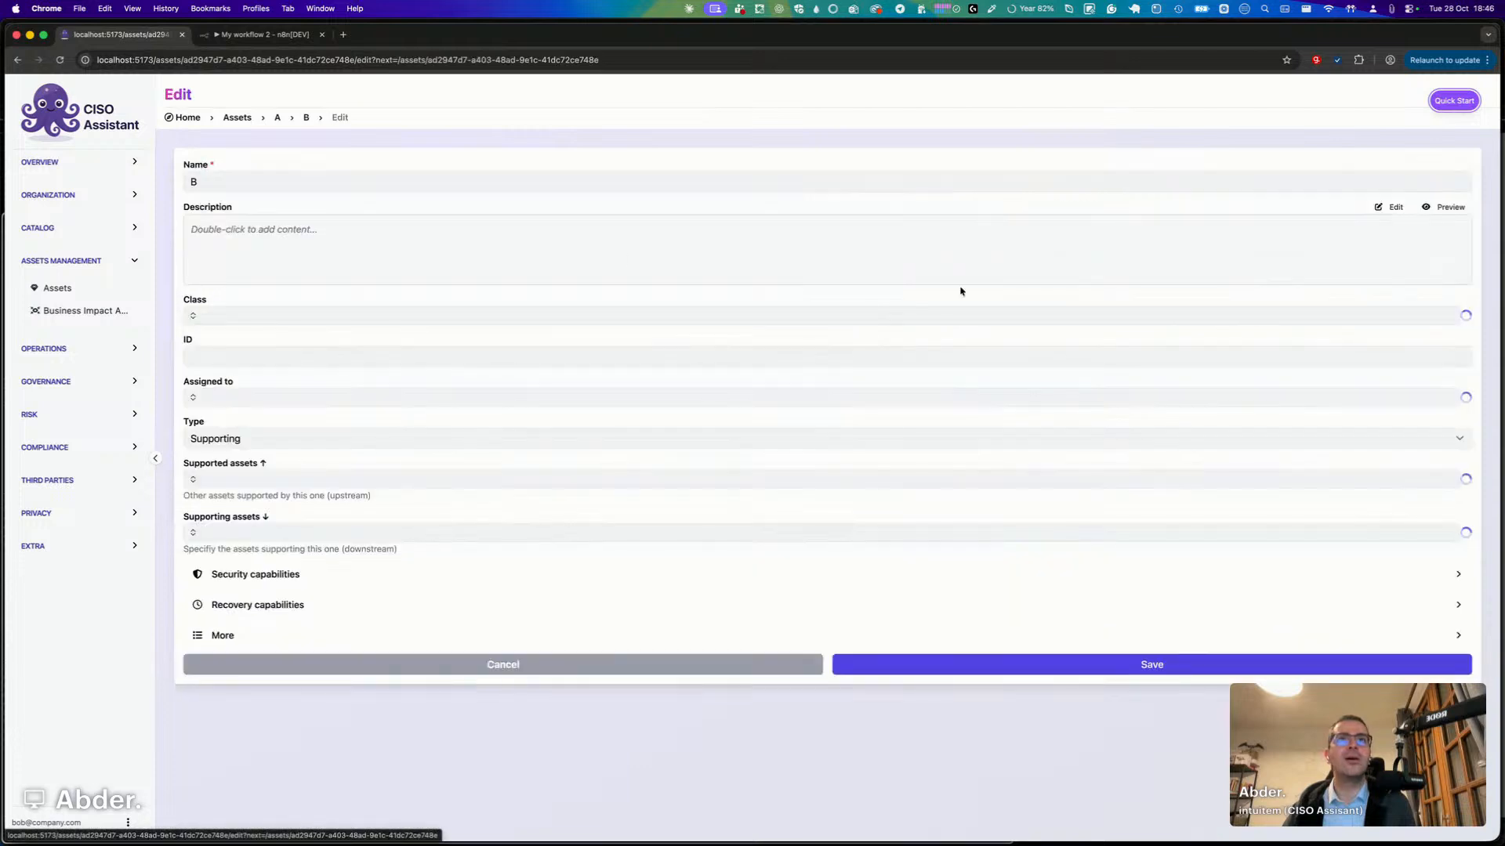
left_click(188, 179)
key("End")
type("- enc")
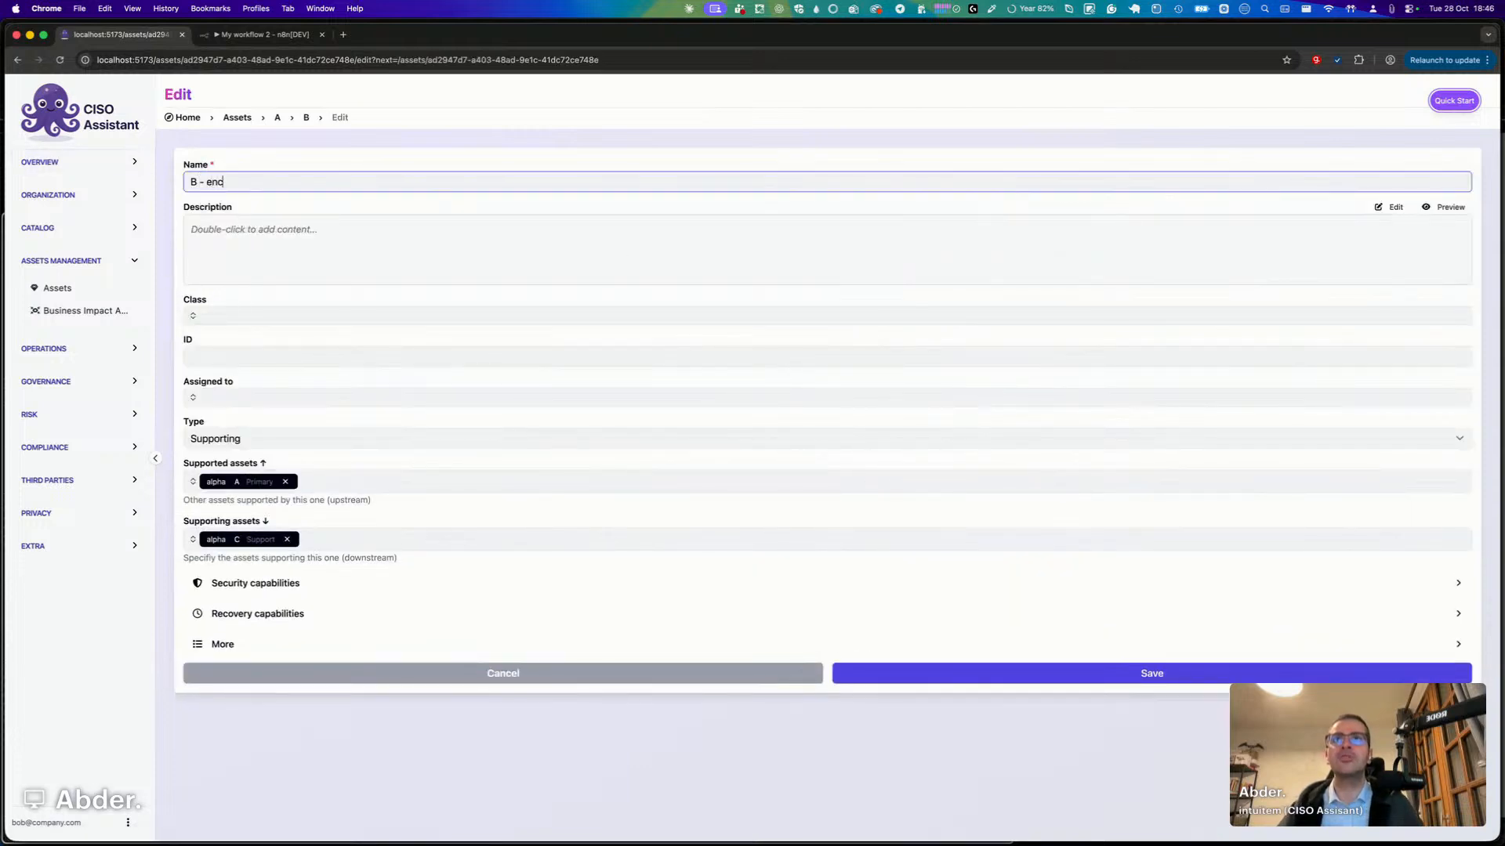
type("r7")
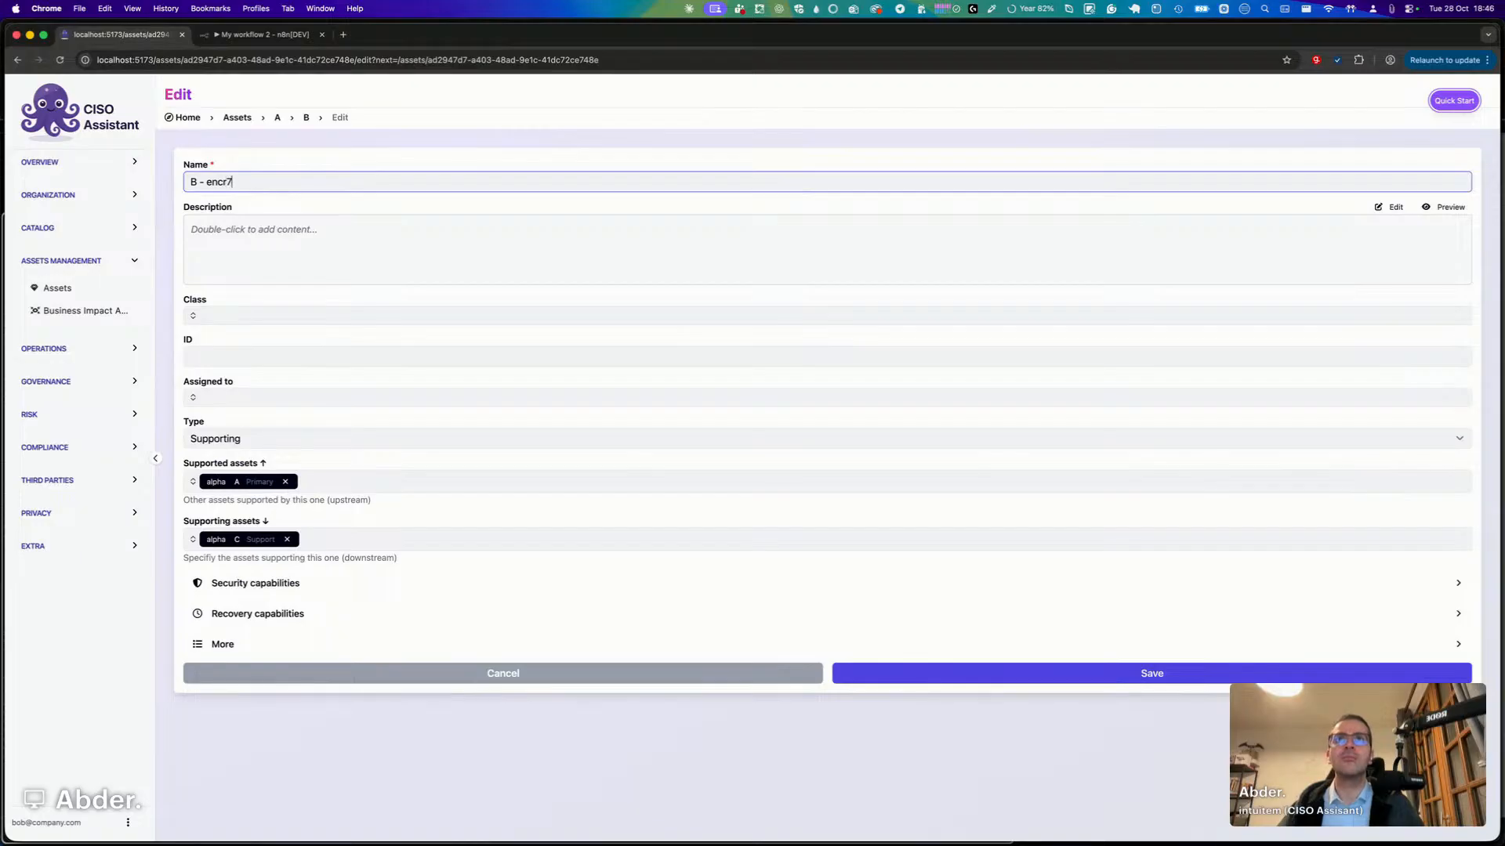
key("BackSpace")
type("yption ")
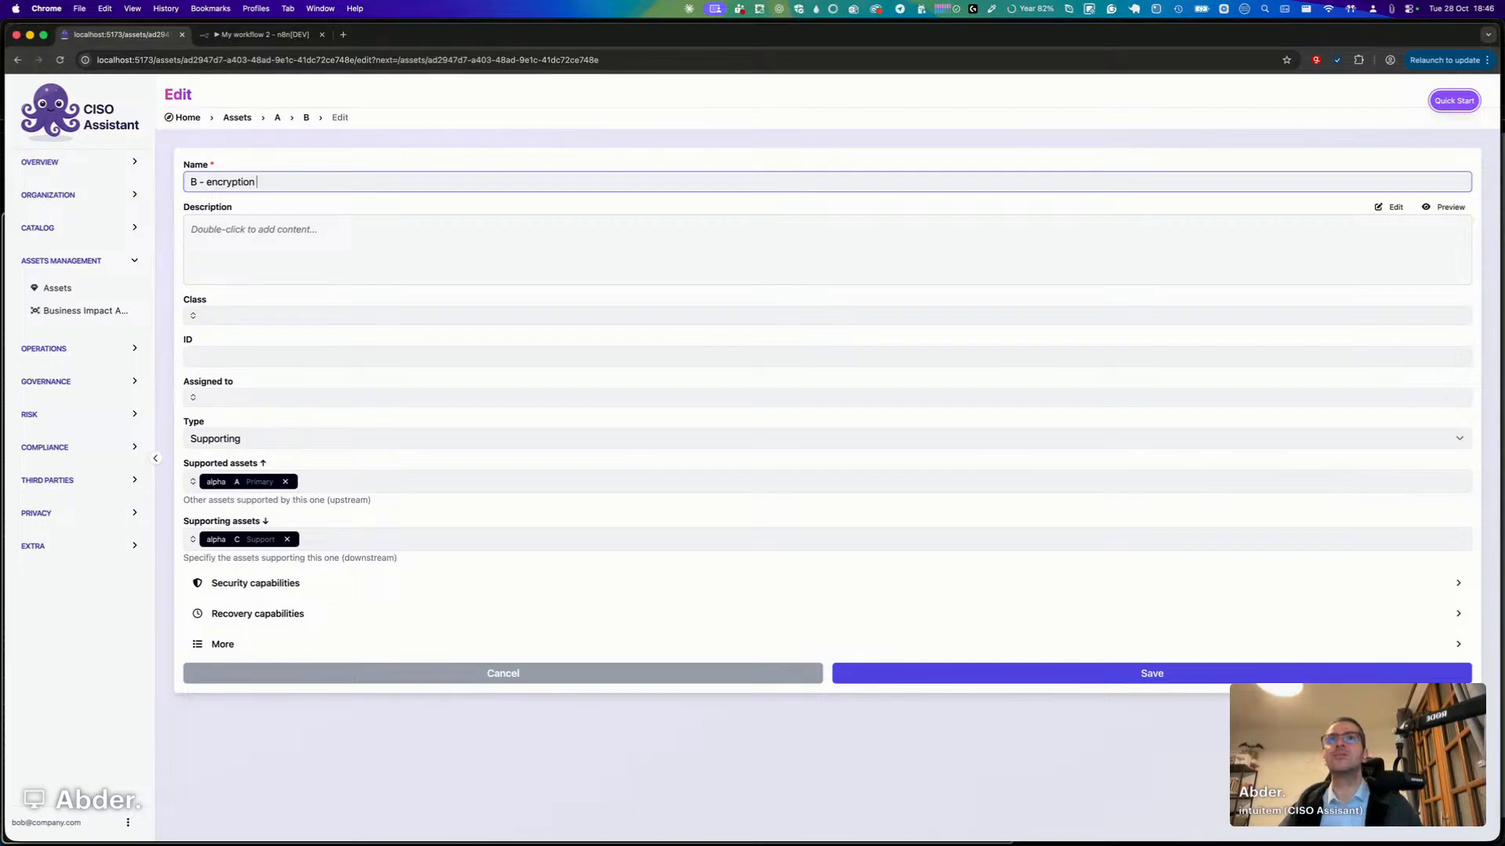
type("engine")
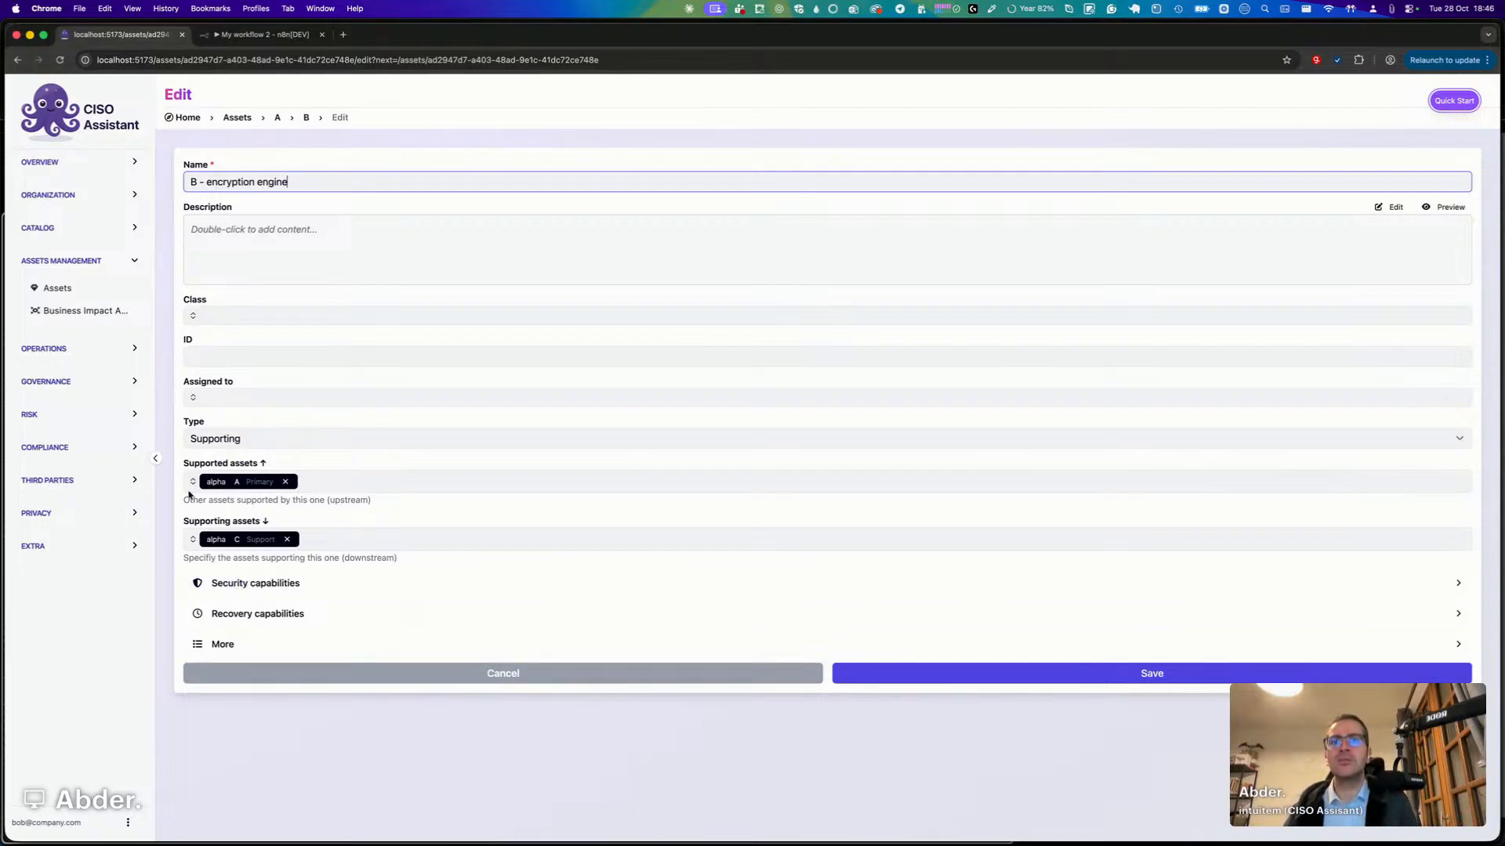
Review asset B's security capabilities, add Availability to its overridden capabilities and save the asset.
left_click(262, 583)
scroll(379, 618, "down", 3)
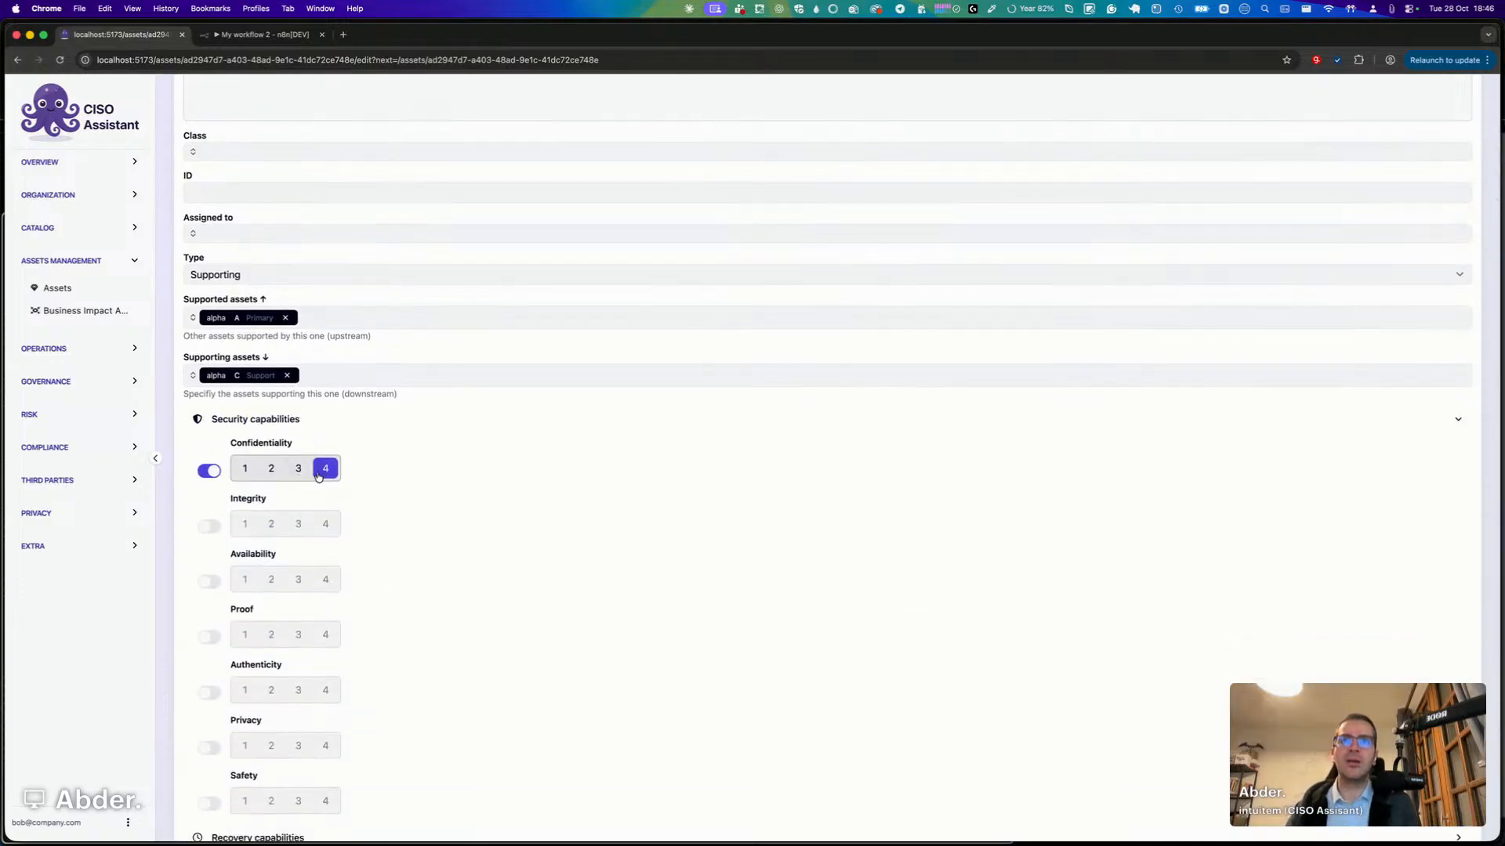
scroll(420, 507, "down", 3)
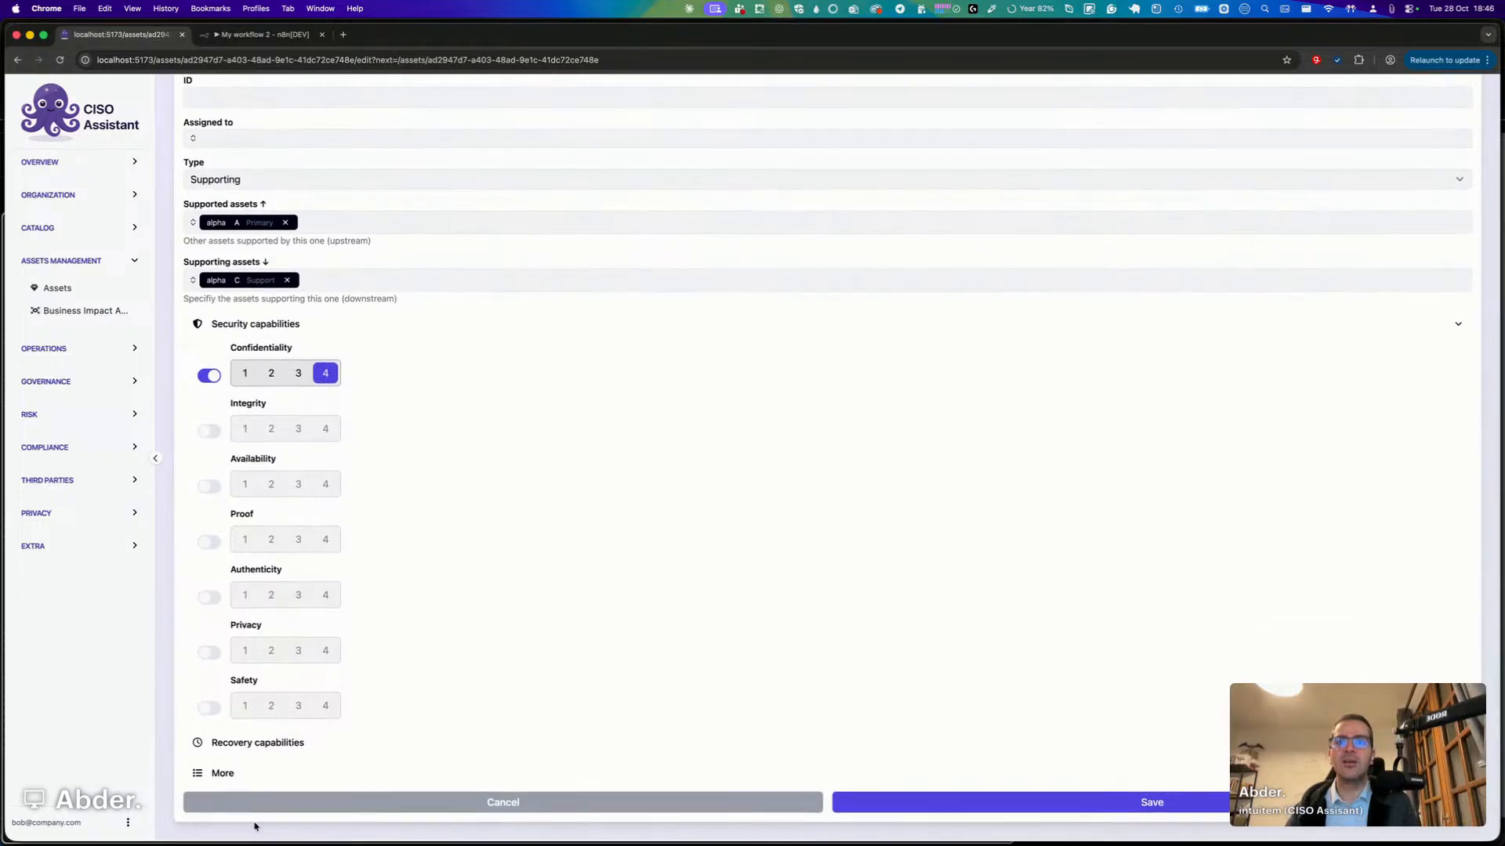
left_click(264, 786)
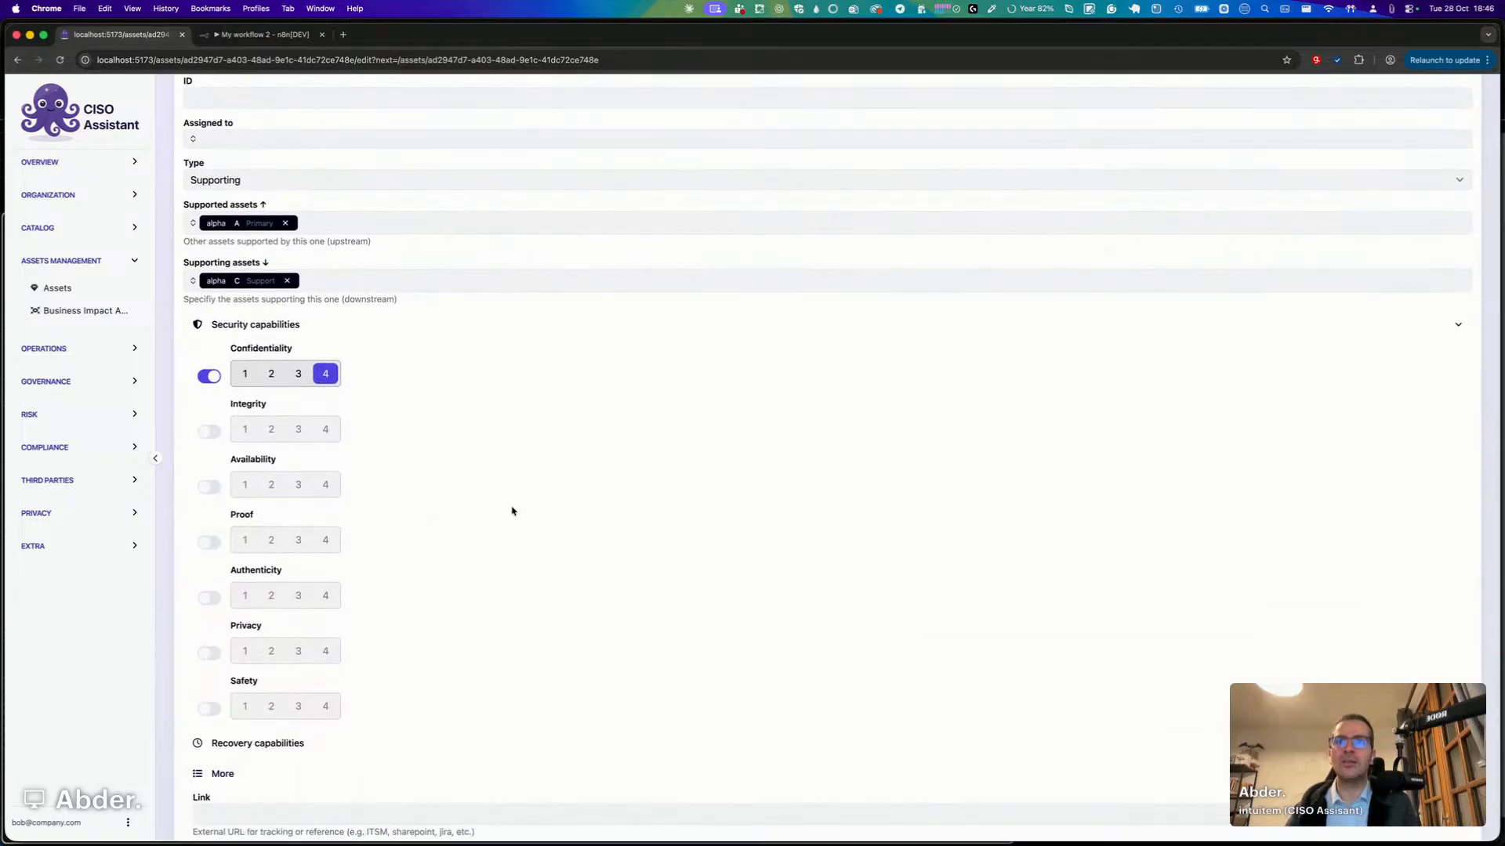
scroll(511, 511, "down", 5)
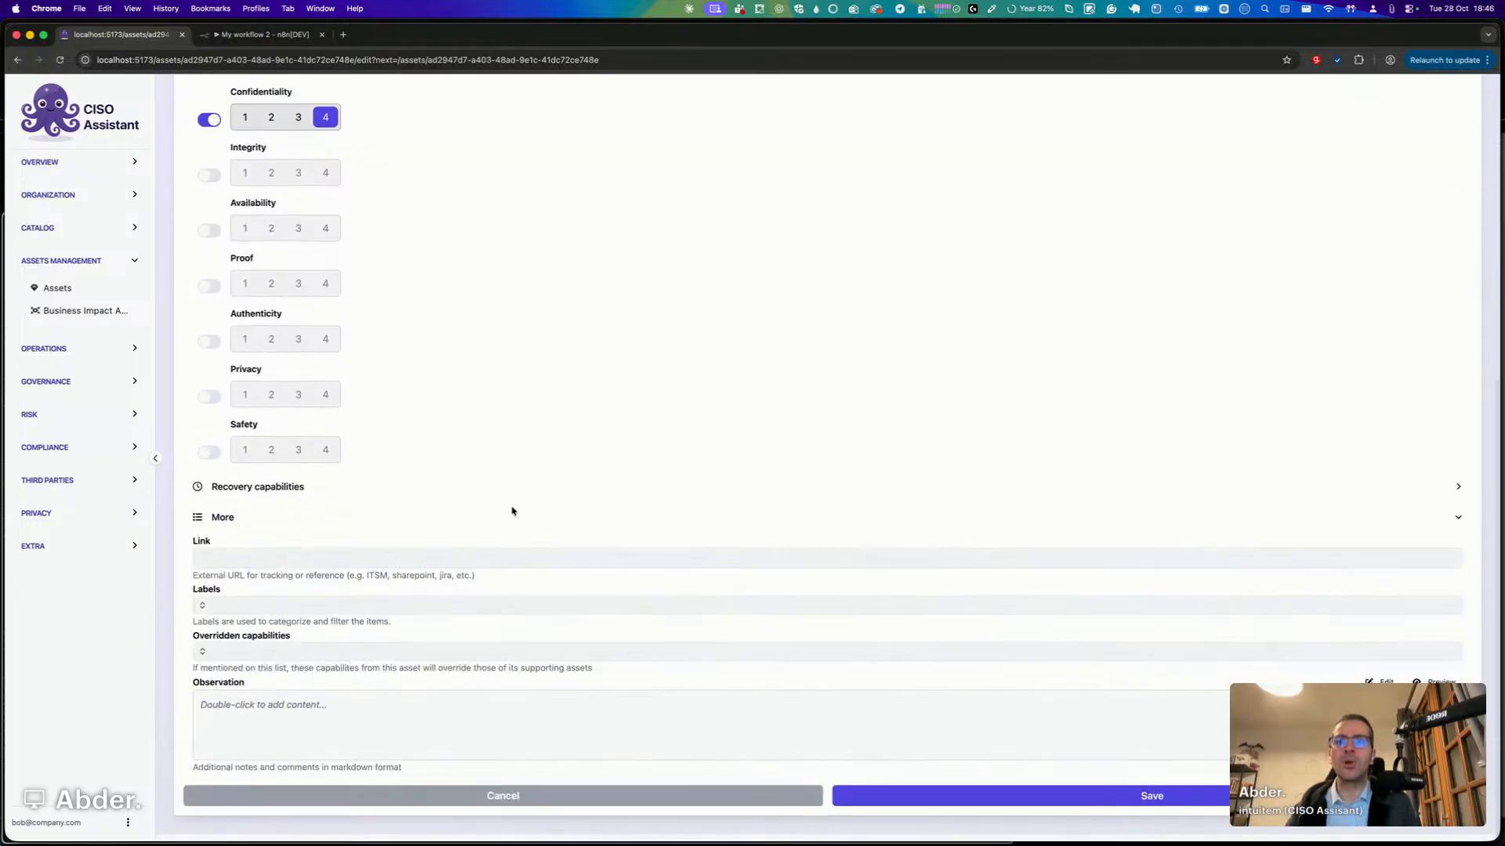
left_click(281, 657)
left_click(255, 704)
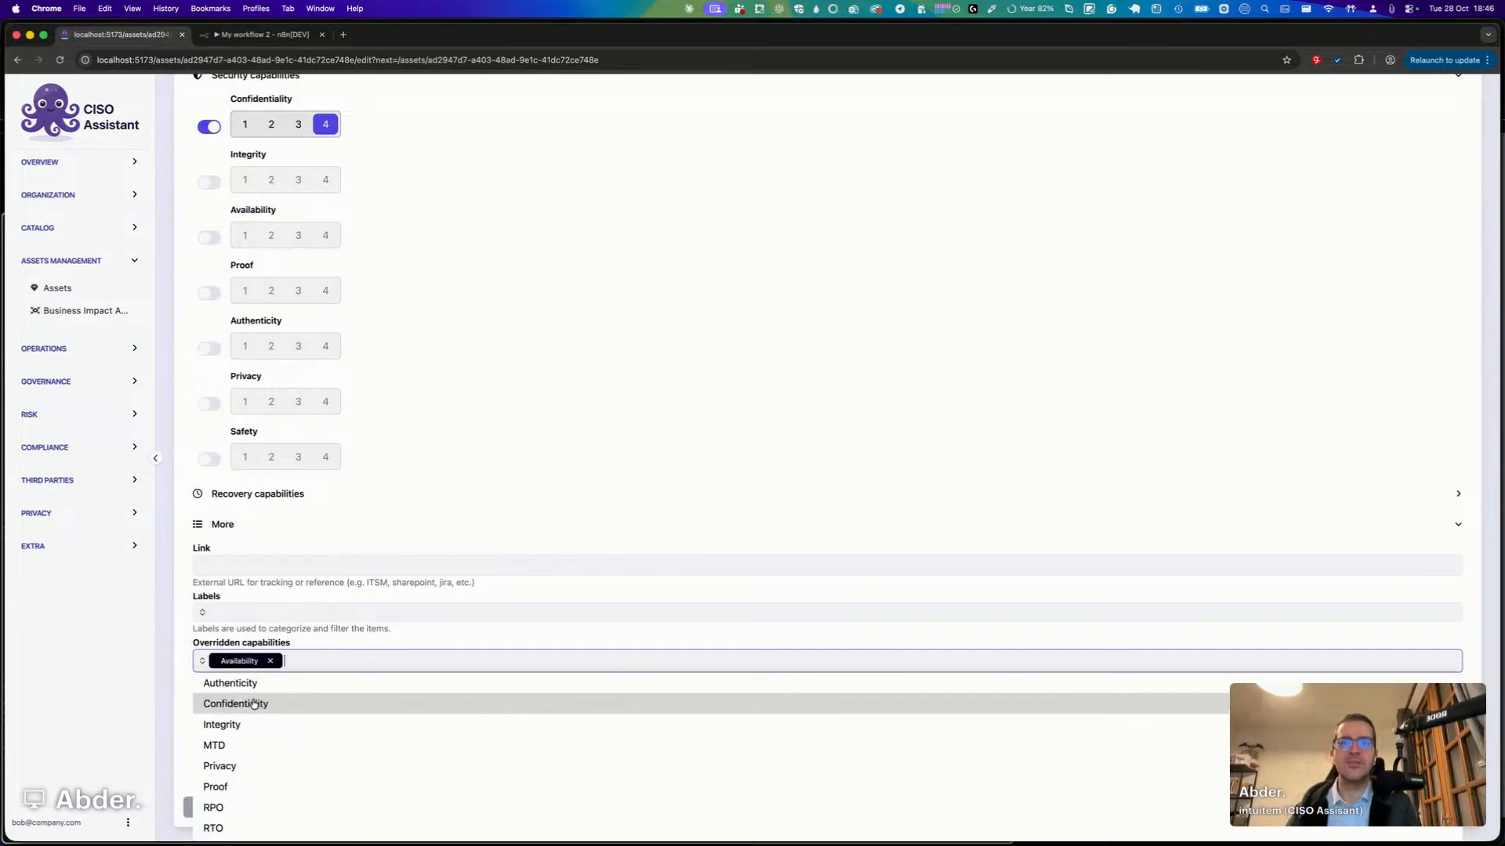
left_click(158, 645)
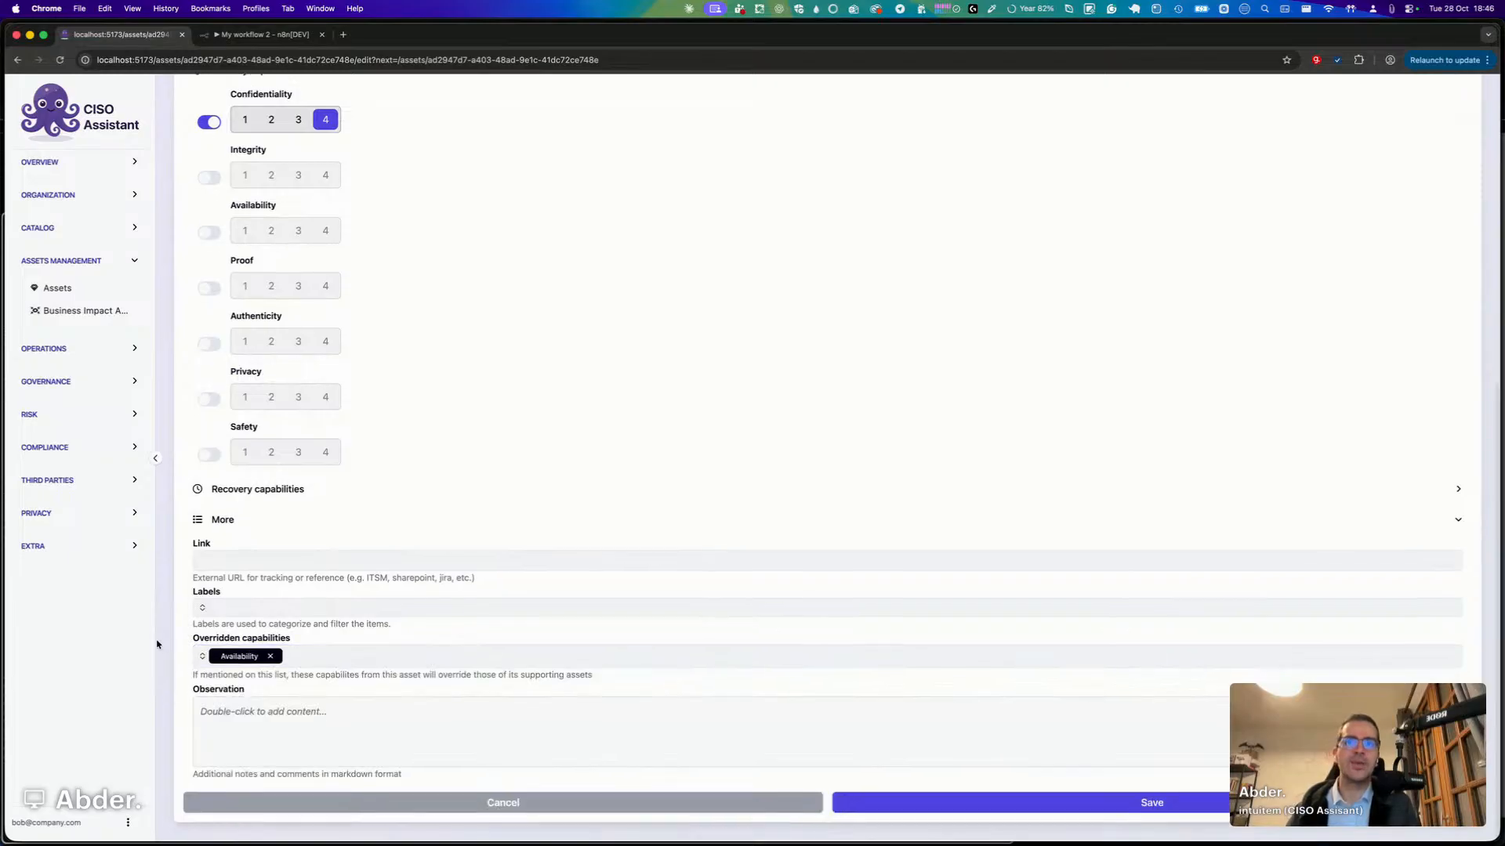
left_click(967, 812)
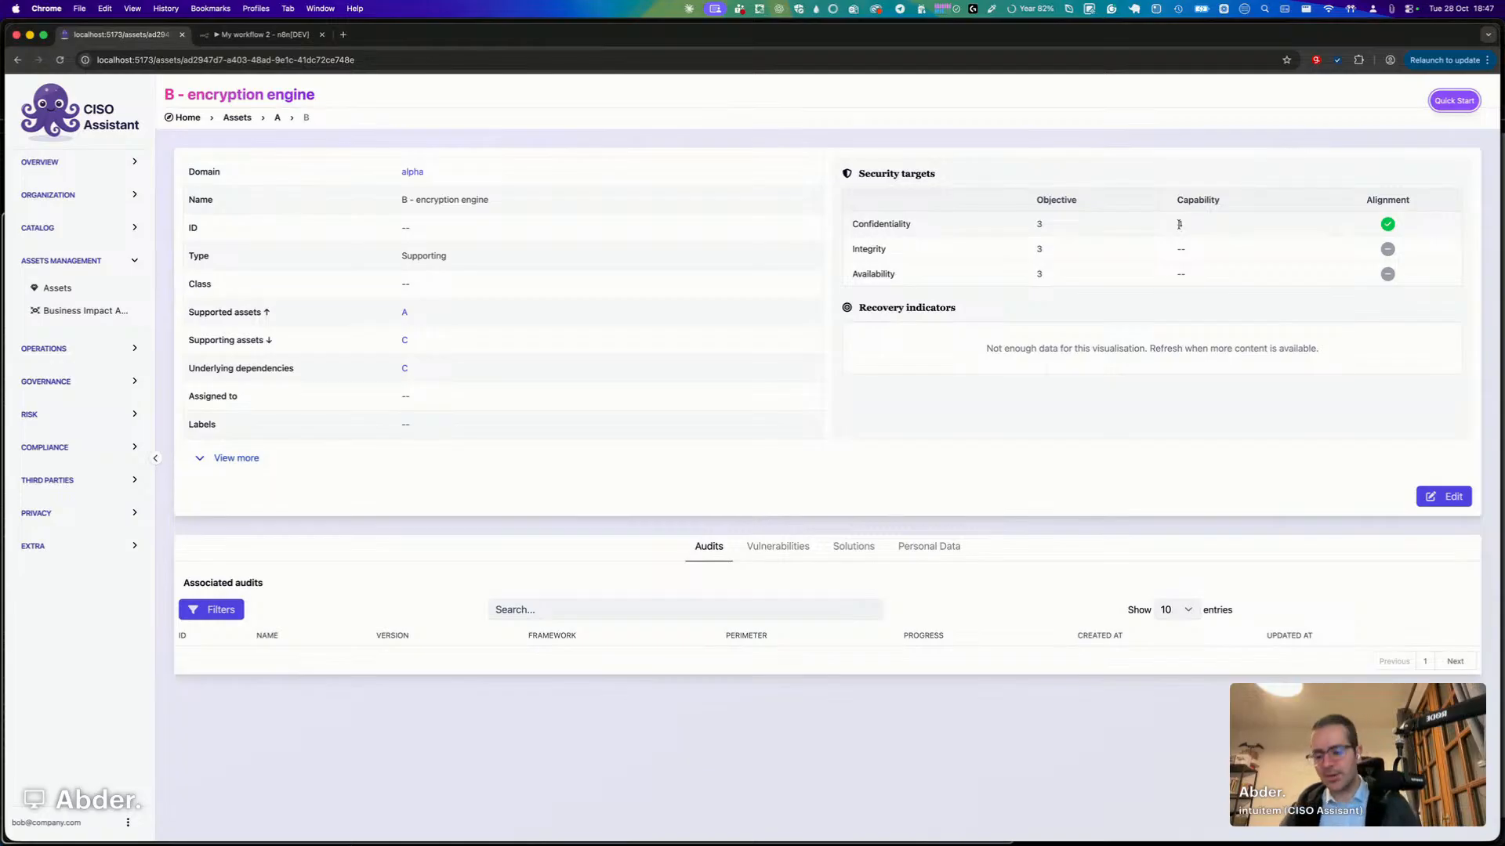
Switch to the Obsidian diagram and shift the Business function A circle slightly away from Business function B.
key("super+Tab")
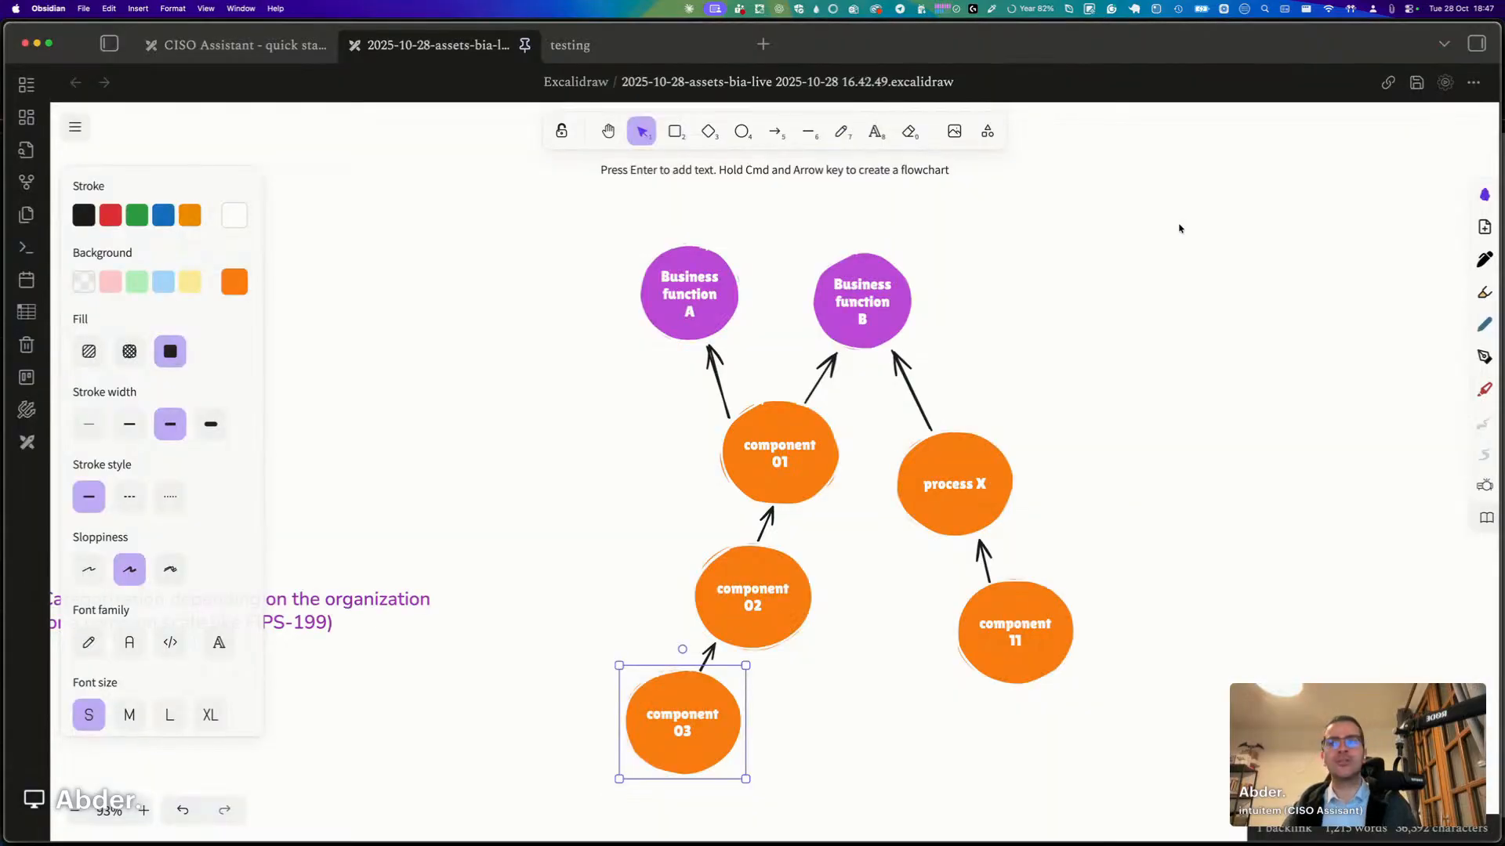
left_click(488, 516)
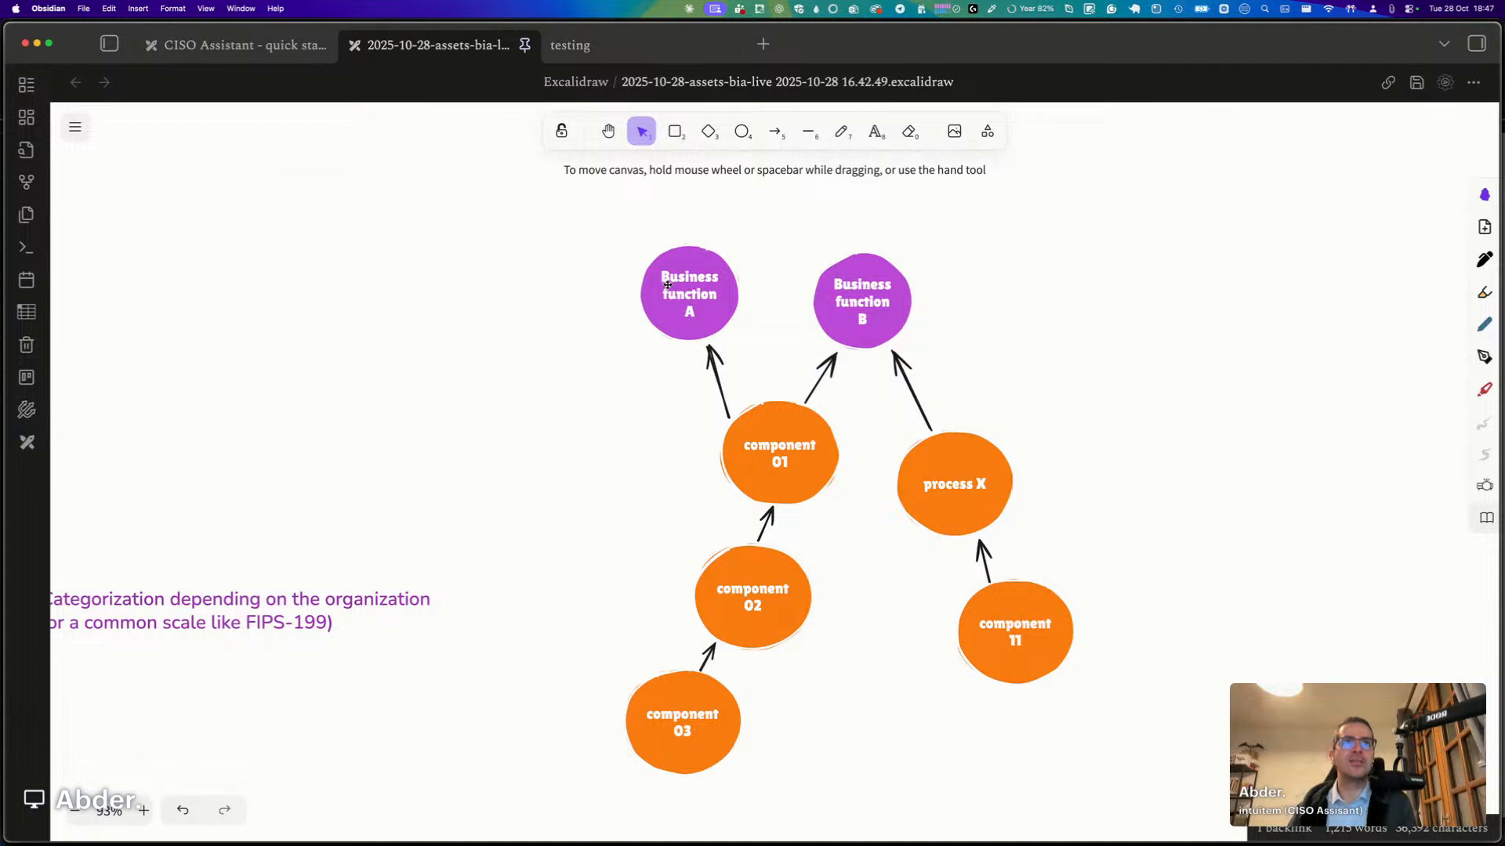
left_click_drag(692, 284, 674, 287)
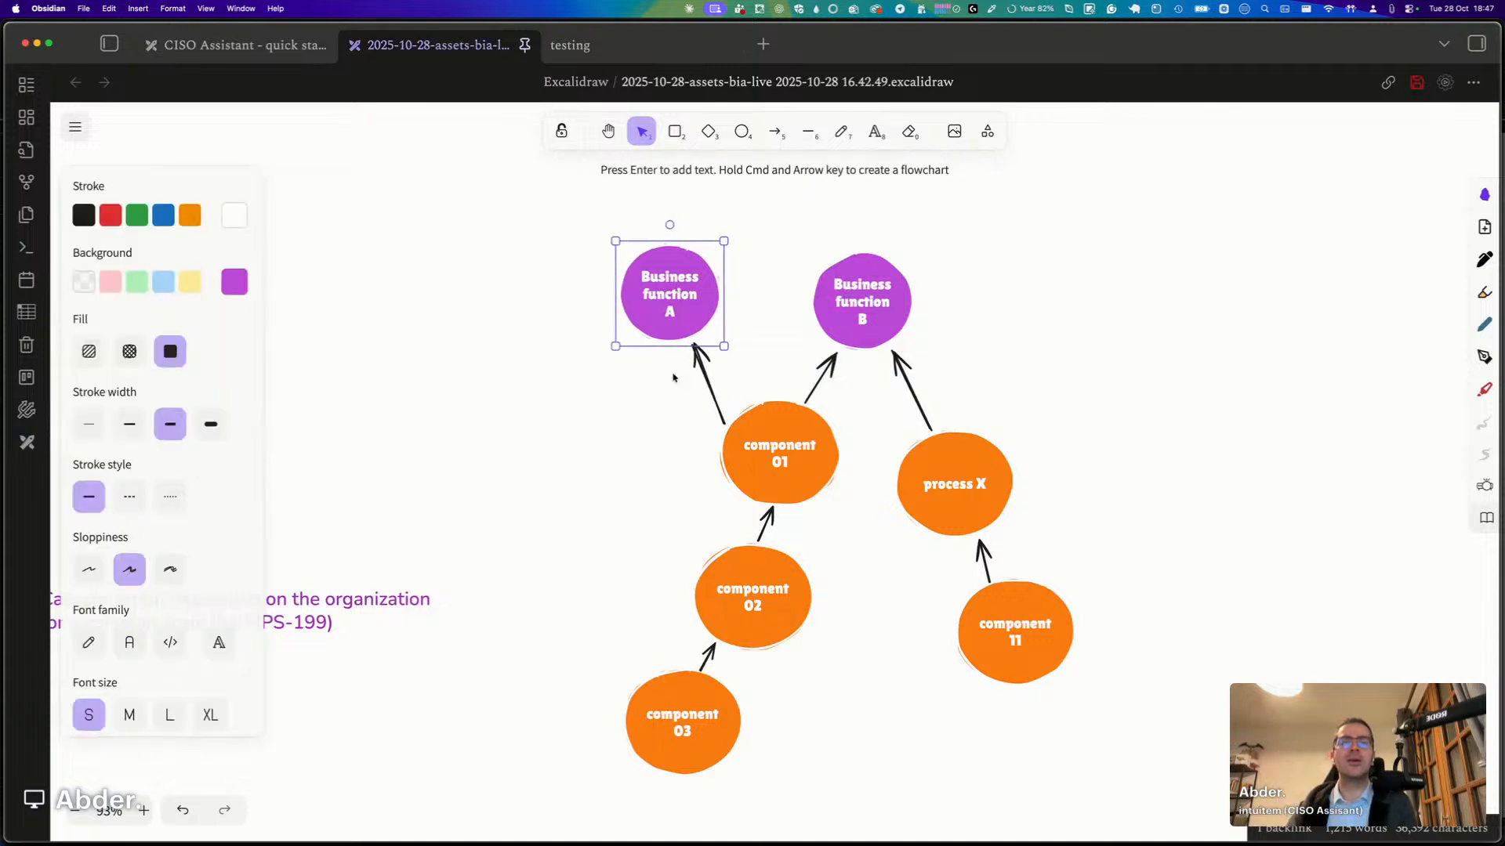
left_click(635, 462)
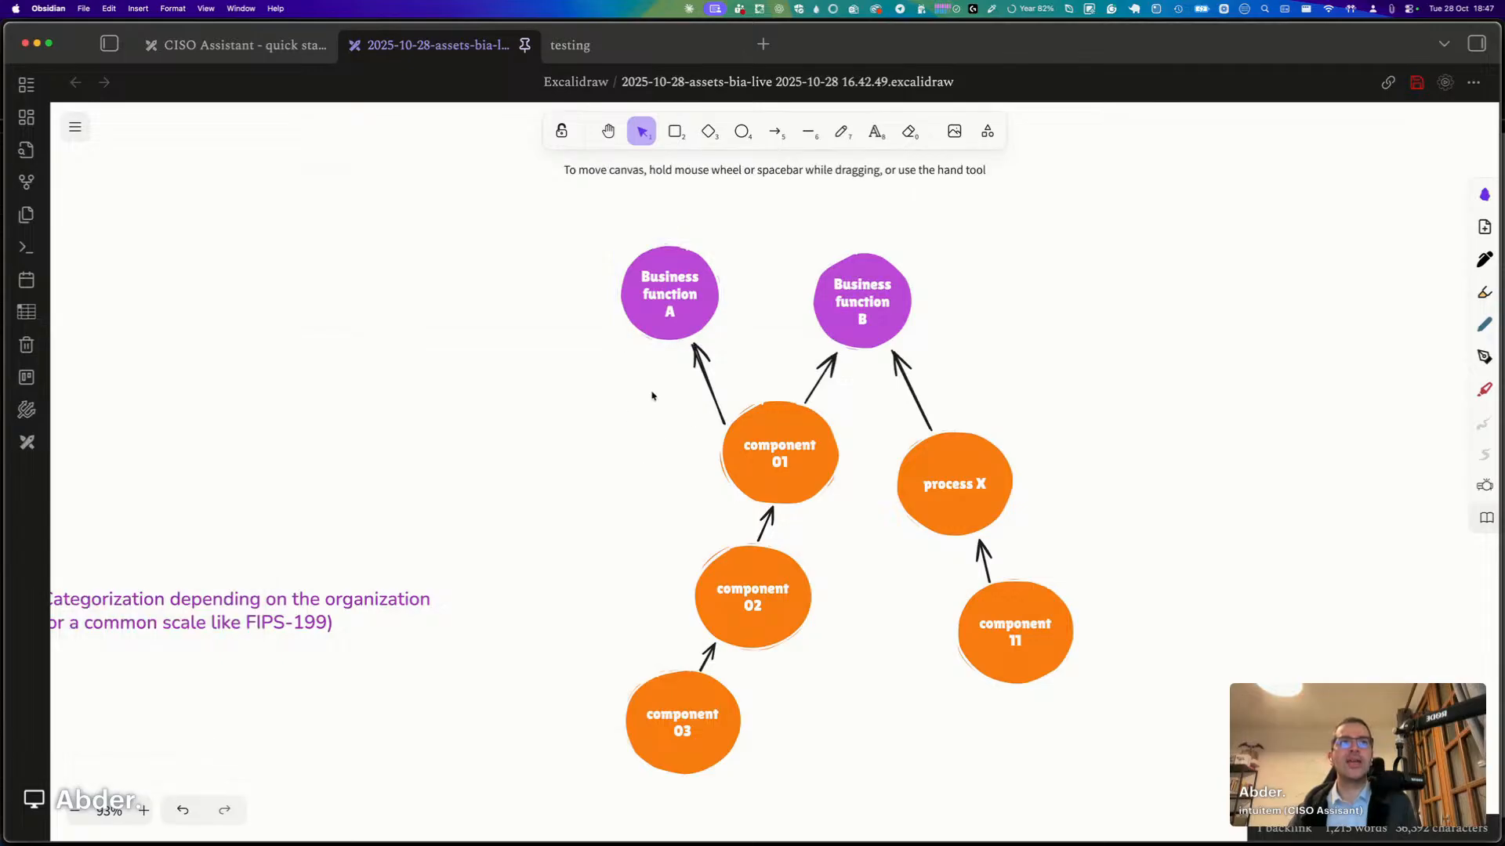
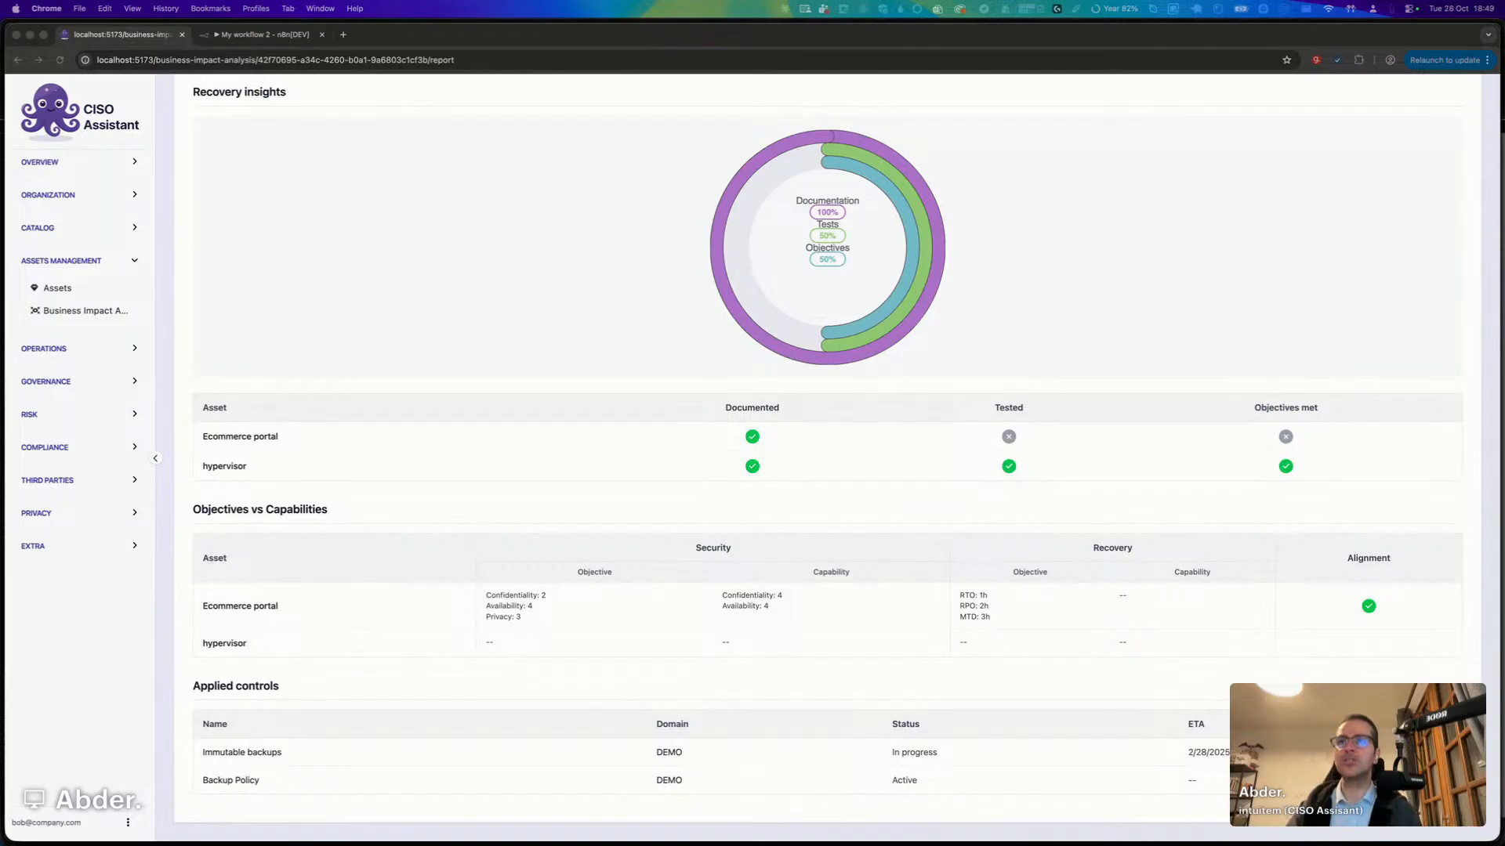
left_click(102, 552)
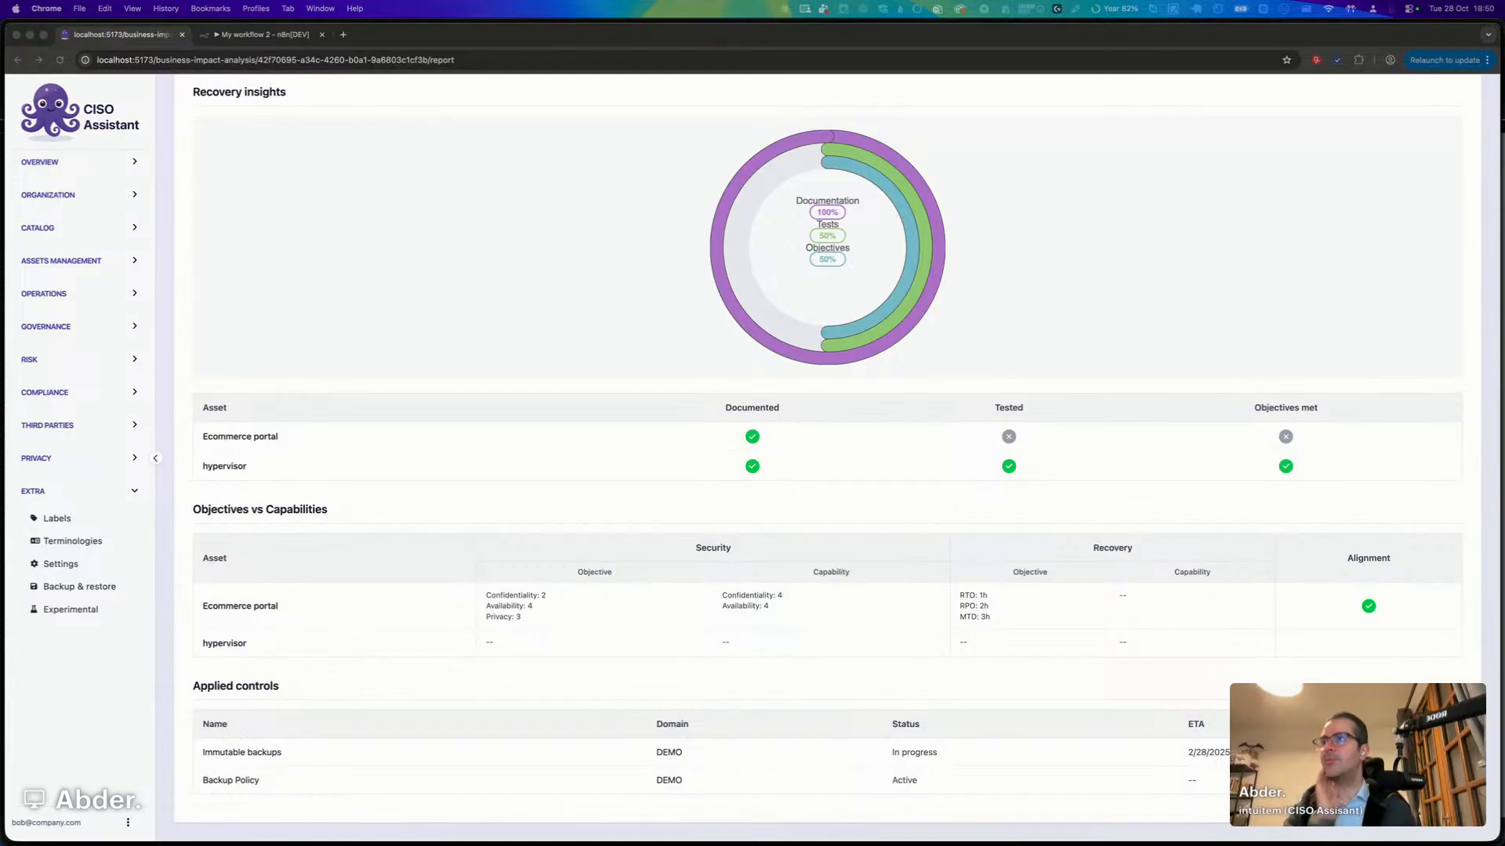
Switch to the Ghostty terminal, go to the ciso-assistant-community/cli folder in a new session with larger text, and list its files.
key("super+Tab")
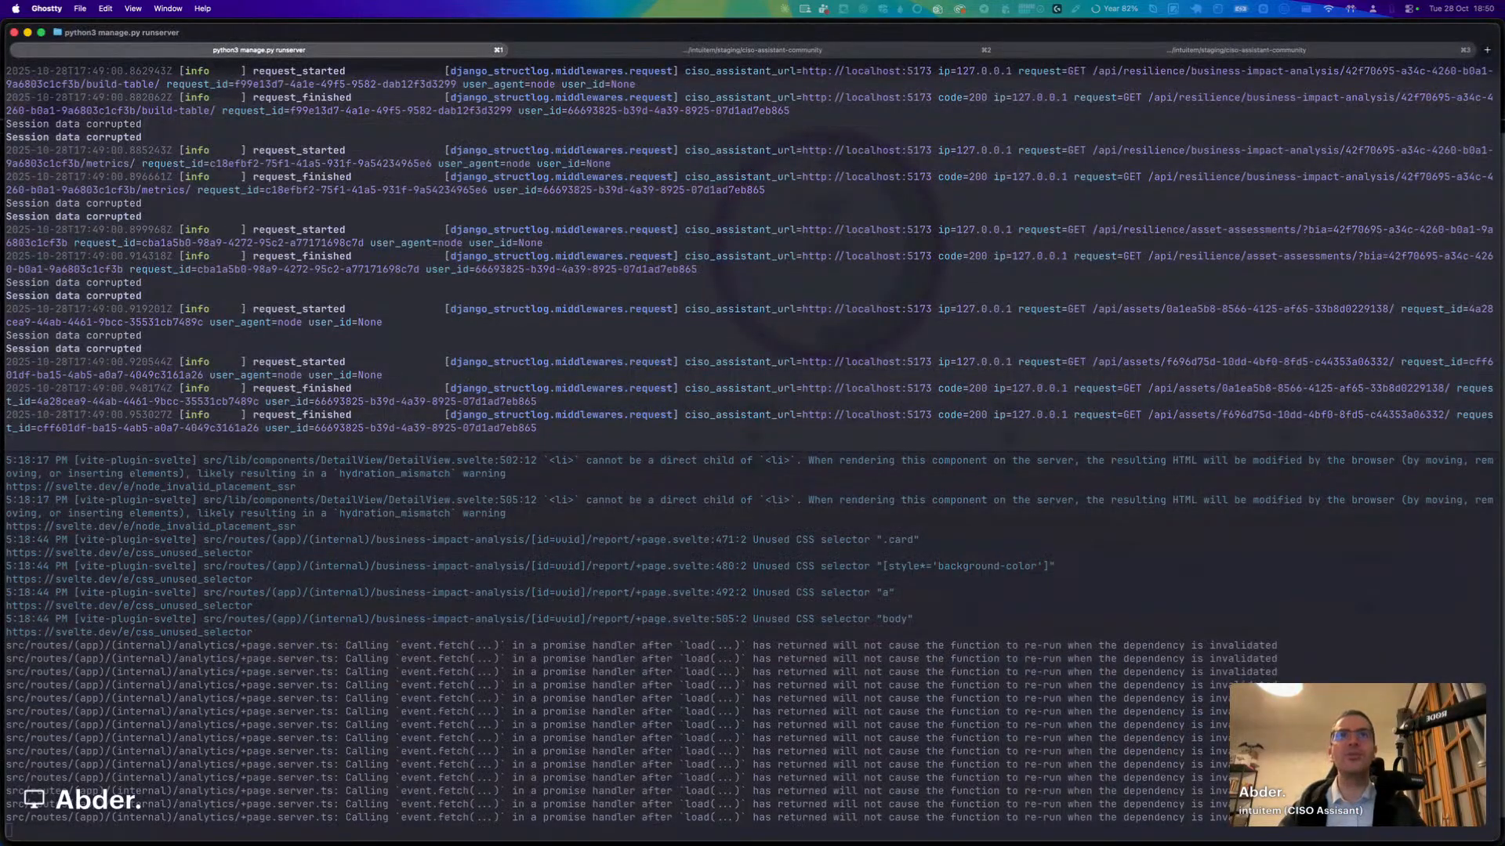
key("super+t")
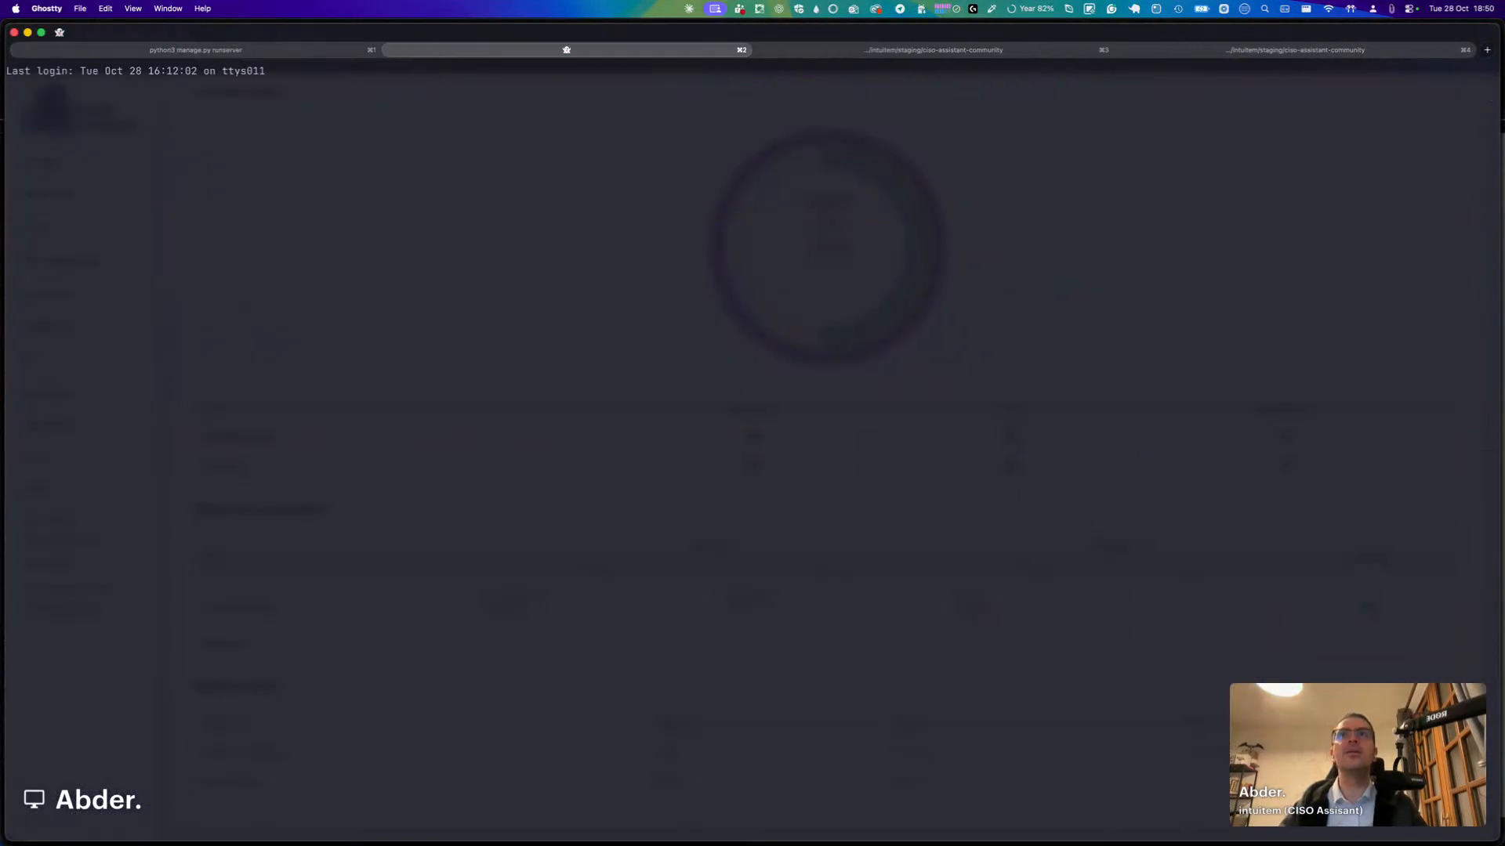
type("cd ..")
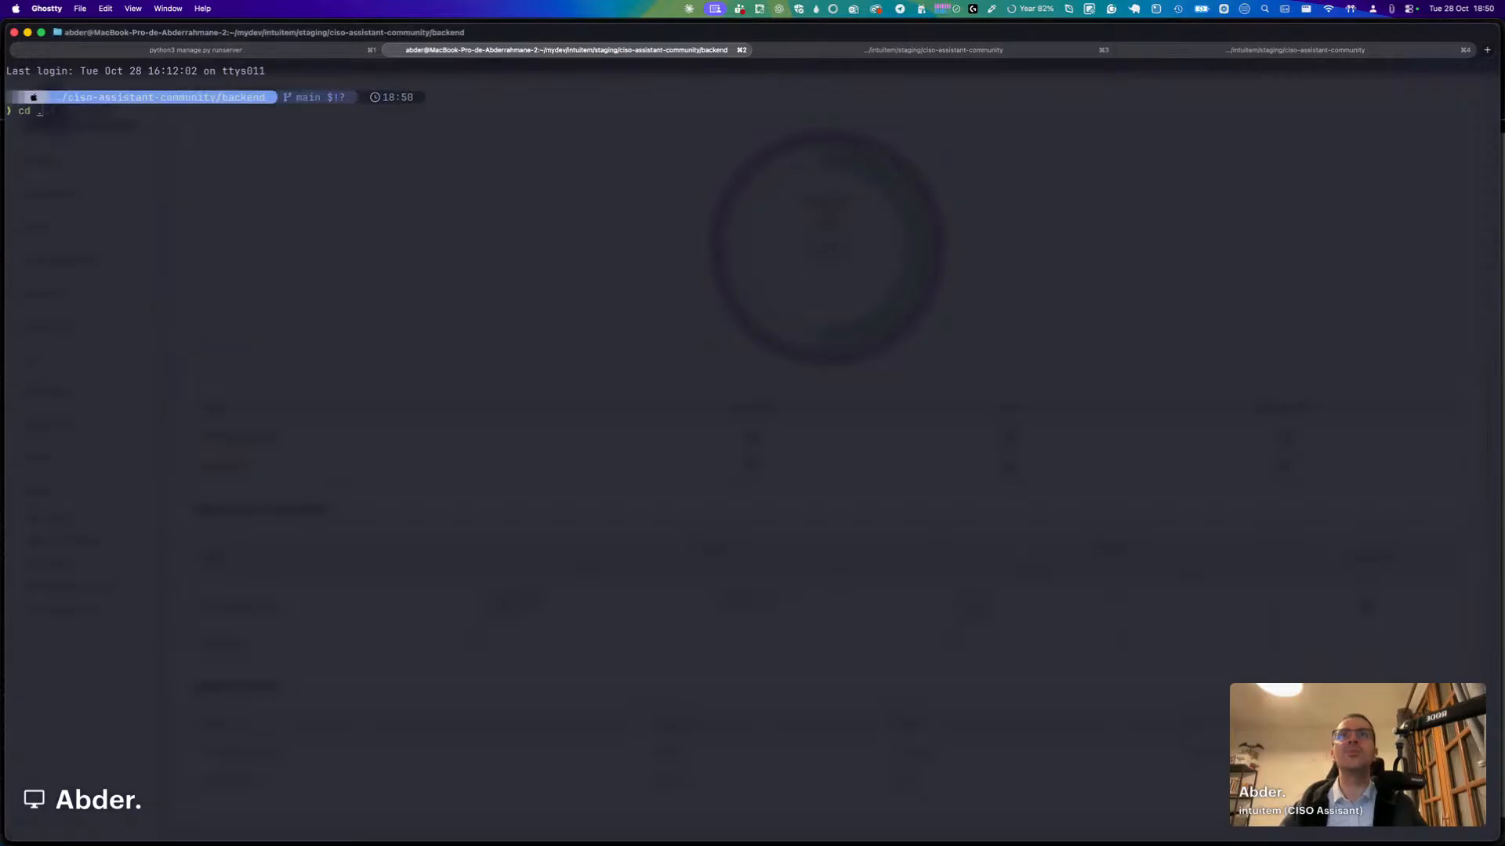
key("Return")
type("cd cli")
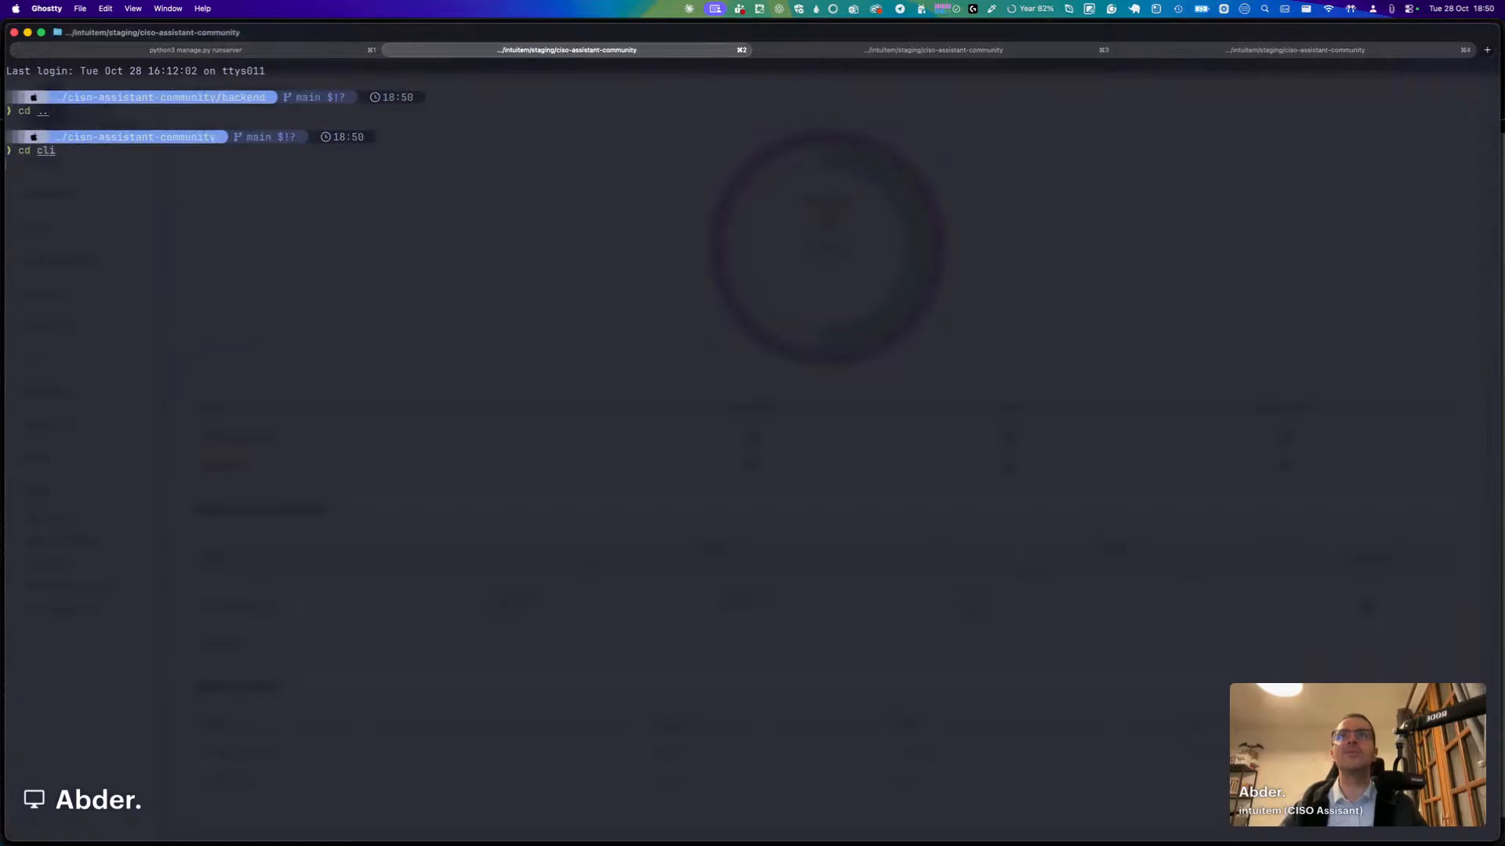
key("Return")
key("super+equal")
key("super+equal")
key("super+equal")
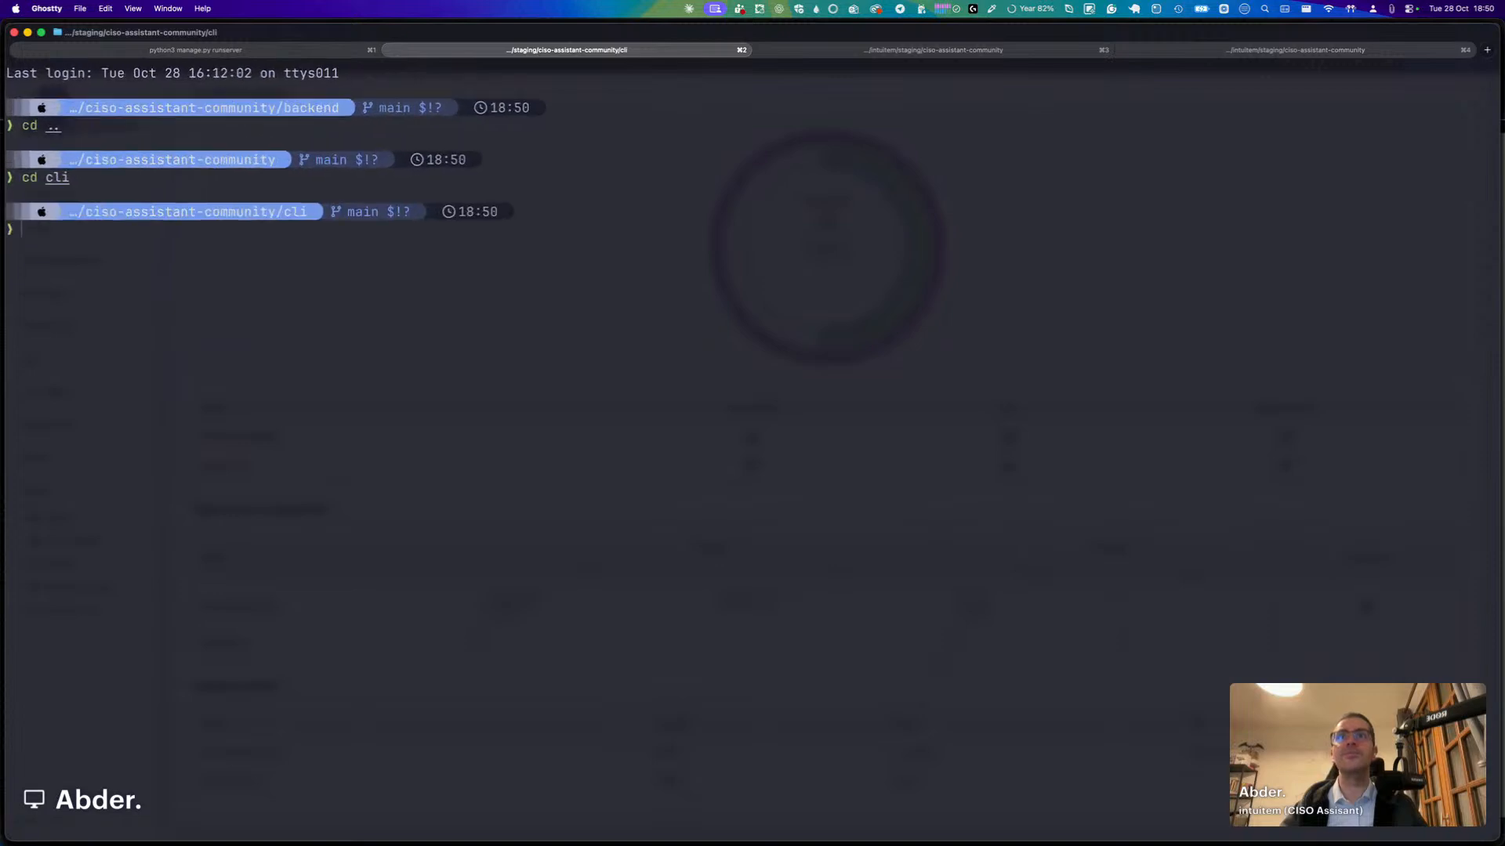
type("ls")
key("Return")
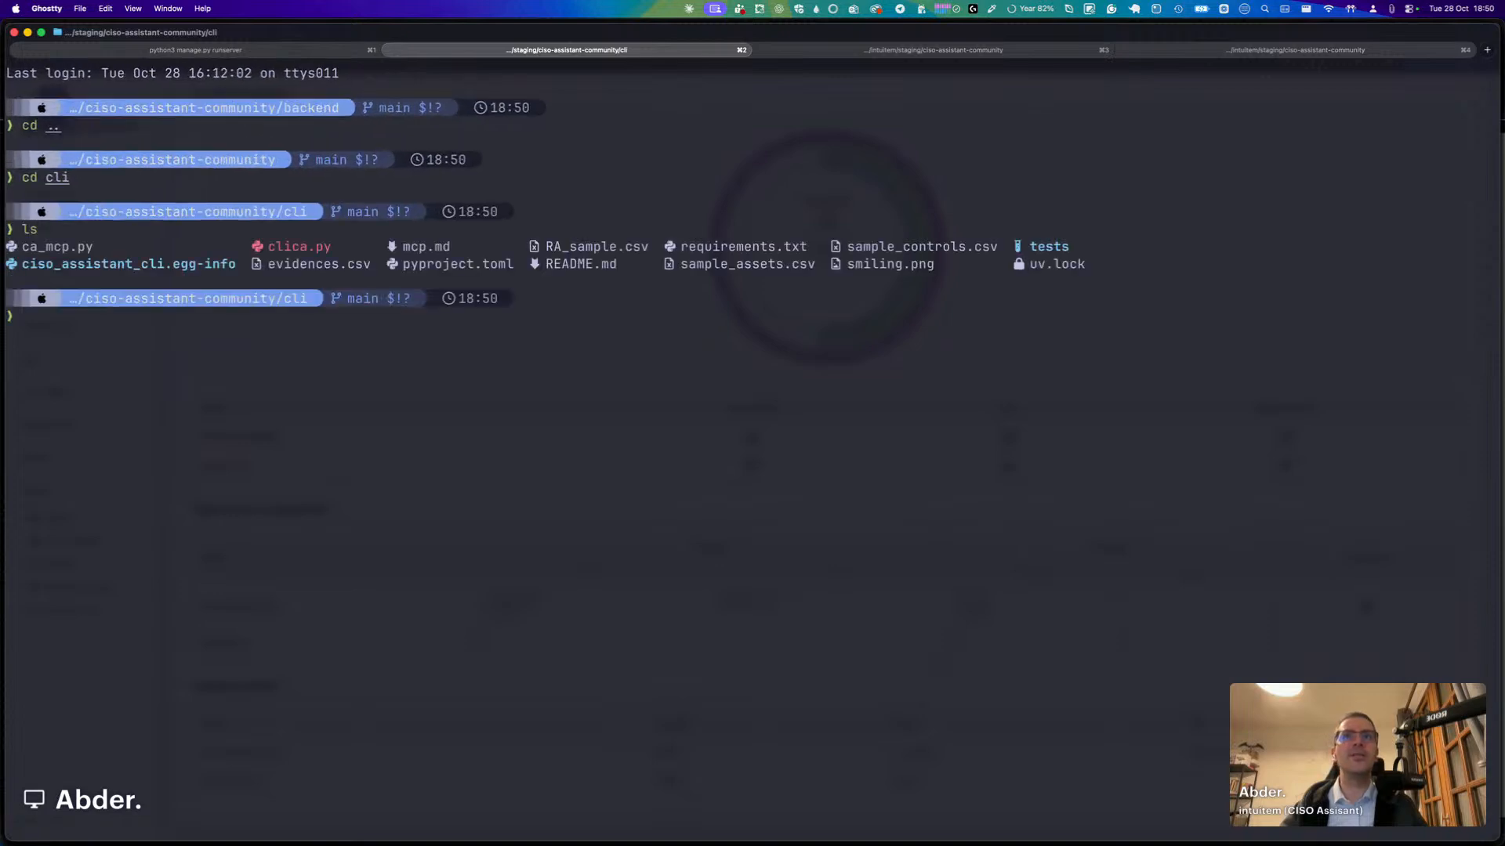
Open README.md with the n command, look through the CLICA documentation to its end, and quit the editor.
type("n r")
key("Tab")
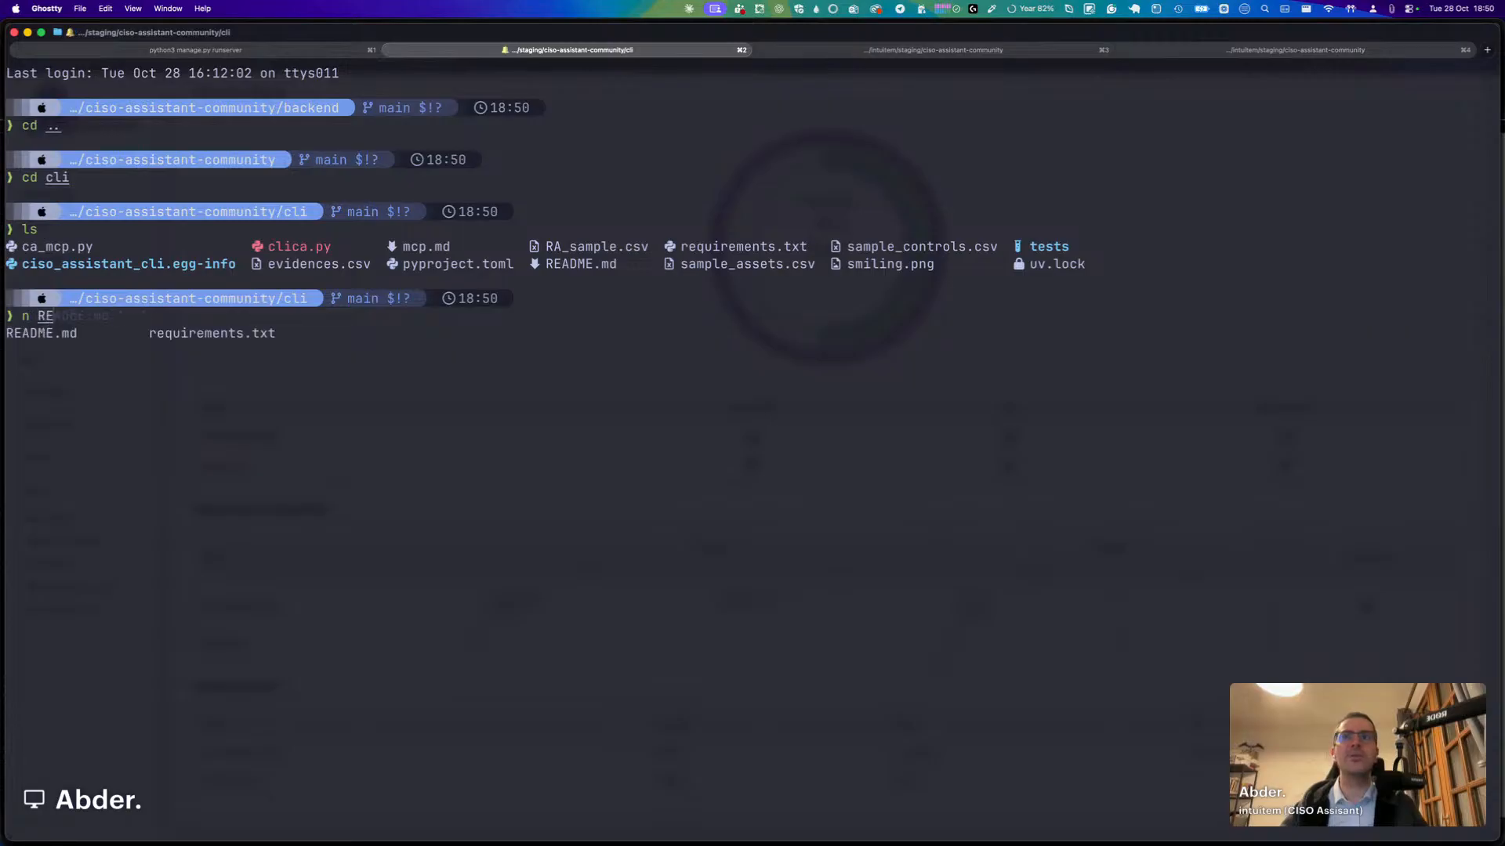
key("Tab")
key("Return")
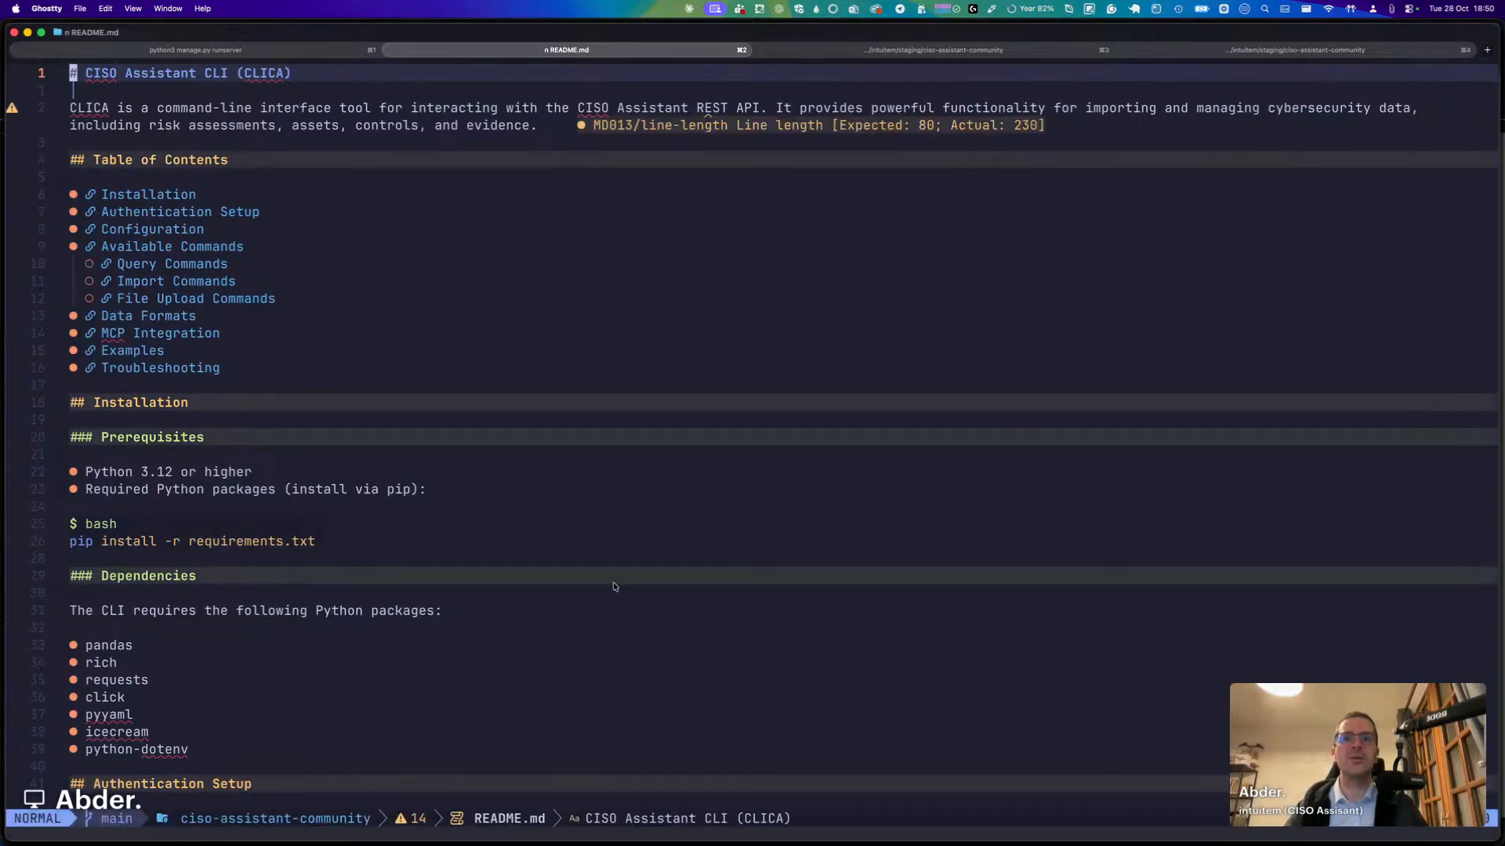
scroll(571, 508, "down", 20)
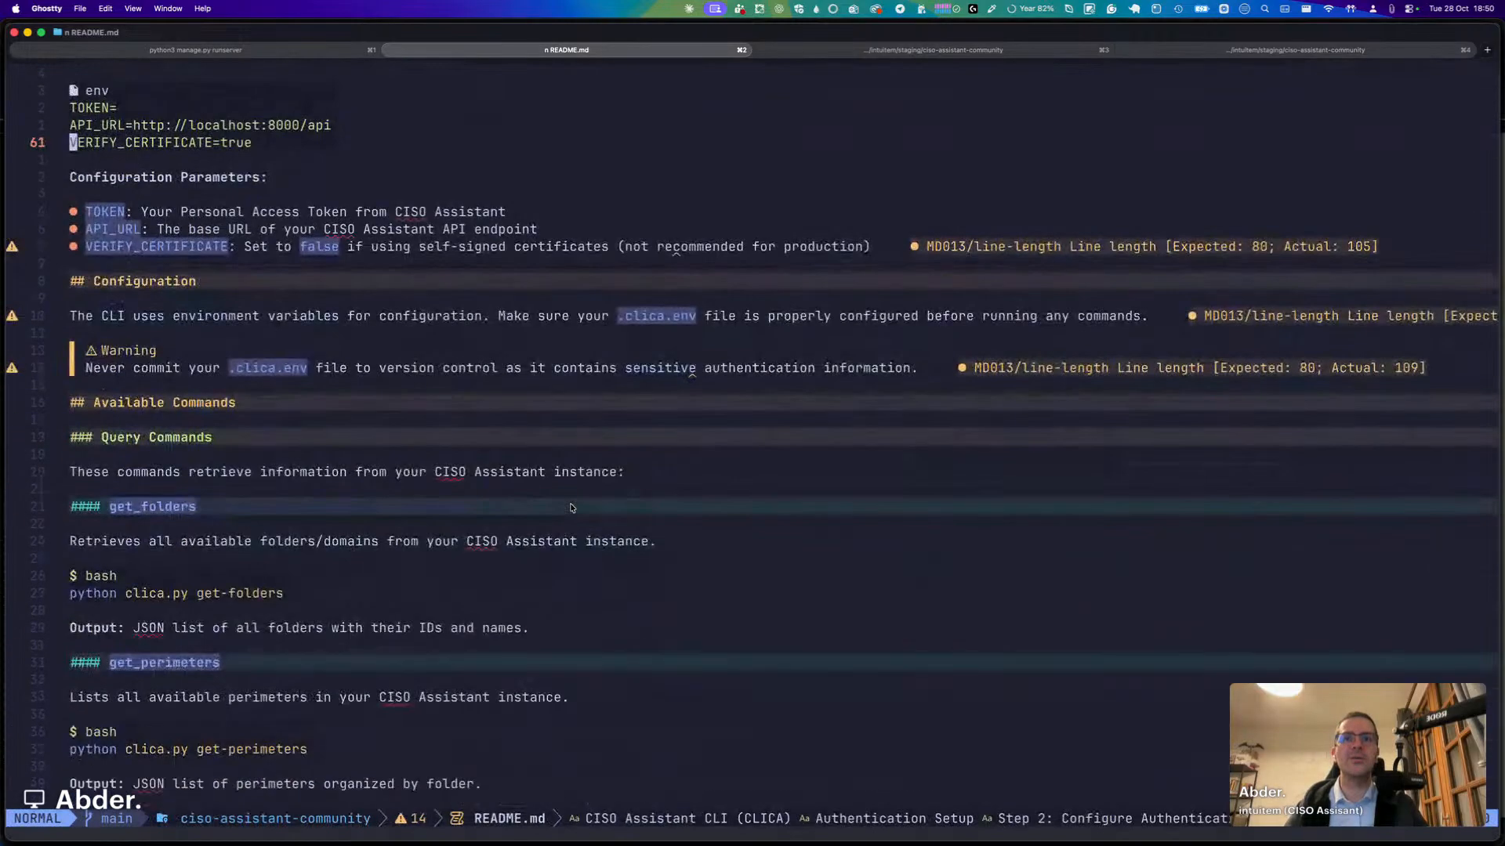
scroll(570, 508, "down", 20)
scroll(570, 508, "down", 20)
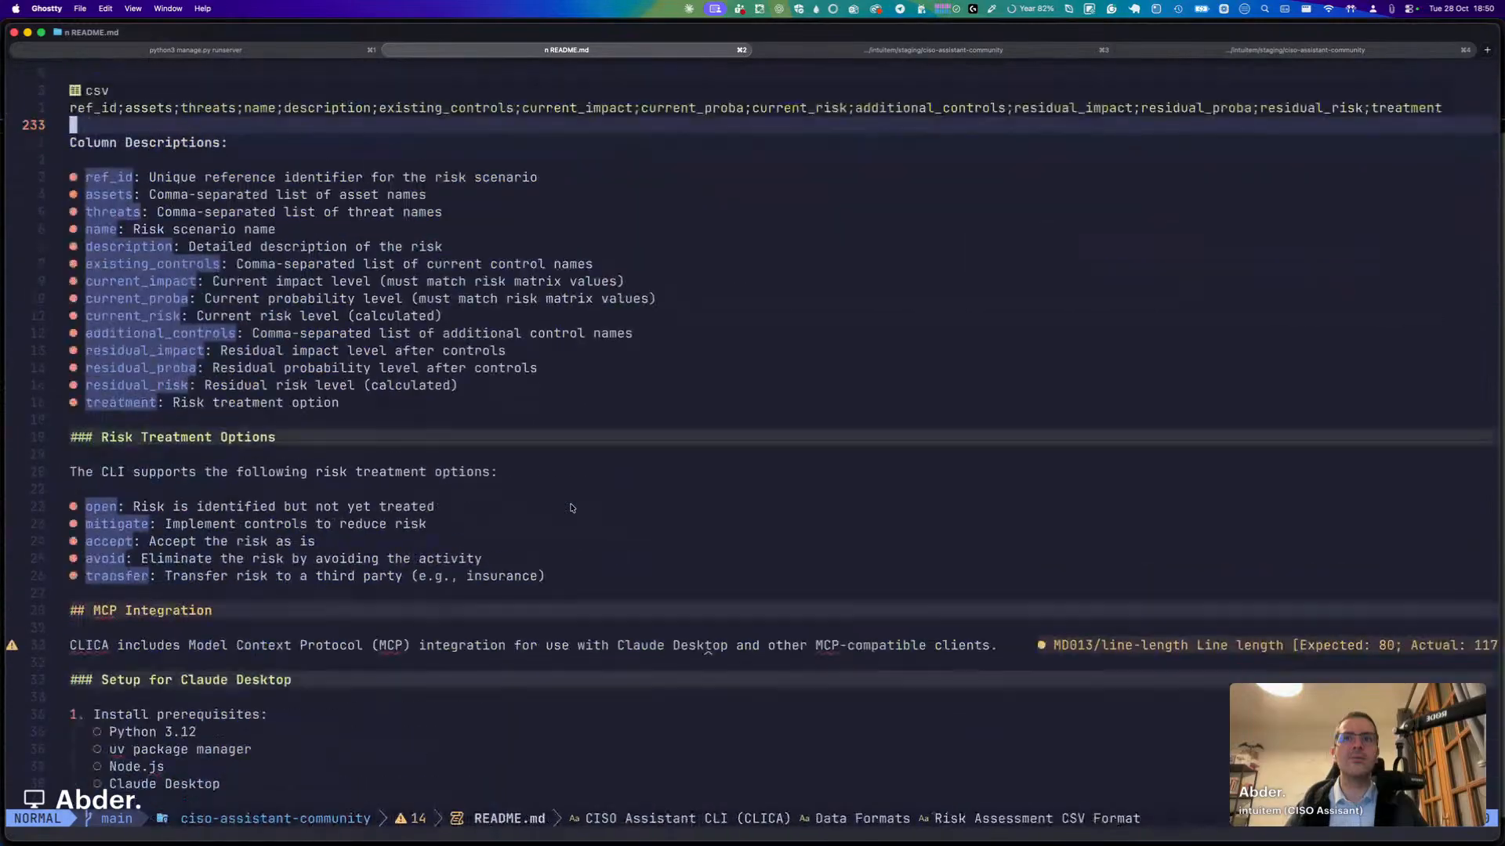
scroll(571, 508, "down", 15)
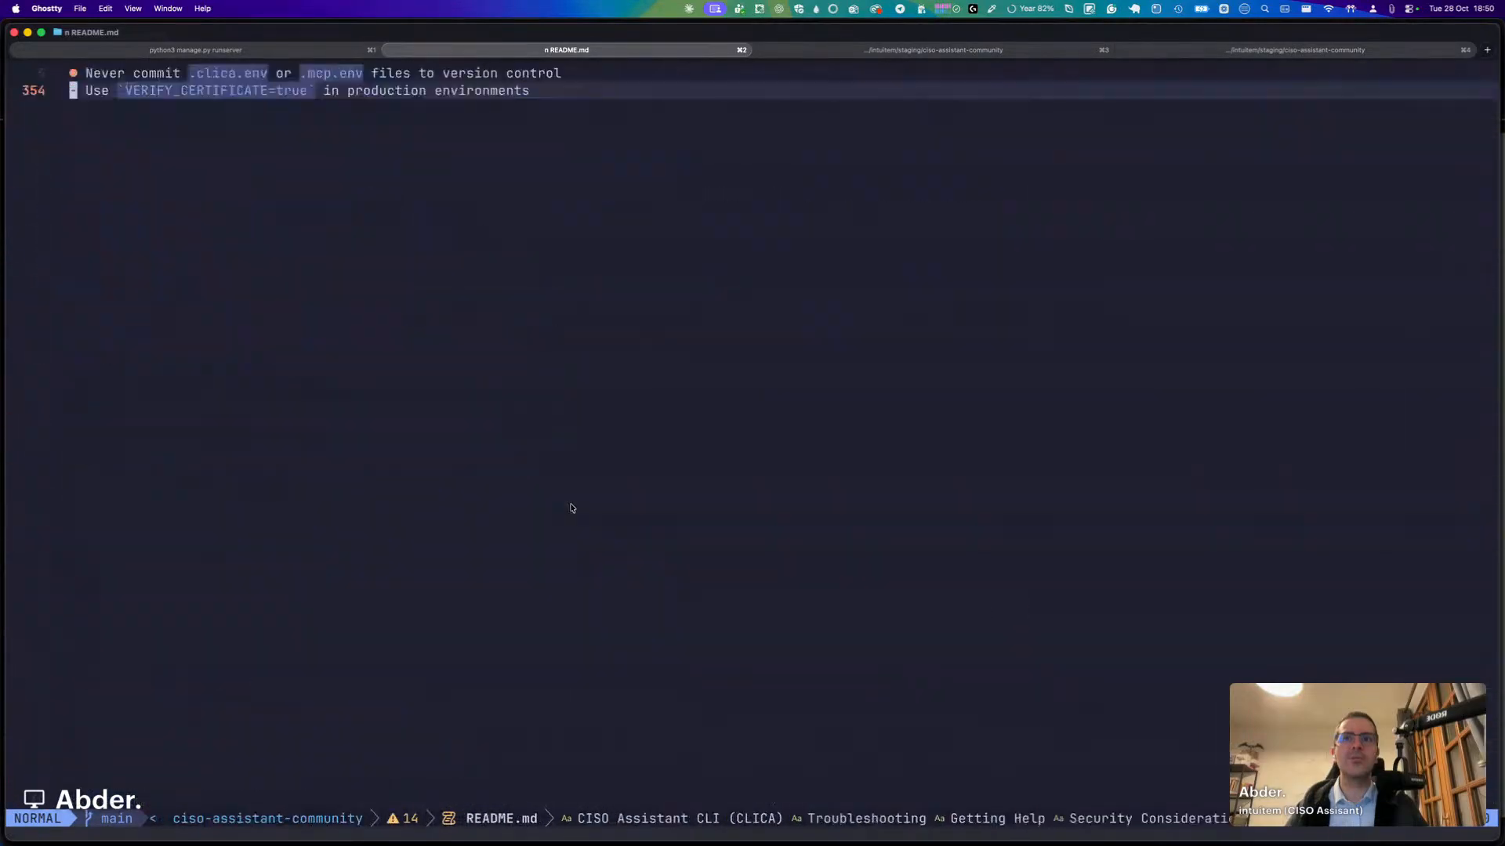
scroll(571, 508, "up", 12)
type(":q")
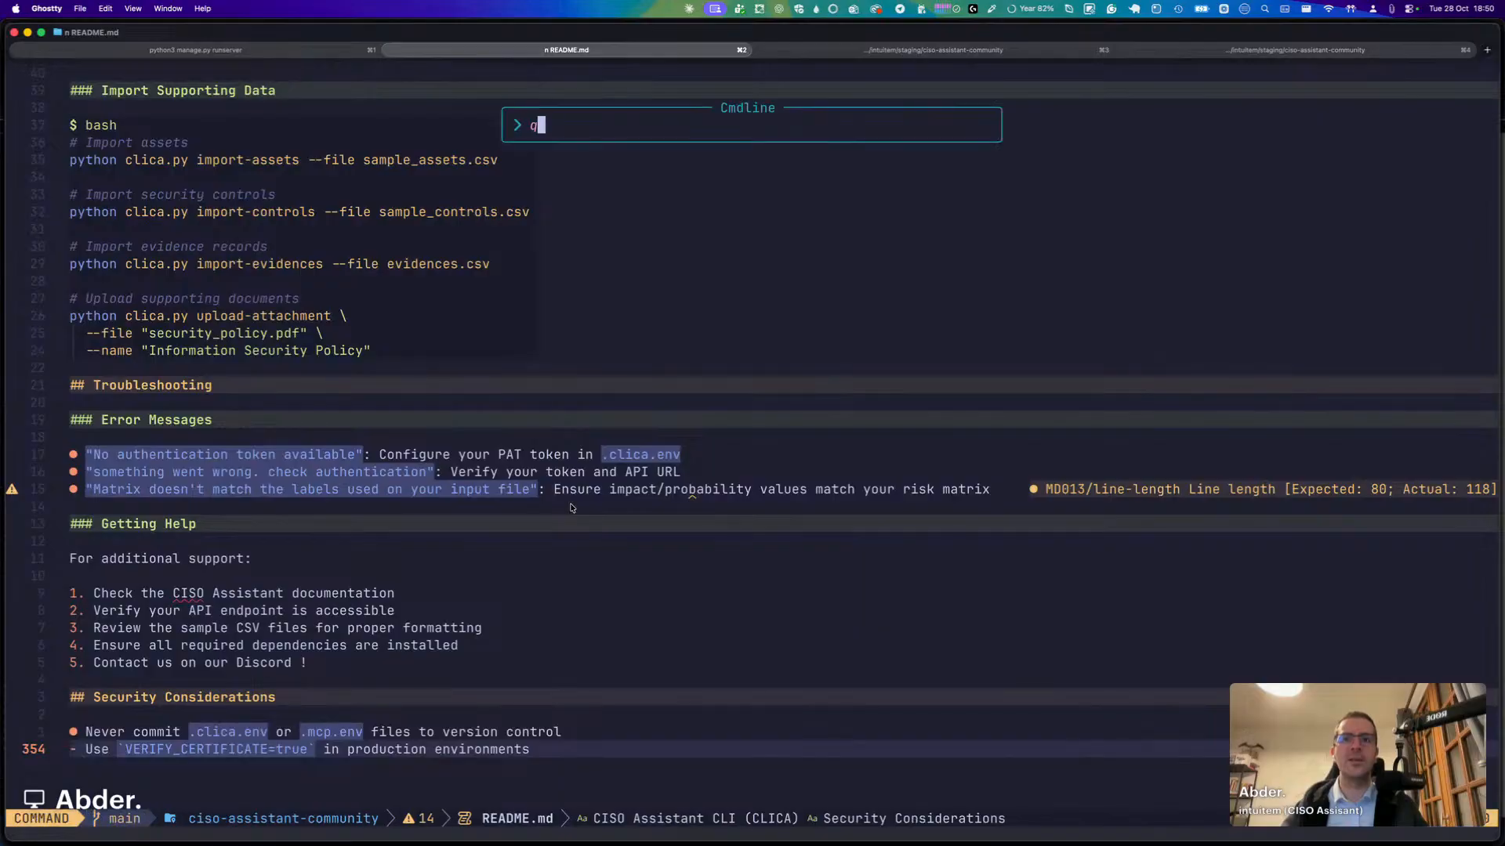
key("Return")
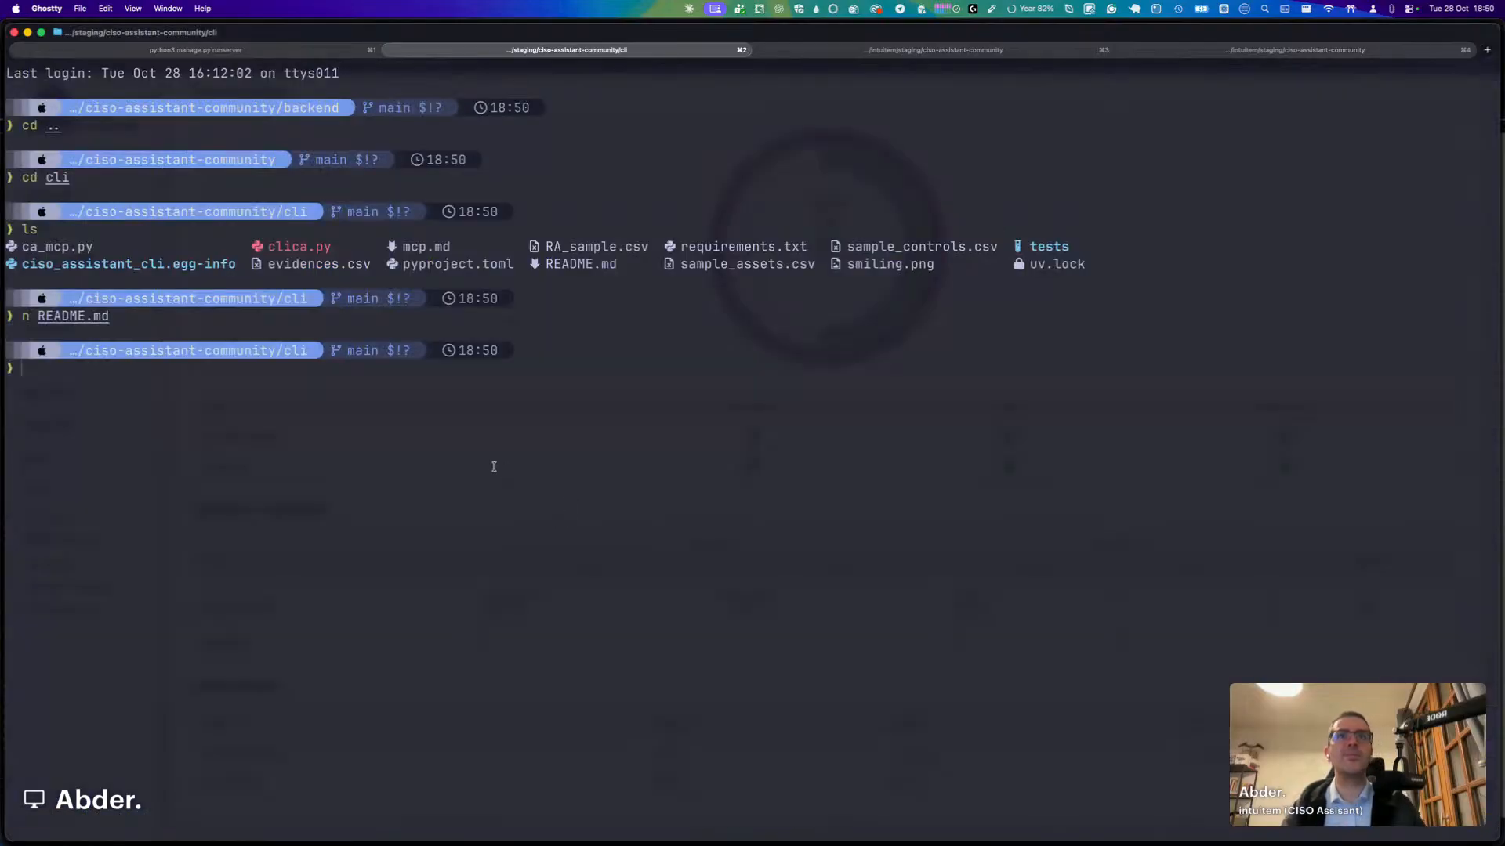
Open mcp.md with the n command and examine the Claude Desktop setup instructions and sample JSON configuration.
type("n mc")
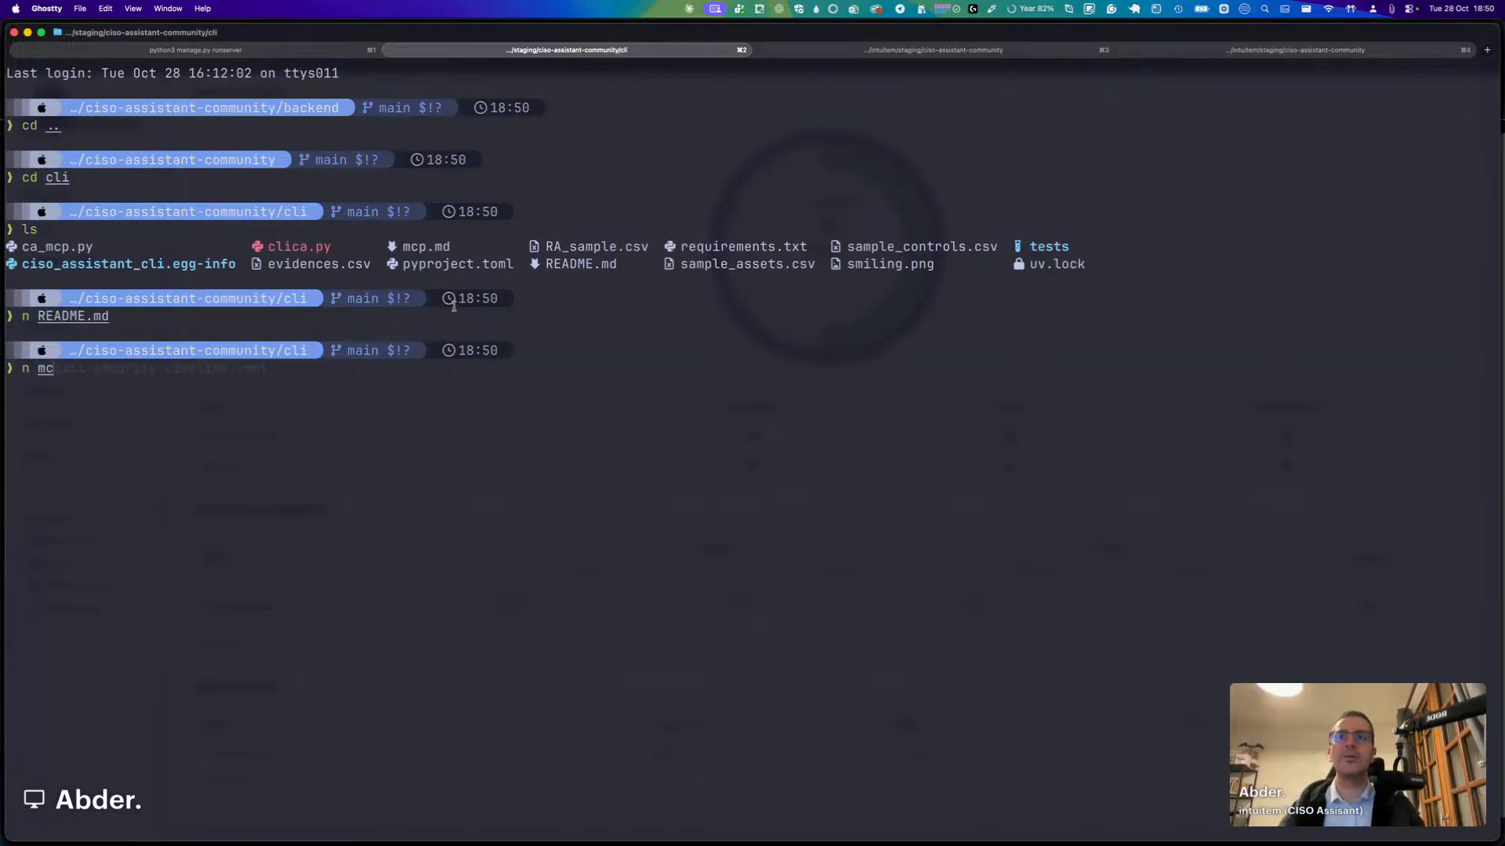
type("p.md")
key("Return")
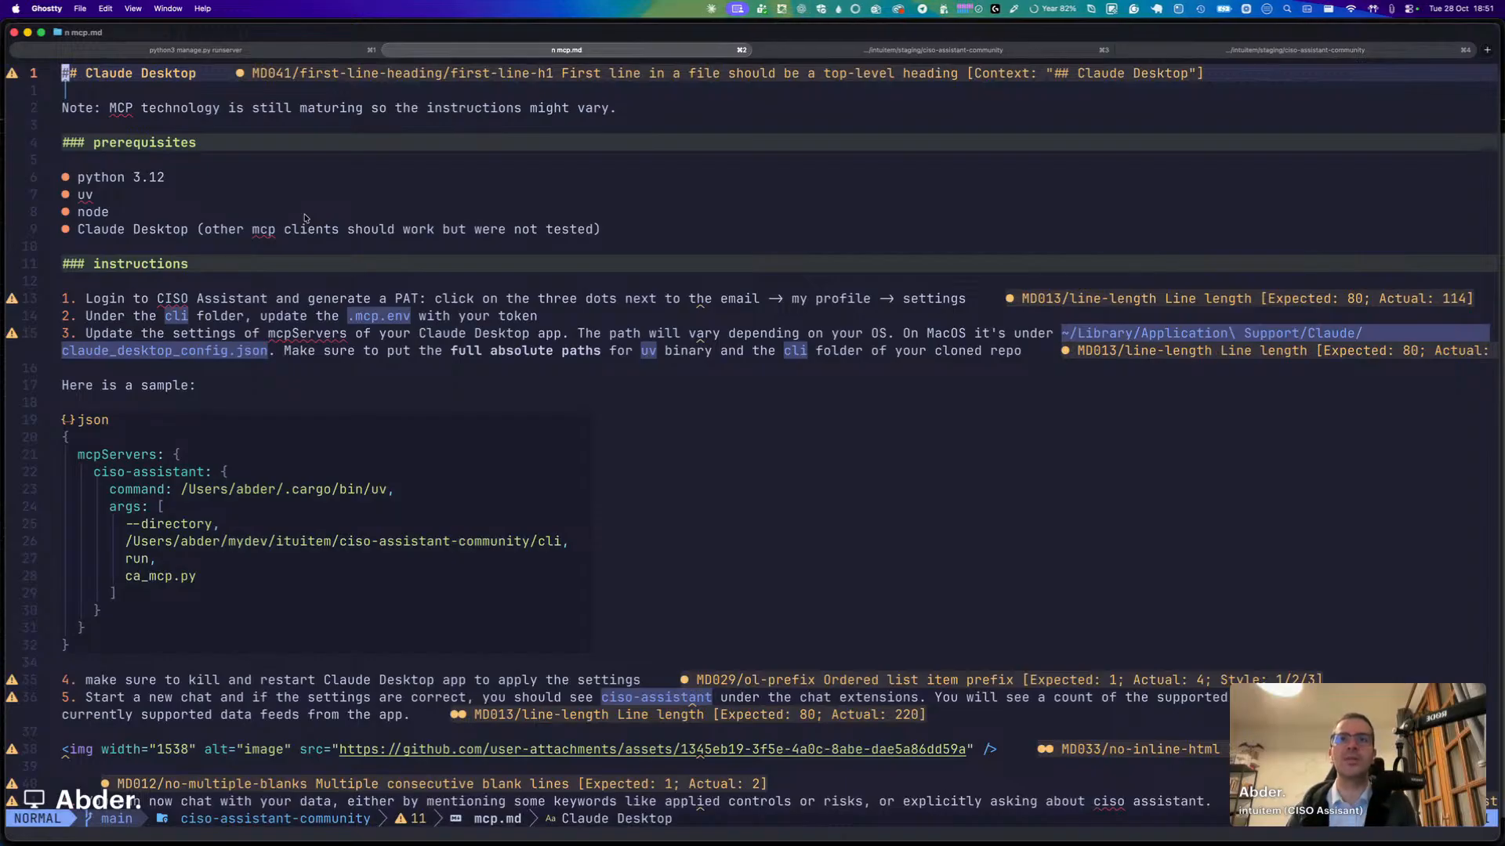
scroll(306, 219, "down", 3)
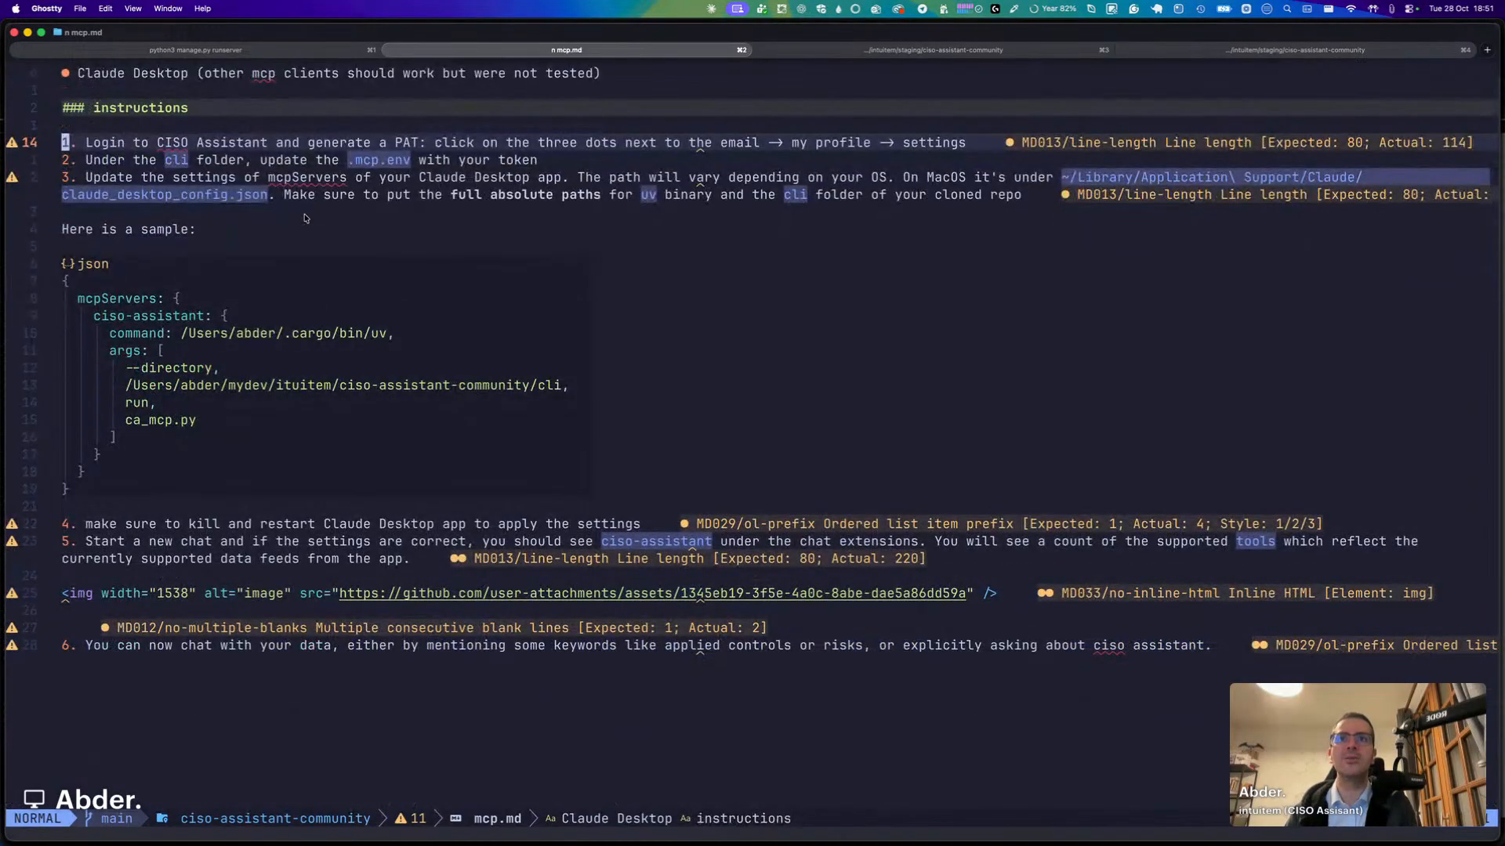
left_click(141, 286)
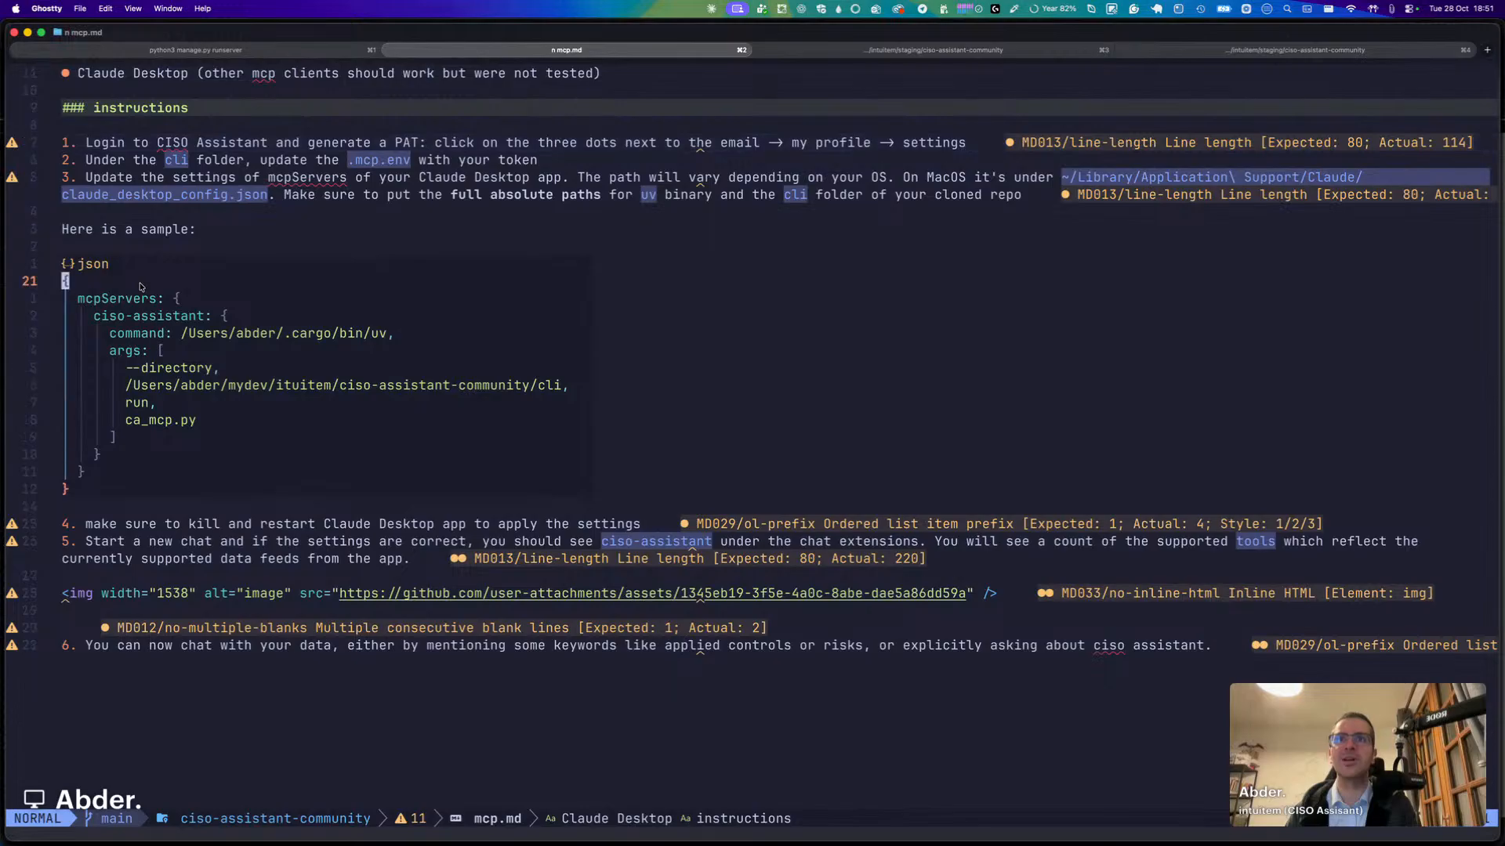
Place the cursor on instruction 4 about restarting Claude Desktop in mcp.md, and switch to the Claude desktop app through Raycast.
left_click(266, 527)
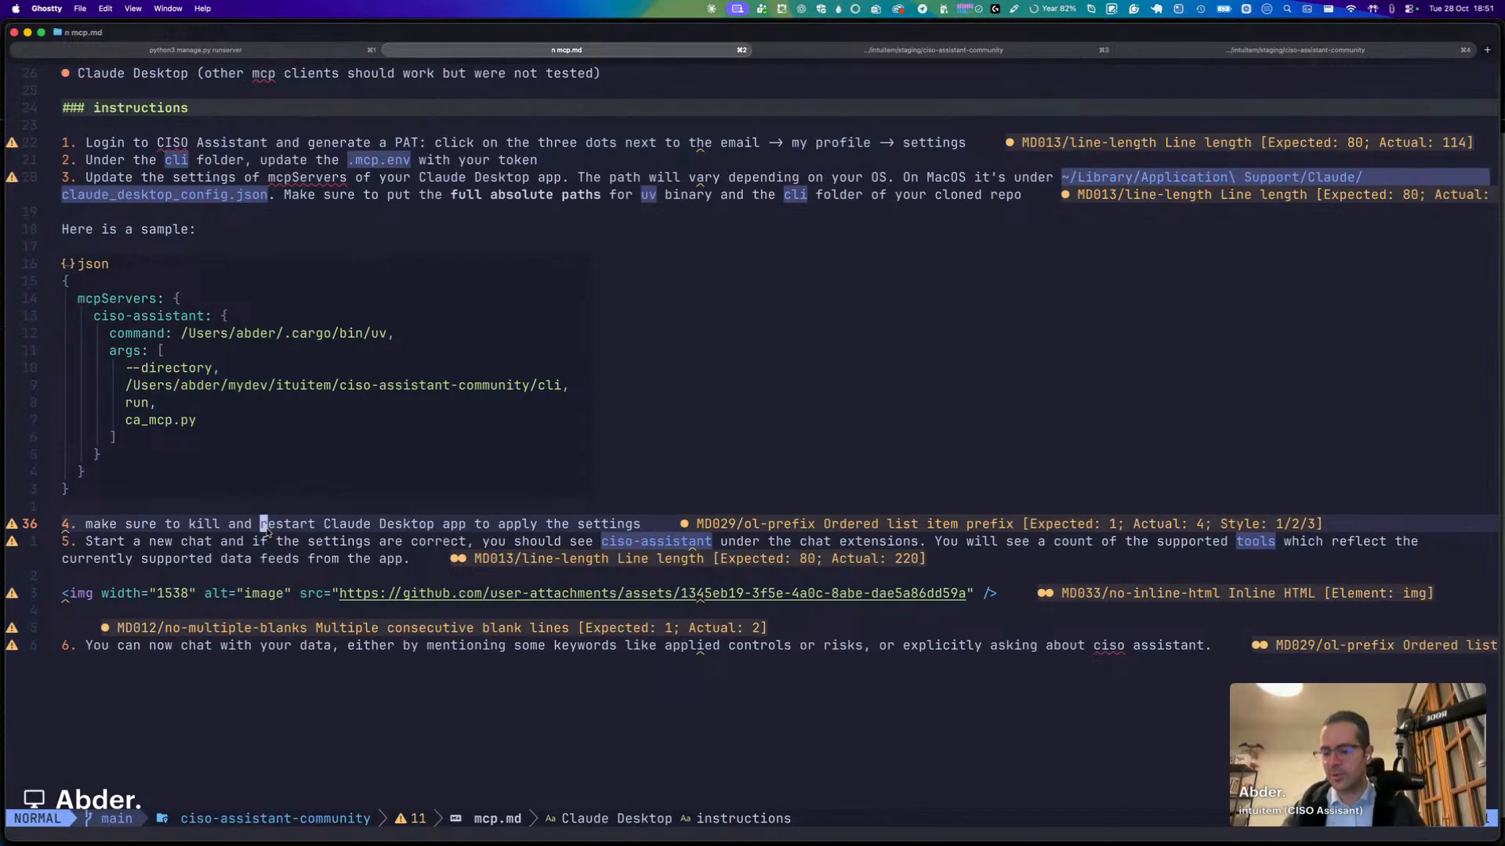
key("alt+space")
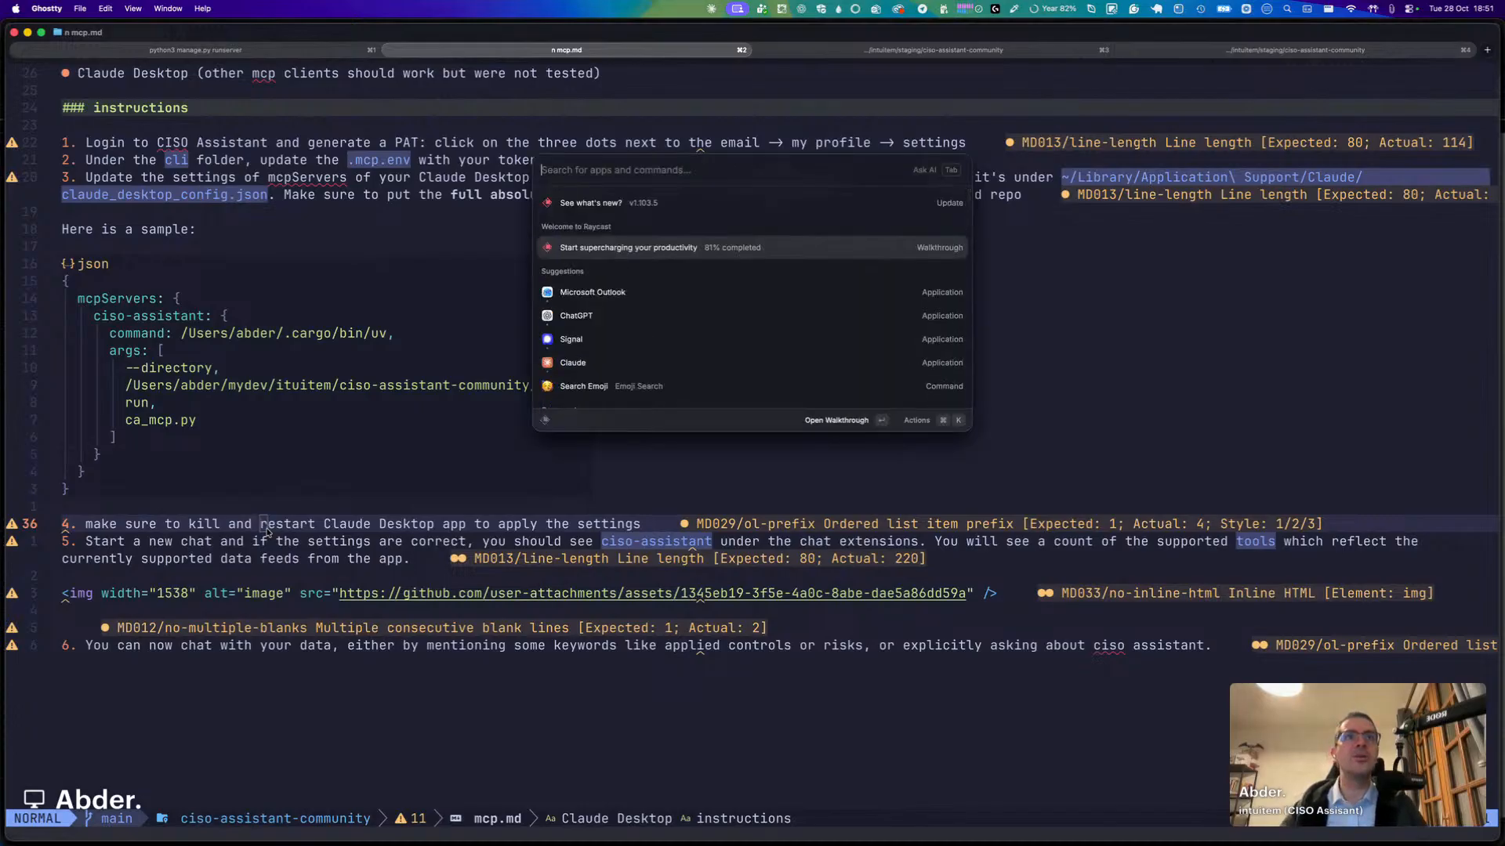
key("Down")
key("Down")
key("Down")
key("Down")
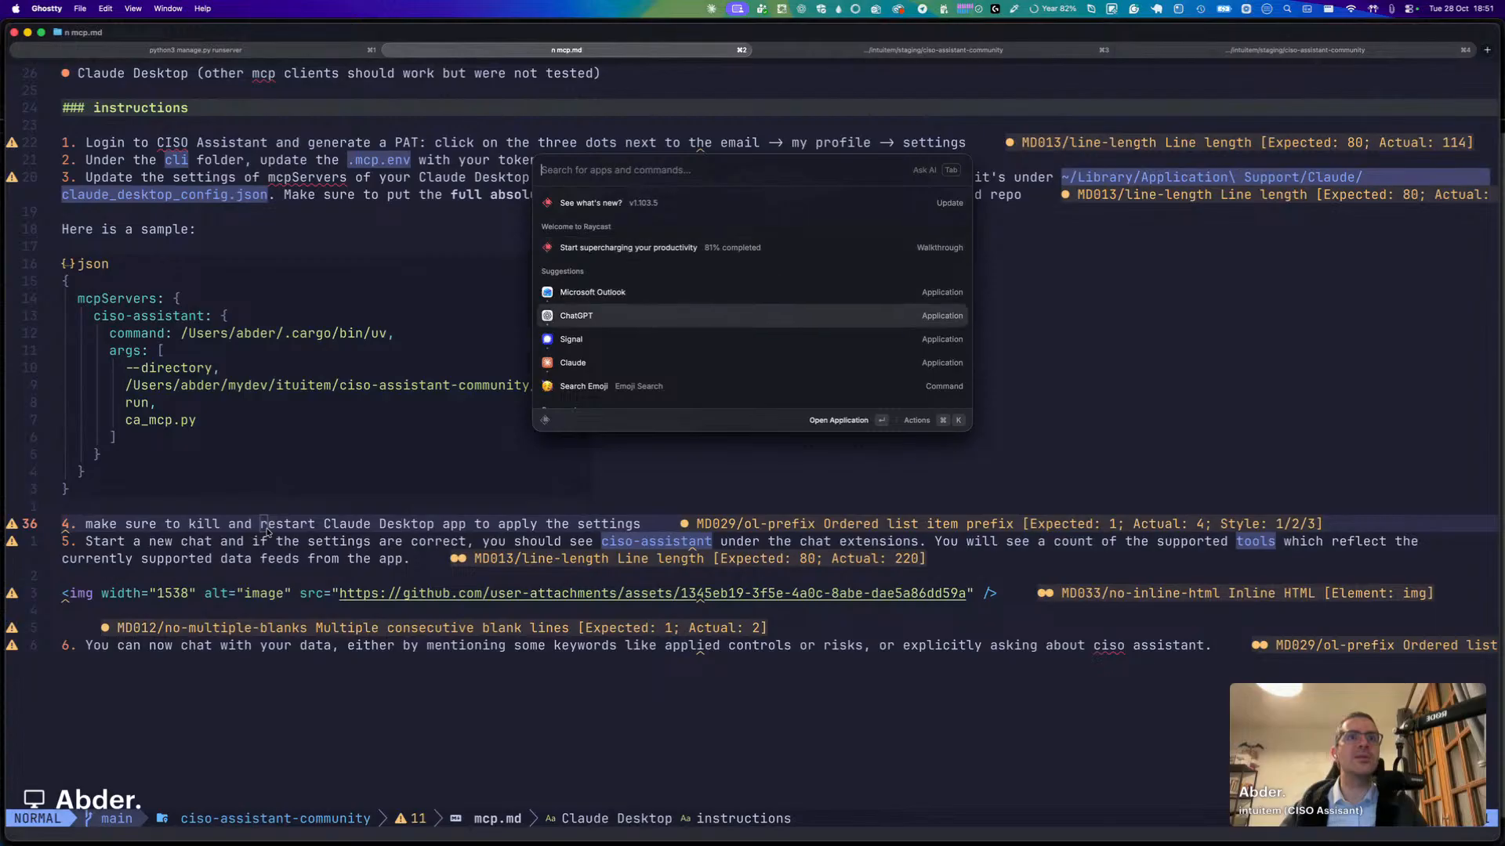
key("Return")
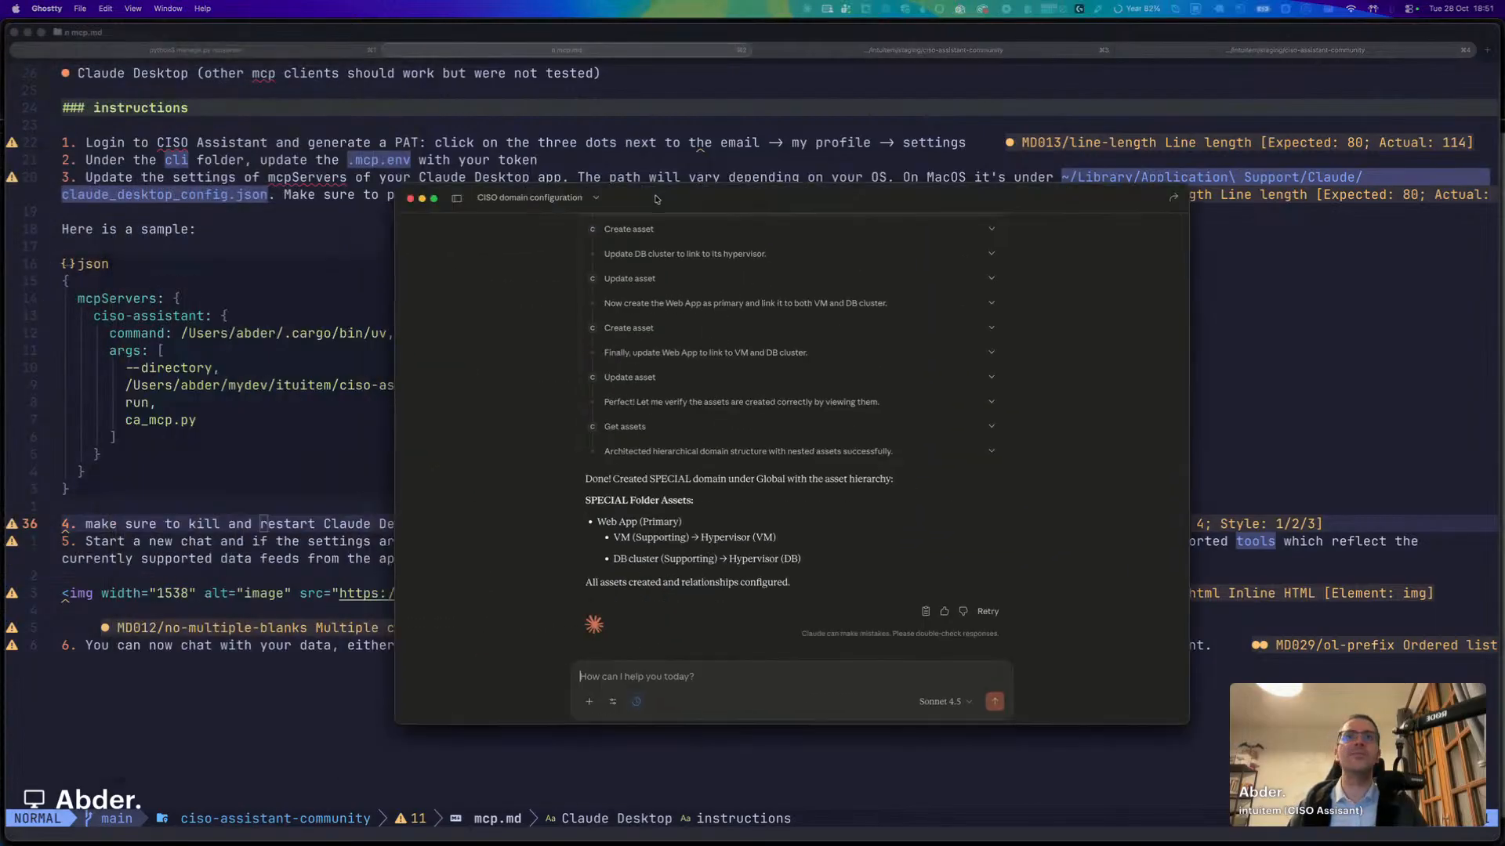
Examine the full list of tools offered by the ciso-assistant connector in the CISO domain configuration chat.
left_click(584, 653)
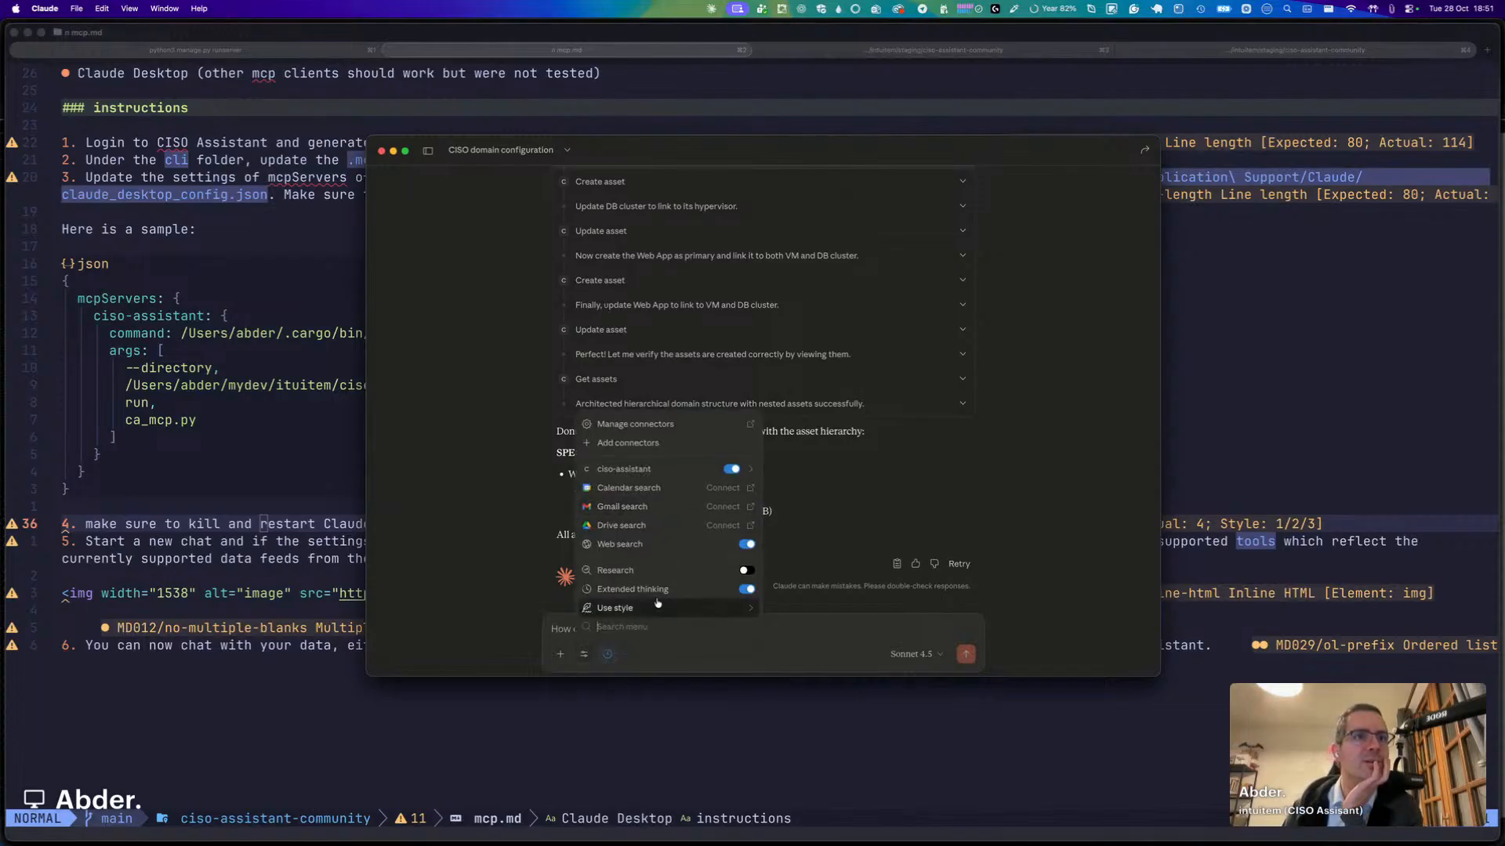
left_click(758, 473)
scroll(678, 515, "down", 3)
scroll(678, 514, "up", 3)
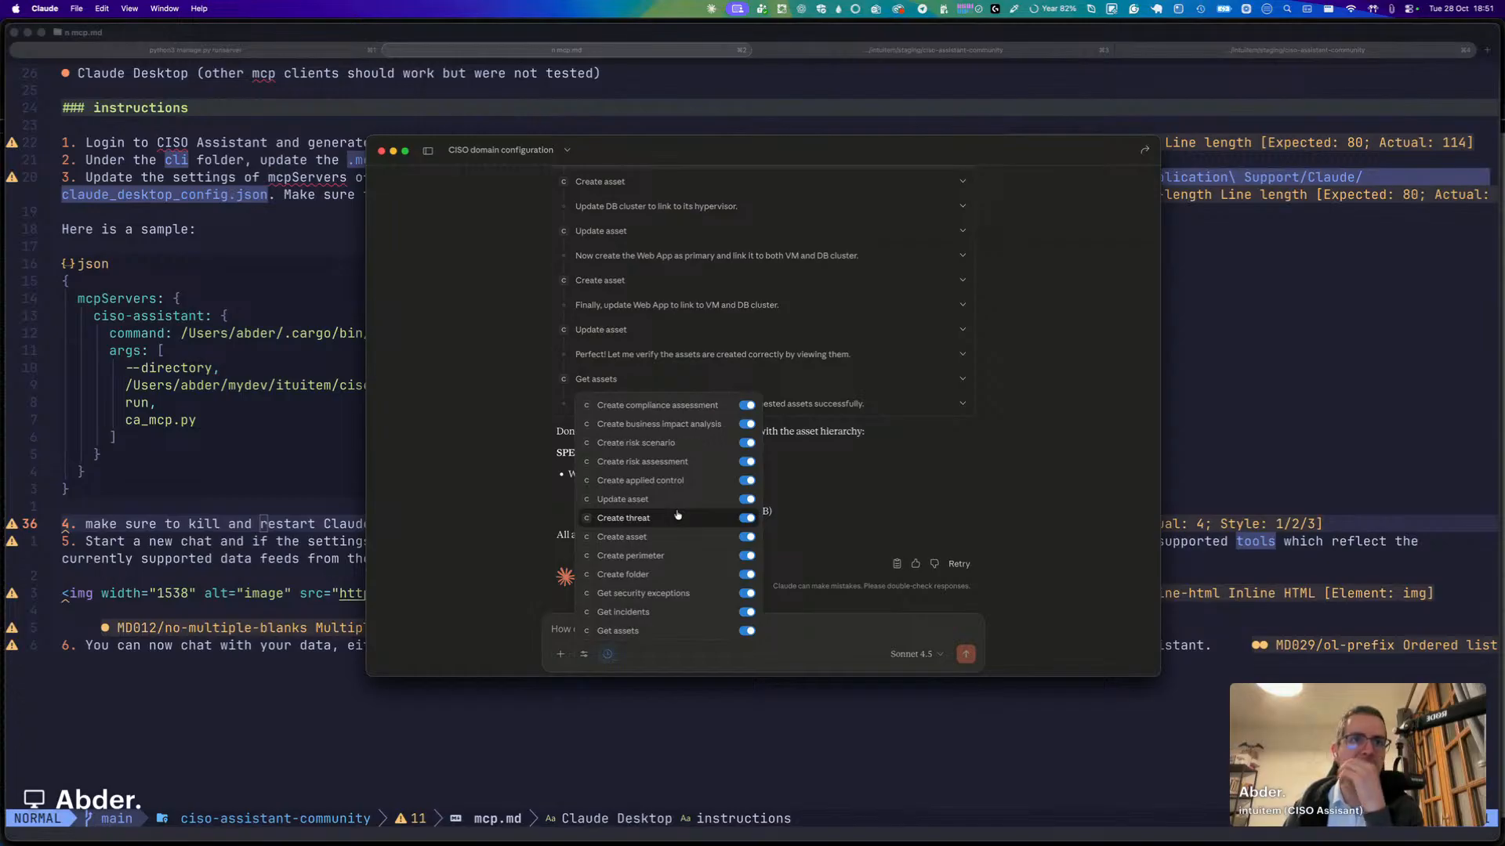
scroll(678, 515, "down", 2)
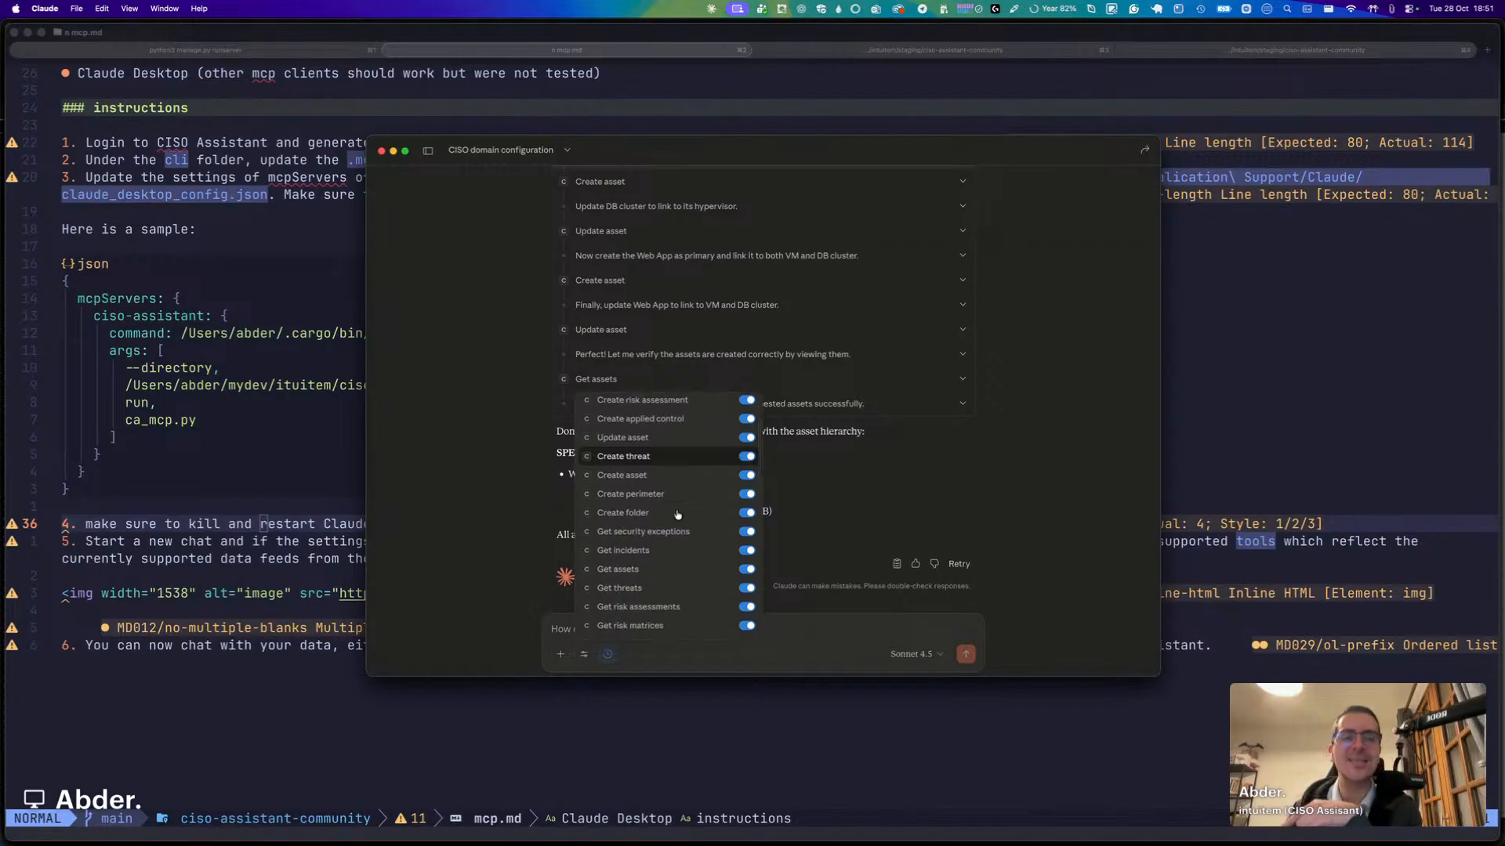
scroll(678, 515, "down", 2)
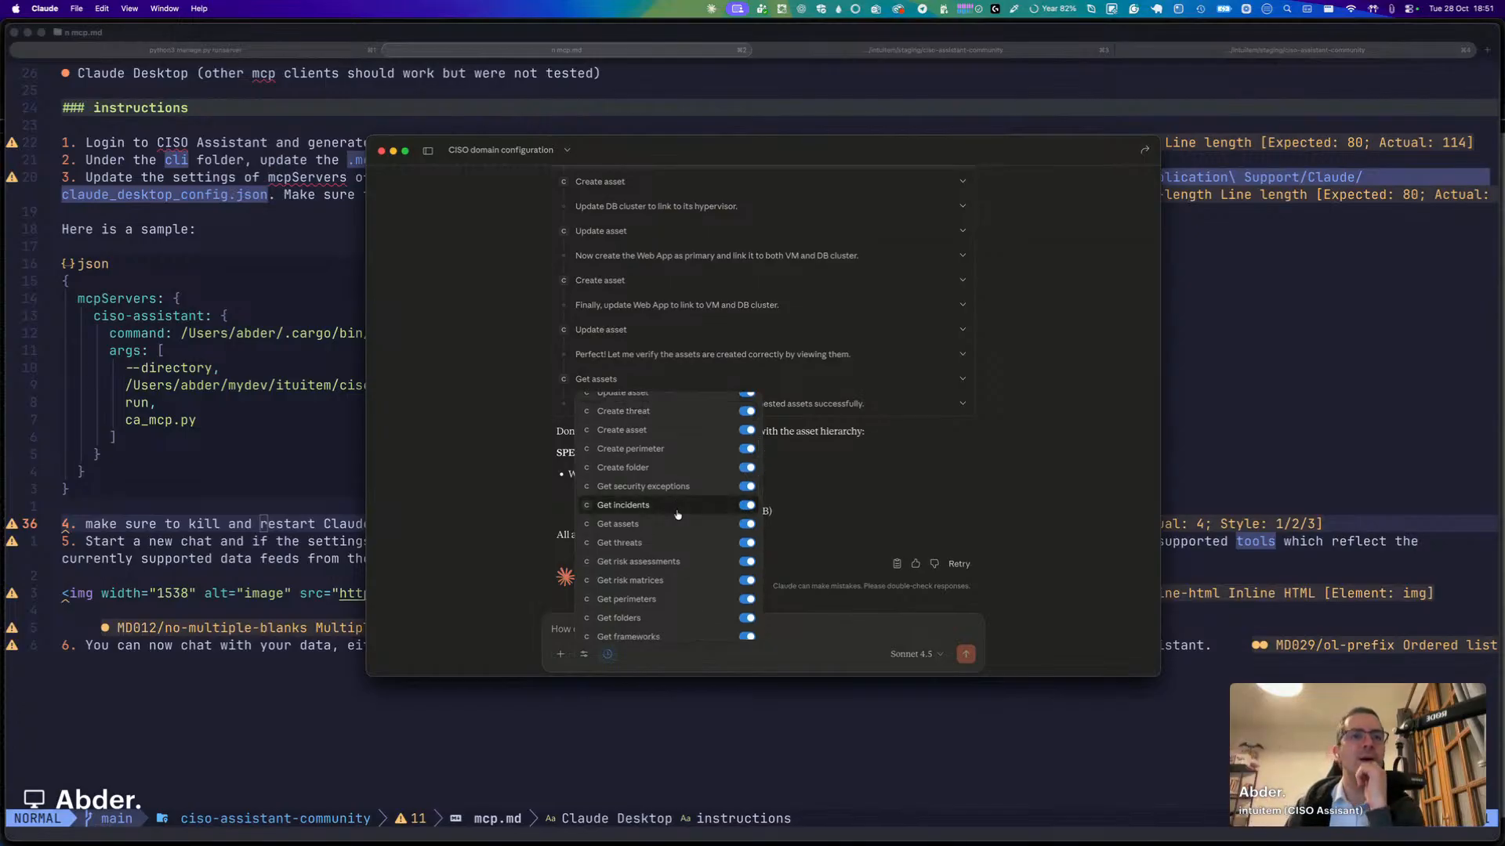
scroll(678, 514, "down", 4)
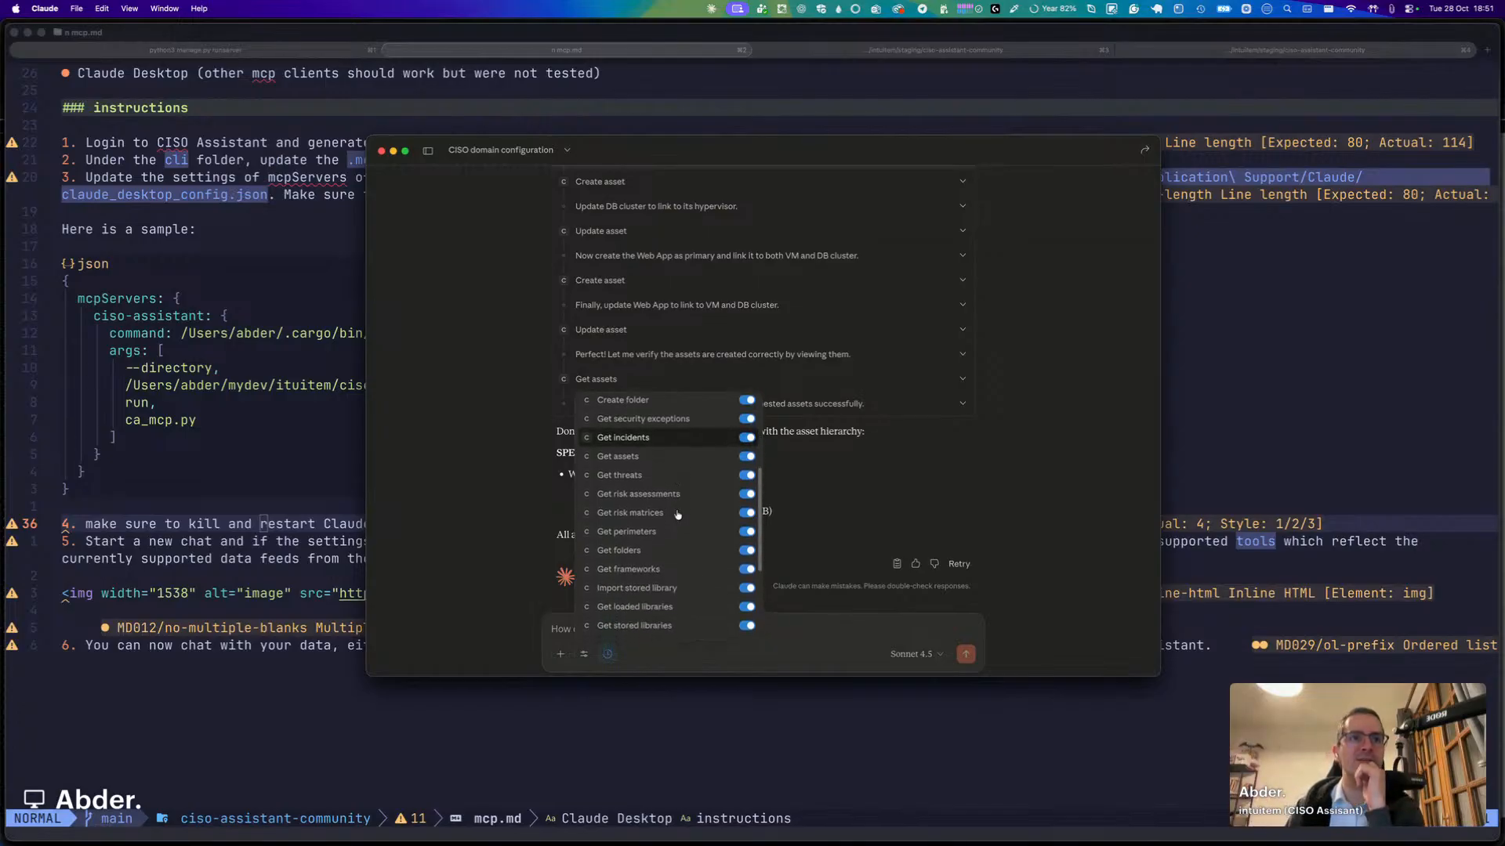
scroll(678, 515, "down", 5)
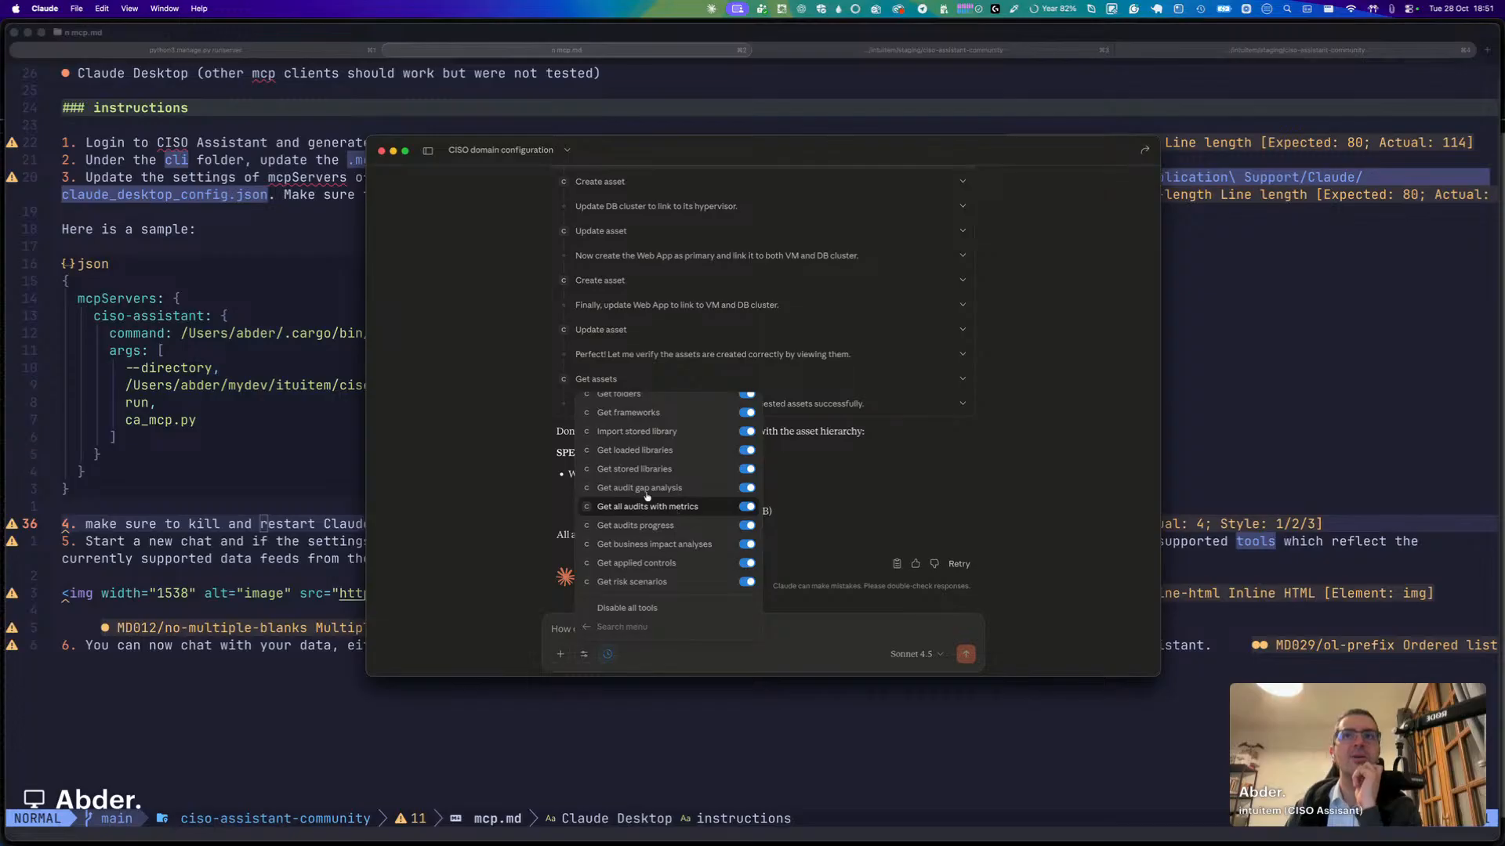
Return to mcp.md in the Ghostty terminal and review the prerequisites, Claude Desktop instructions and sample configuration.
left_click(269, 371)
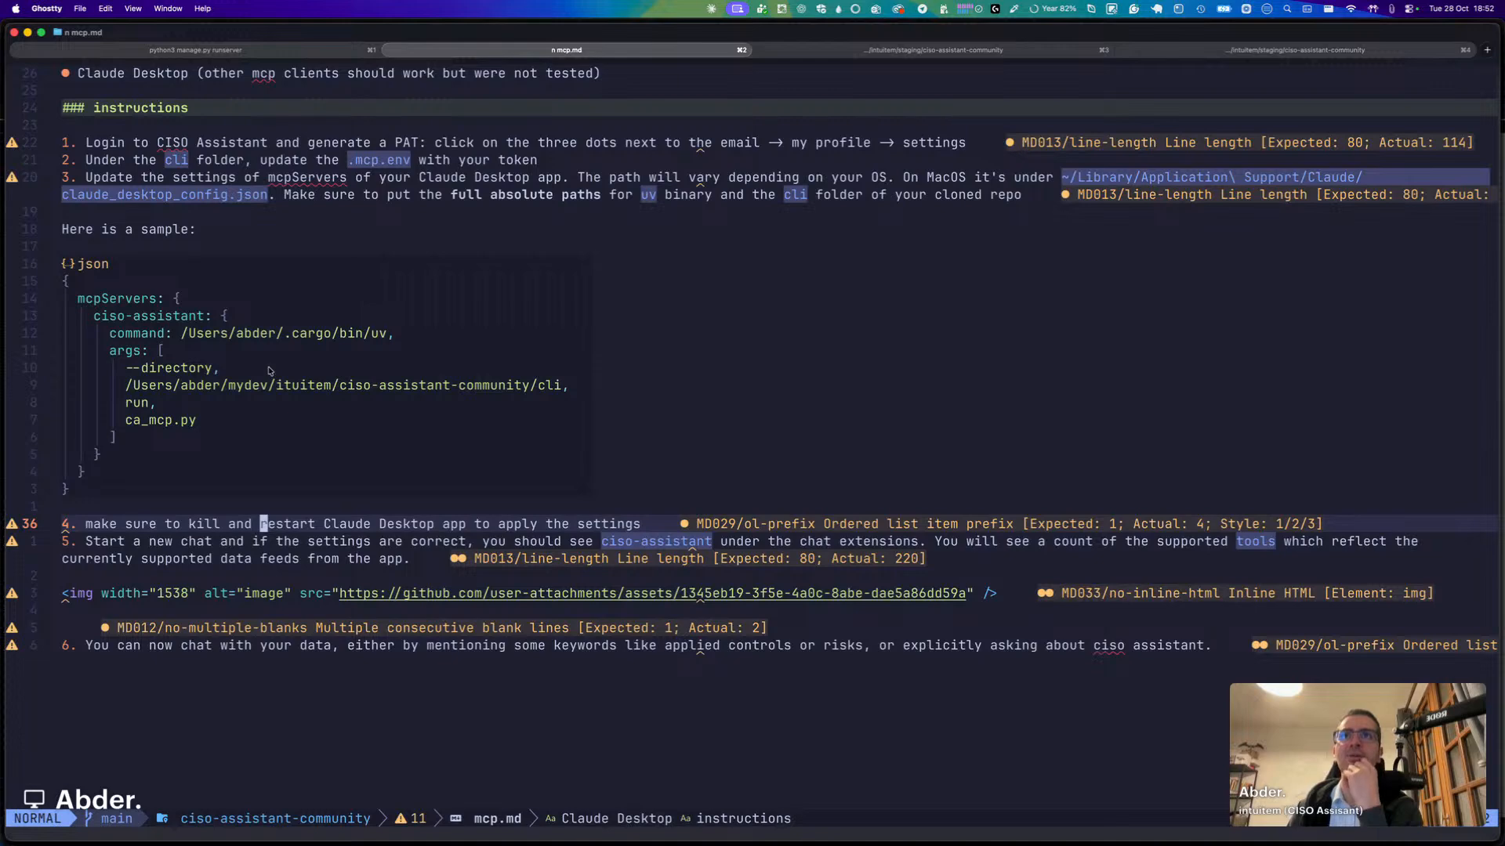
scroll(269, 370, "up", 3)
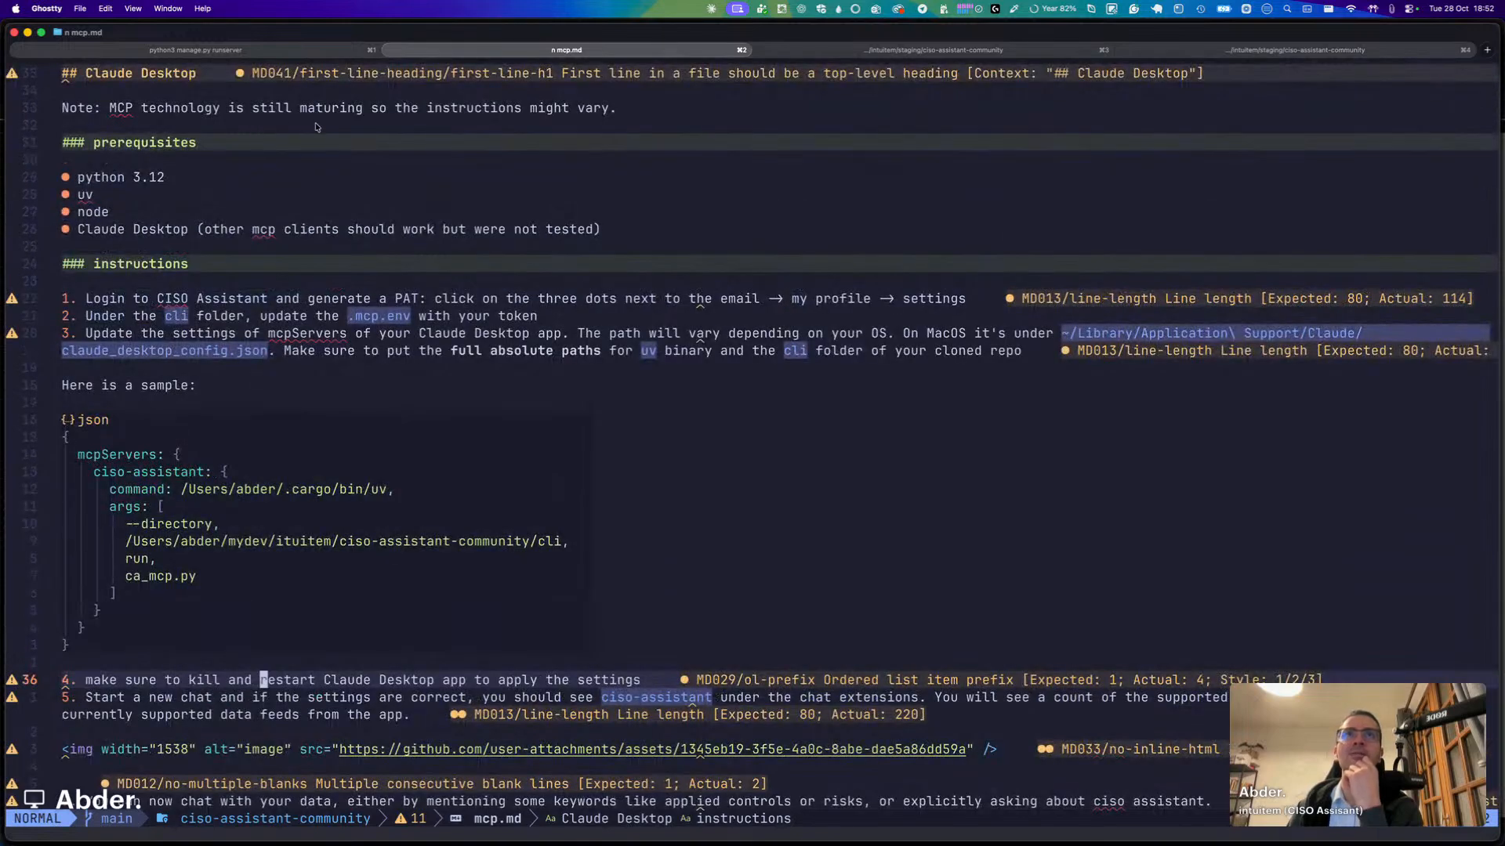
scroll(376, 196, "down", 1)
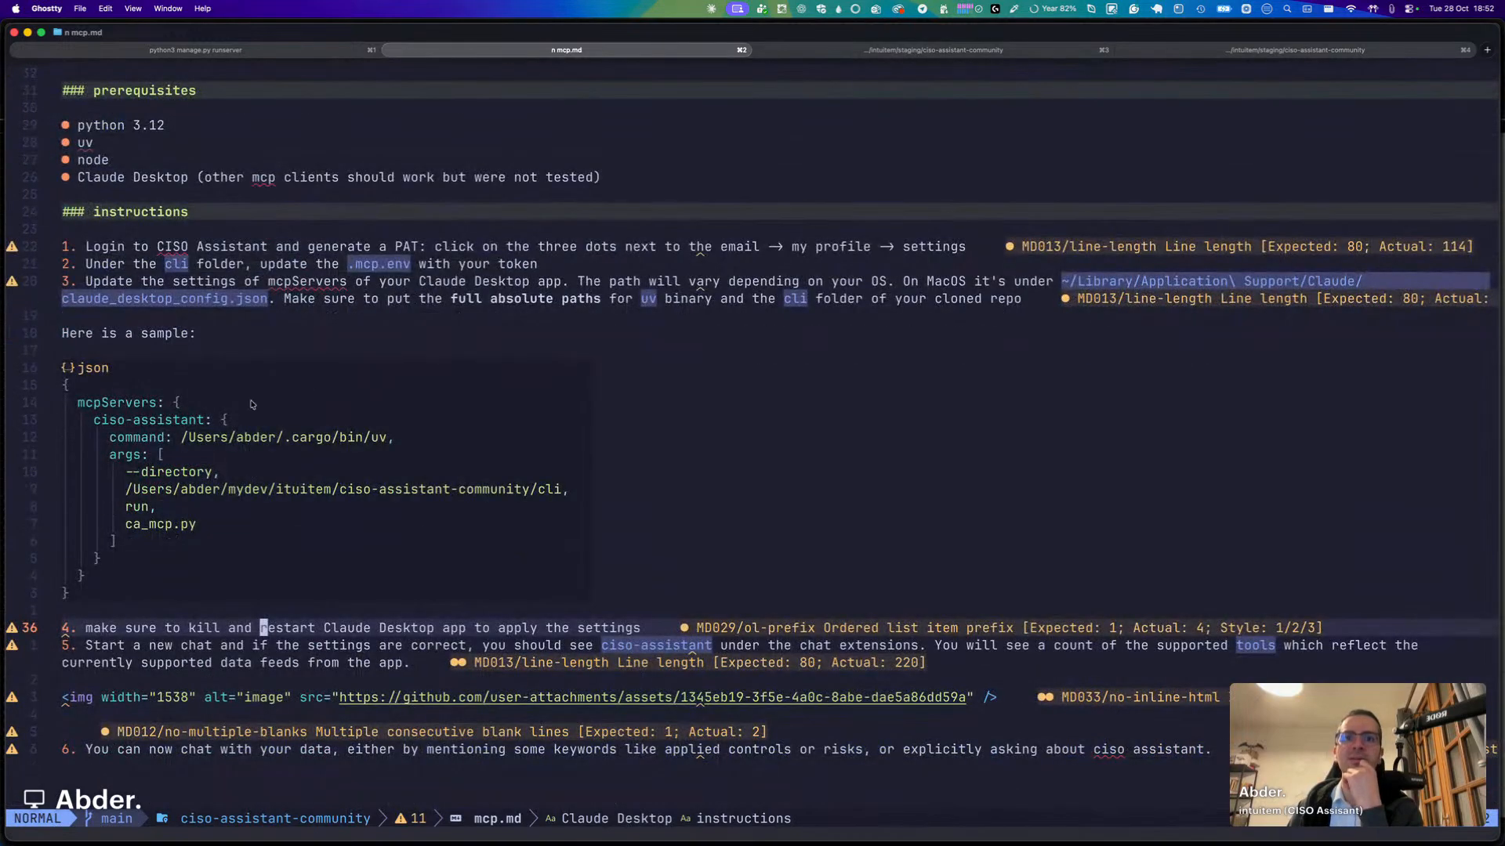
scroll(320, 458, "down", 3)
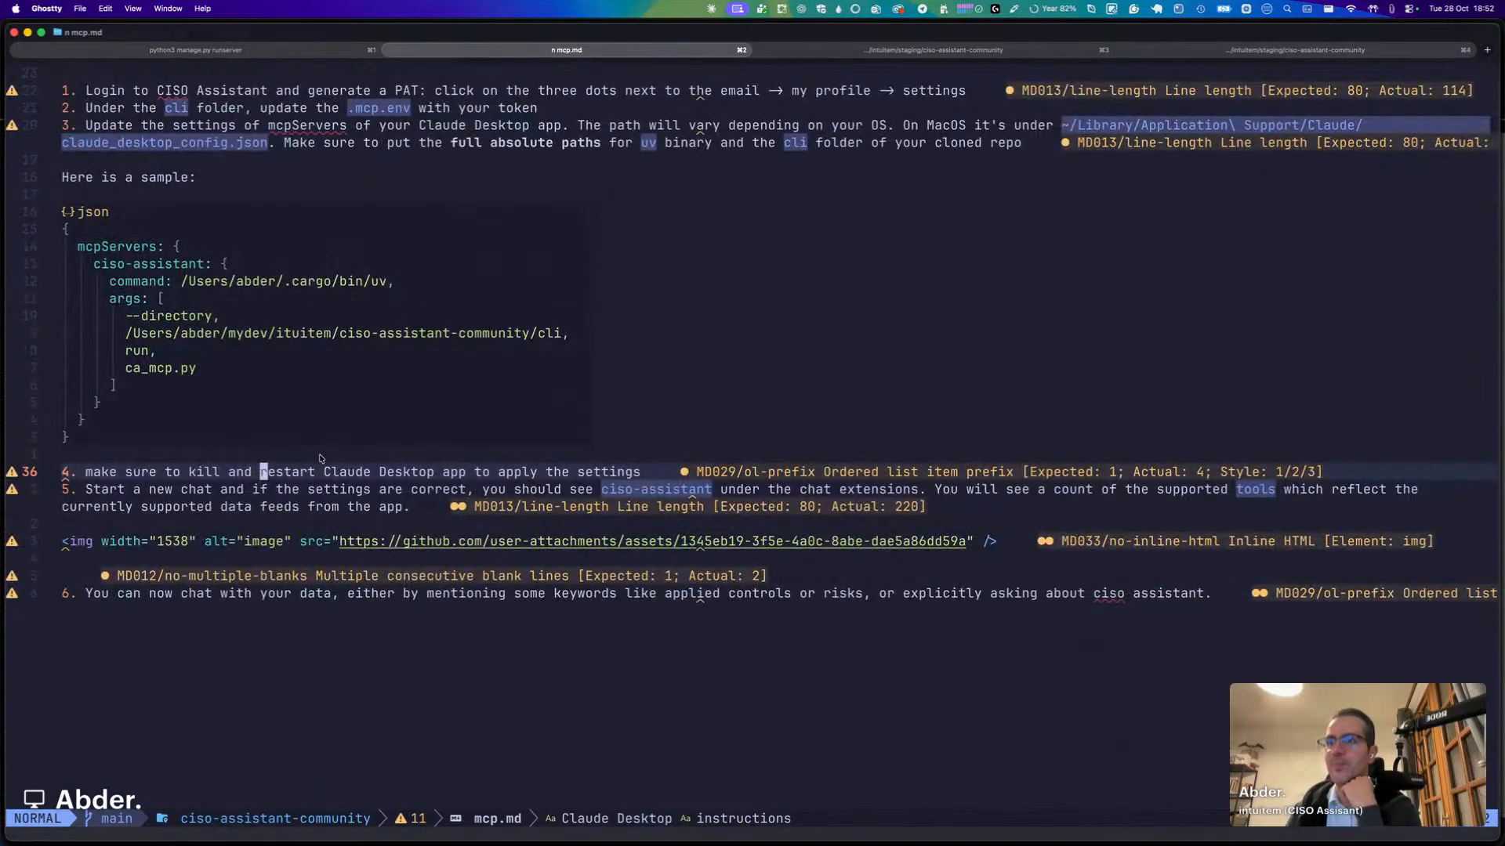
Switch to CISO Assistant in Chrome and log out of the current account.
key("super+Tab")
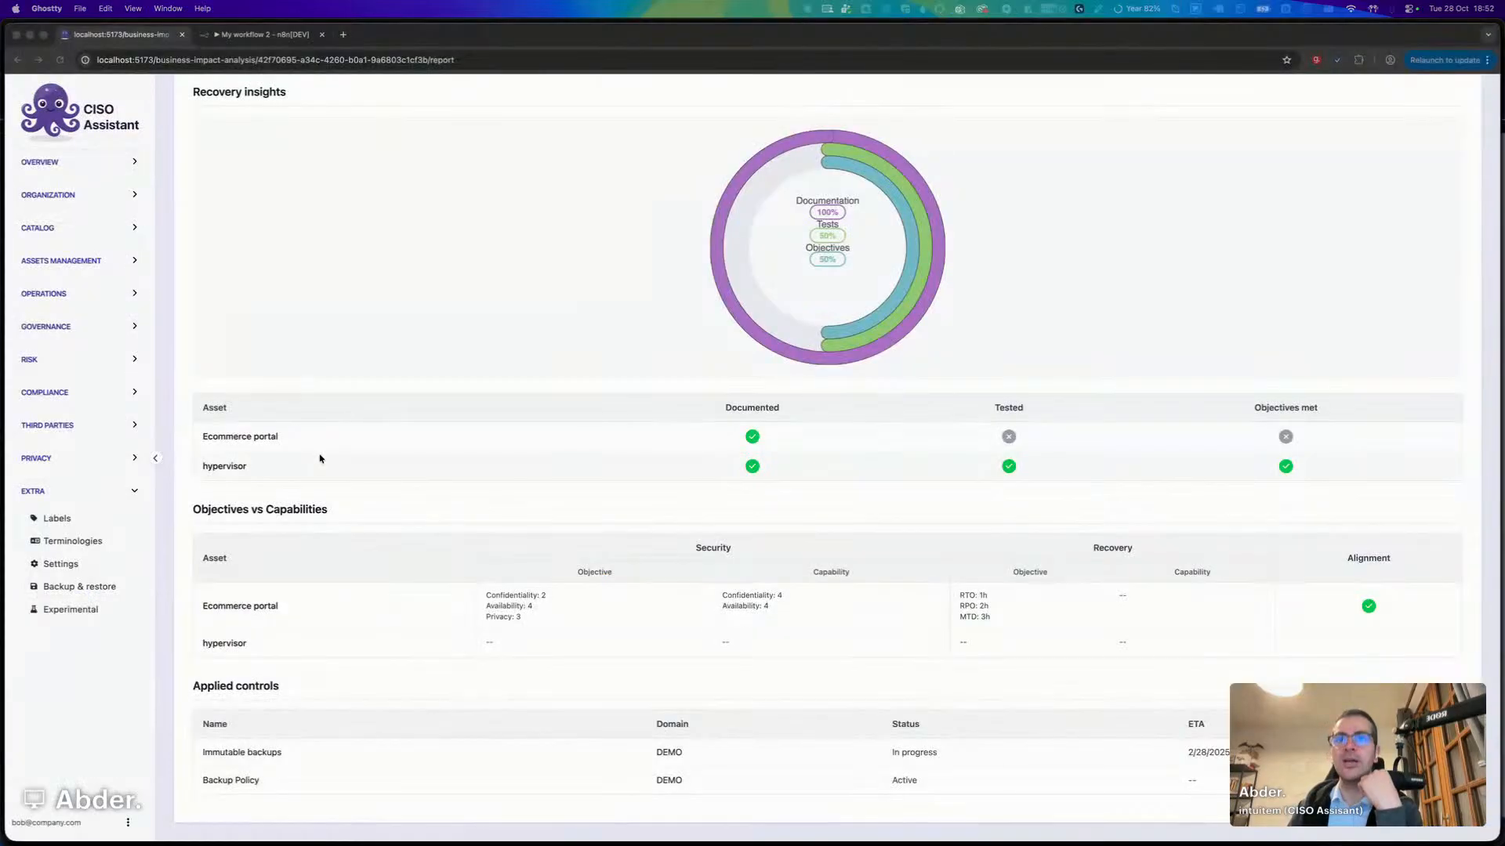
left_click(127, 822)
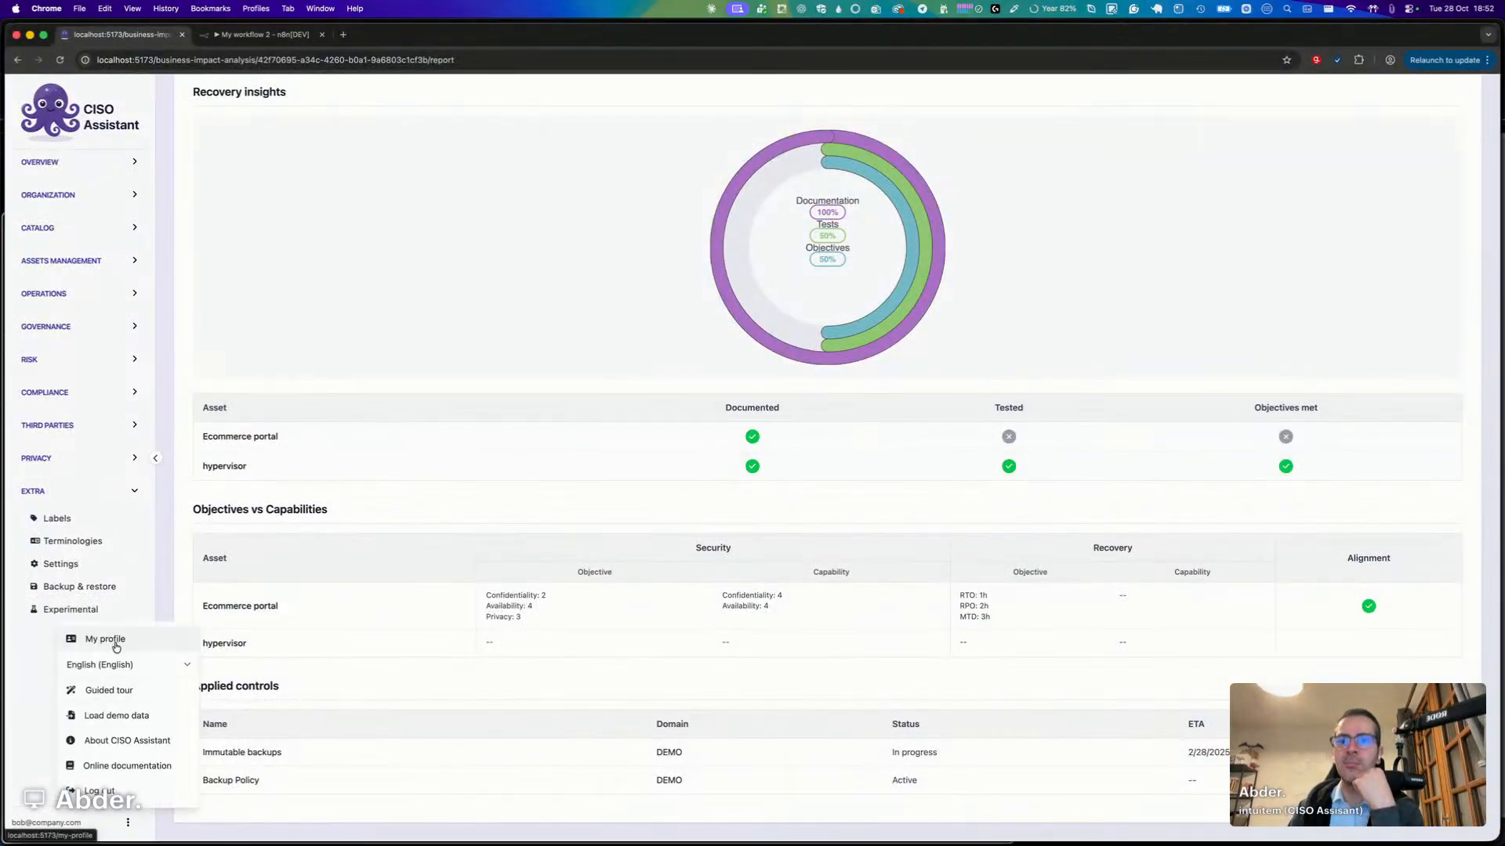
left_click(99, 791)
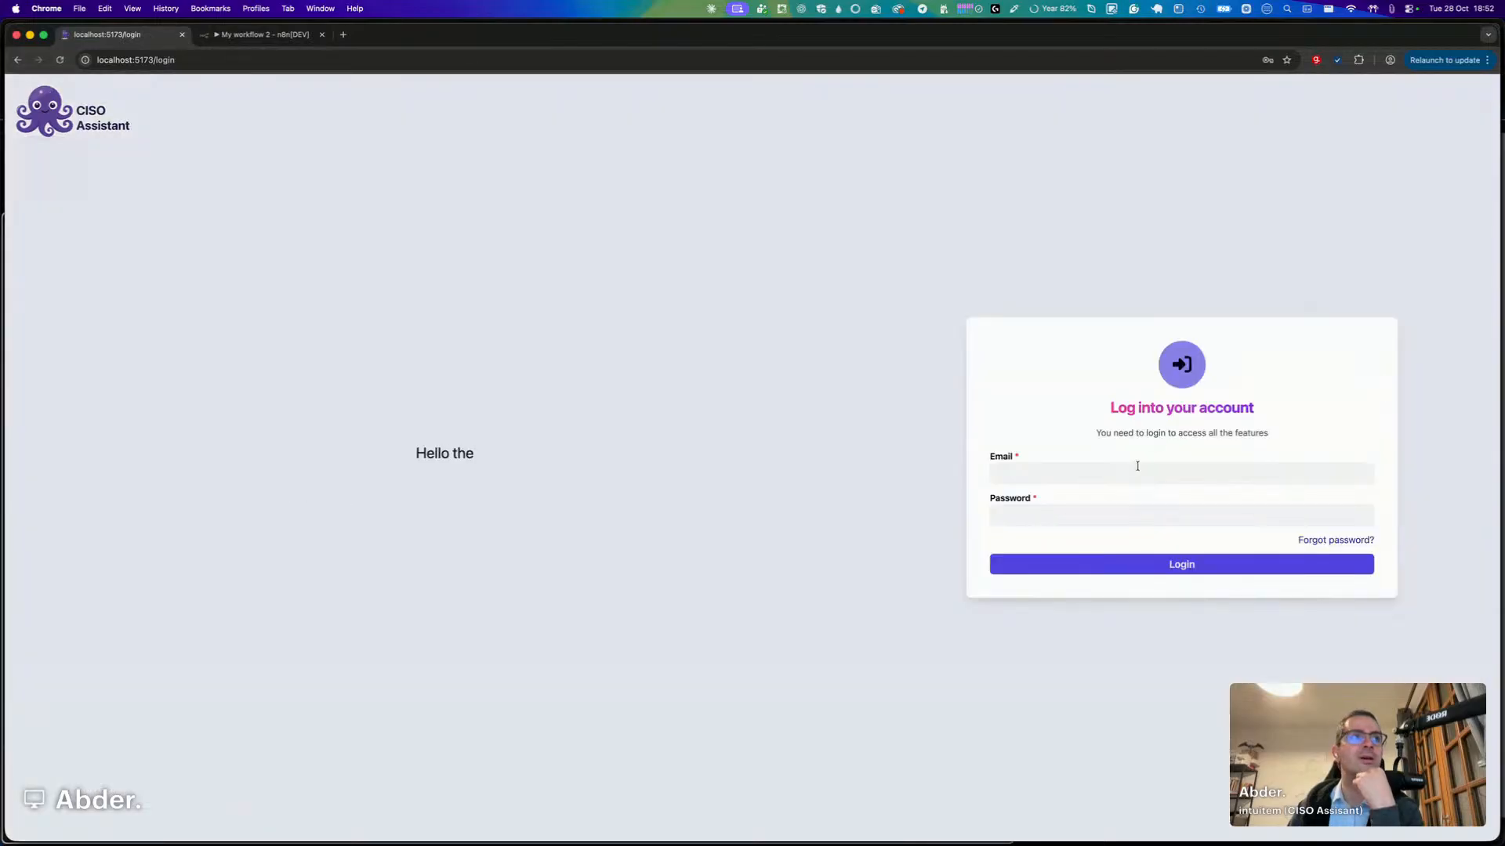
Log in to CISO Assistant with the saved account email and password.
left_click(1137, 472)
left_click(1140, 505)
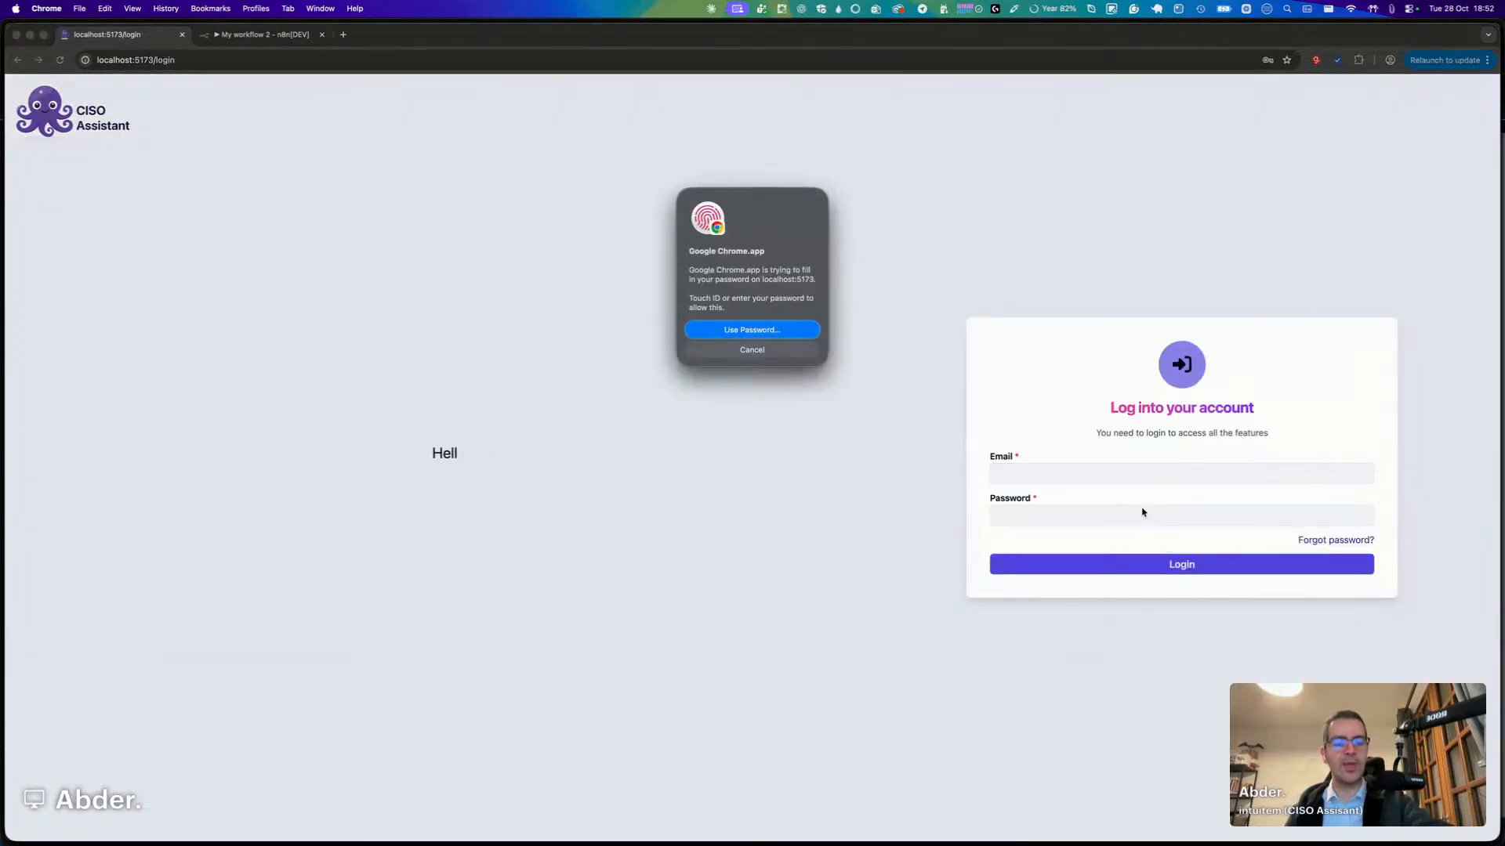
left_click(1172, 566)
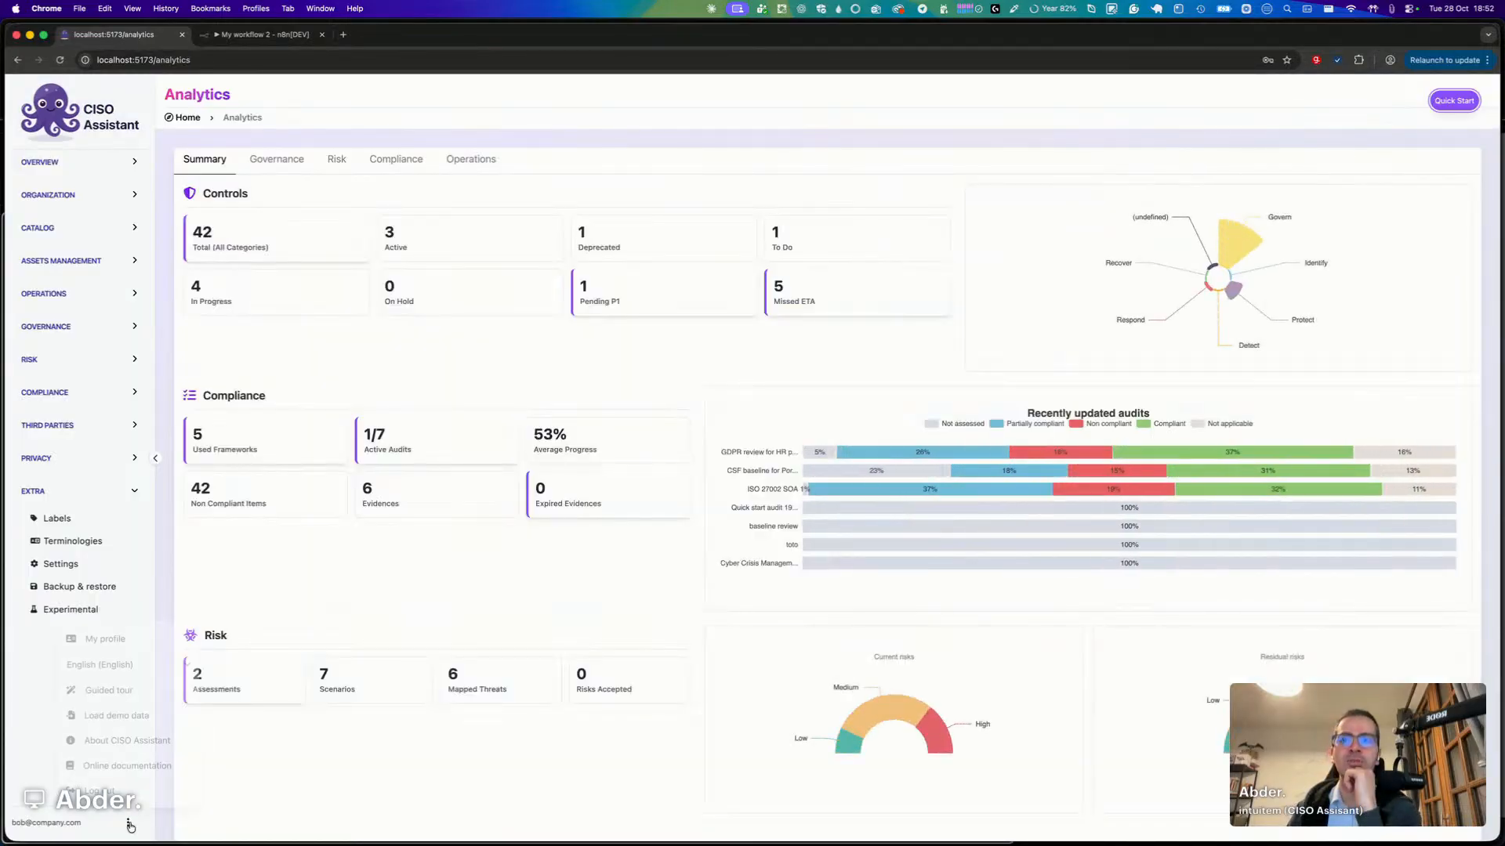
Open the security settings of the user profile to view the Personal Access Tokens.
left_click(107, 815)
left_click(114, 638)
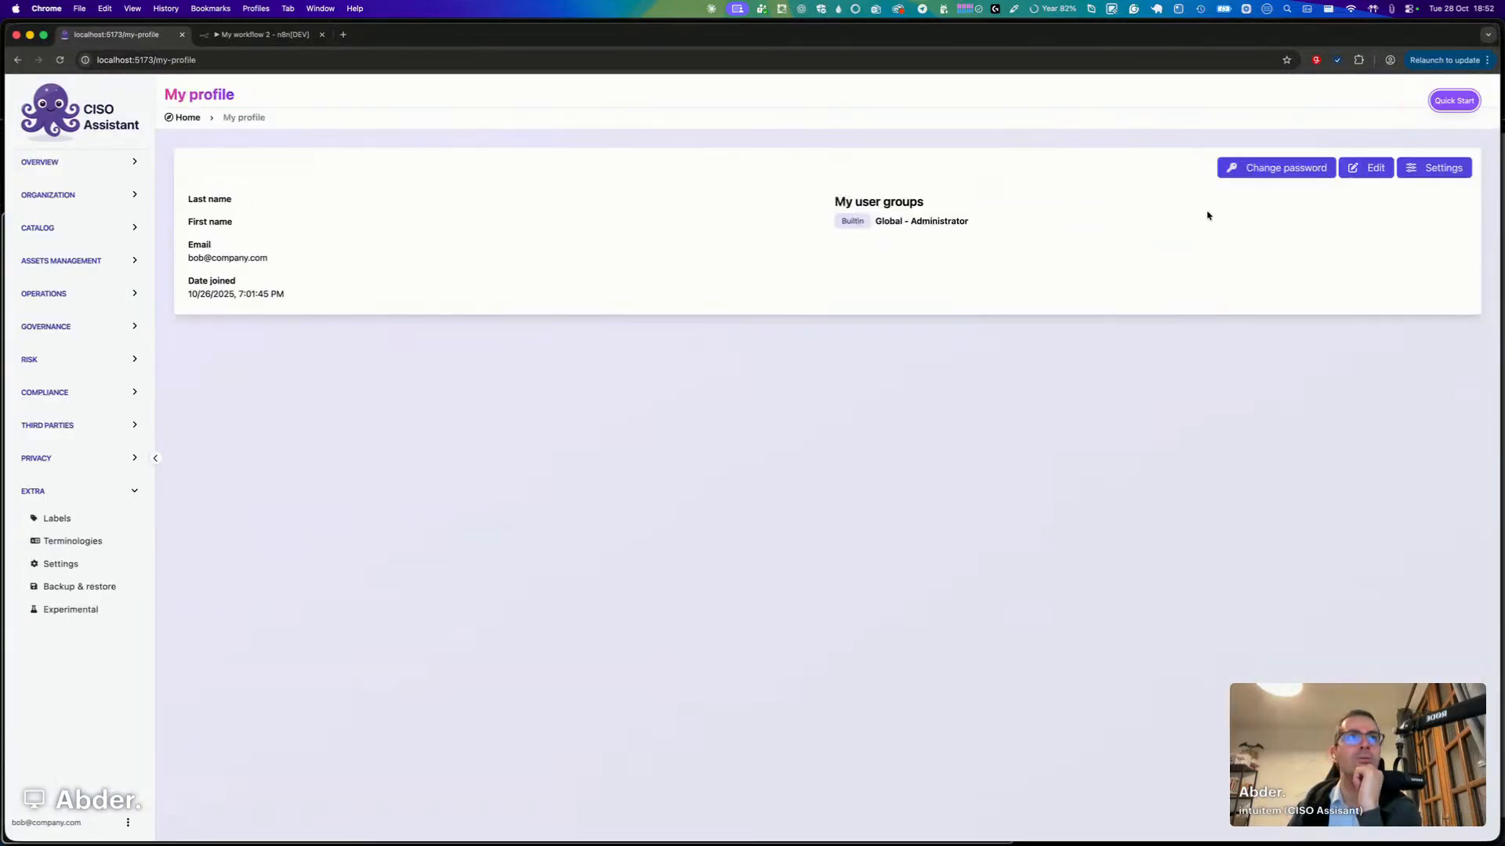
left_click(1462, 169)
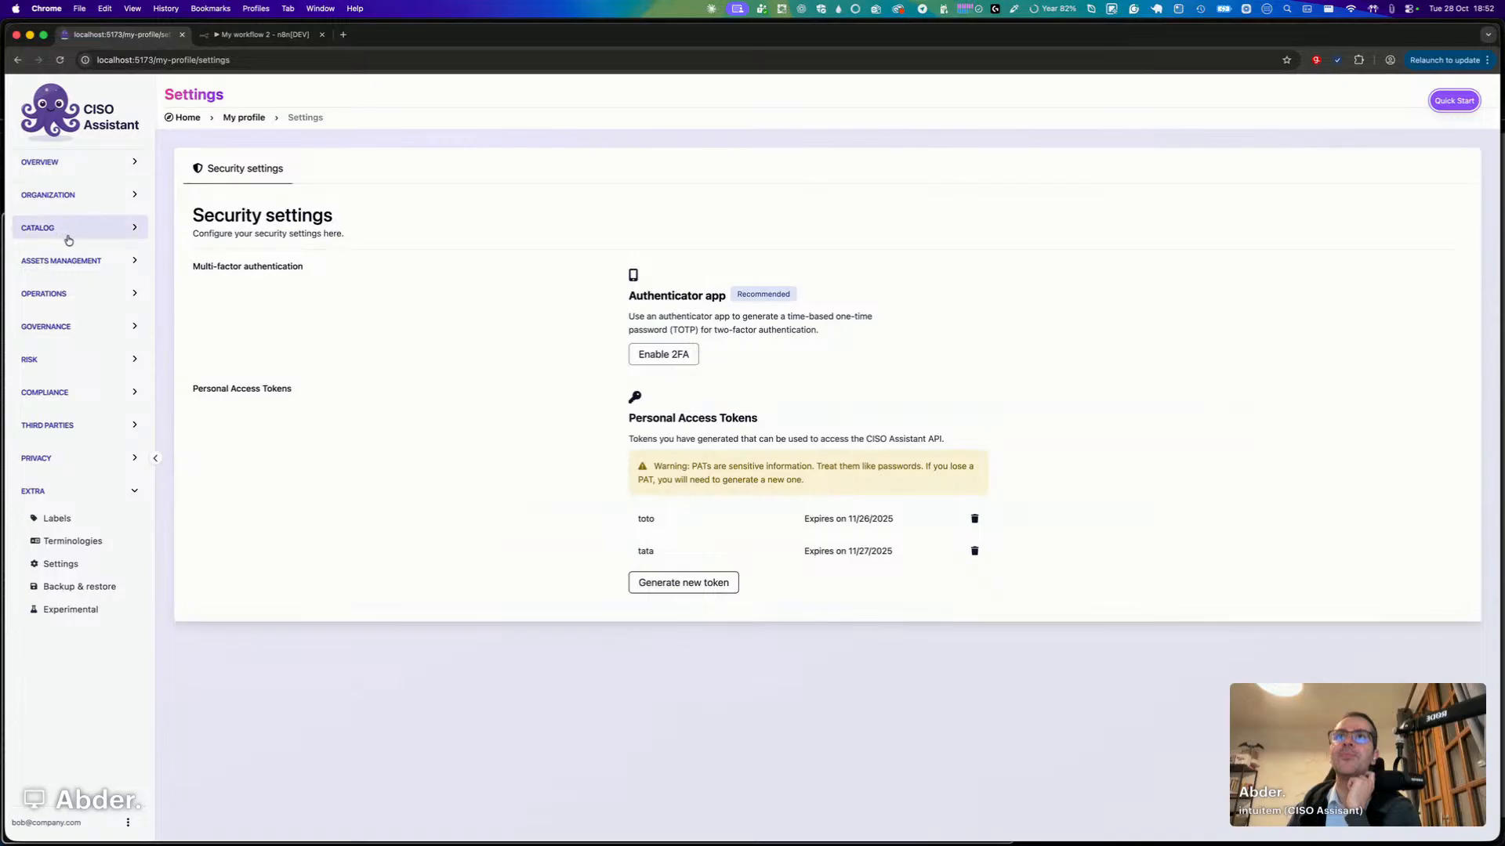
Open the Business Impact Analysis list, glance at the n8n workflow My workflow 2, and return to the list.
left_click(87, 259)
left_click(79, 310)
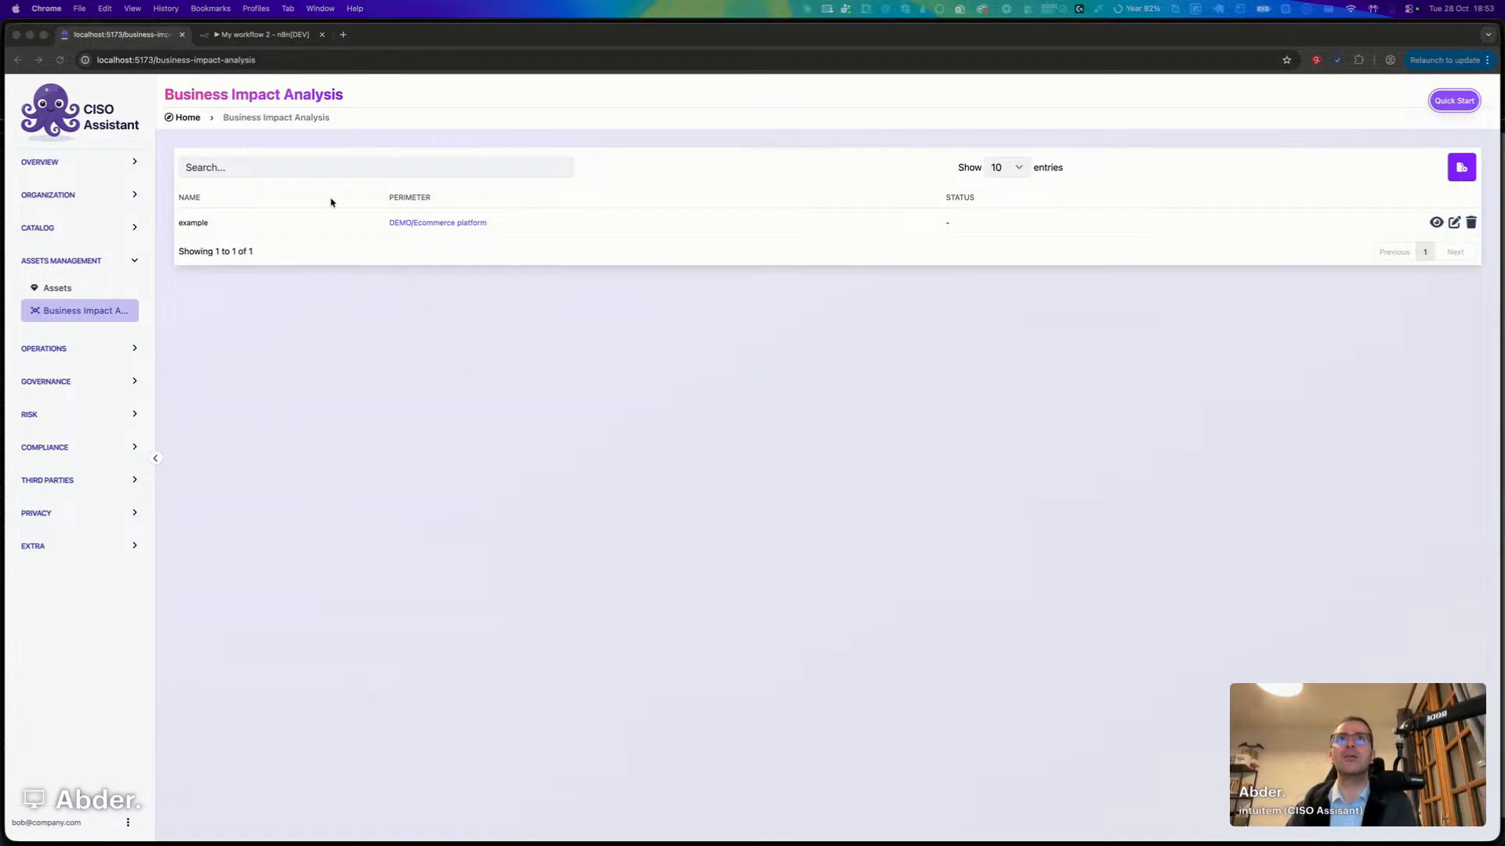
left_click(279, 36)
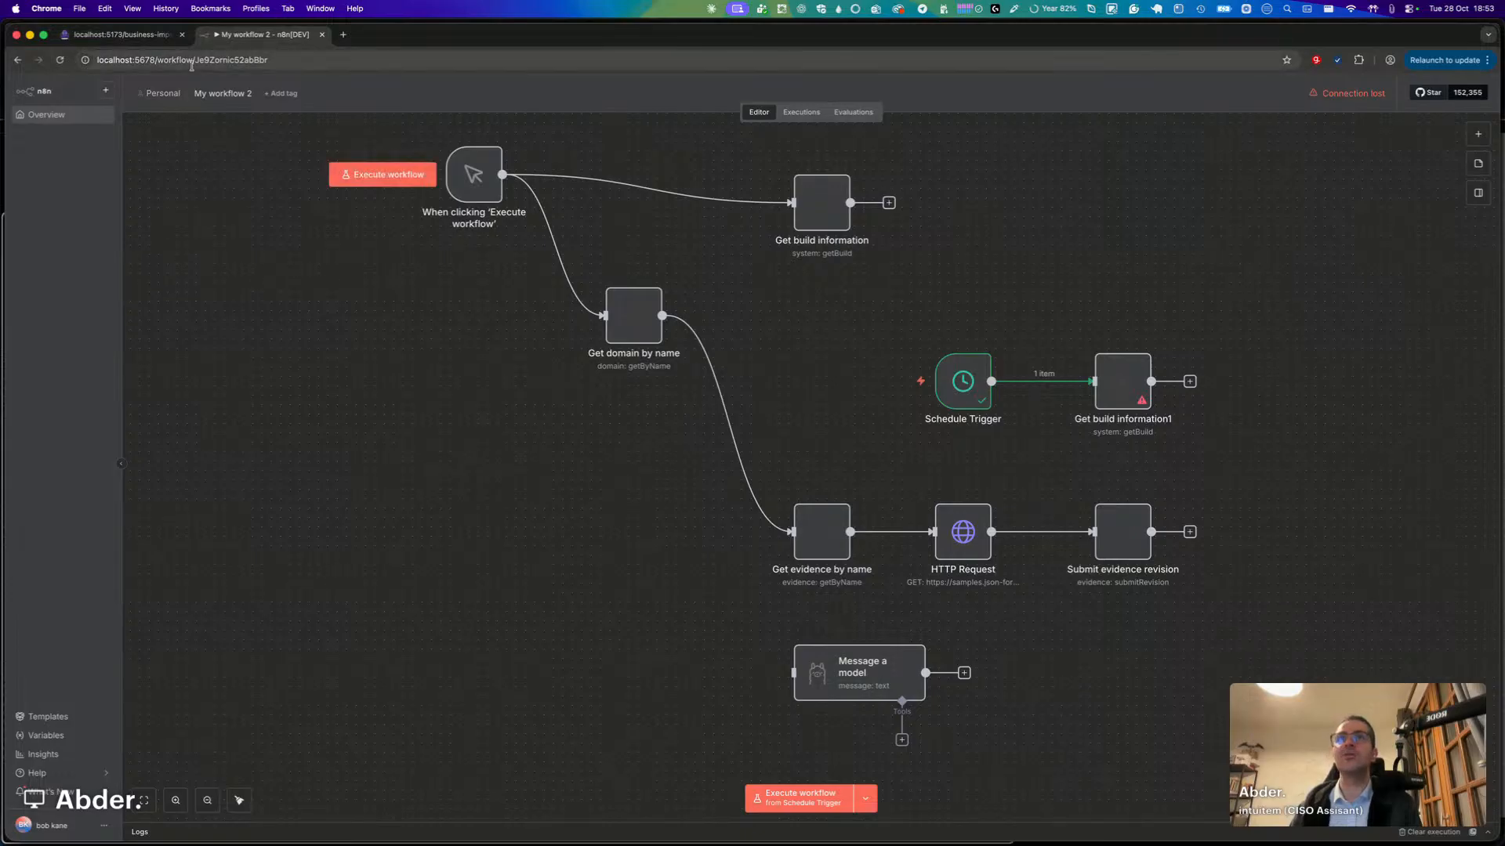
left_click(124, 37)
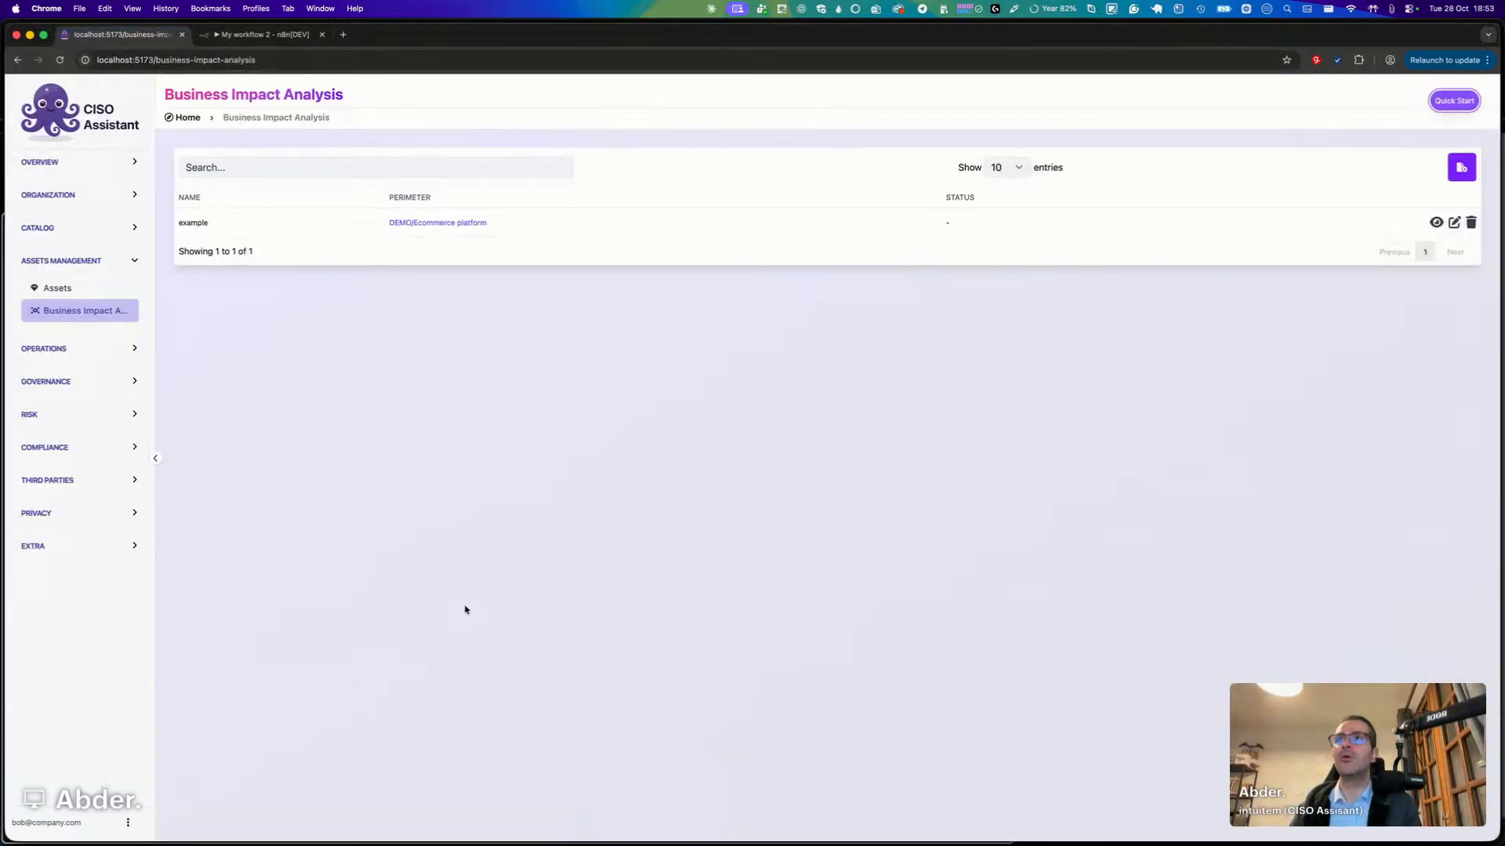